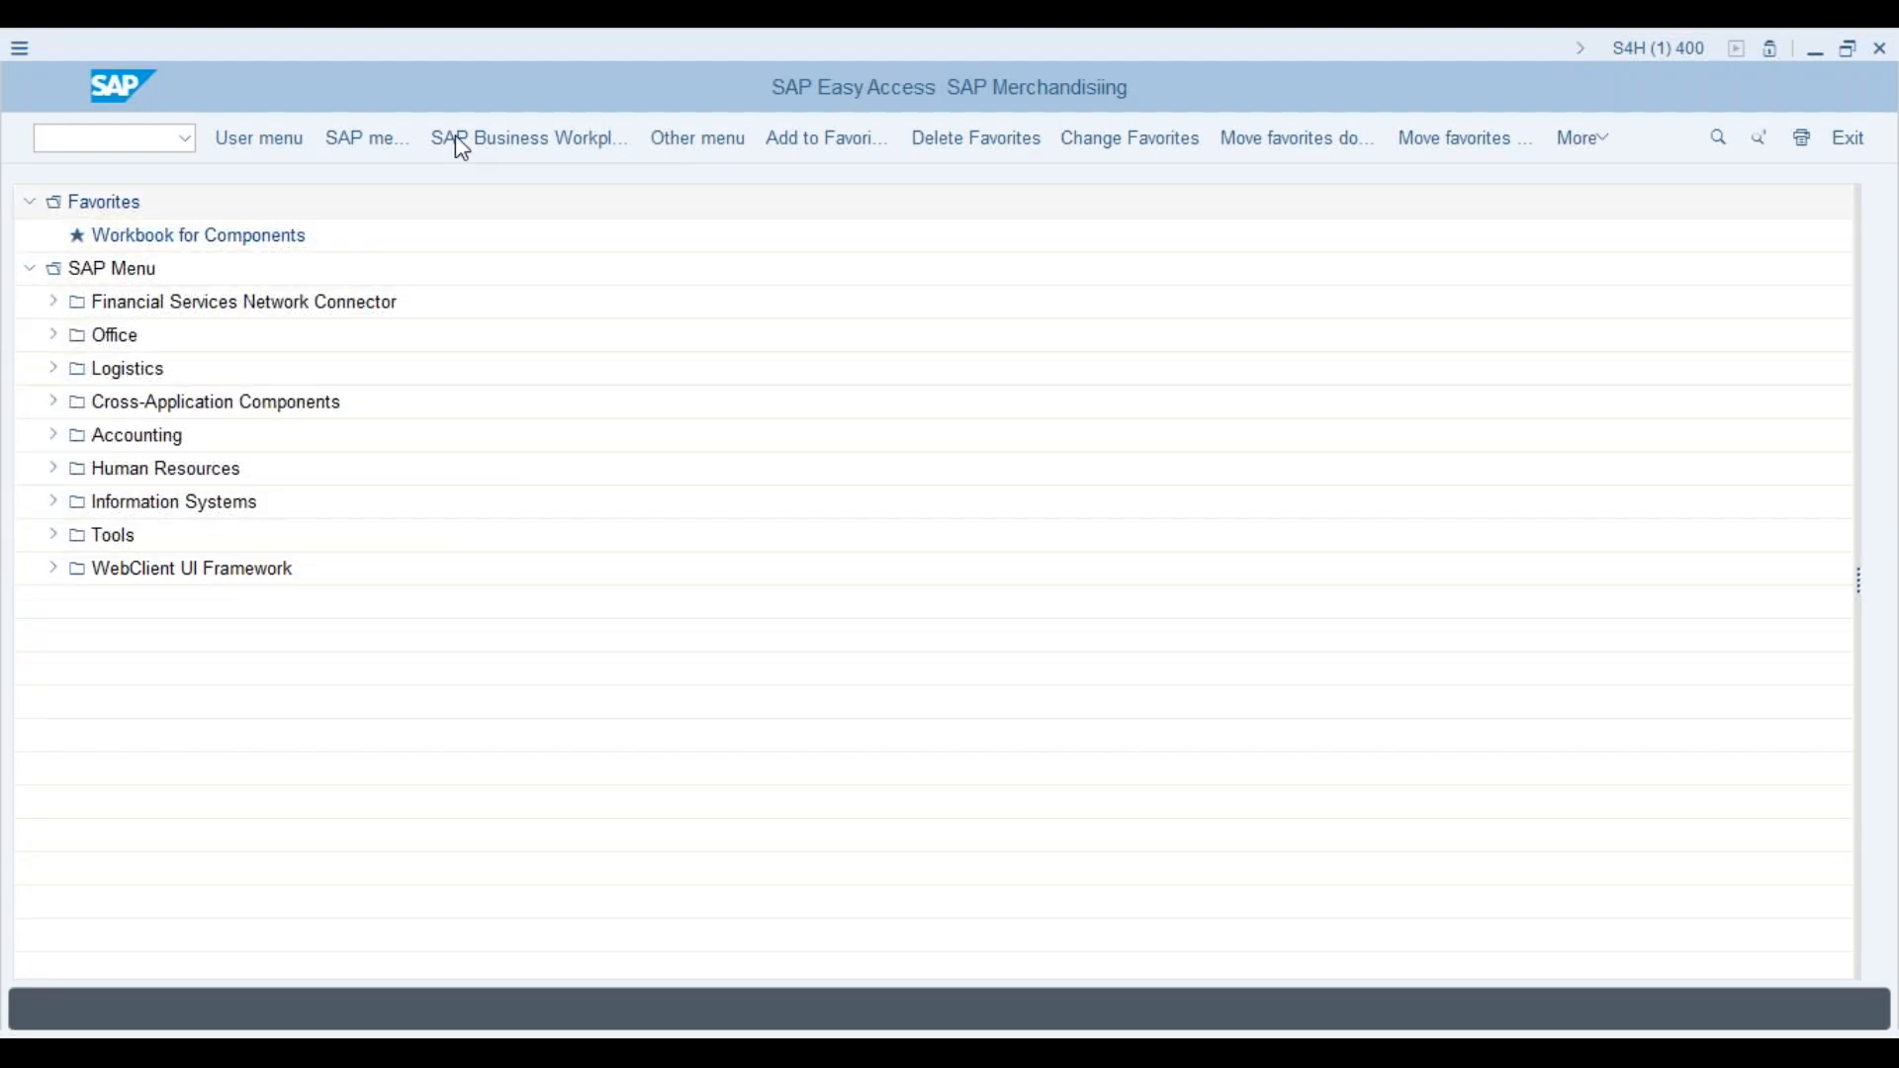
# Step: Run transaction SPRO and open the SAP Reference IMG
pyautogui.click(106, 138)
pyautogui.write('spro')
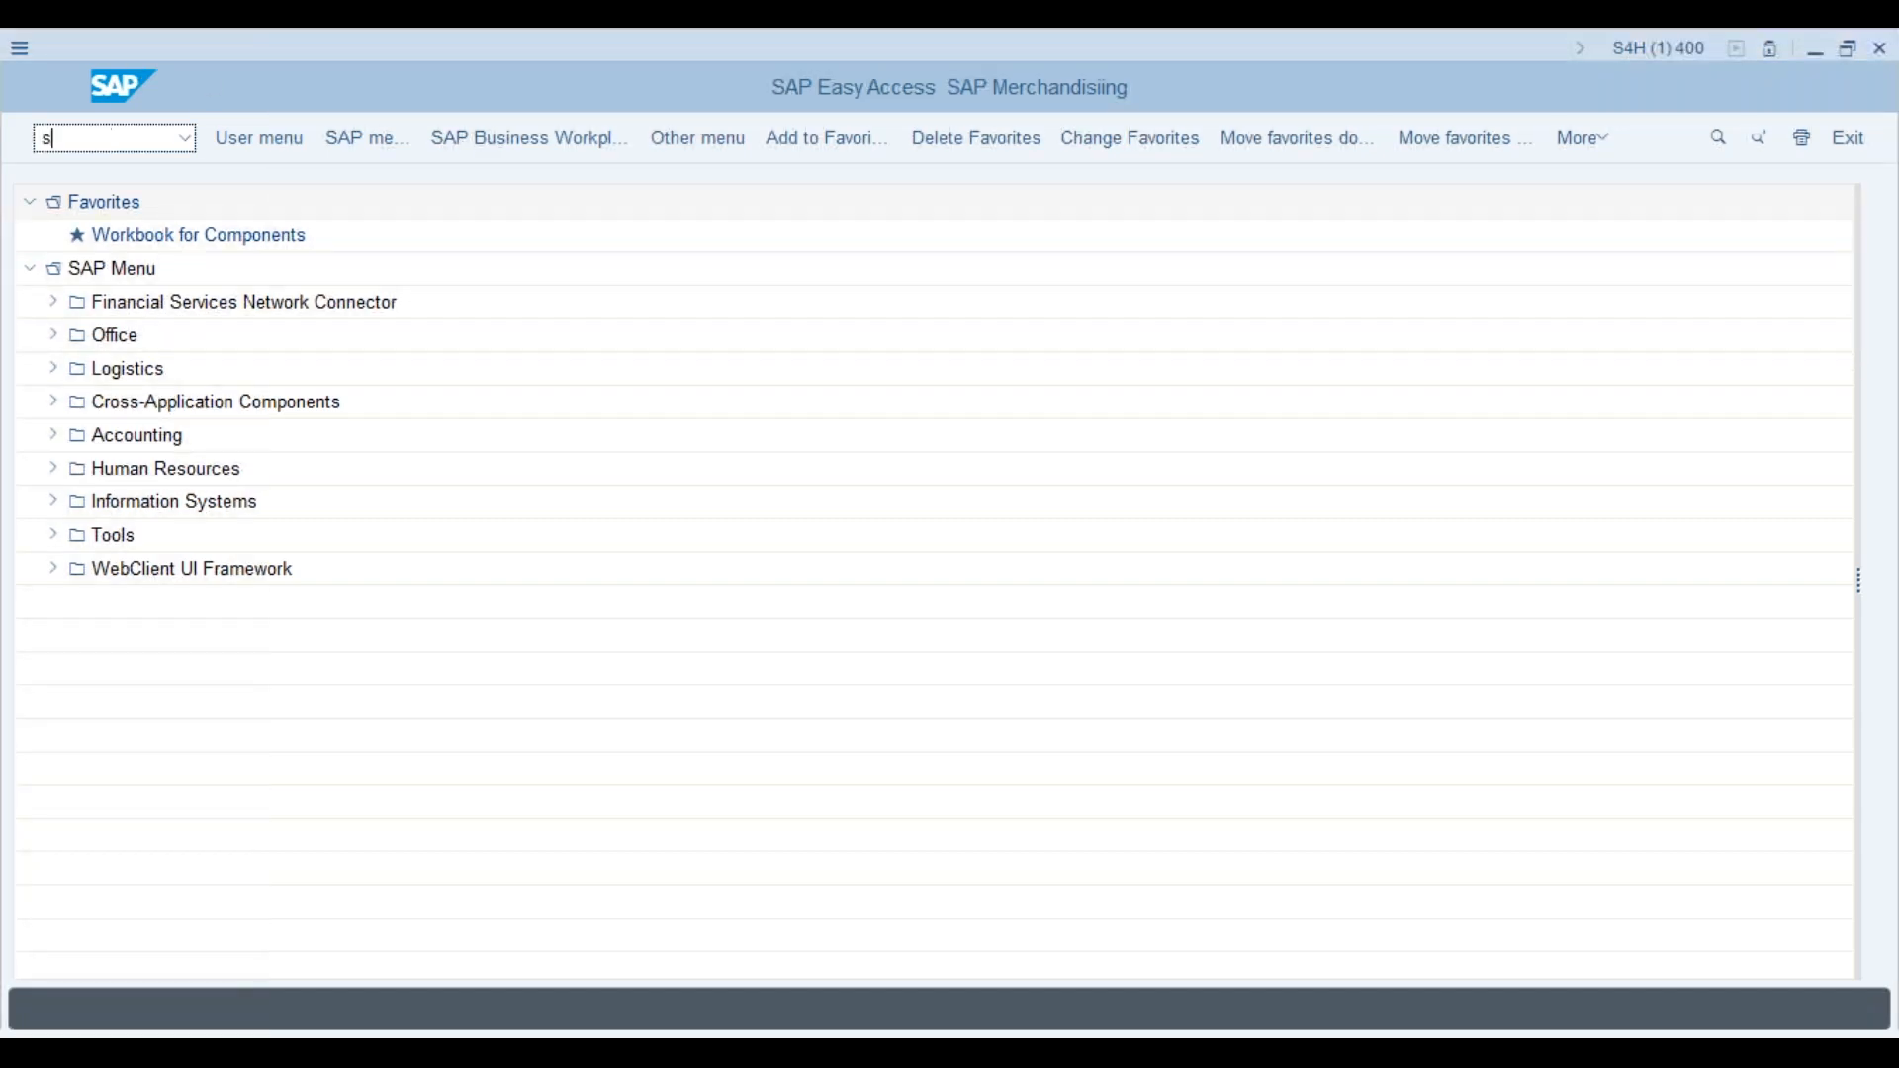
pyautogui.press('Return')
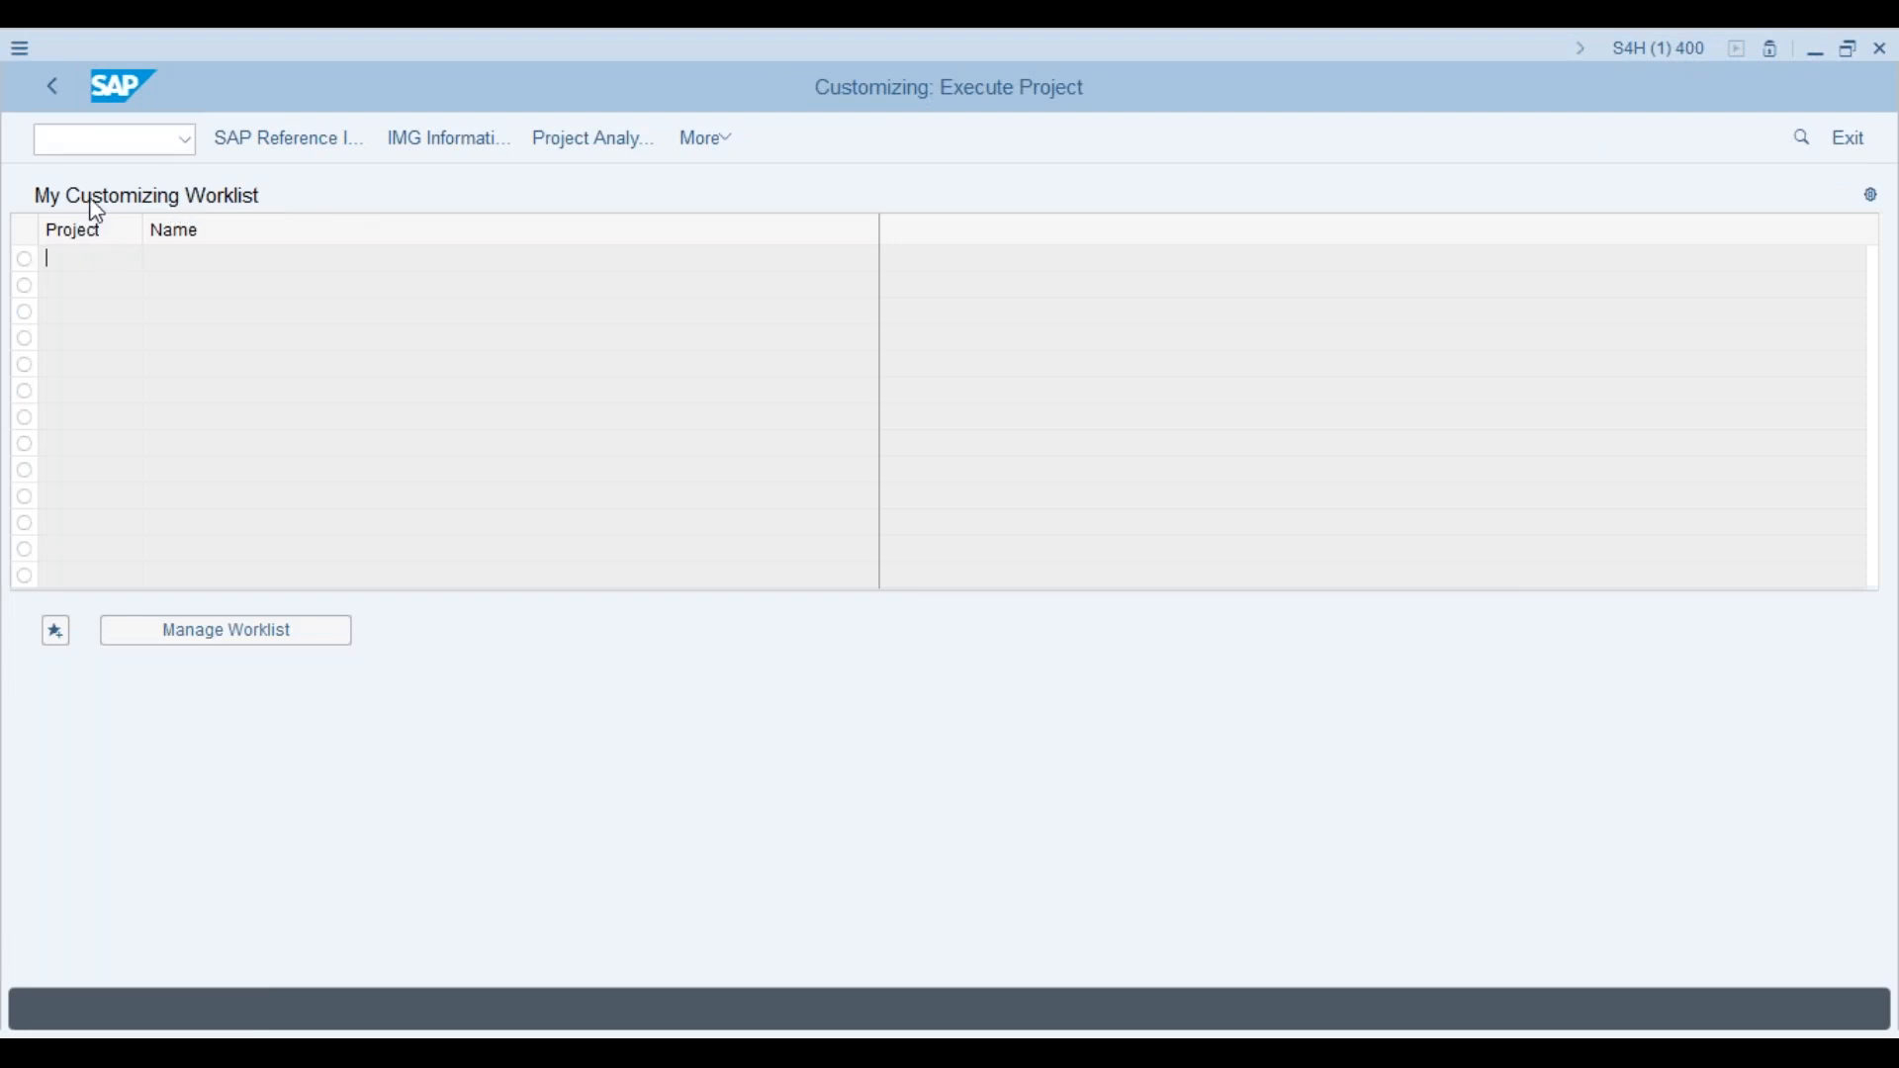
pyautogui.click(260, 143)
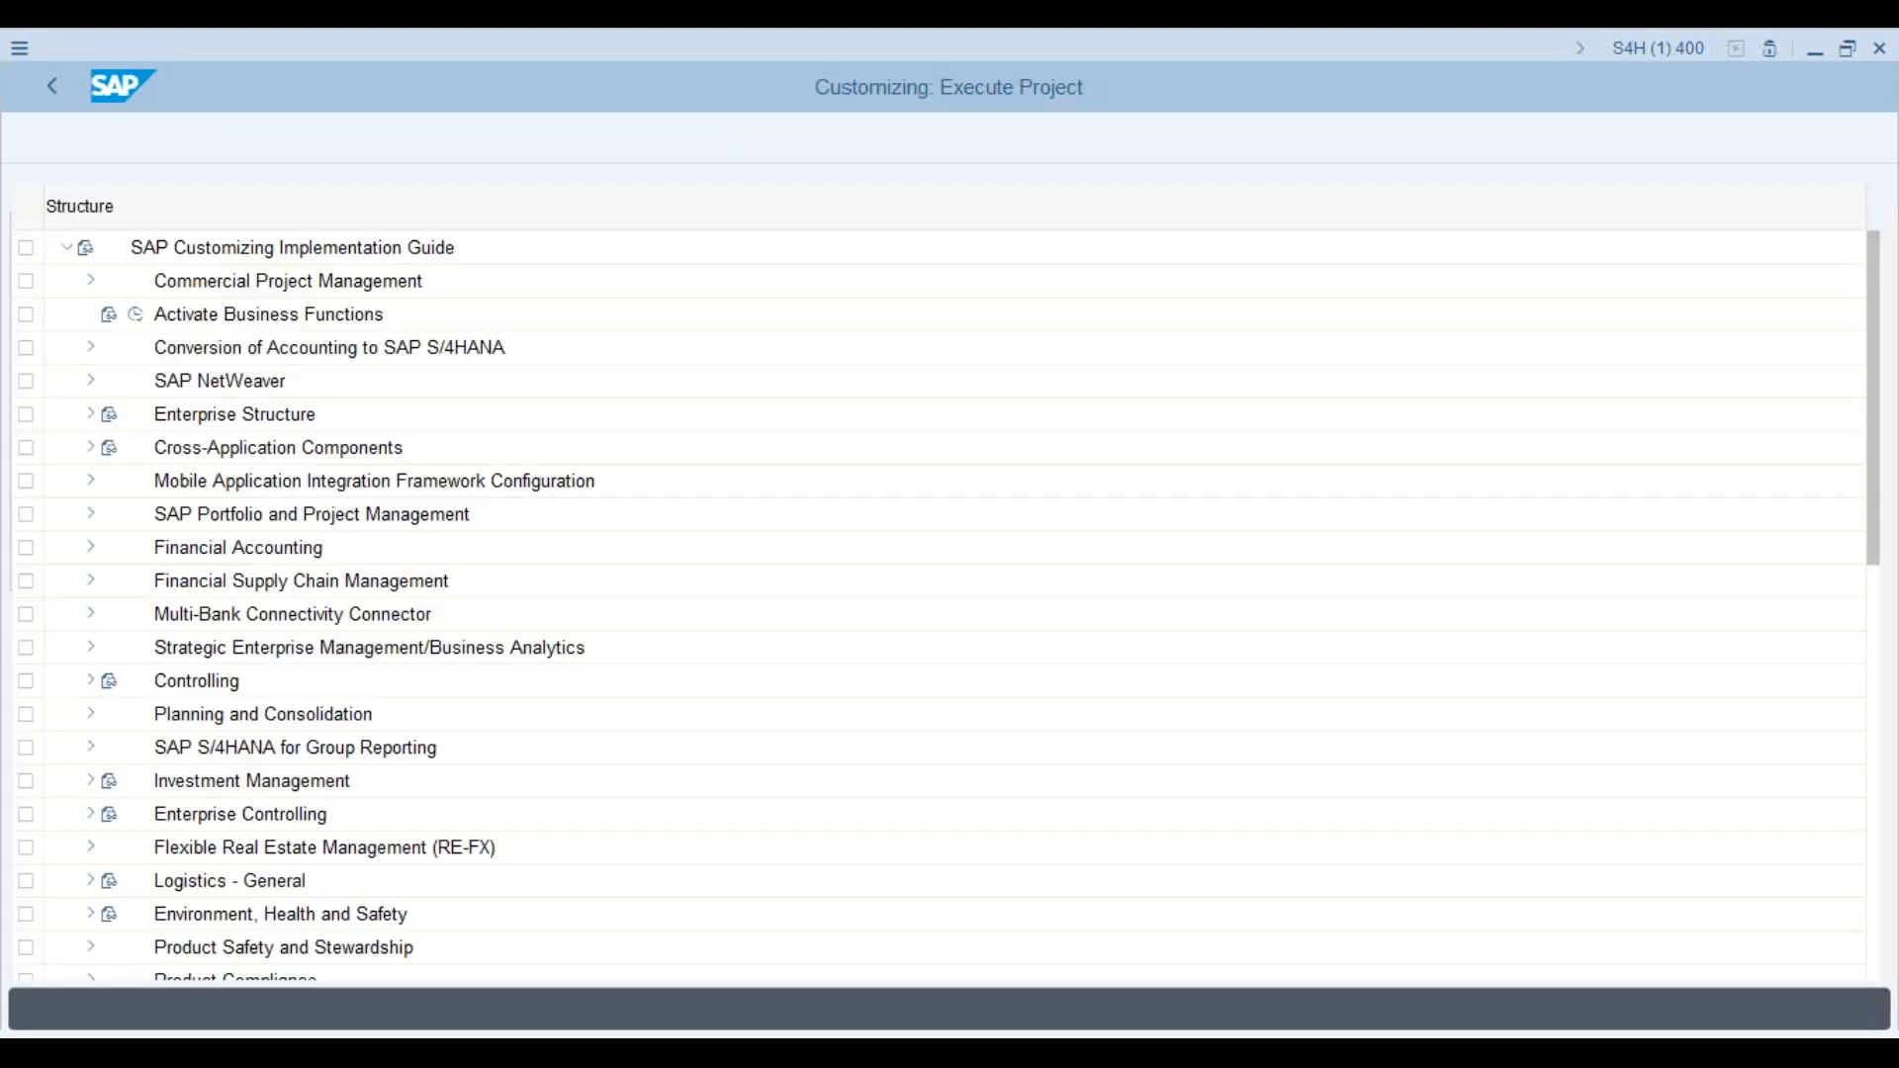
# Step: Expand Project System > Structures > Operative Structures > WBS > Project Coding Mask and view Define Project Coding Mask
pyautogui.moveTo(1877, 366); pyautogui.dragTo(1868, 768)
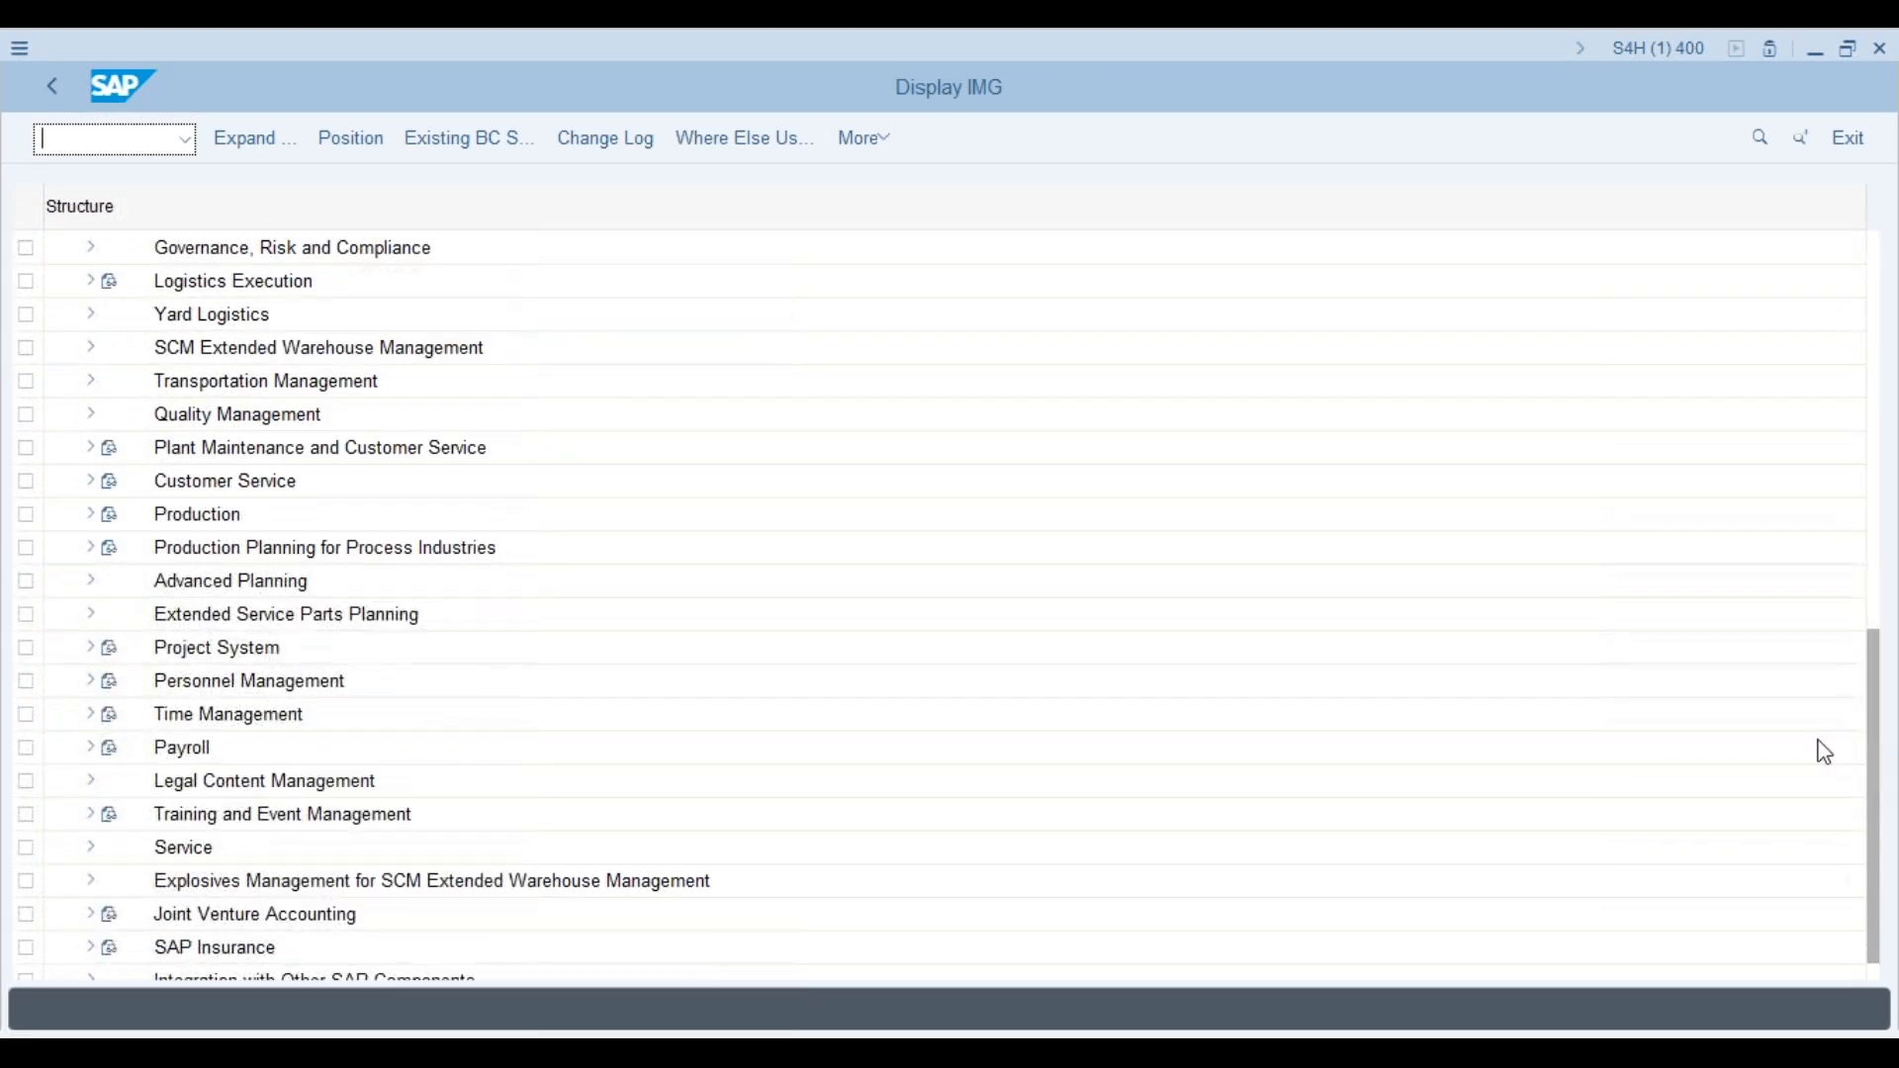
pyautogui.click(89, 649)
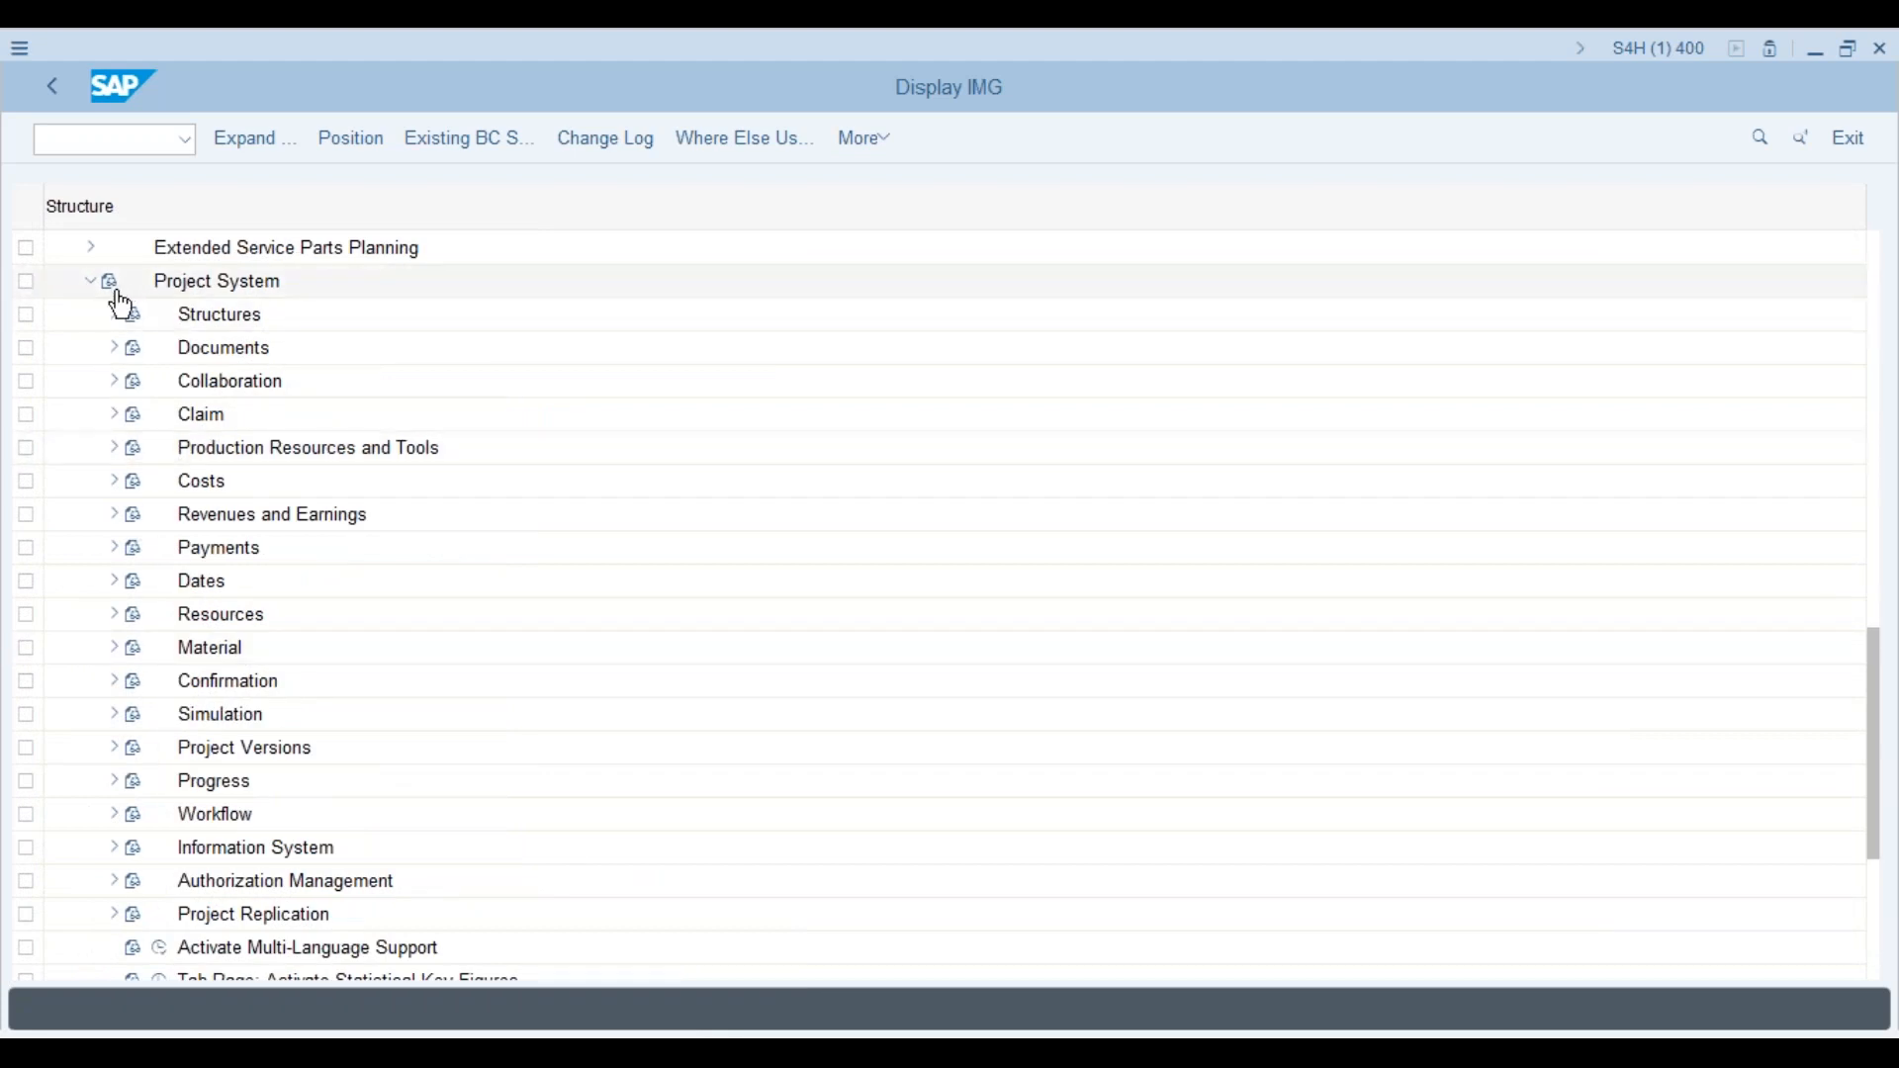
pyautogui.click(113, 318)
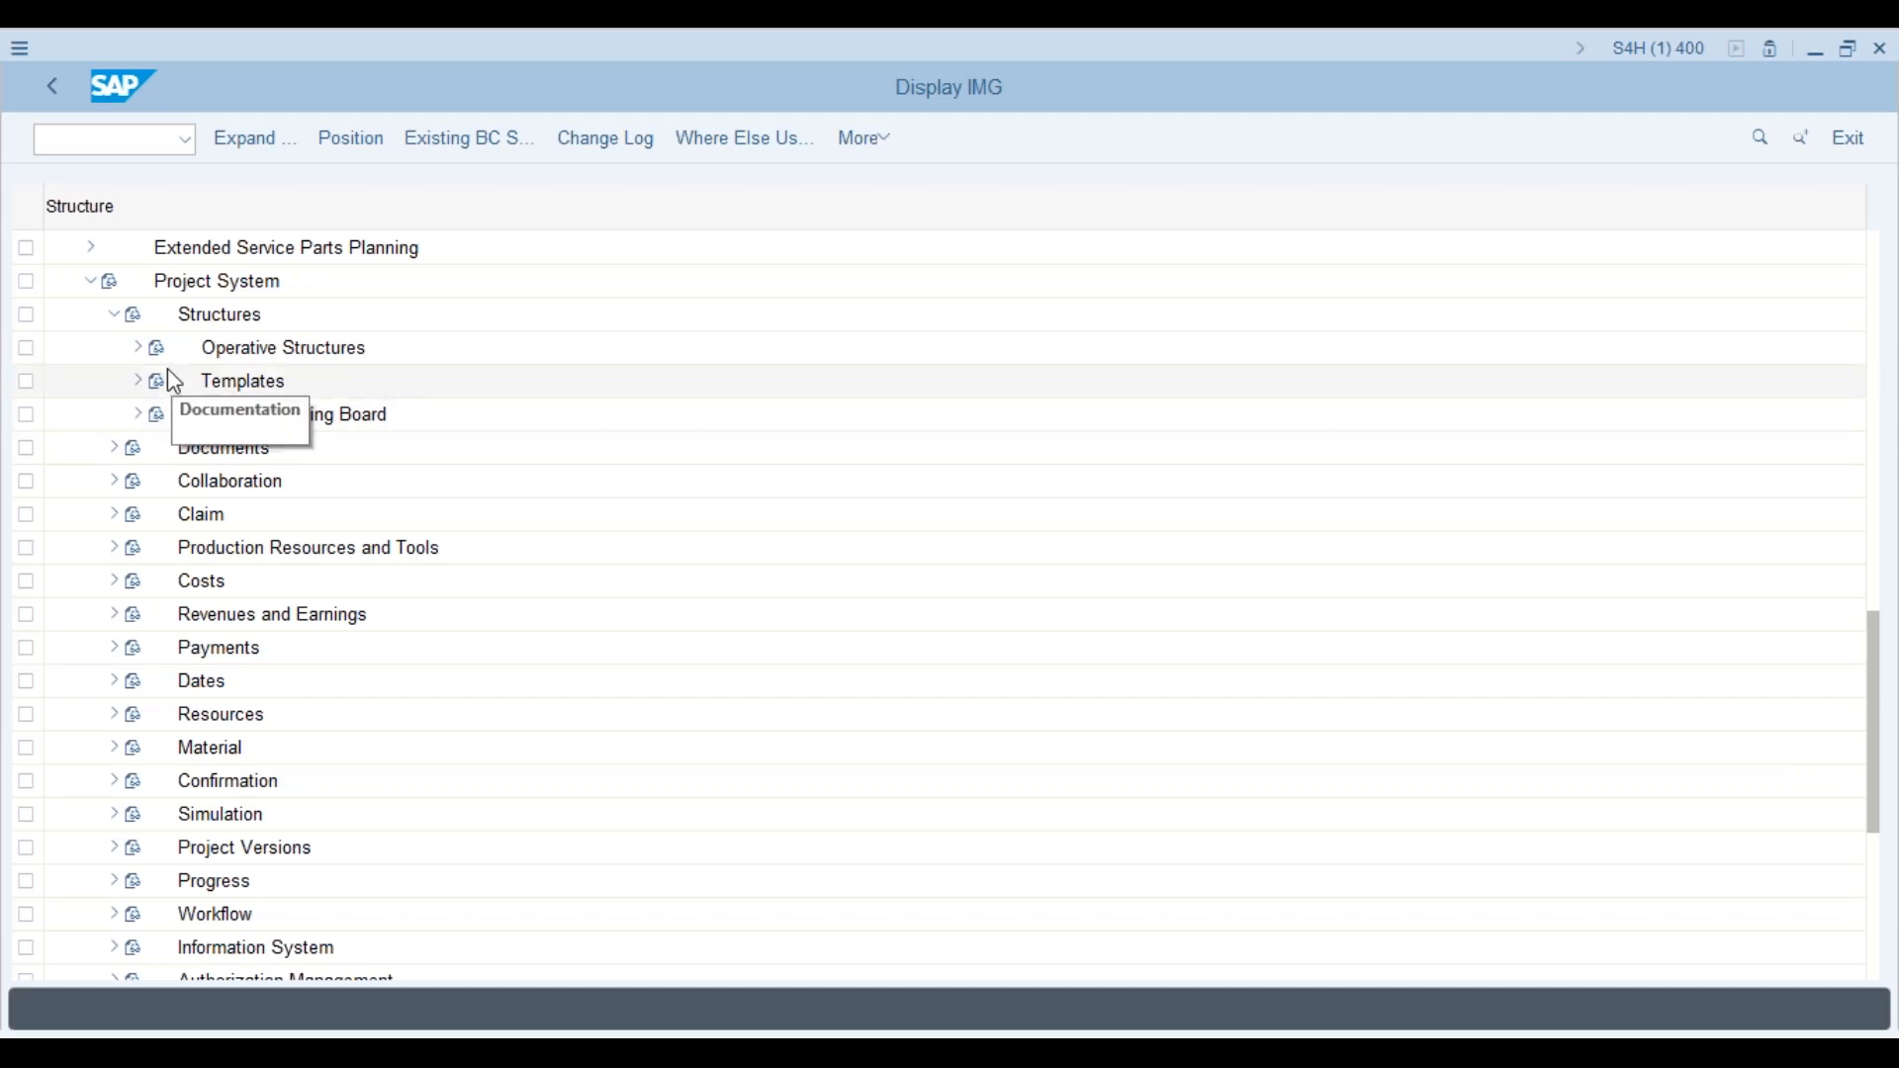
pyautogui.click(139, 348)
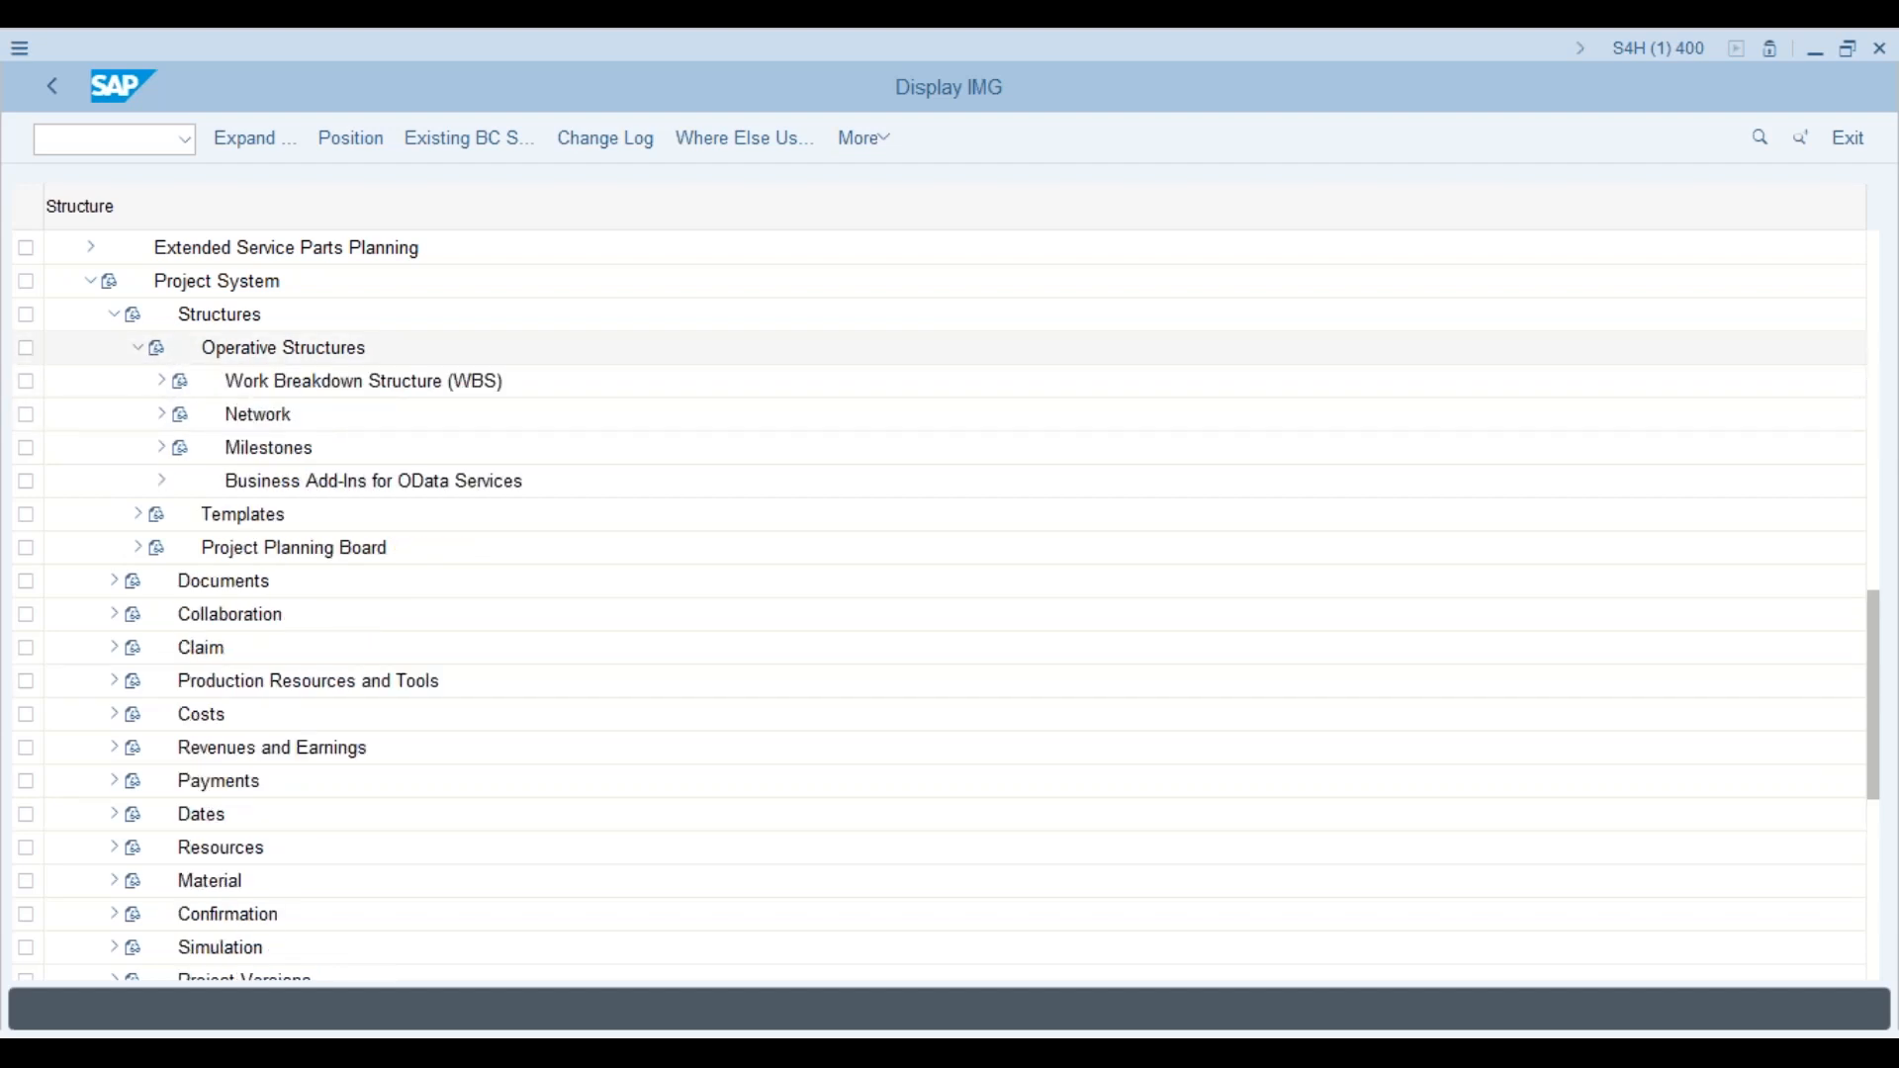
pyautogui.click(163, 383)
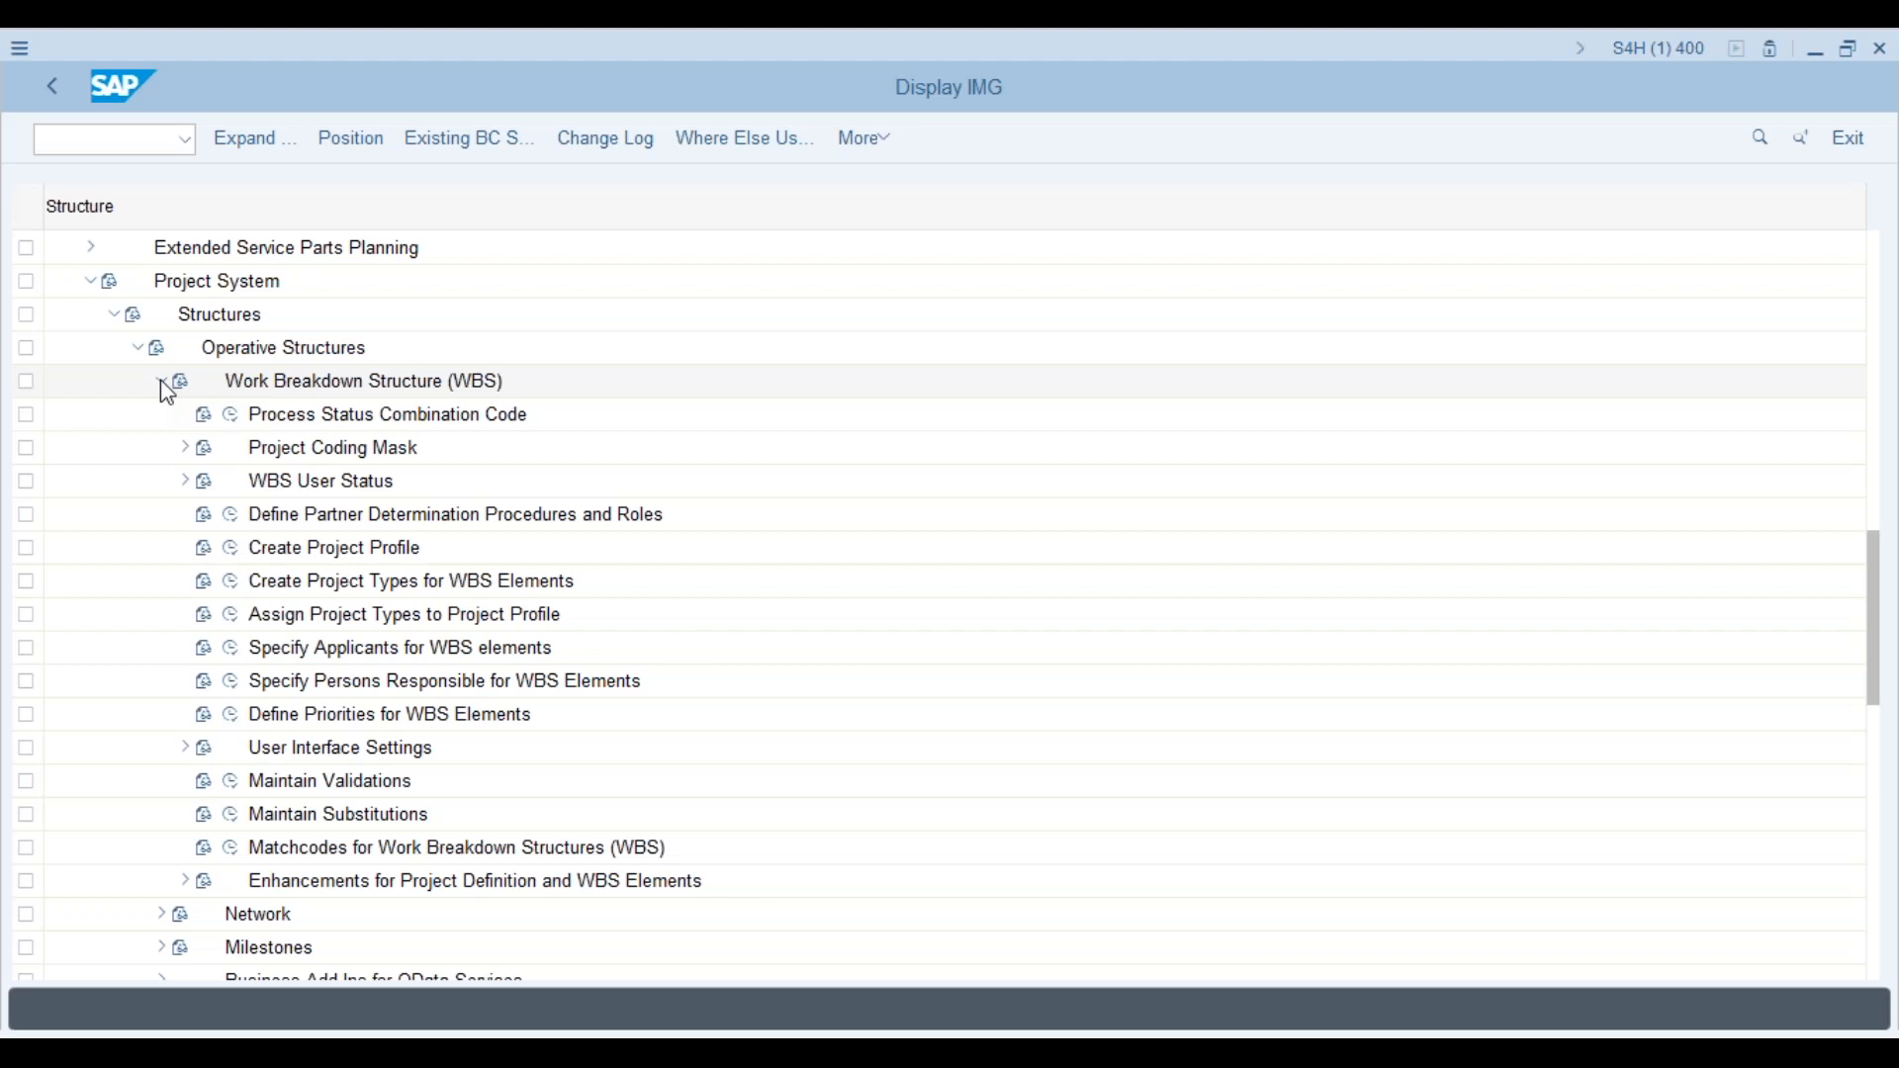
pyautogui.click(186, 450)
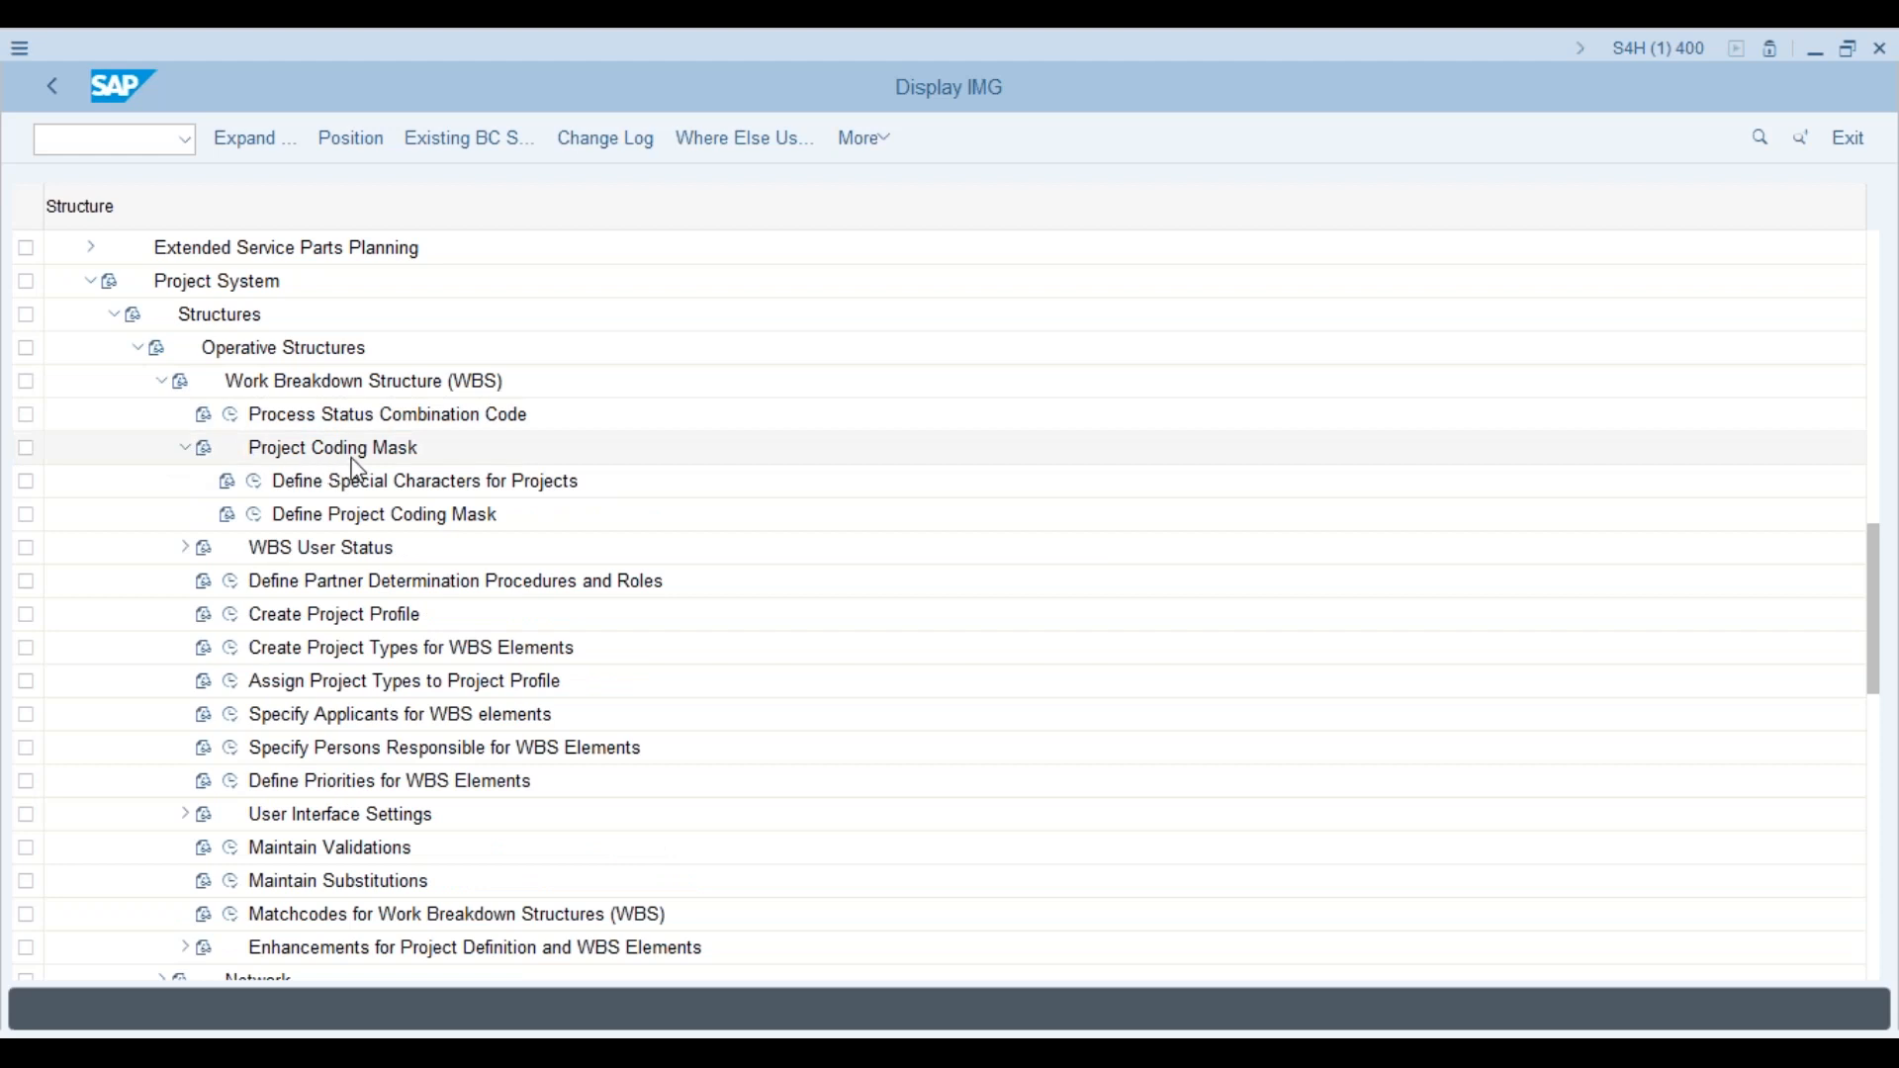
pyautogui.click(255, 515)
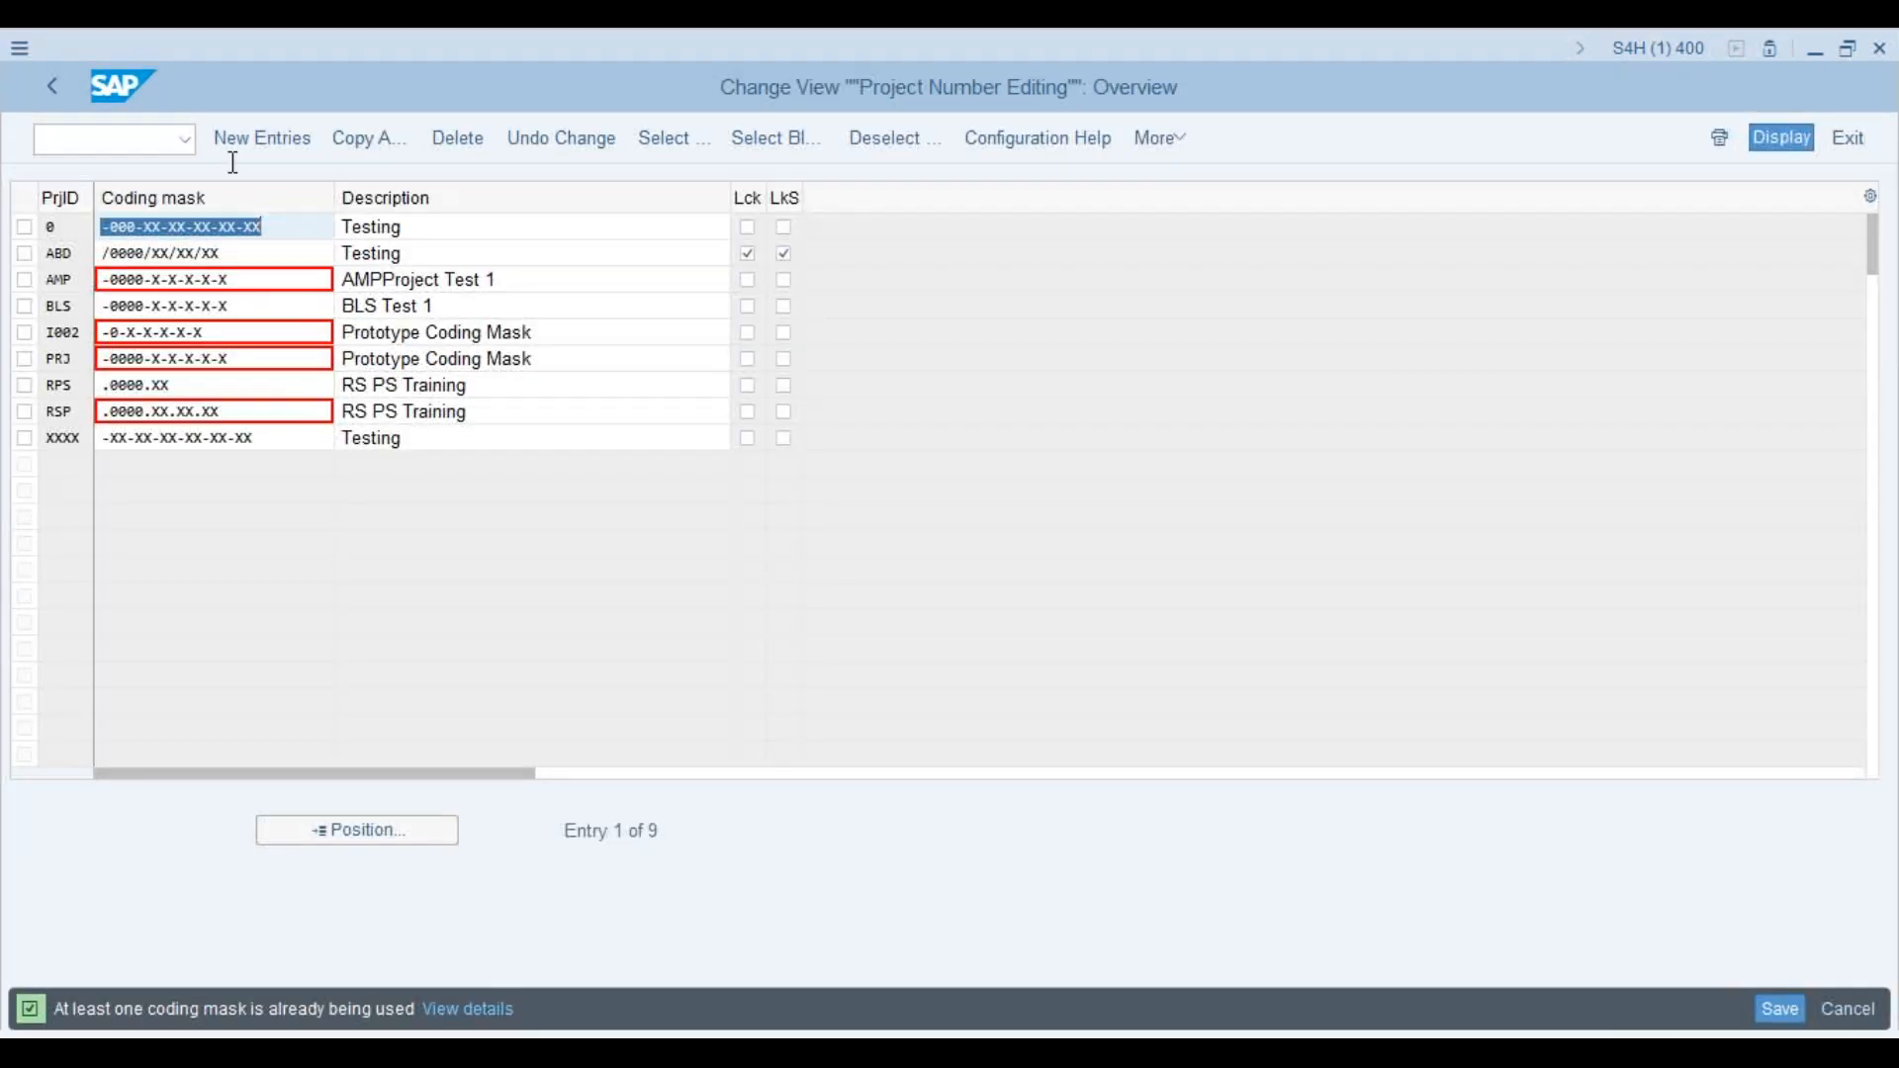
pyautogui.click(52, 87)
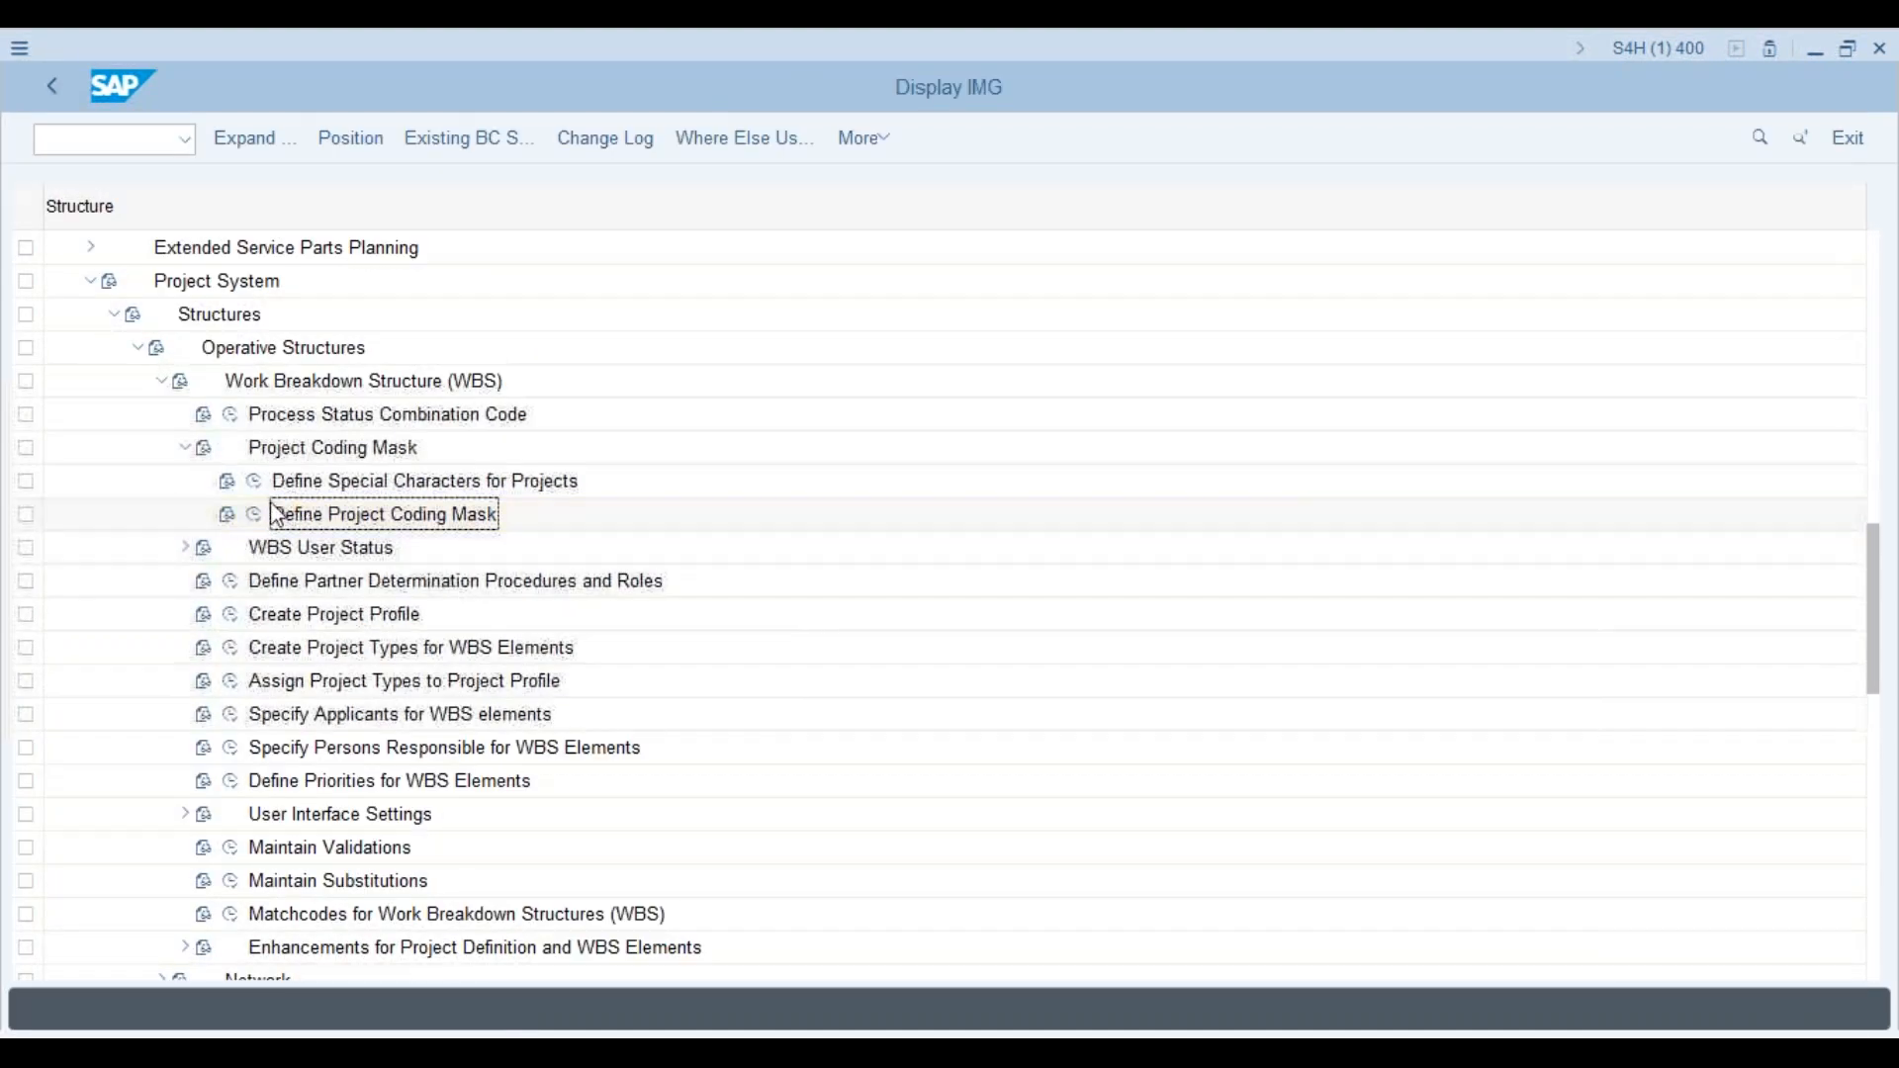
# Step: Open Define Special Characters for Projects, then launch Project Builder in a new session with /ocj20n
pyautogui.click(254, 481)
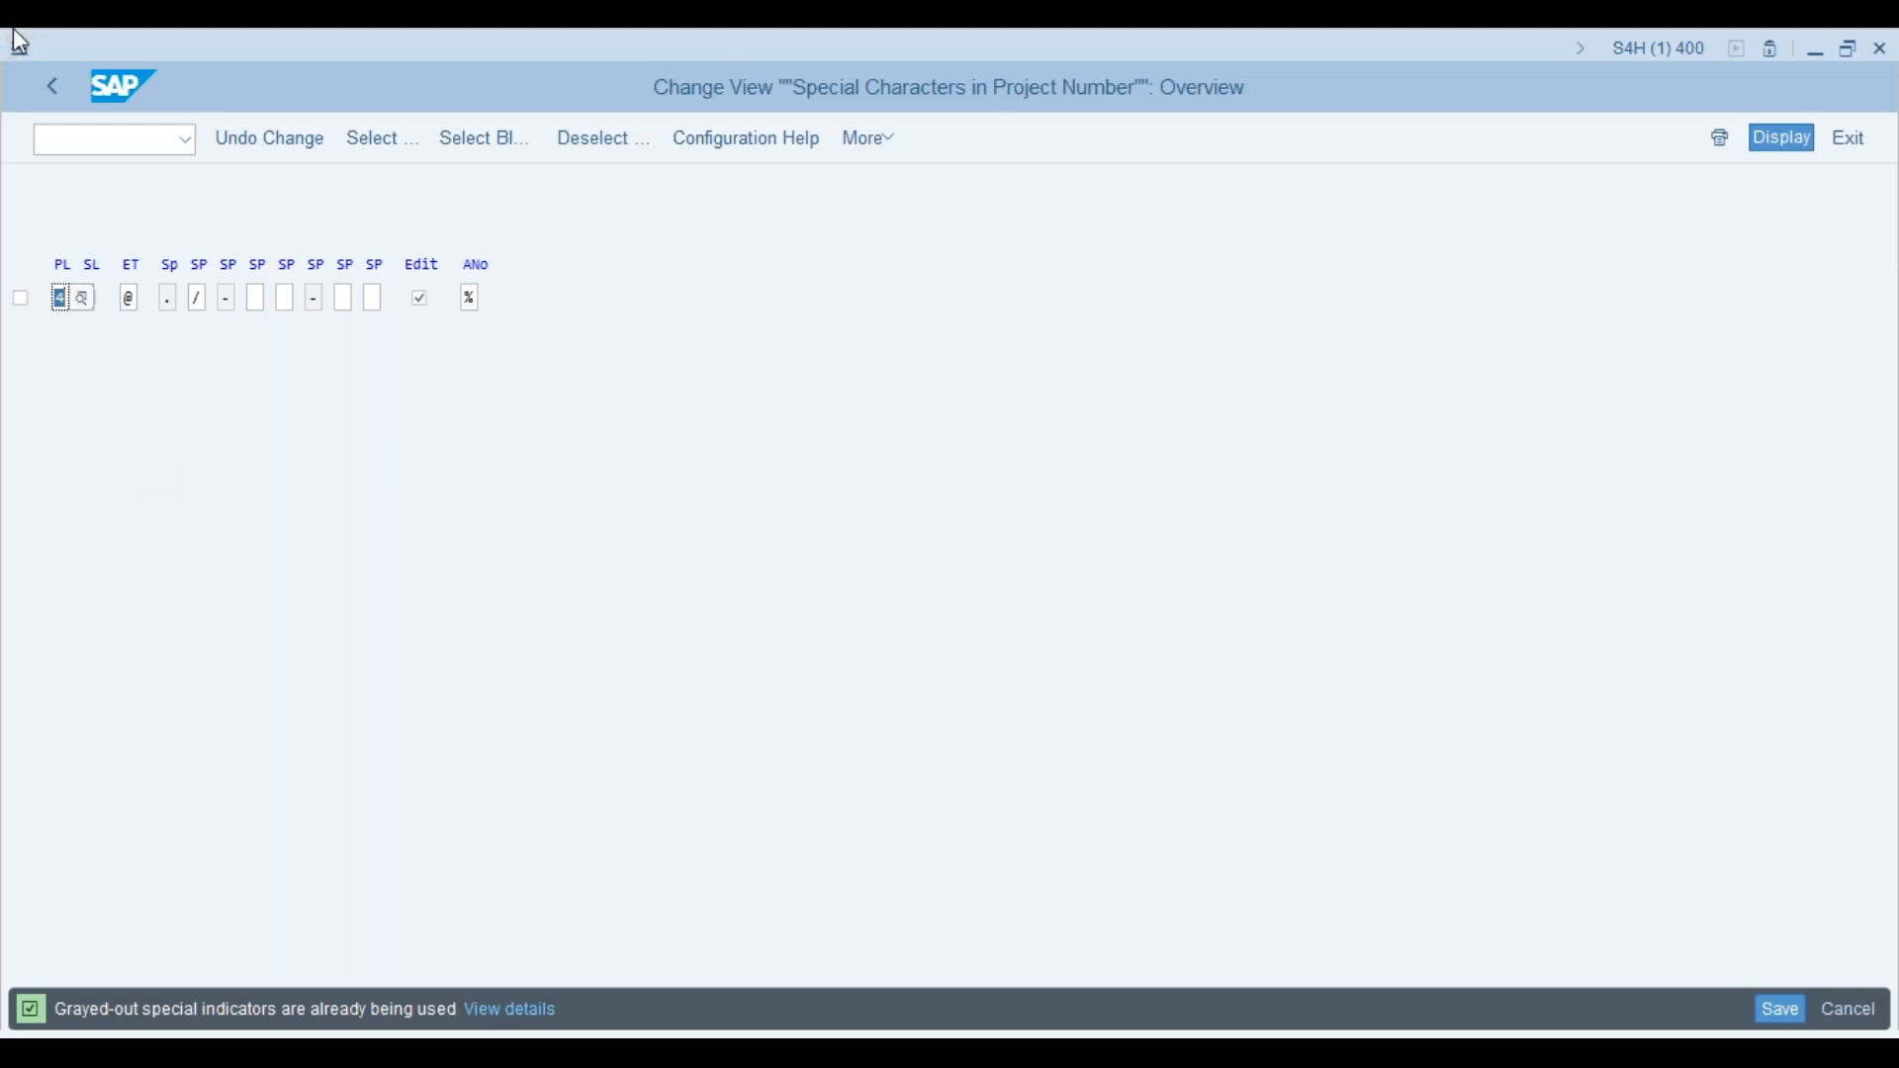
pyautogui.click(123, 140)
pyautogui.write('/ocj20')
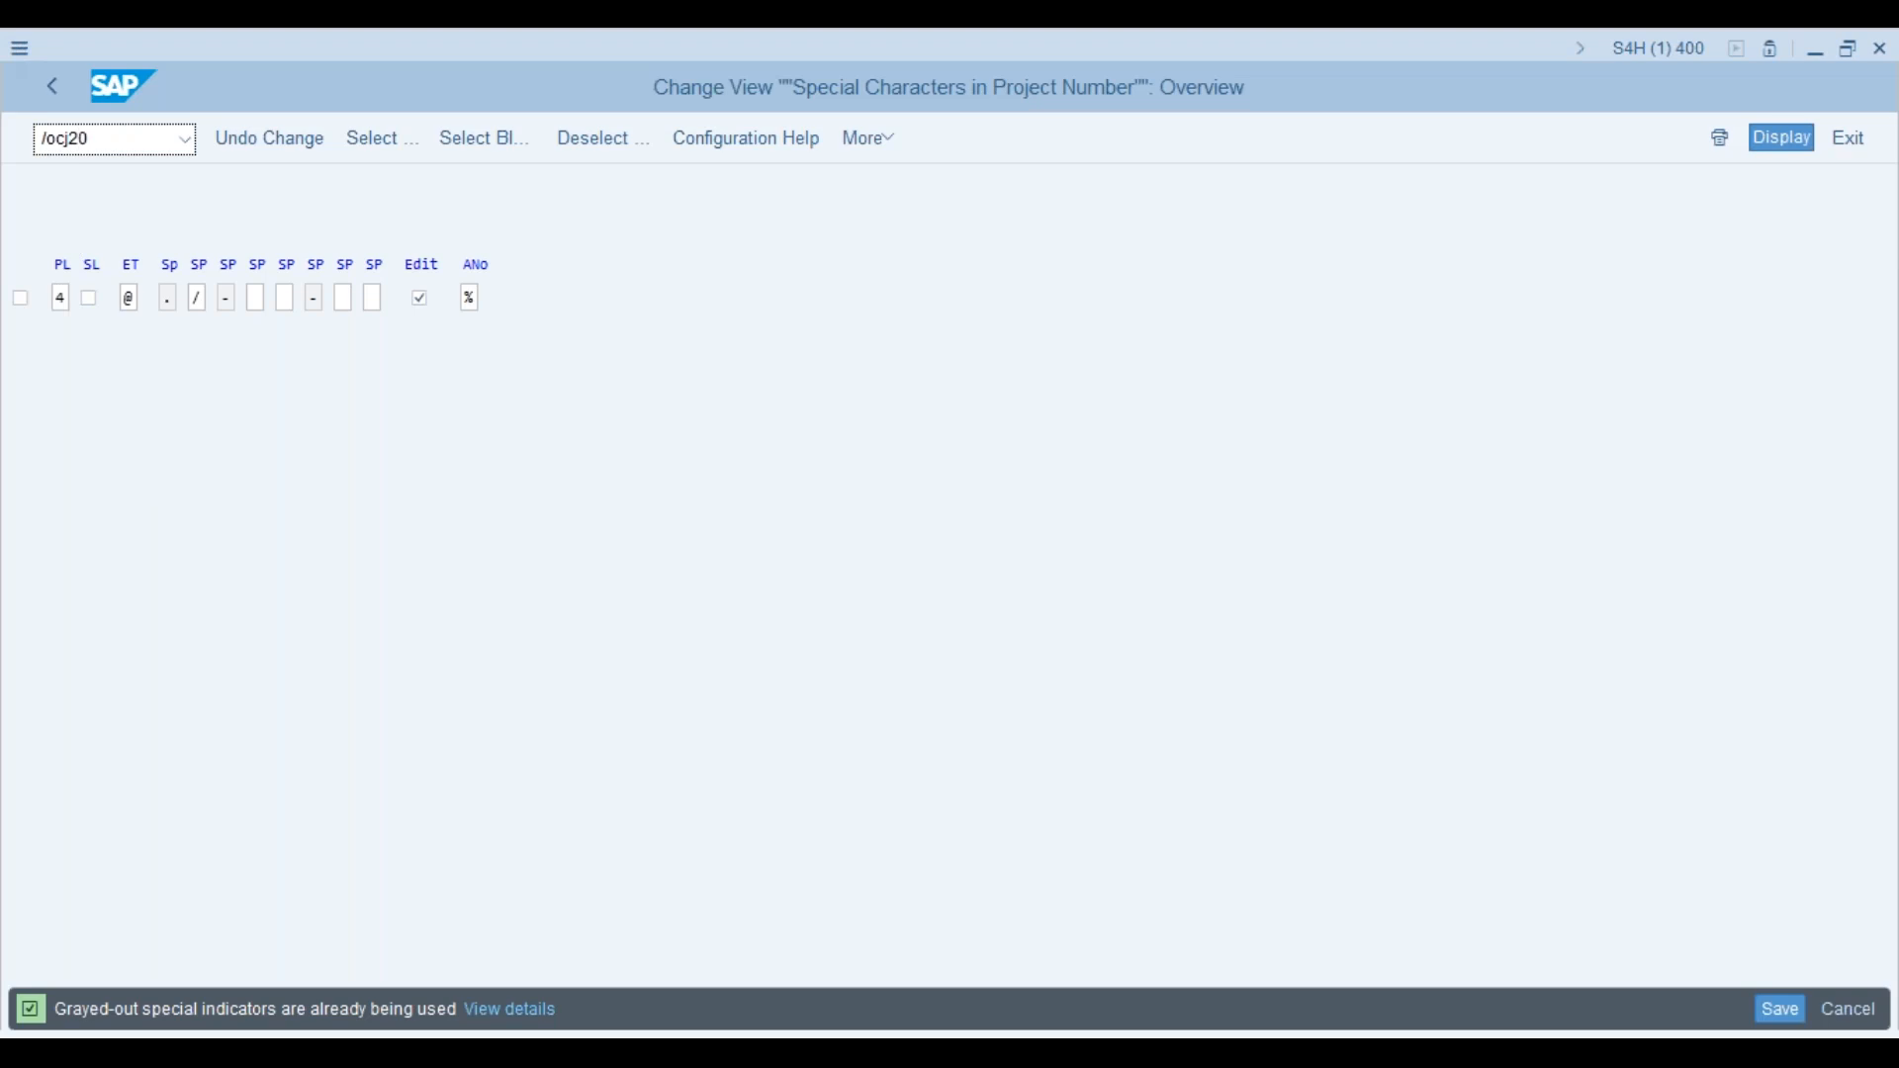
pyautogui.write('n')
pyautogui.press('Return')
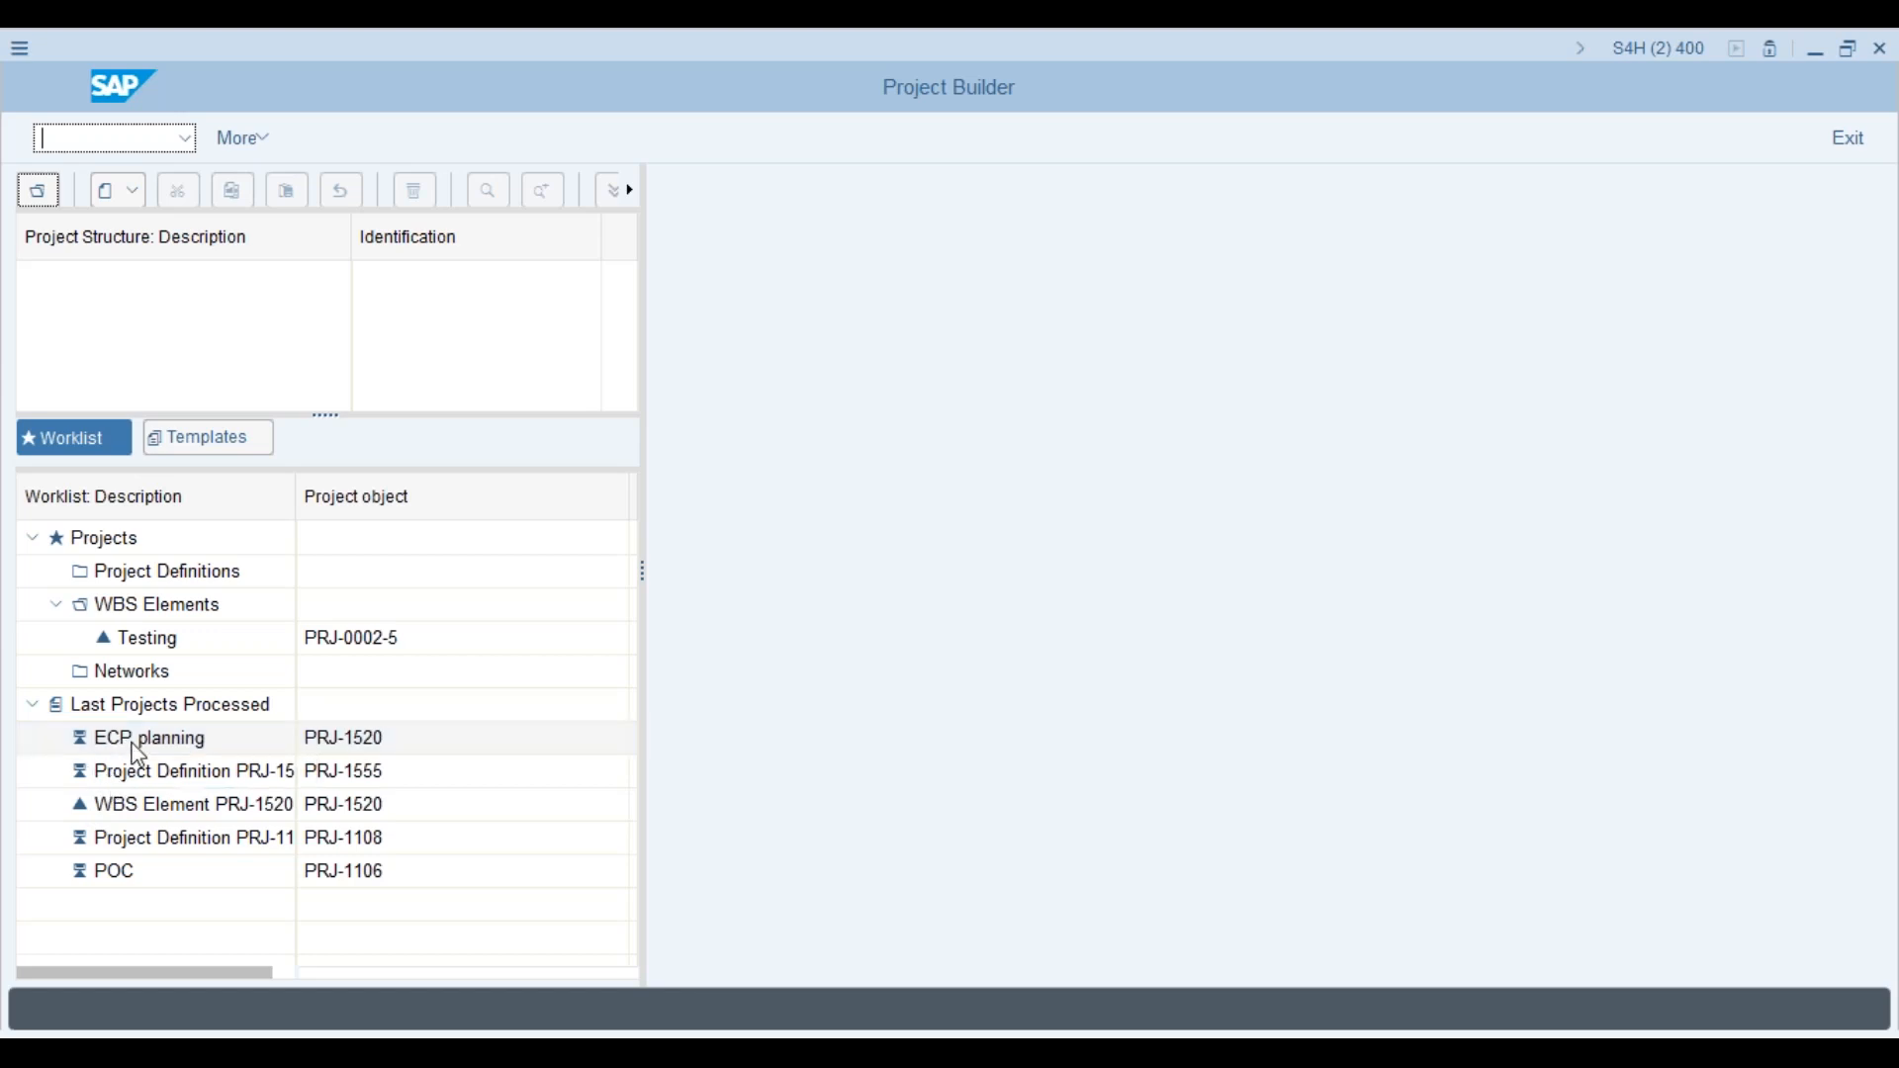
# Step: Open project definition PRJ-1555 from the worklist, then switch back to the Special Characters window
pyautogui.click(145, 775)
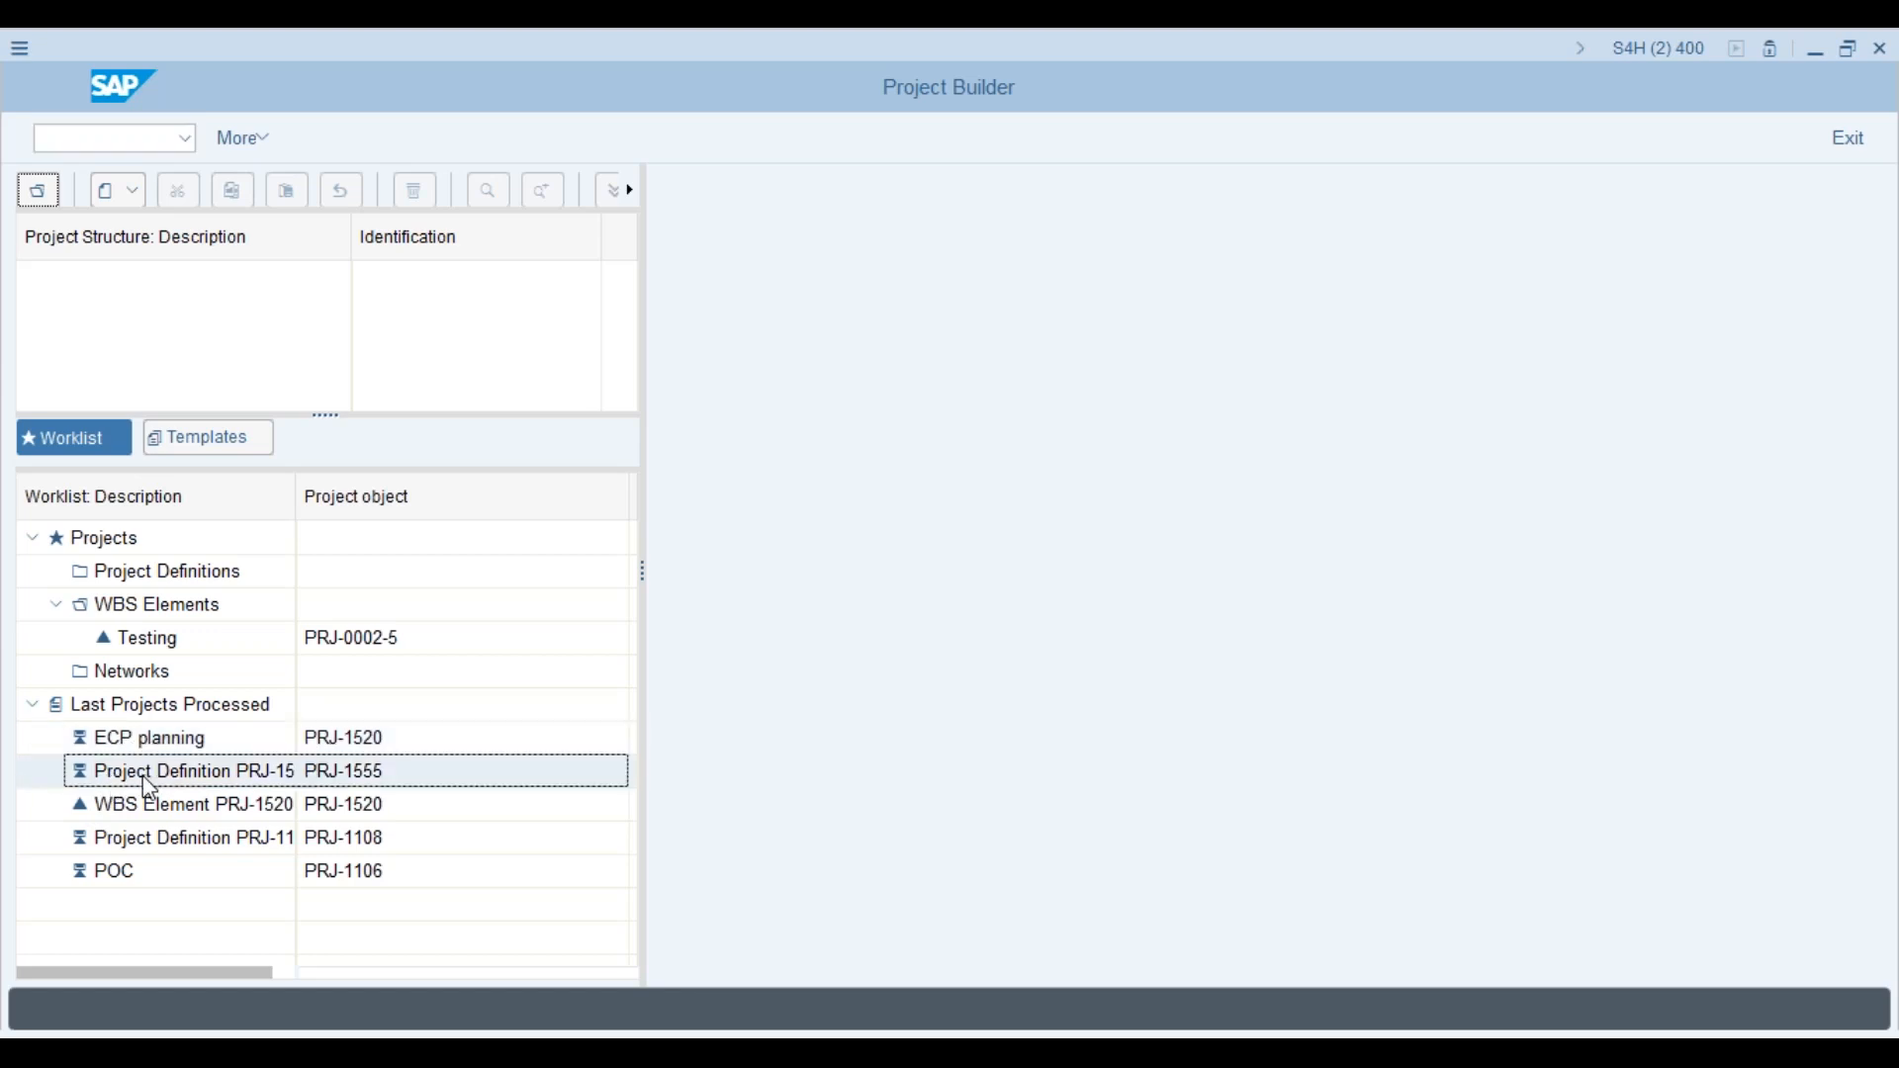
pyautogui.doubleClick(148, 782)
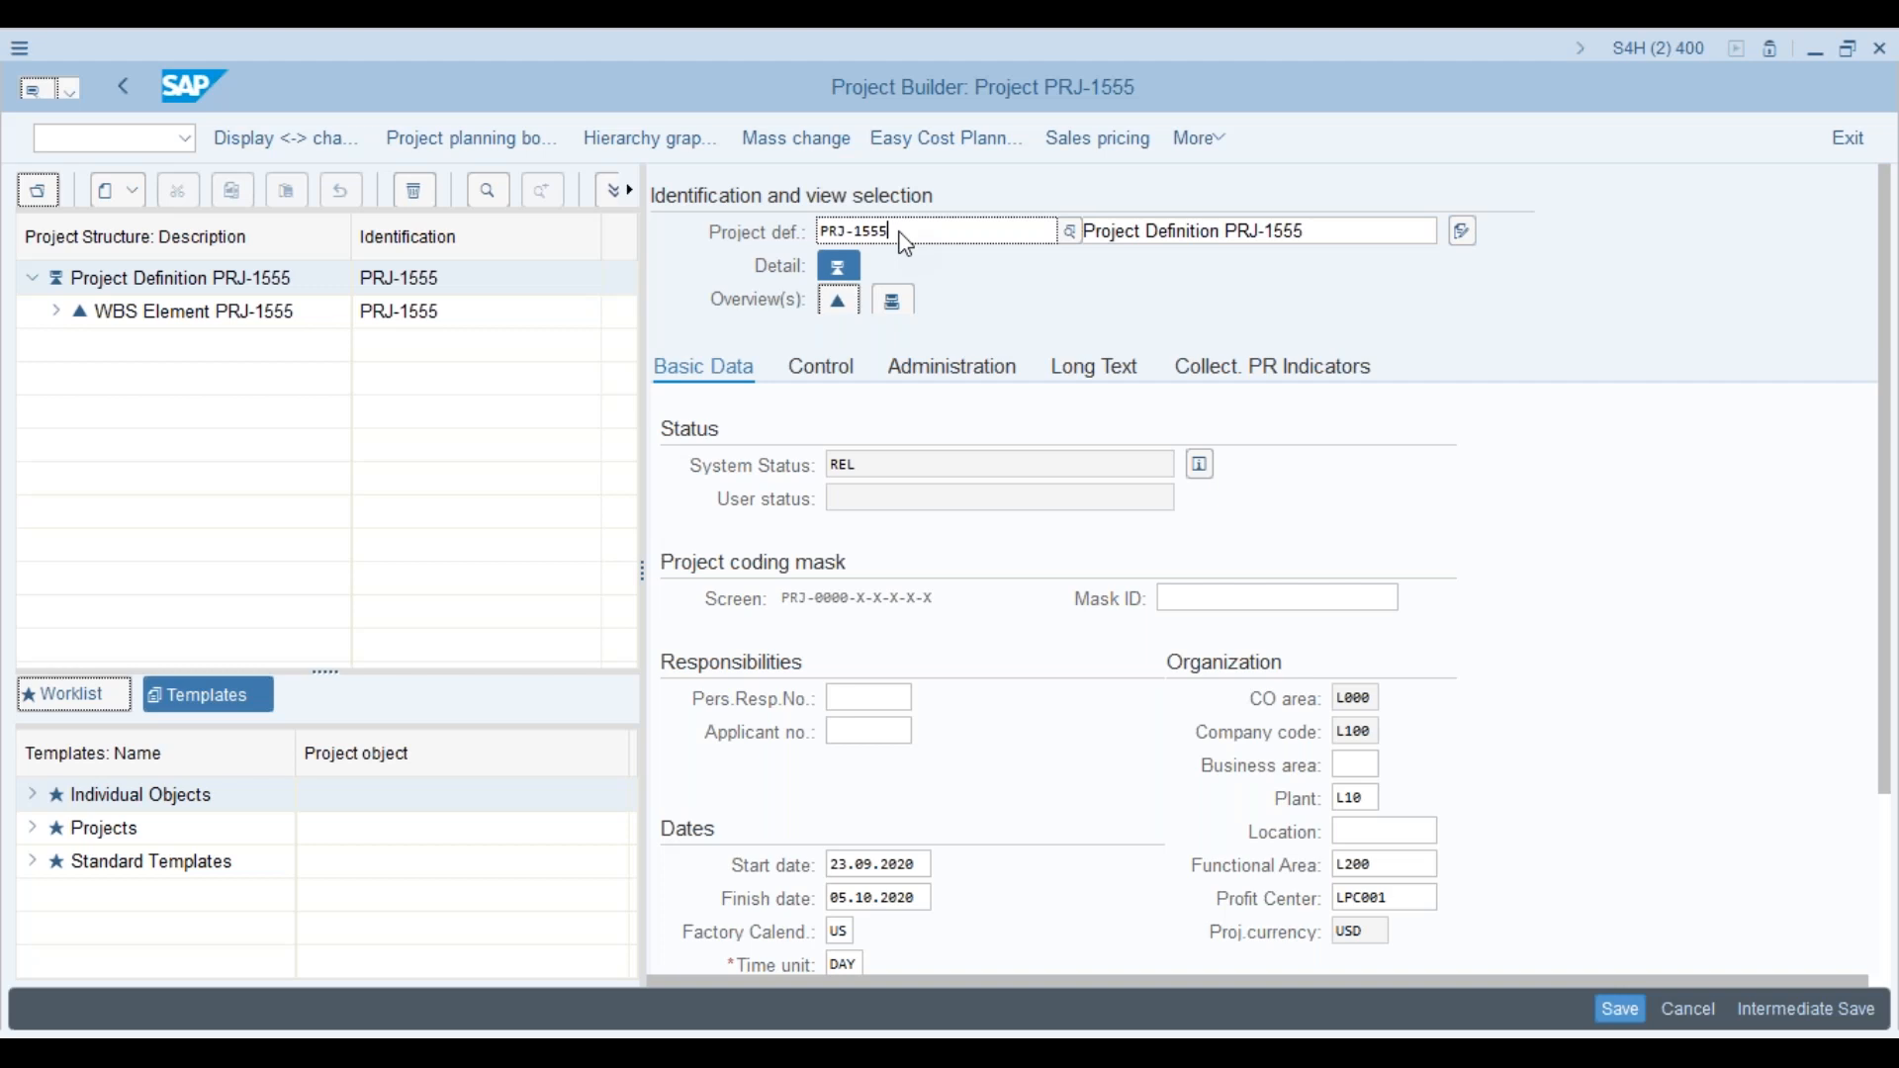
pyautogui.hotkey('alt', 'Tab')
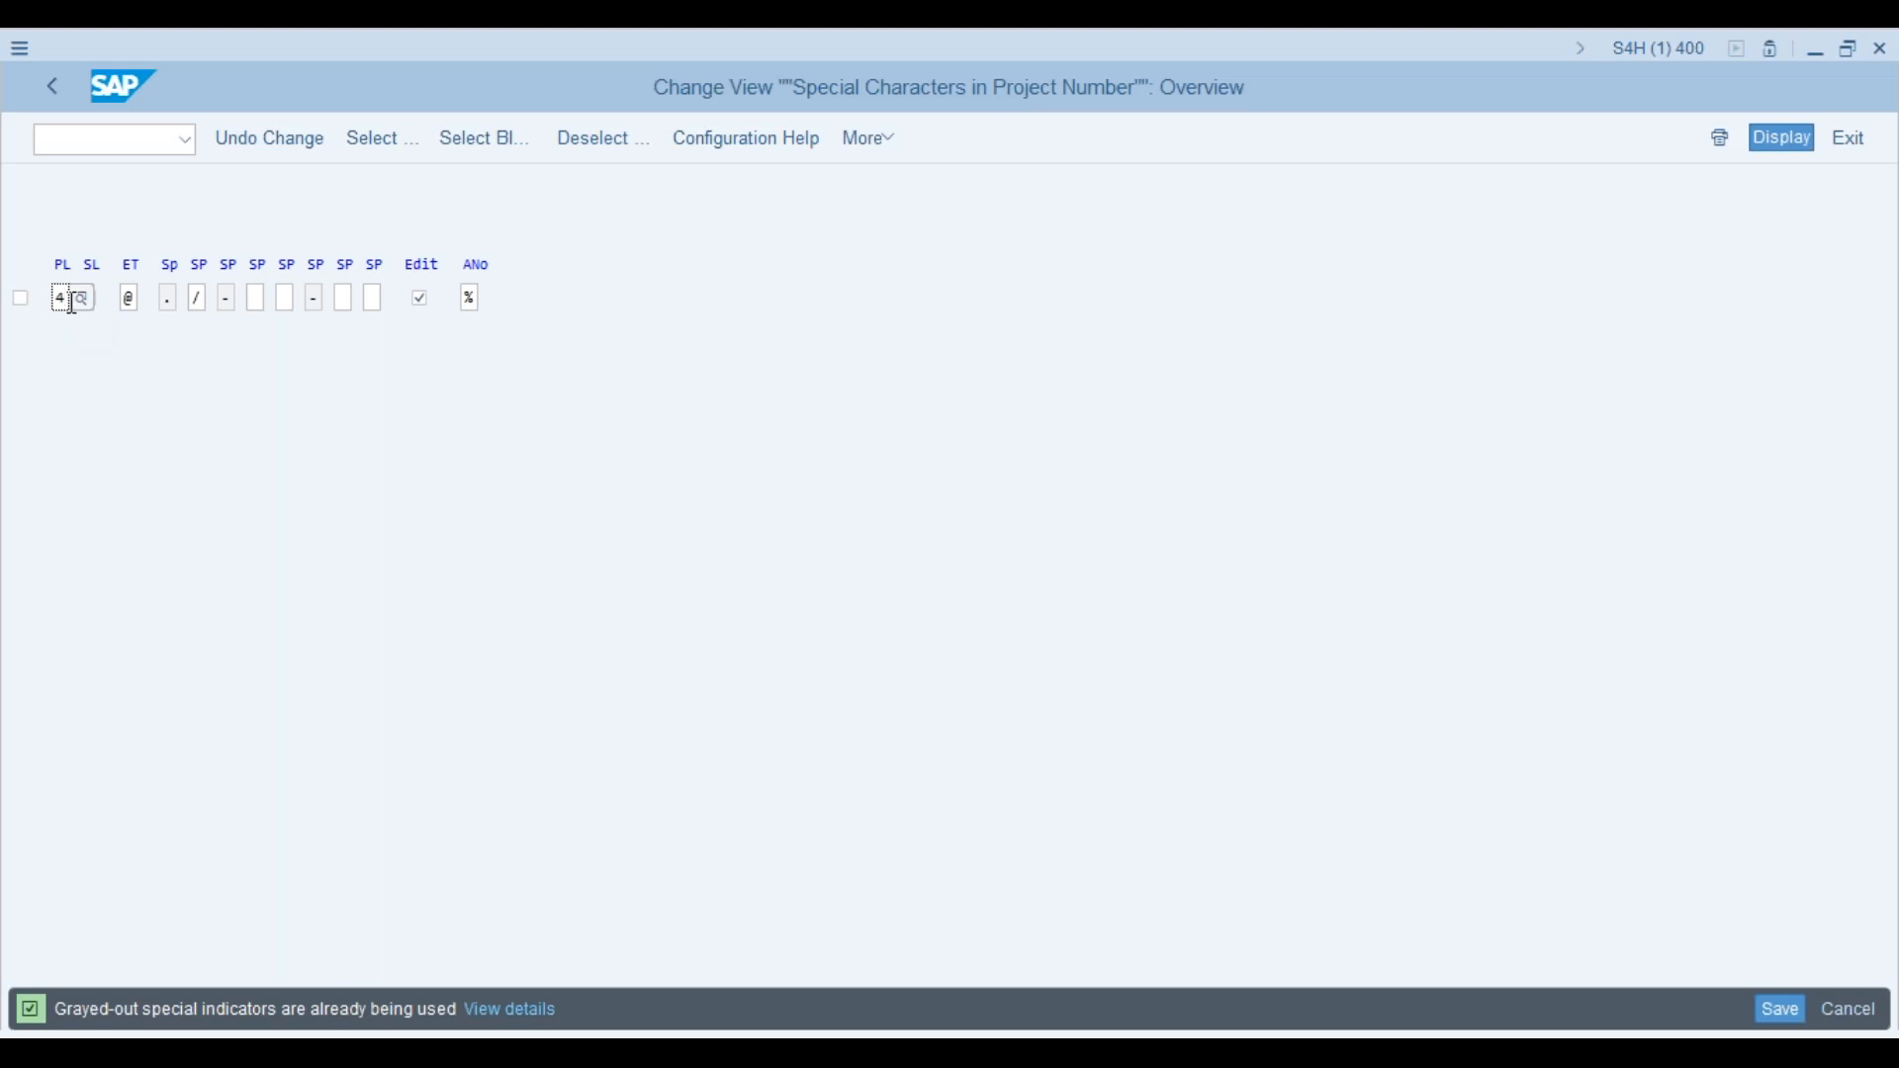
pyautogui.press('F4')
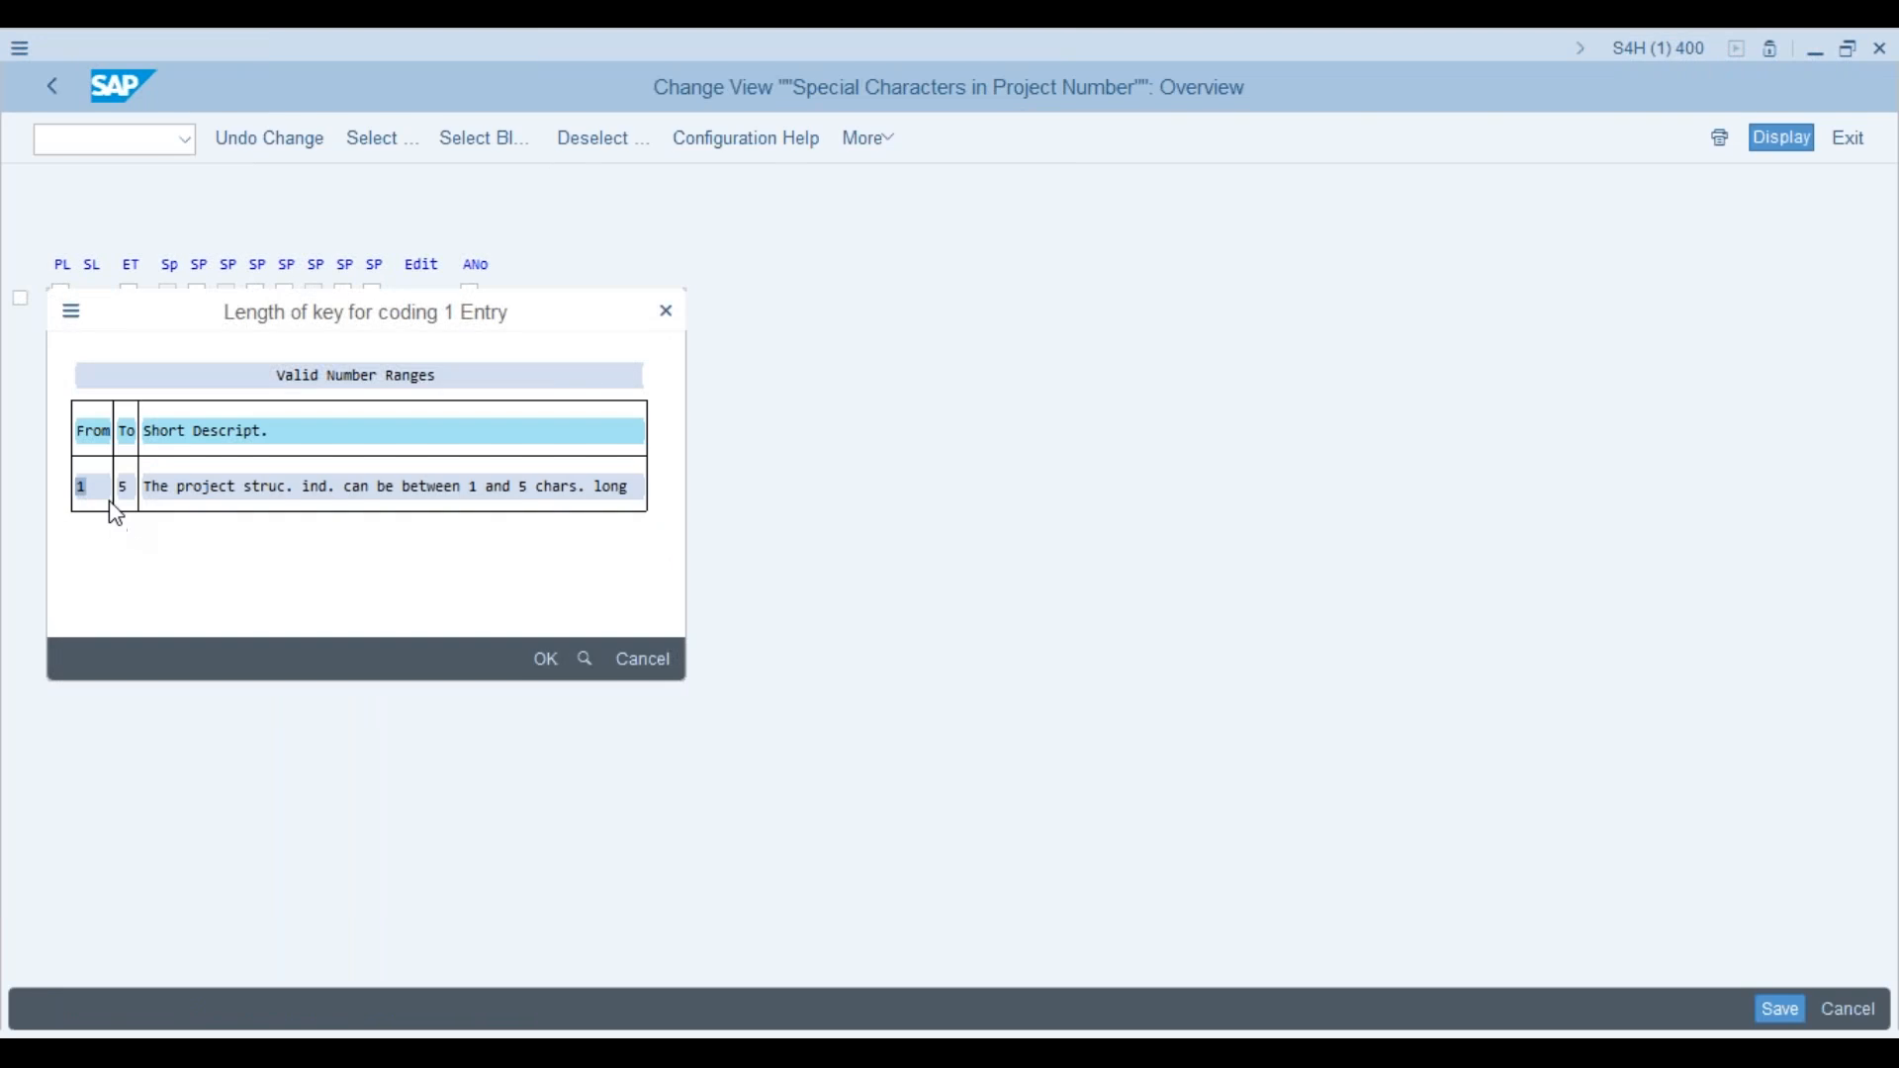
pyautogui.click(666, 312)
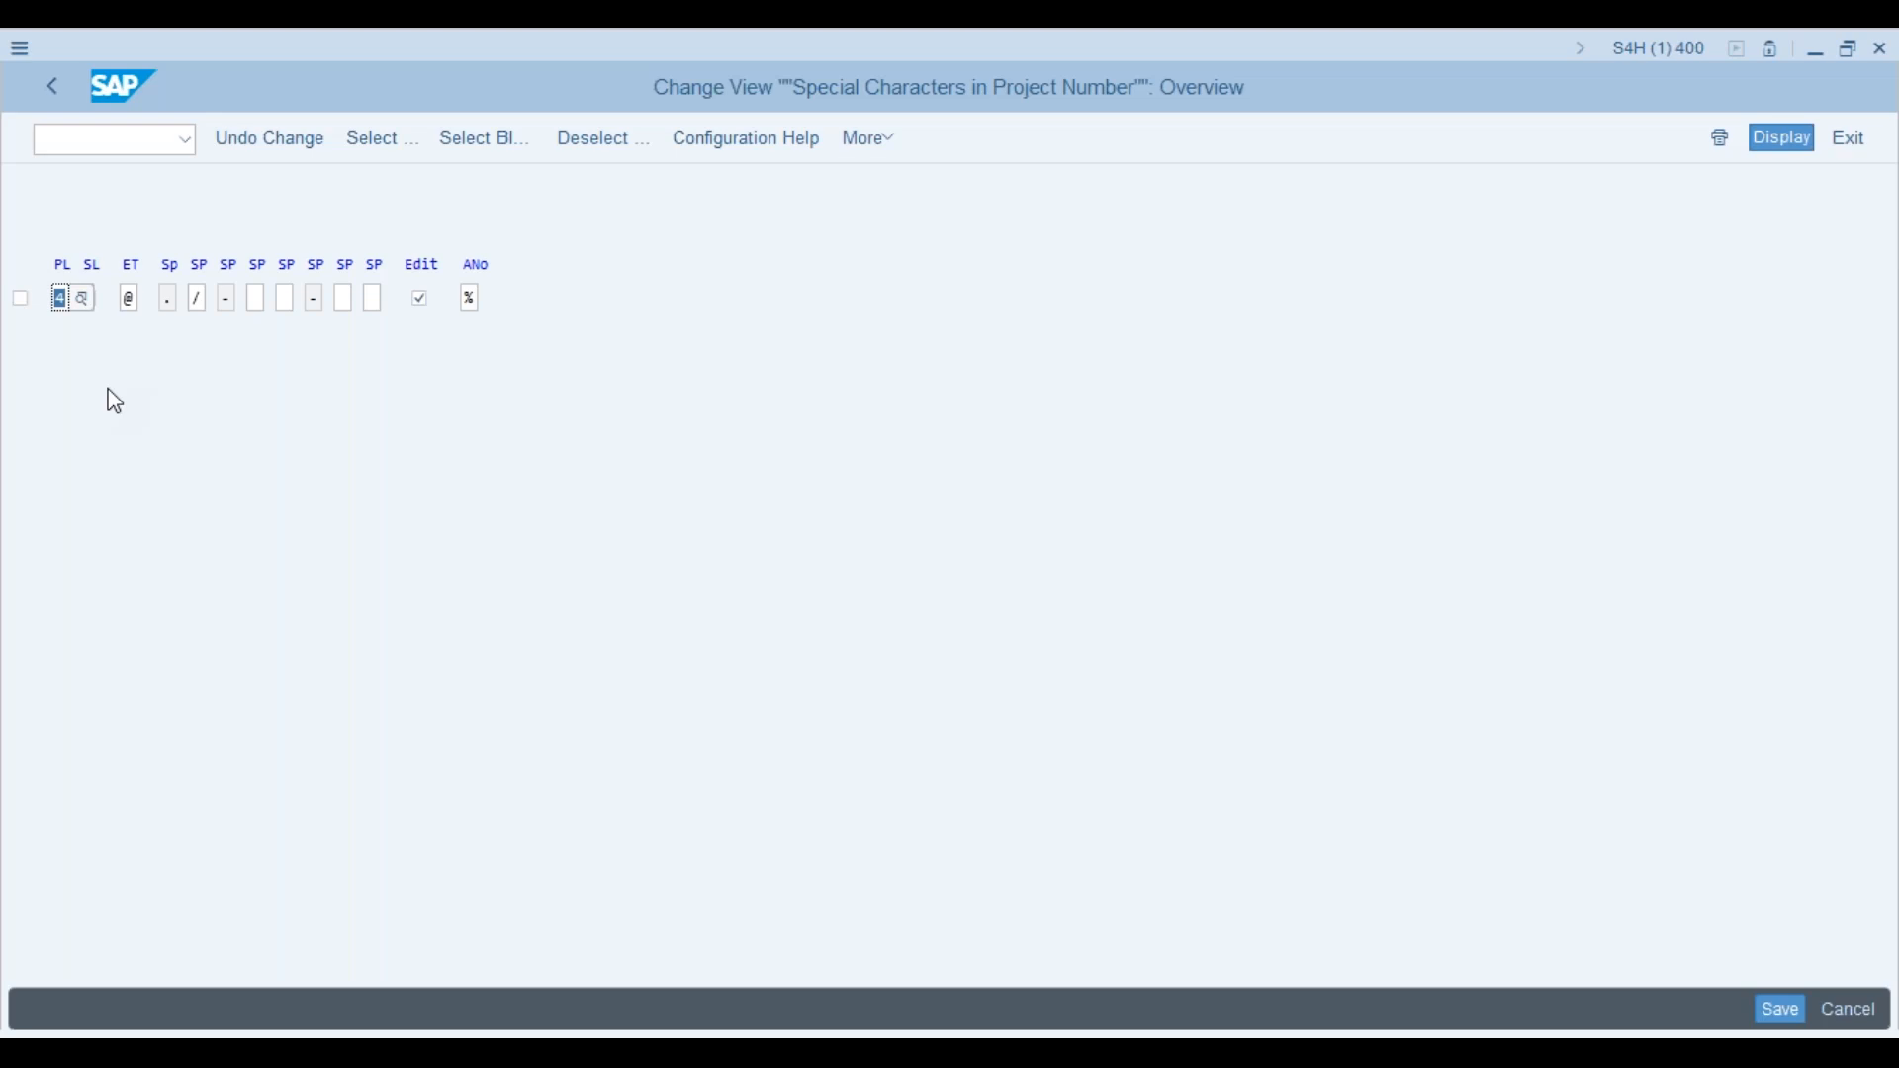
pyautogui.hotkey('alt', 'Tab')
pyautogui.hotkey('alt', 'Tab')
# Step: Reopen the Define Project Coding Mask table and widen its PrjID column
pyautogui.click(51, 87)
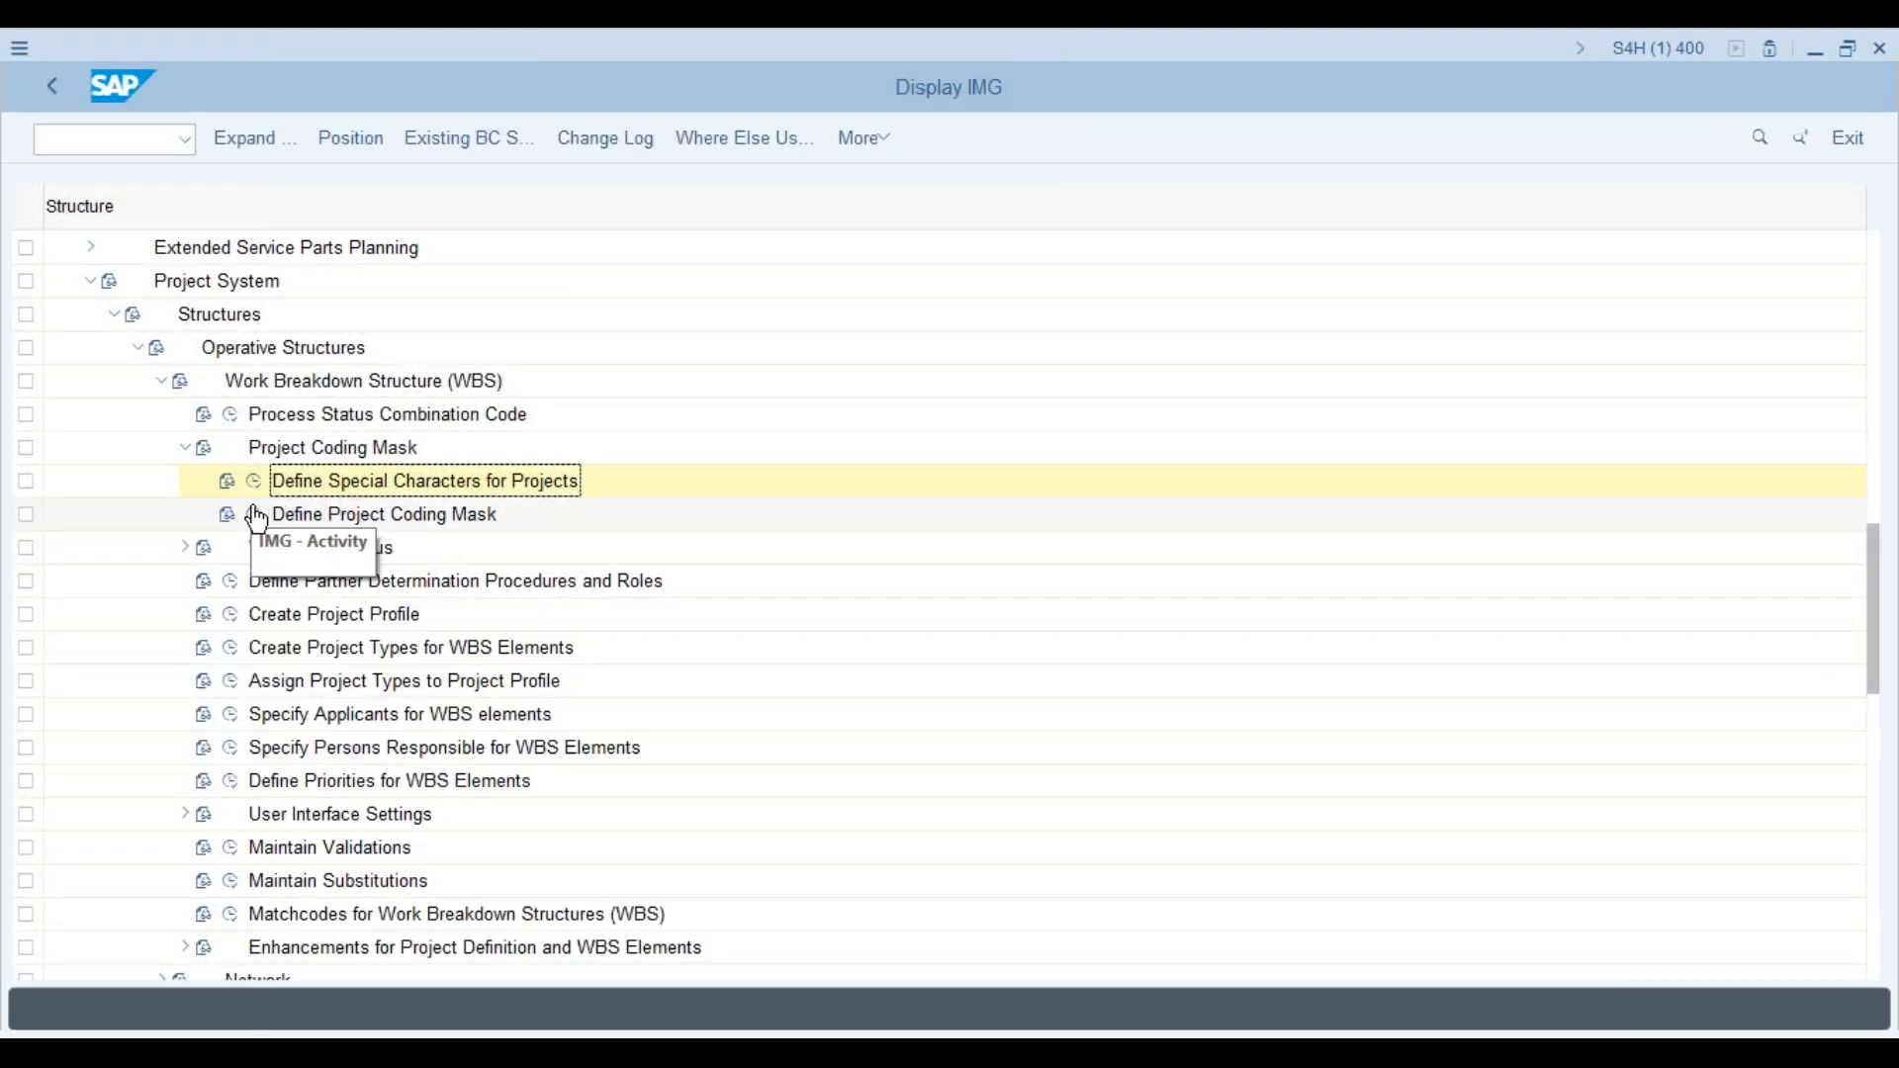
pyautogui.click(257, 517)
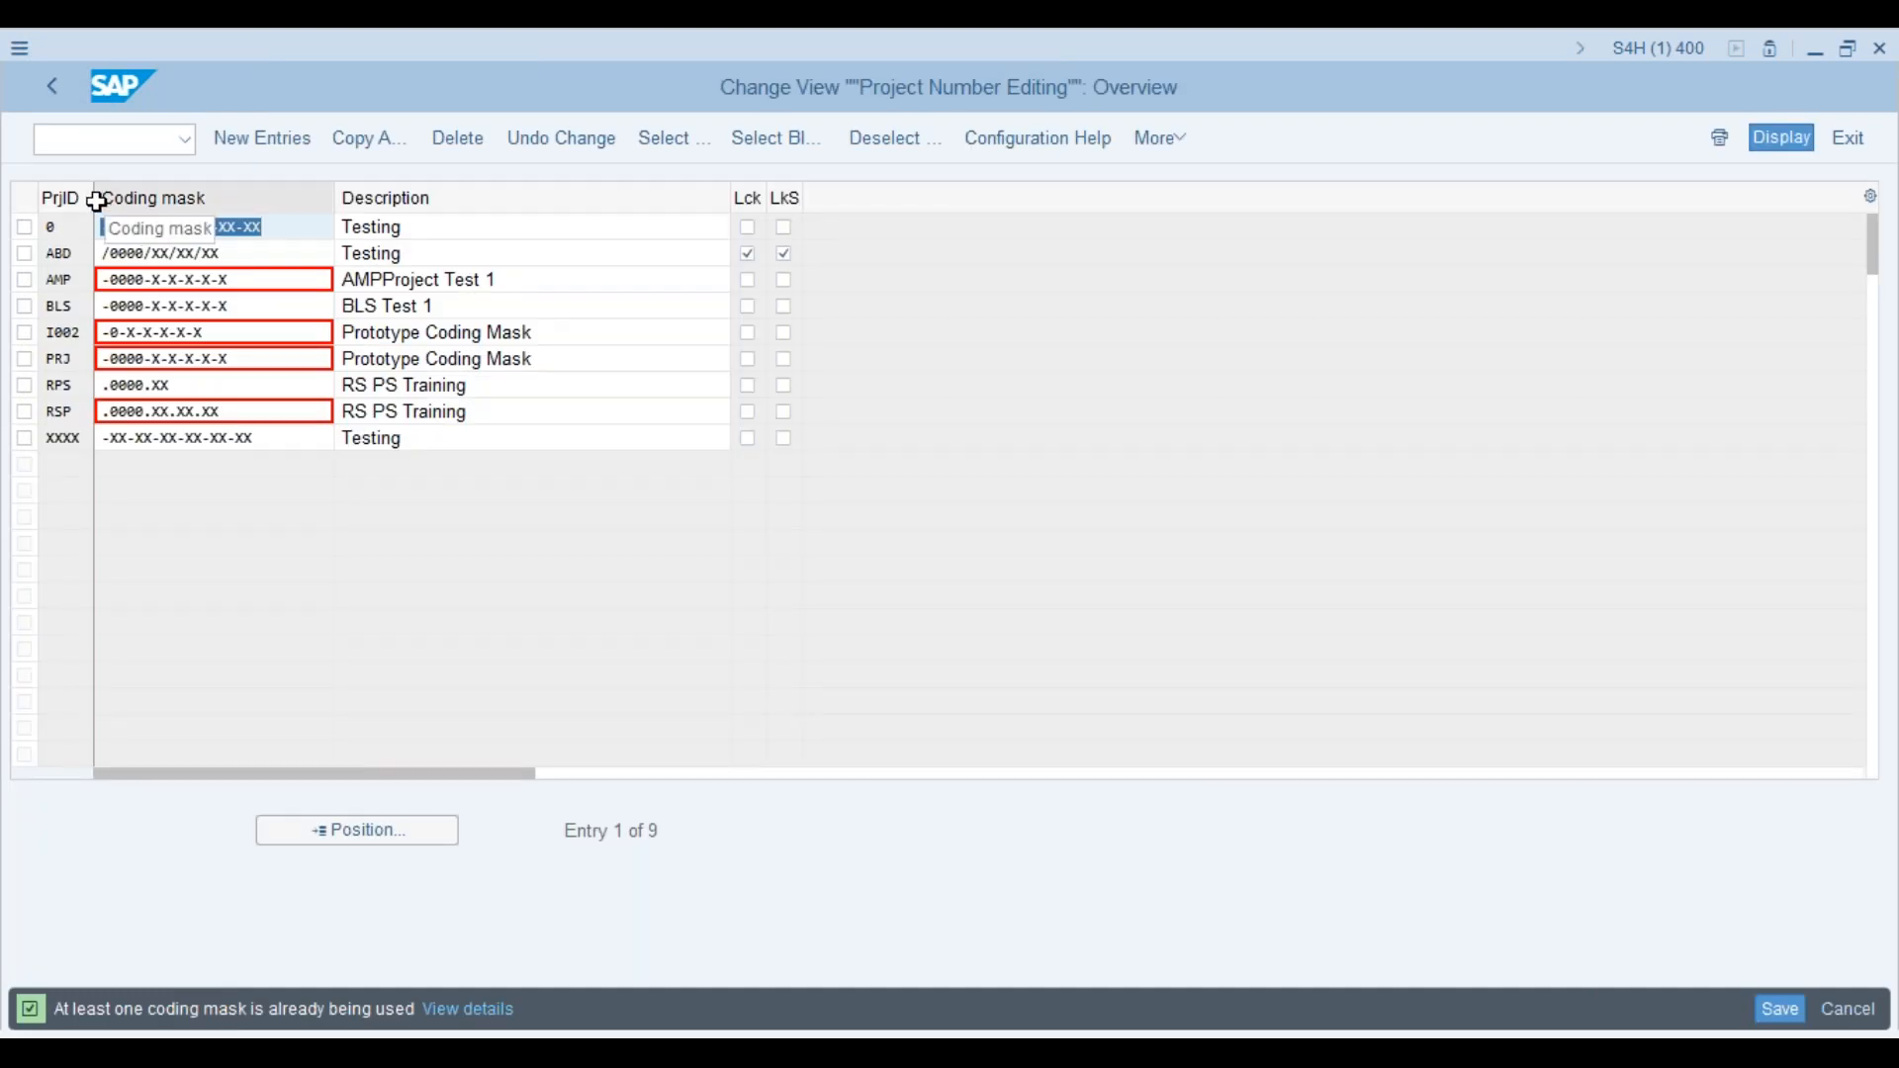
pyautogui.moveTo(94, 199); pyautogui.dragTo(154, 198)
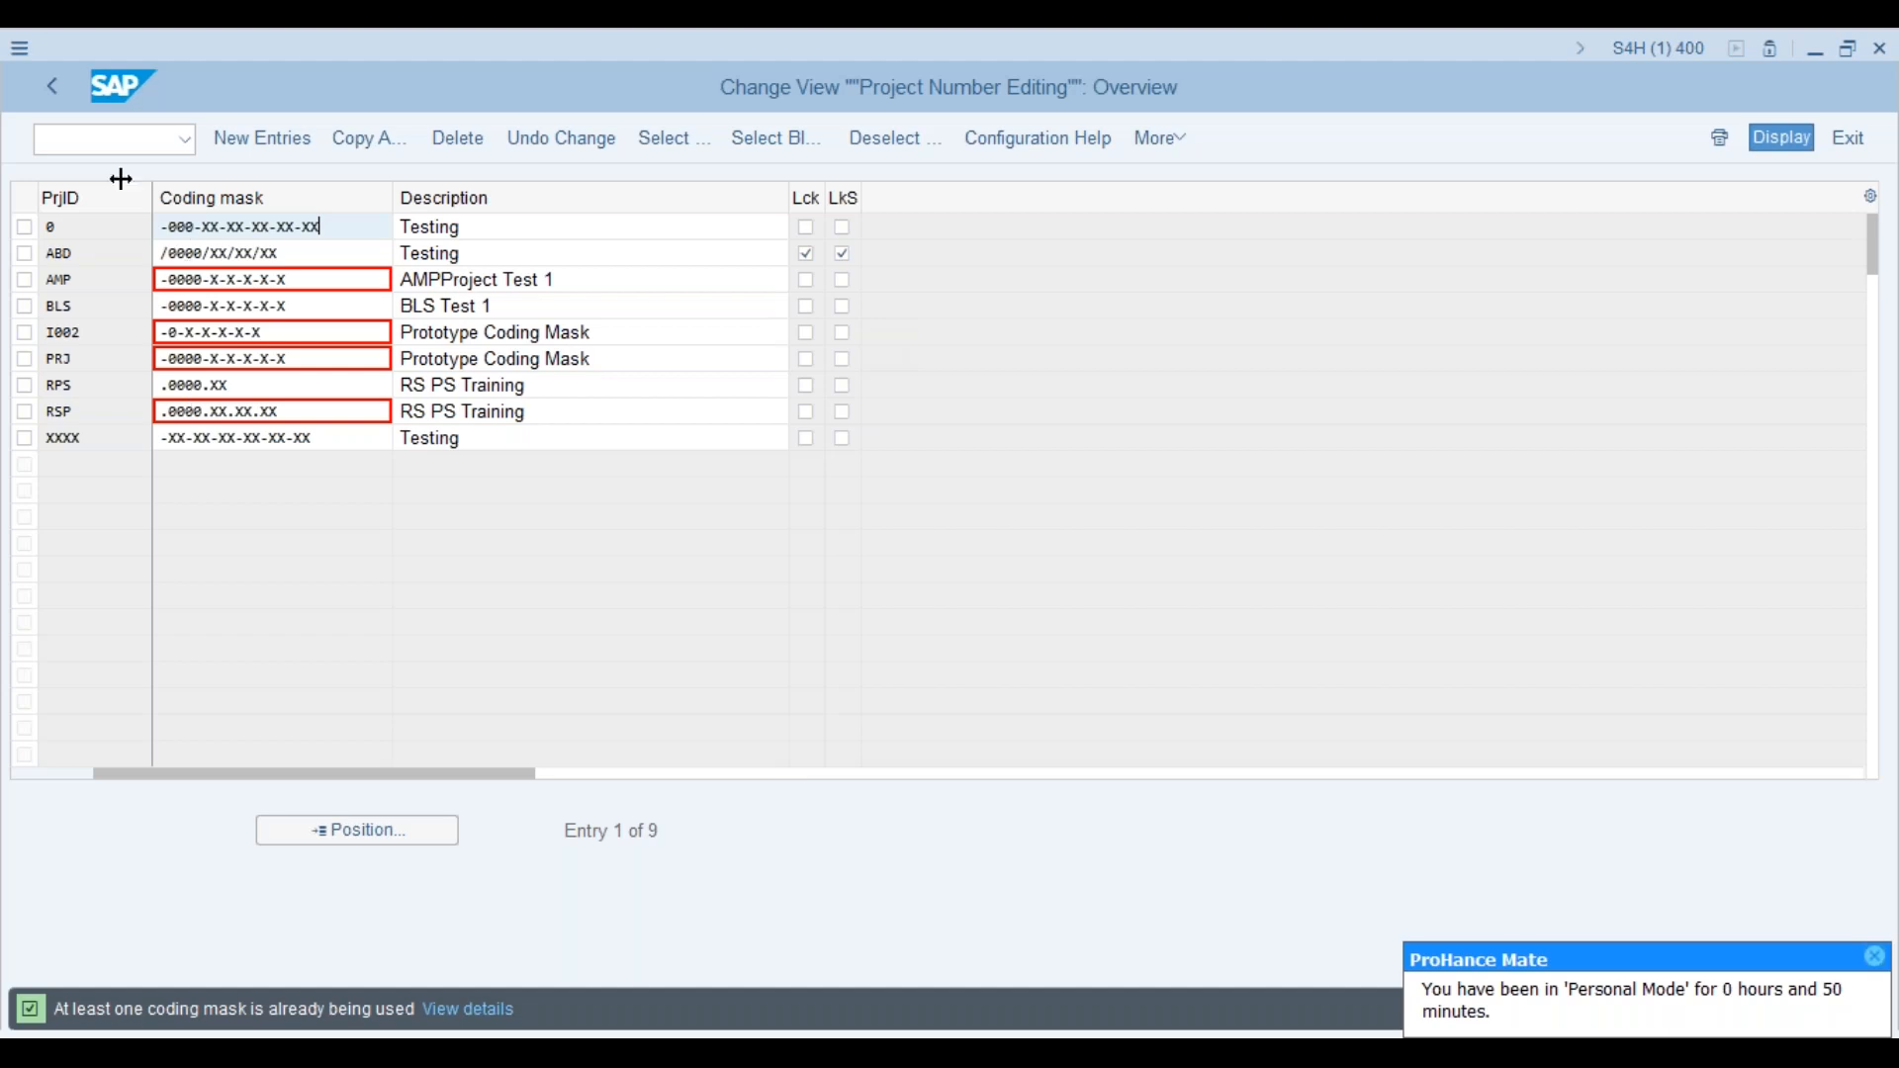
# Step: Launch another Project Builder session with /ocj20
pyautogui.click(126, 140)
pyautogui.write('/ocj20')
pyautogui.press('Return')
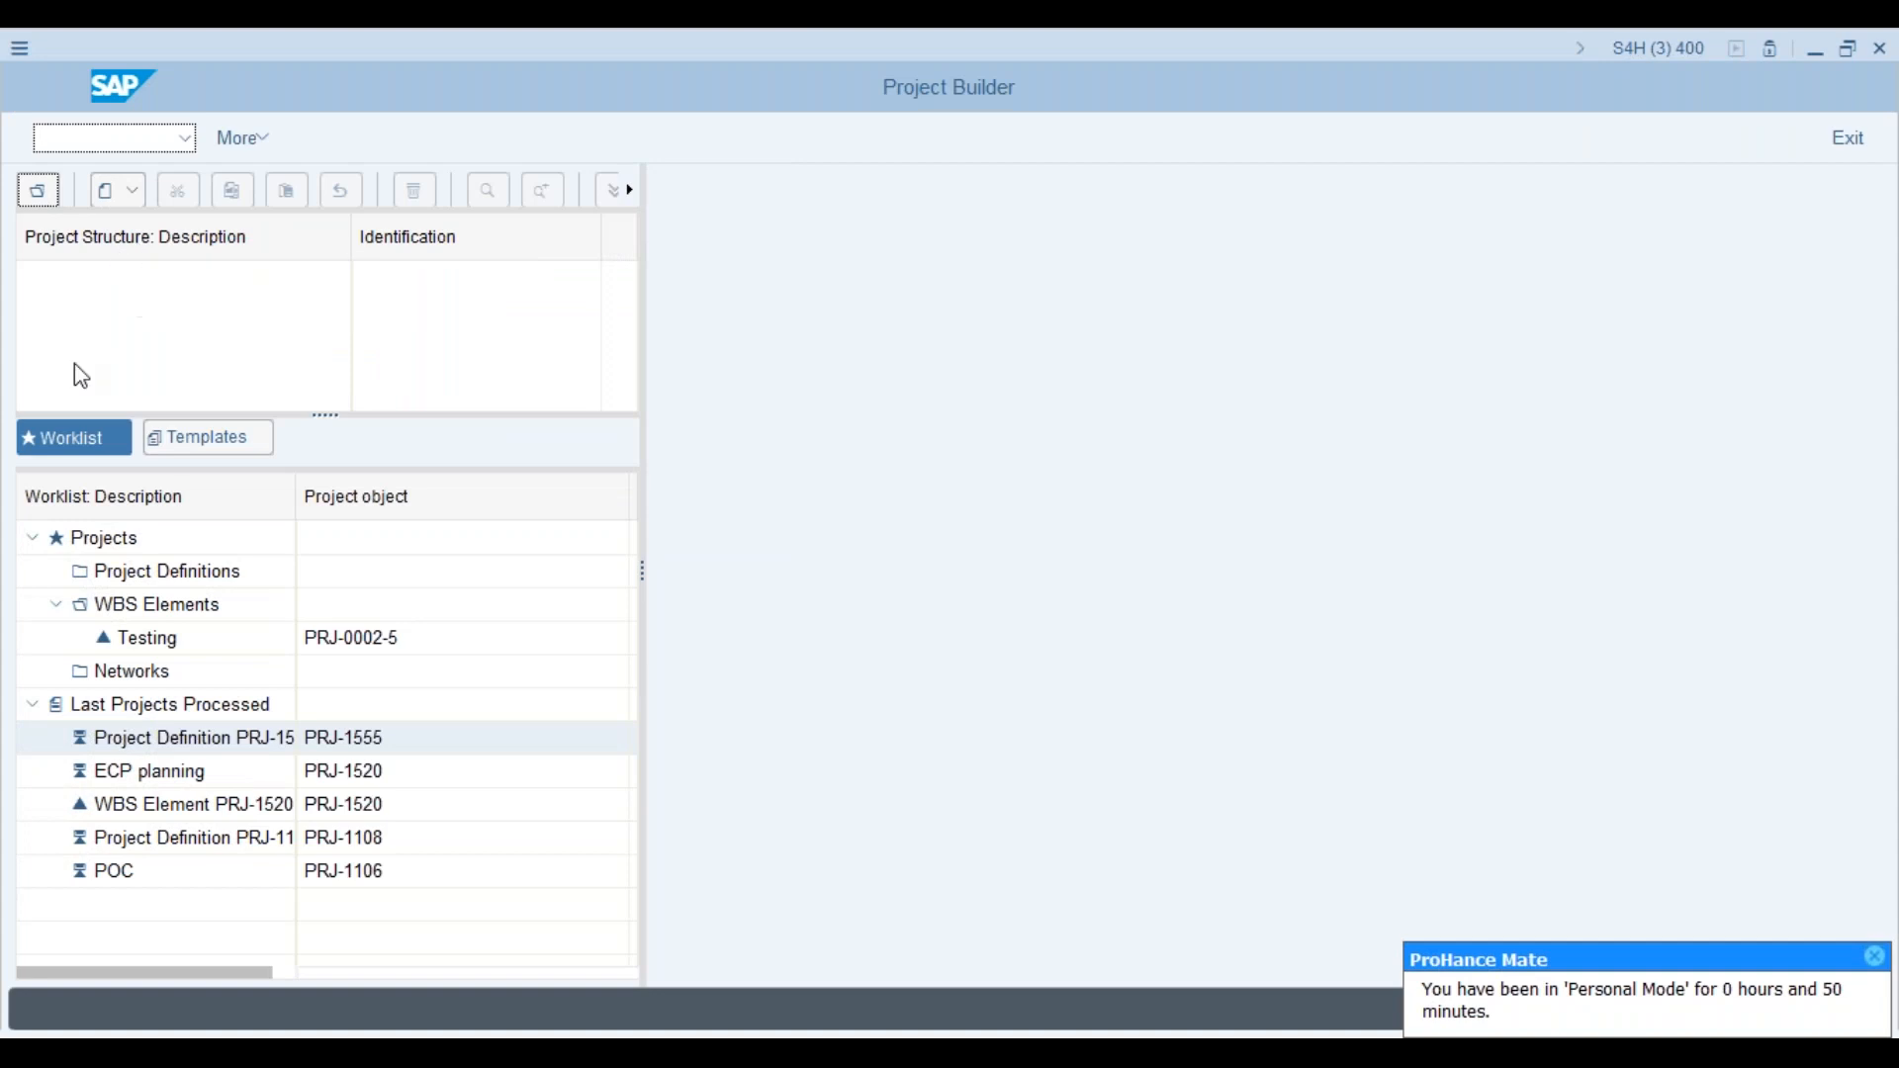
# Step: Create project prjs, described 'Urban and Civic Project', with profile ZPS1 Std Testing Project
pyautogui.click(117, 198)
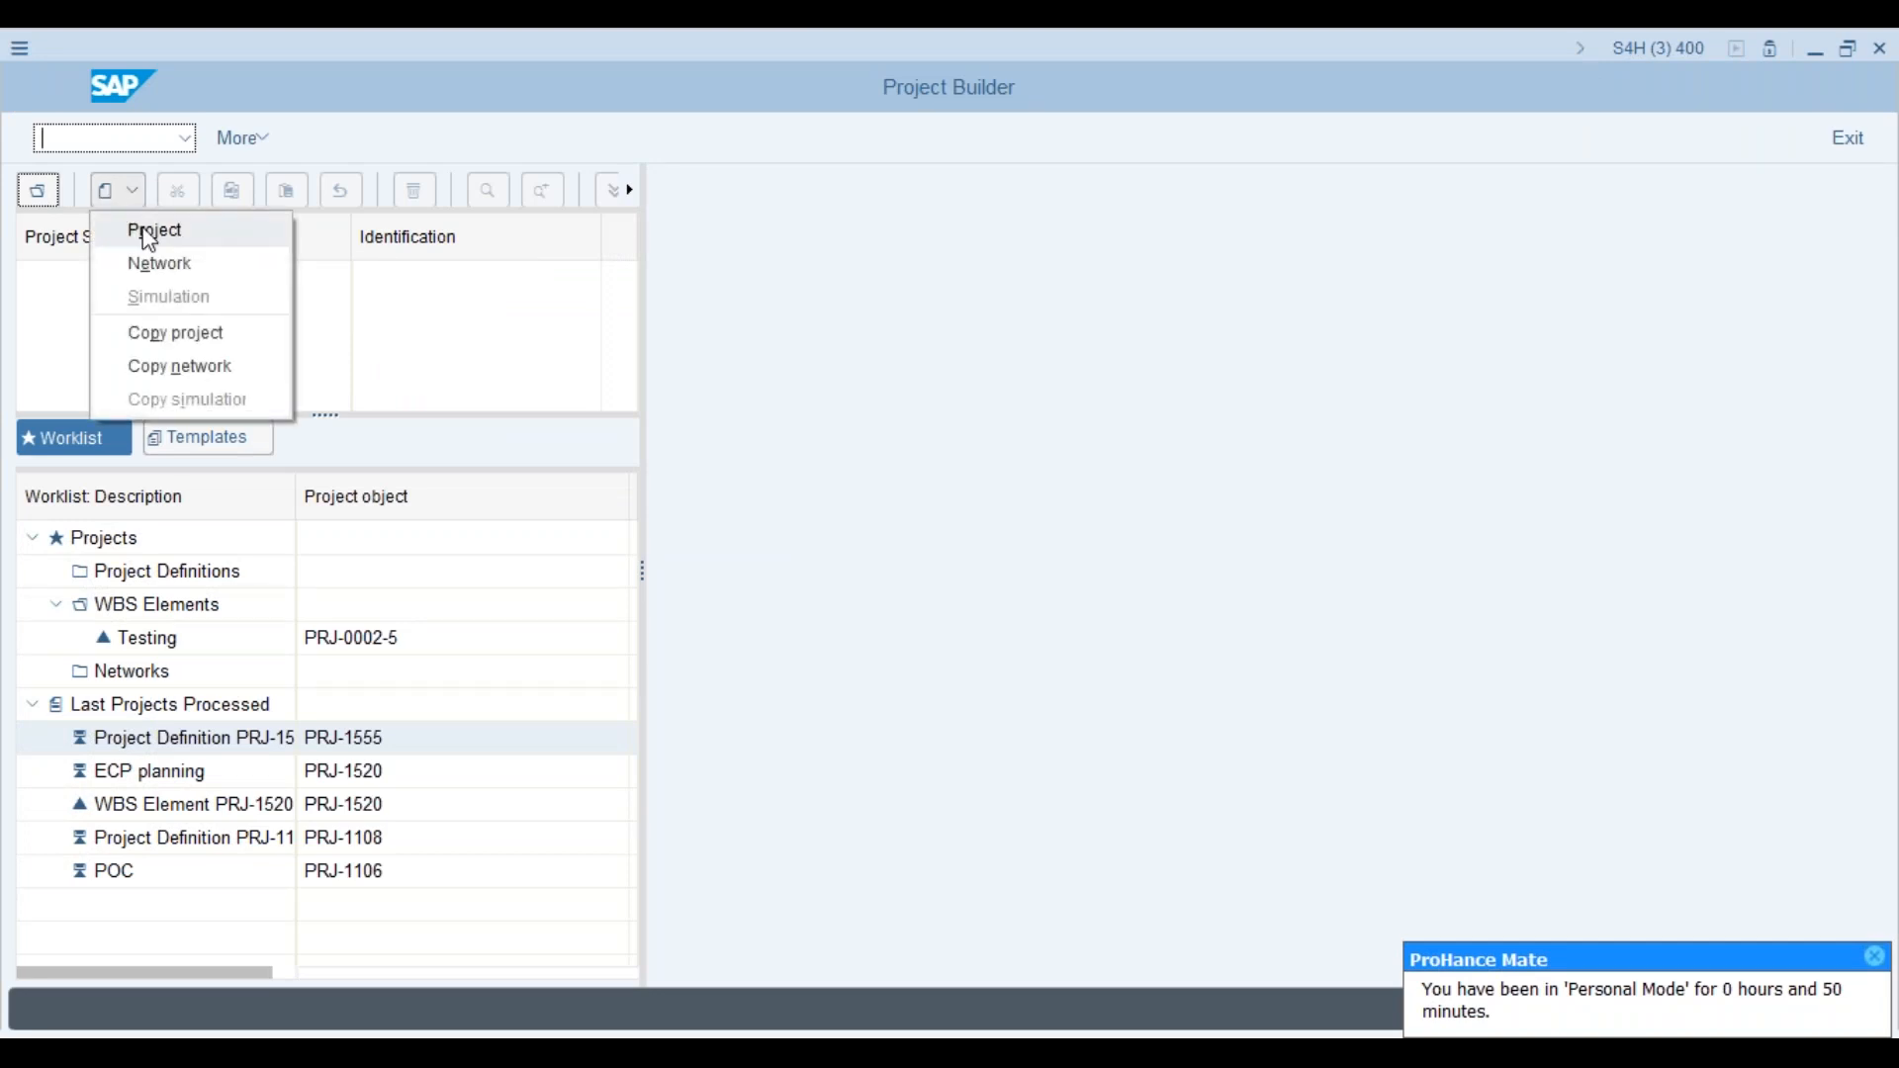
pyautogui.click(150, 229)
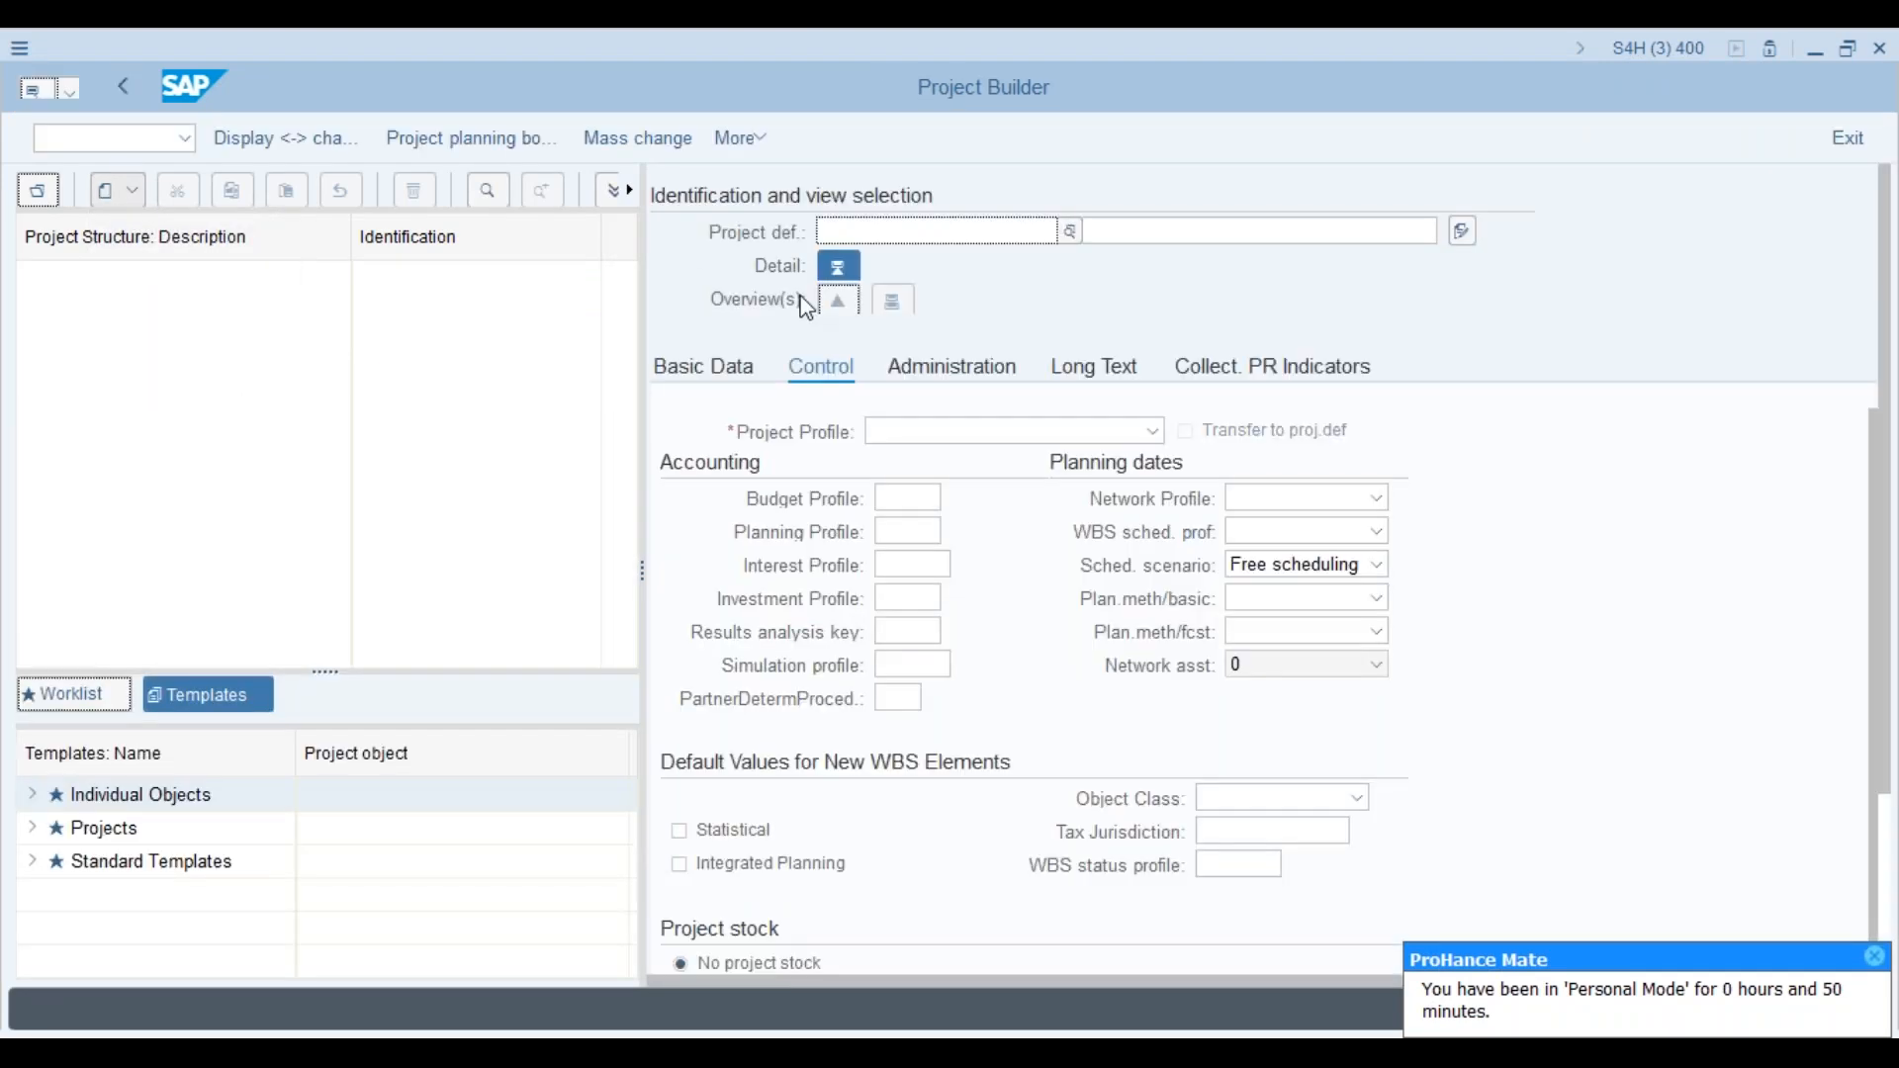
pyautogui.write('pr')
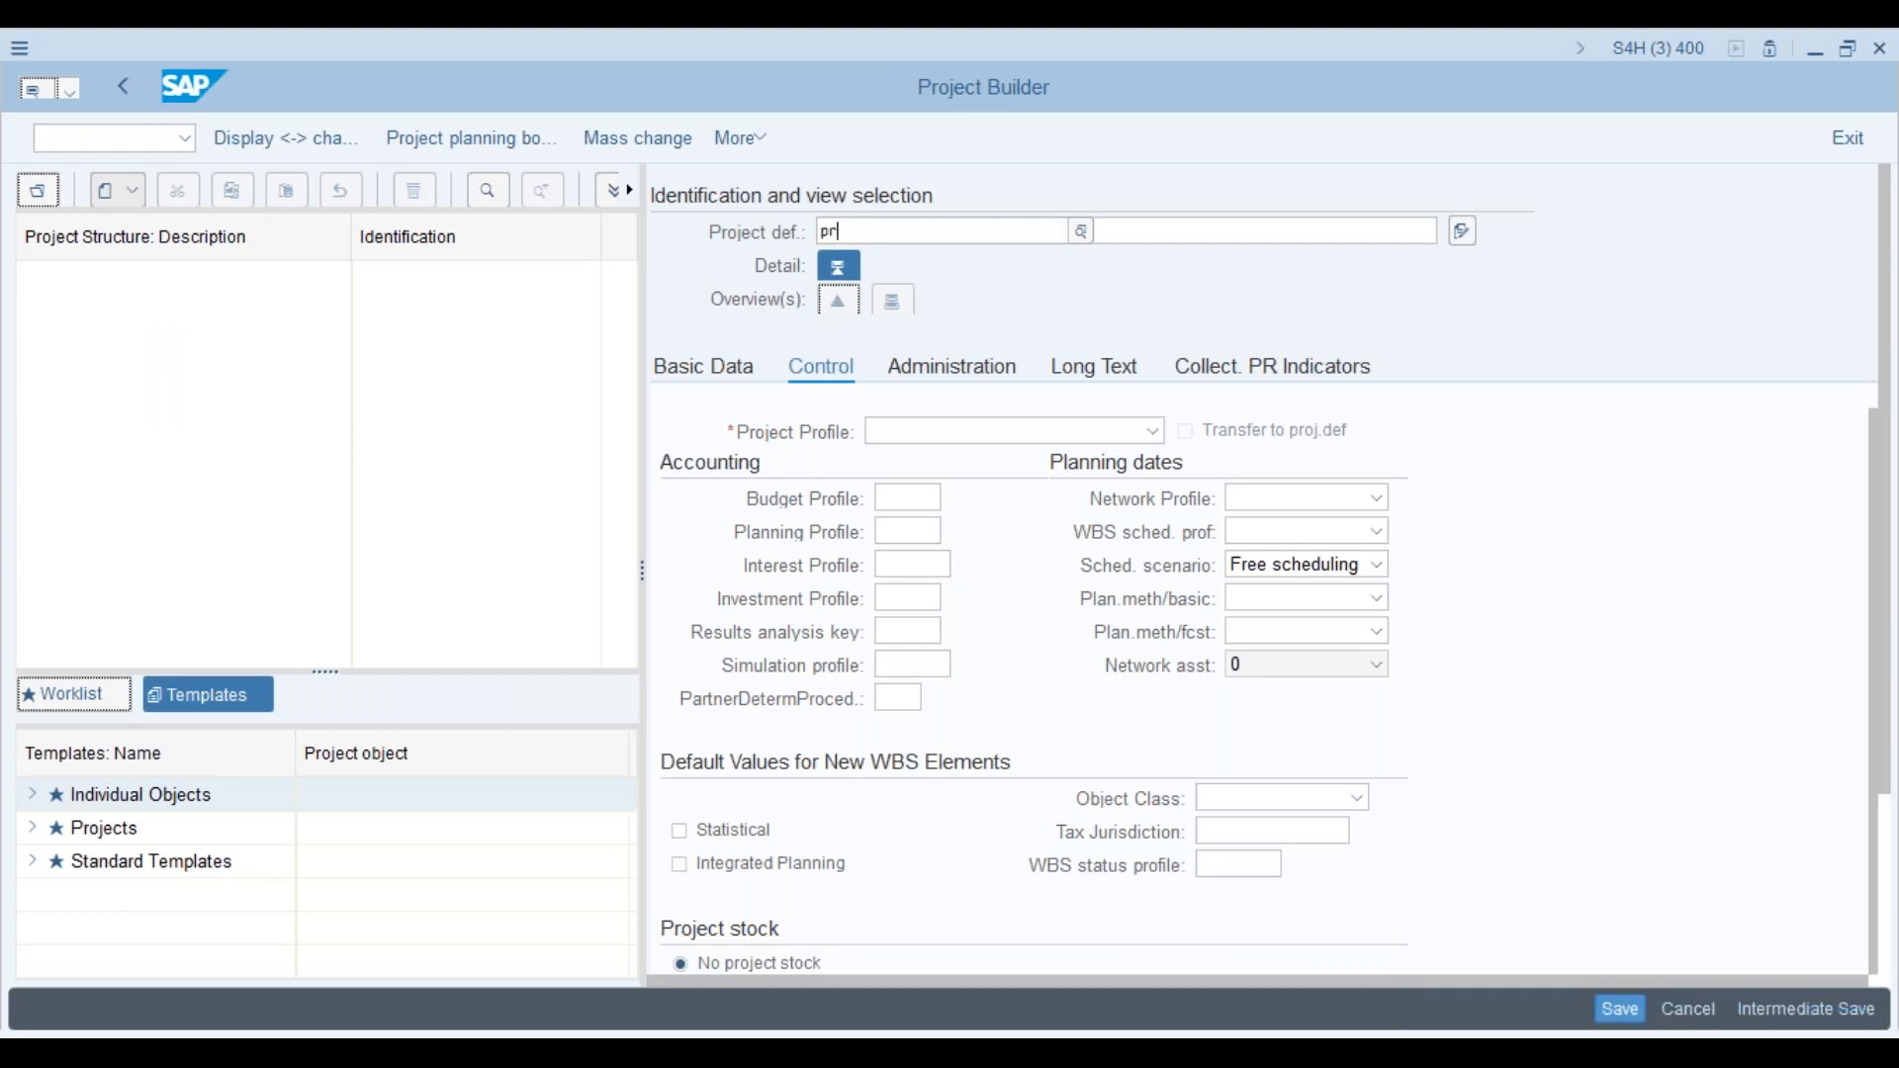
pyautogui.write('js')
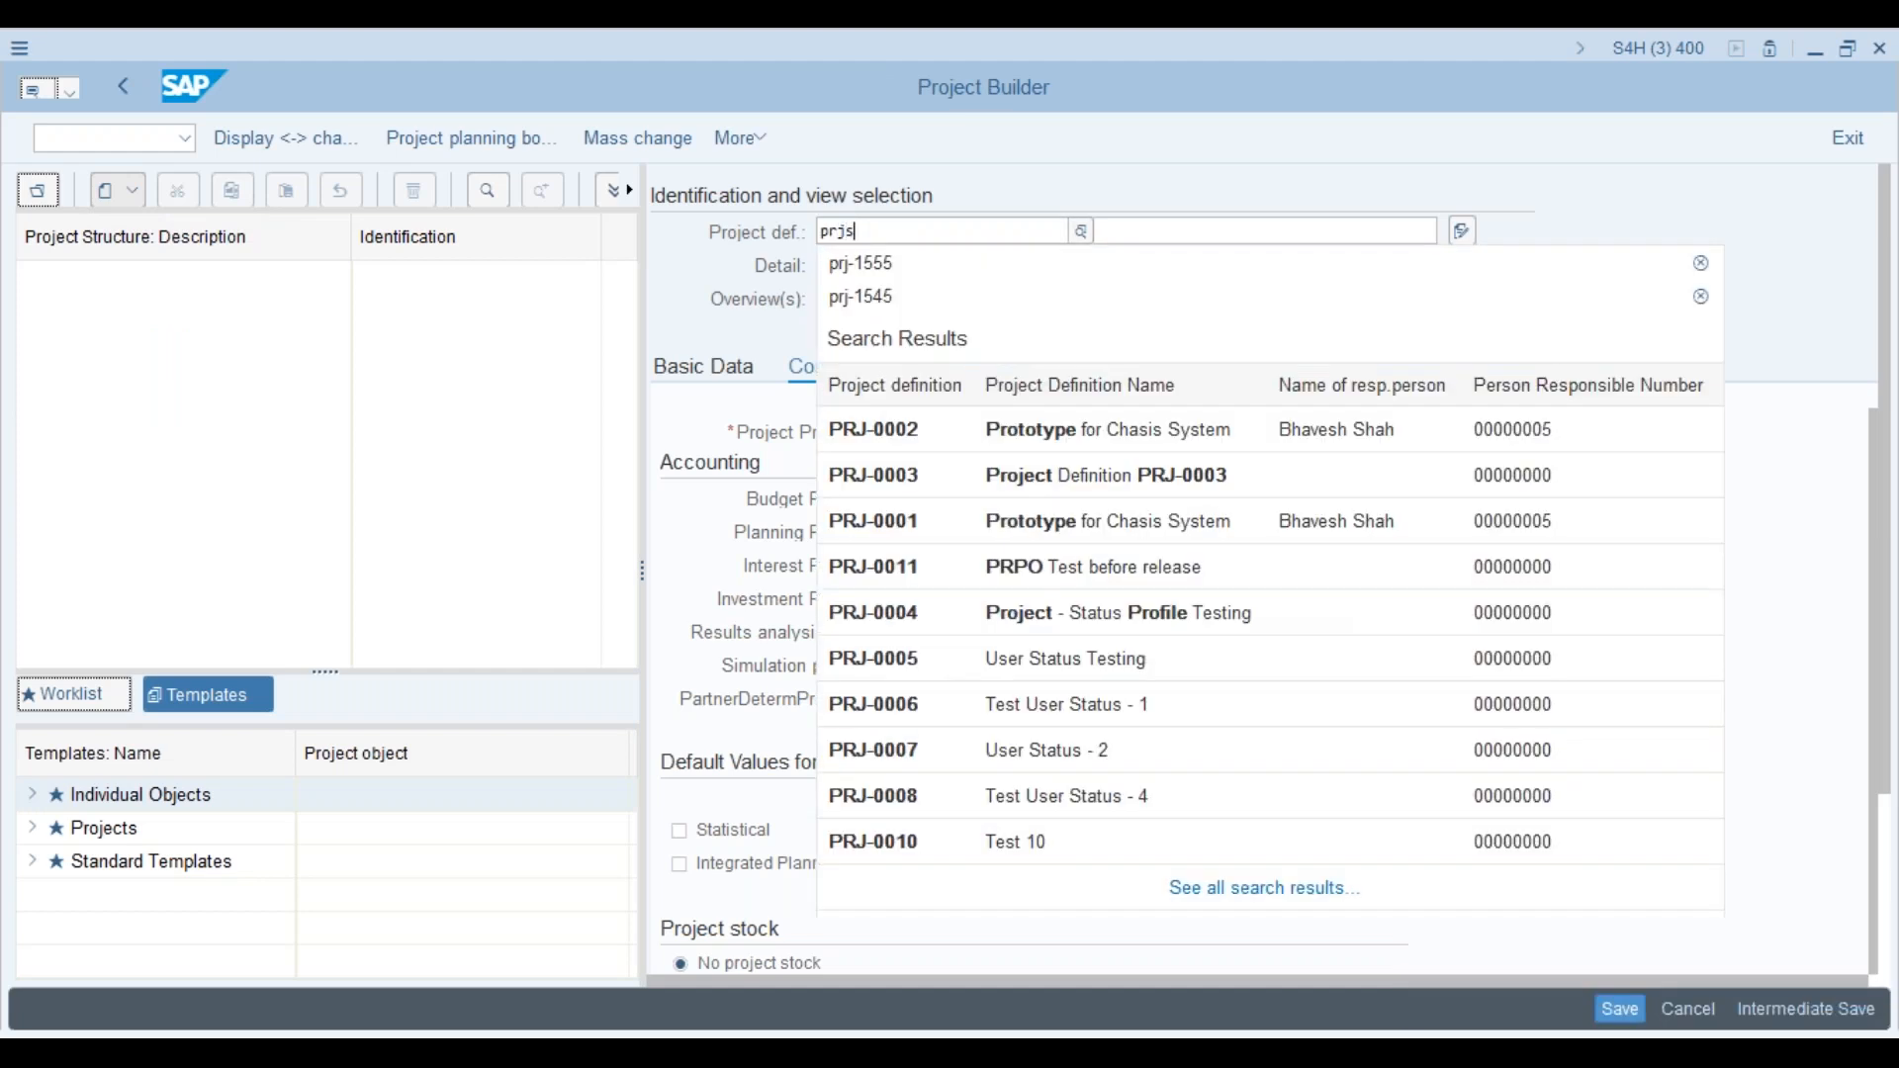
pyautogui.click(1127, 232)
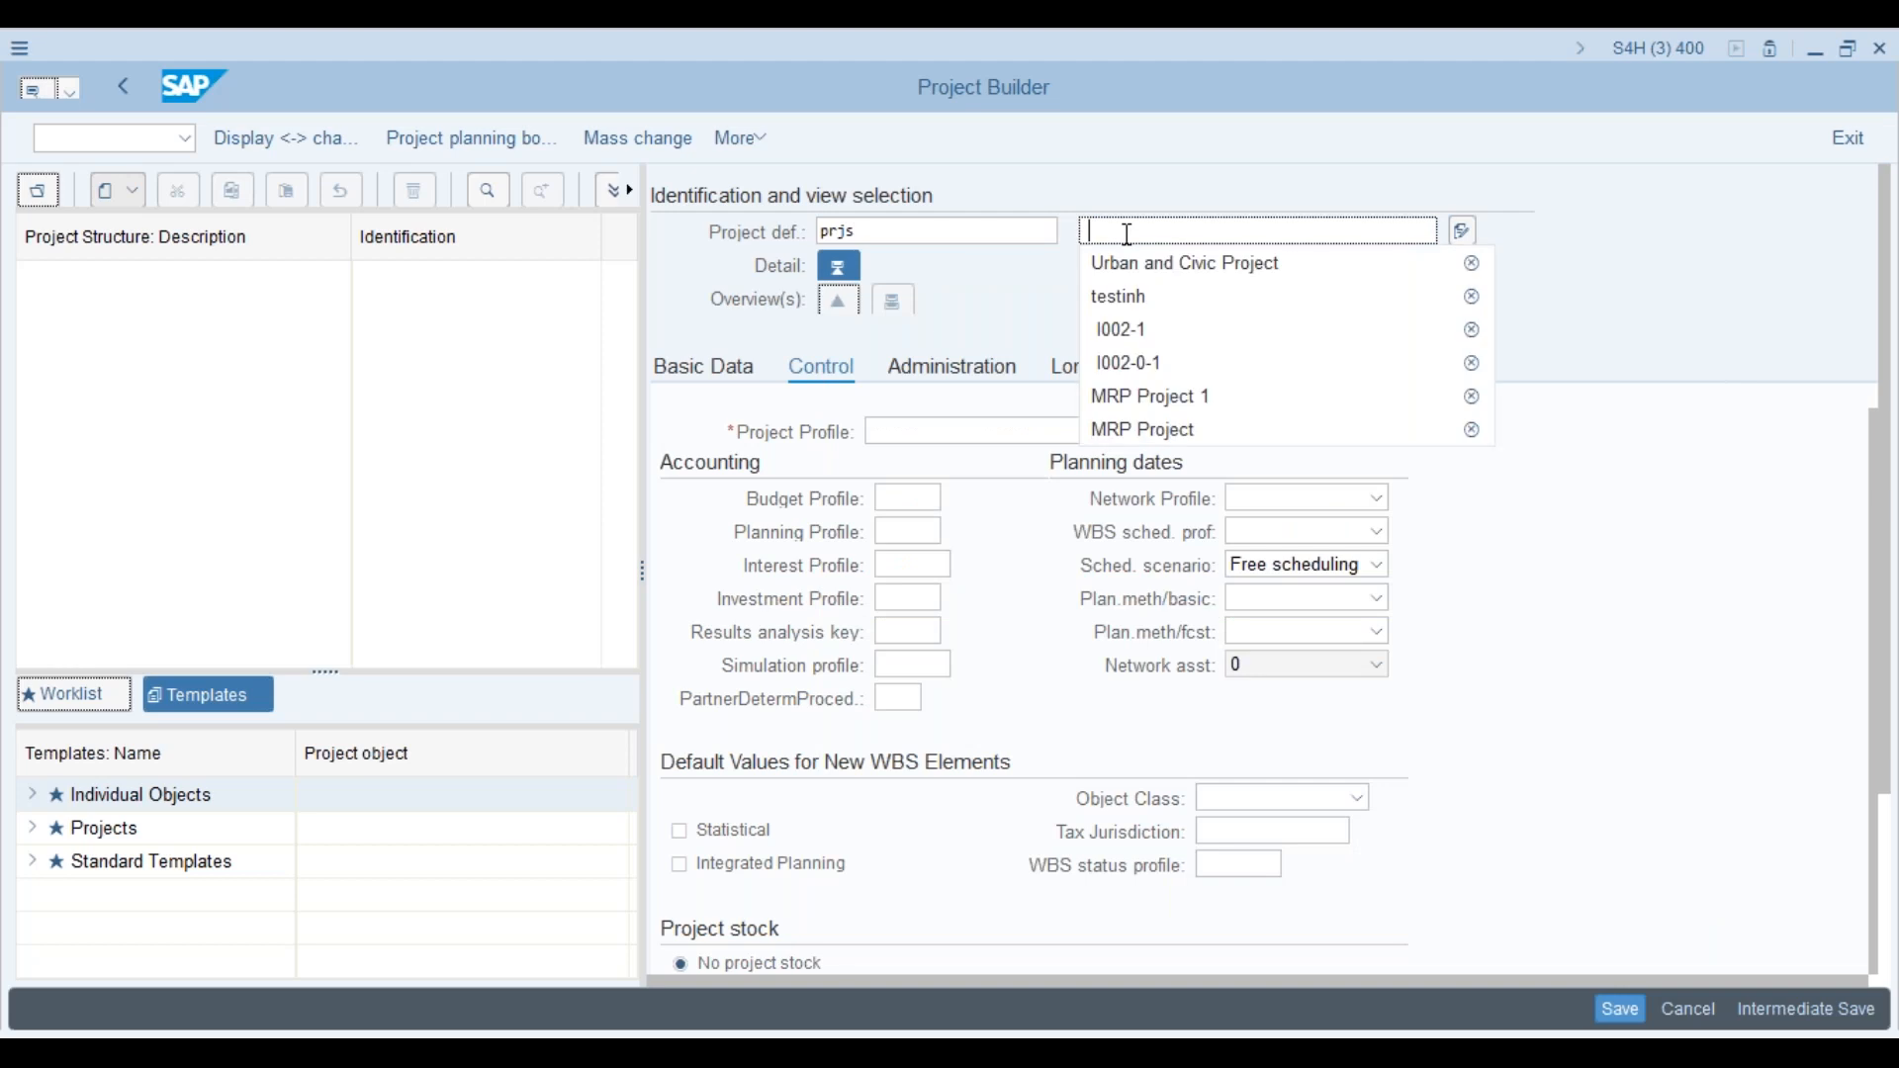
pyautogui.click(1135, 266)
pyautogui.click(1153, 431)
pyautogui.moveTo(1158, 503); pyautogui.dragTo(1150, 789)
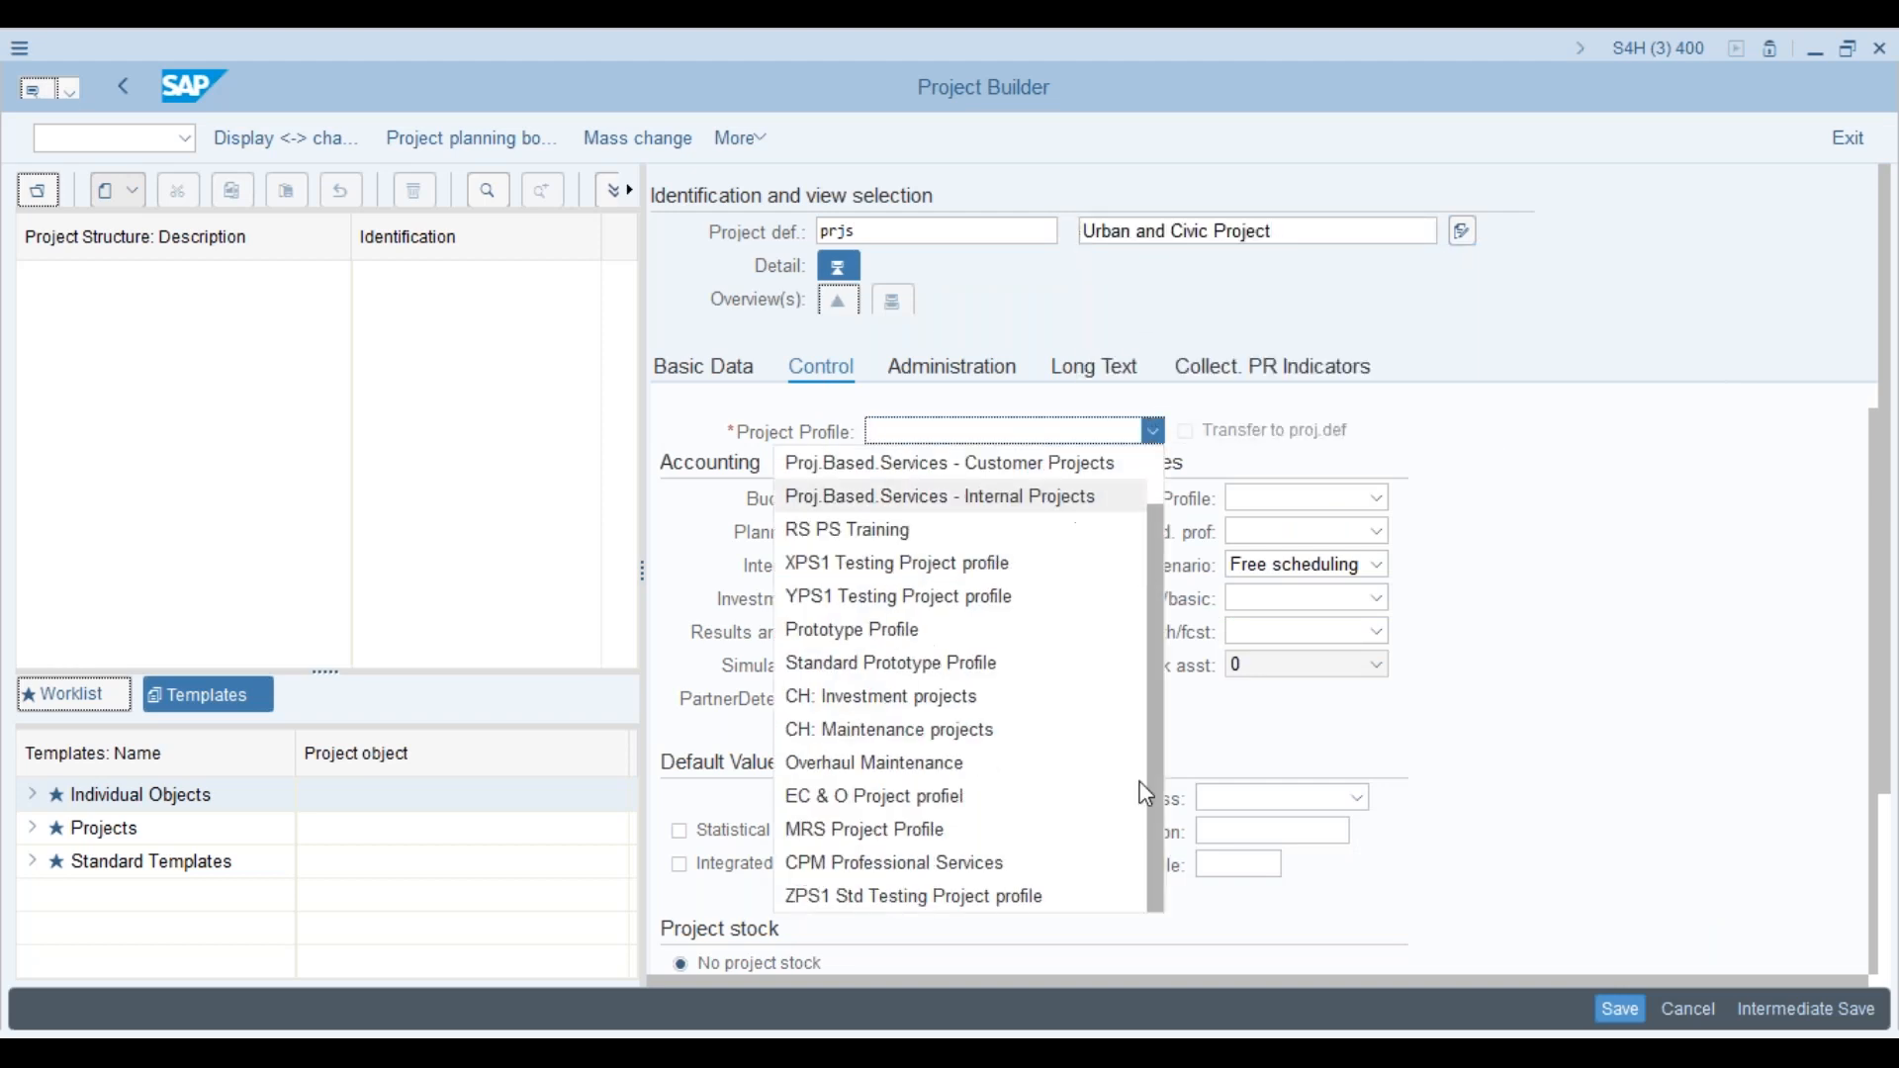
pyautogui.click(964, 896)
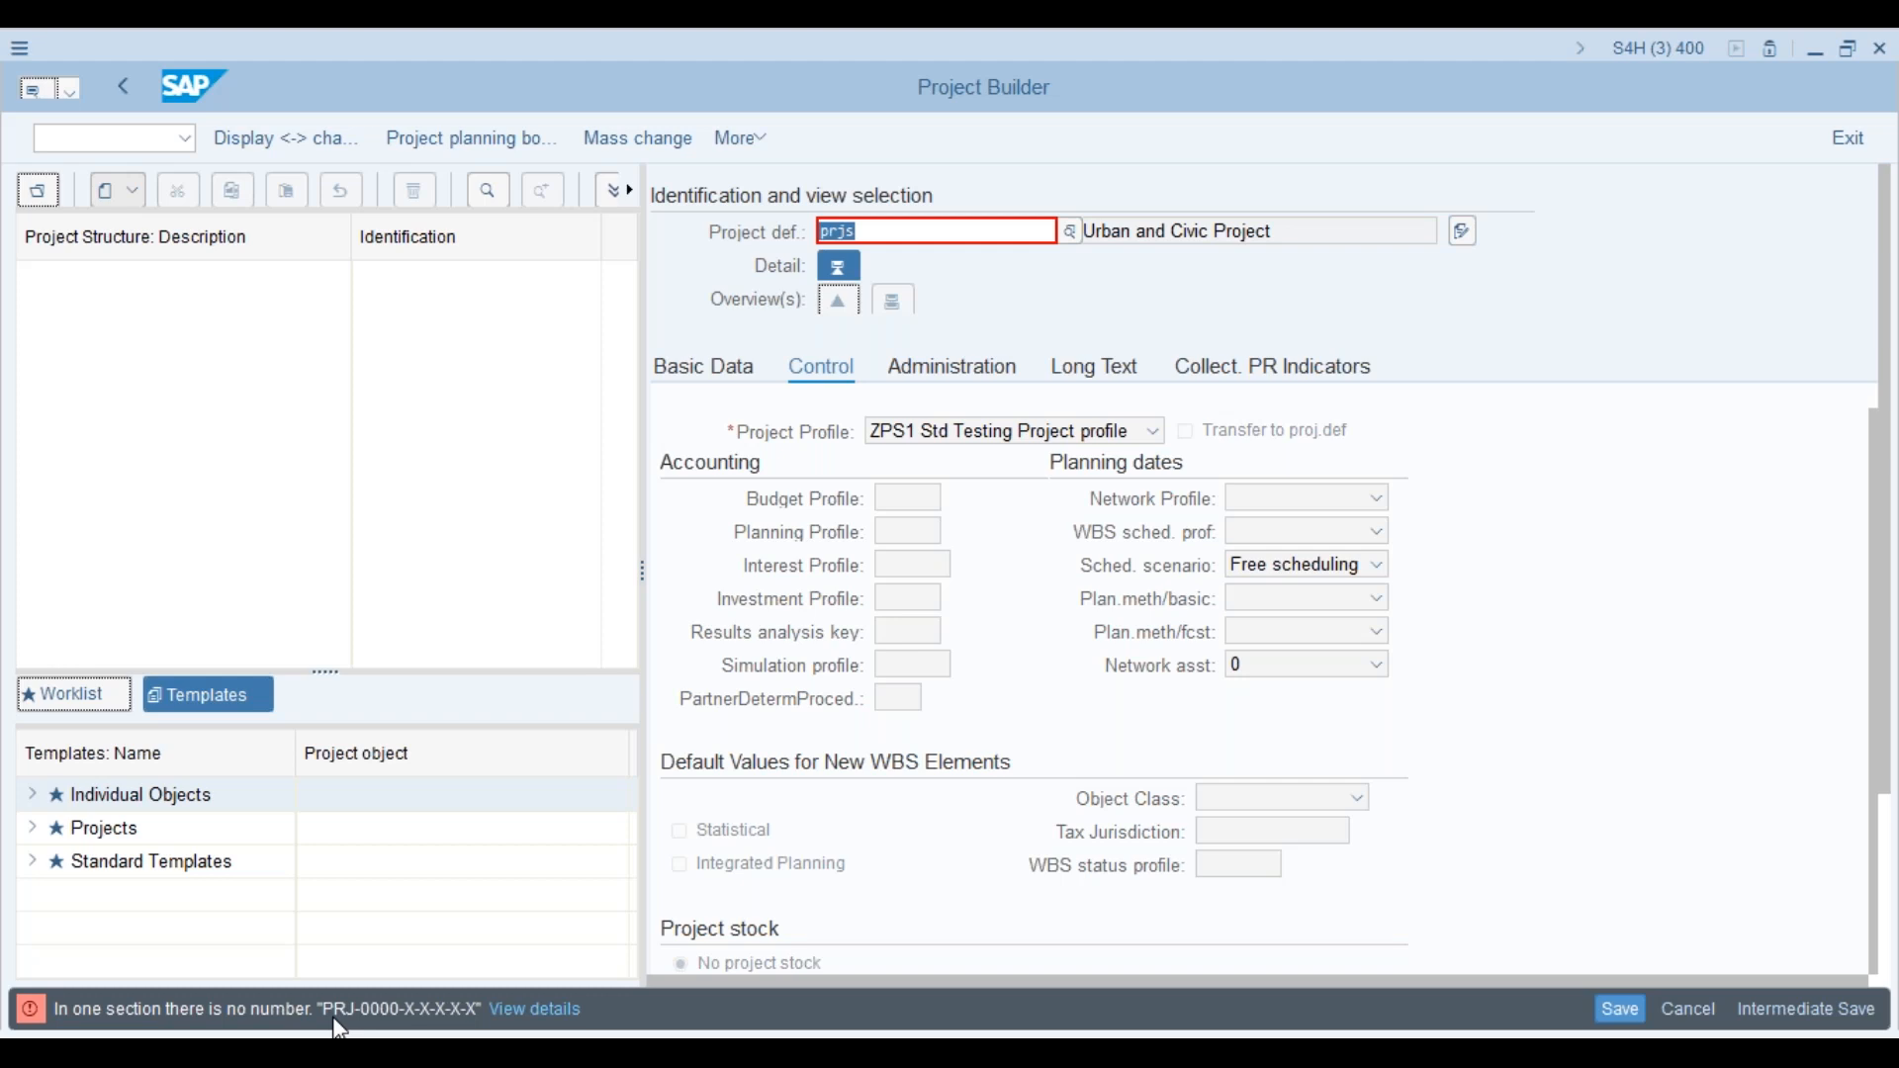
# Step: Correct the rejected project number from prjs to PRJ and confirm it
pyautogui.click(879, 230)
pyautogui.press('BackSpace')
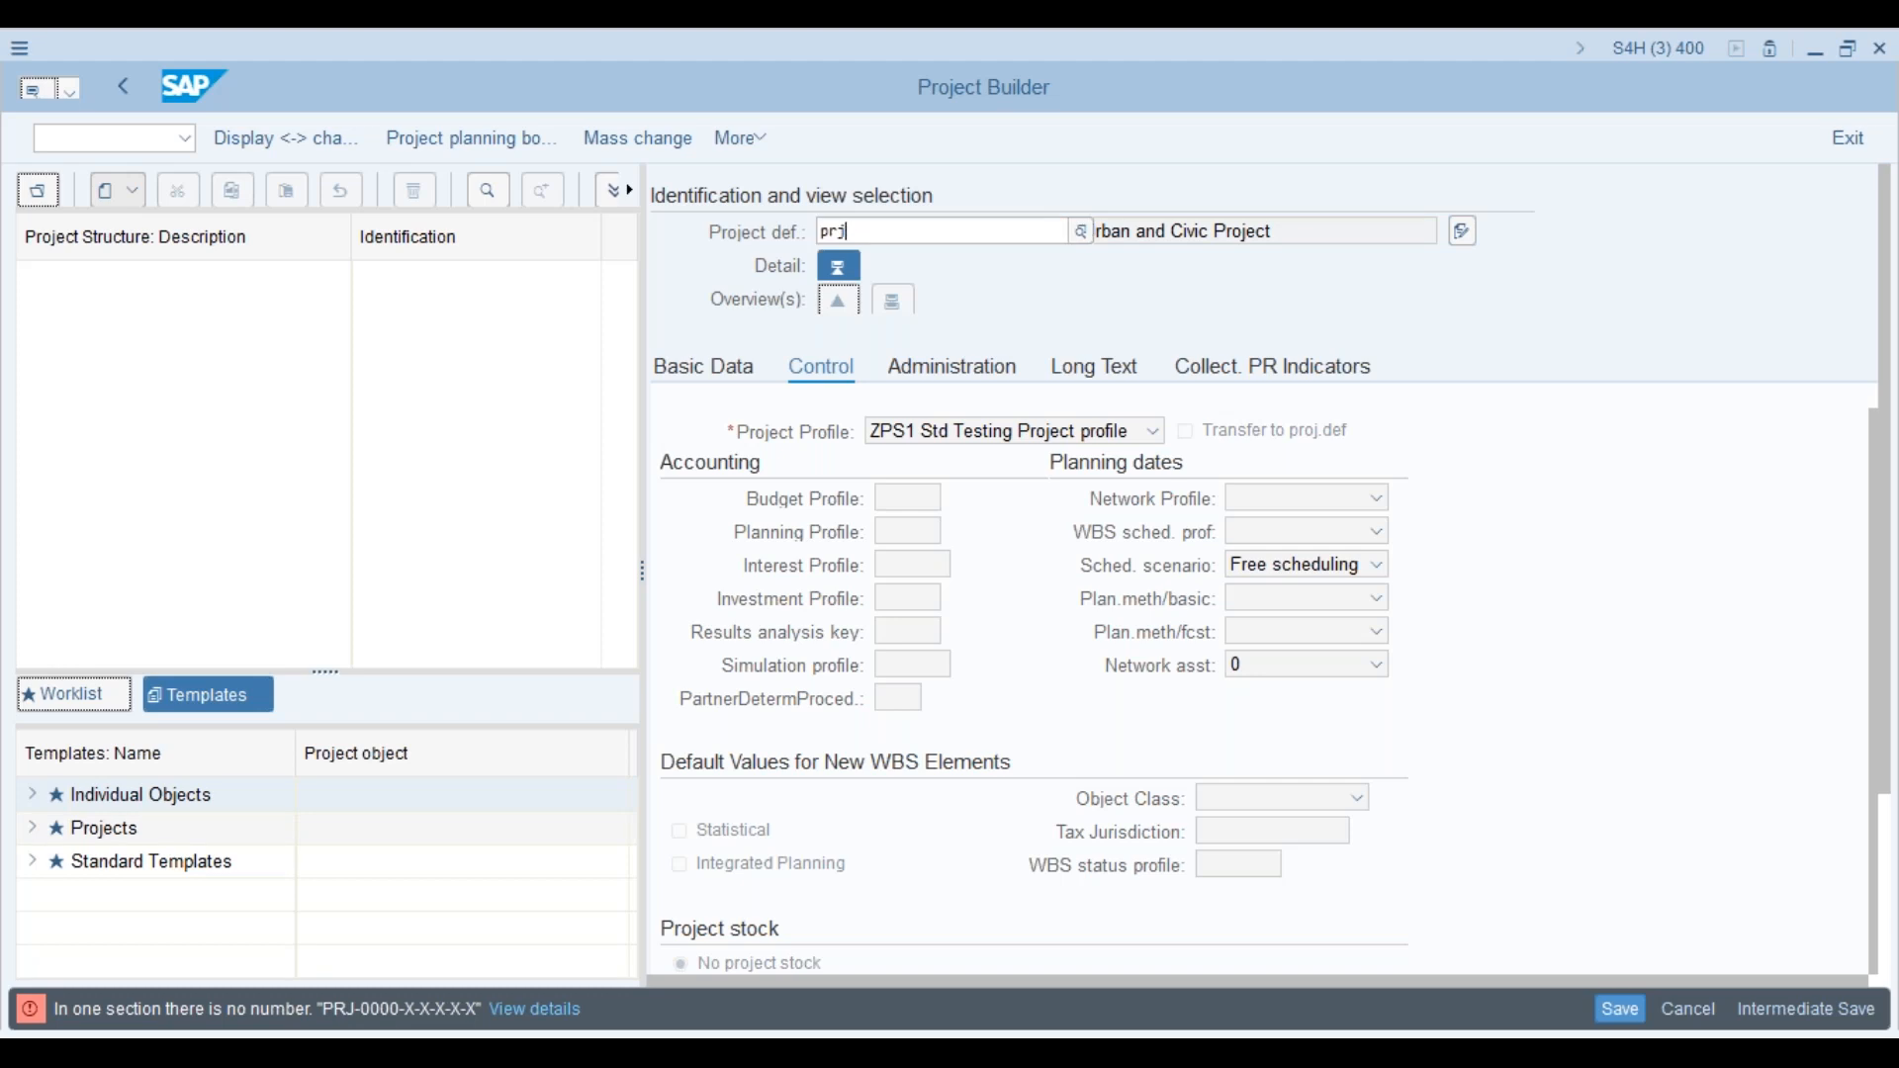
pyautogui.press('Return')
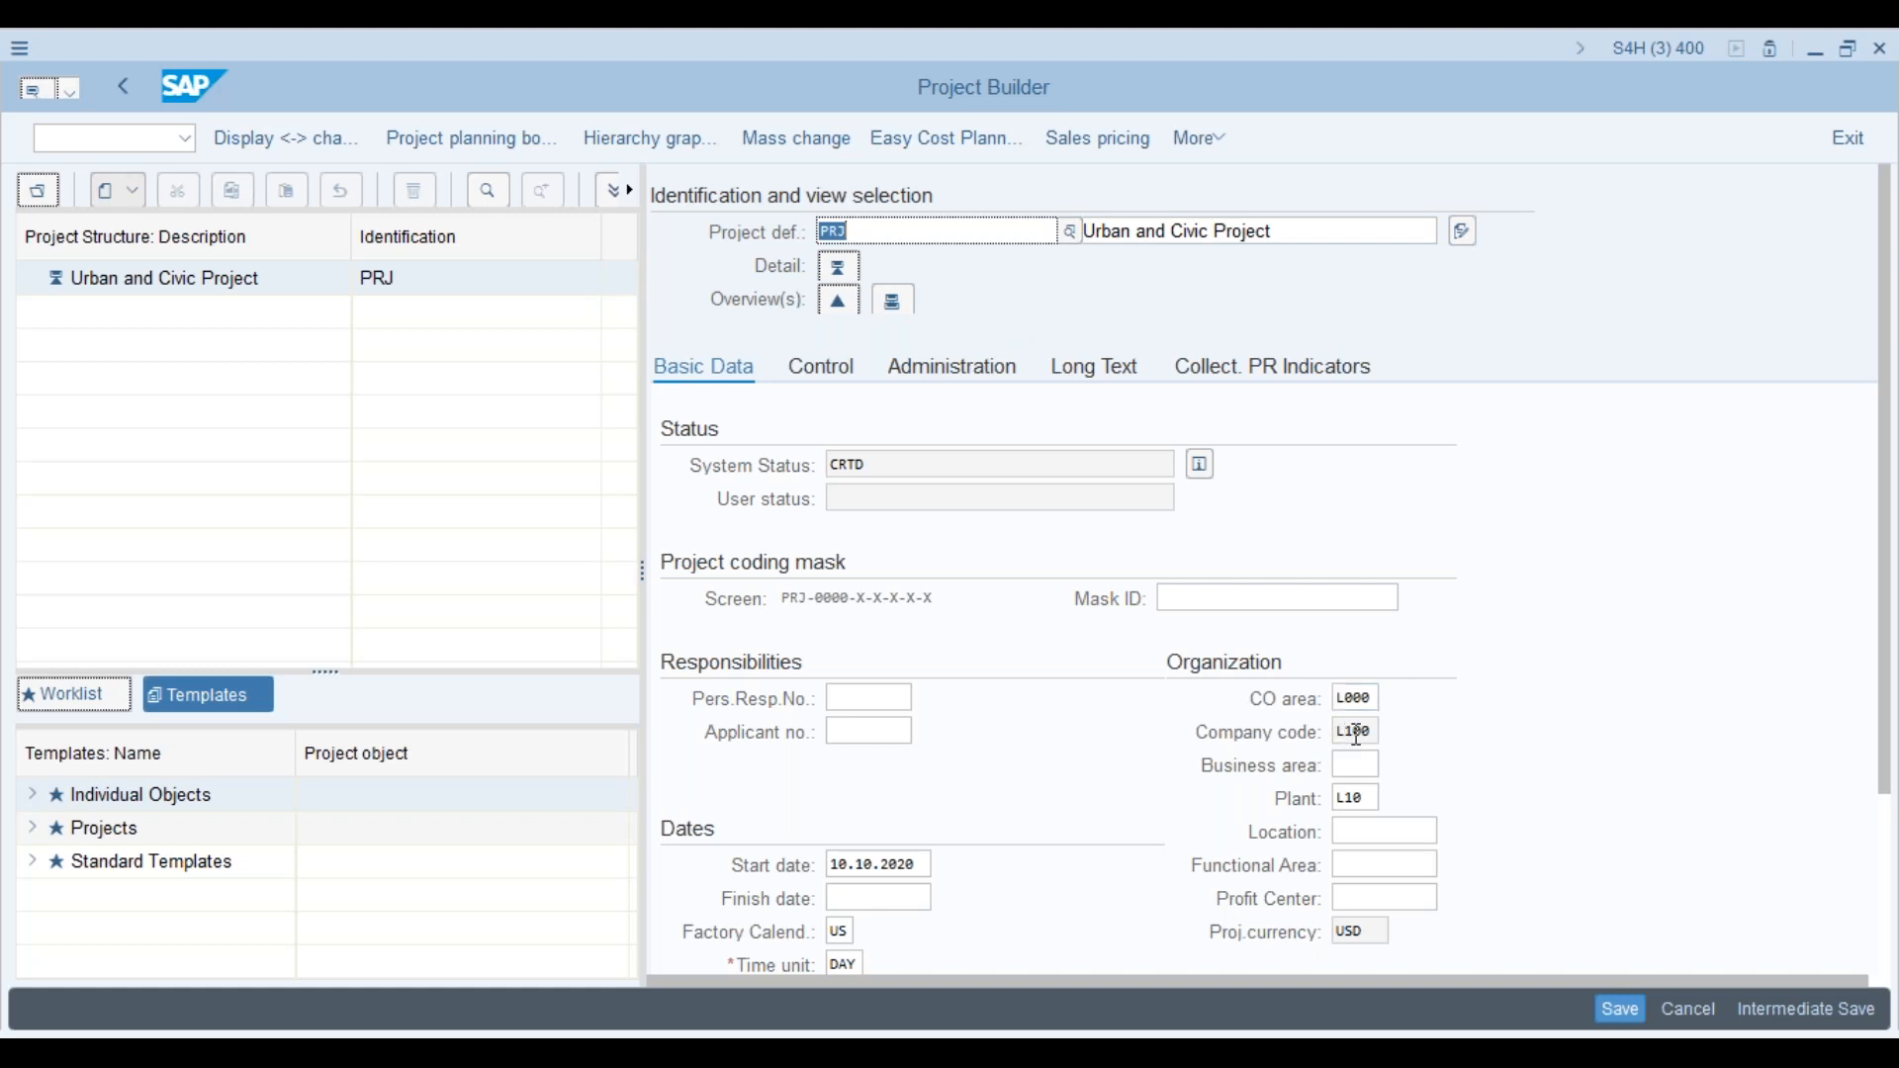
pyautogui.click(1357, 795)
pyautogui.click(869, 229)
# Step: Switch off Edit in Define Special Characters for Projects and save under a customizing request
pyautogui.hotkey('alt', 'Tab')
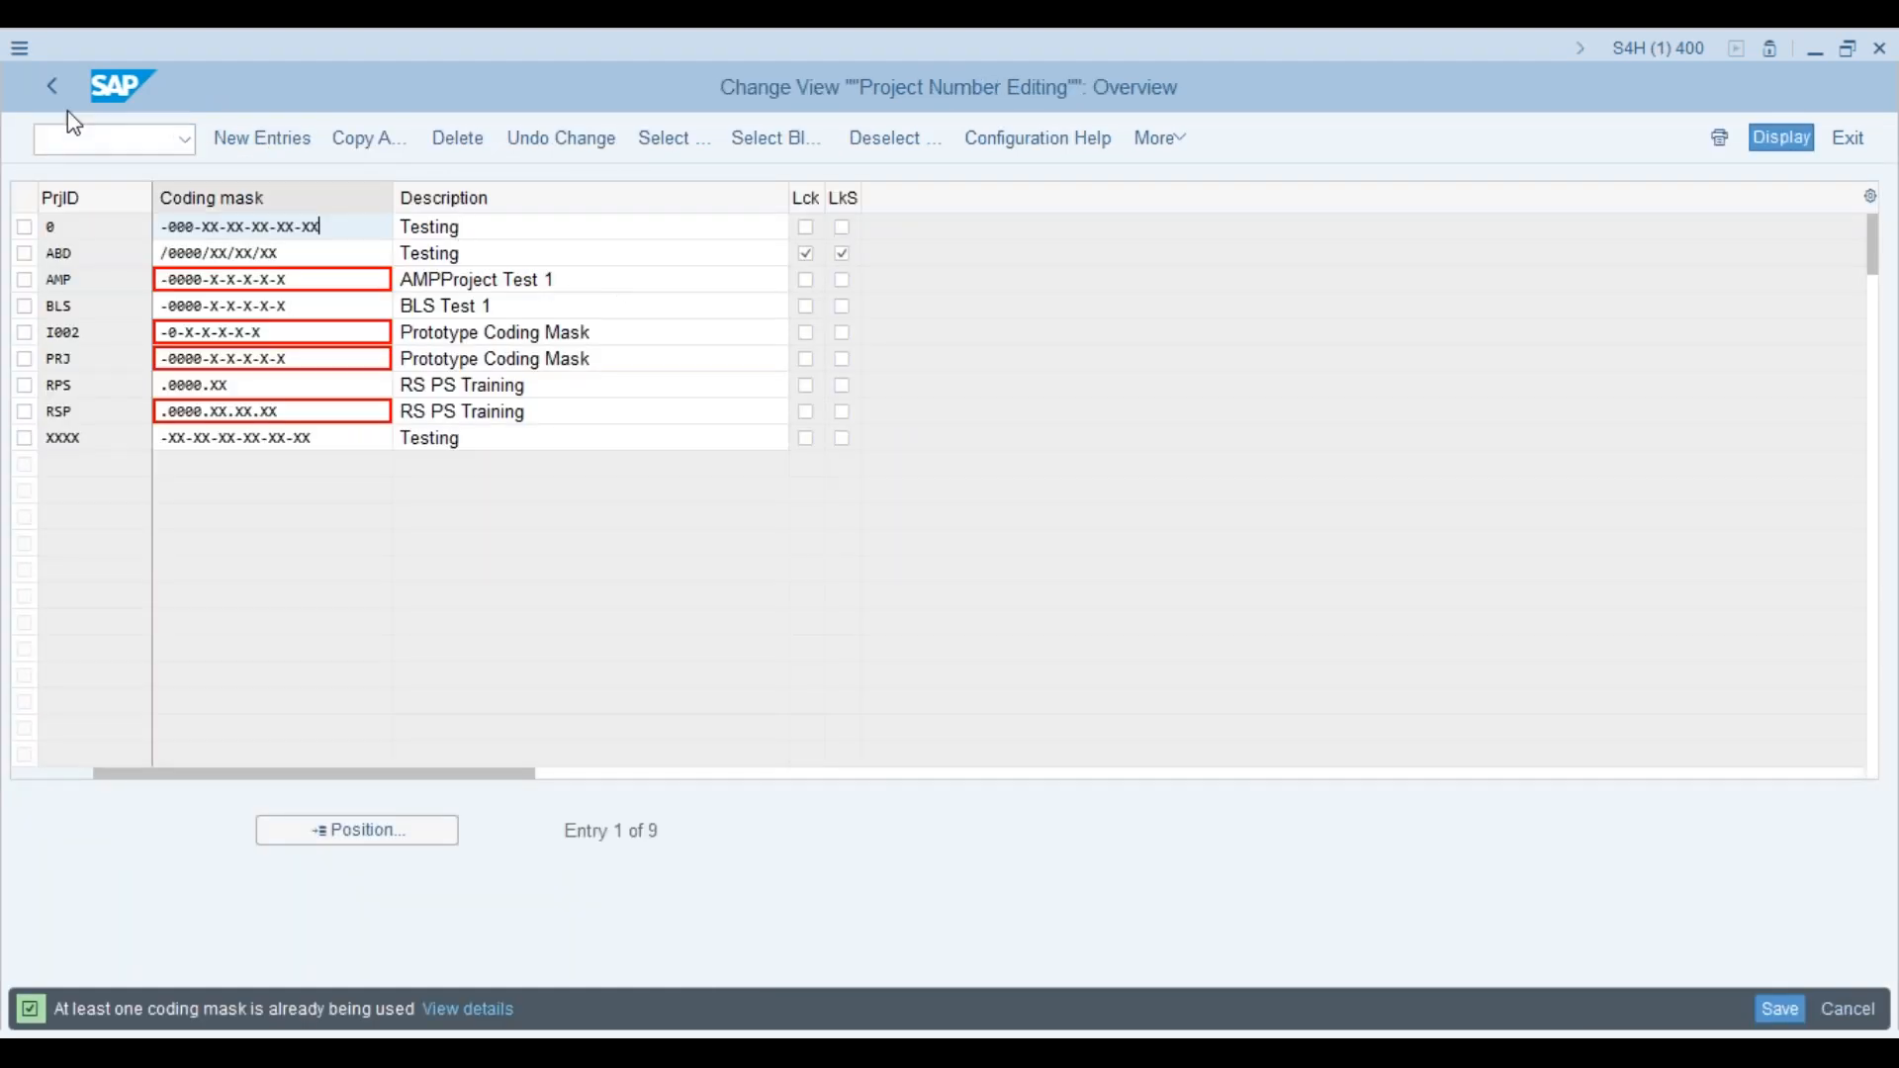
pyautogui.click(52, 87)
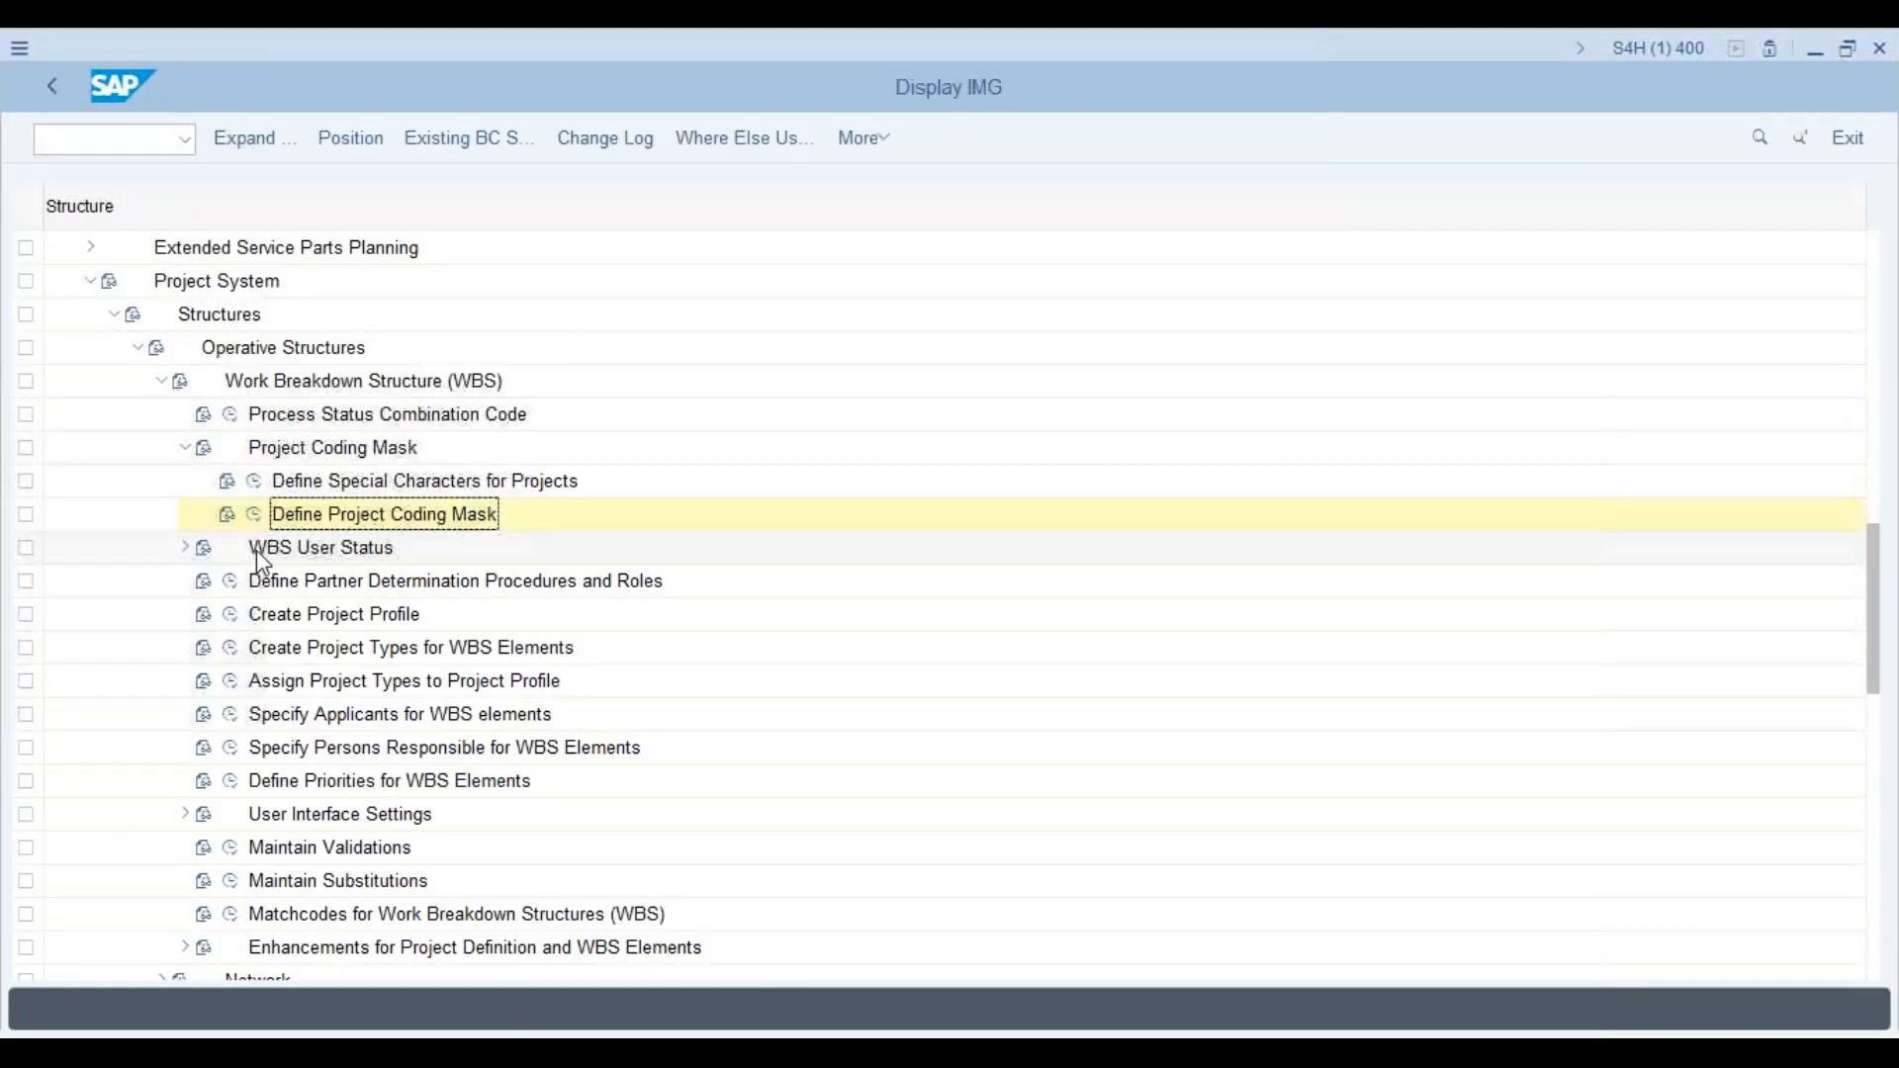
pyautogui.click(254, 482)
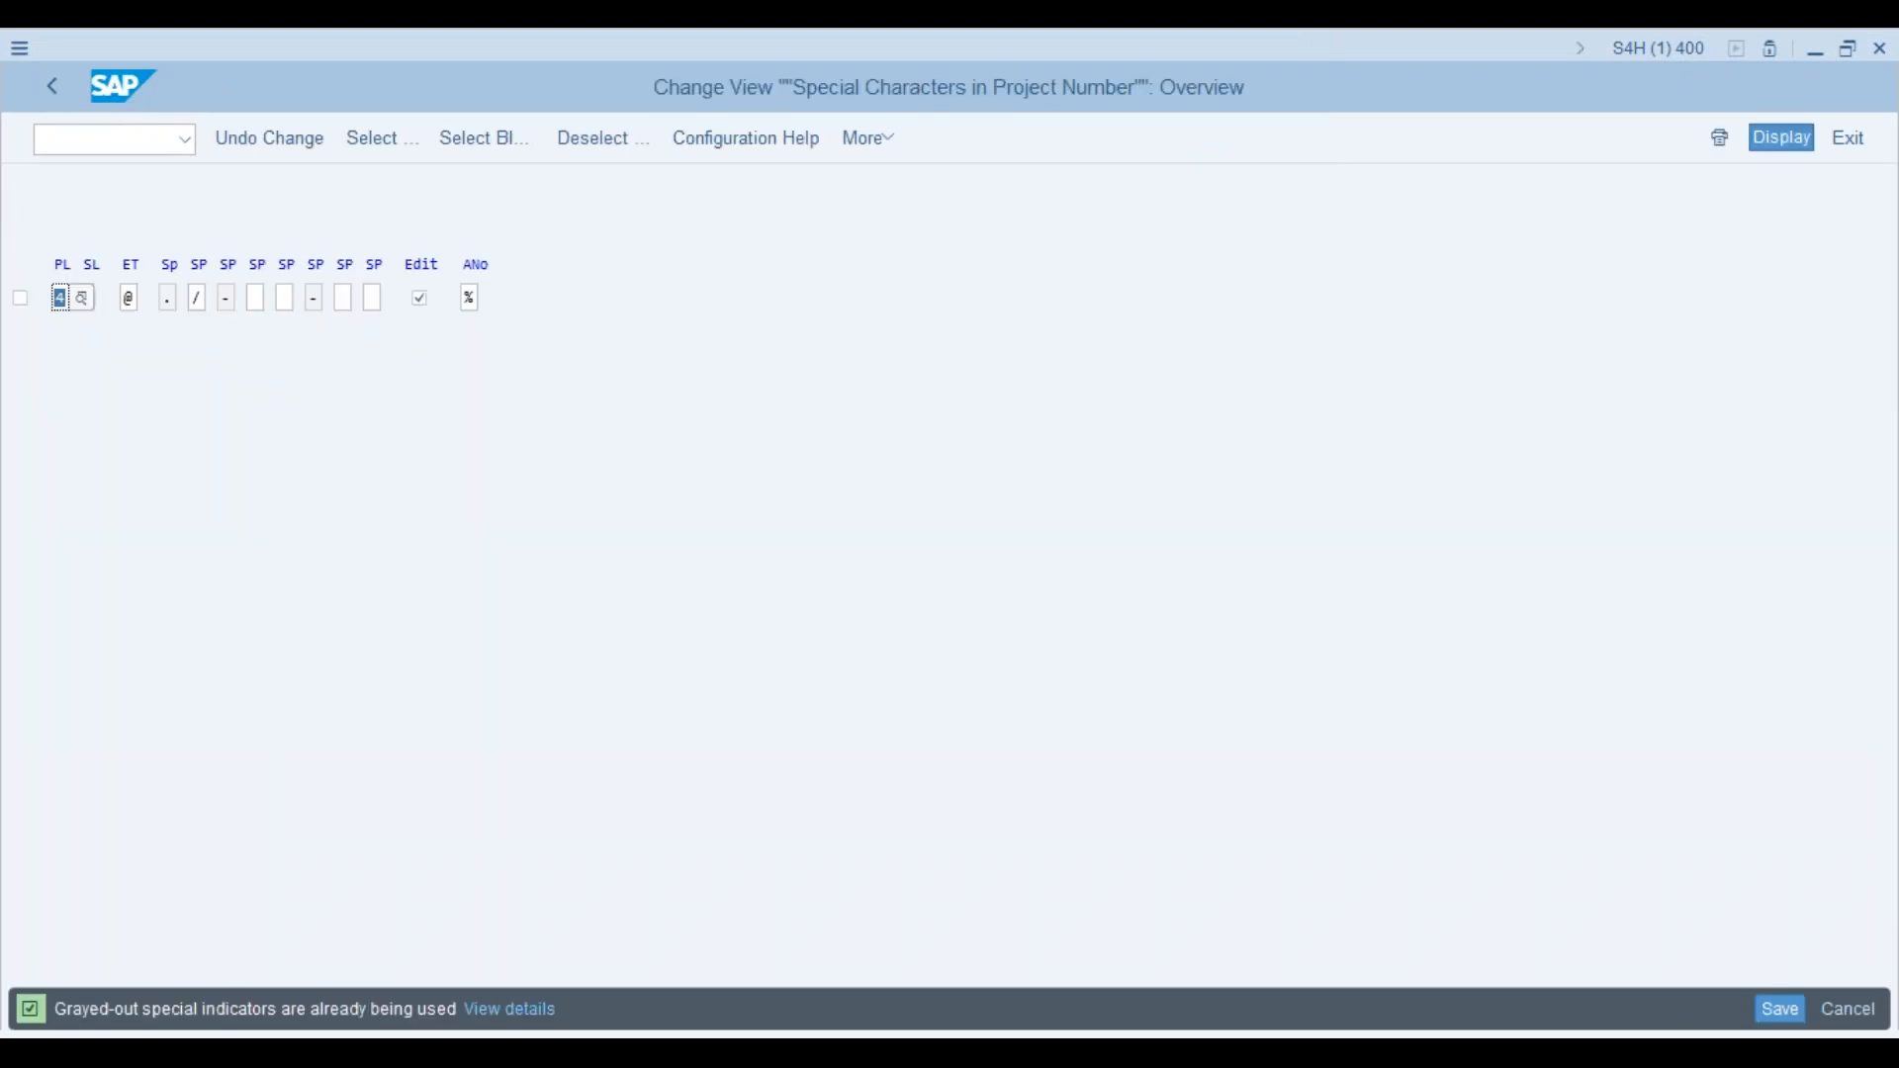
pyautogui.click(420, 299)
pyautogui.click(1784, 1015)
pyautogui.click(397, 520)
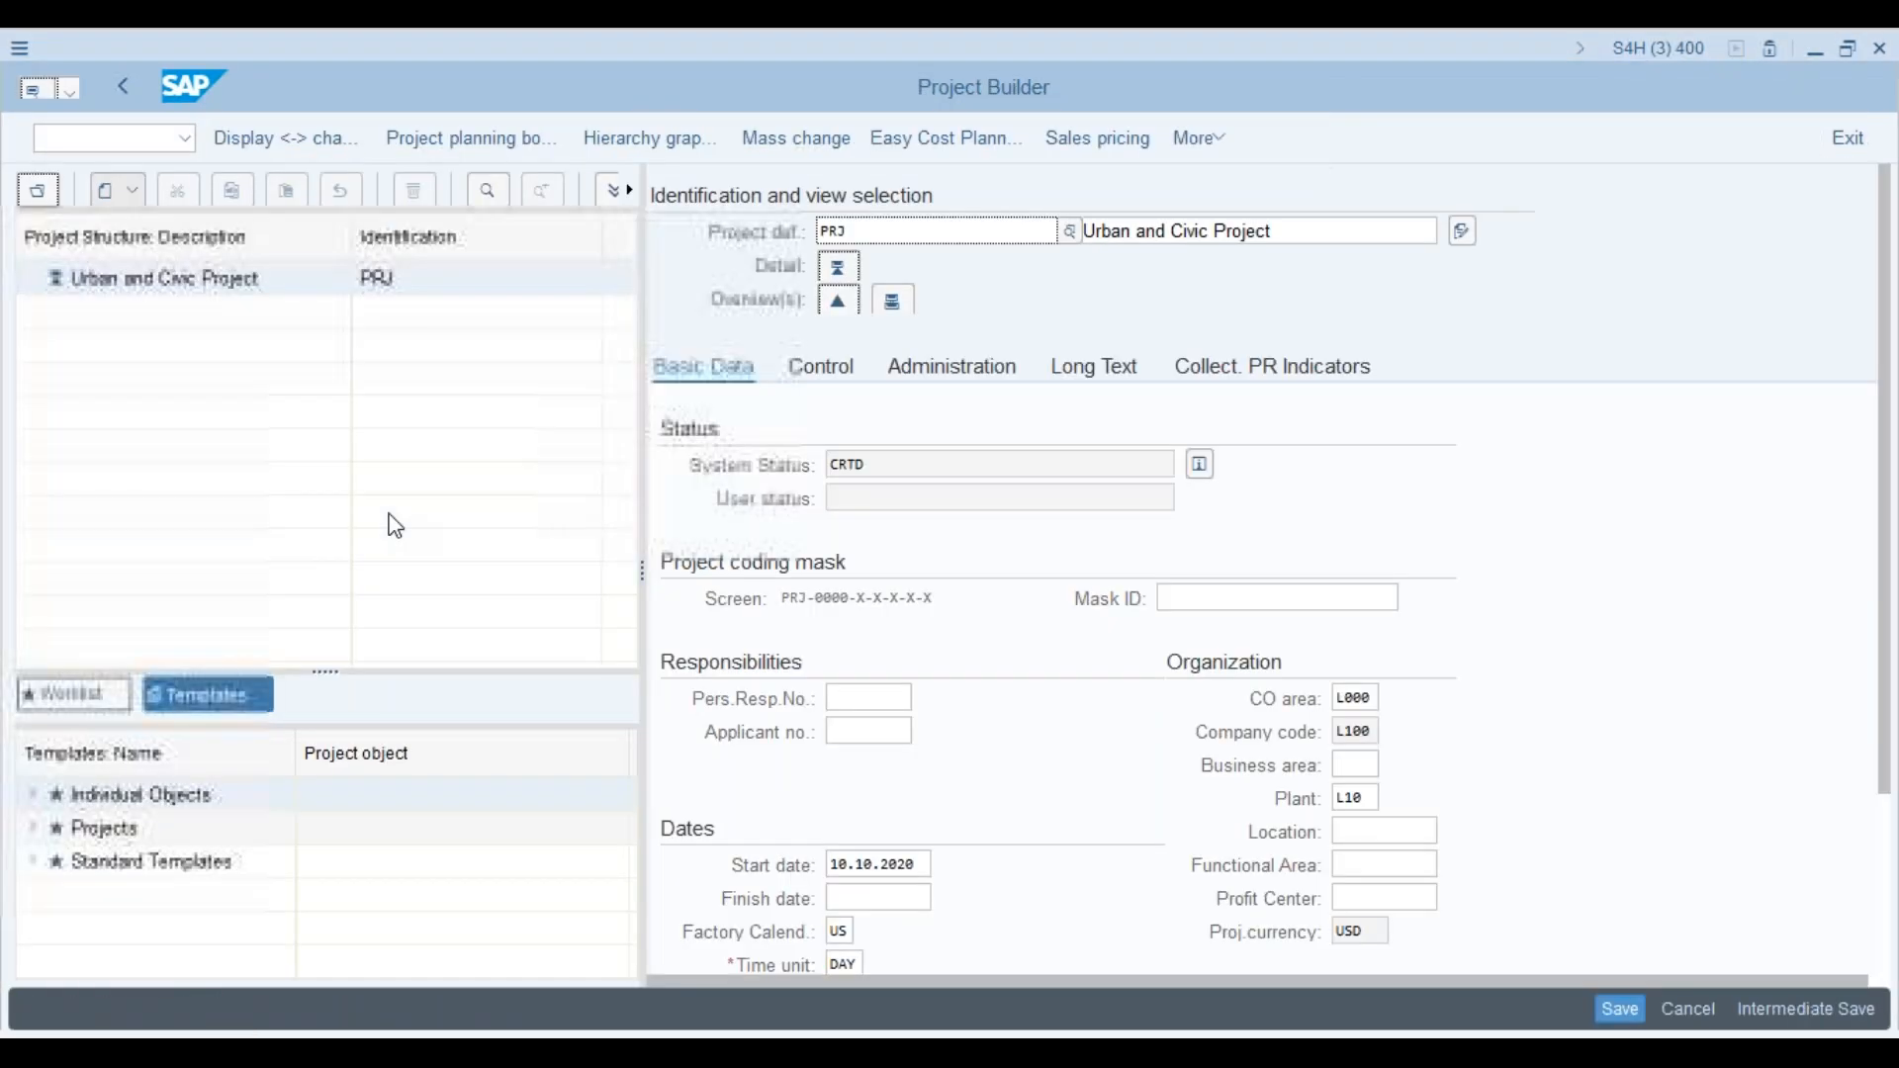
# Step: Restart Project Builder with /n and cj20n and dismiss the Open Project dialog
pyautogui.write('/n')
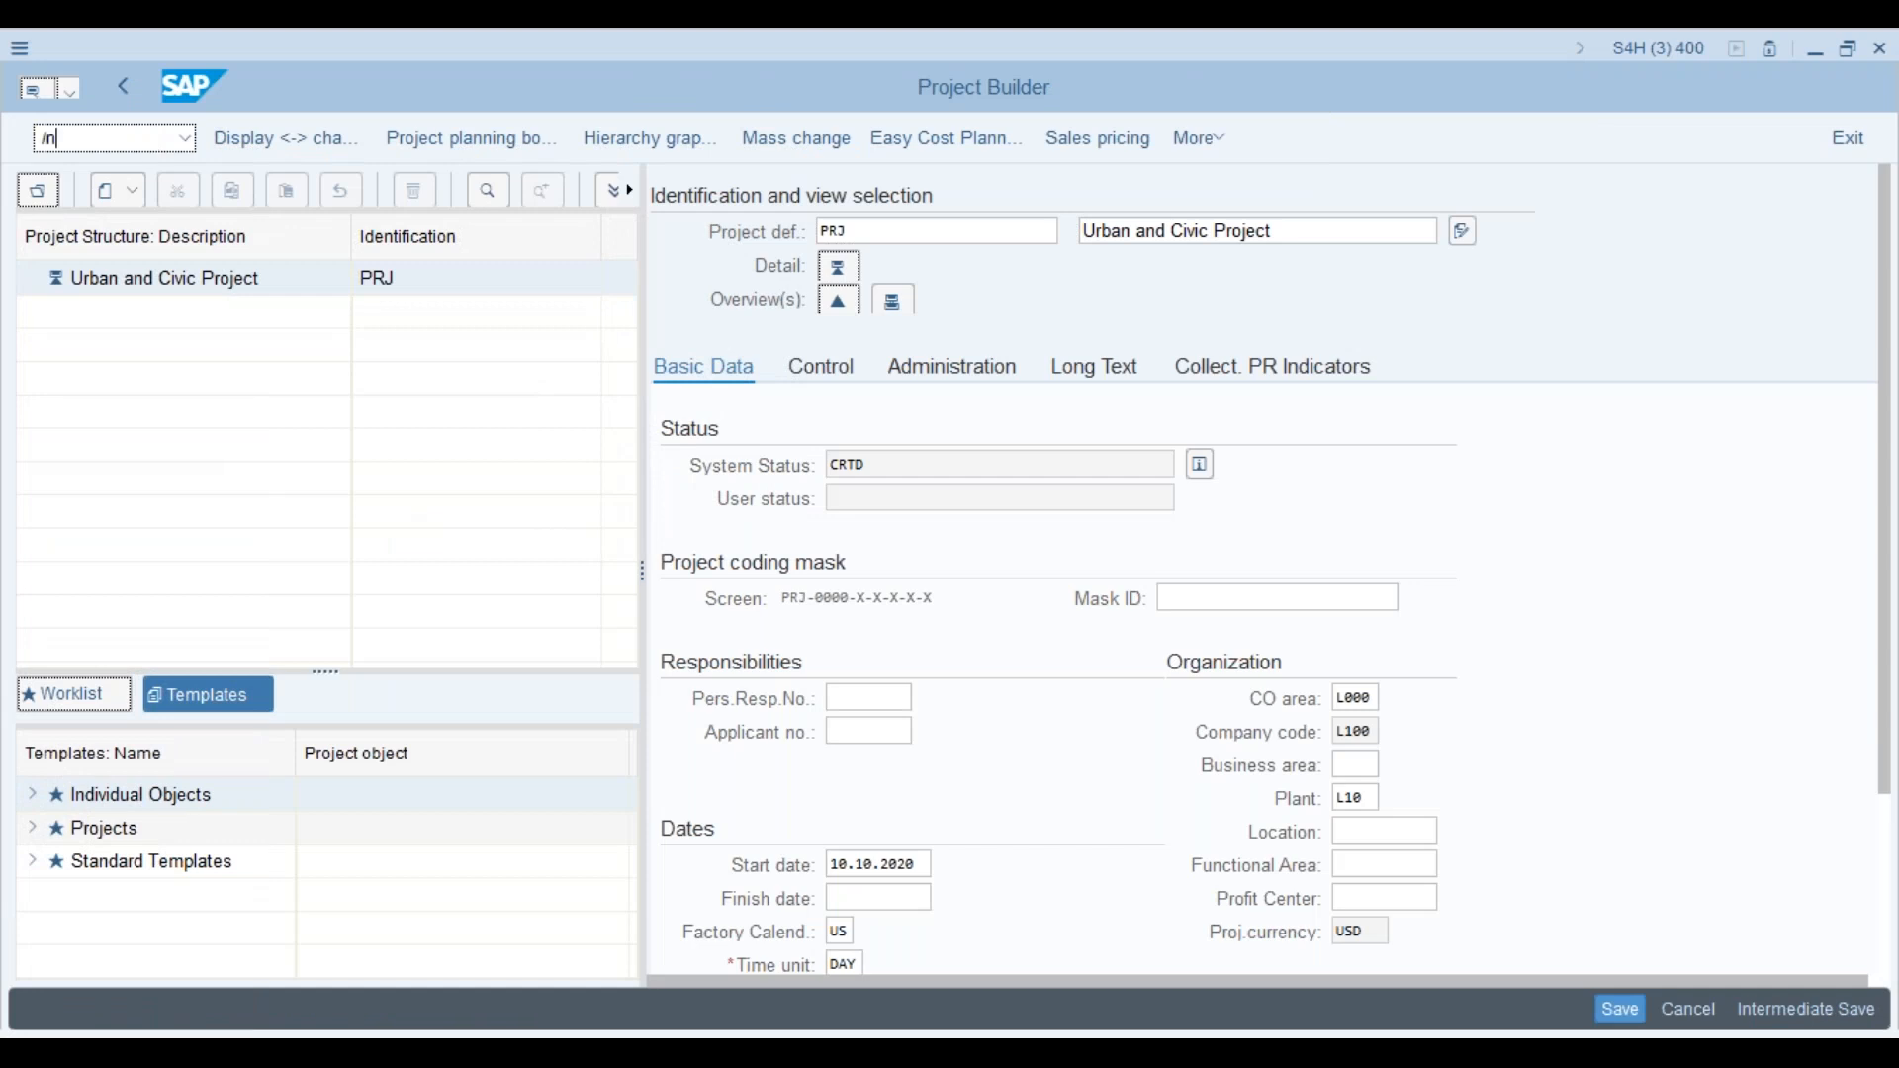
pyautogui.press('Return')
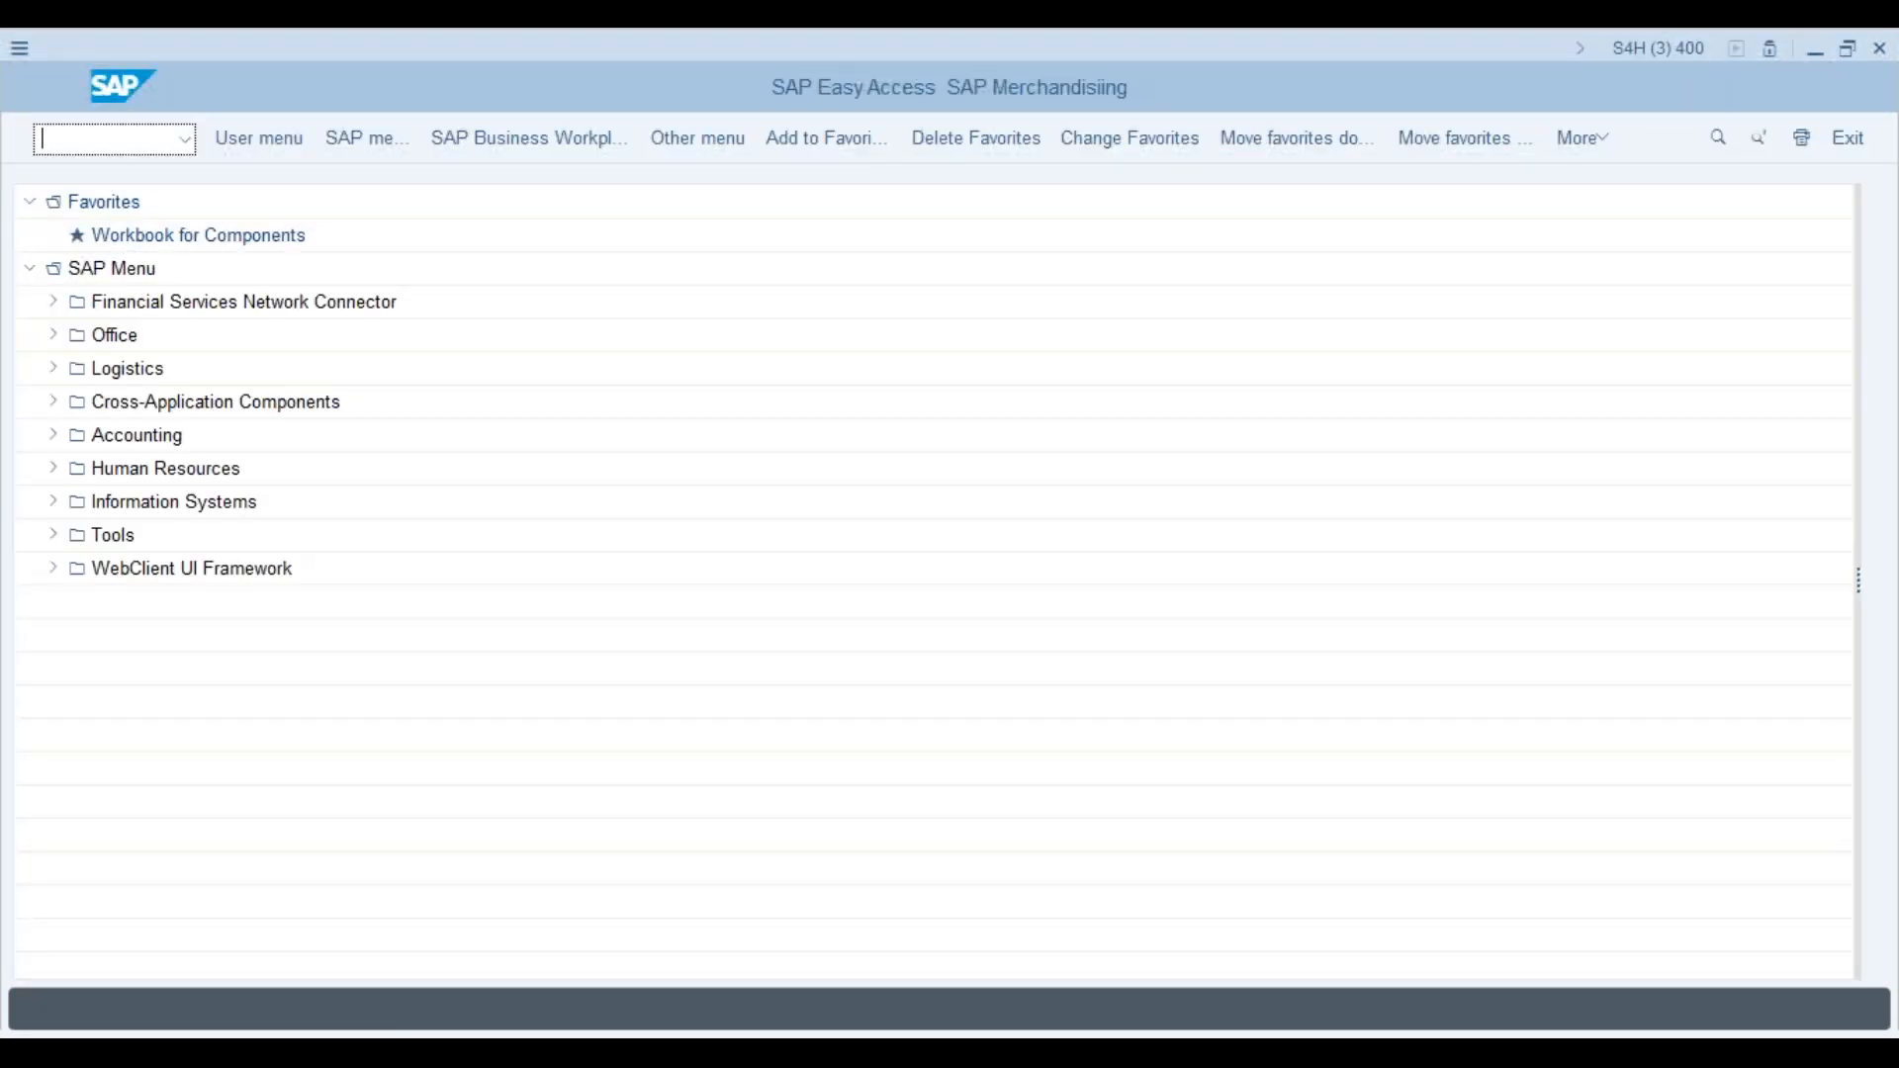
pyautogui.write('cj20n')
pyautogui.press('Return')
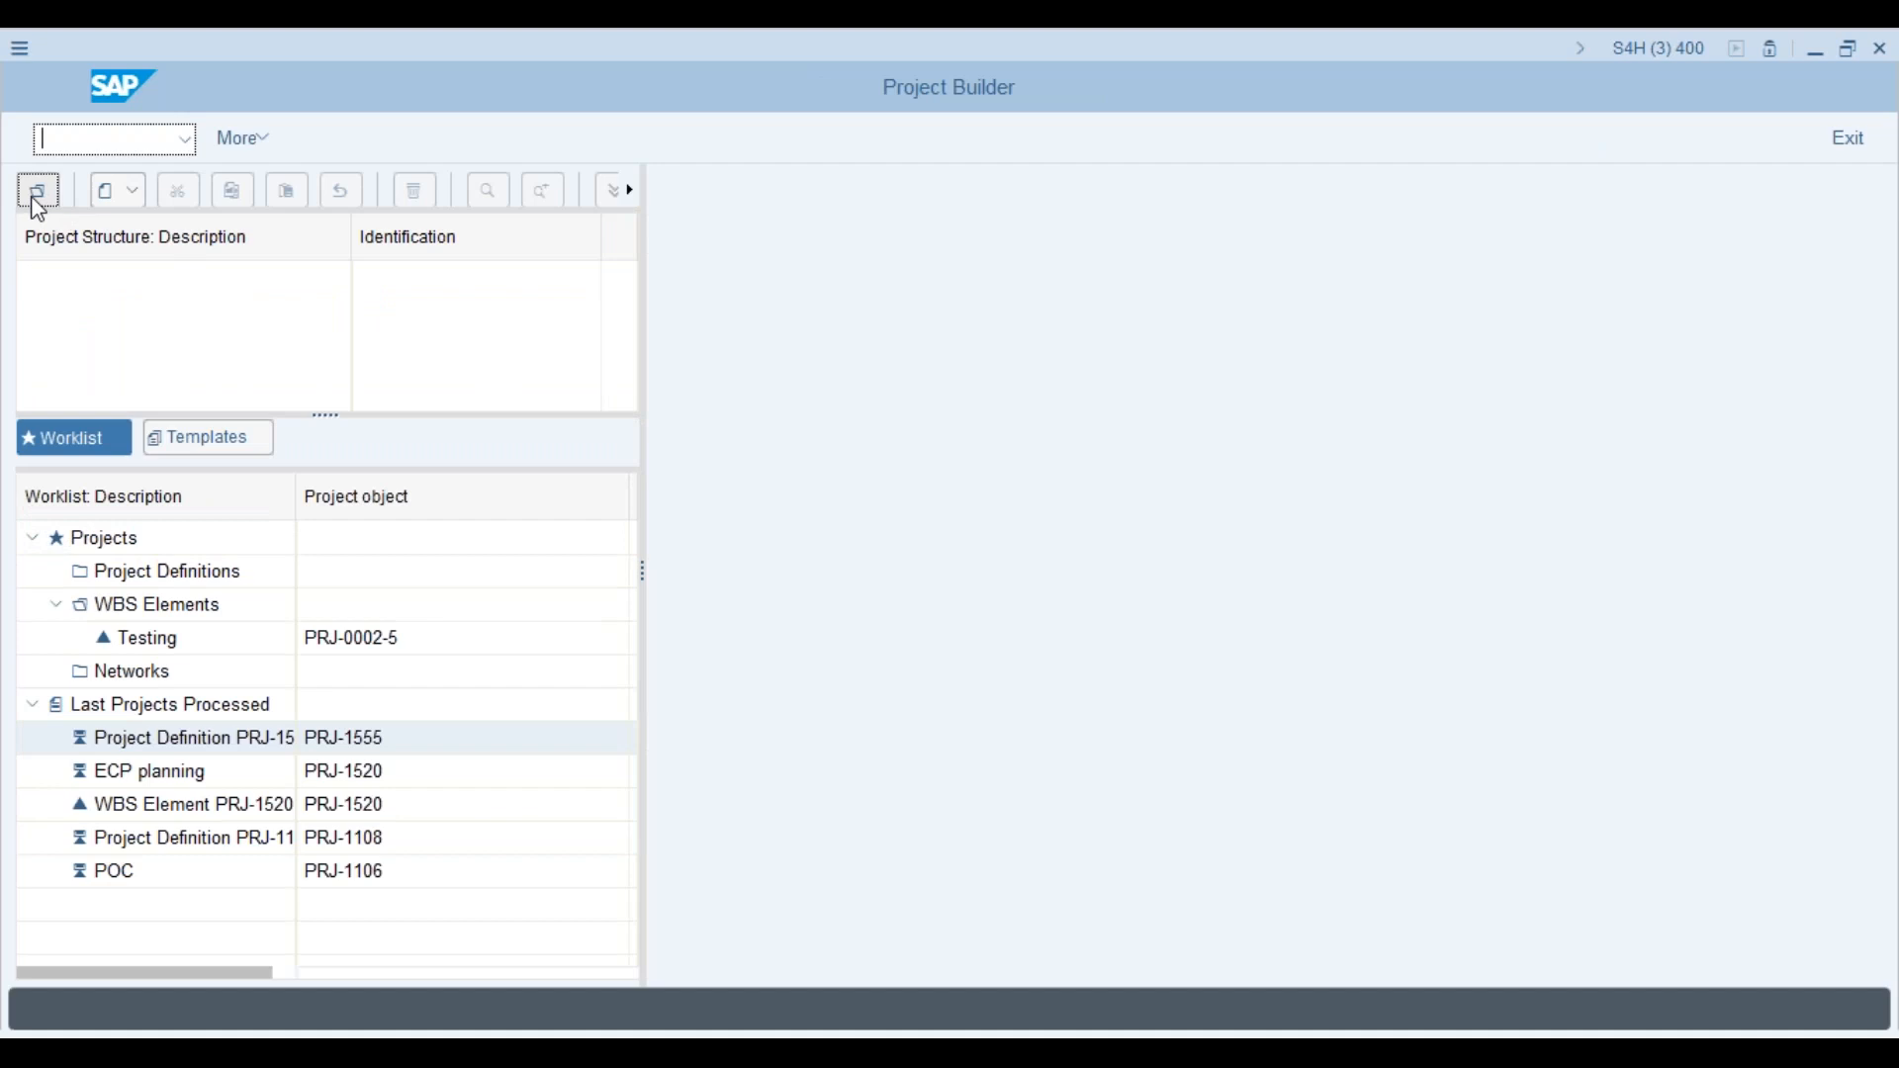
pyautogui.click(38, 194)
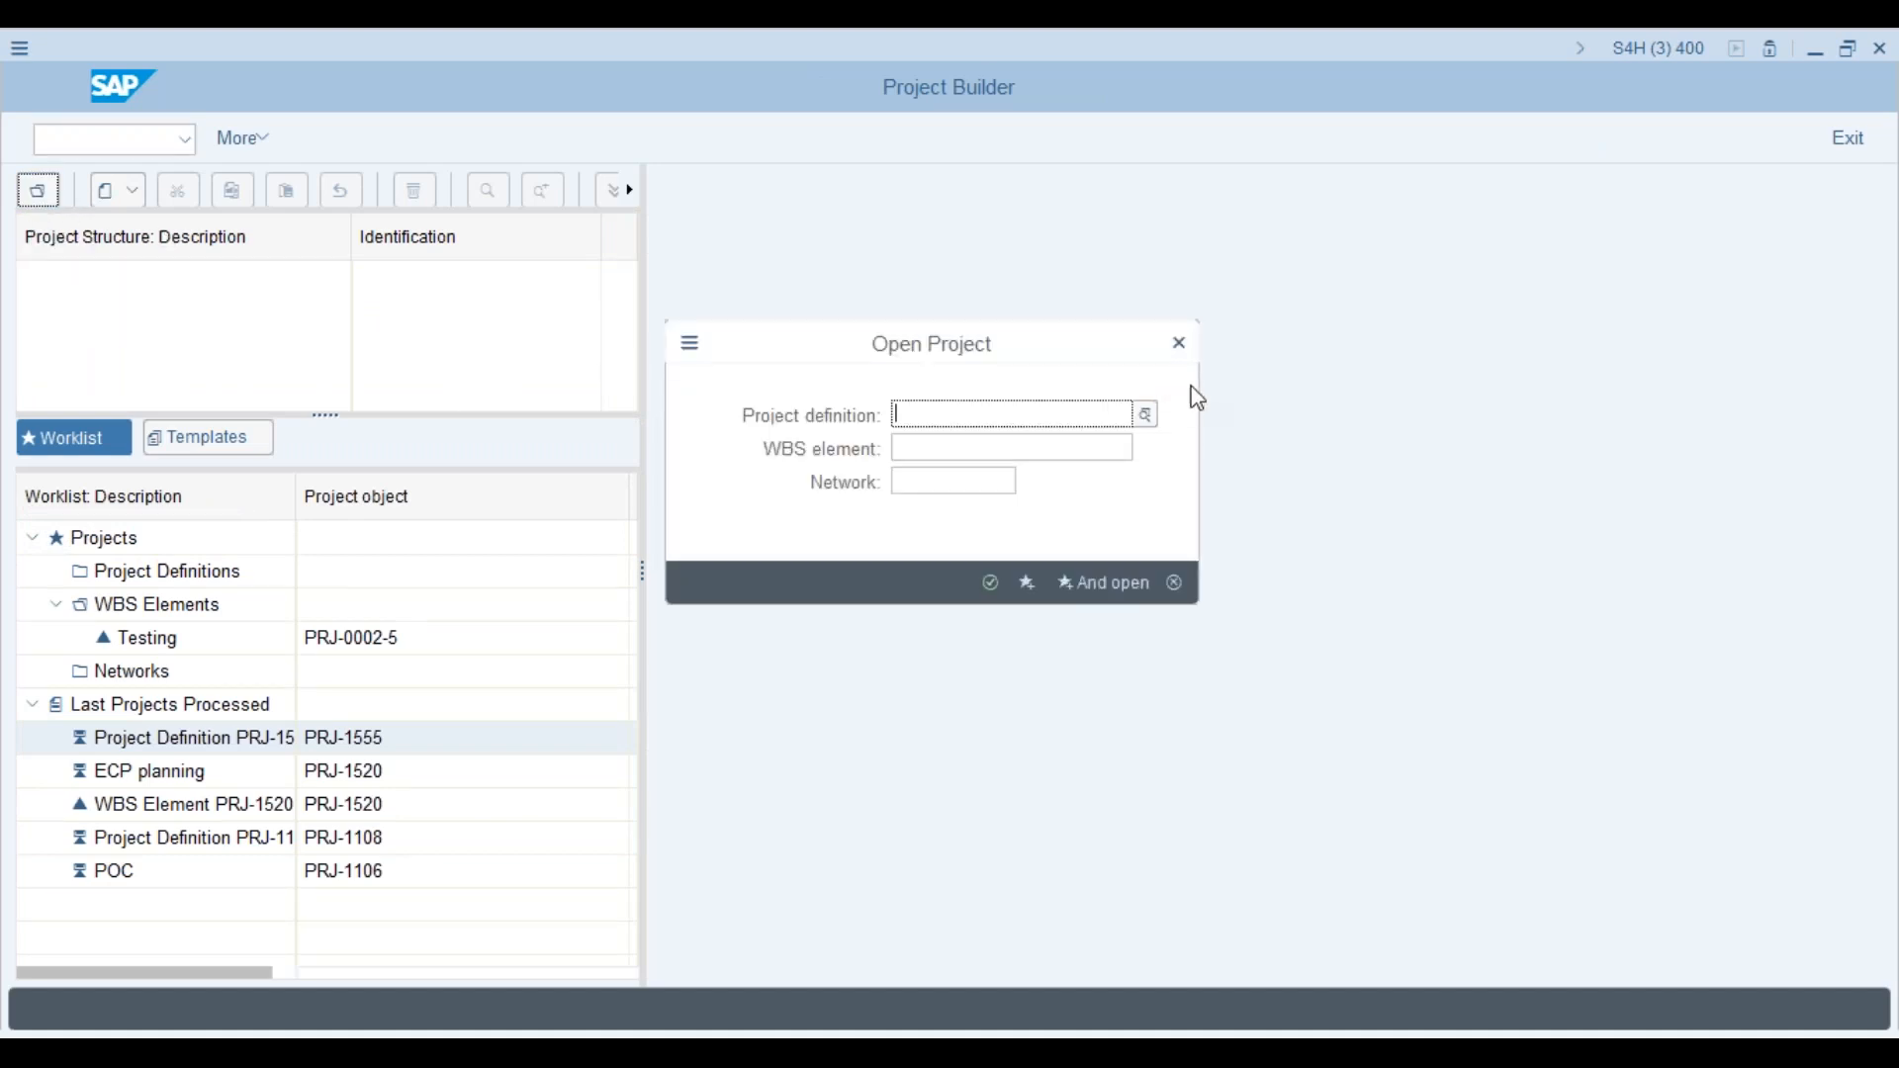
pyautogui.click(1180, 343)
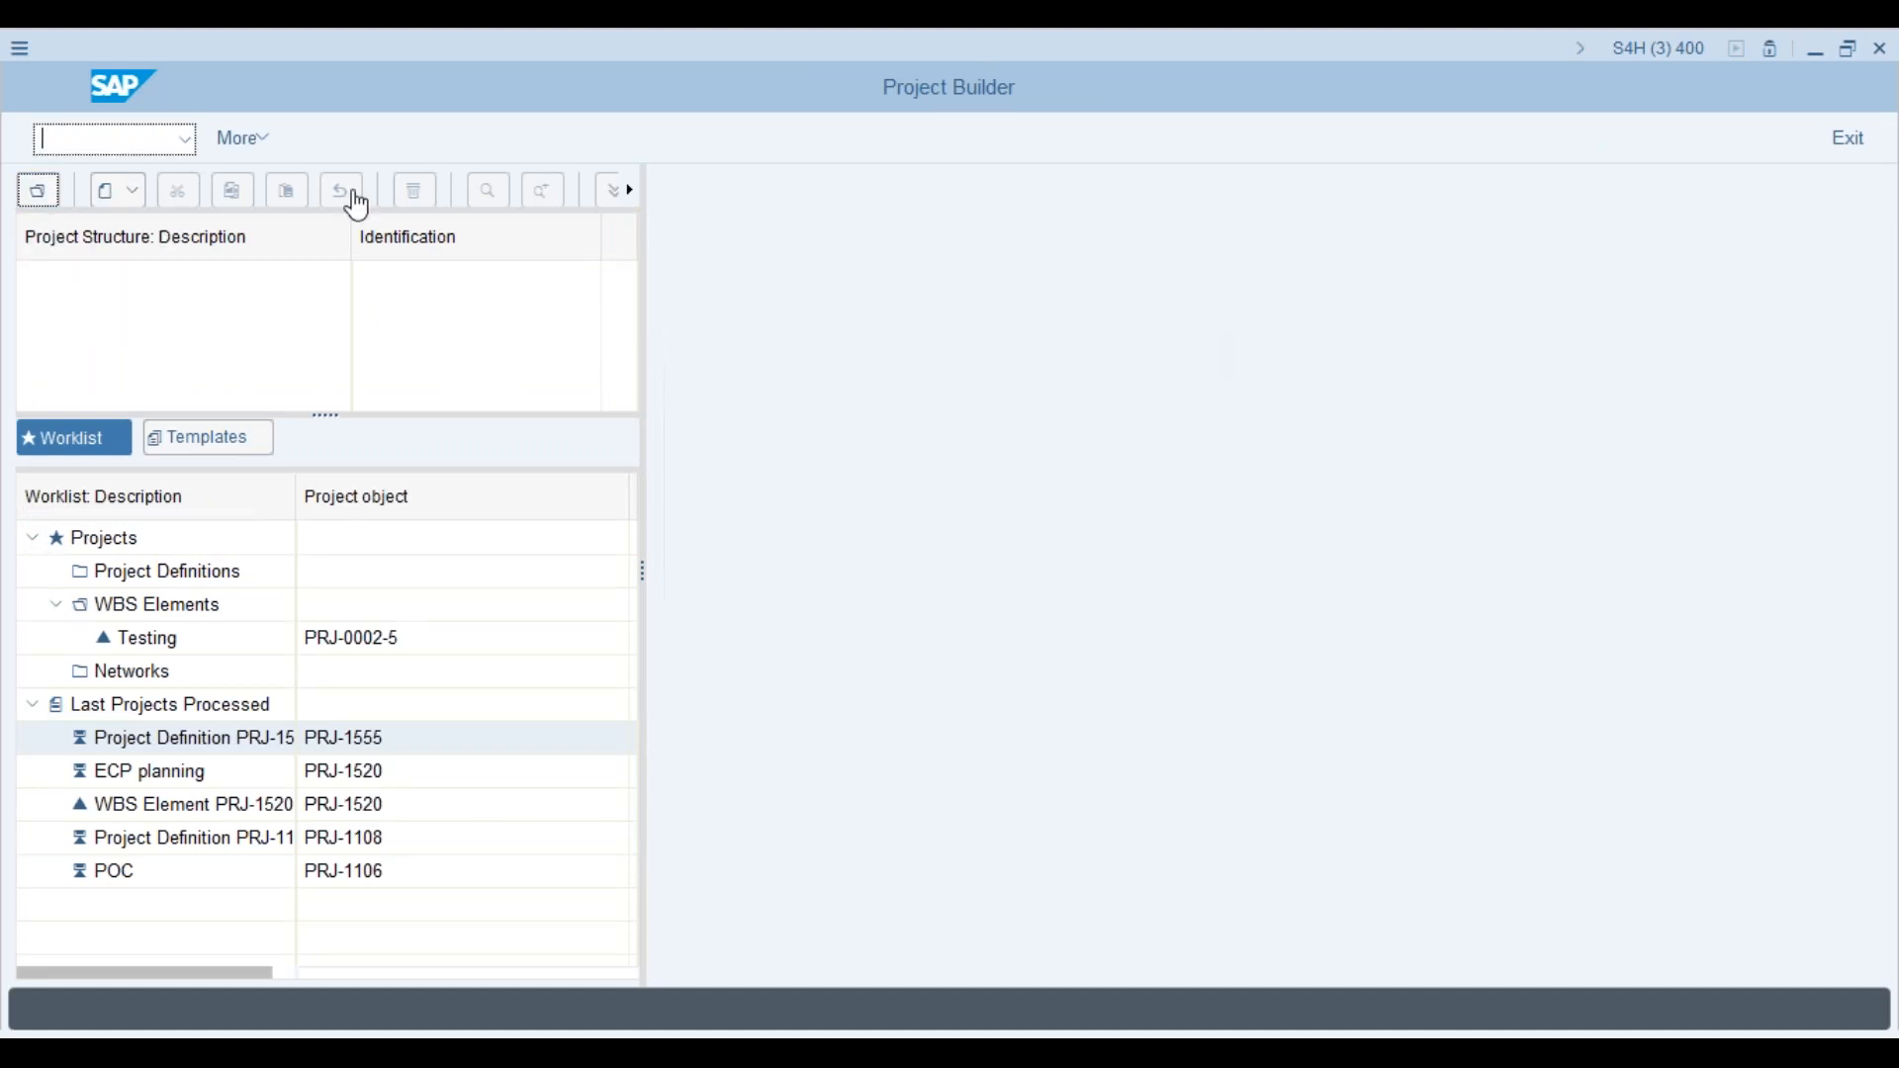
pyautogui.click(106, 191)
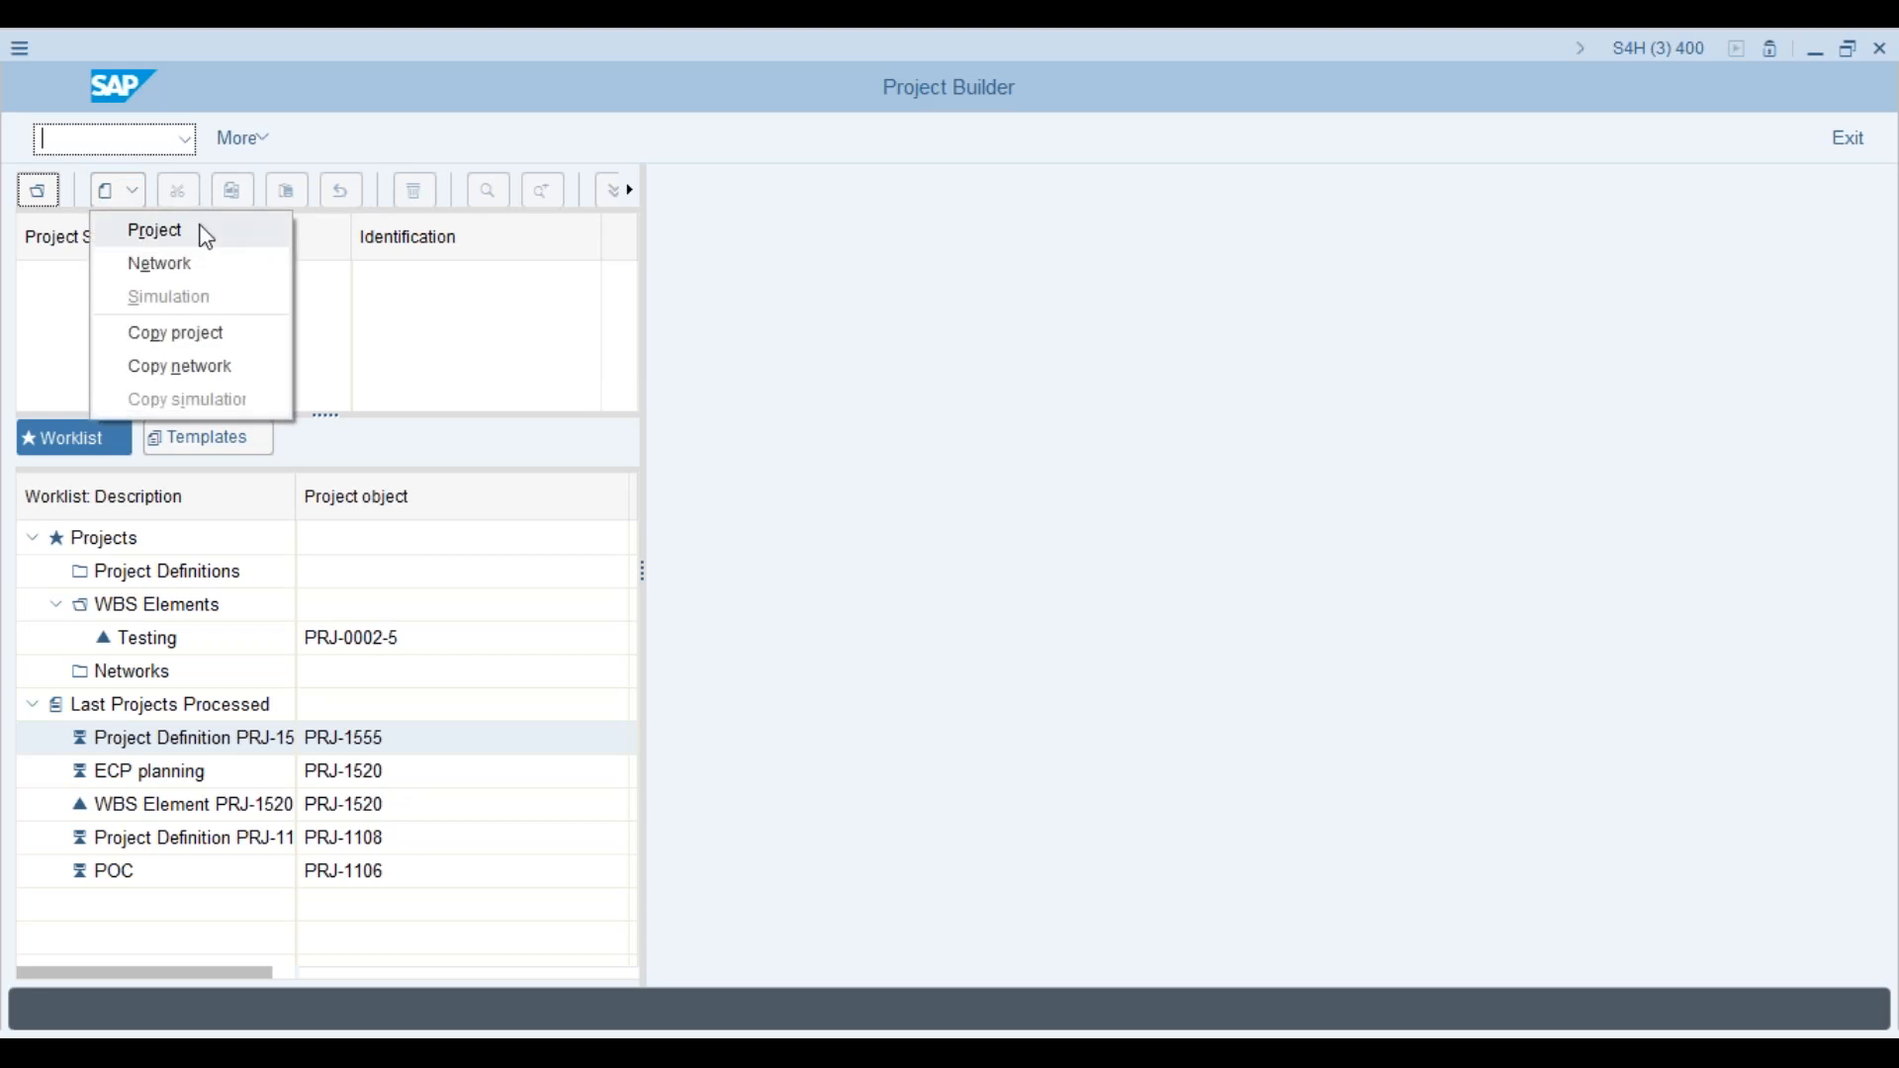
# Step: Create a project numbered PRJ with description Urban and Civic Project, reusing the entry history
pyautogui.click(156, 231)
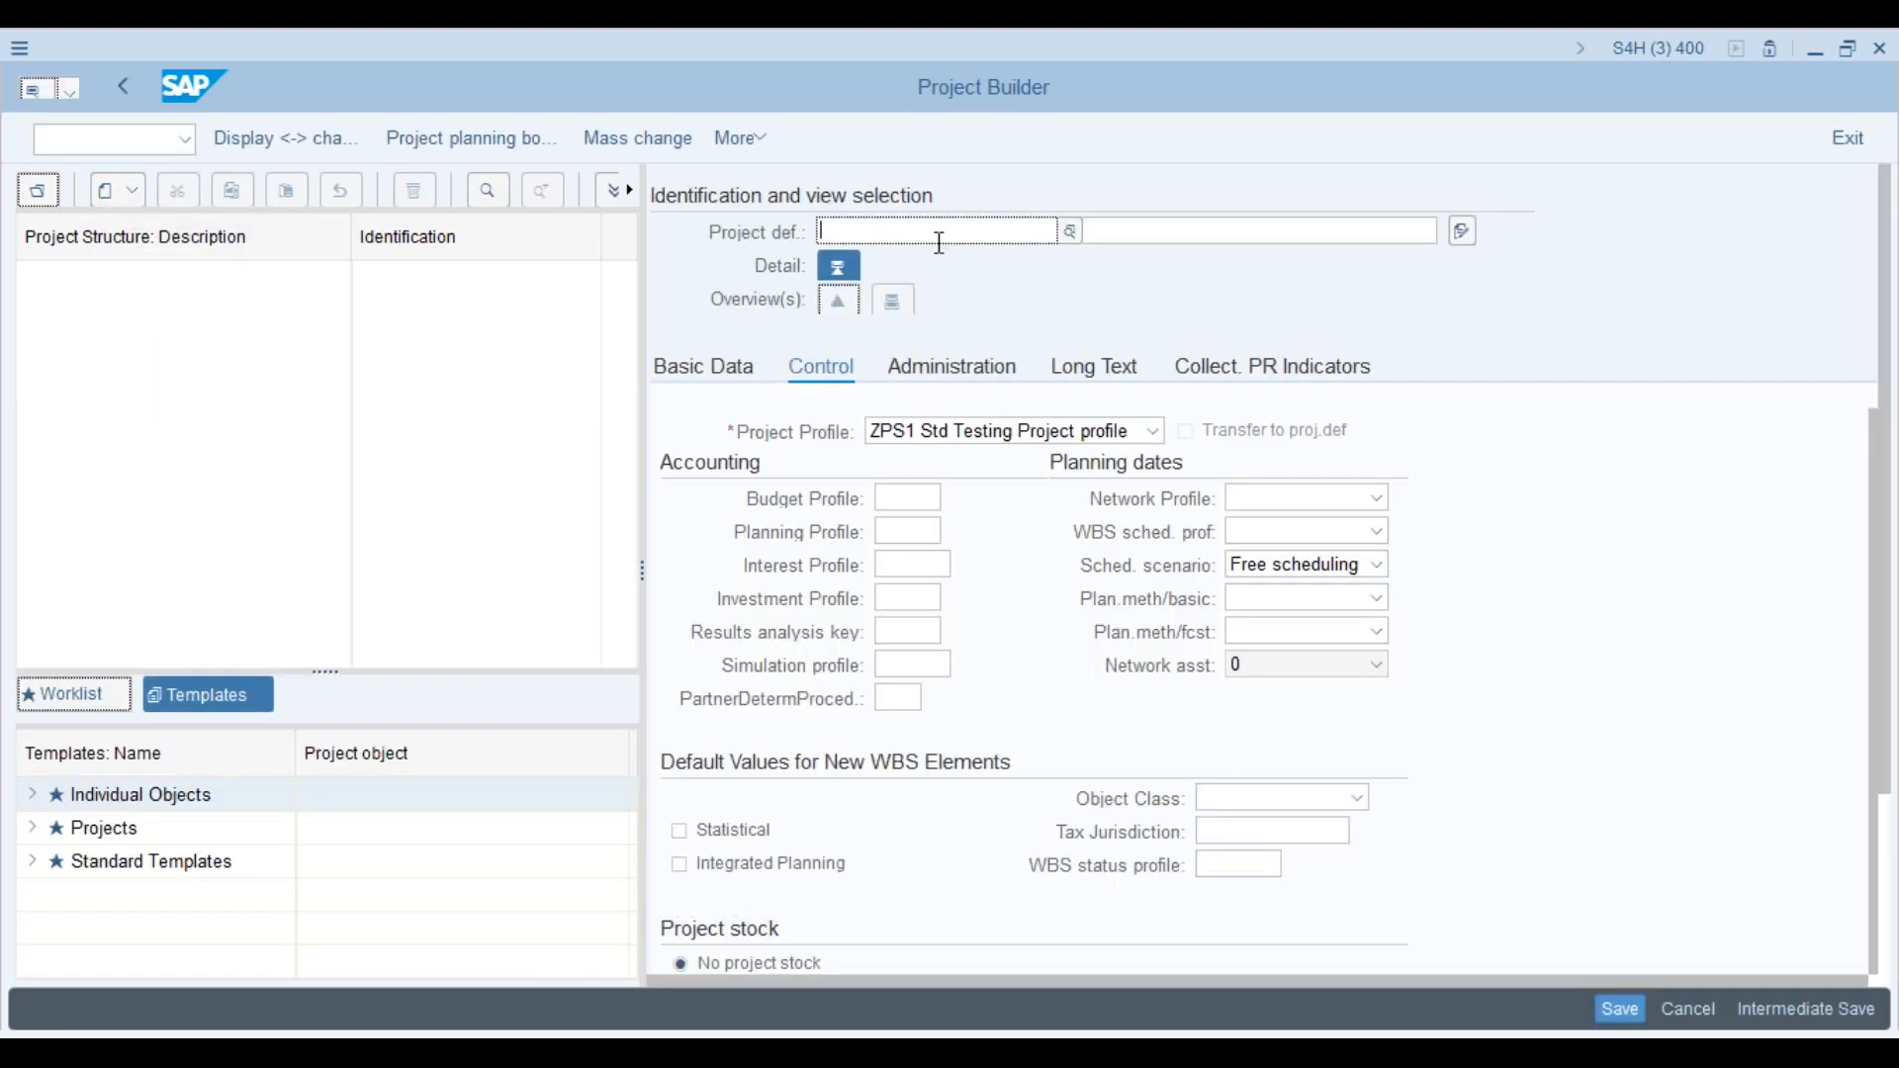
pyautogui.click(940, 243)
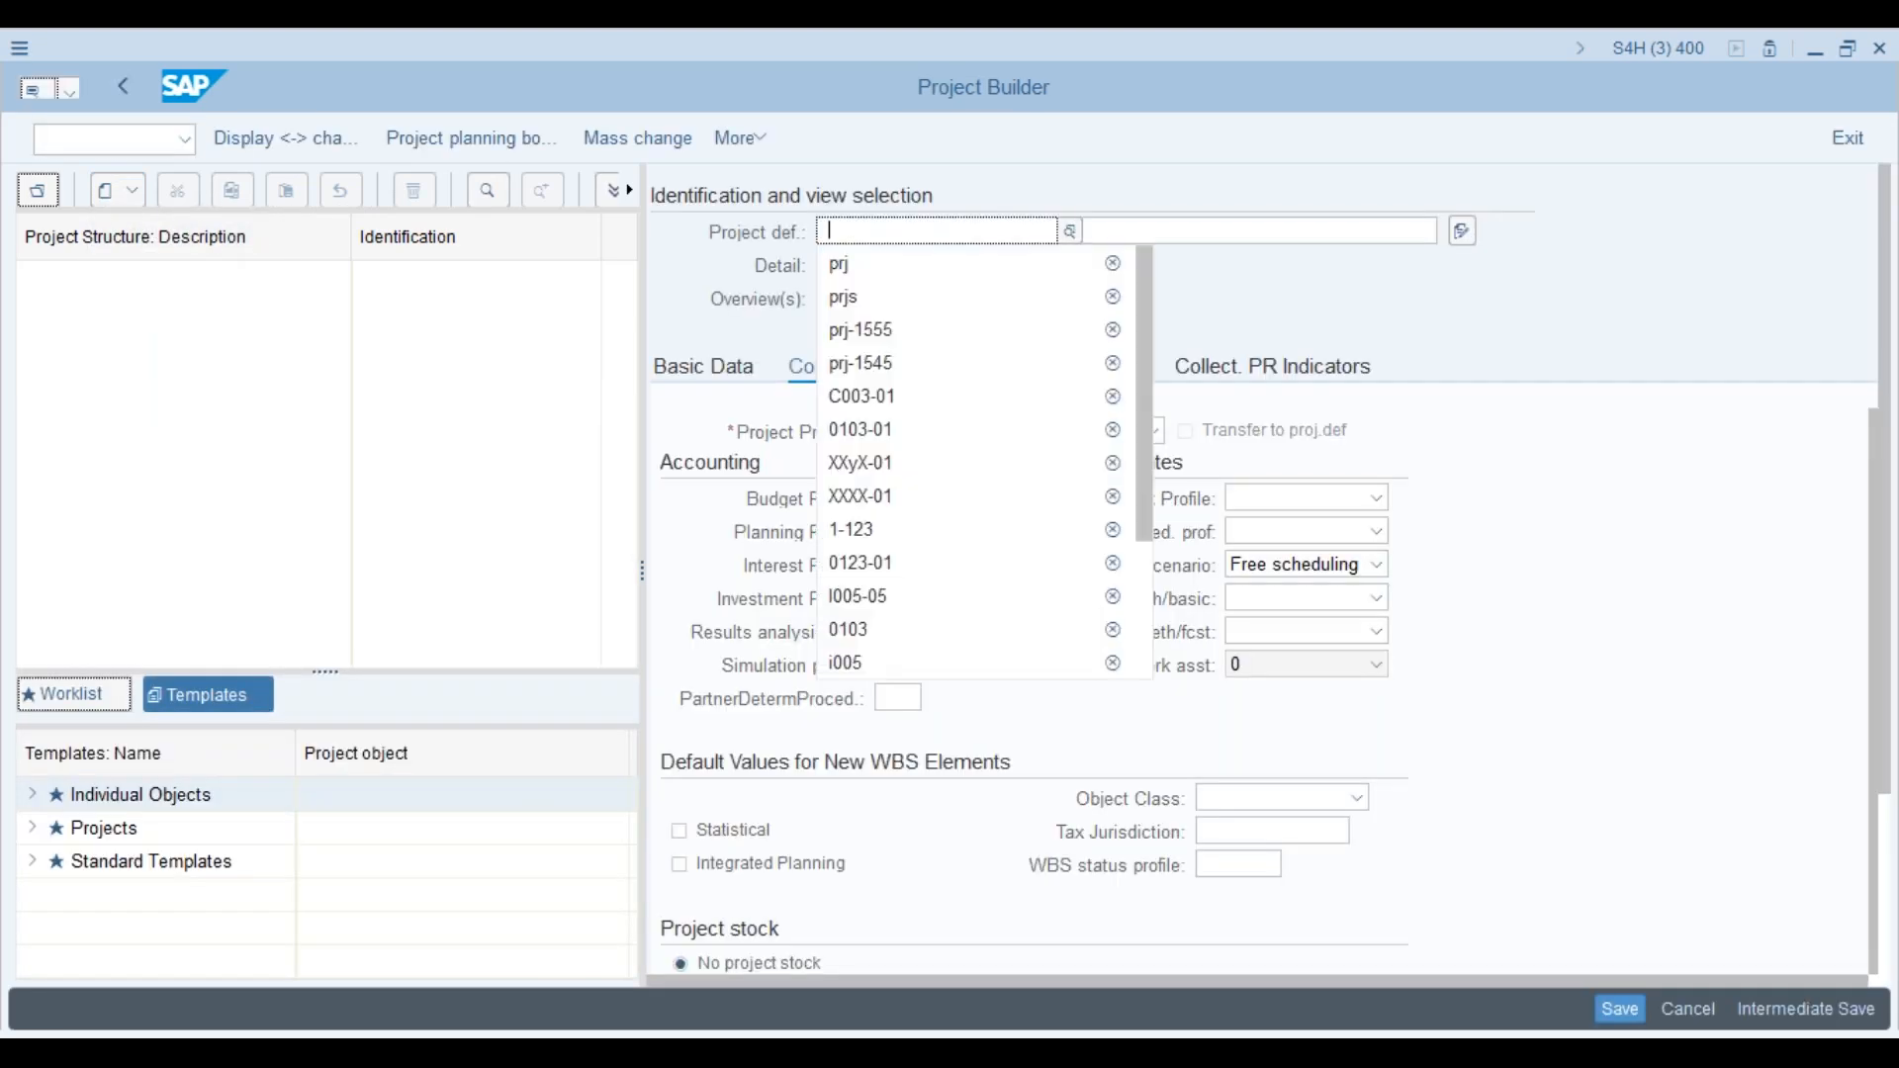
pyautogui.click(933, 297)
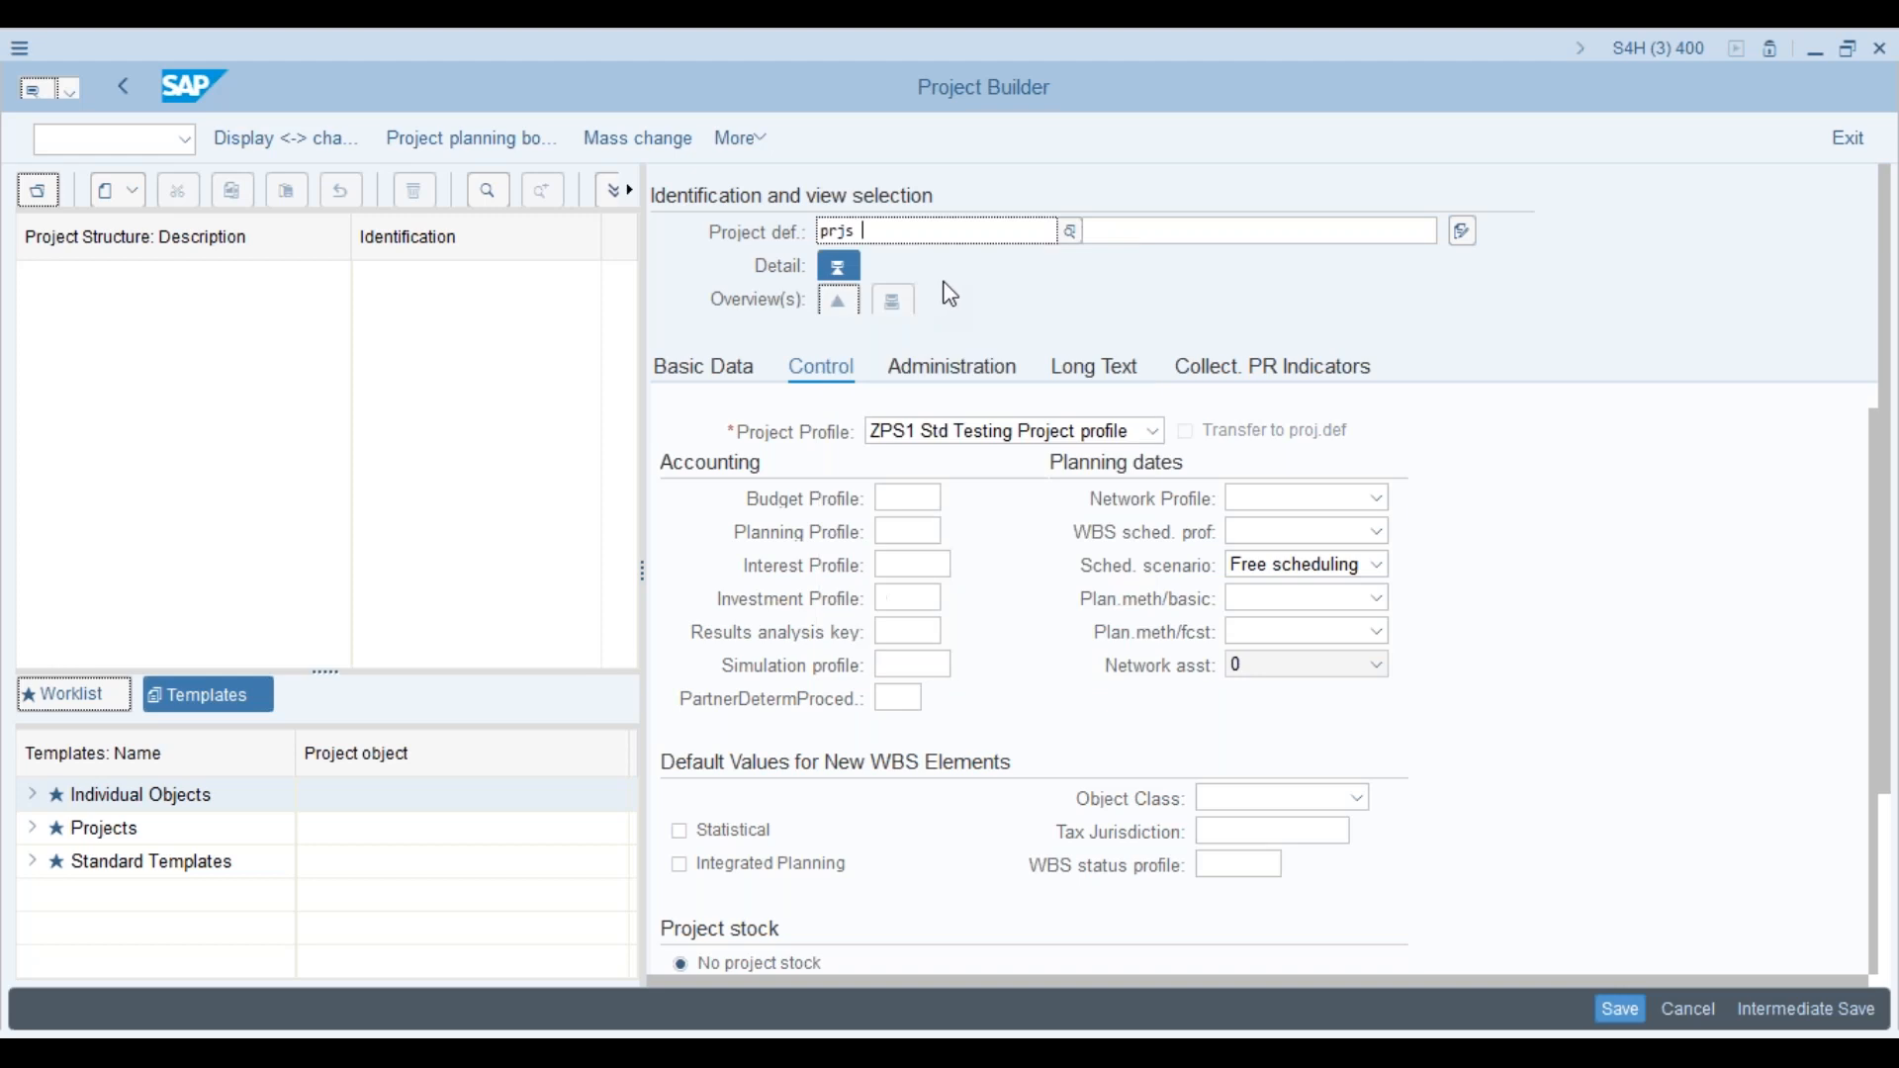
pyautogui.press('BackSpace')
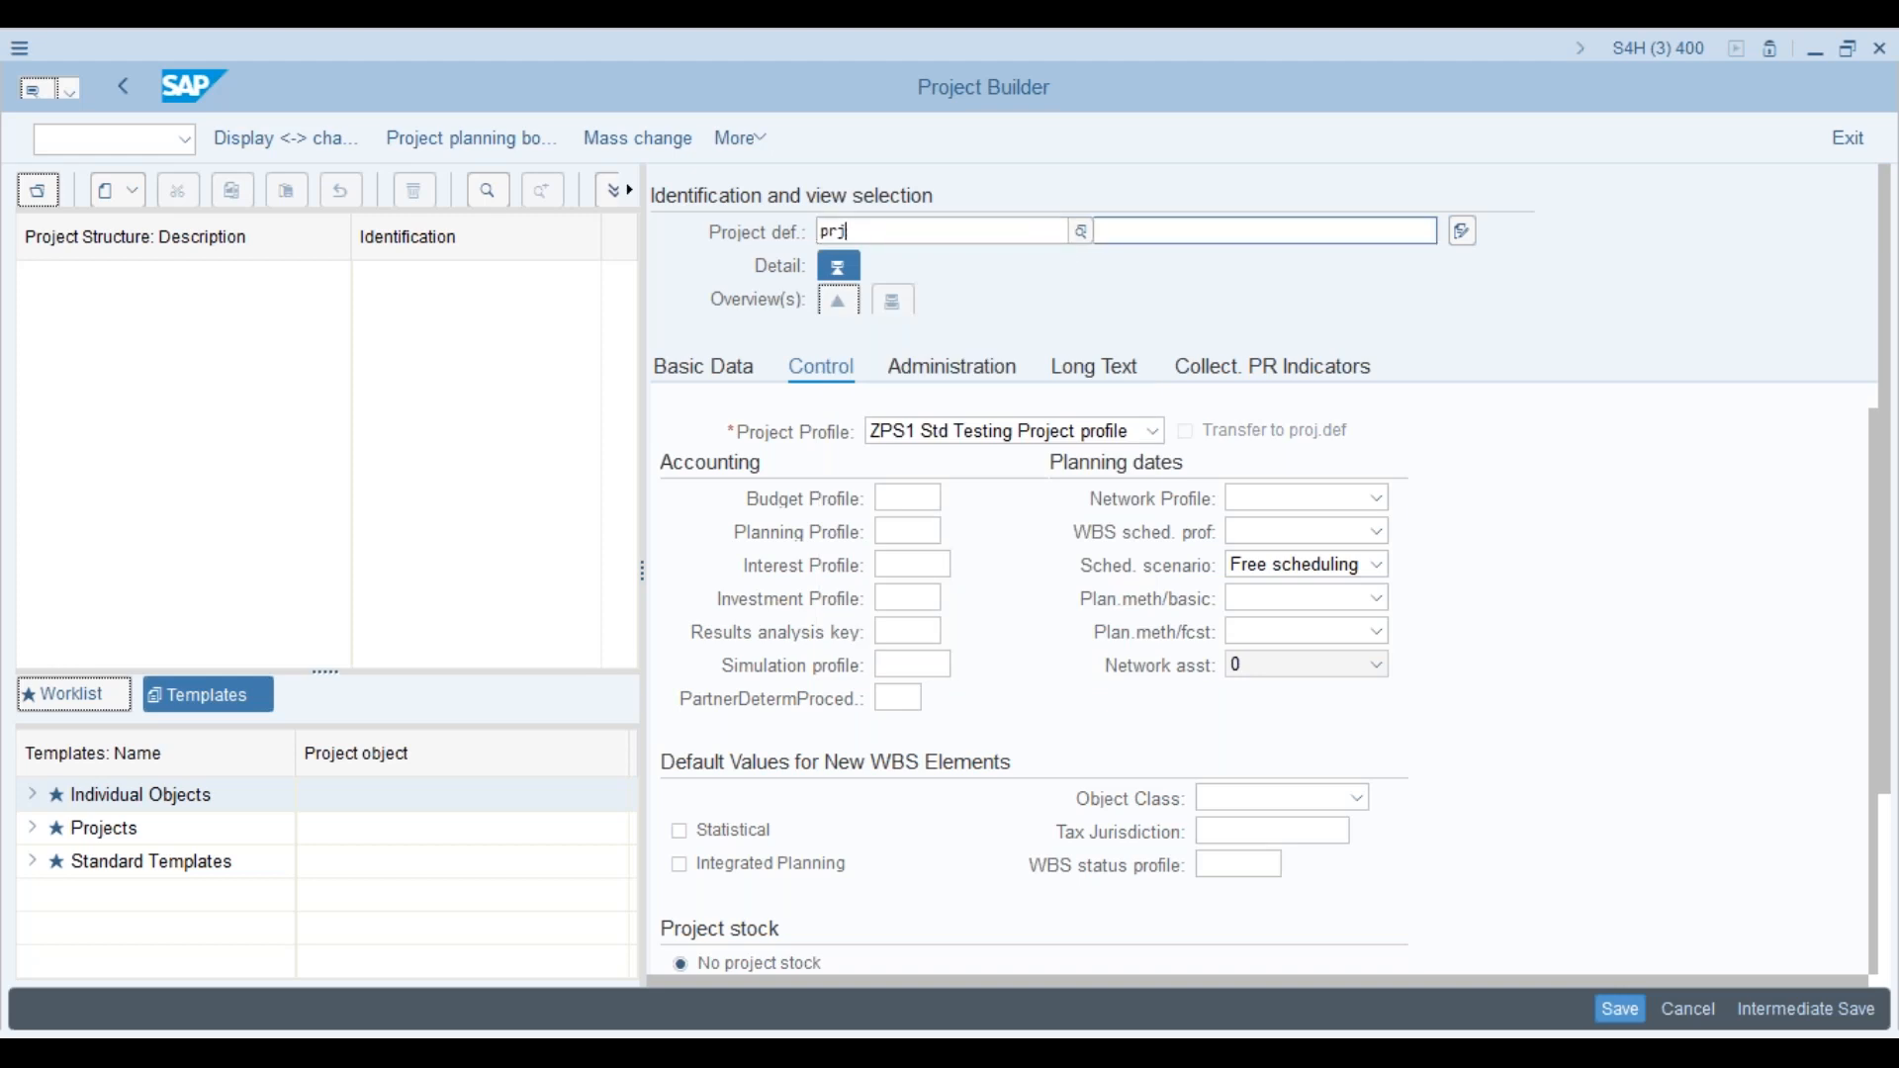
pyautogui.click(1157, 172)
pyautogui.click(1138, 234)
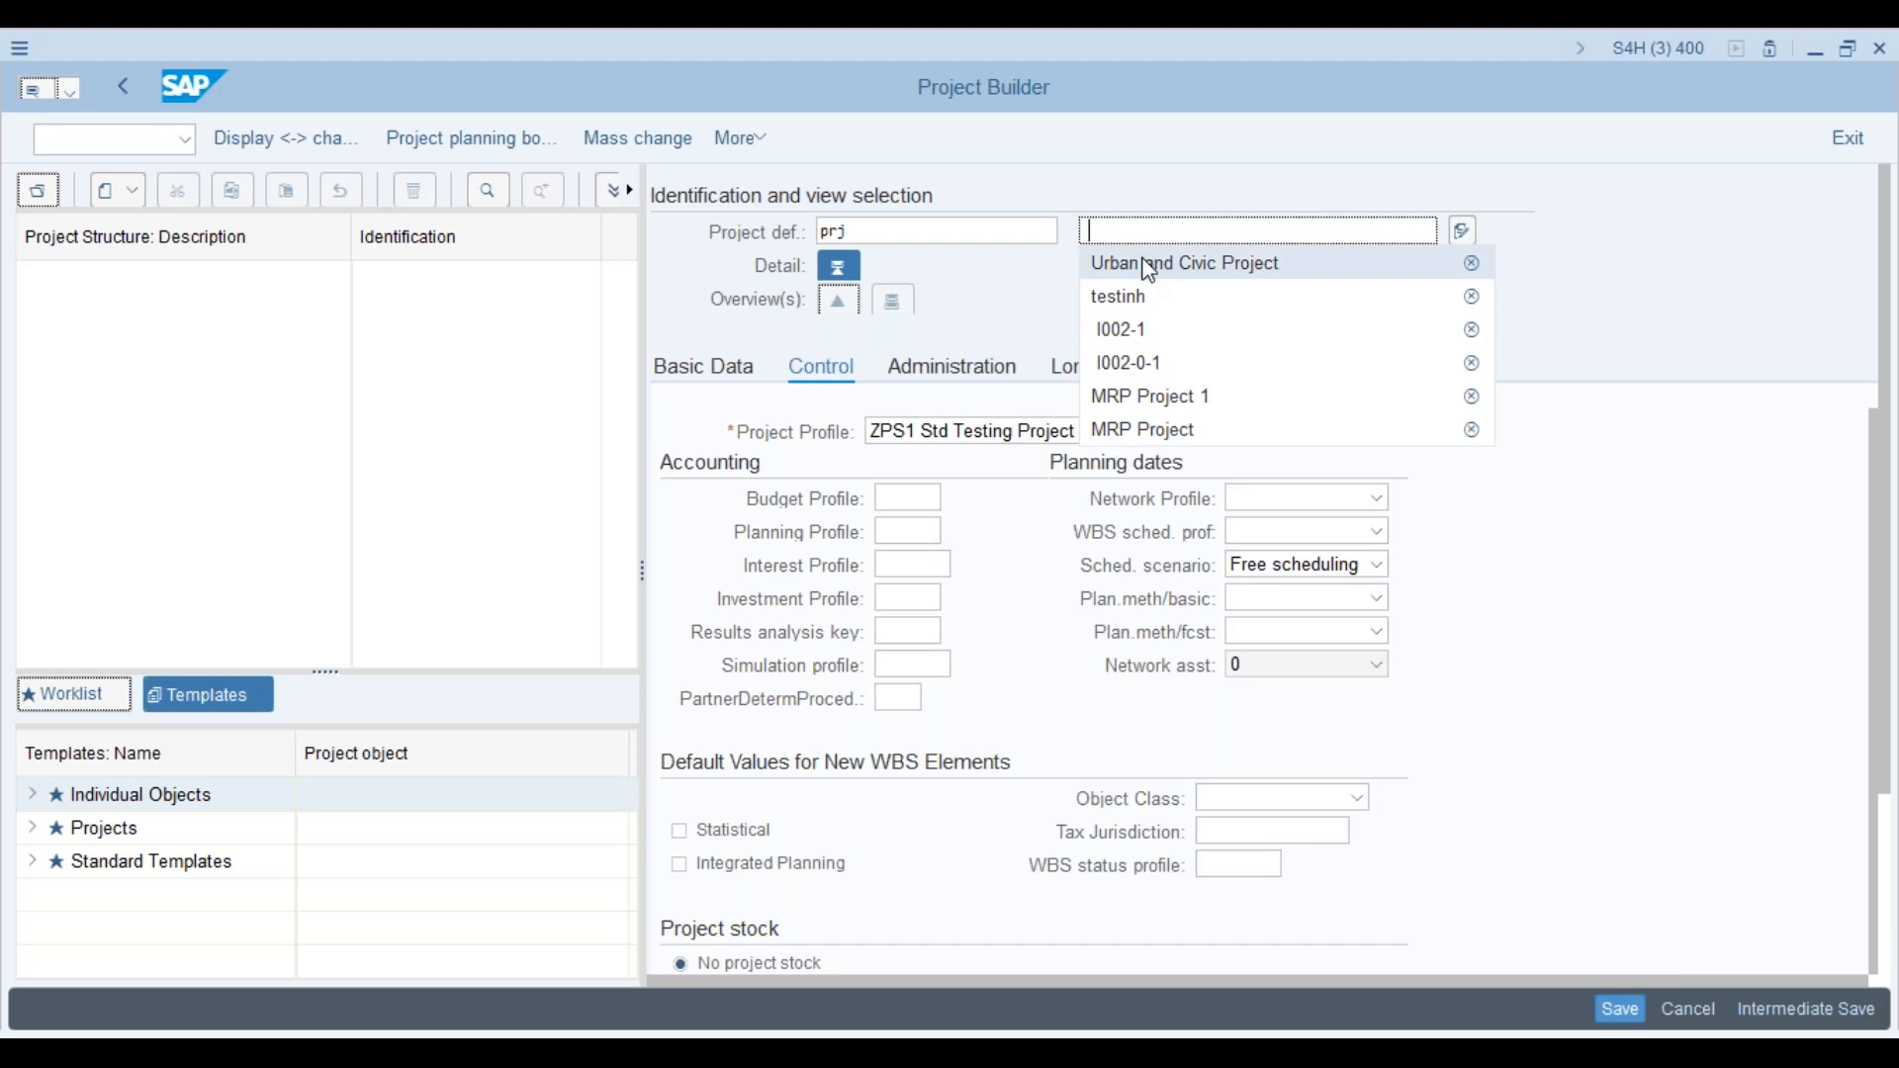
pyautogui.click(1149, 267)
pyautogui.press('Return')
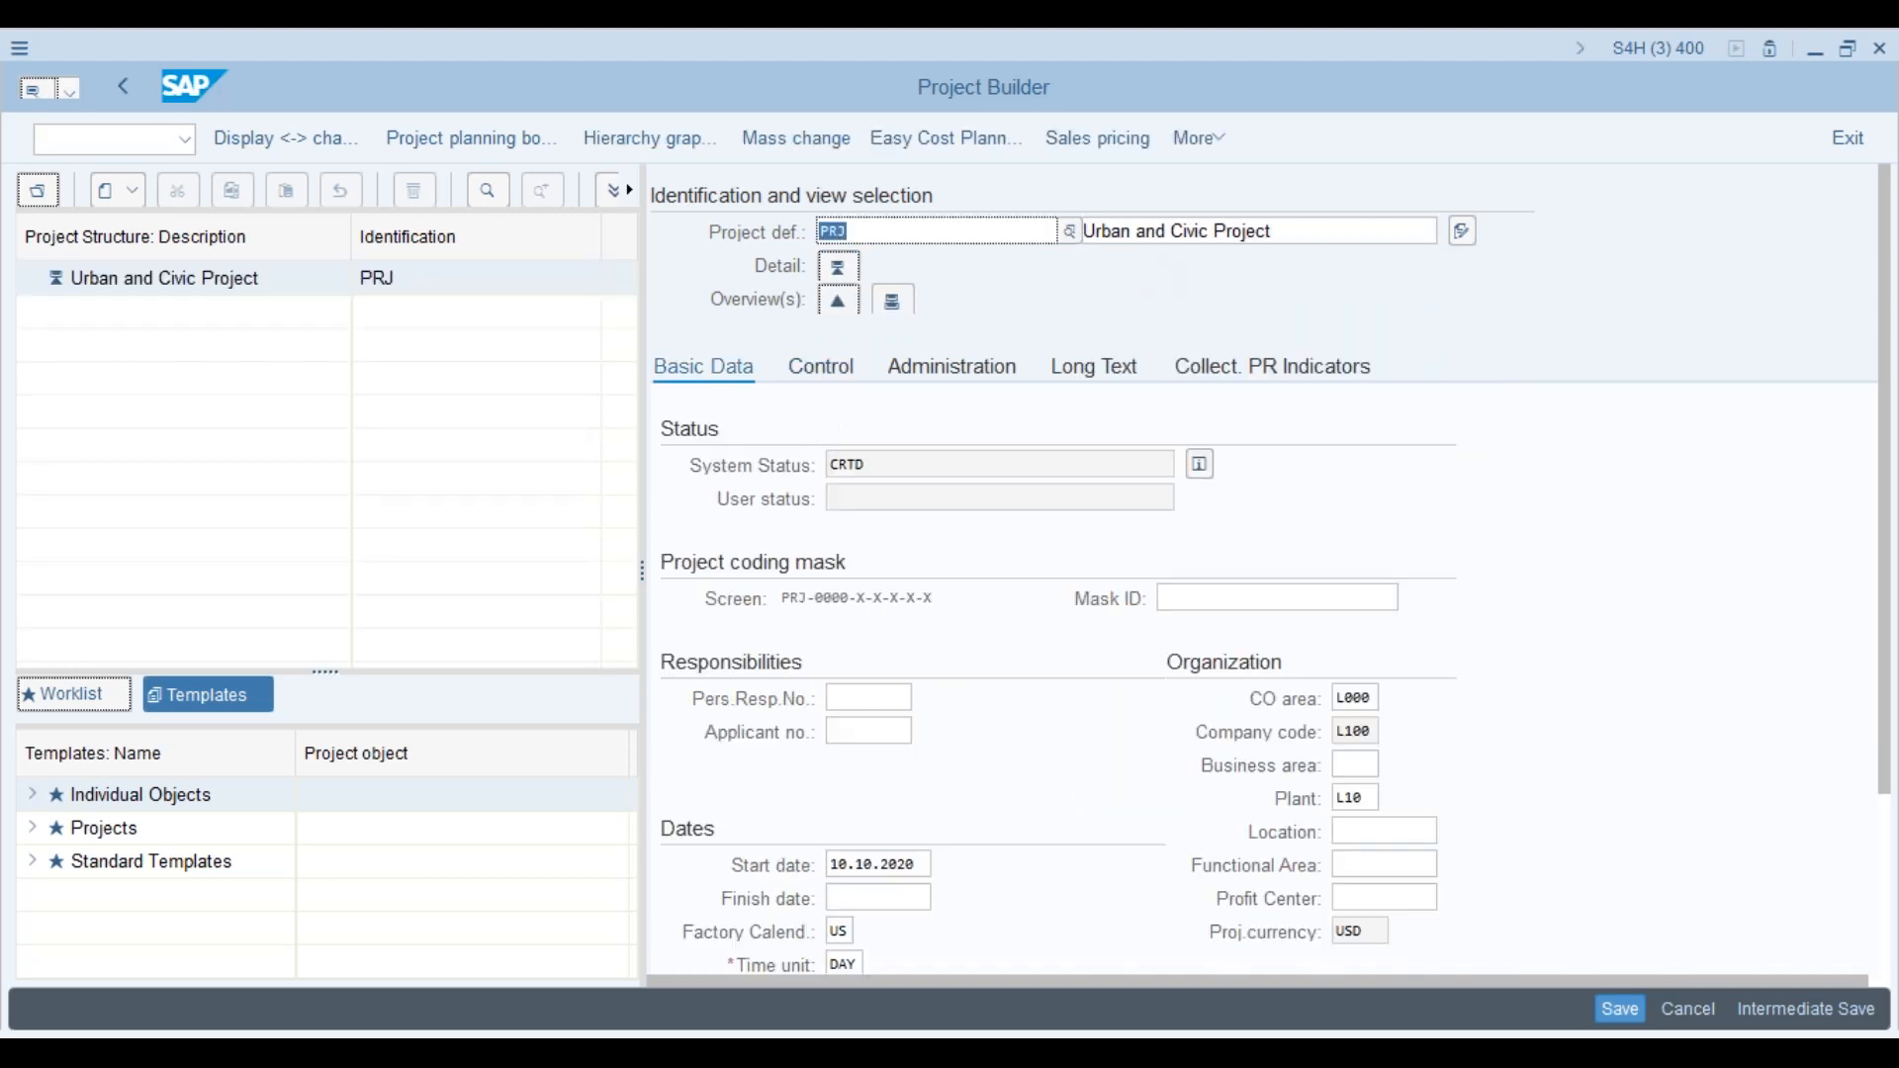
# Step: Change the project number to PRJs and confirm, triggering the coding mask rejection
pyautogui.click(863, 241)
pyautogui.write('s')
pyautogui.press('Return')
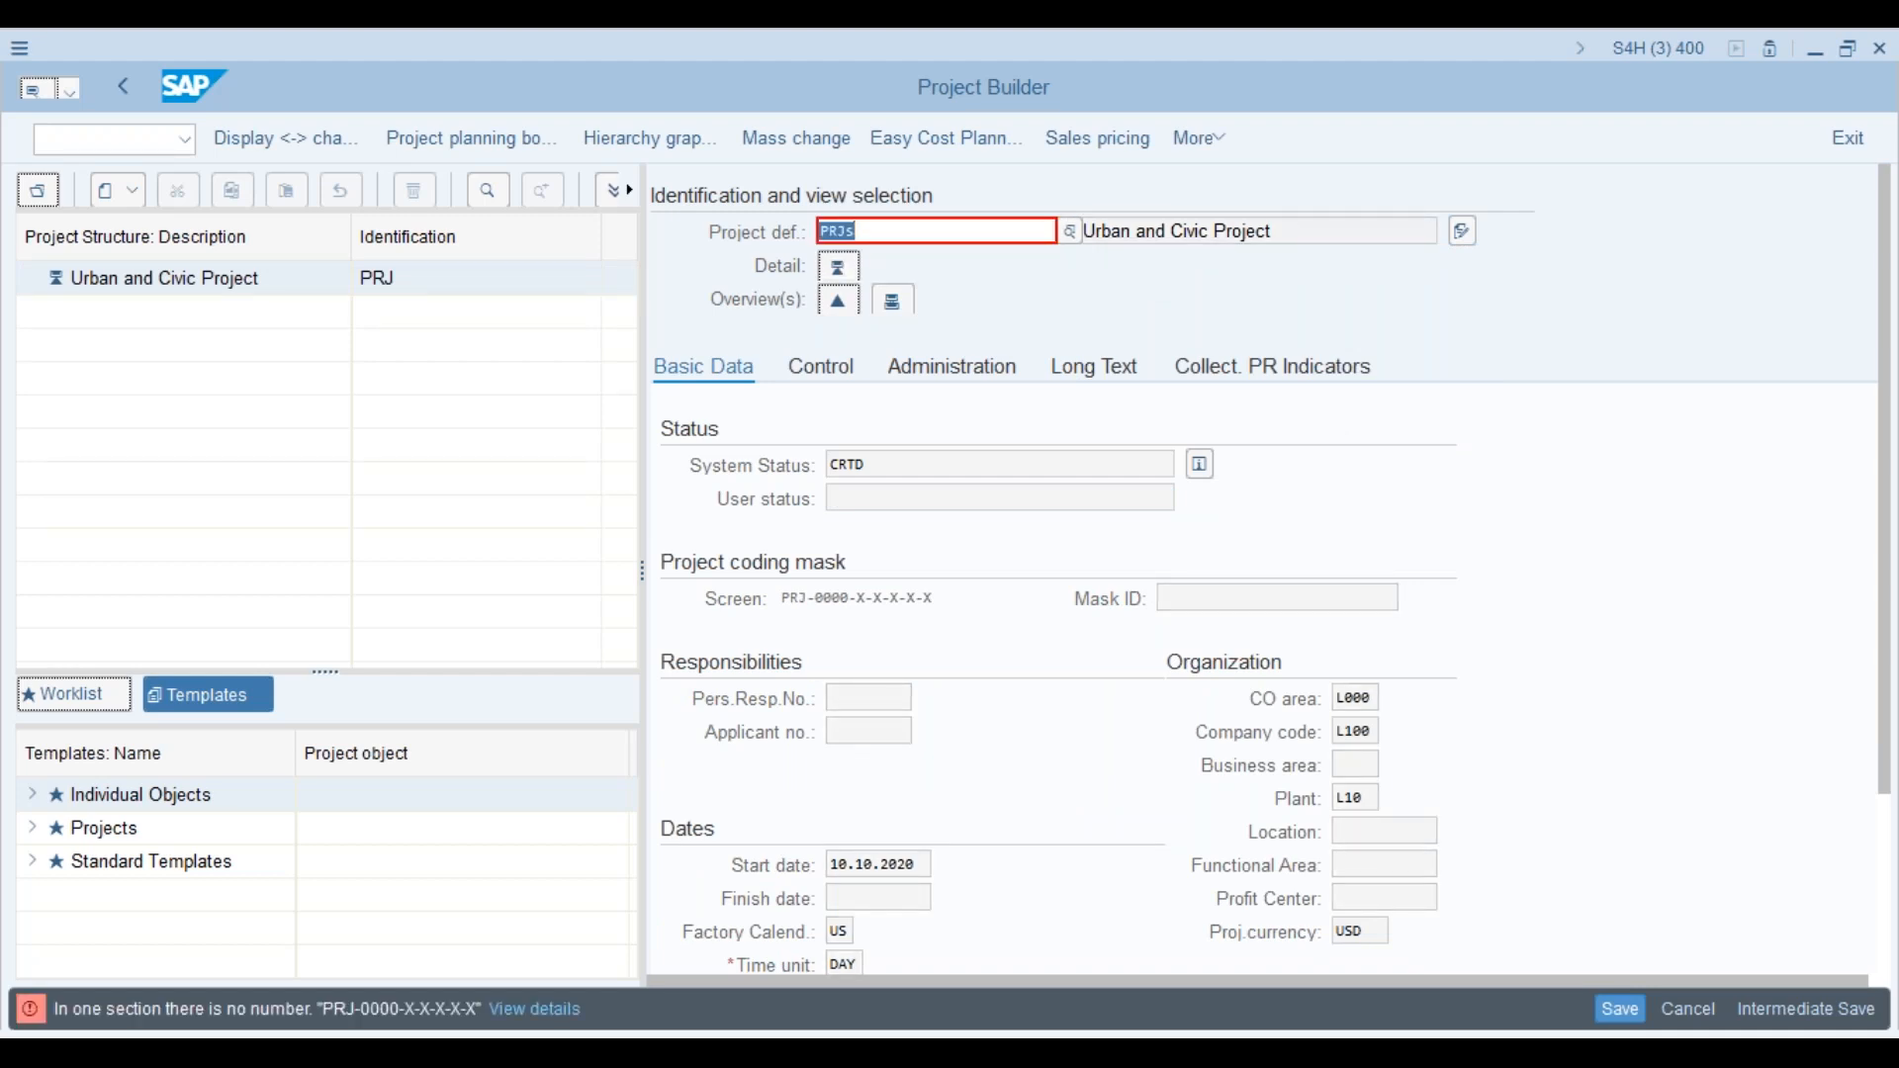
pyautogui.click(139, 132)
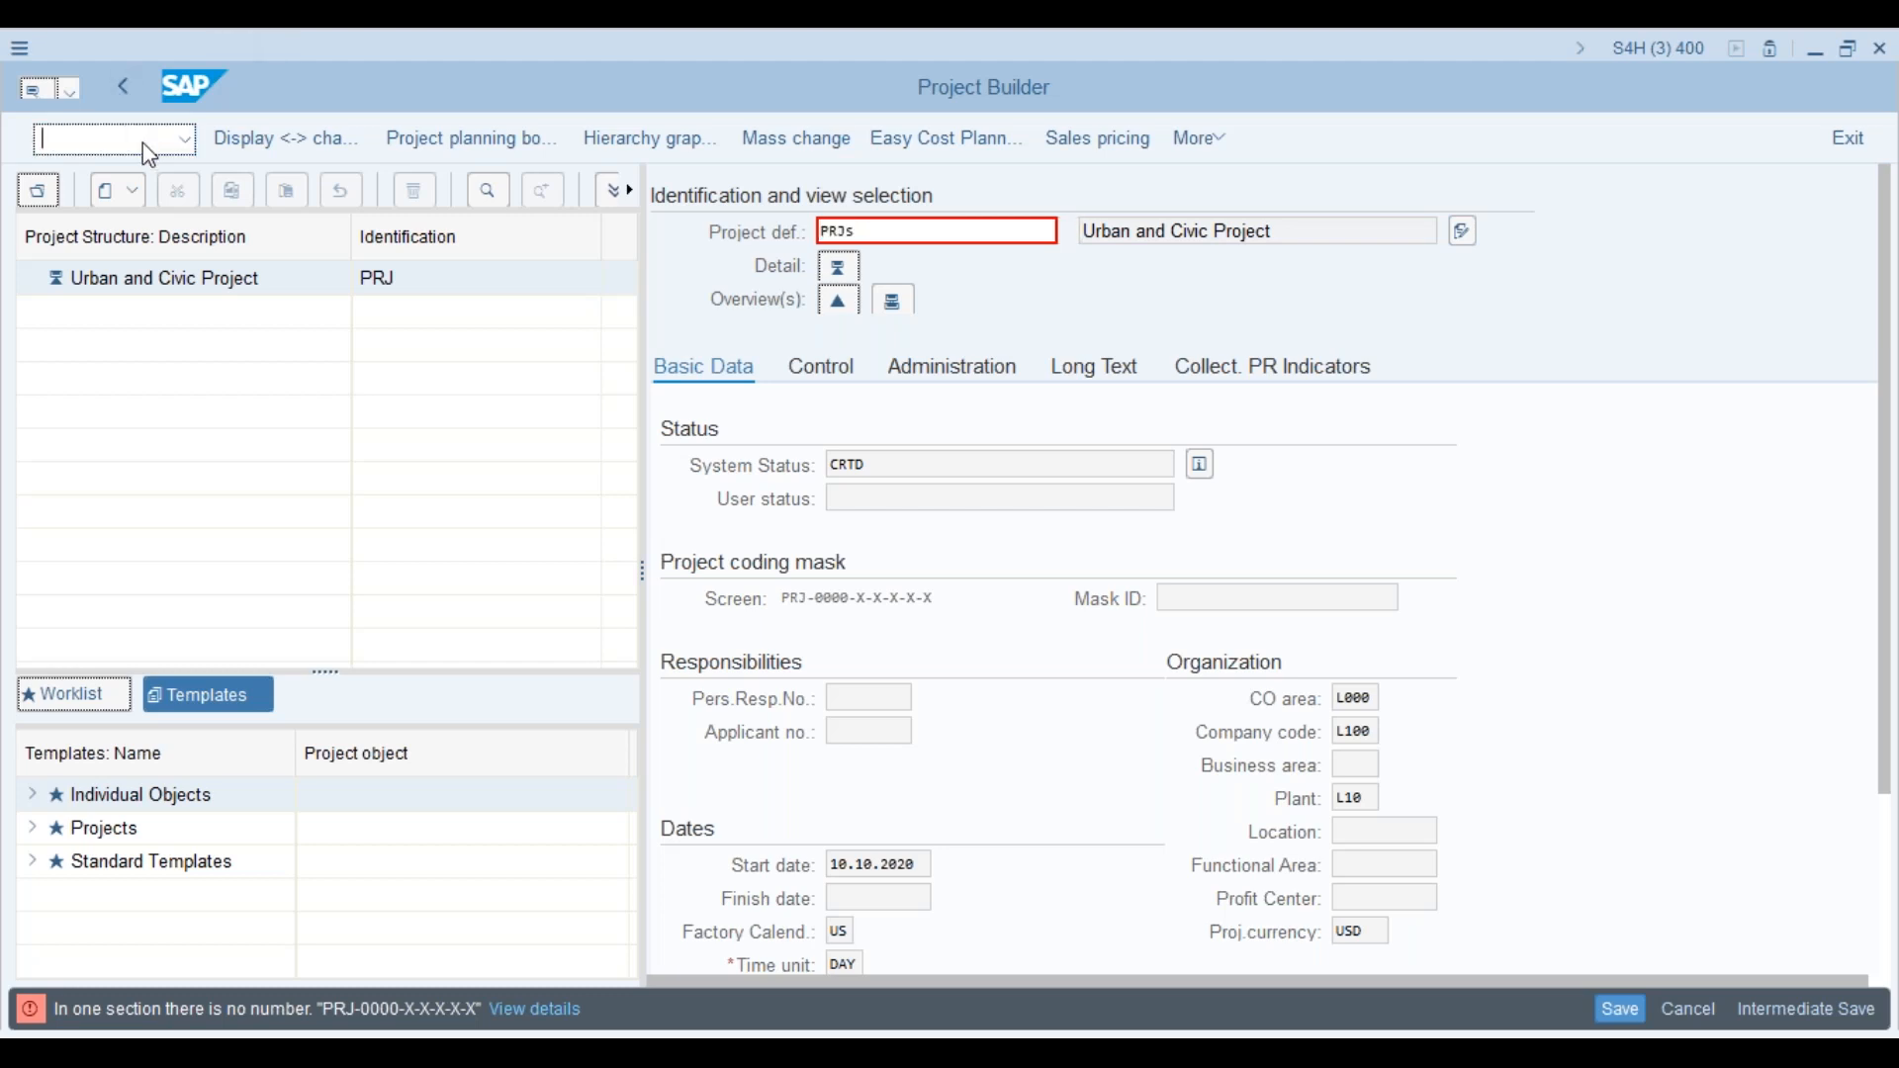
# Step: Restart Project Builder and try creating project Prjk described 'tesung', which is rejected
pyautogui.write('/n')
pyautogui.press('Return')
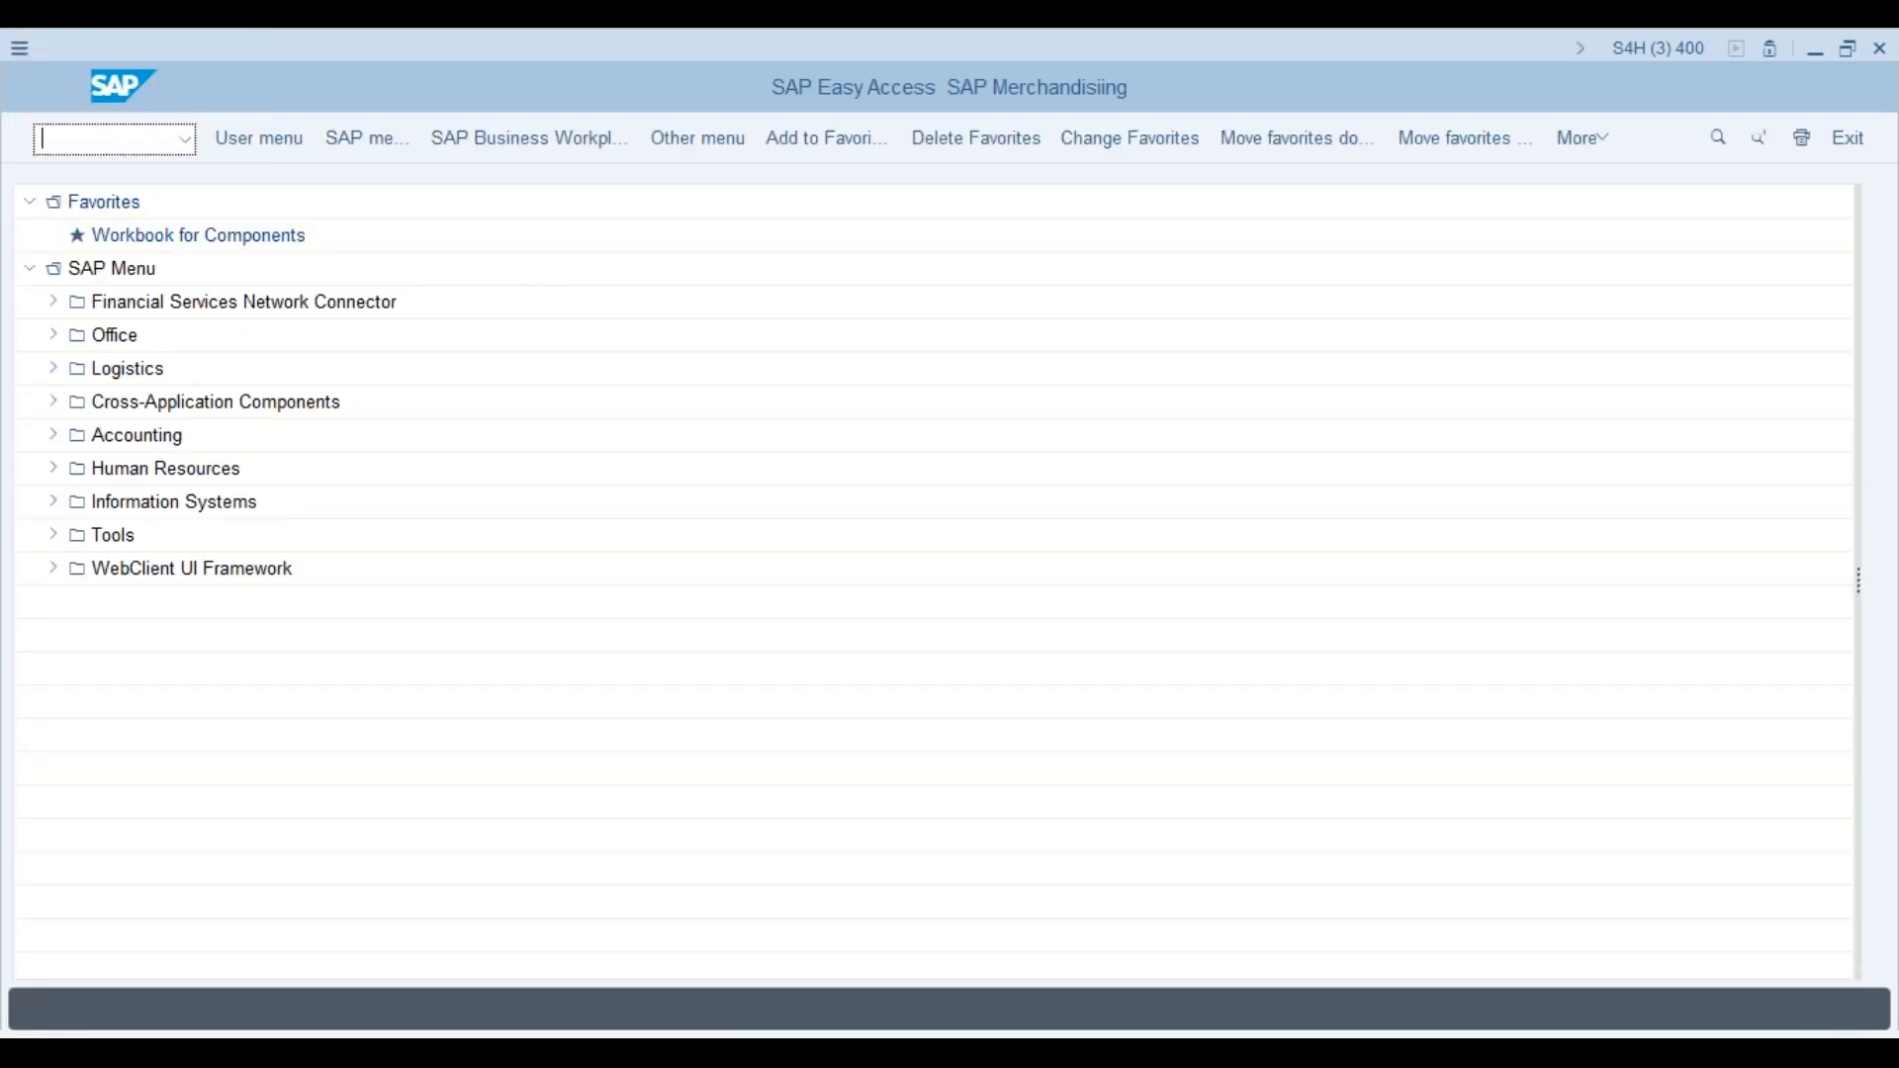
pyautogui.write('cj20n')
pyautogui.press('Return')
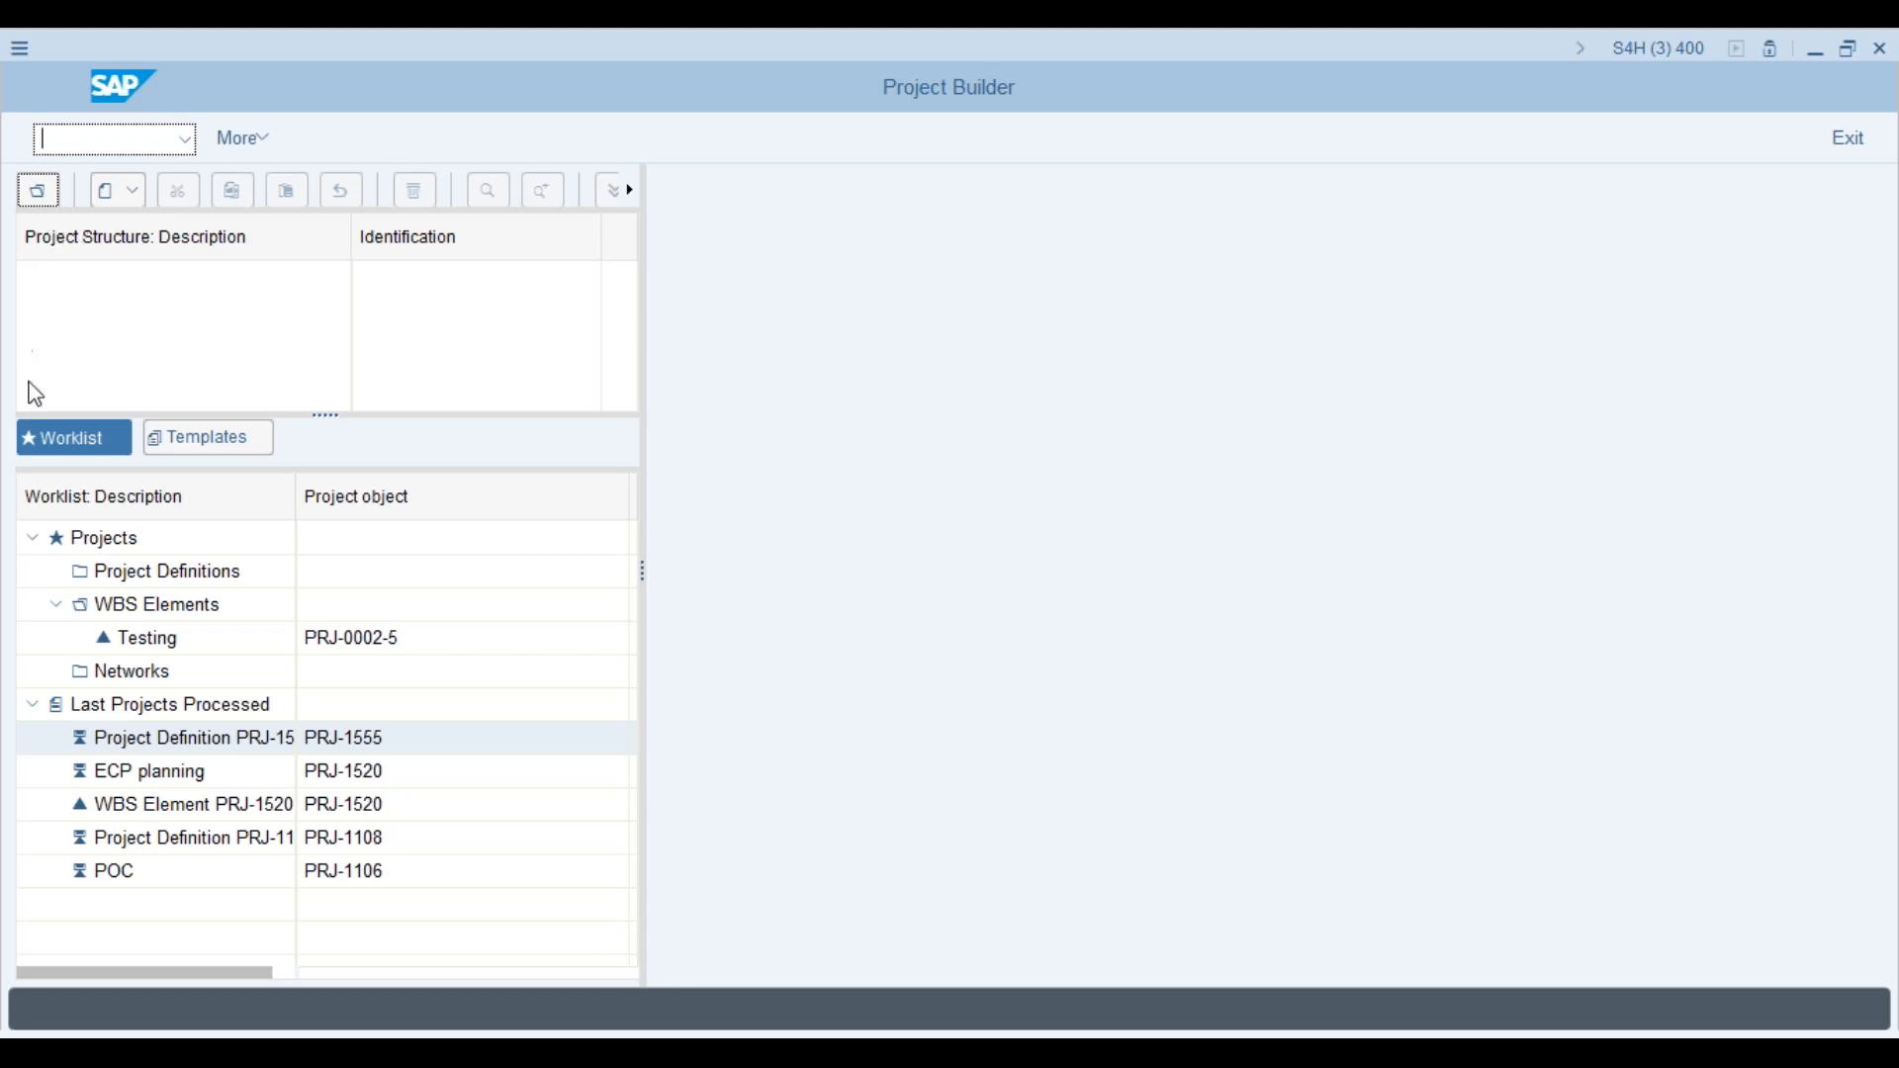
pyautogui.click(109, 193)
pyautogui.click(151, 233)
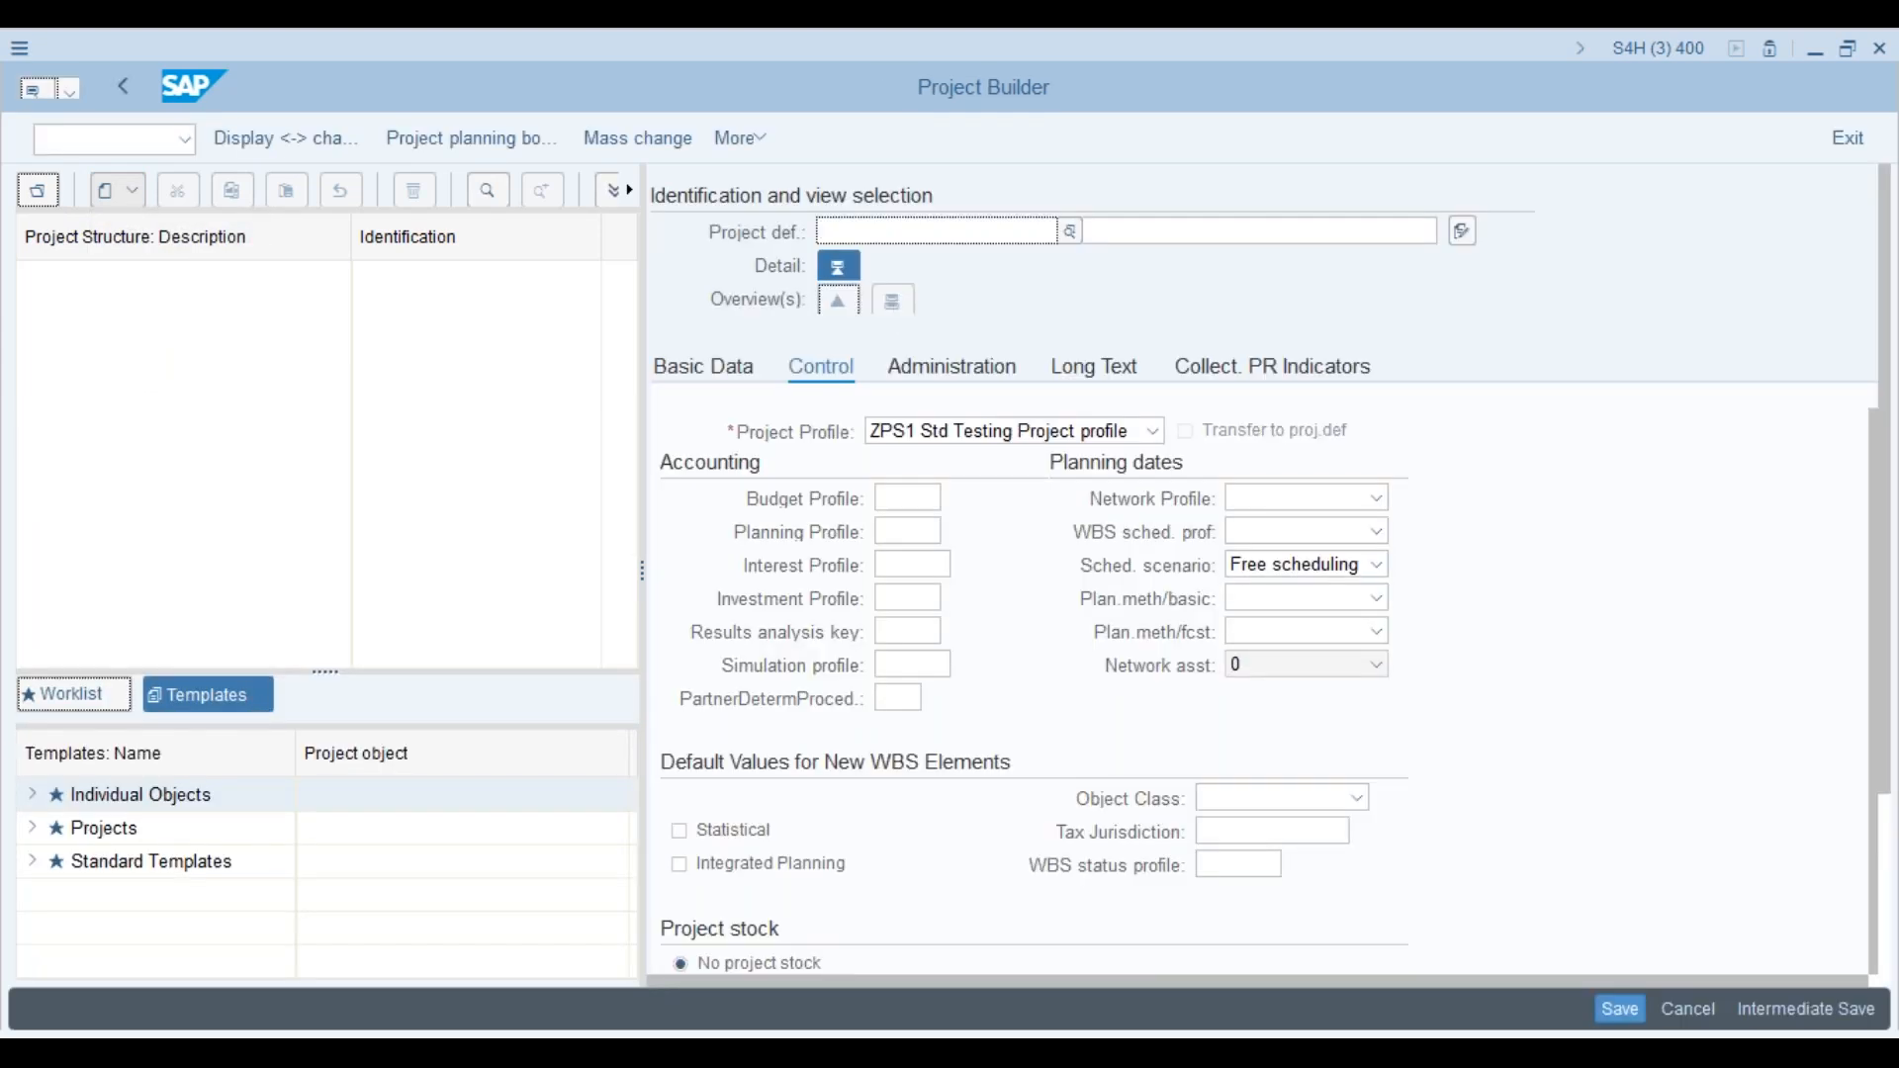
pyautogui.write('P')
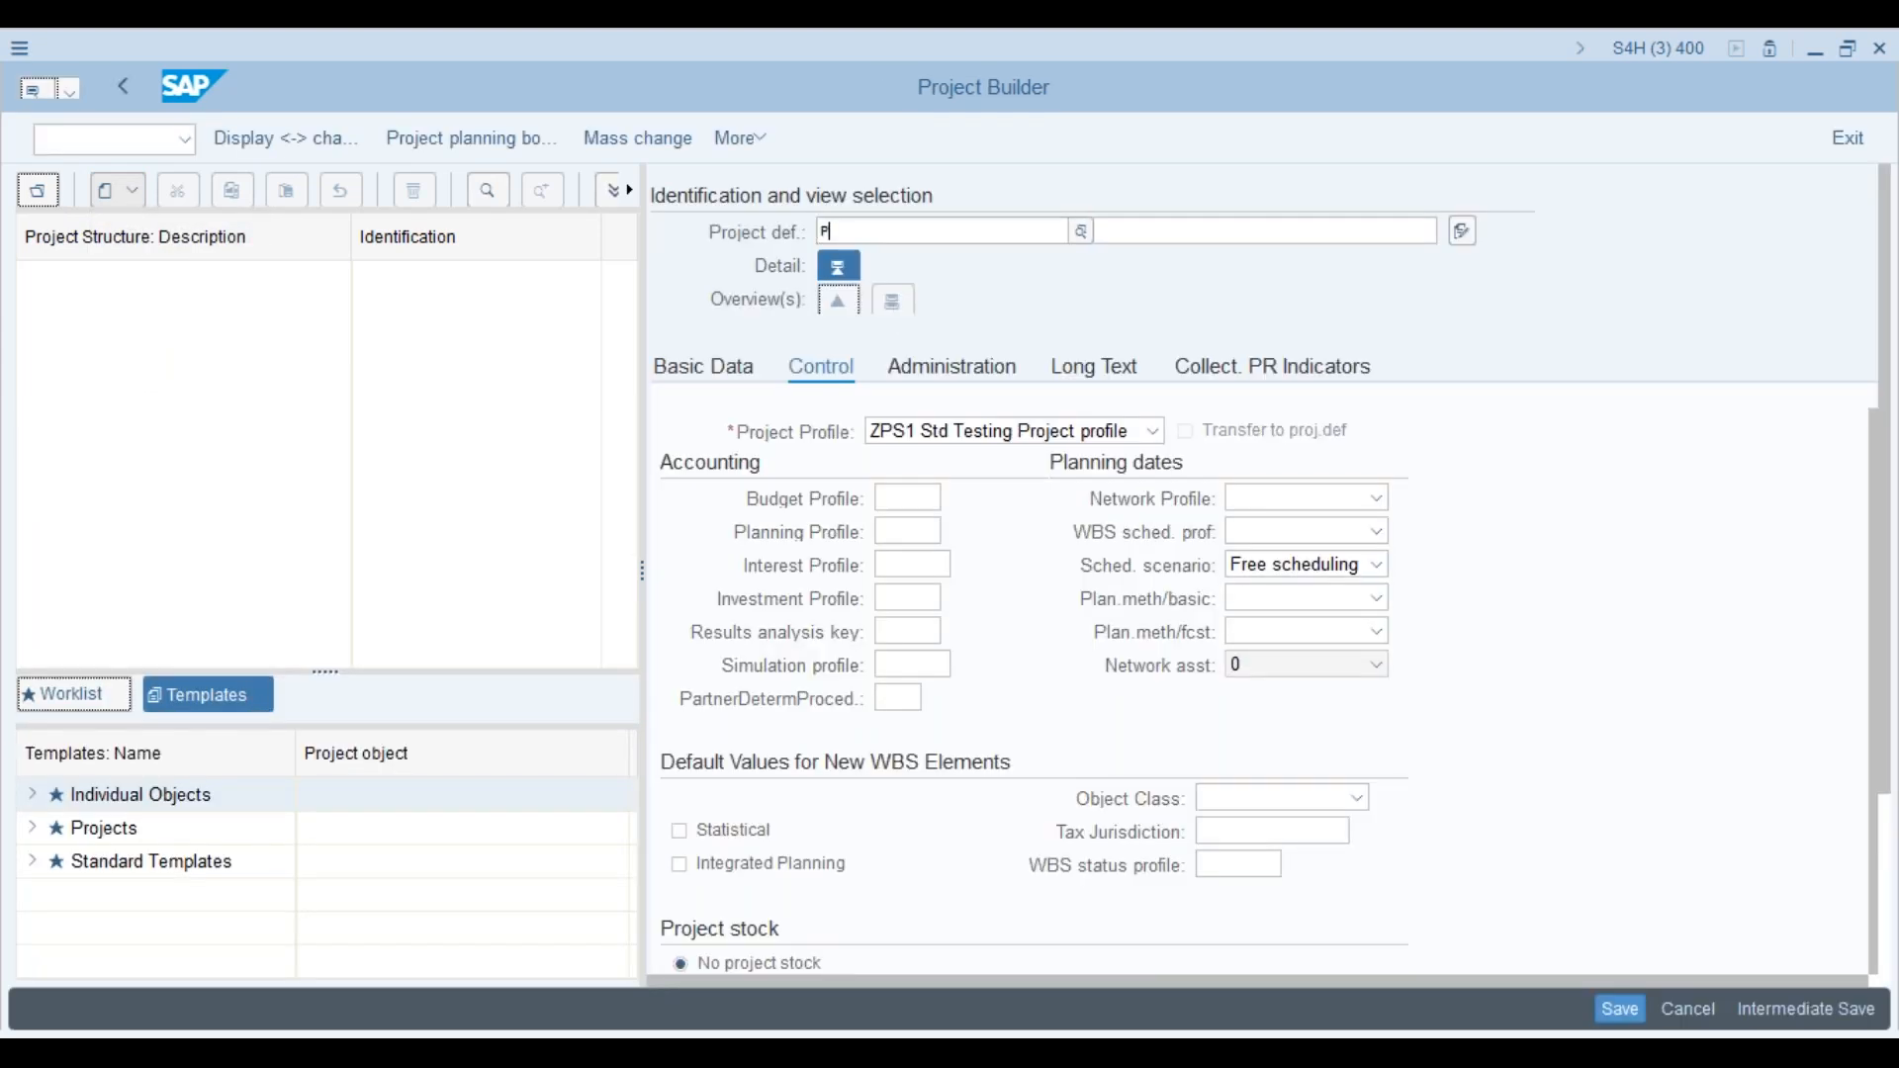
pyautogui.write('rjk')
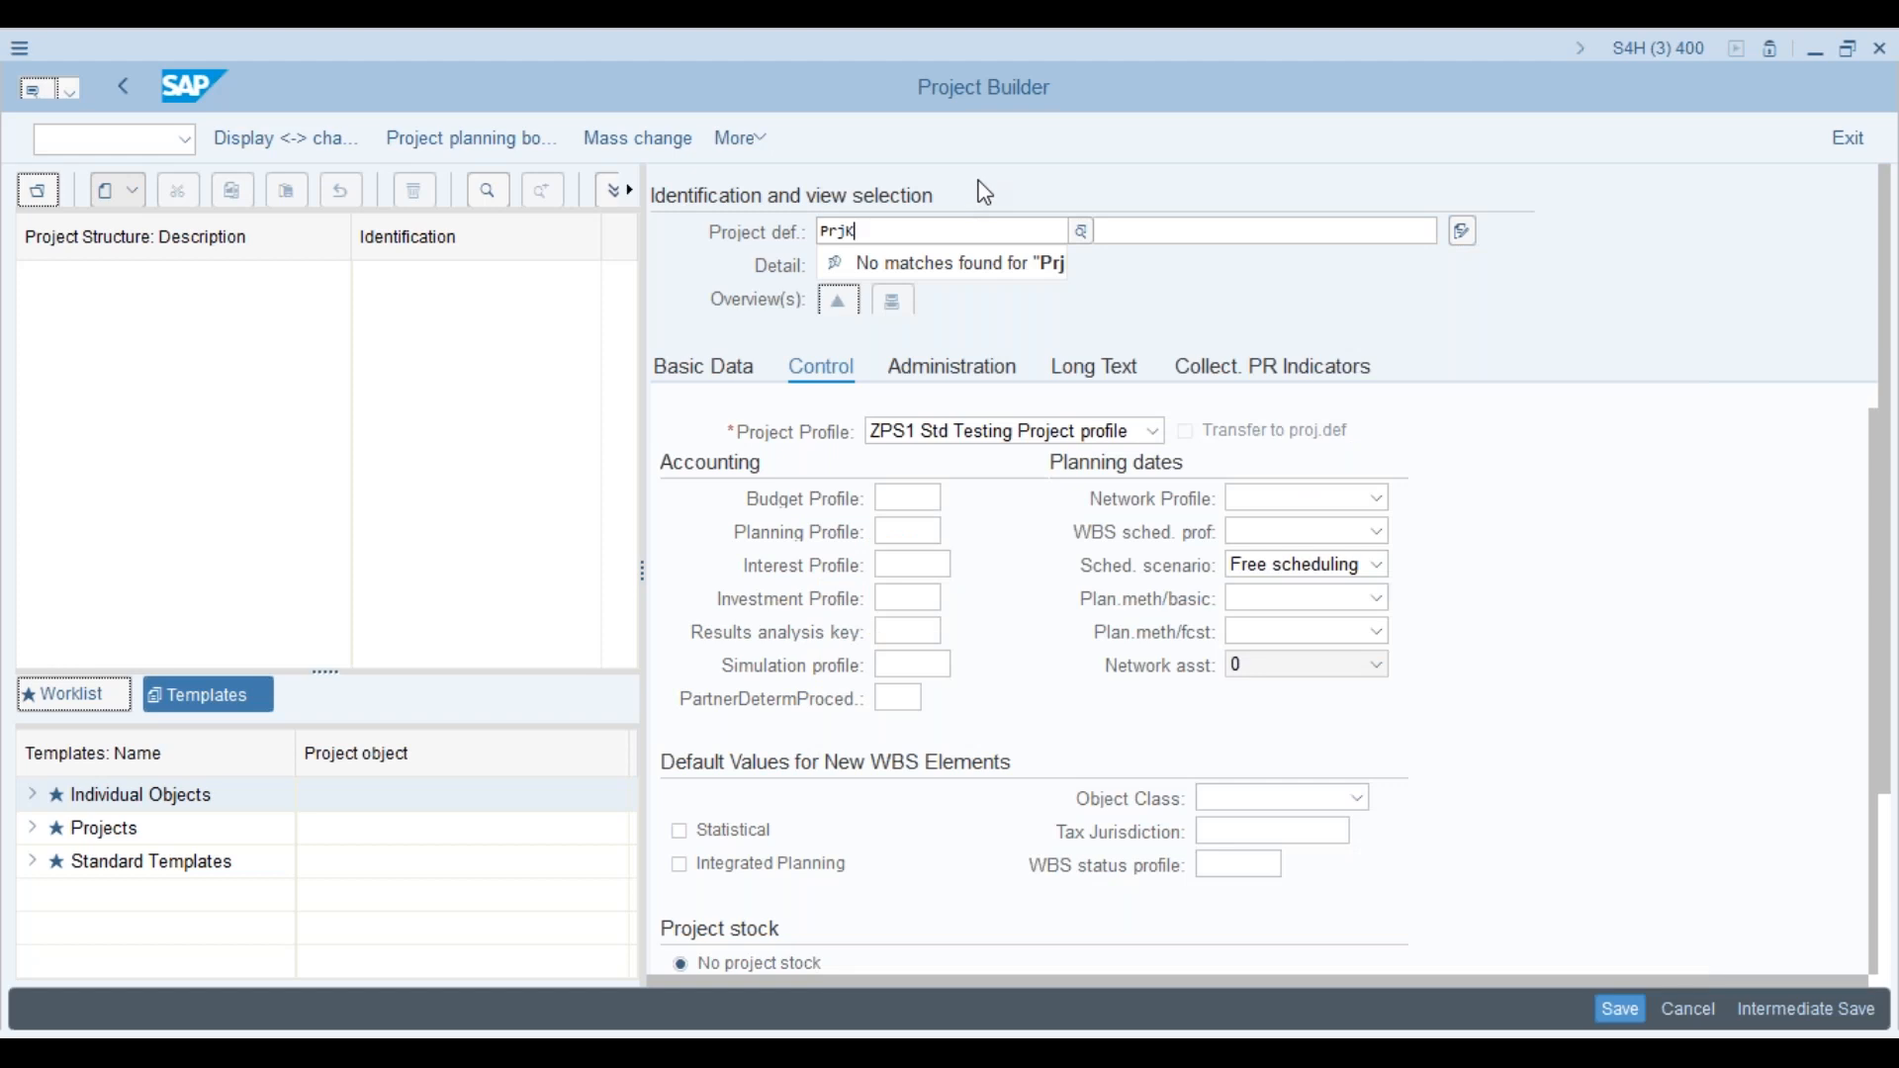
pyautogui.click(1145, 233)
pyautogui.write('tesung')
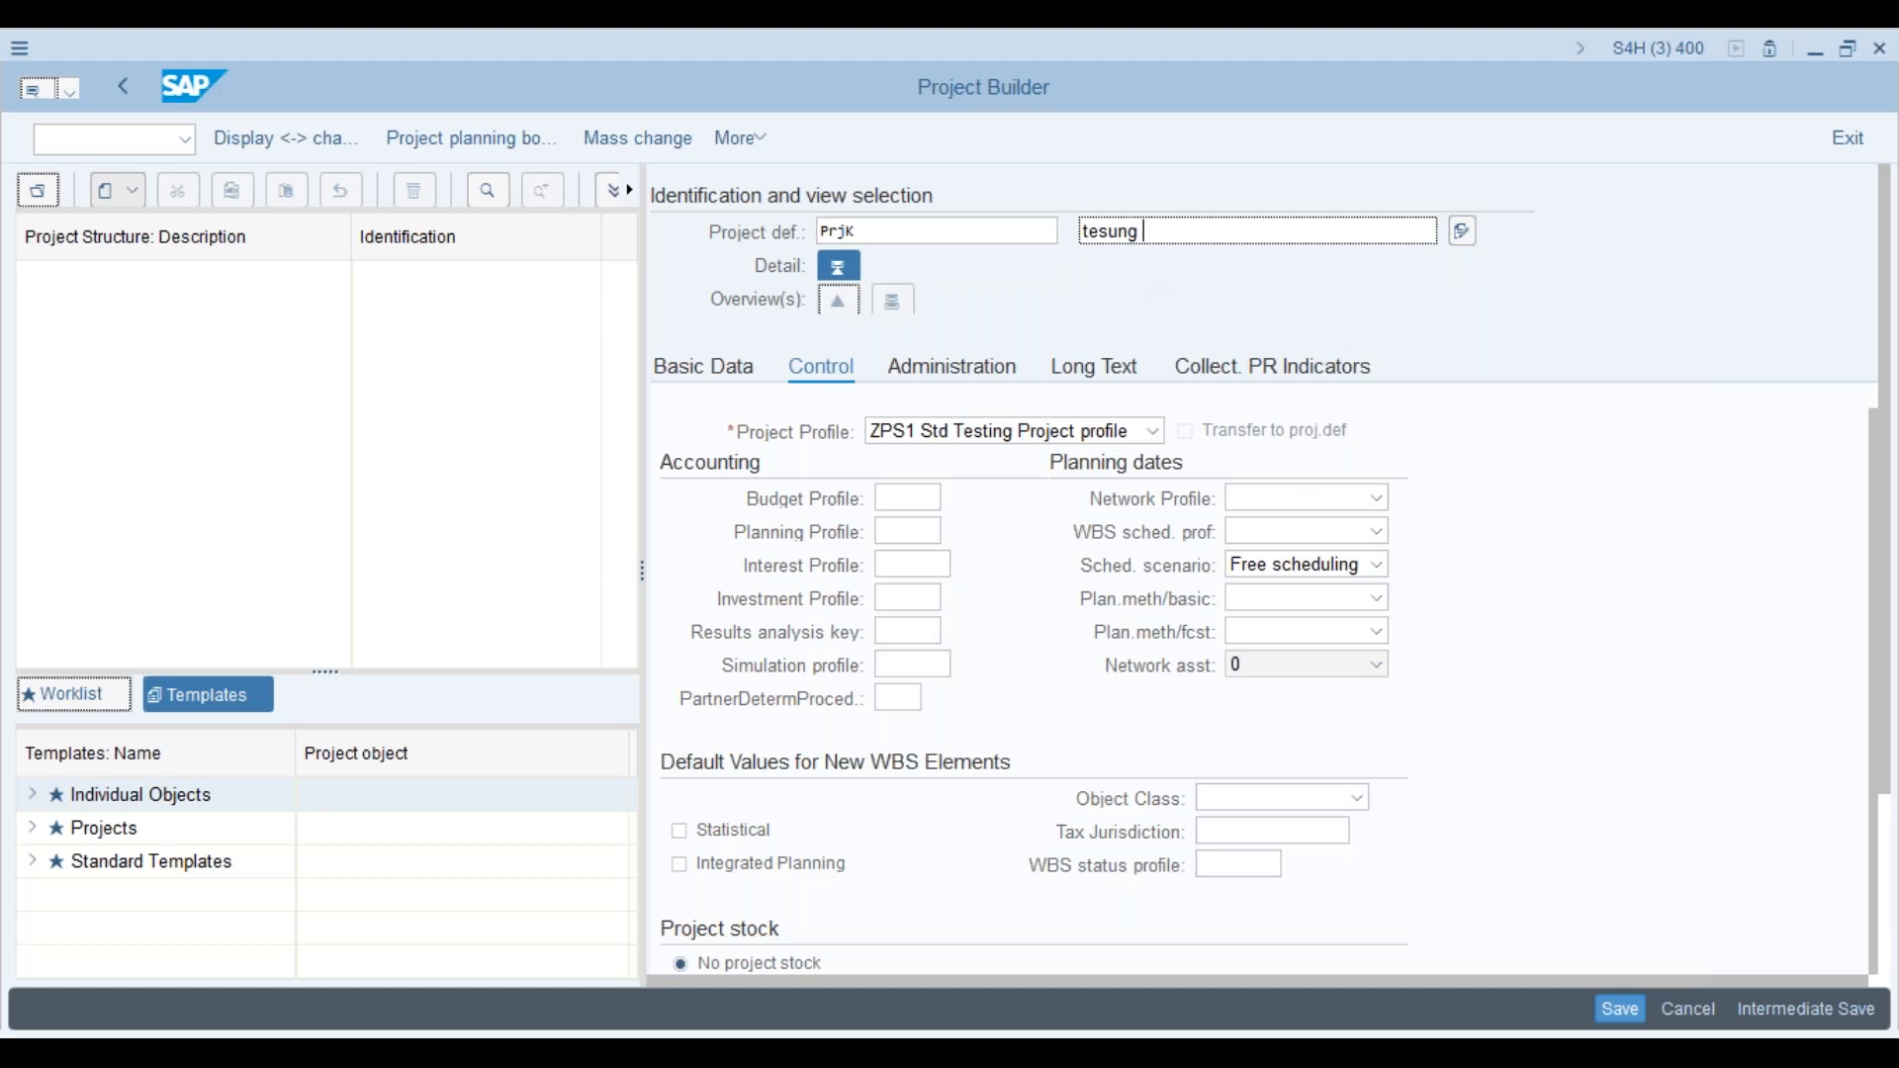
pyautogui.press('Return')
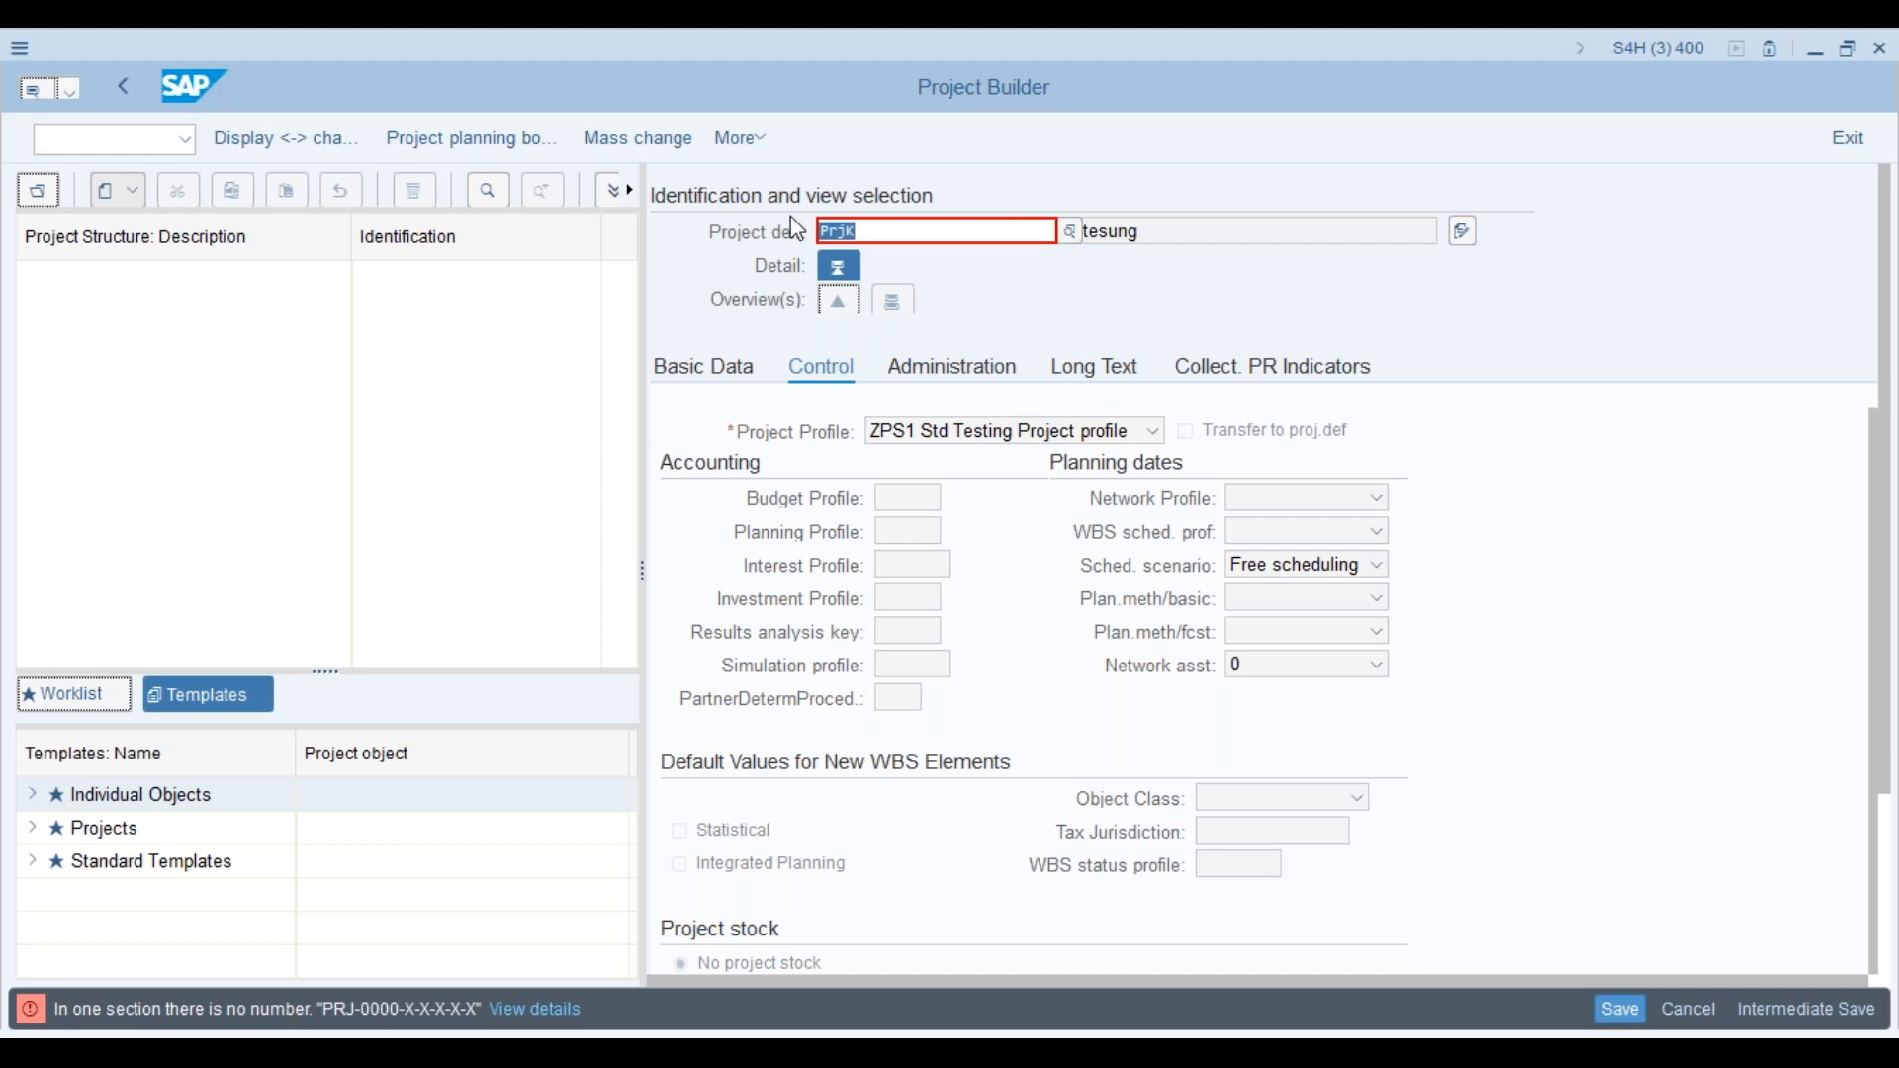
# Step: Log off with /nex, closing all sessions
pyautogui.click(154, 139)
pyautogui.write('/nex')
pyautogui.press('Return')
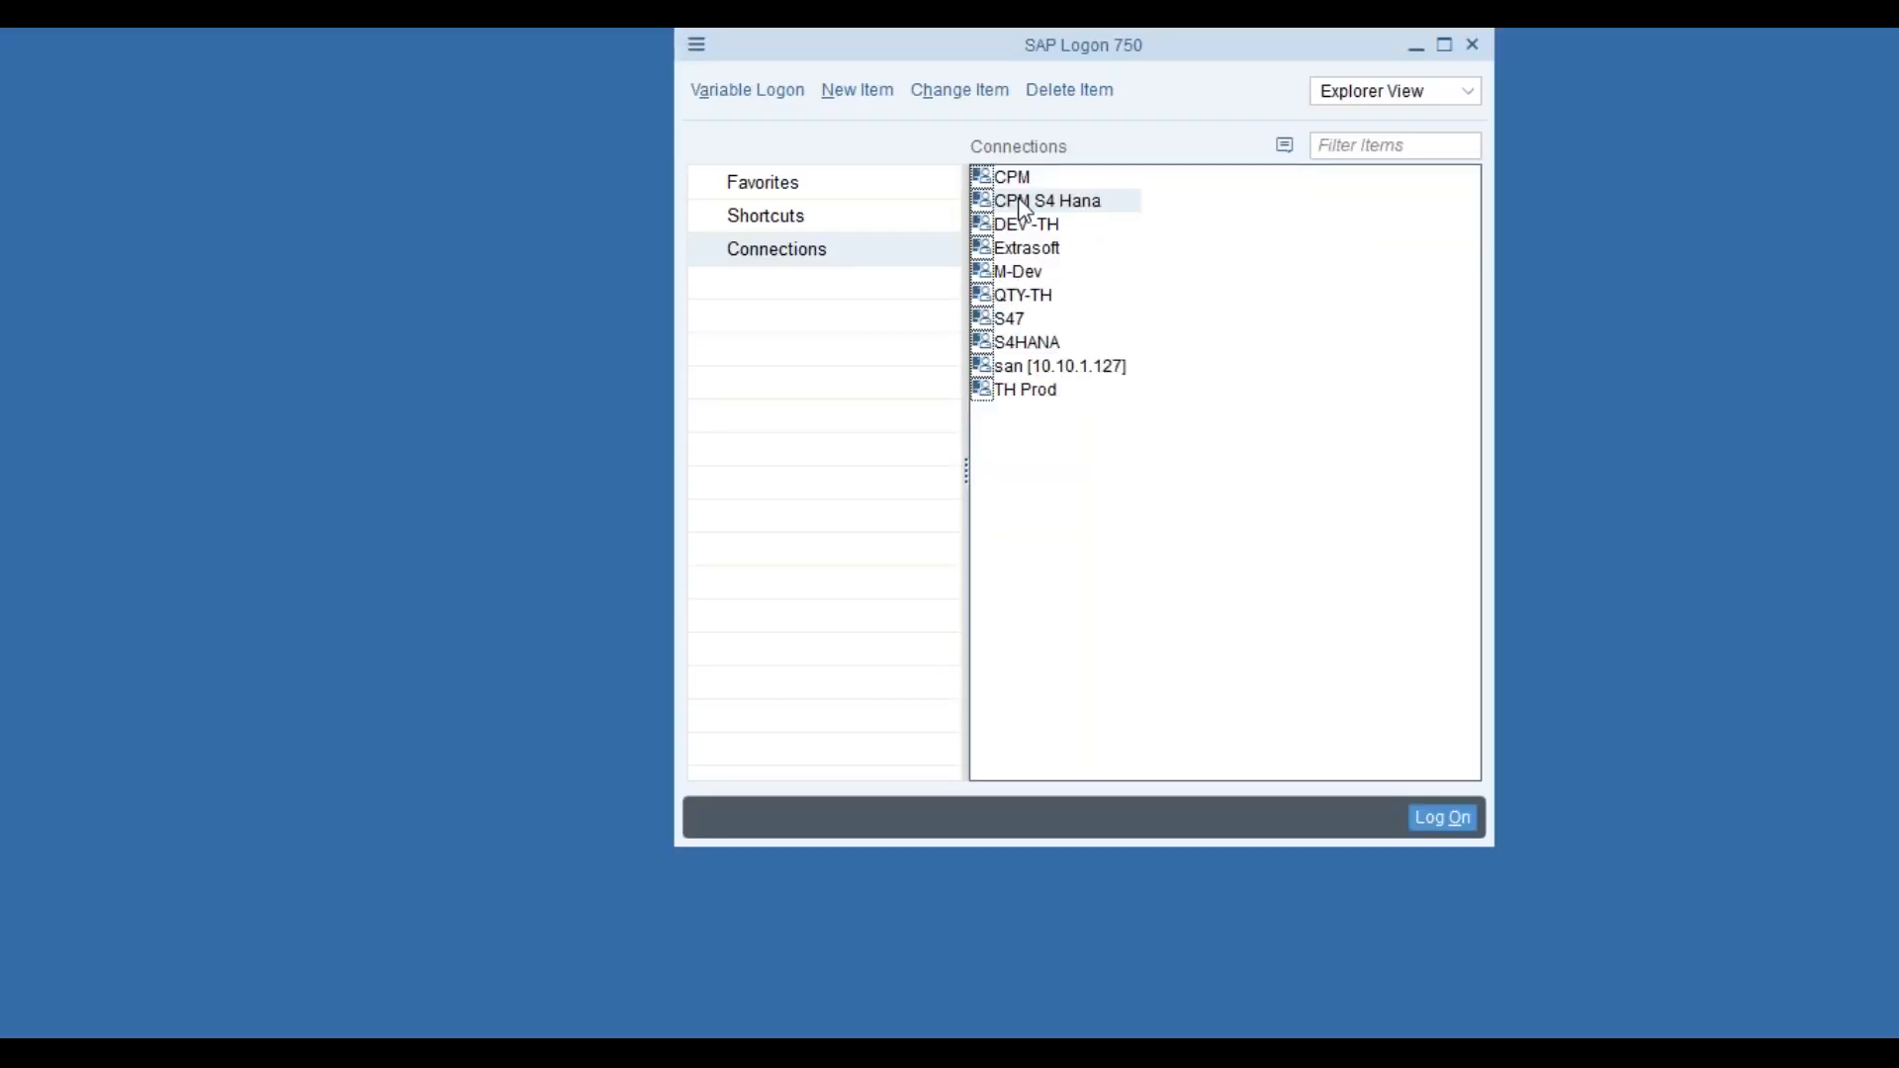
# Step: Log on to CPM S4 Hana with the saved user and password, then run CJ20N
pyautogui.doubleClick(1024, 211)
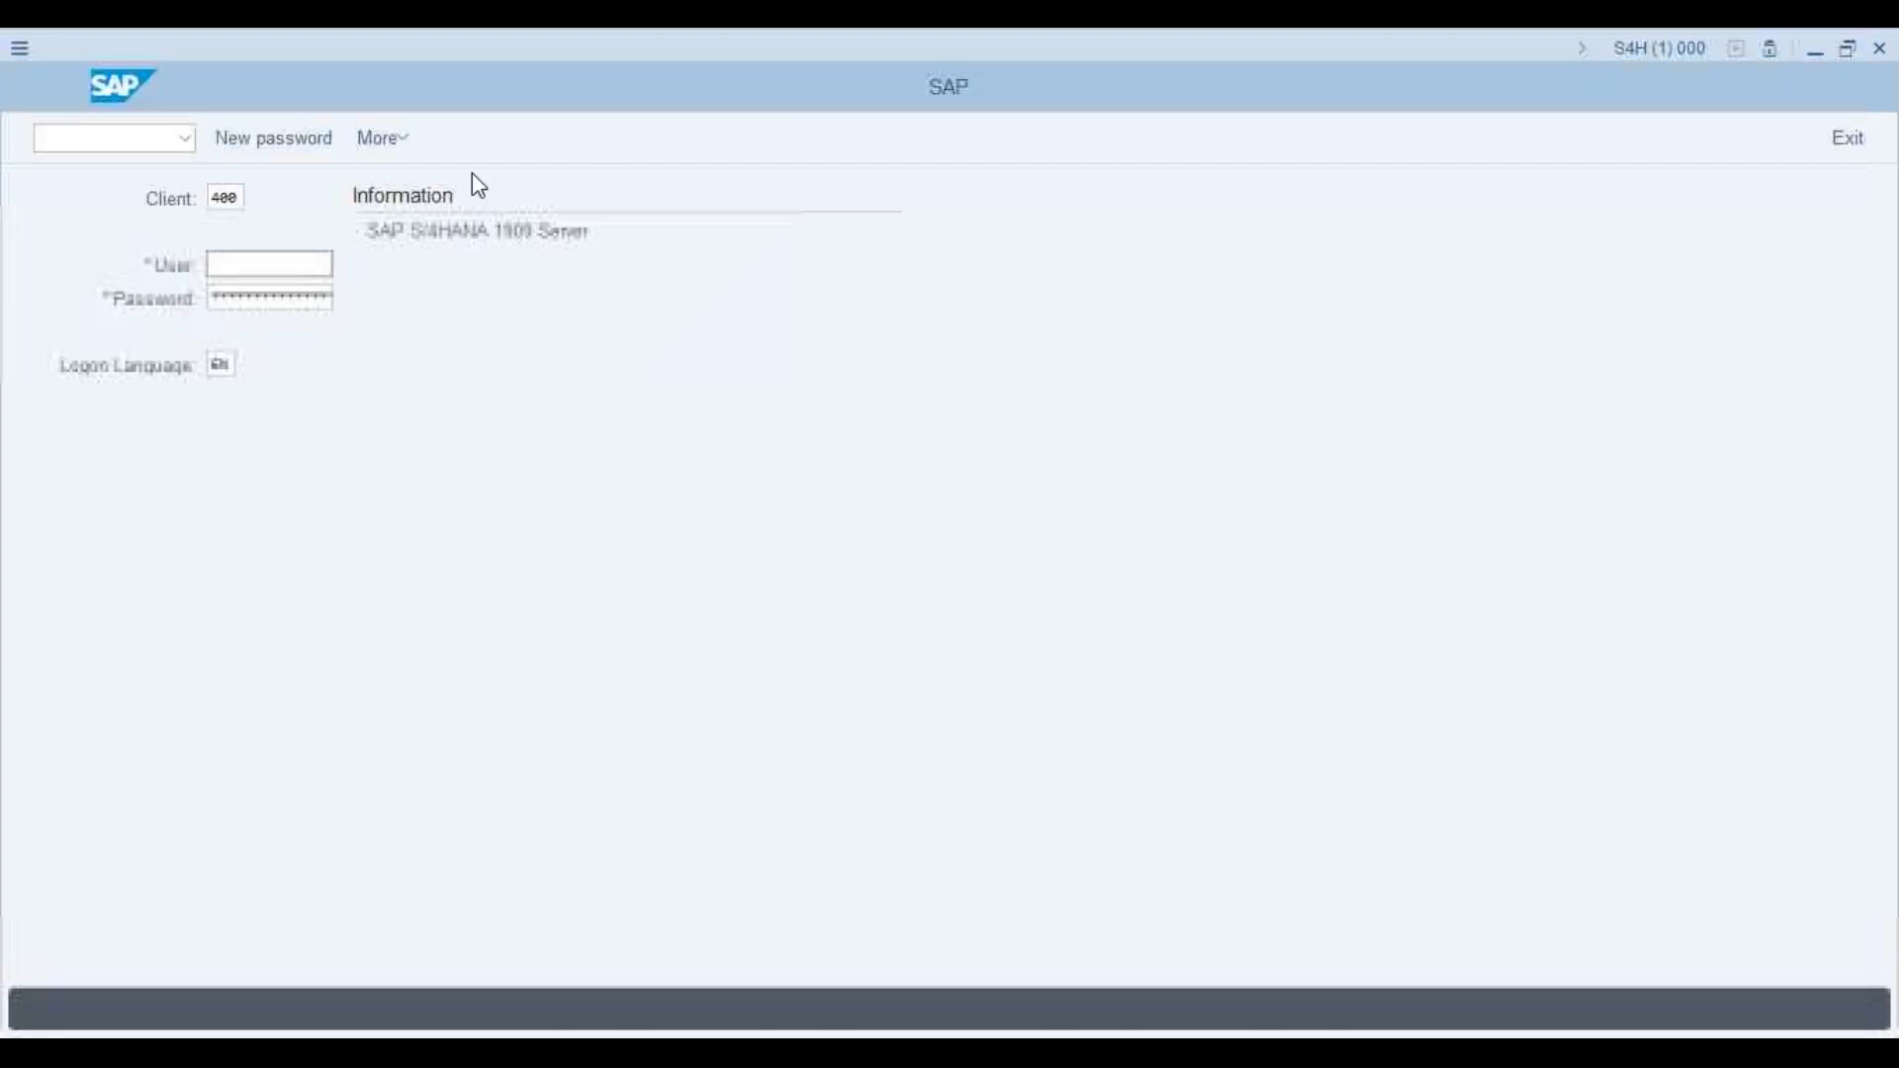
pyautogui.click(259, 295)
pyautogui.press('Tab')
pyautogui.write('****')
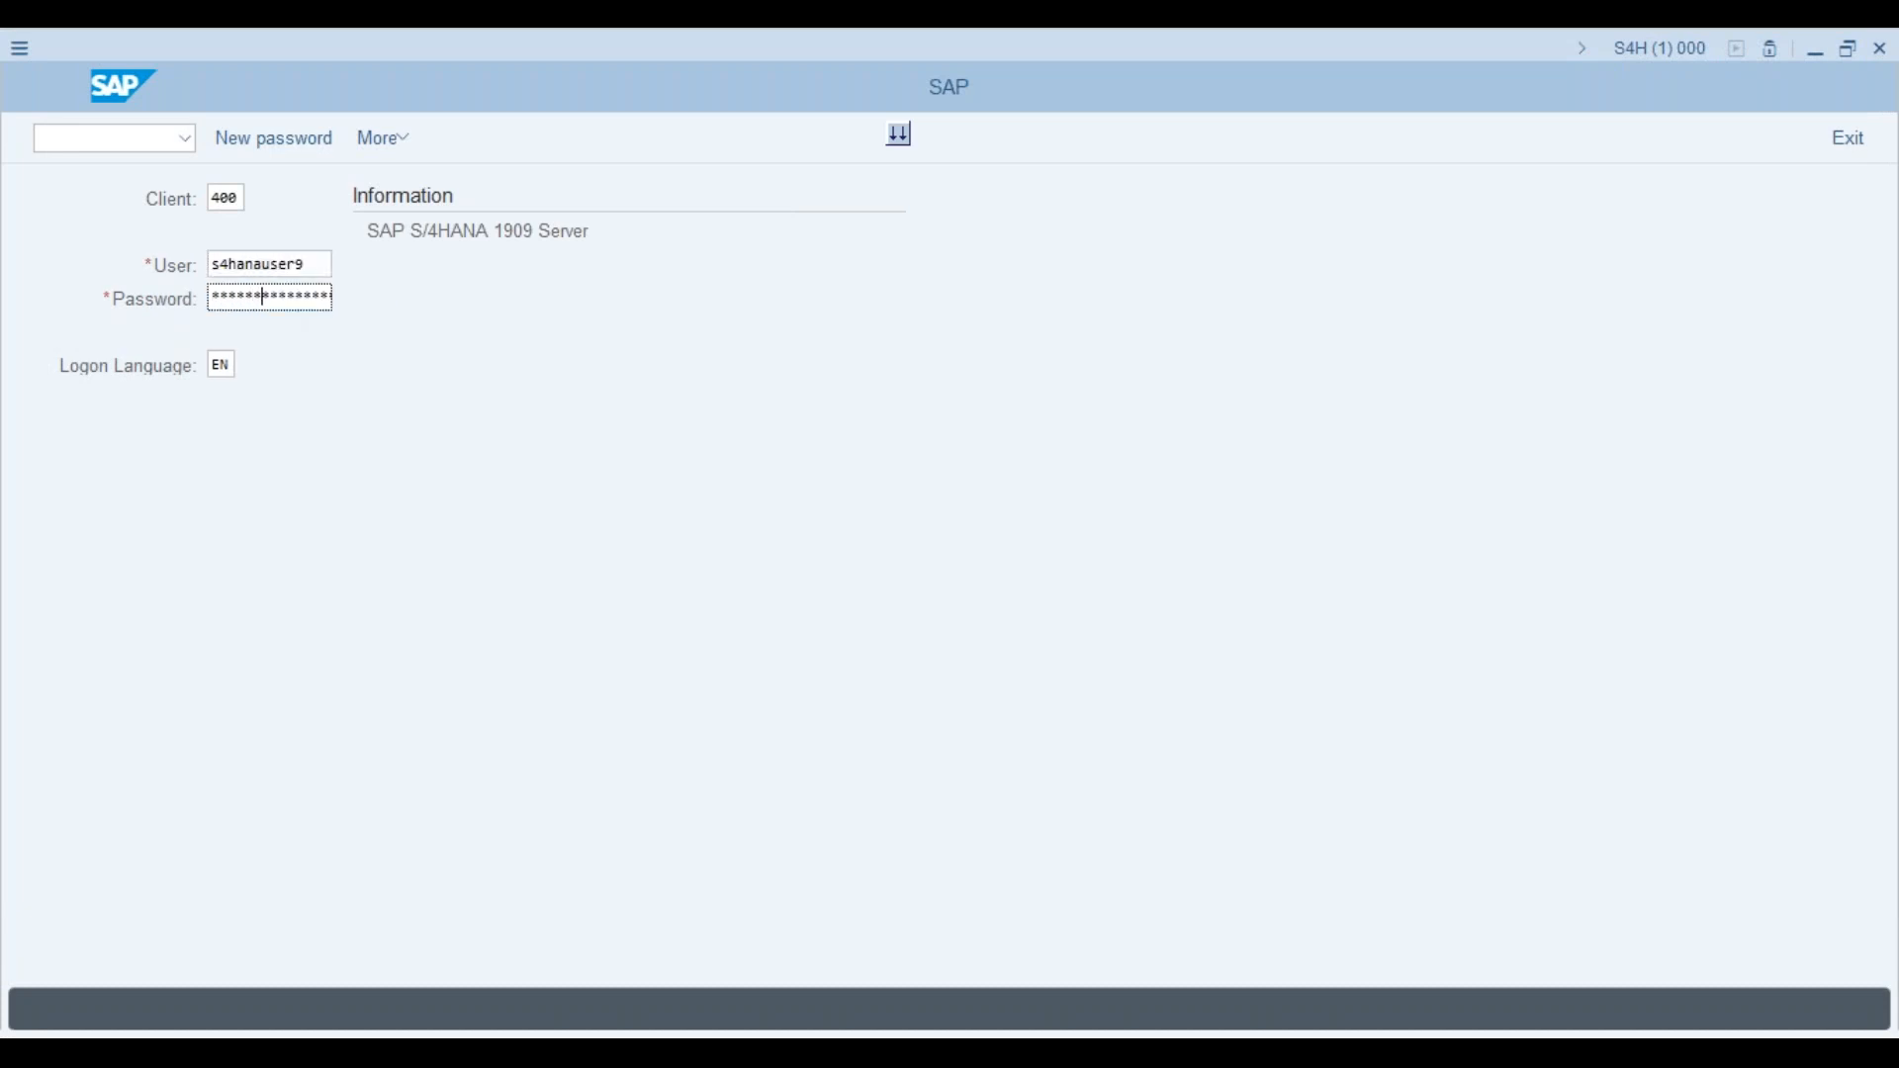
pyautogui.press('Return')
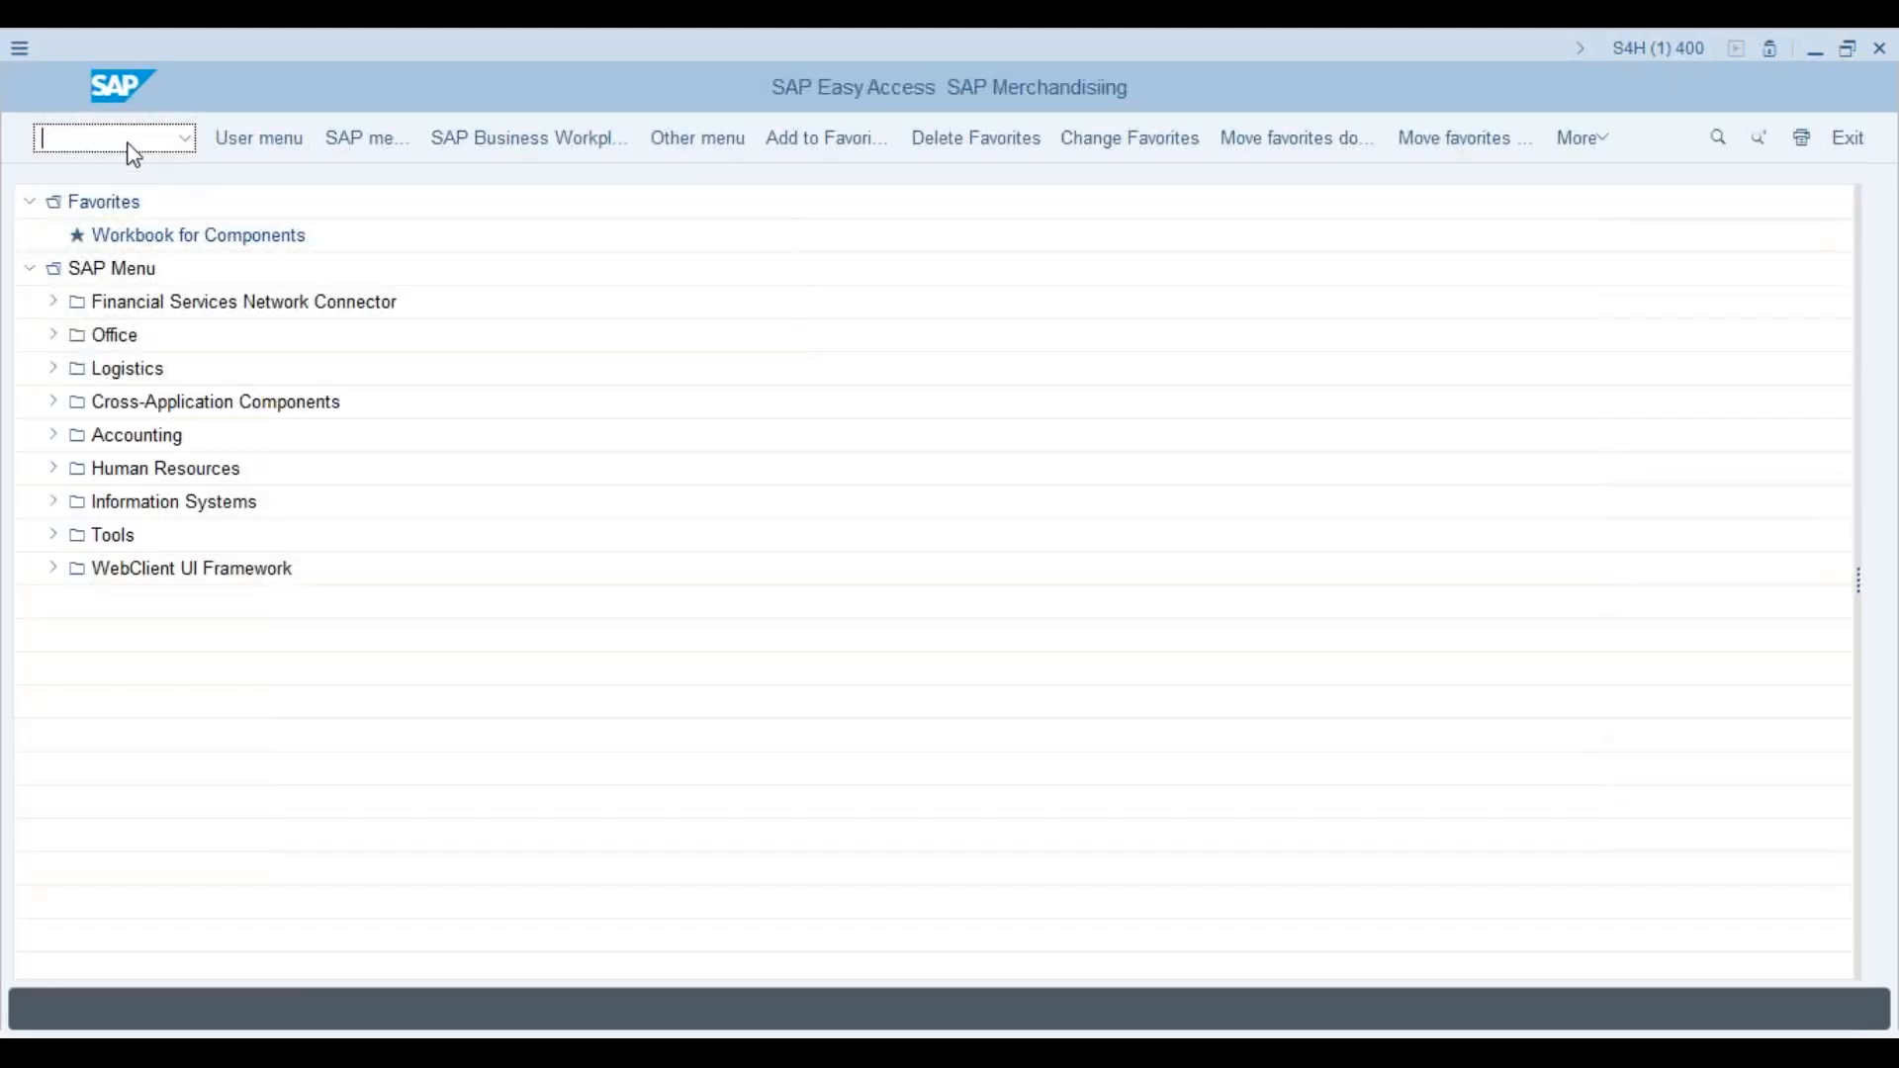
pyautogui.write('cj20n')
pyautogui.press('Return')
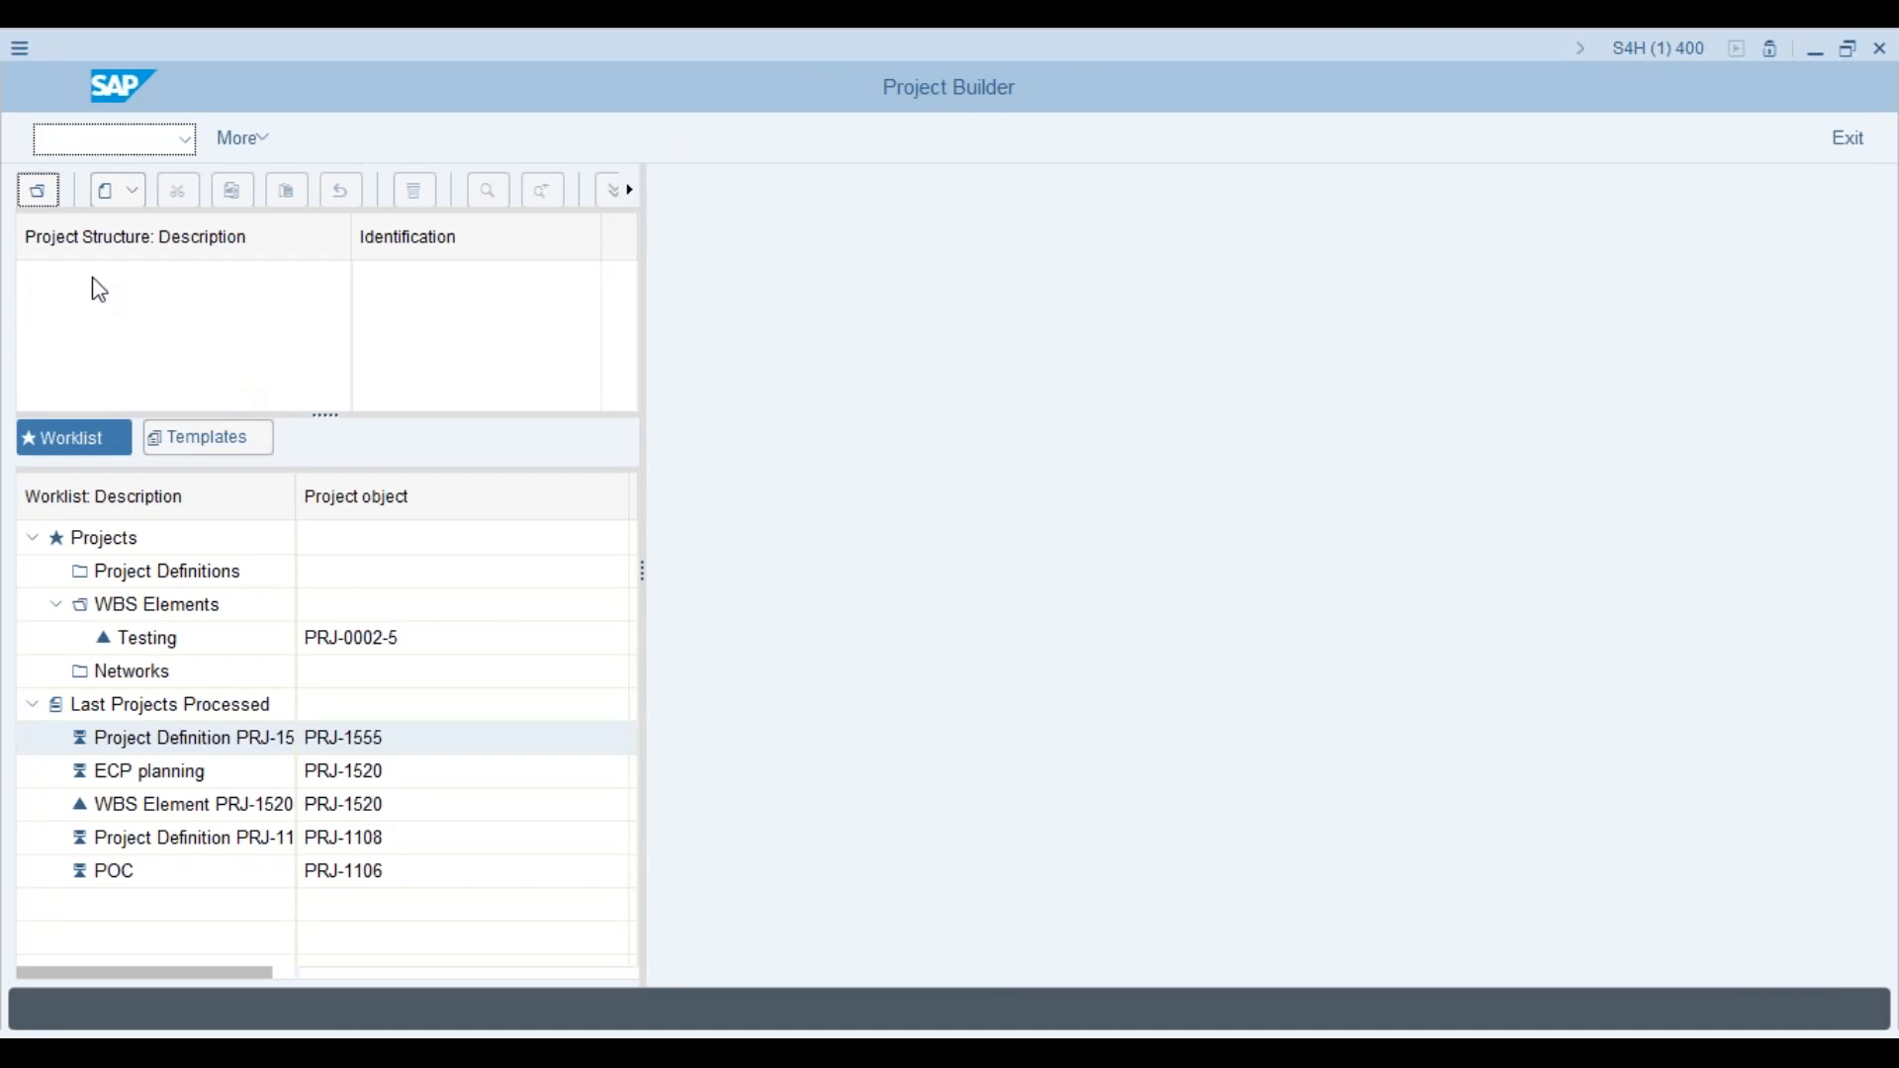
# Step: Start a new project, reusing PrjK from the history as the project definition
pyautogui.click(118, 190)
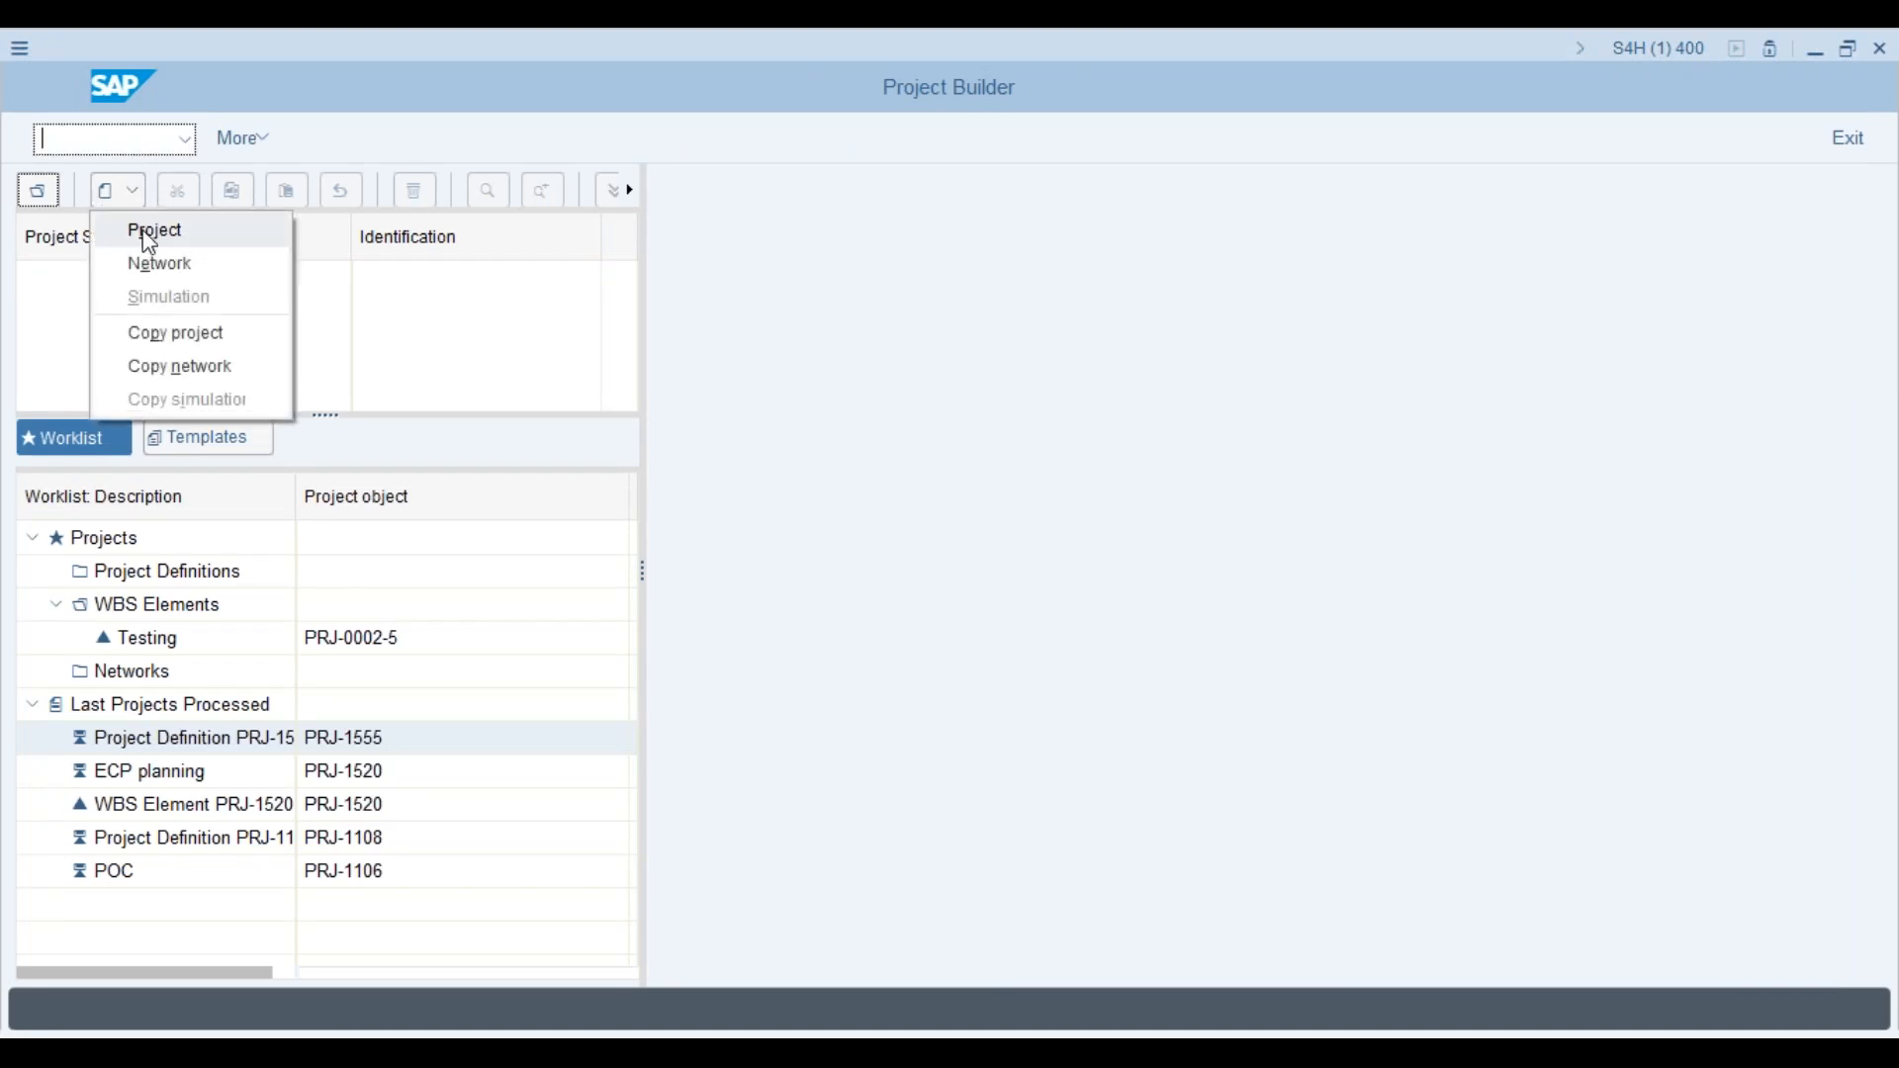
pyautogui.click(151, 241)
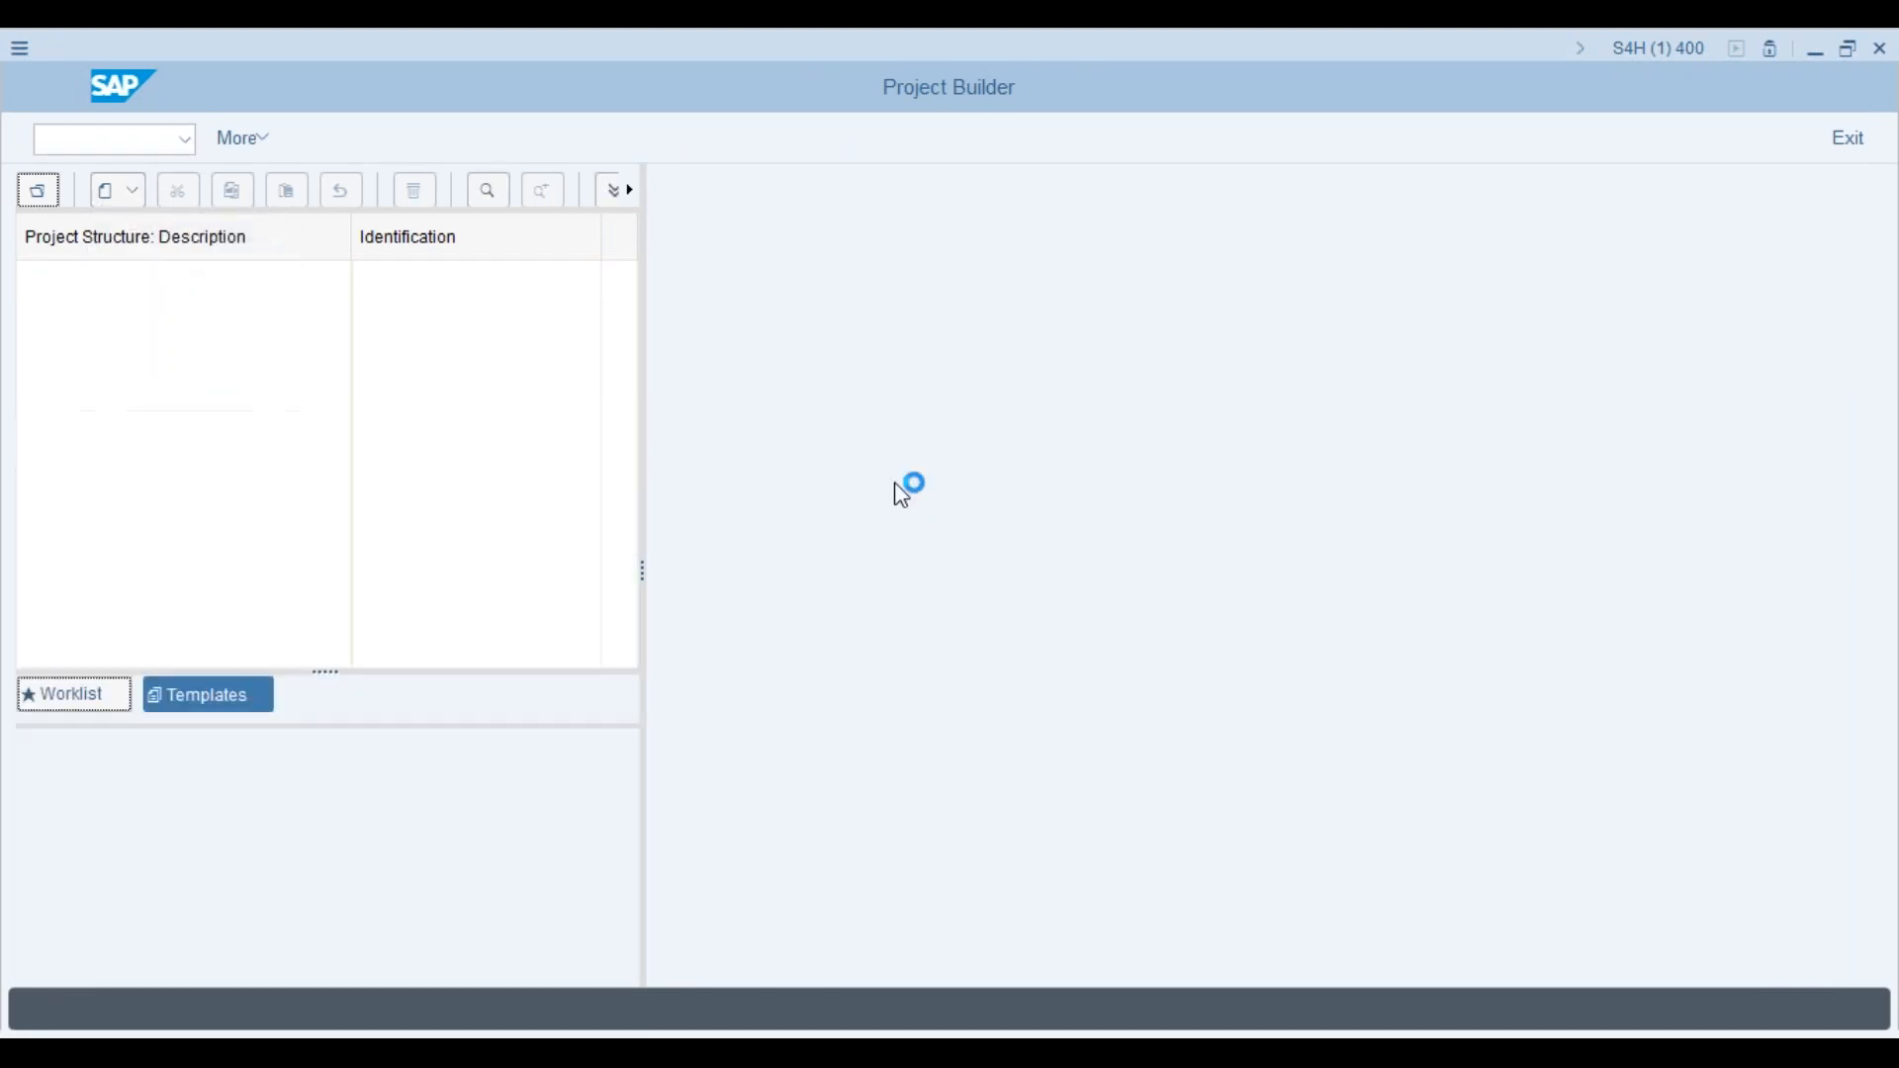
pyautogui.click(1004, 233)
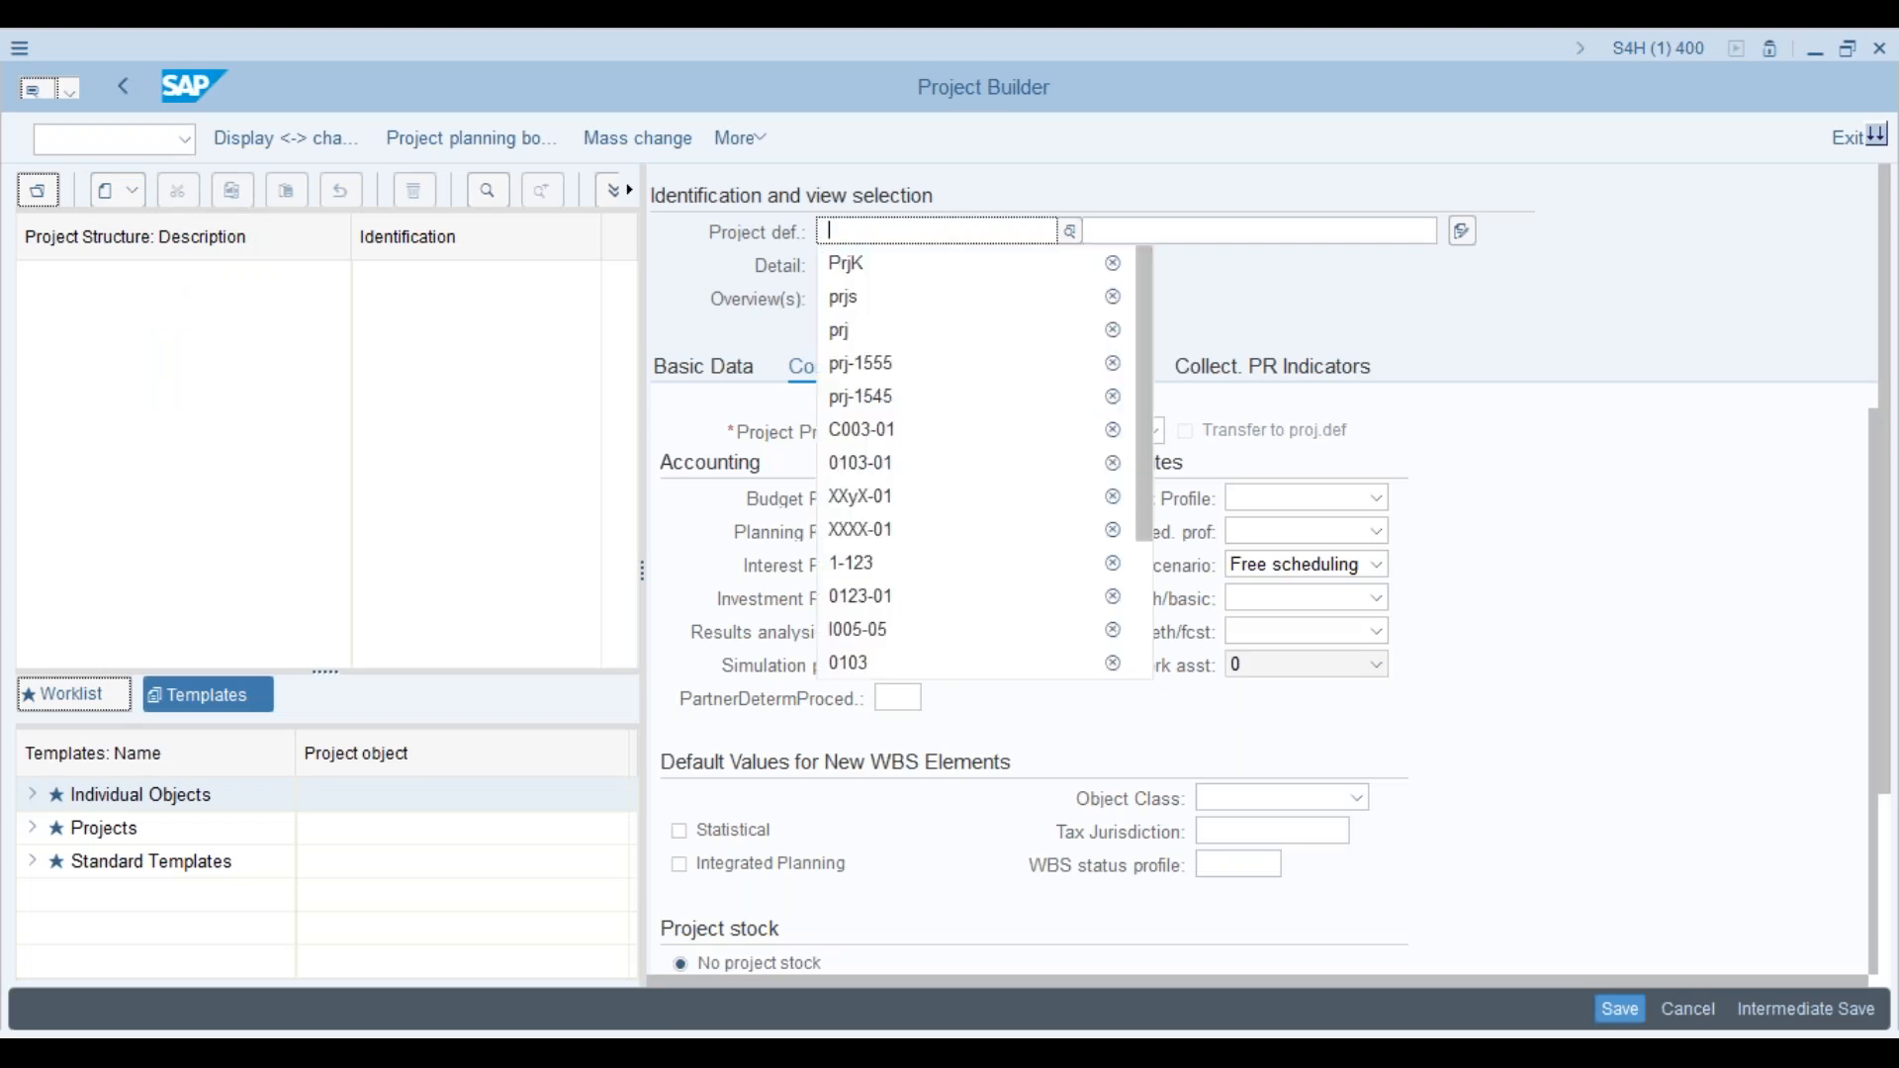
pyautogui.click(997, 265)
pyautogui.click(1133, 230)
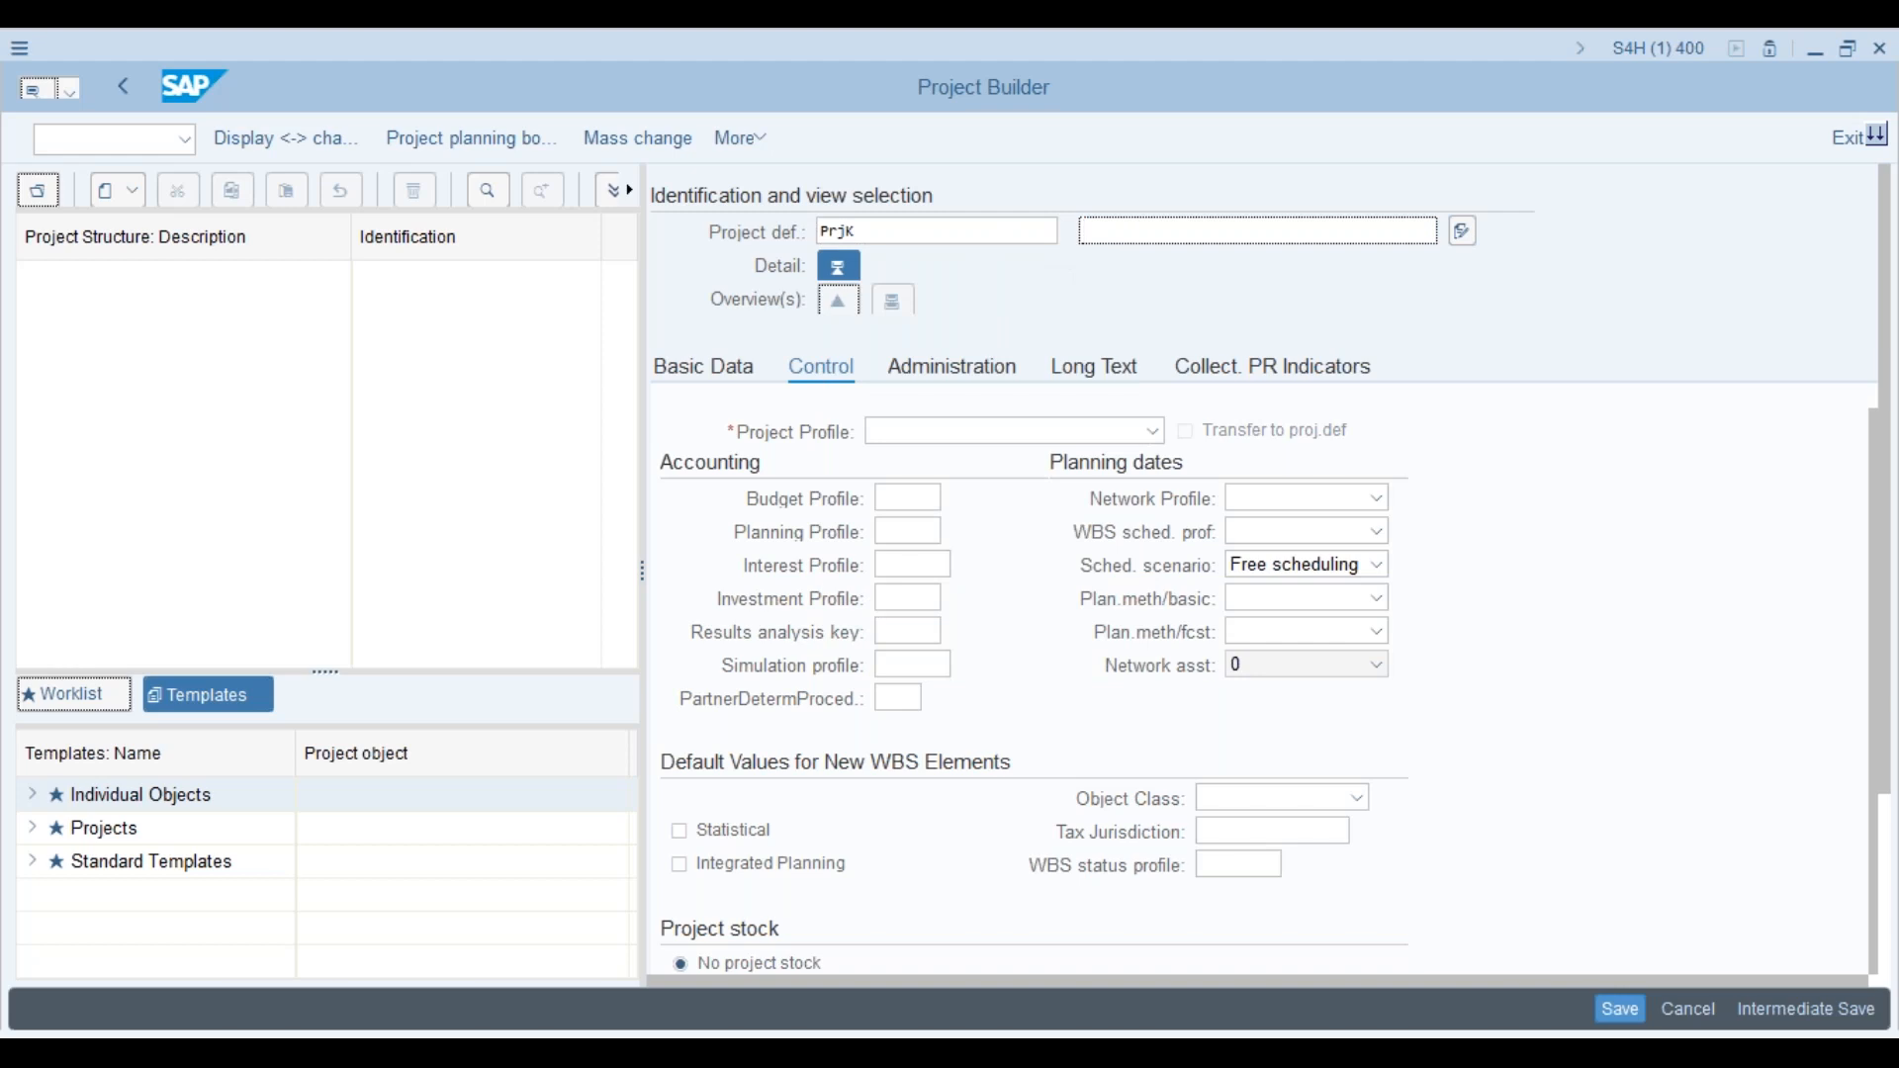
# Step: Assign the ZPS1 Std Testing profile and change the project definition to 123456
pyautogui.click(1154, 431)
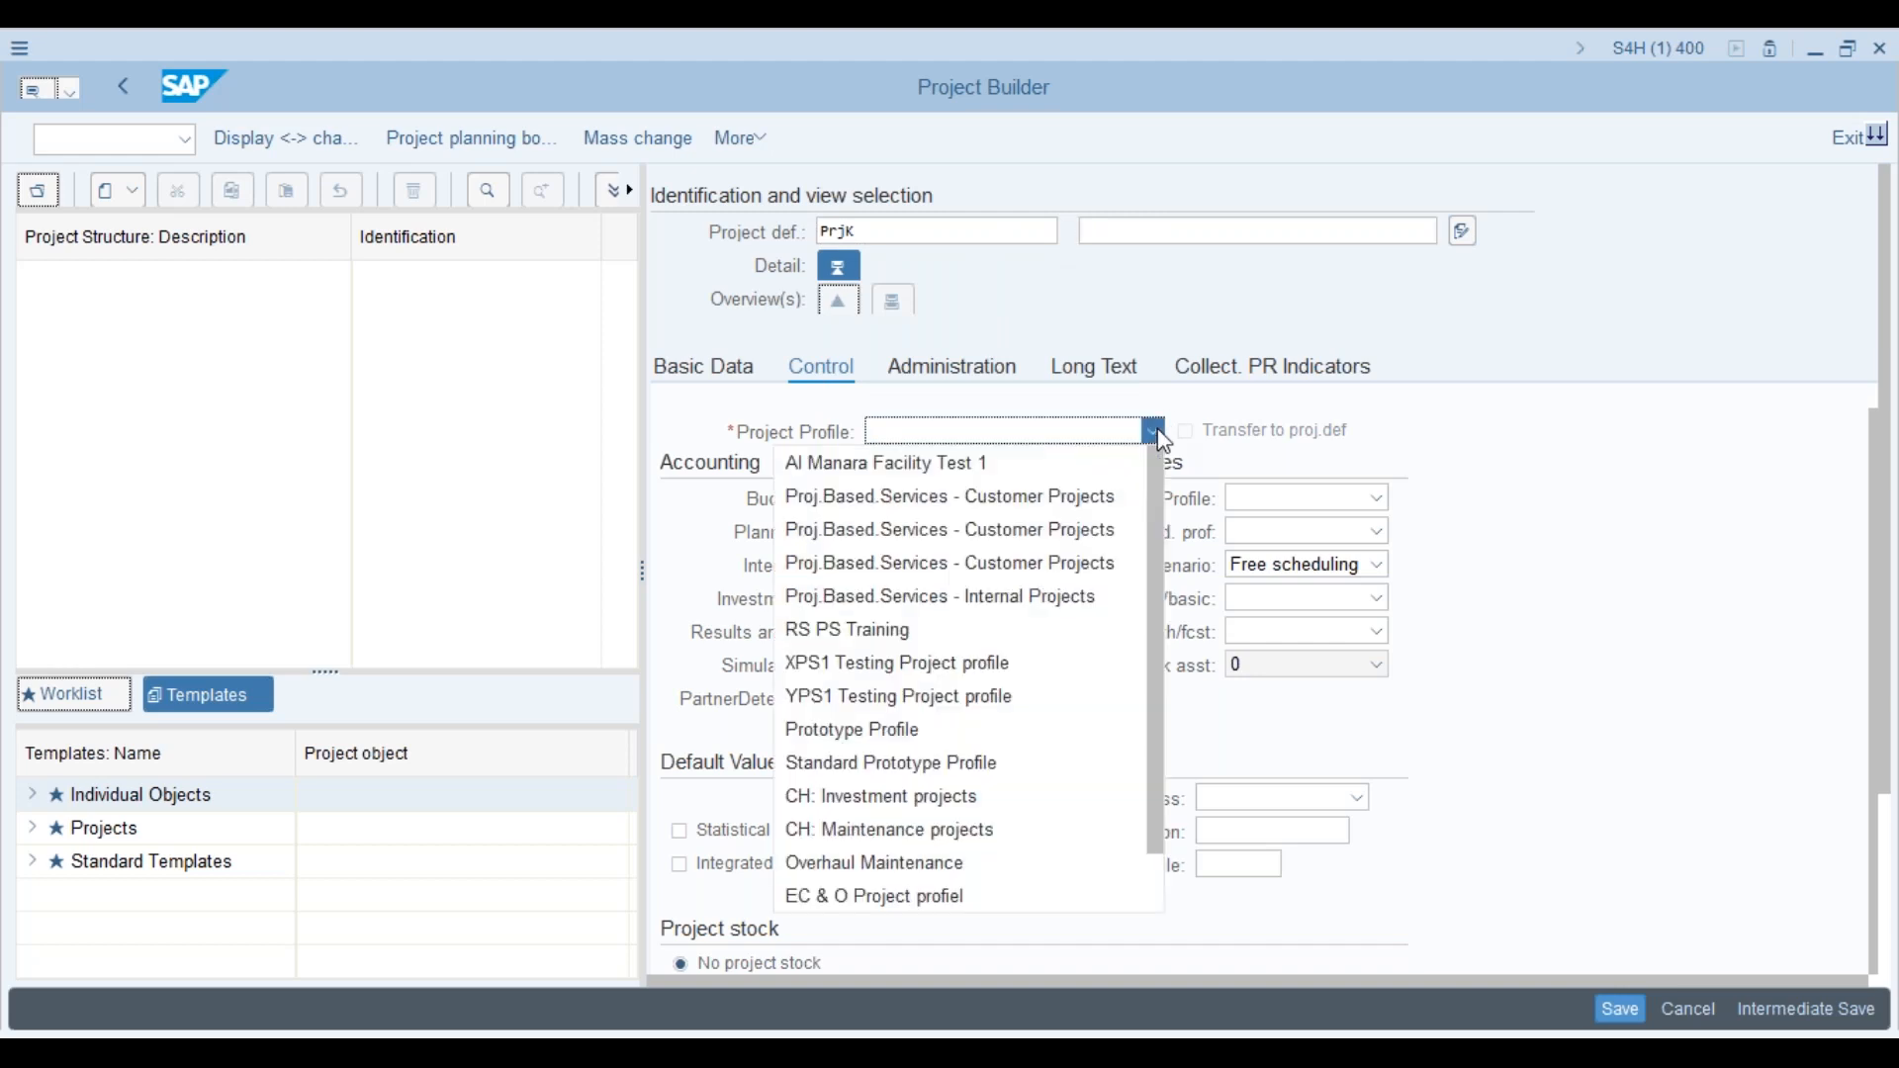
pyautogui.scroll(-1, 1128, 643)
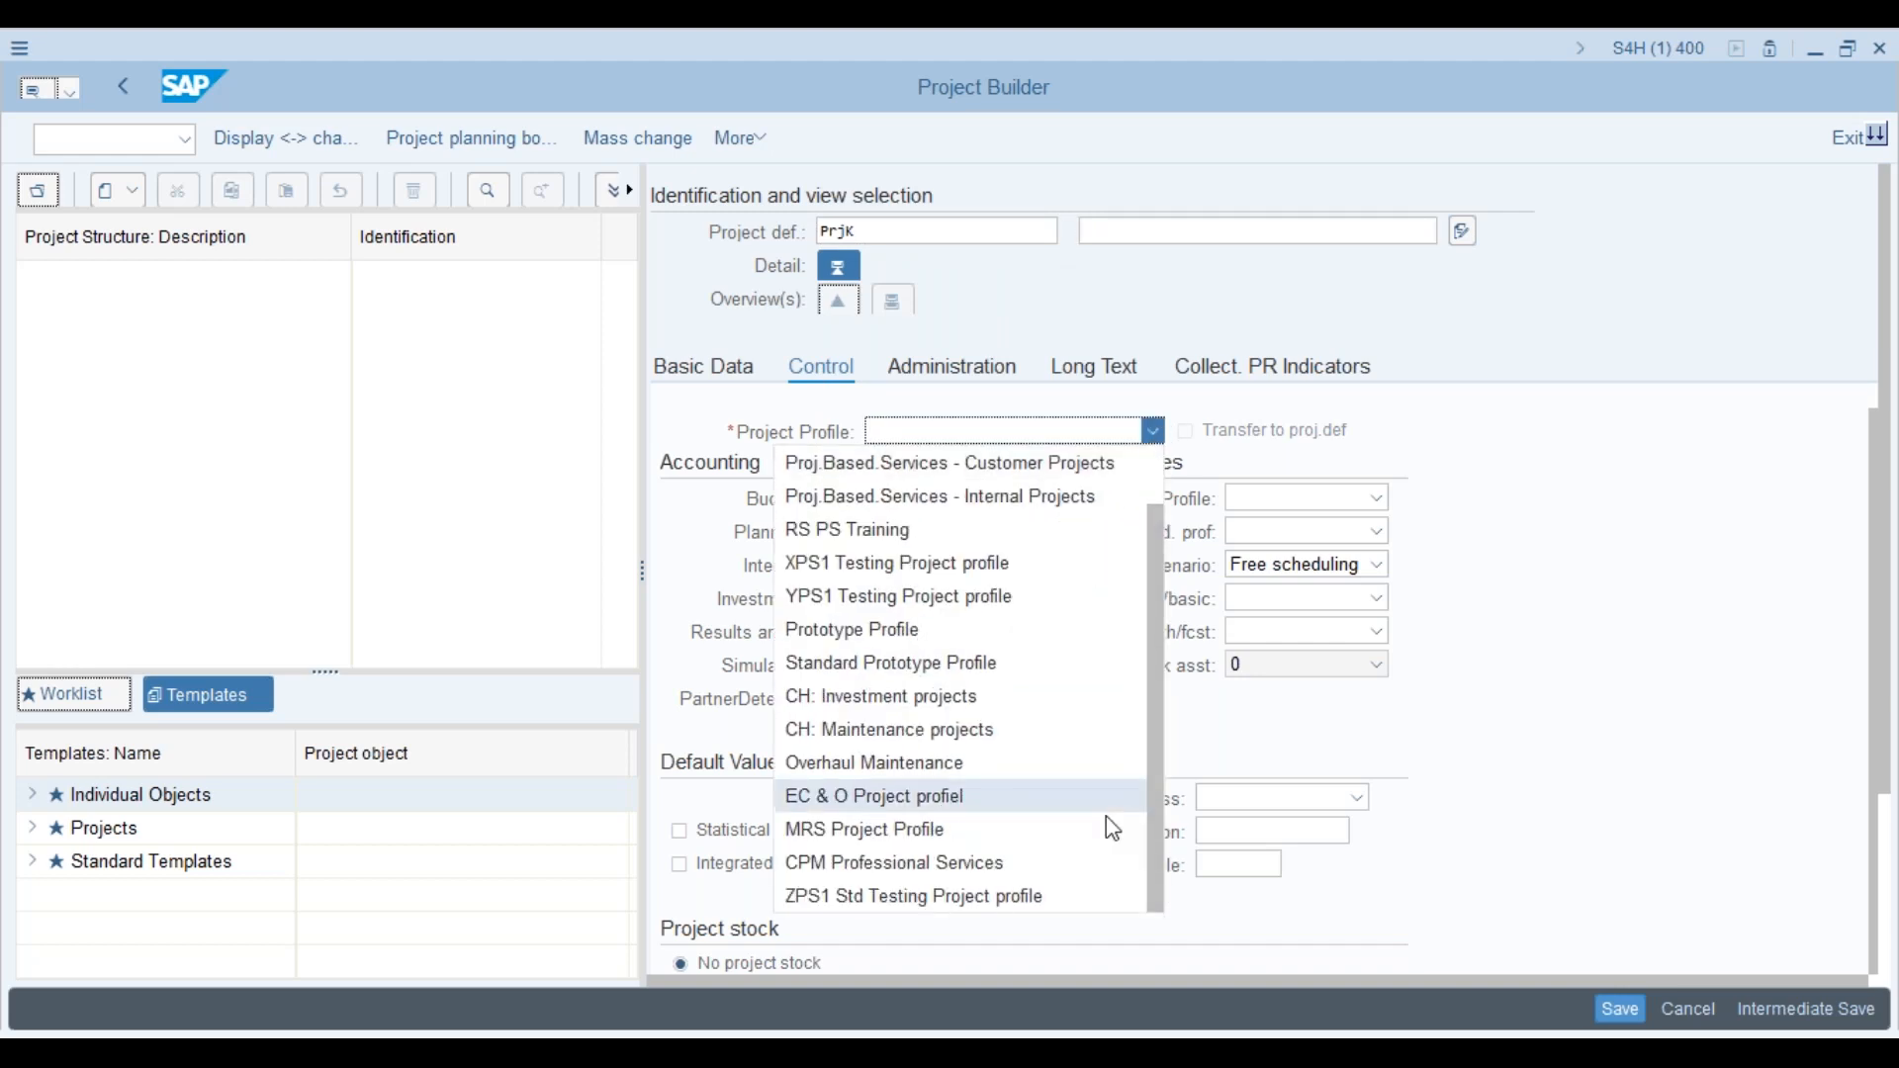
pyautogui.click(1008, 896)
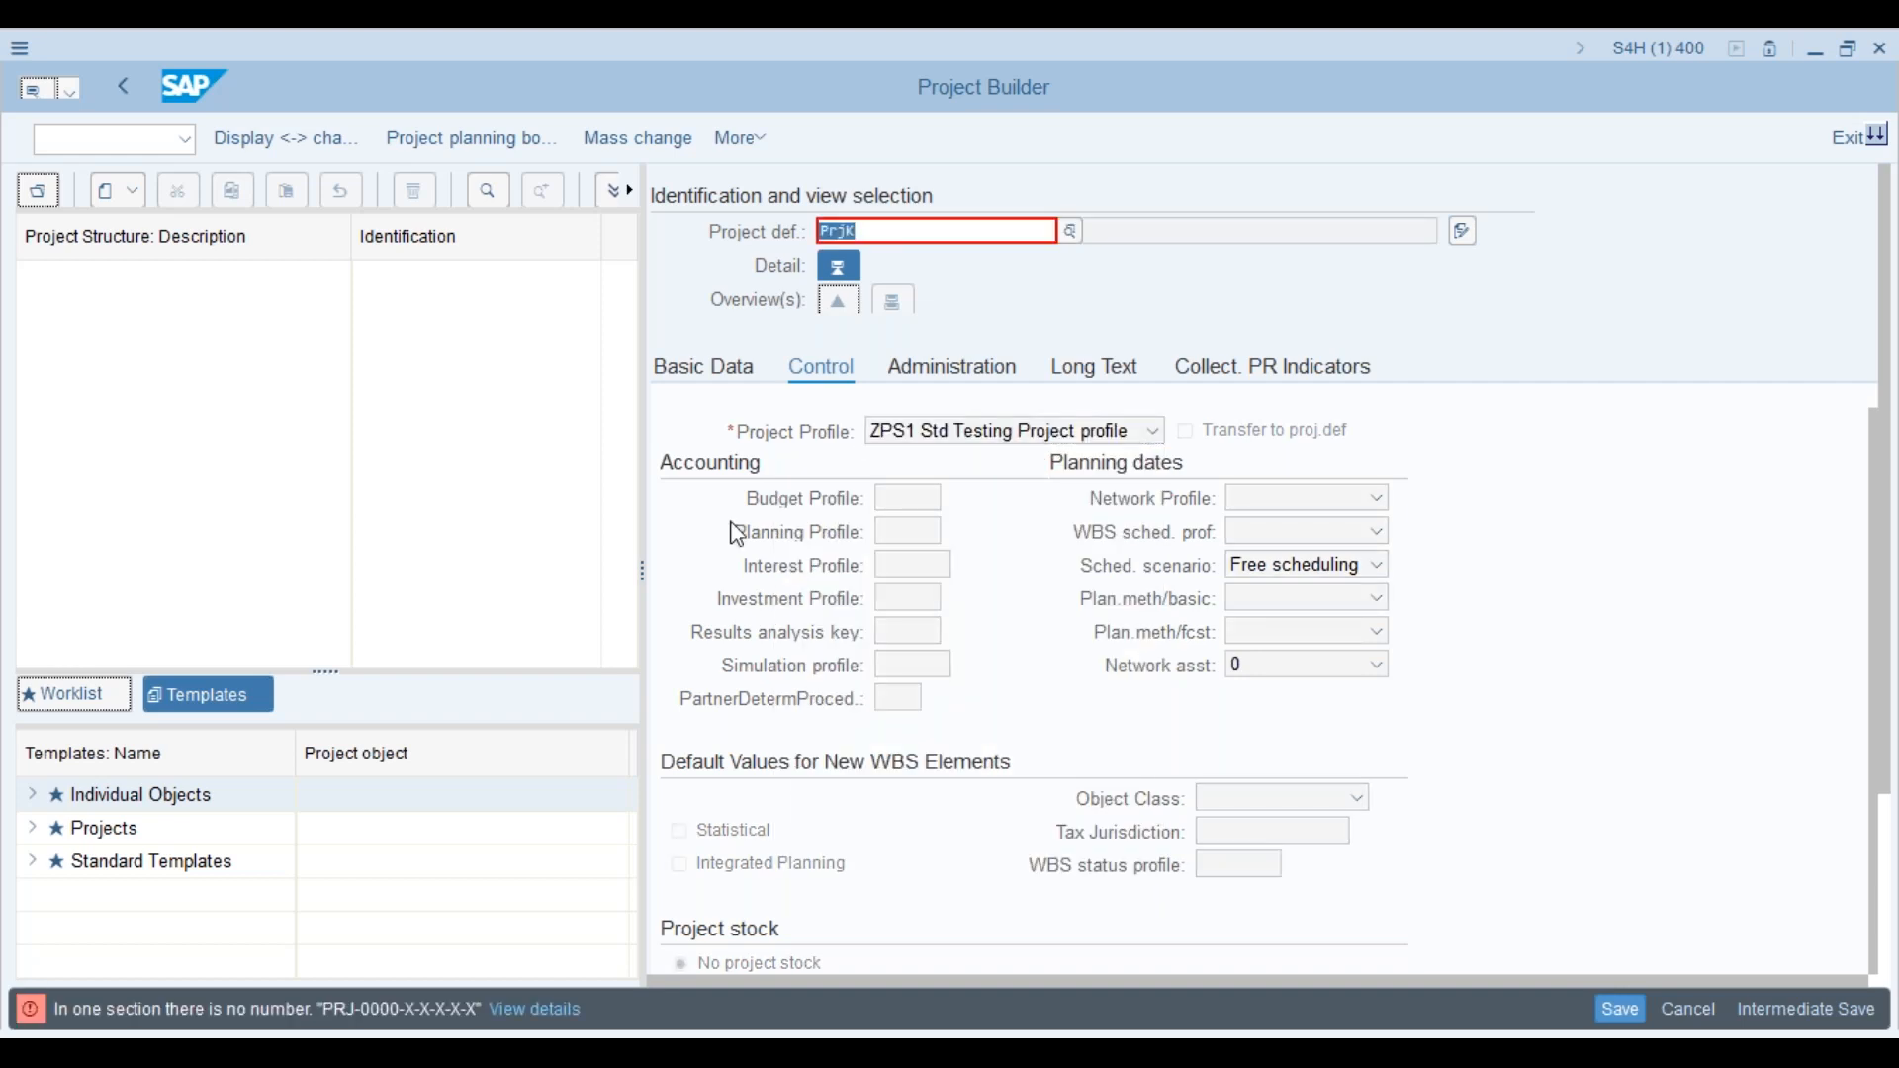
pyautogui.write('123456')
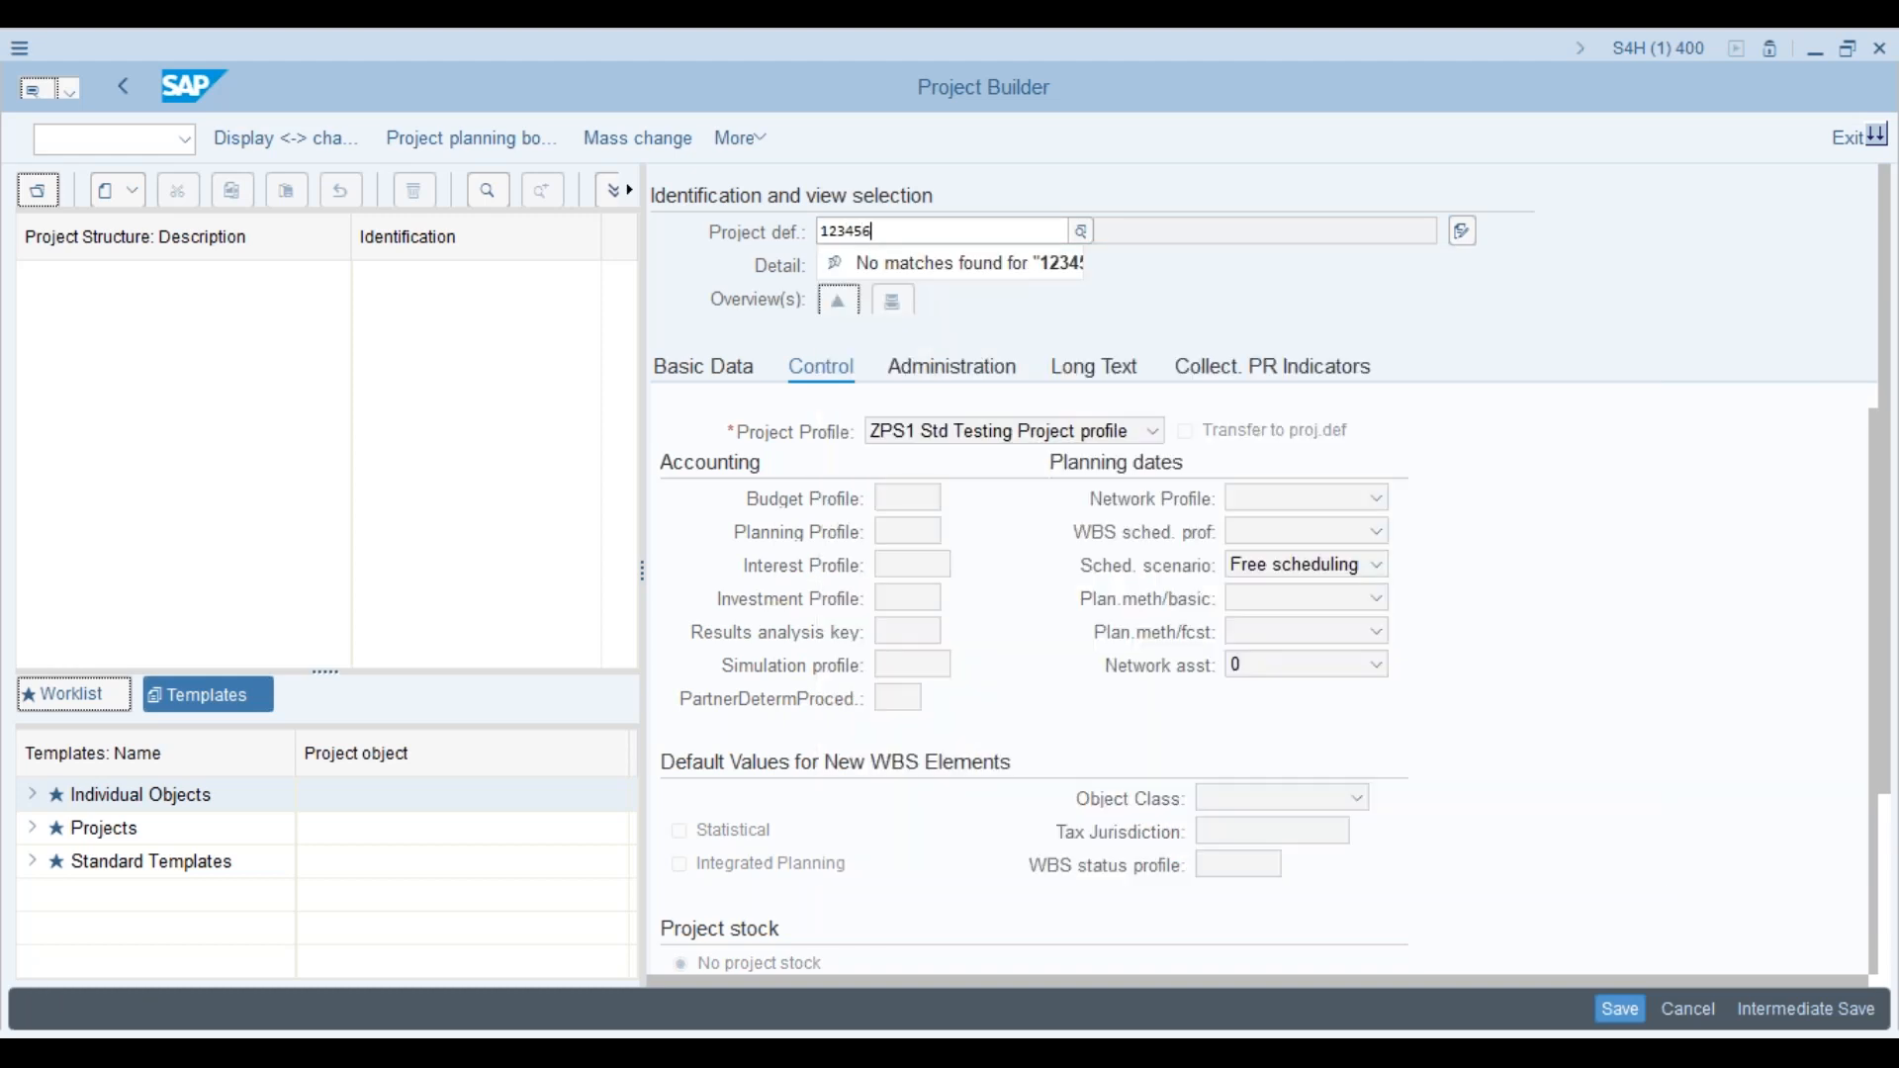
pyautogui.press('Return')
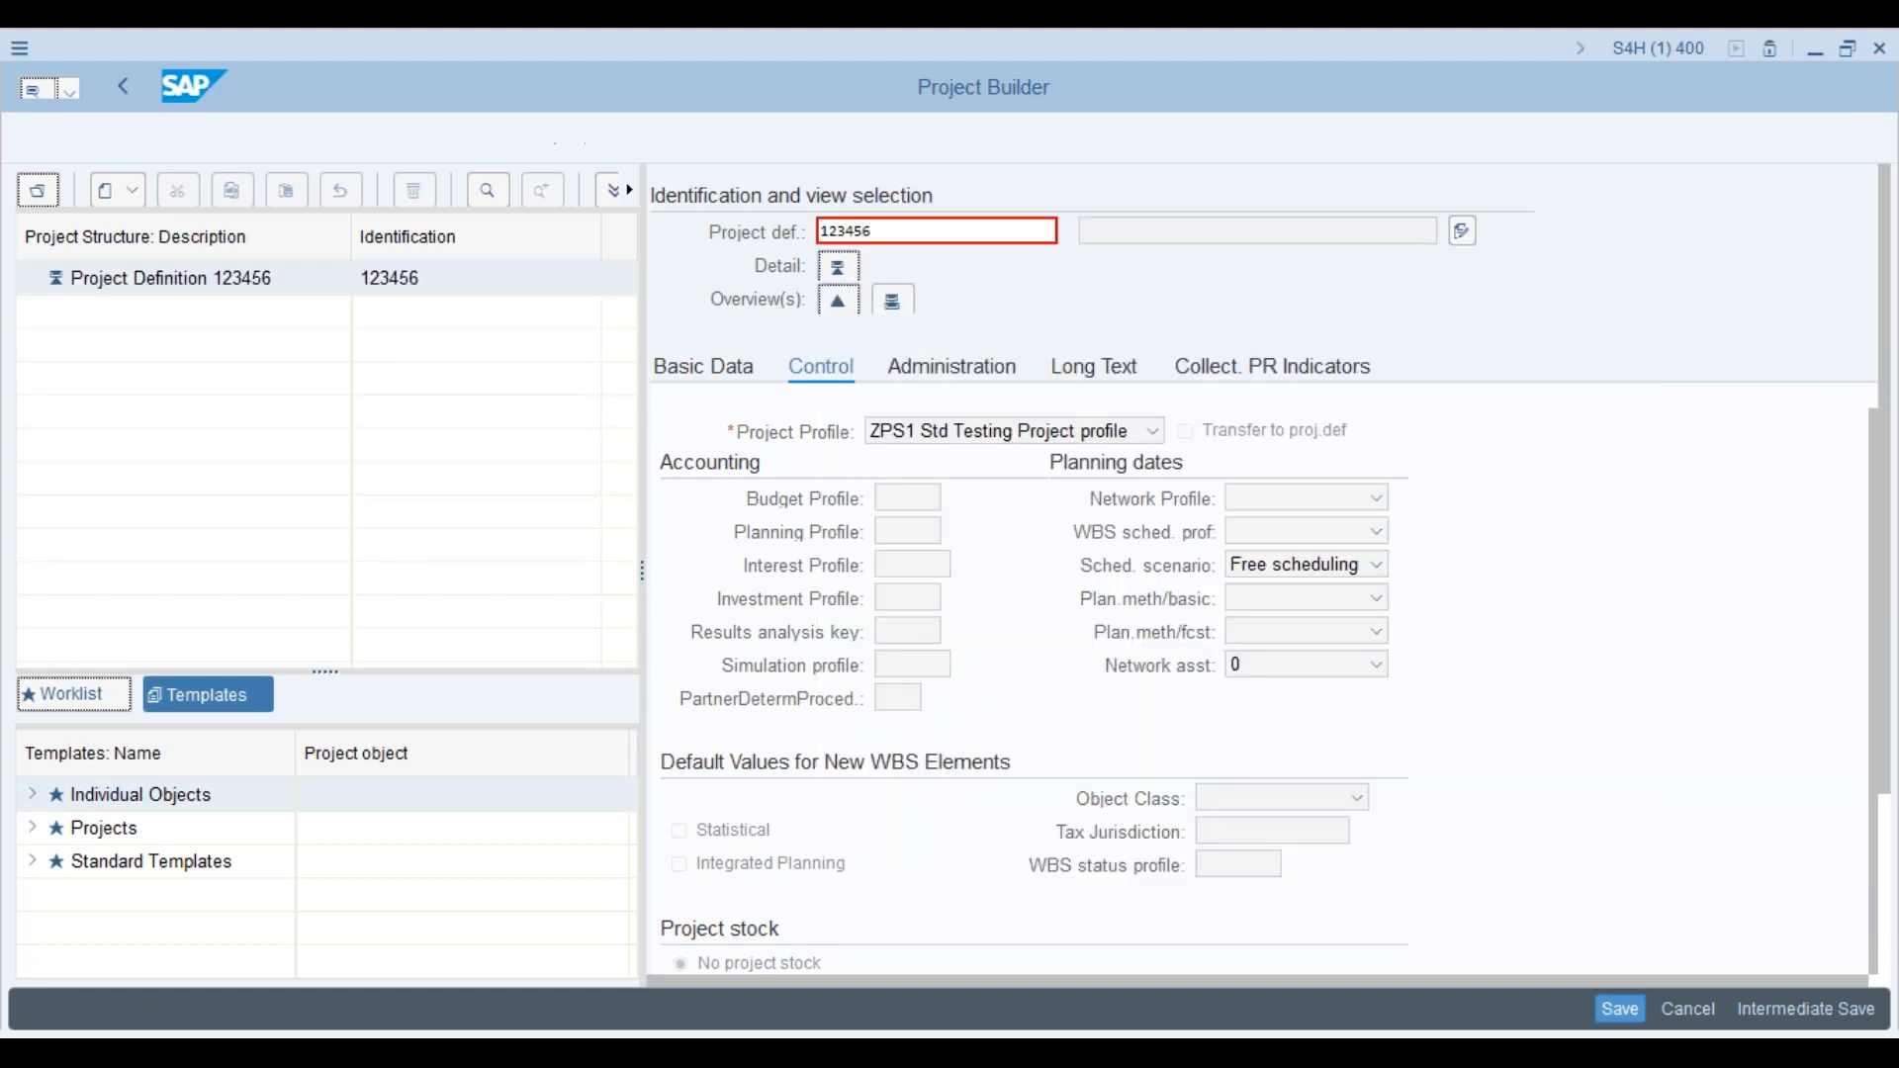
pyautogui.click(871, 231)
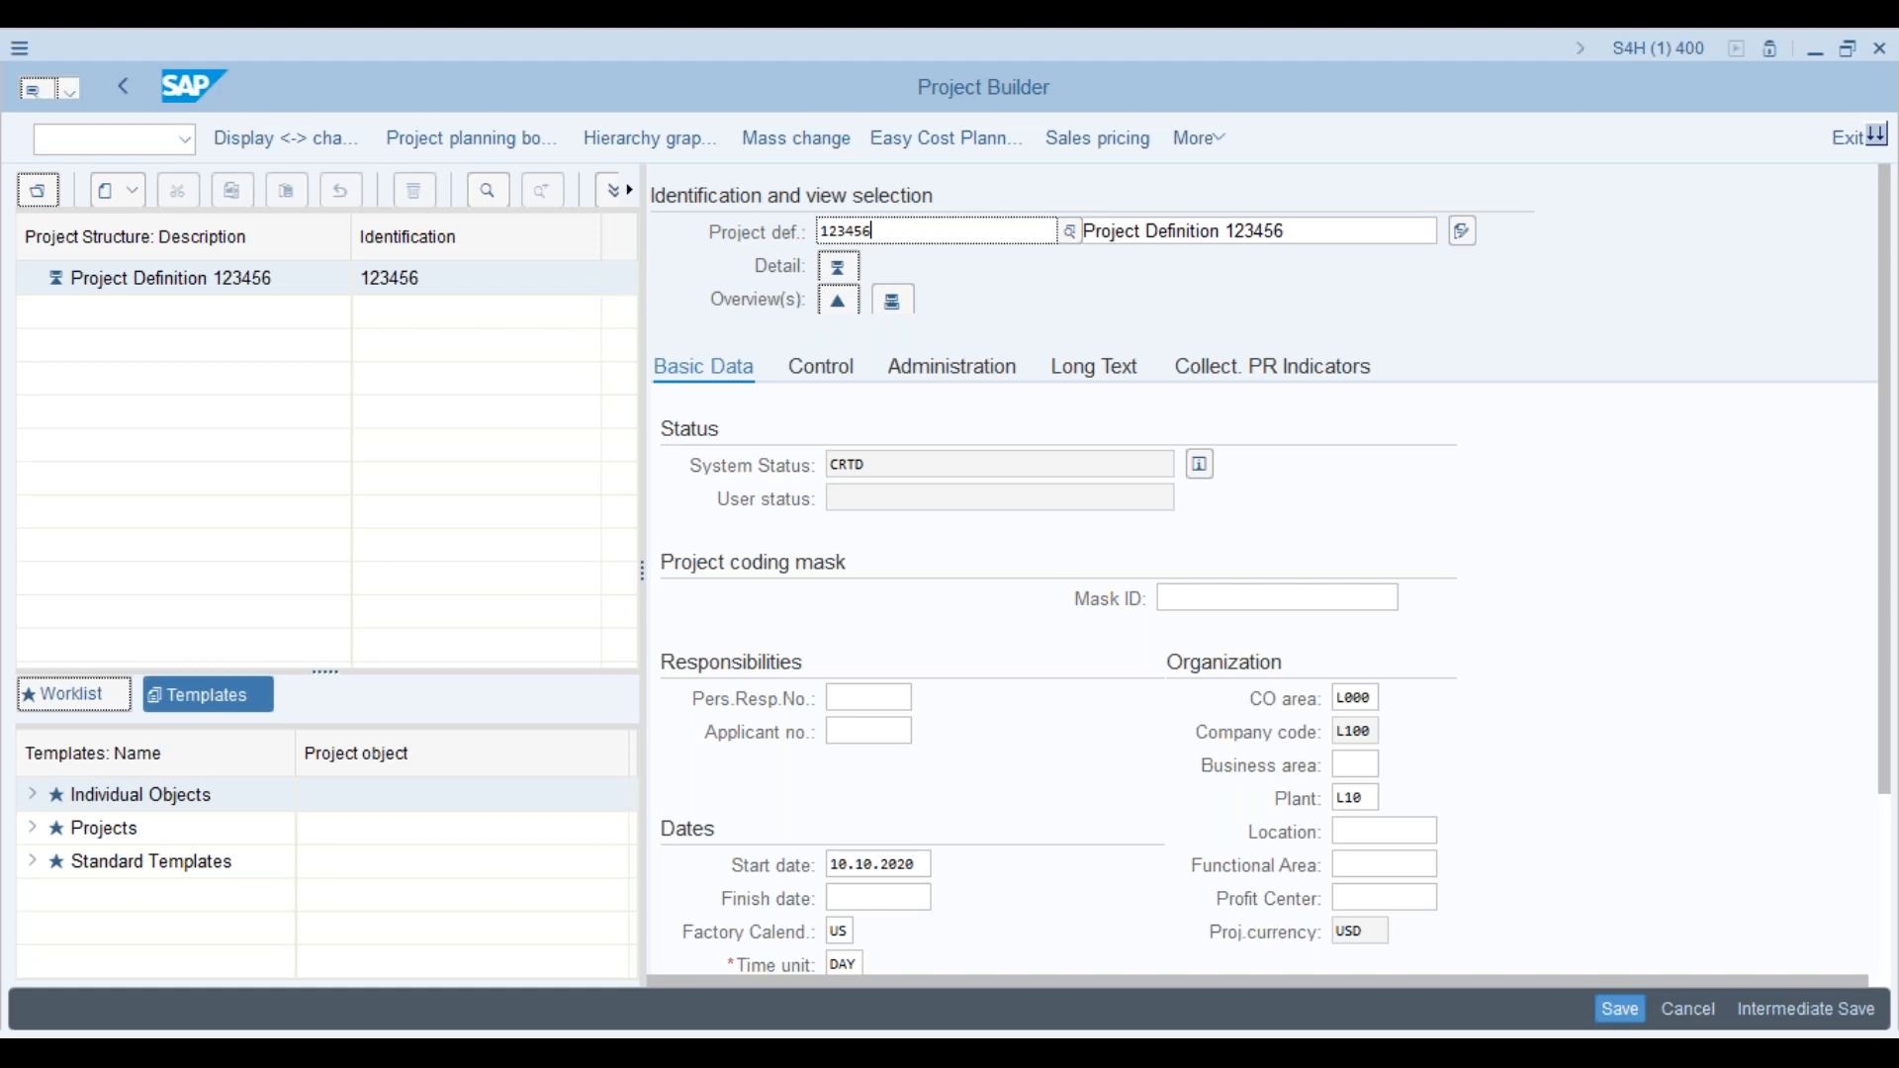
# Step: Return to the Project Builder window and begin entering a command in the command field
pyautogui.hotkey('alt', 'Tab')
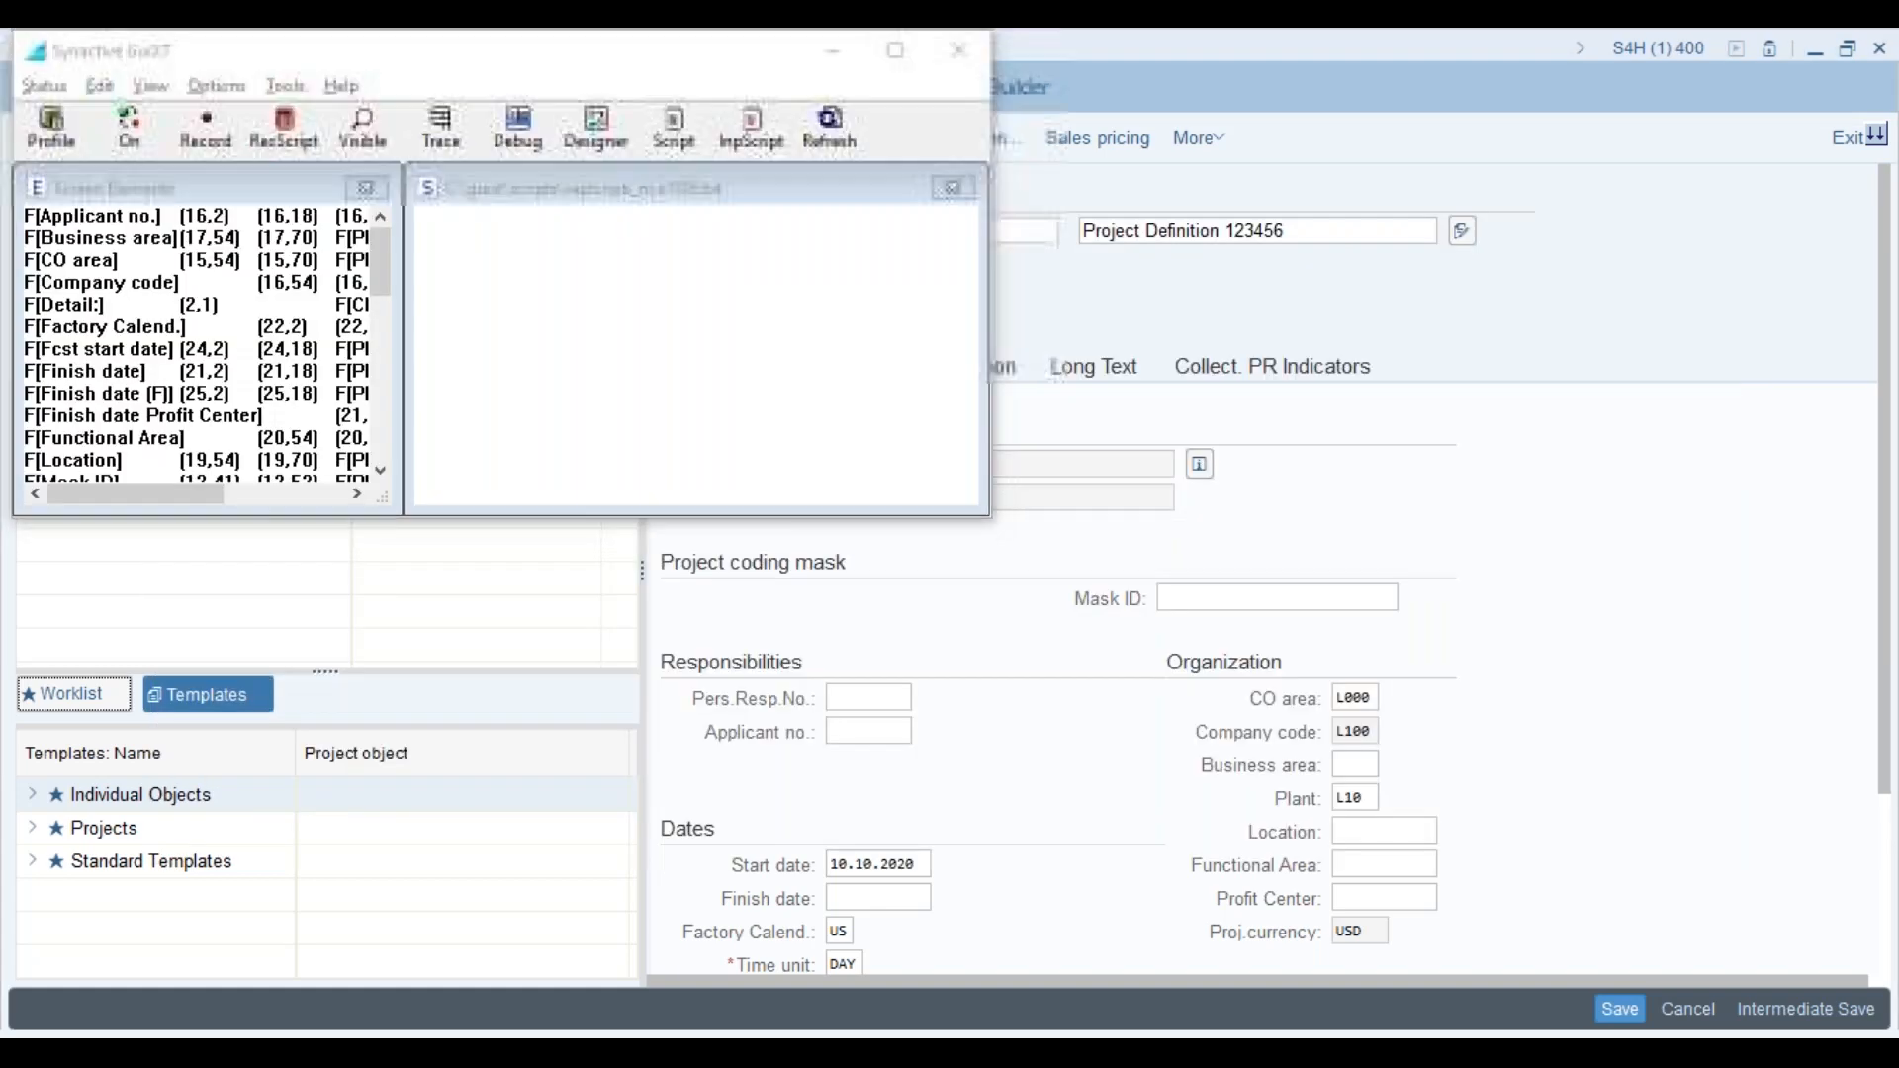
pyautogui.hotkey('alt', 'Tab')
pyautogui.click(513, 1054)
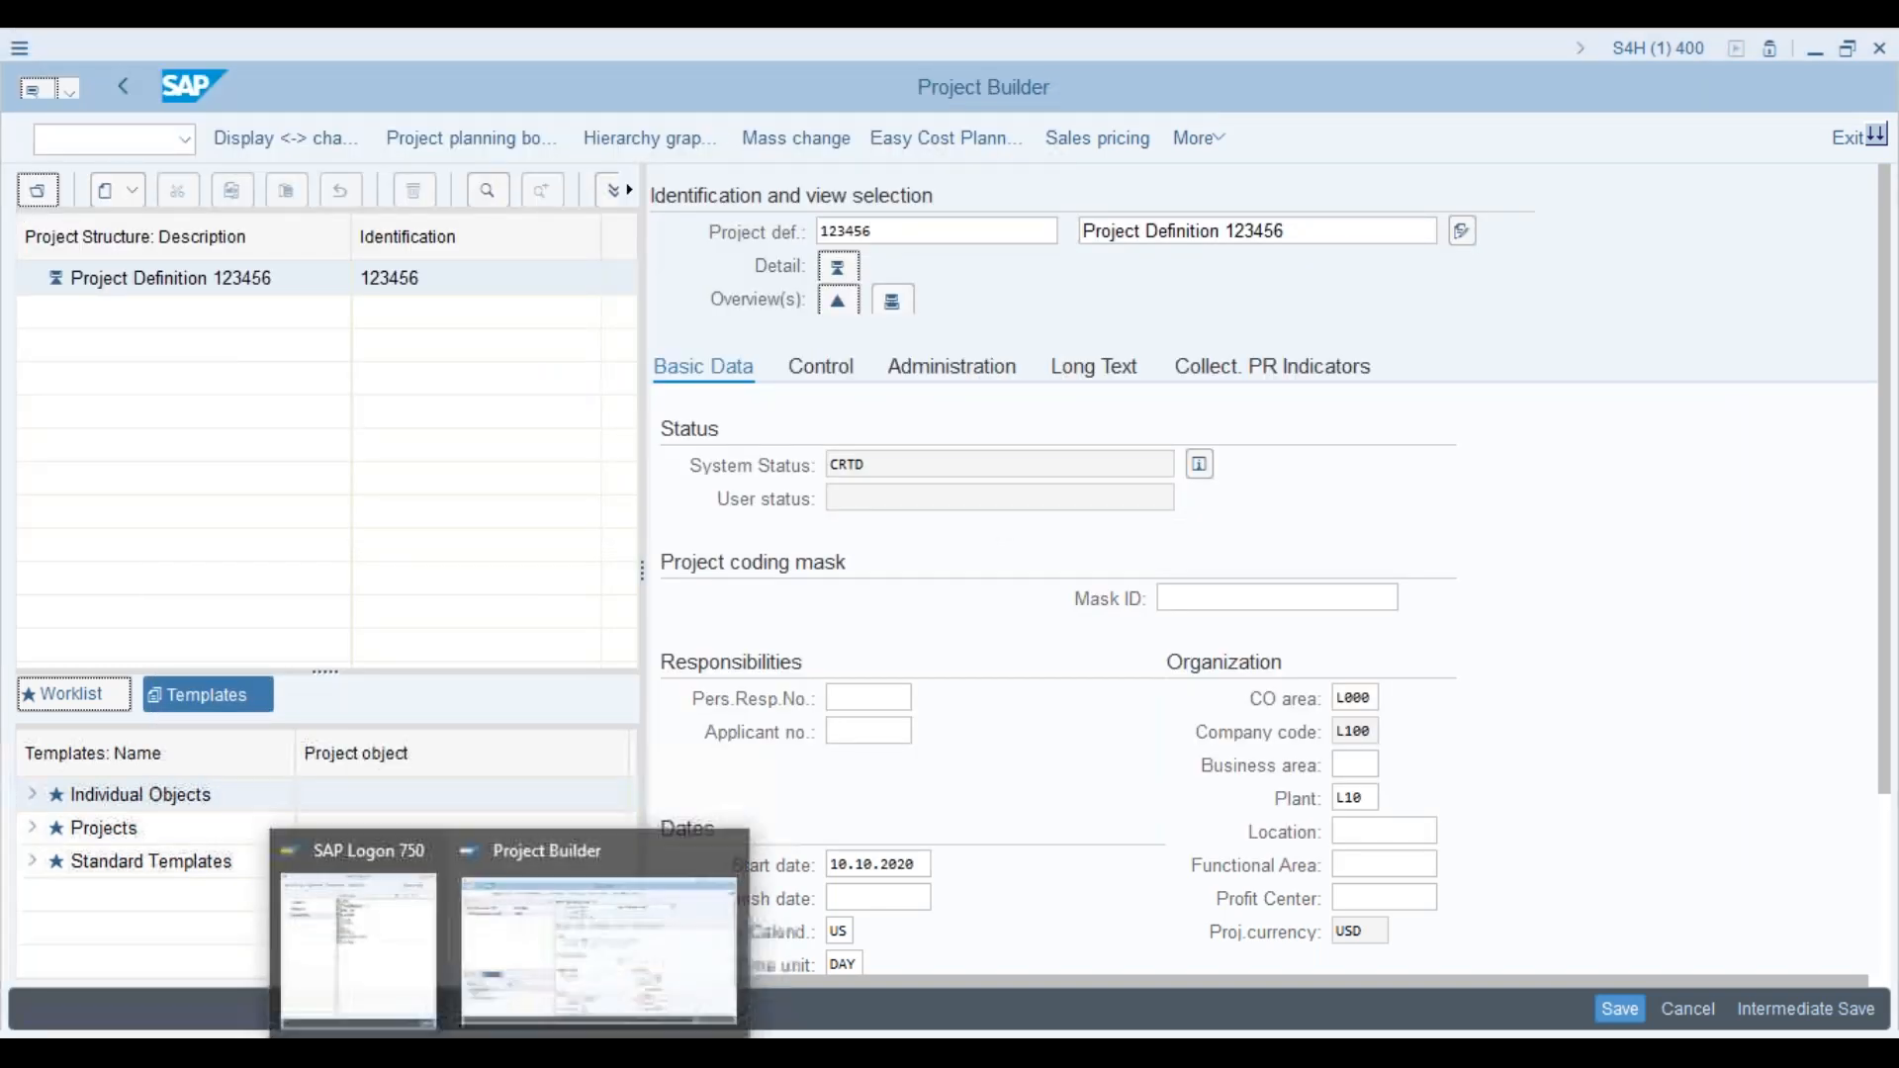
pyautogui.click(556, 981)
pyautogui.click(129, 136)
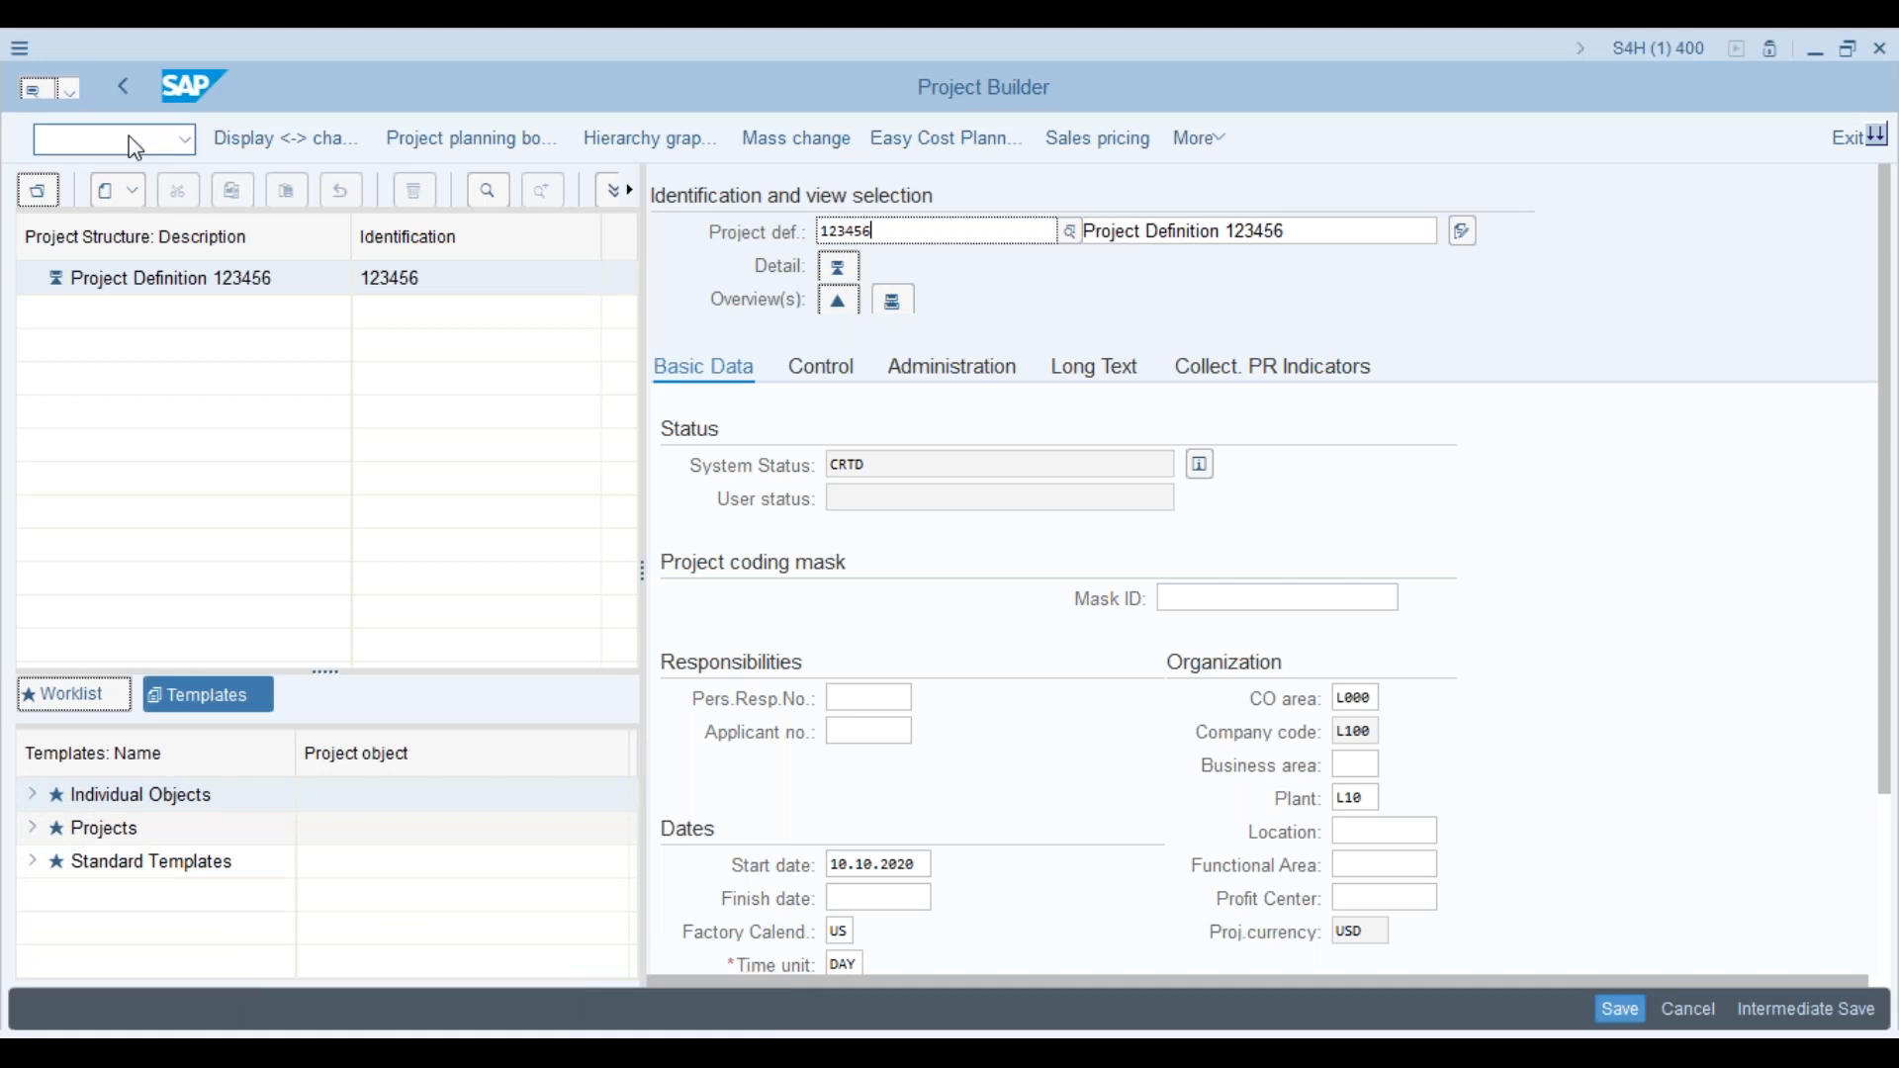
pyautogui.write('/o')
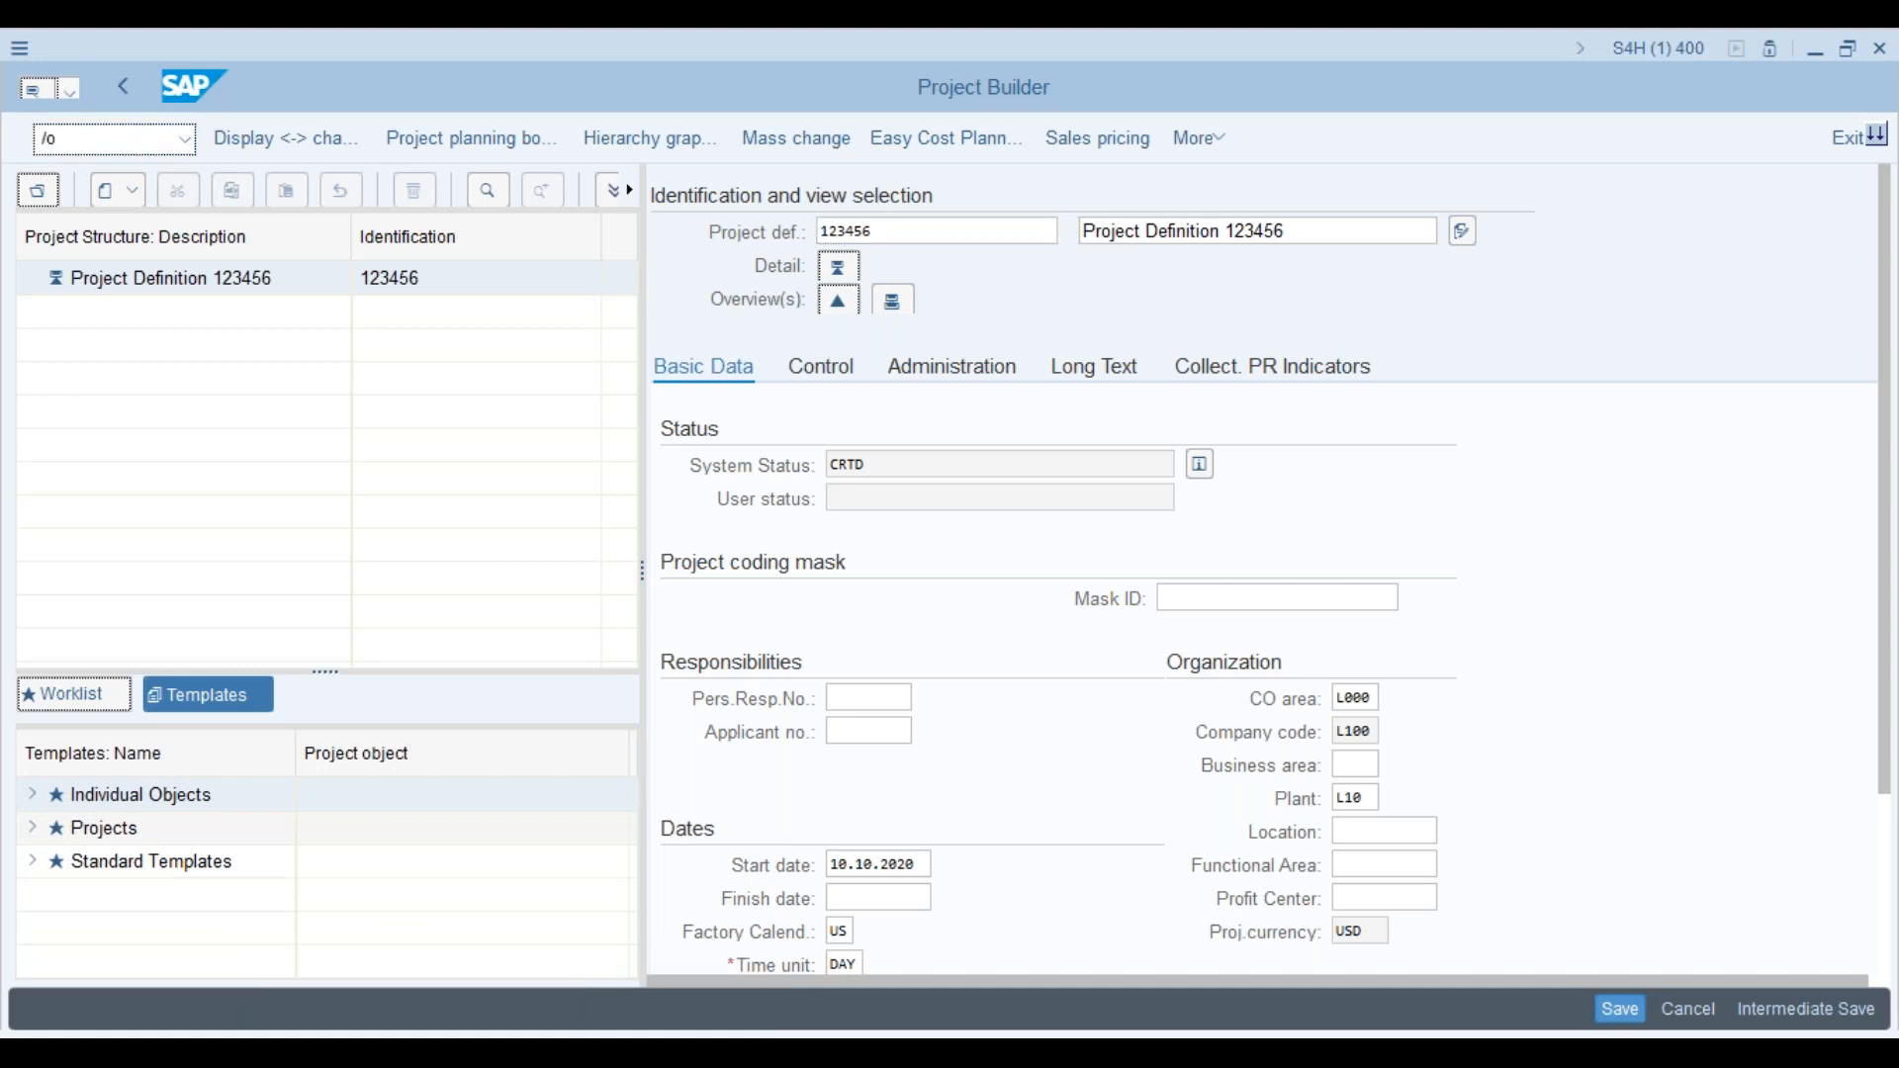
pyautogui.press('BackSpace')
pyautogui.press('BackSpace')
# Step: Launch SPRO in a new session, dismiss the customizing news and open the SAP Reference IMG
pyautogui.write('/ospro')
pyautogui.press('Return')
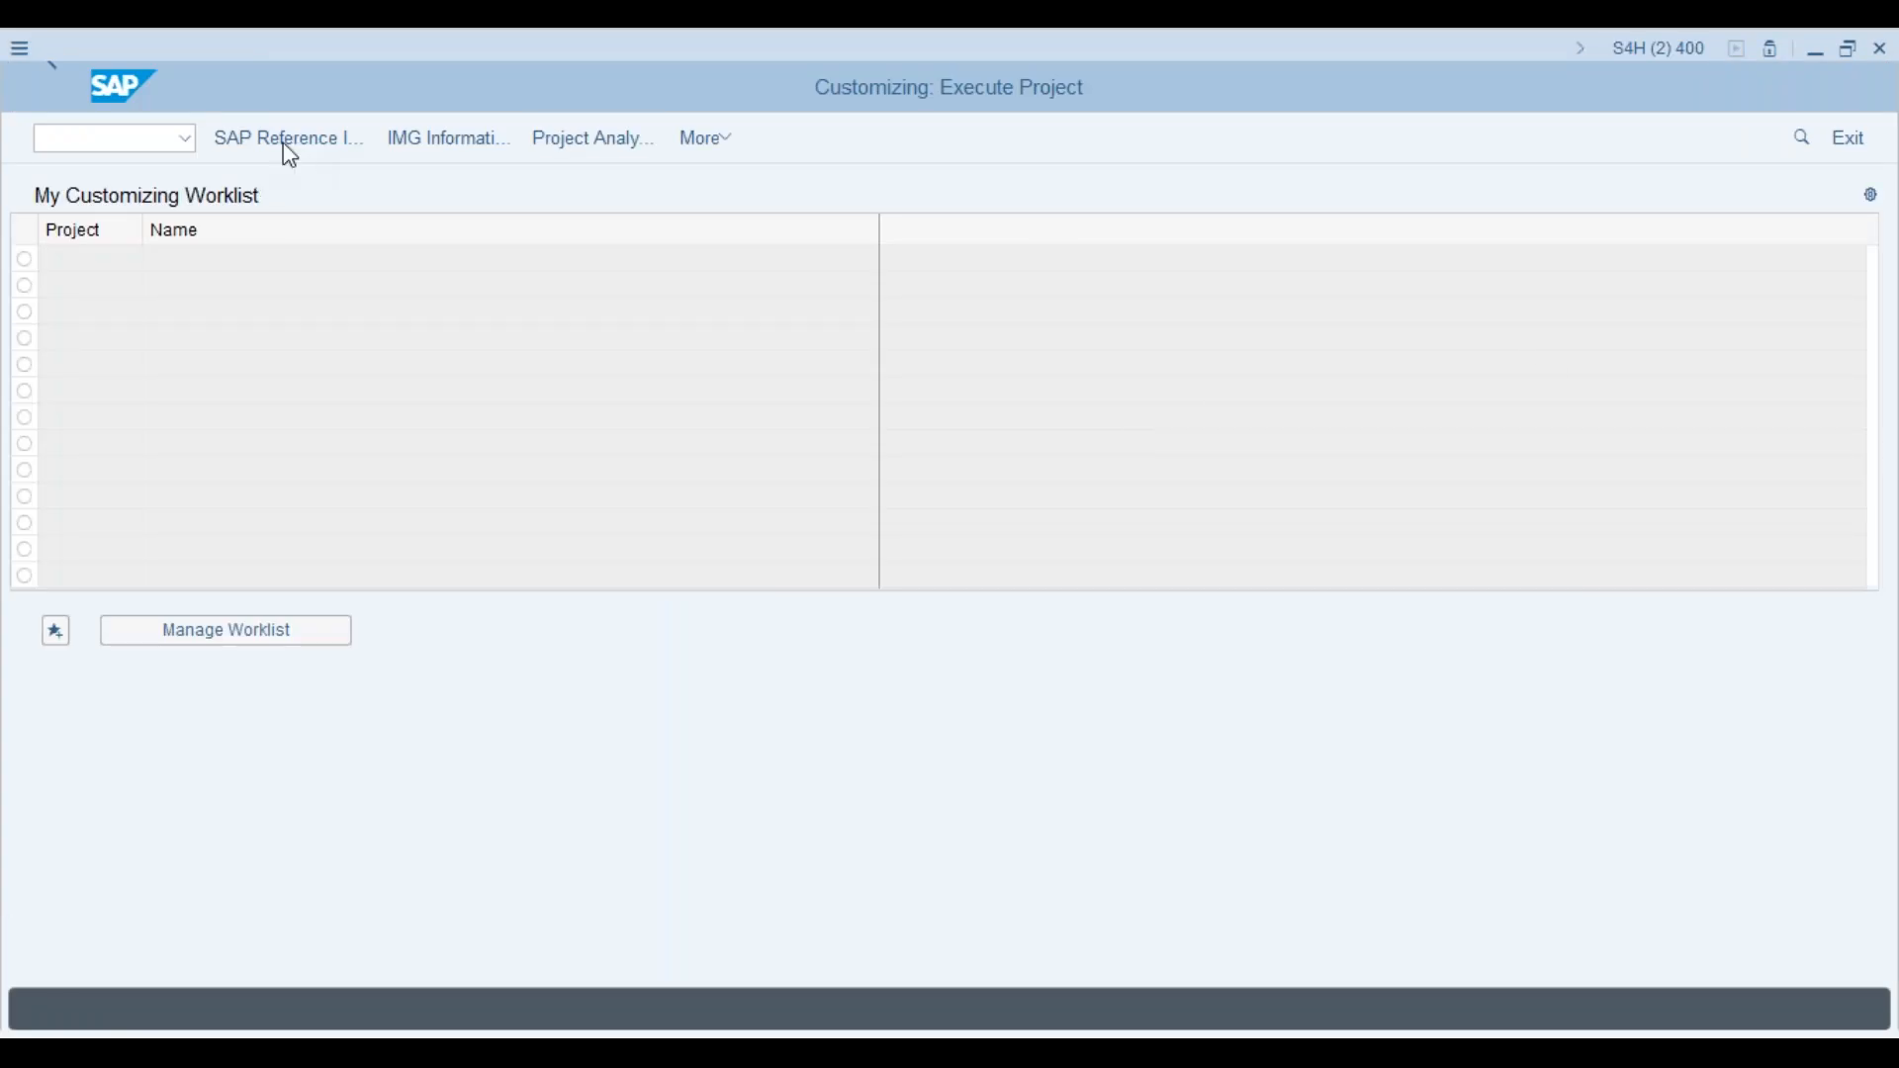
pyautogui.click(408, 148)
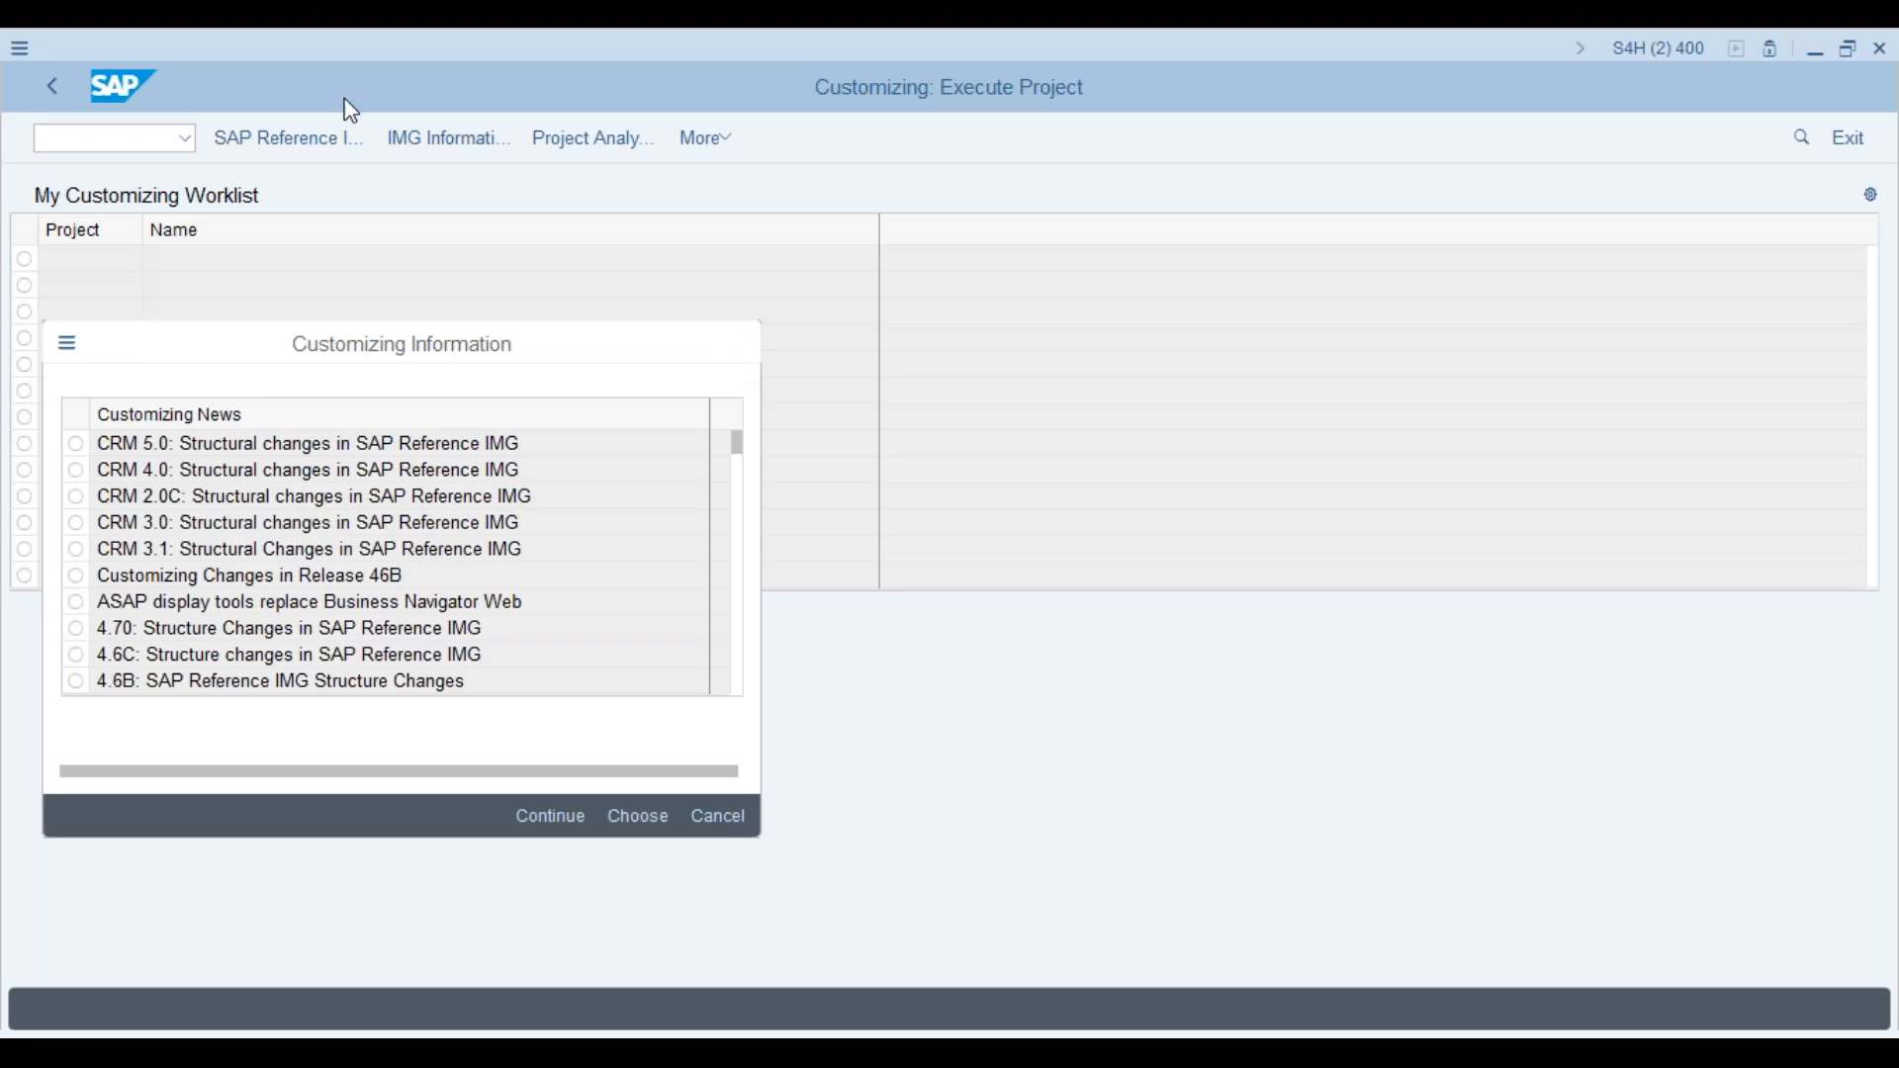
pyautogui.click(742, 358)
pyautogui.click(301, 145)
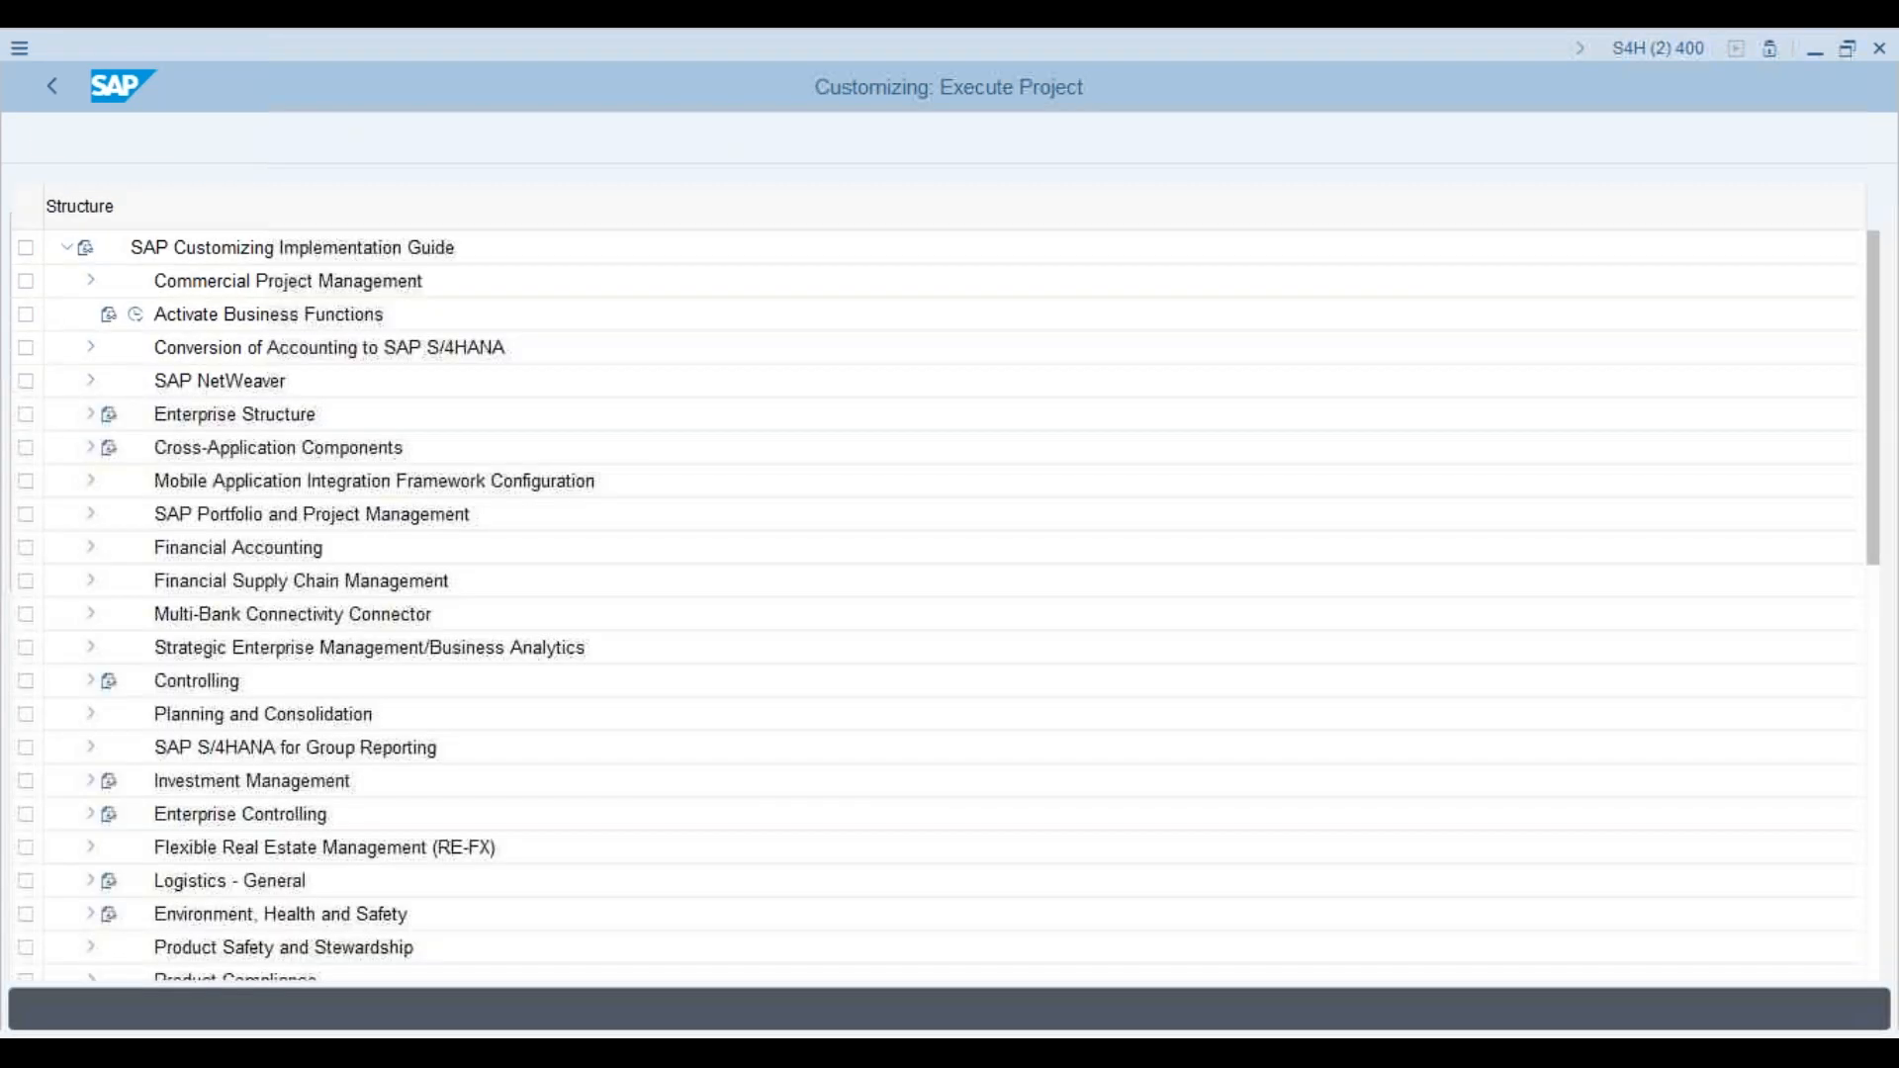
# Step: Expand Project System > Structures > Operative Structures > WBS > Project Coding Mask, view the coding masks, then return to the IMG
pyautogui.moveTo(1880, 408); pyautogui.dragTo(1877, 824)
pyautogui.click(98, 616)
pyautogui.click(92, 619)
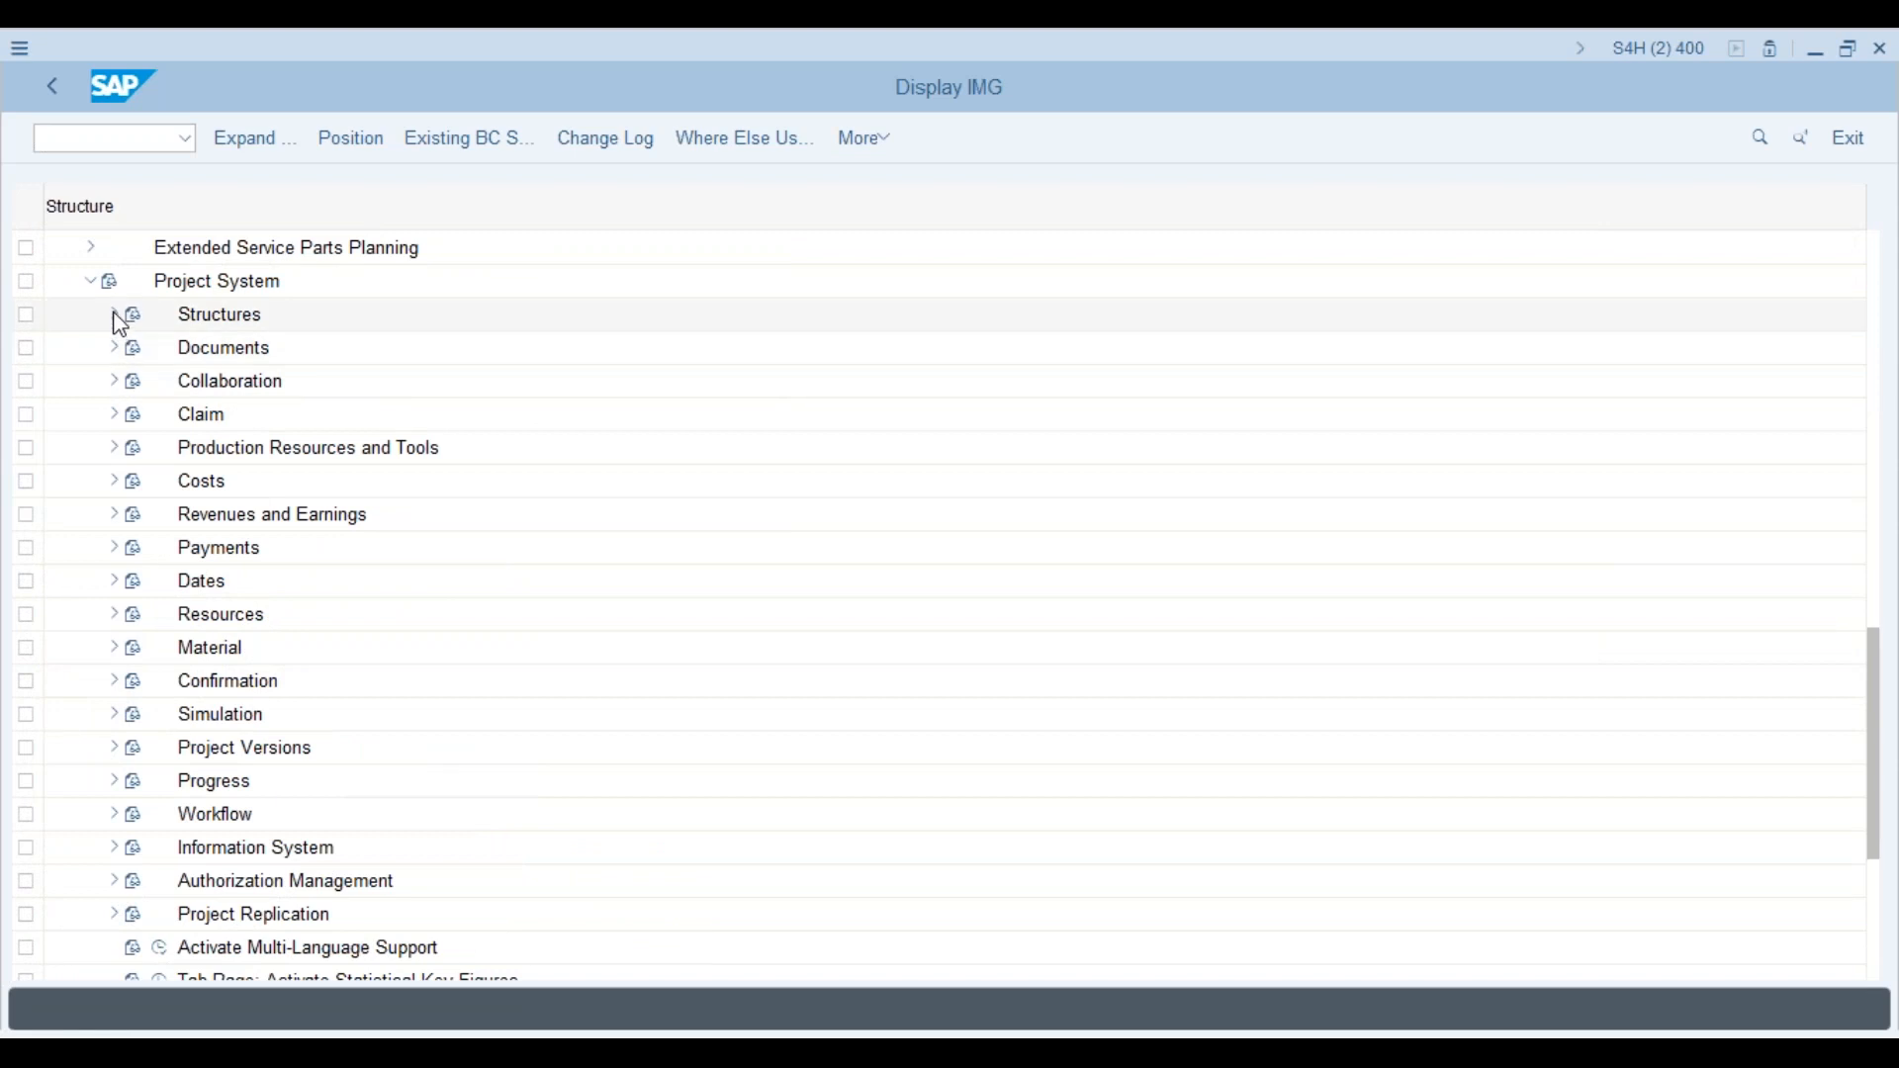
pyautogui.click(116, 317)
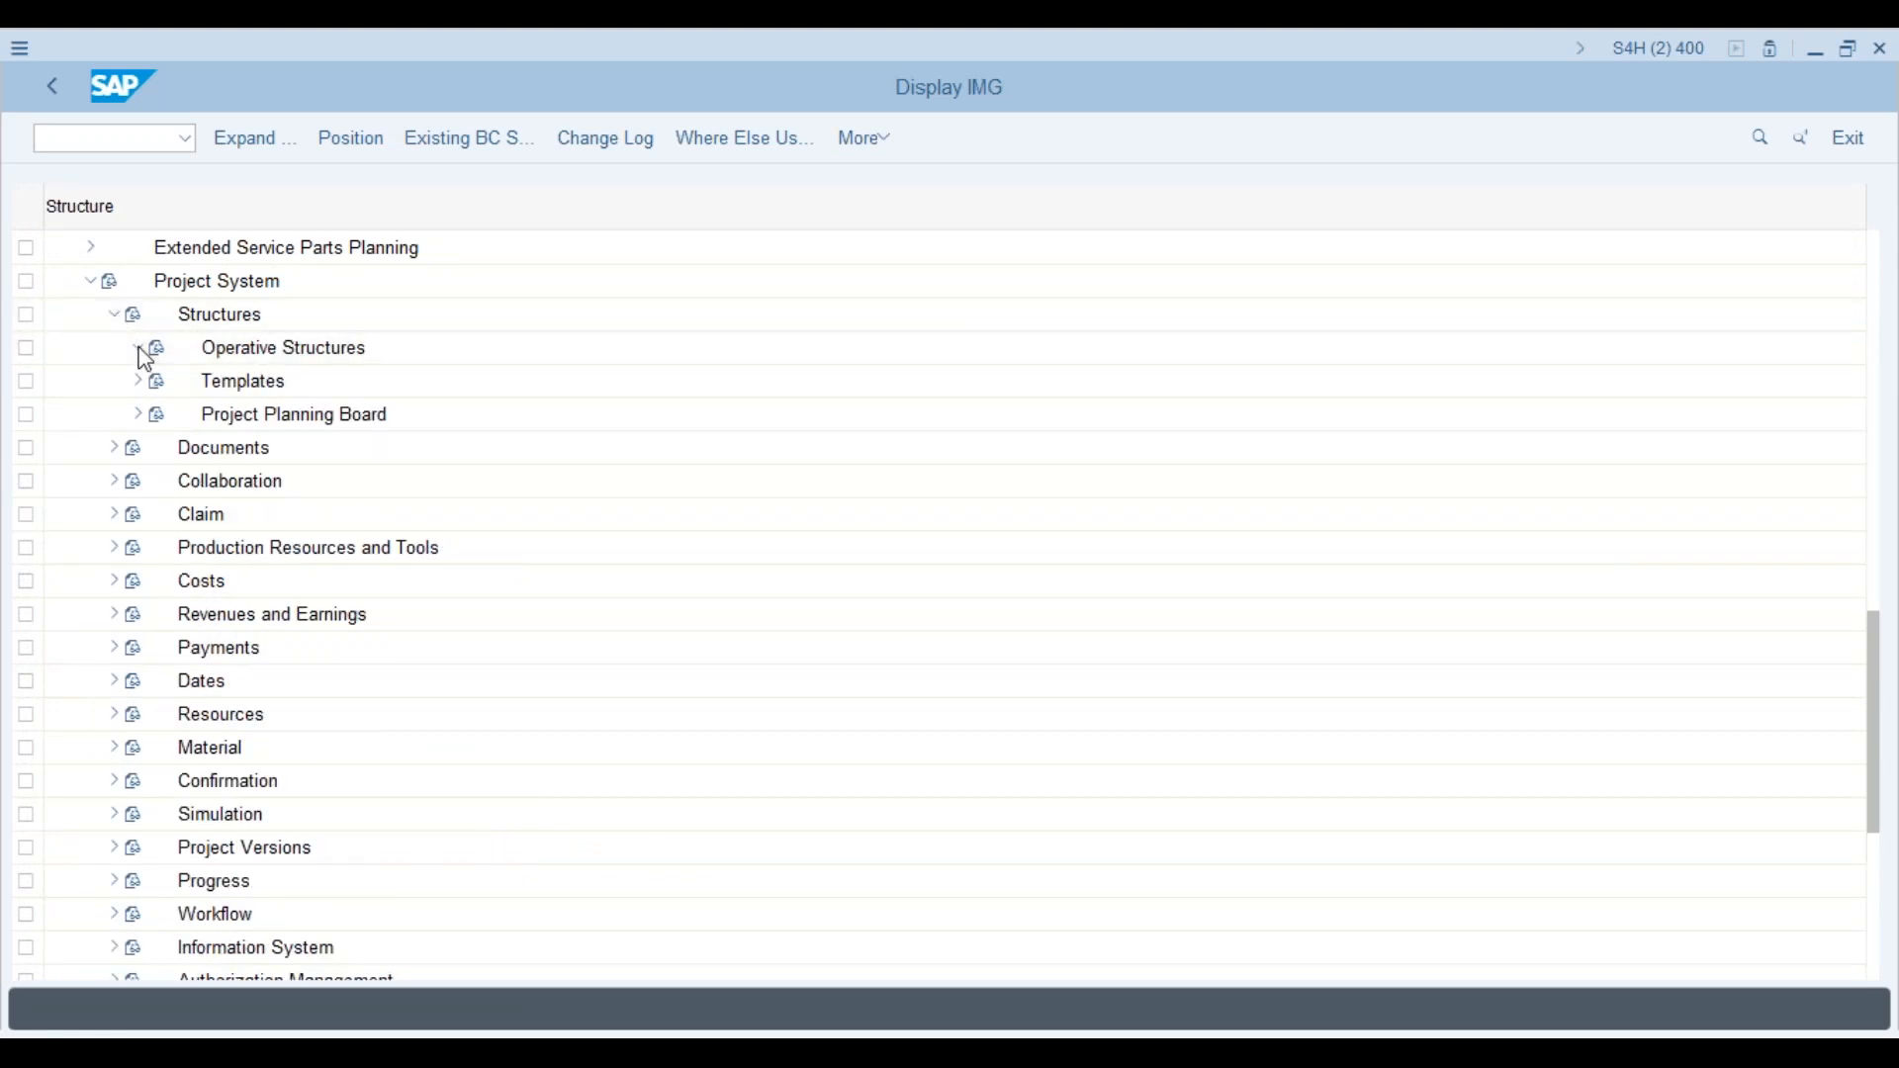
pyautogui.click(140, 349)
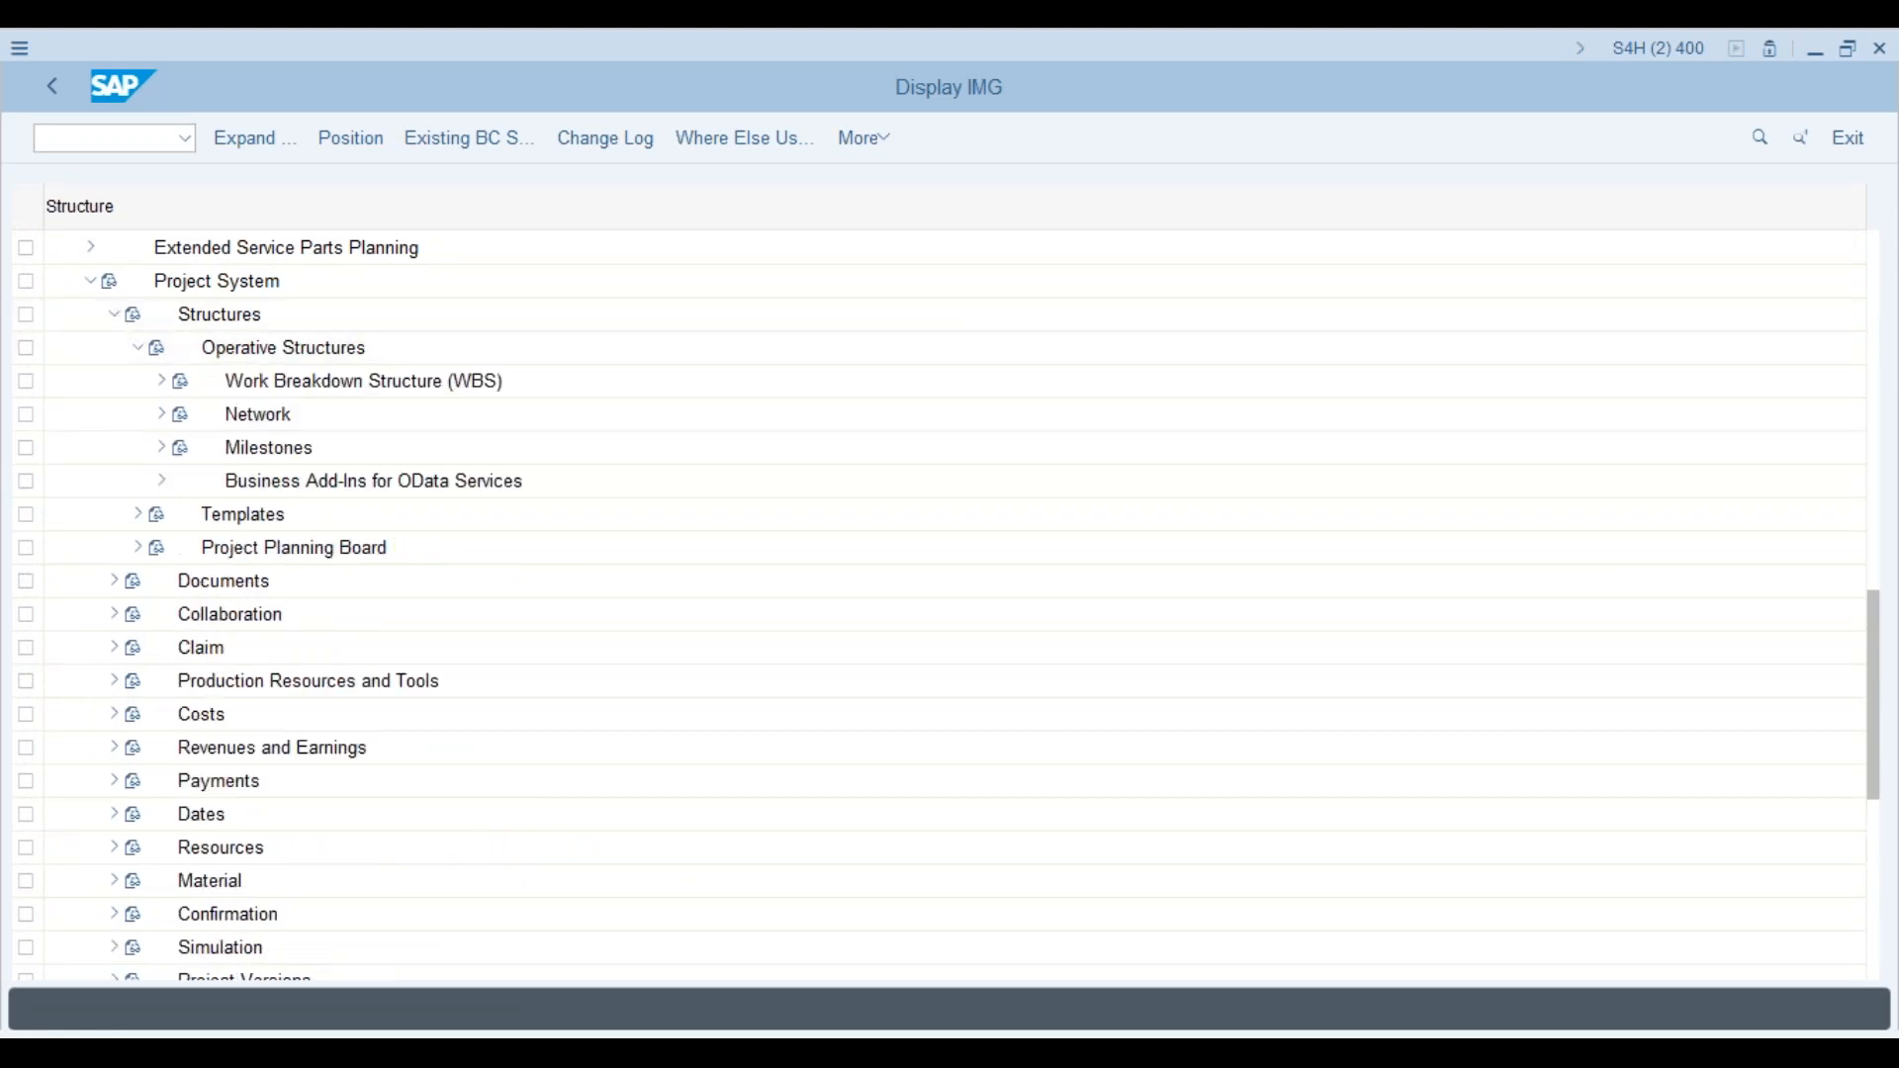
pyautogui.click(162, 384)
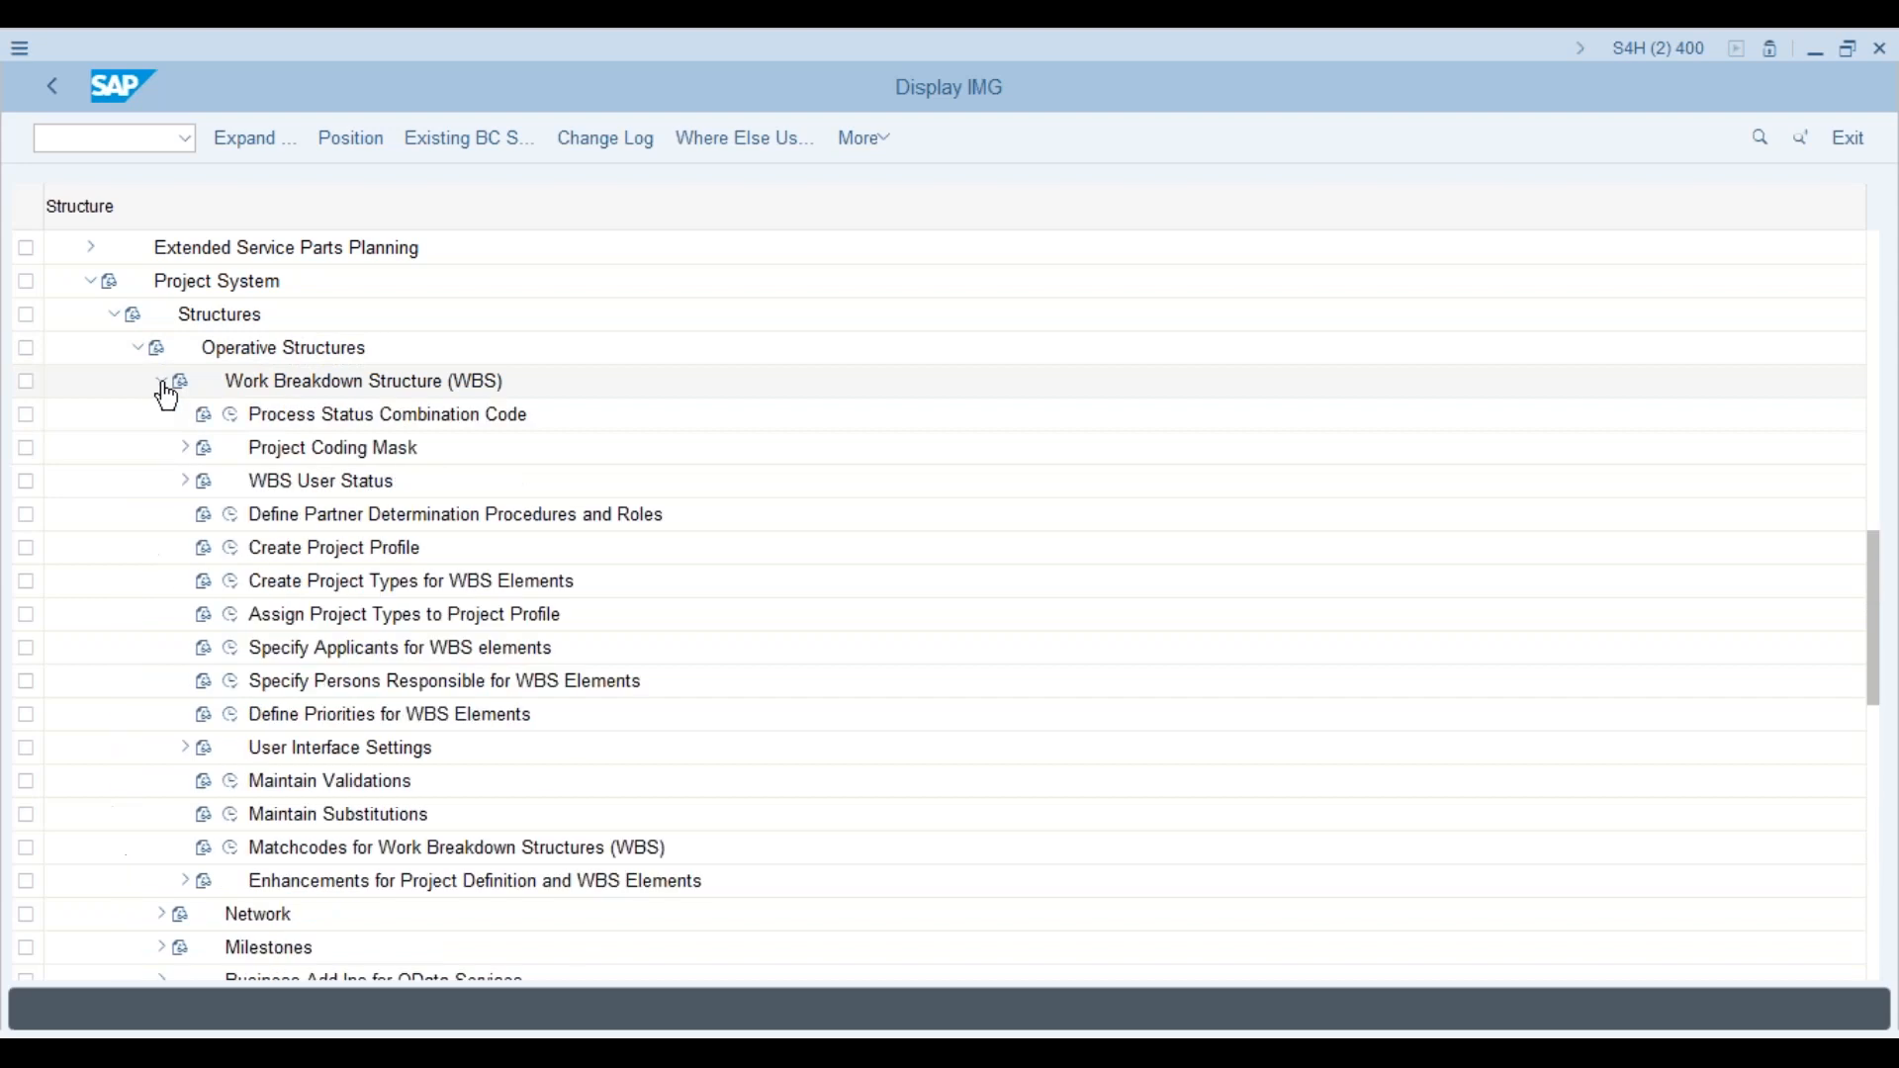
pyautogui.click(186, 451)
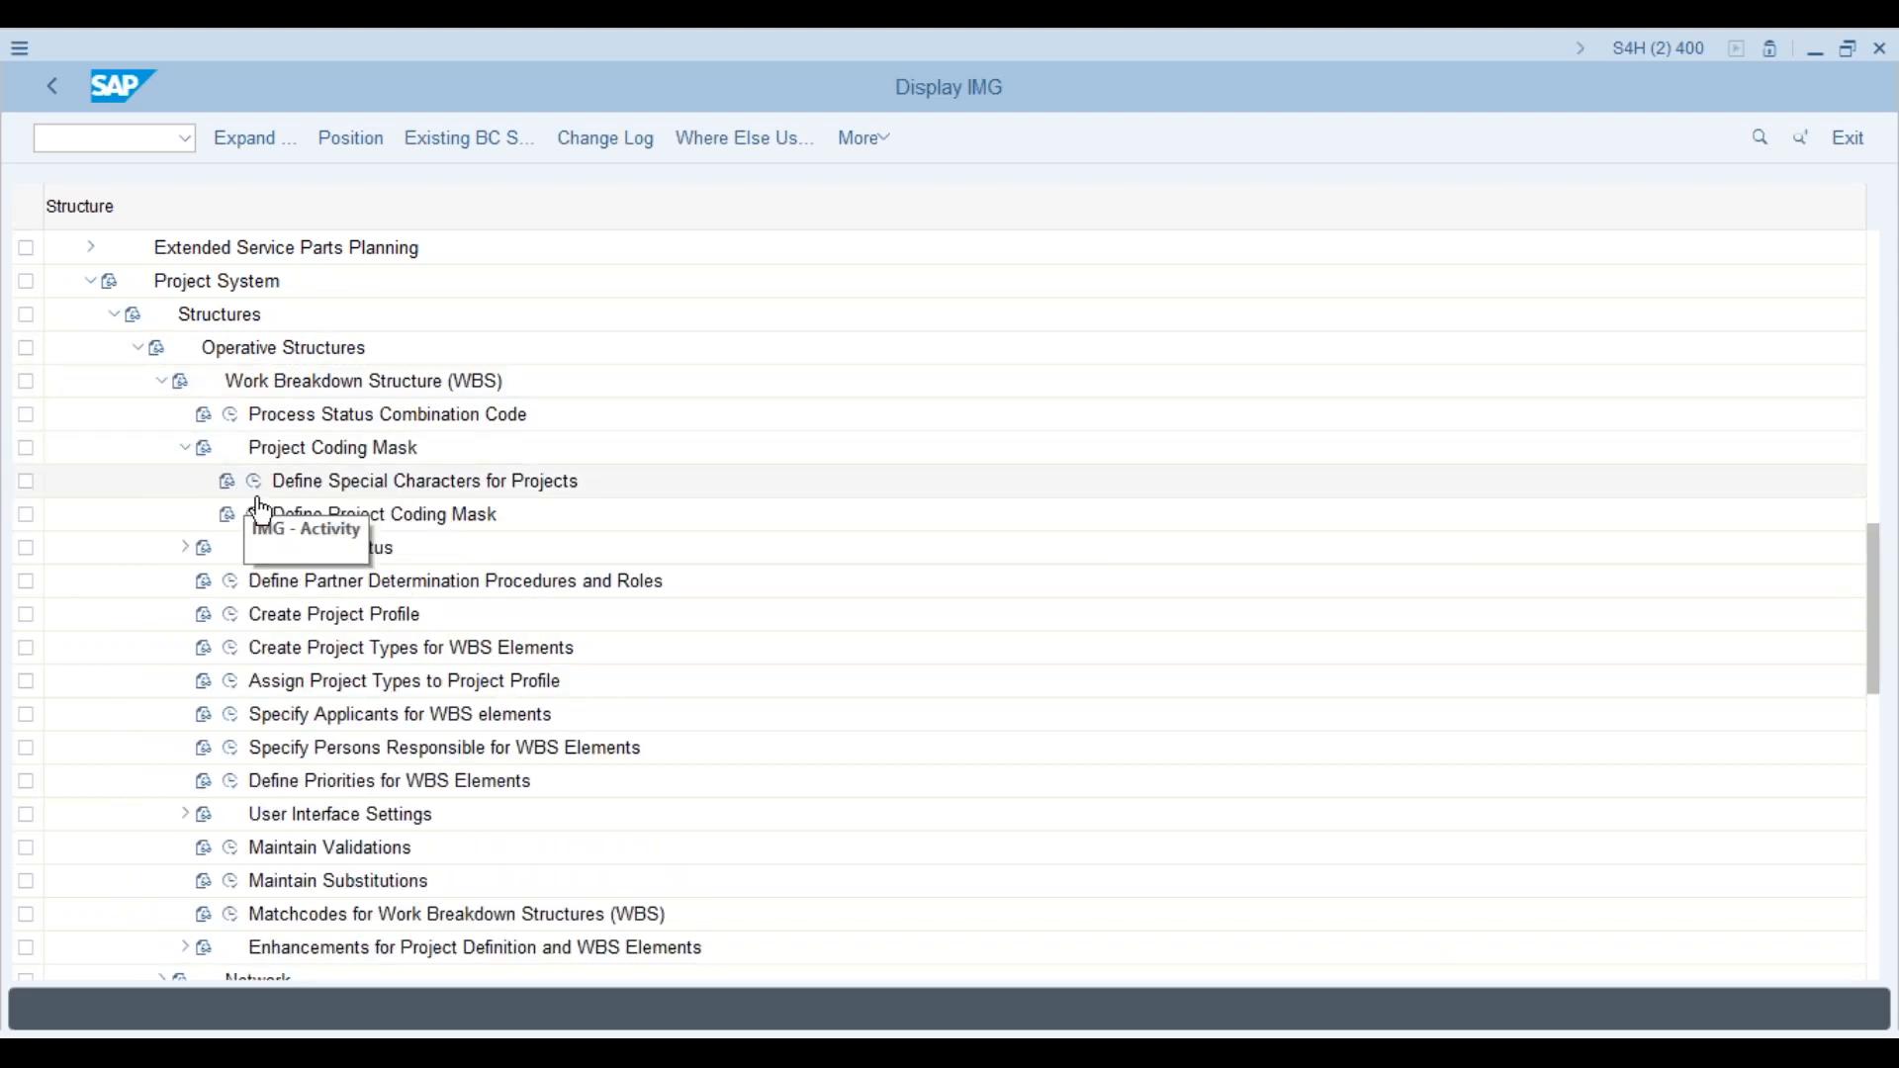
pyautogui.click(256, 515)
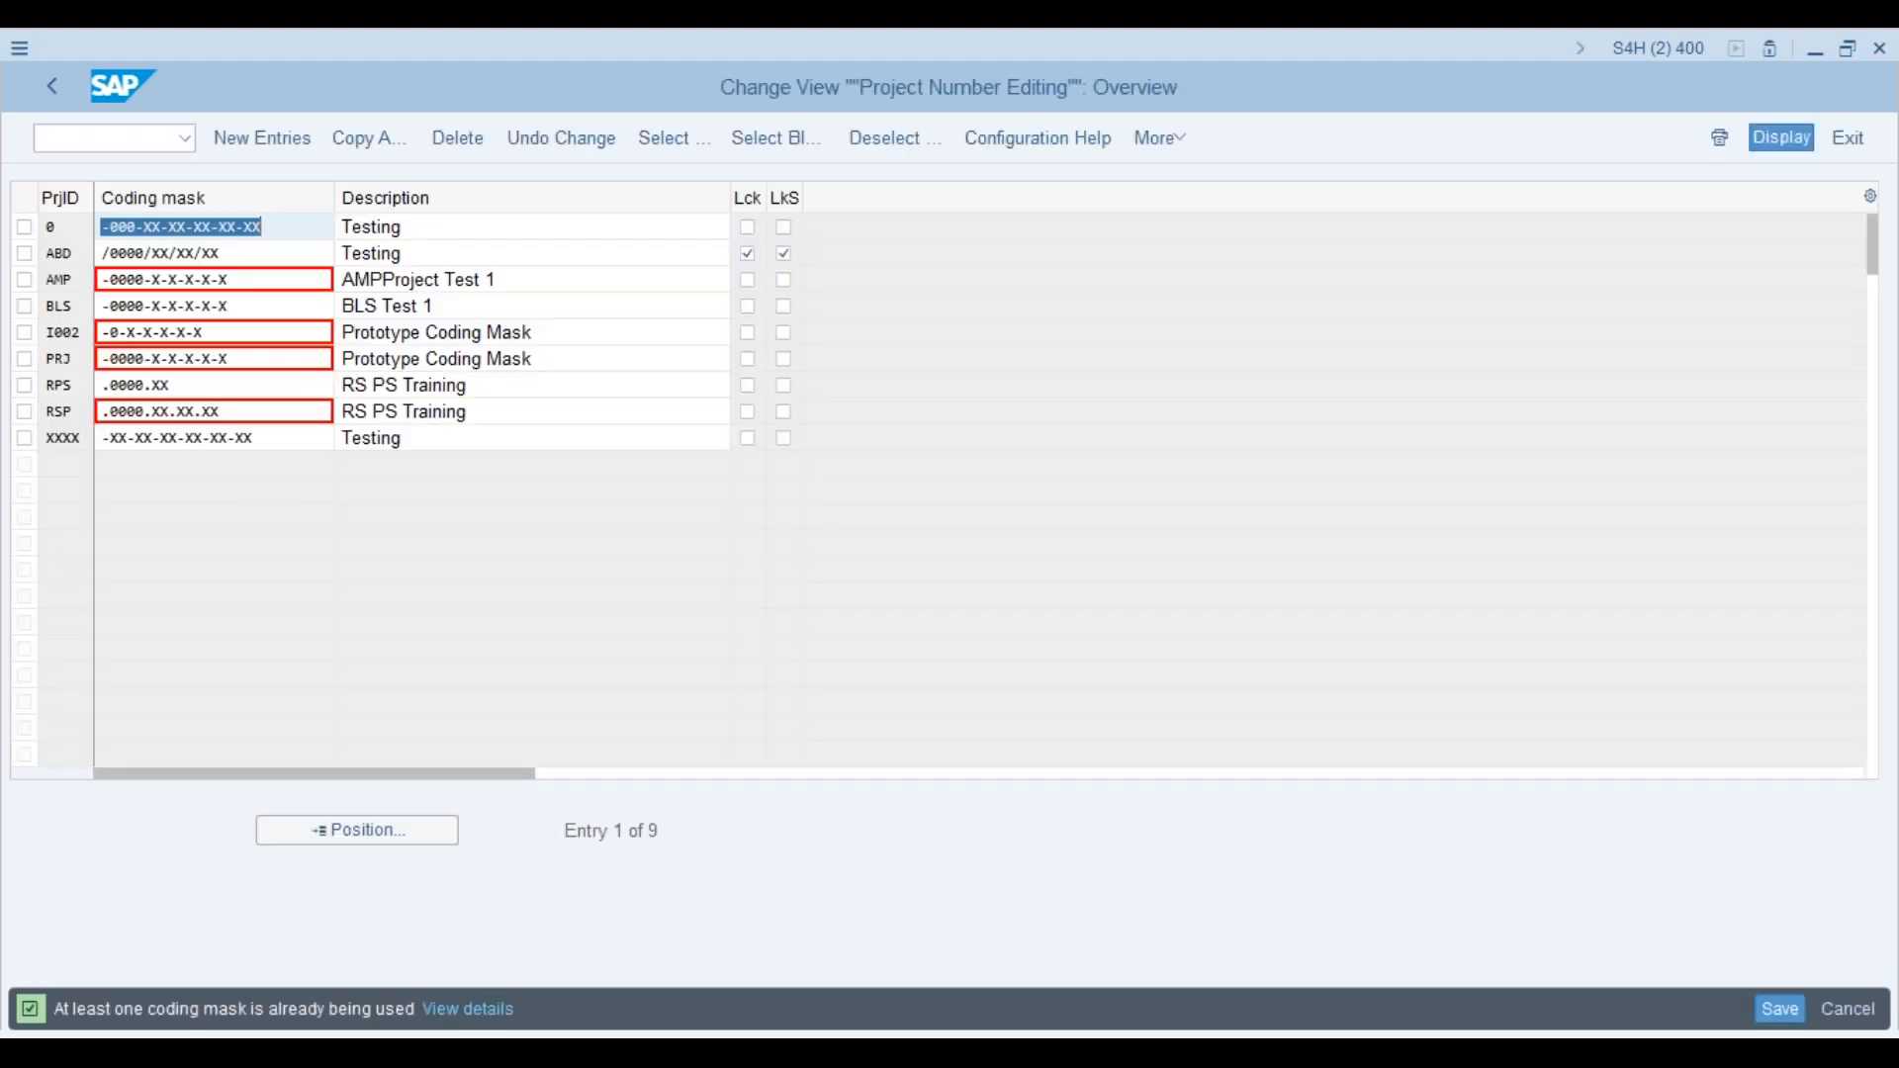
pyautogui.moveTo(95, 195); pyautogui.dragTo(142, 195)
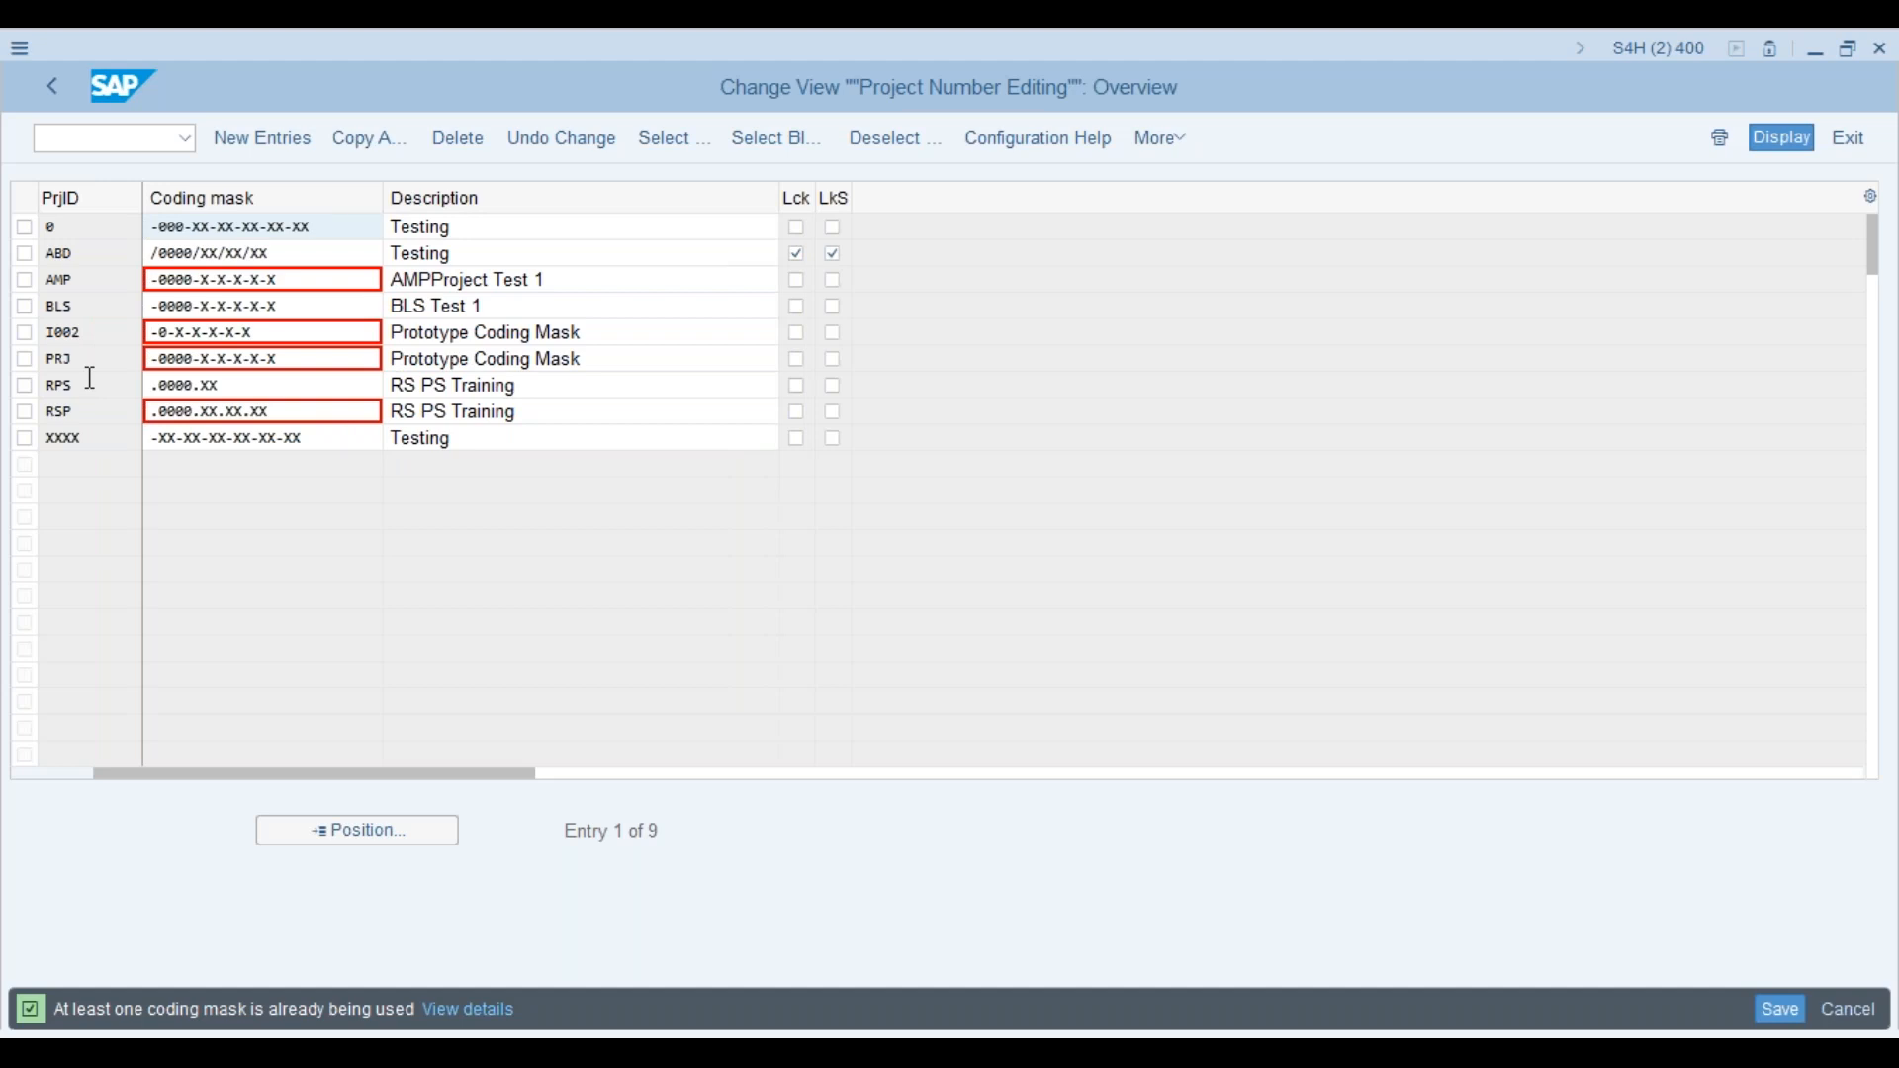
pyautogui.click(54, 87)
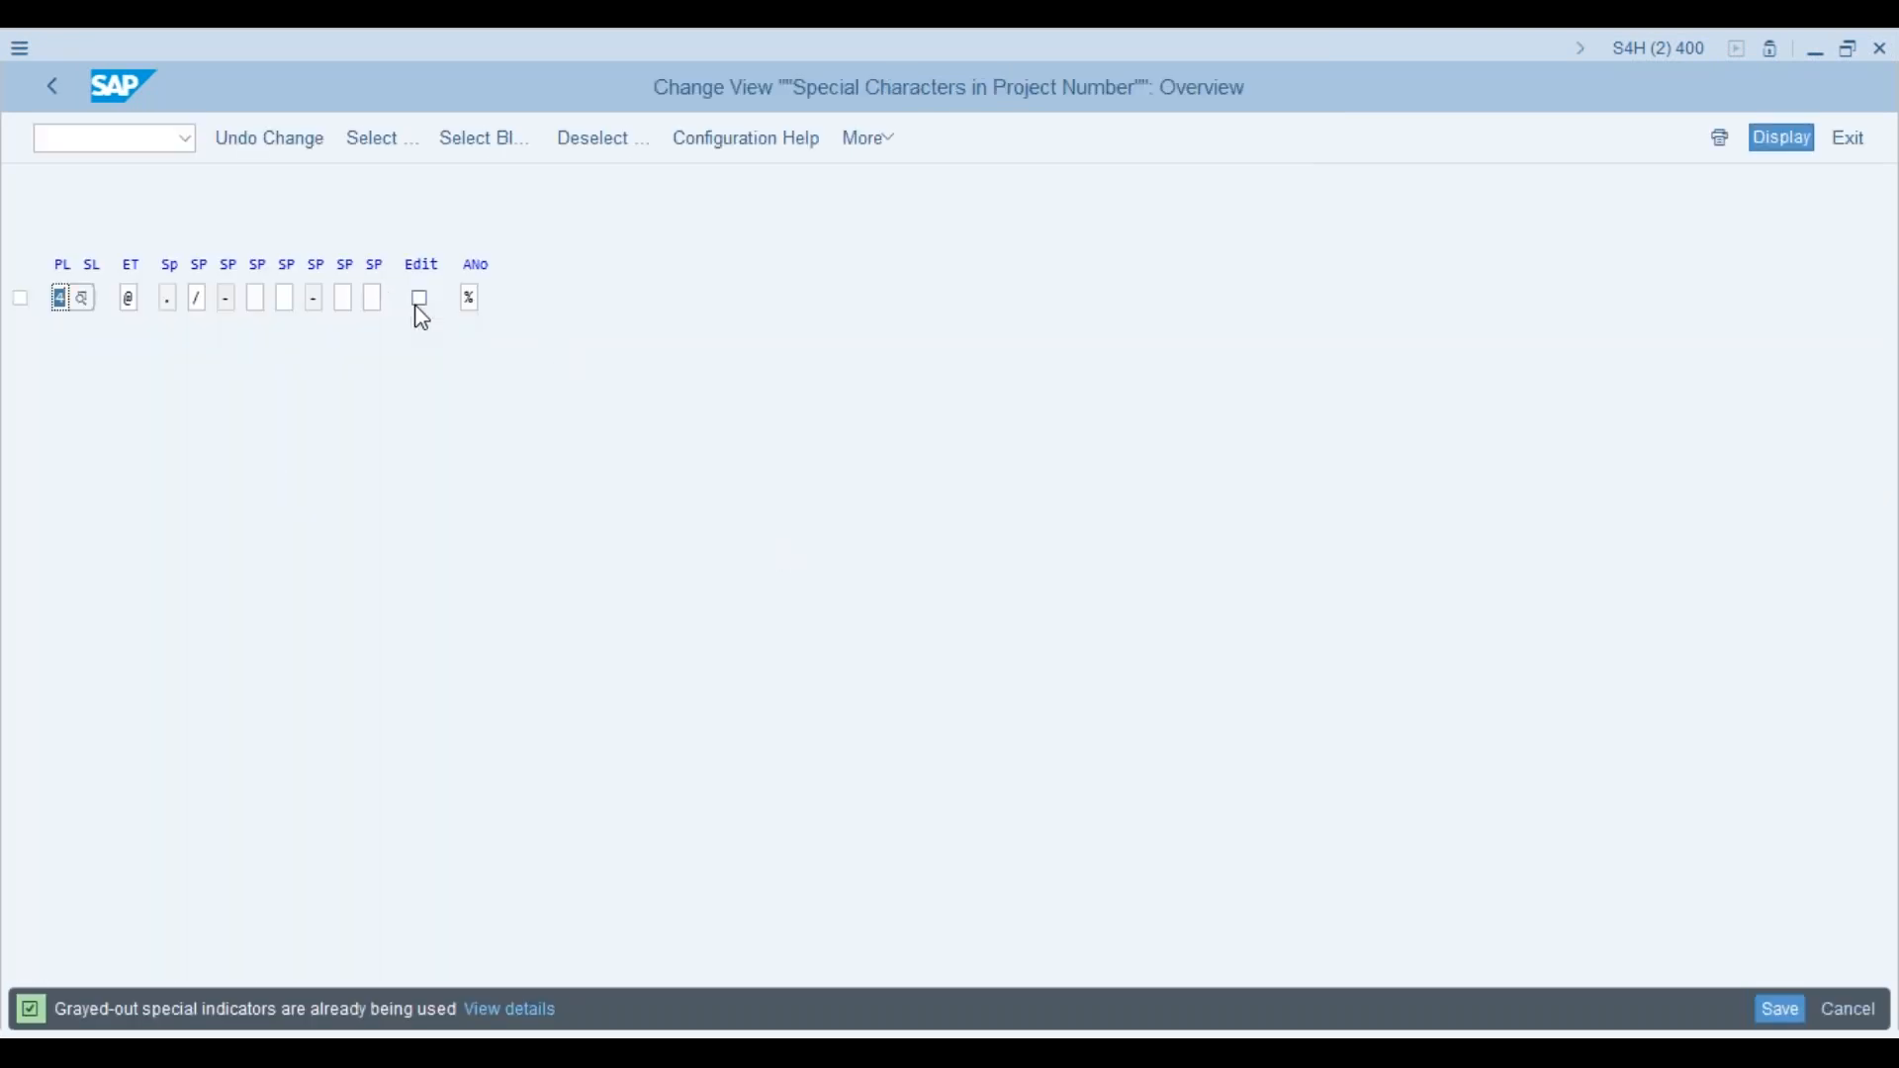
# Step: Tick Edit for project special characters, save it under the customizing request, and reopen Define Project Coding Mask
pyautogui.click(420, 305)
pyautogui.click(45, 84)
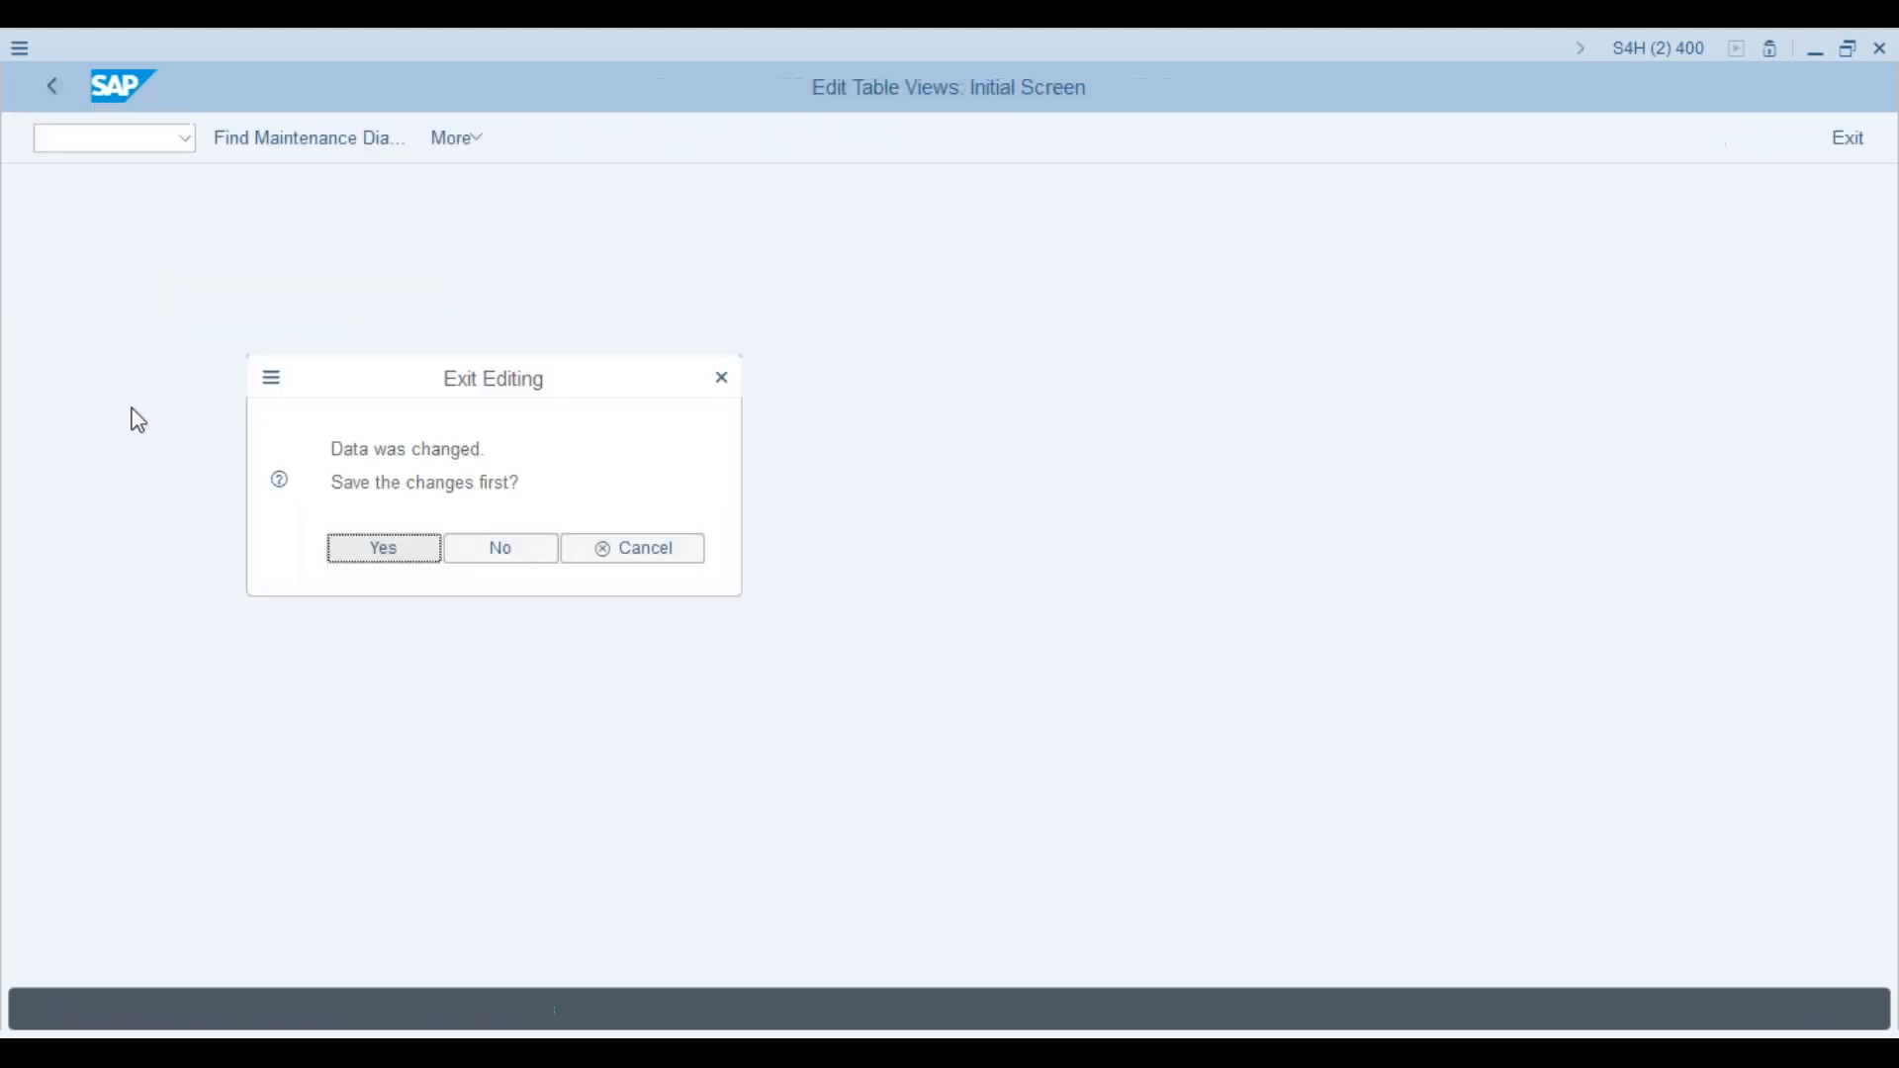
pyautogui.click(422, 550)
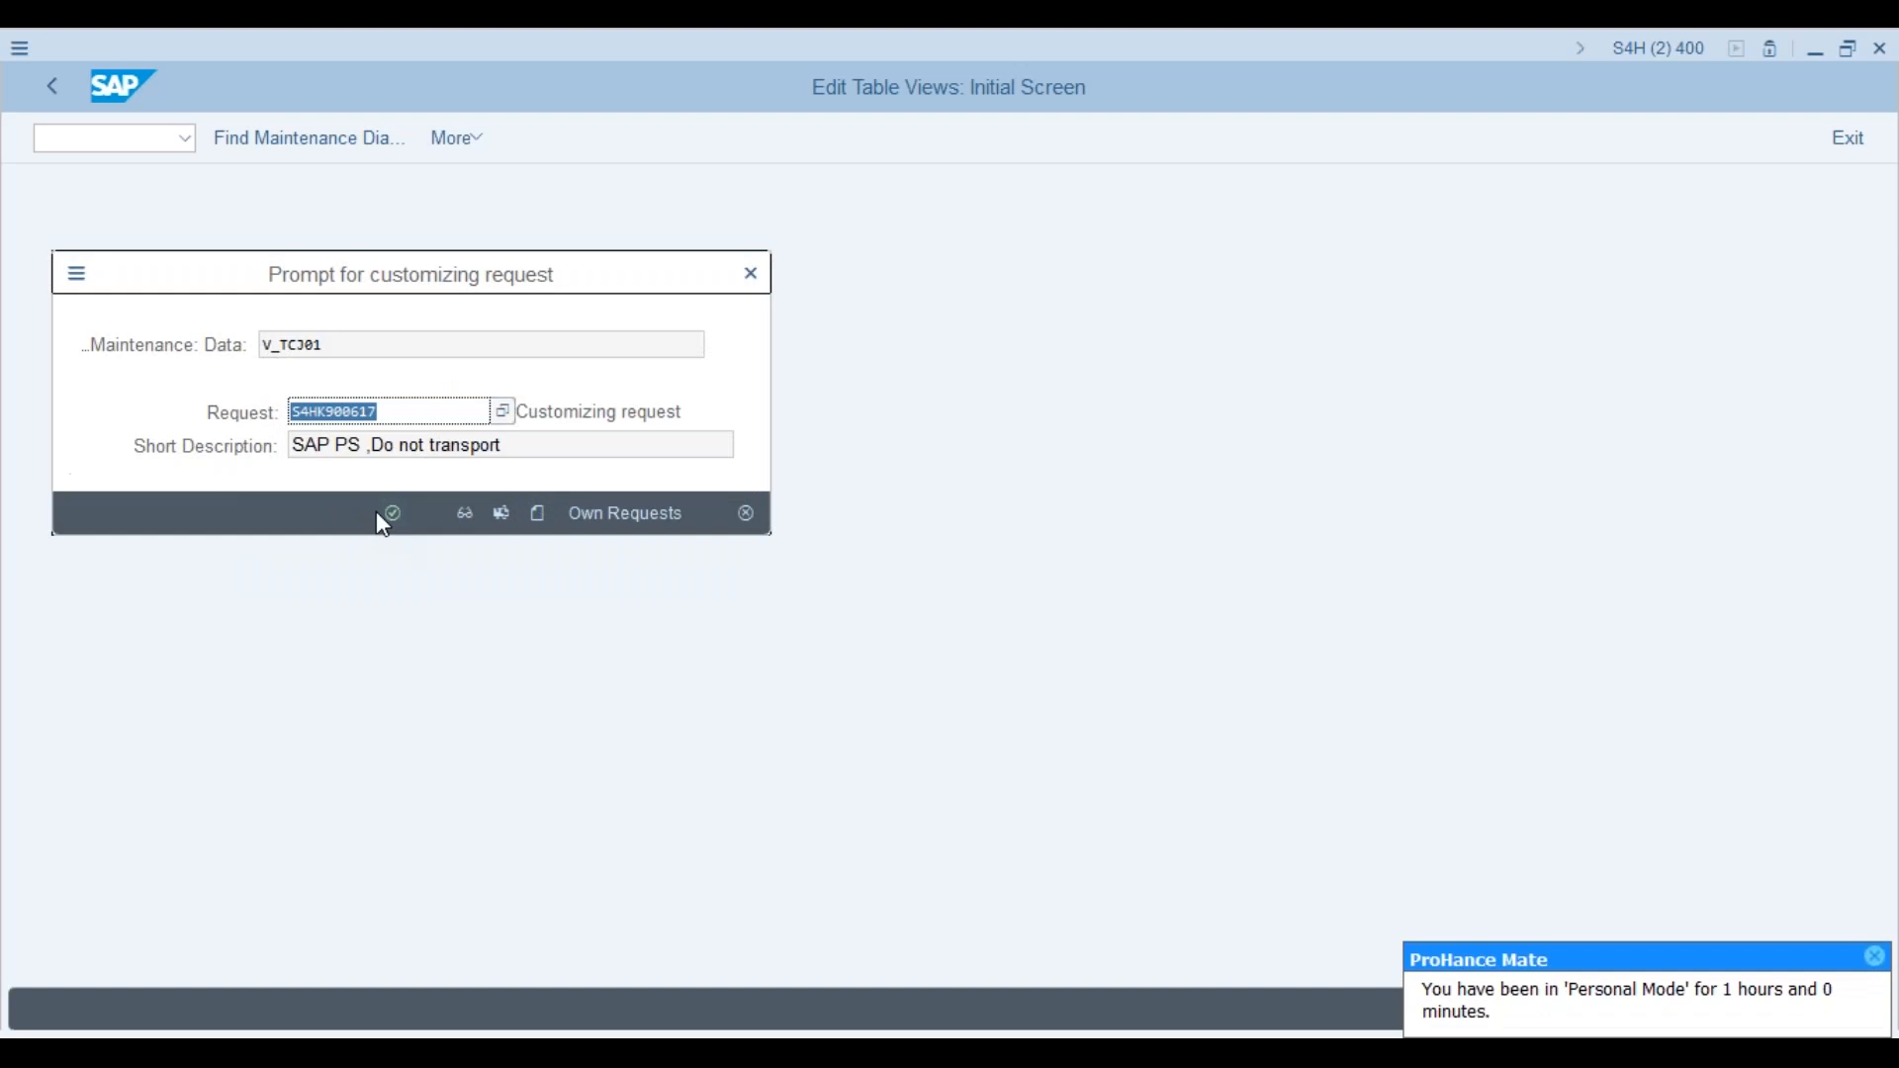
pyautogui.click(395, 516)
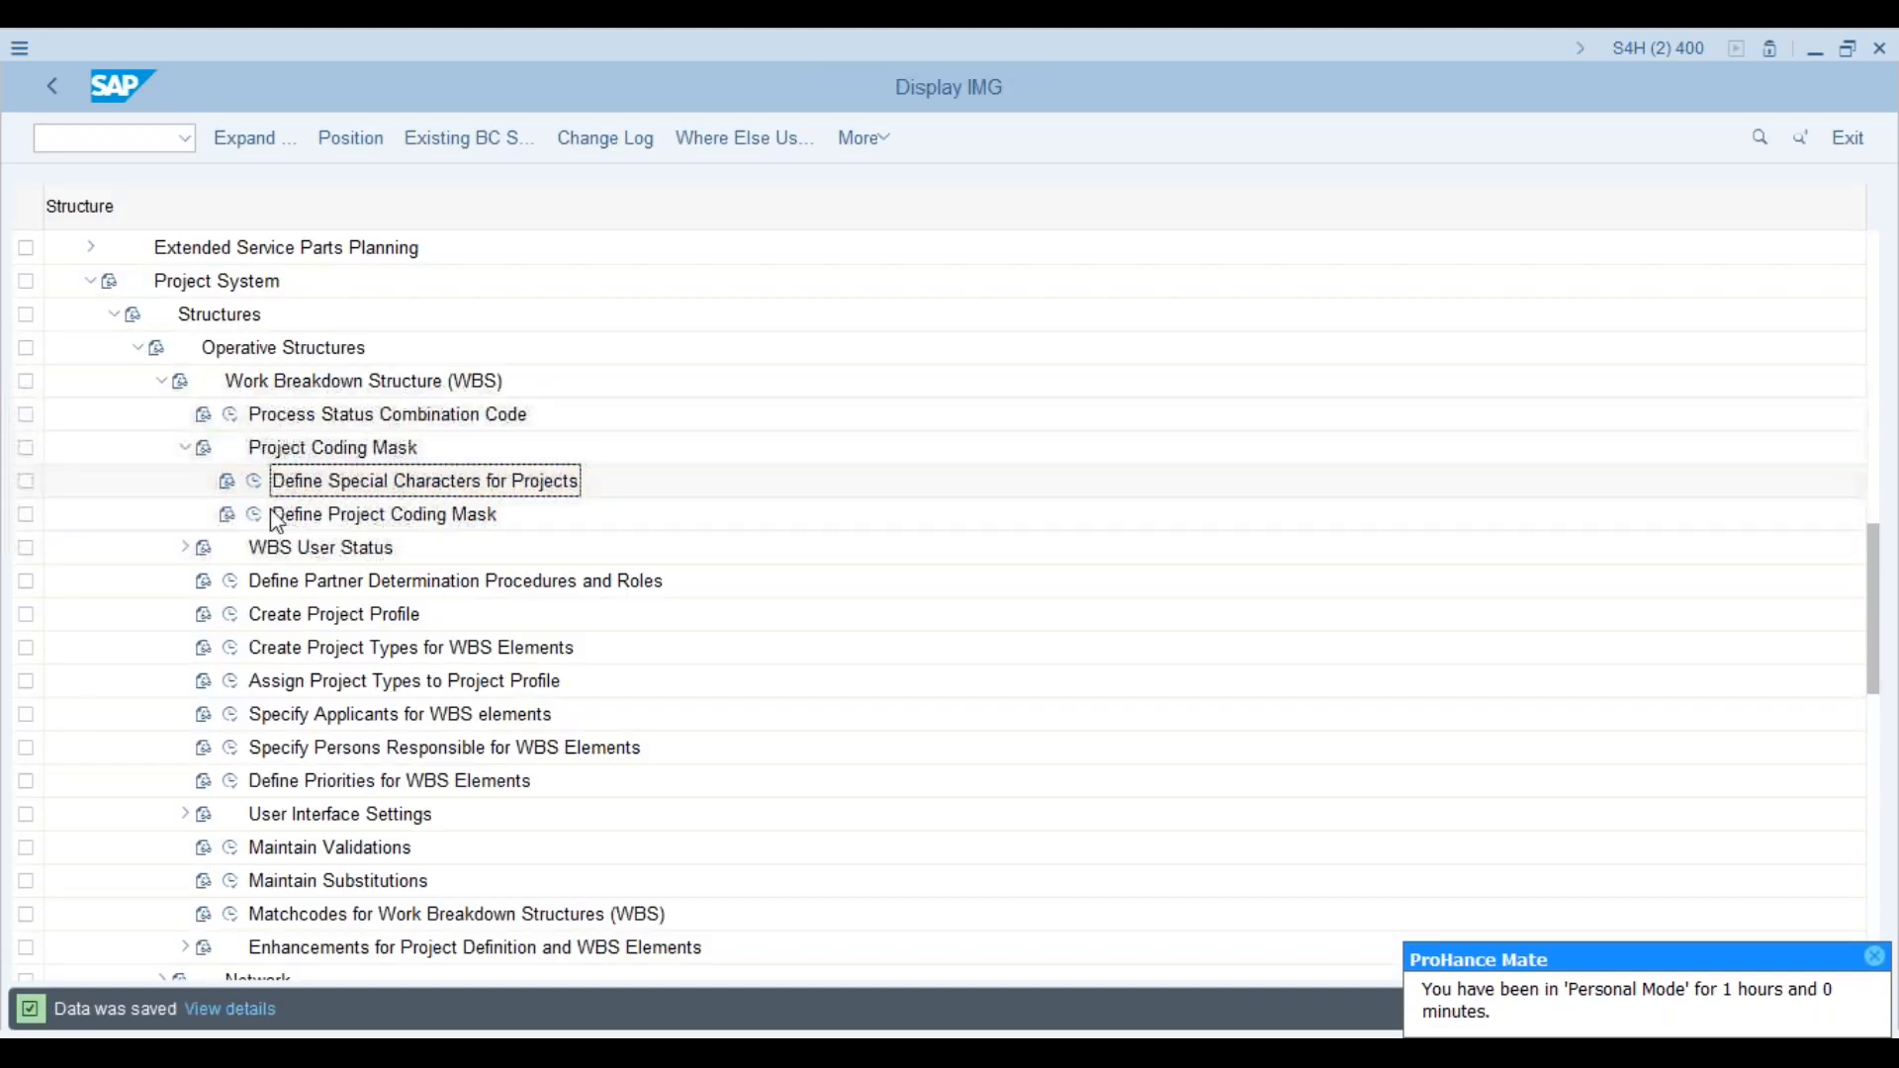
pyautogui.click(256, 516)
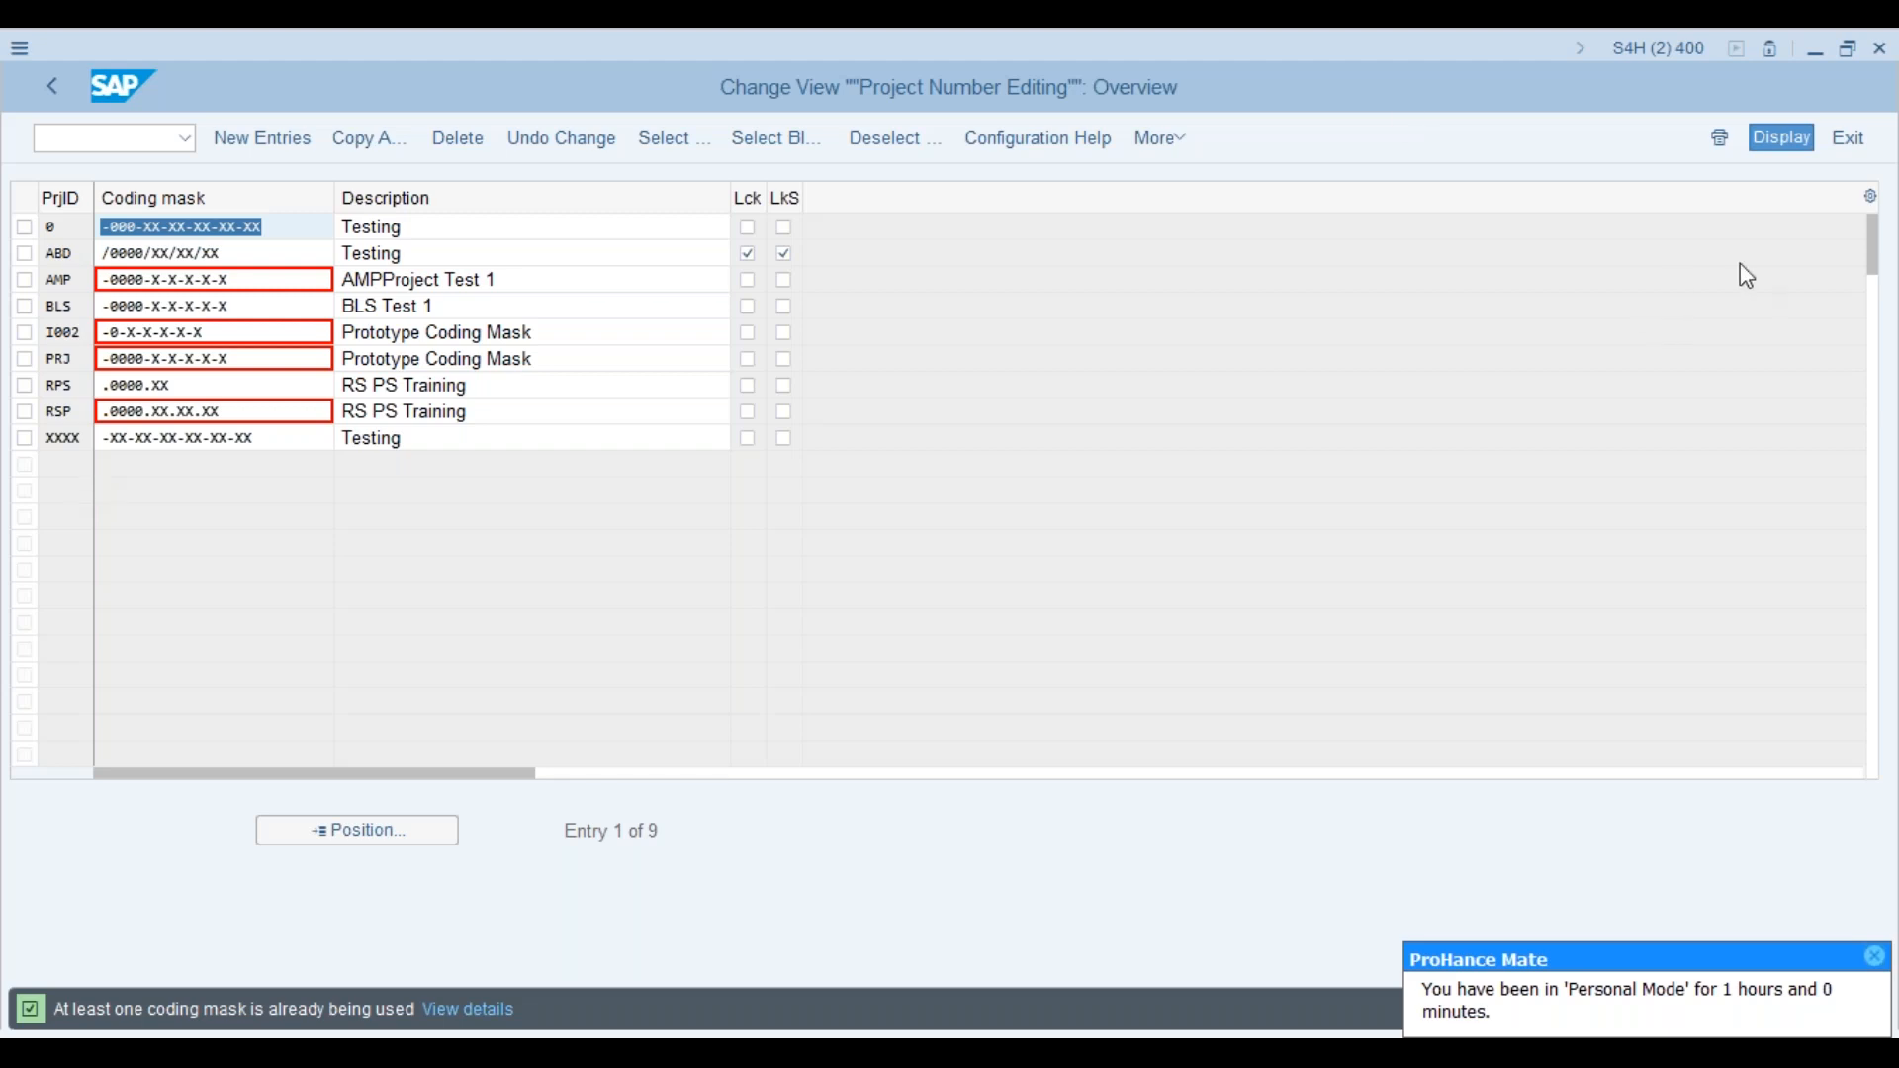
# Step: In the Project Builder session, enter /n to go back to SAP Easy Access
pyautogui.hotkey('alt', 'Tab')
pyautogui.click(129, 137)
pyautogui.write('/n')
pyautogui.press('Return')
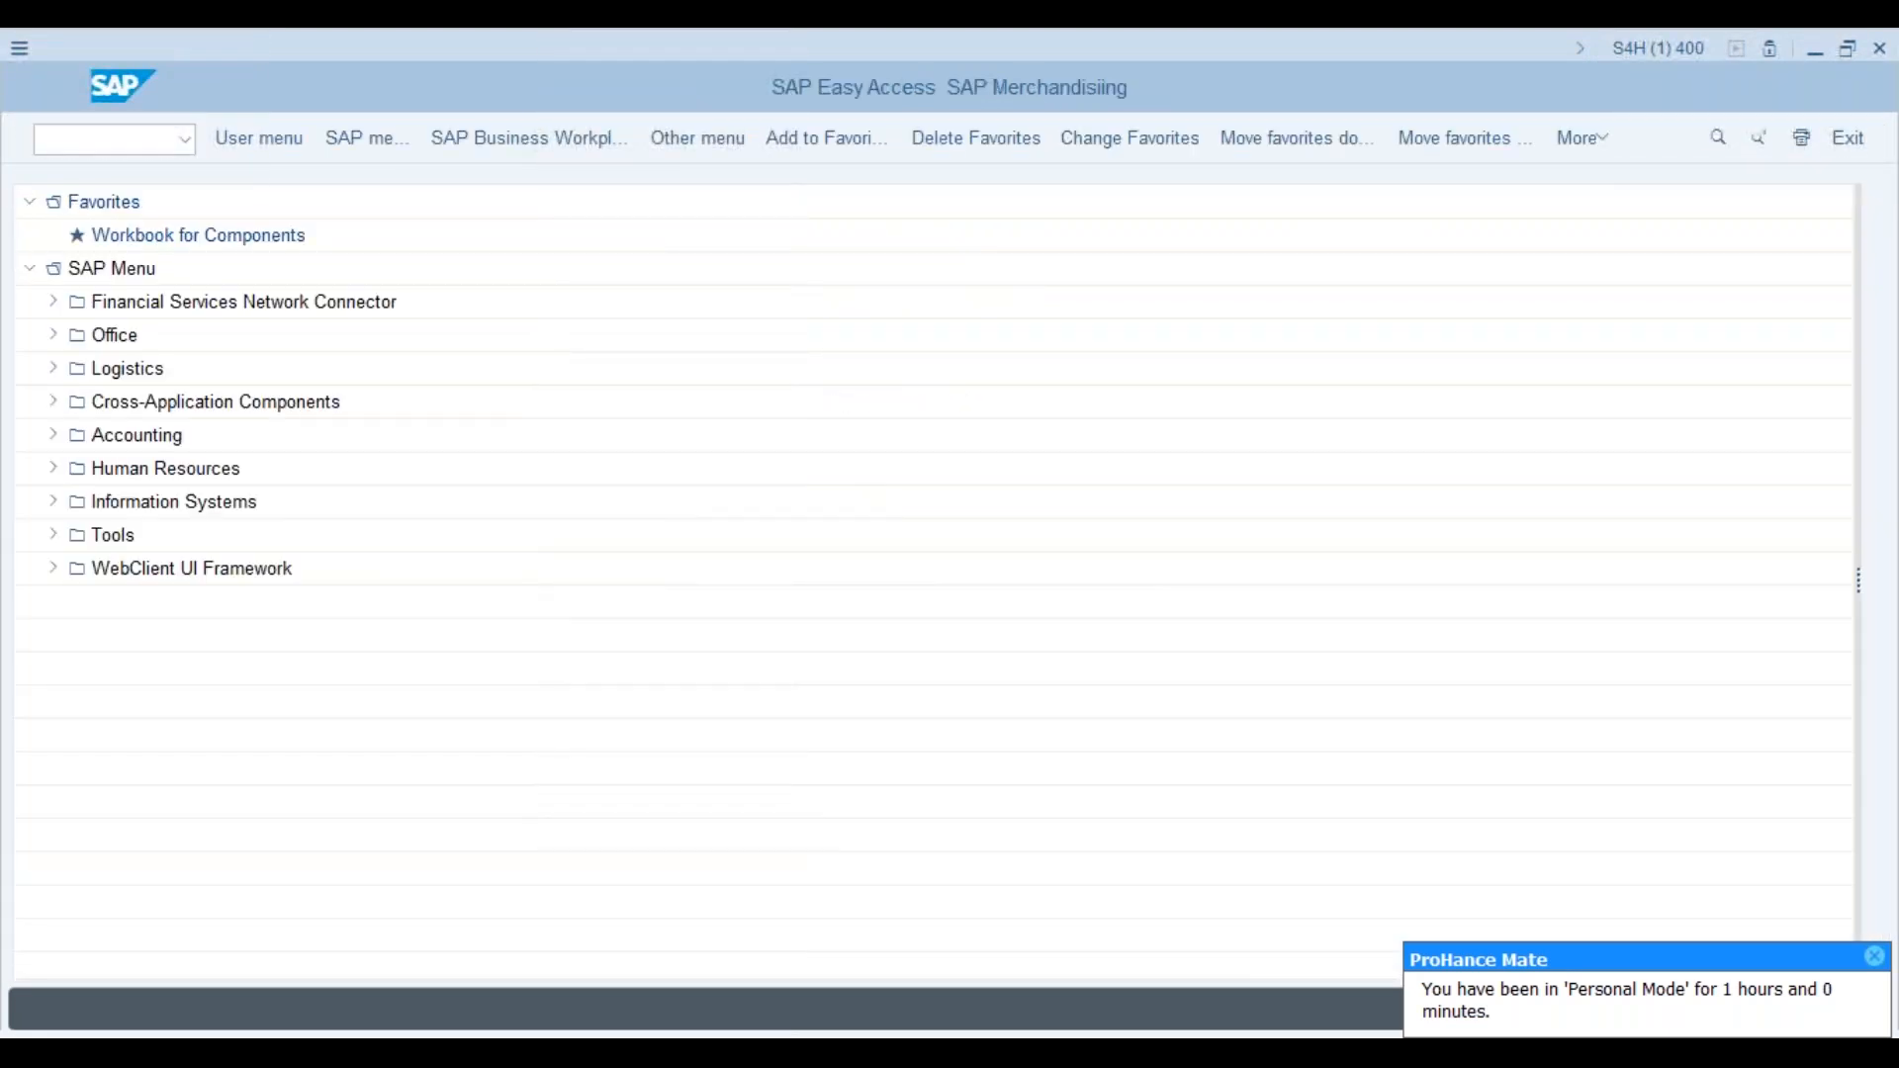
# Step: Run transaction CJ20N after correcting a mistyped code
pyautogui.write('j20n')
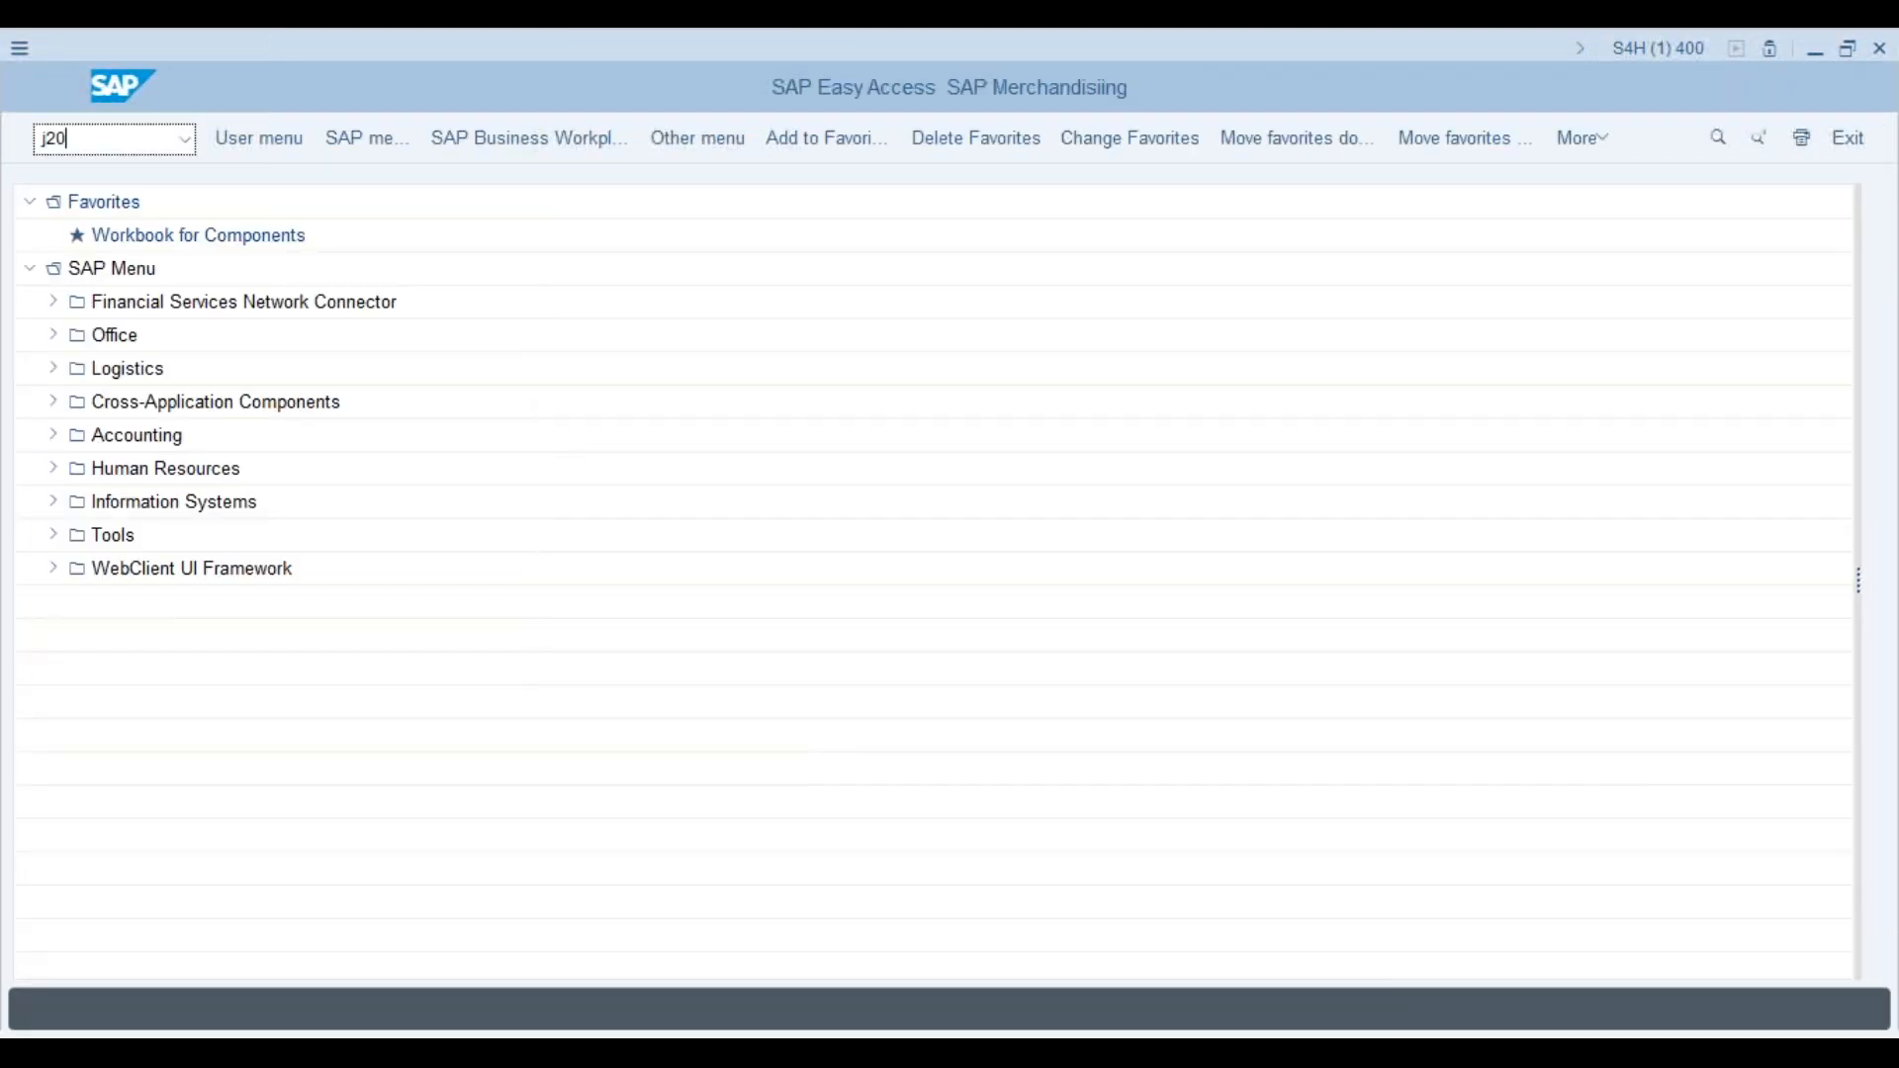
pyautogui.press('BackSpace')
pyautogui.press('BackSpace')
pyautogui.press('BackSpace')
pyautogui.press('BackSpace')
pyautogui.write('cj20n')
pyautogui.press('Return')
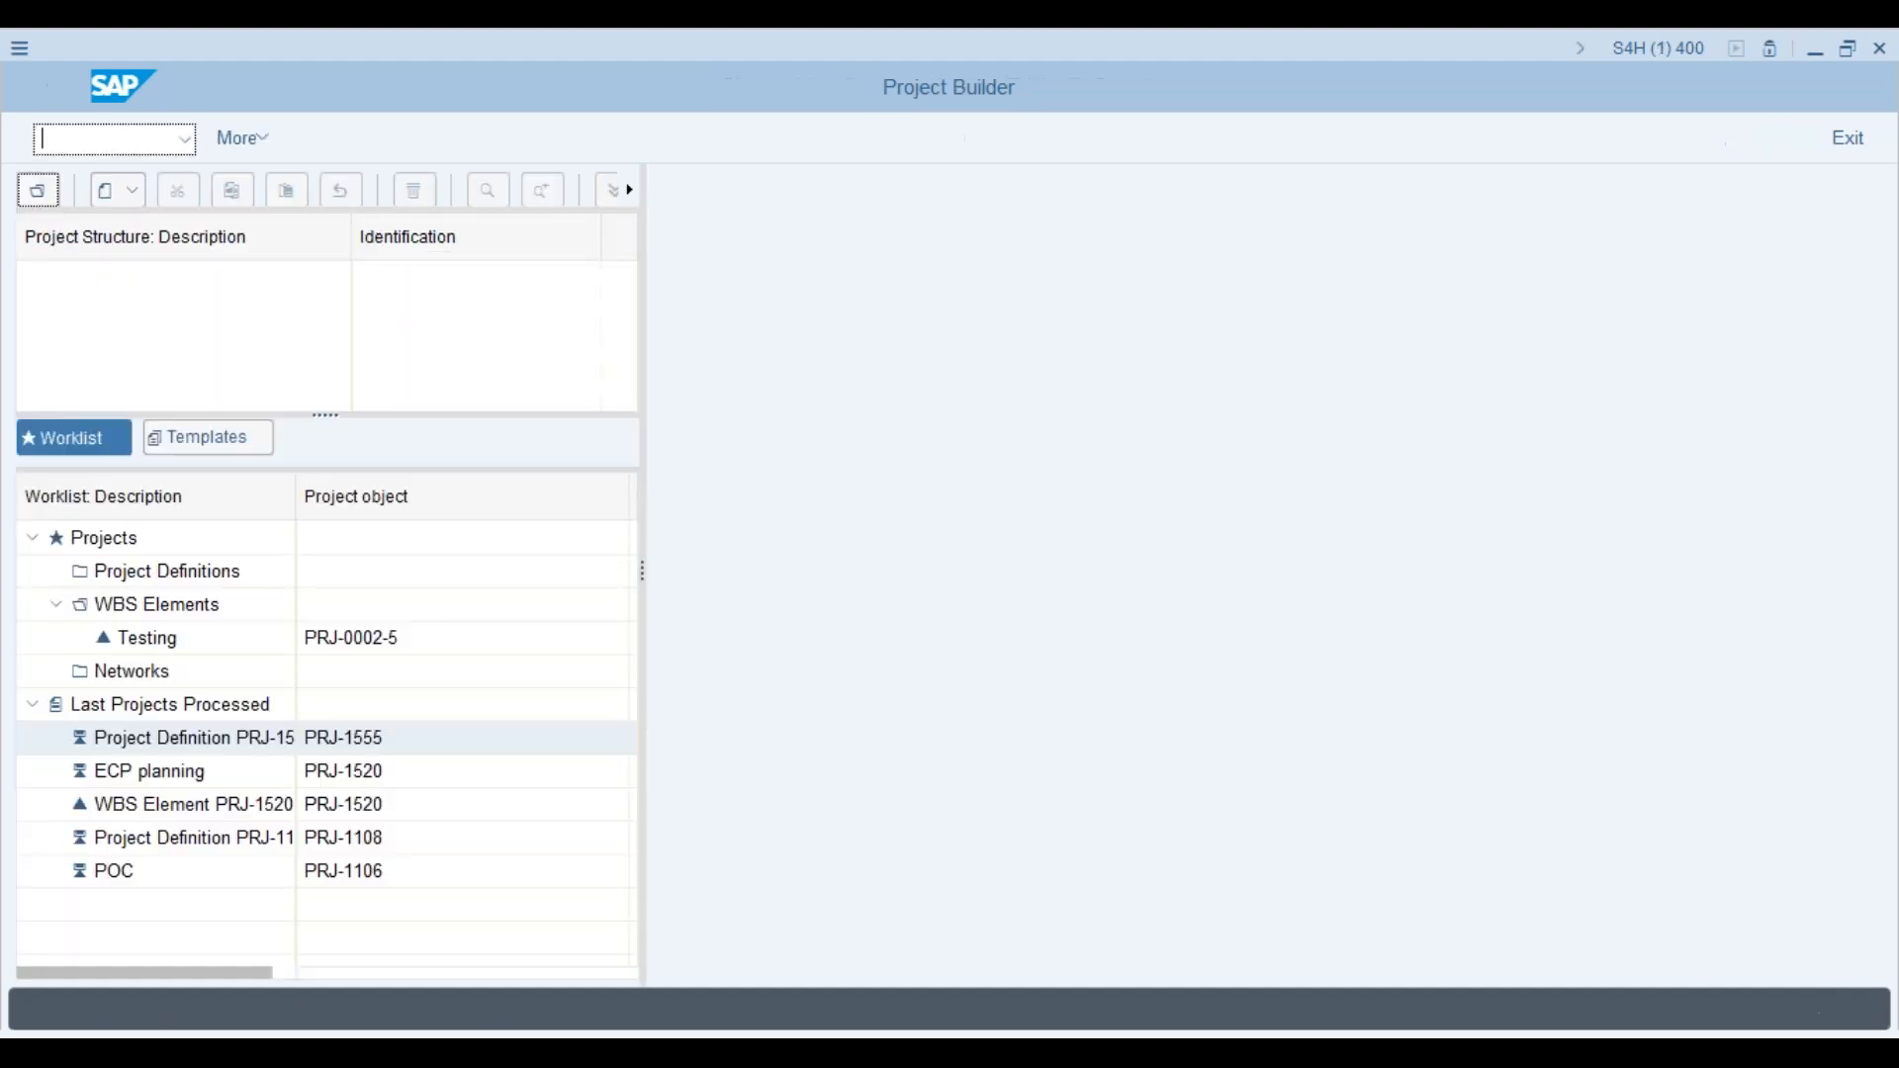
# Step: Start a new project and submit 123456 as the project definition
pyautogui.click(125, 206)
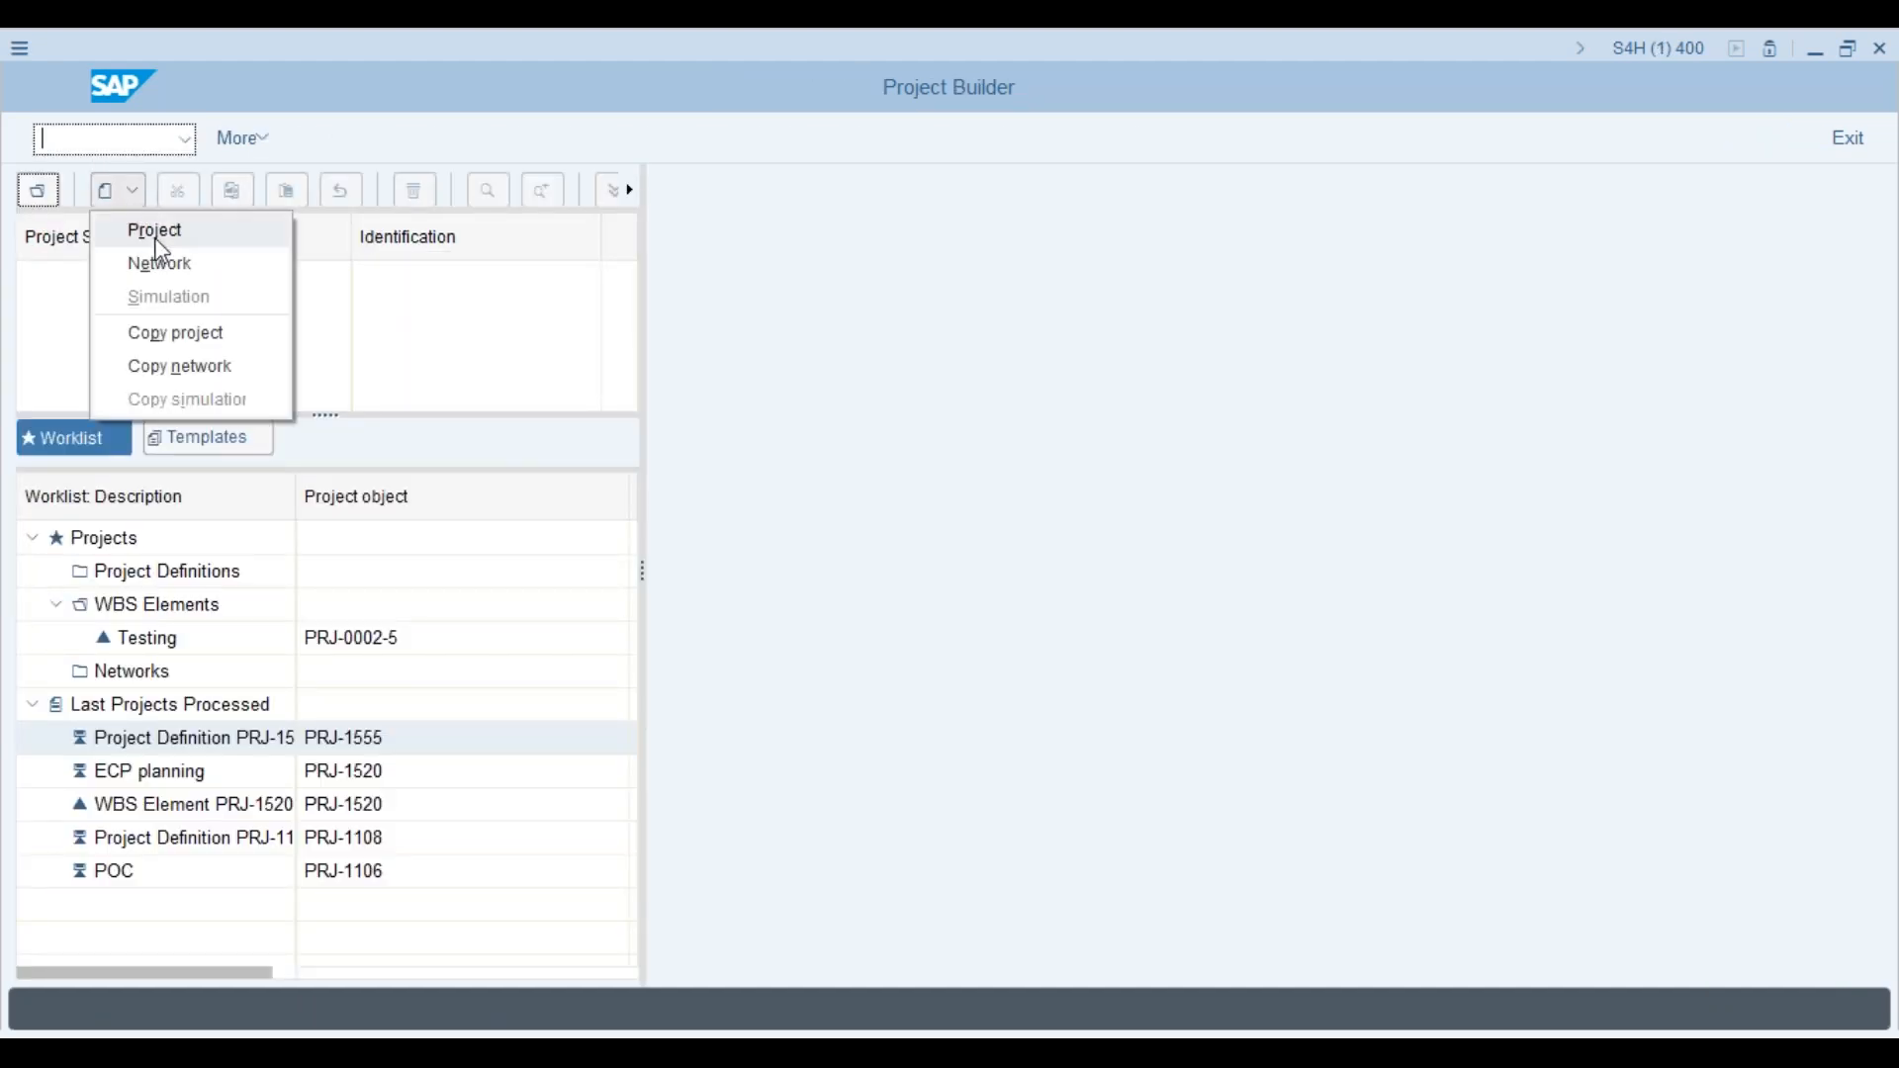
pyautogui.click(158, 235)
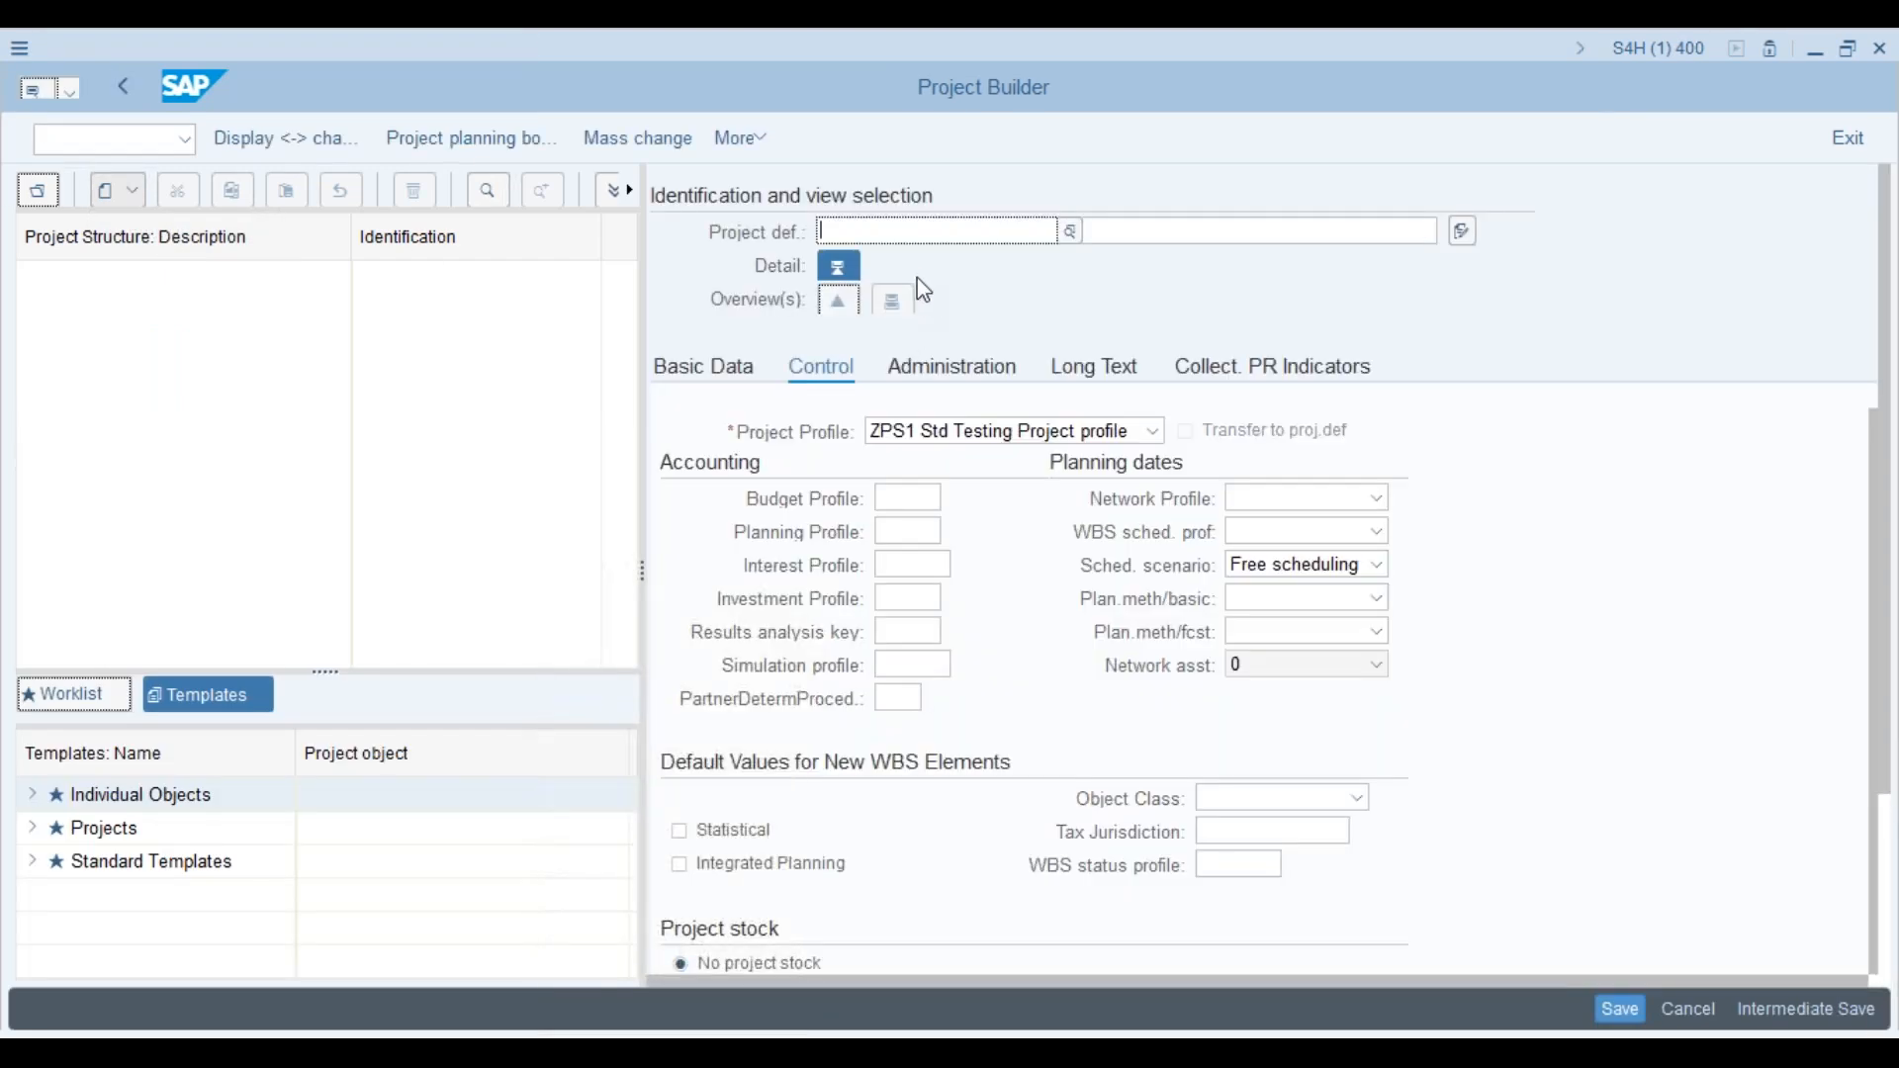
pyautogui.write('123456')
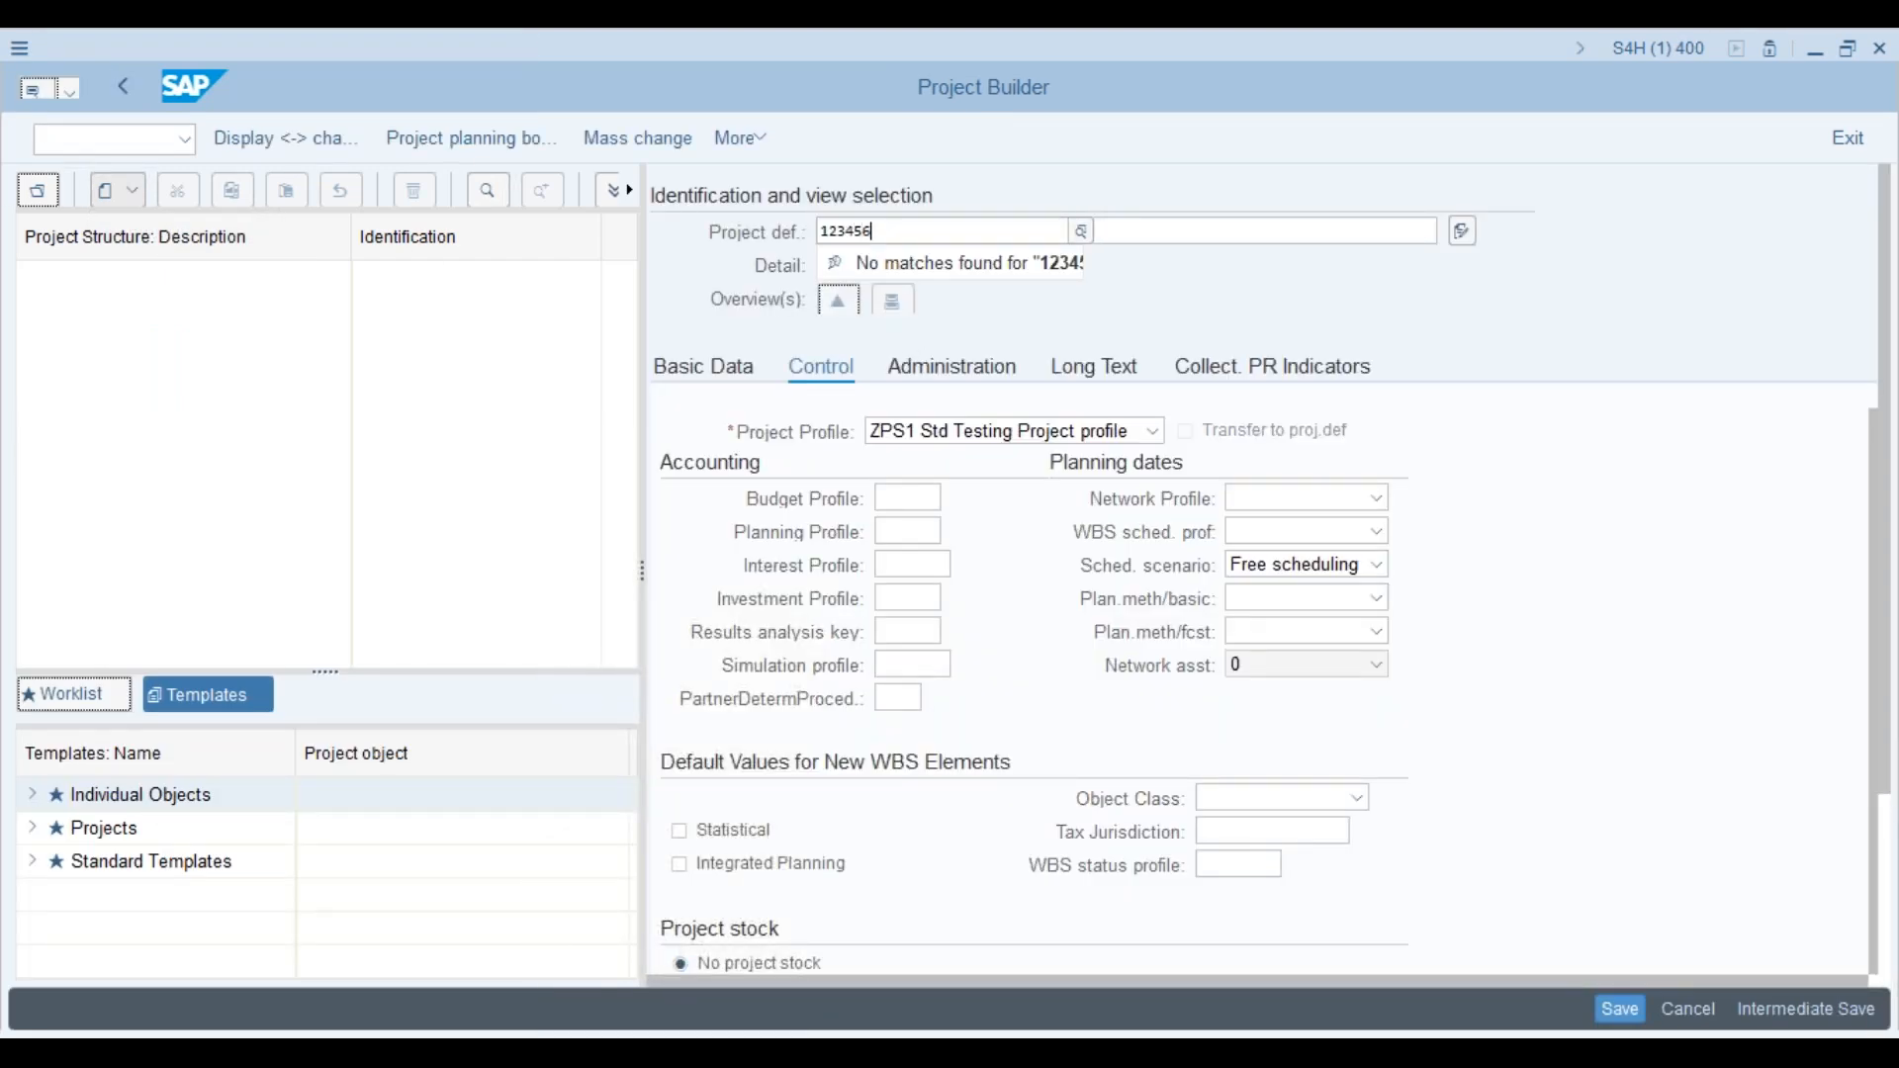
pyautogui.press('Return')
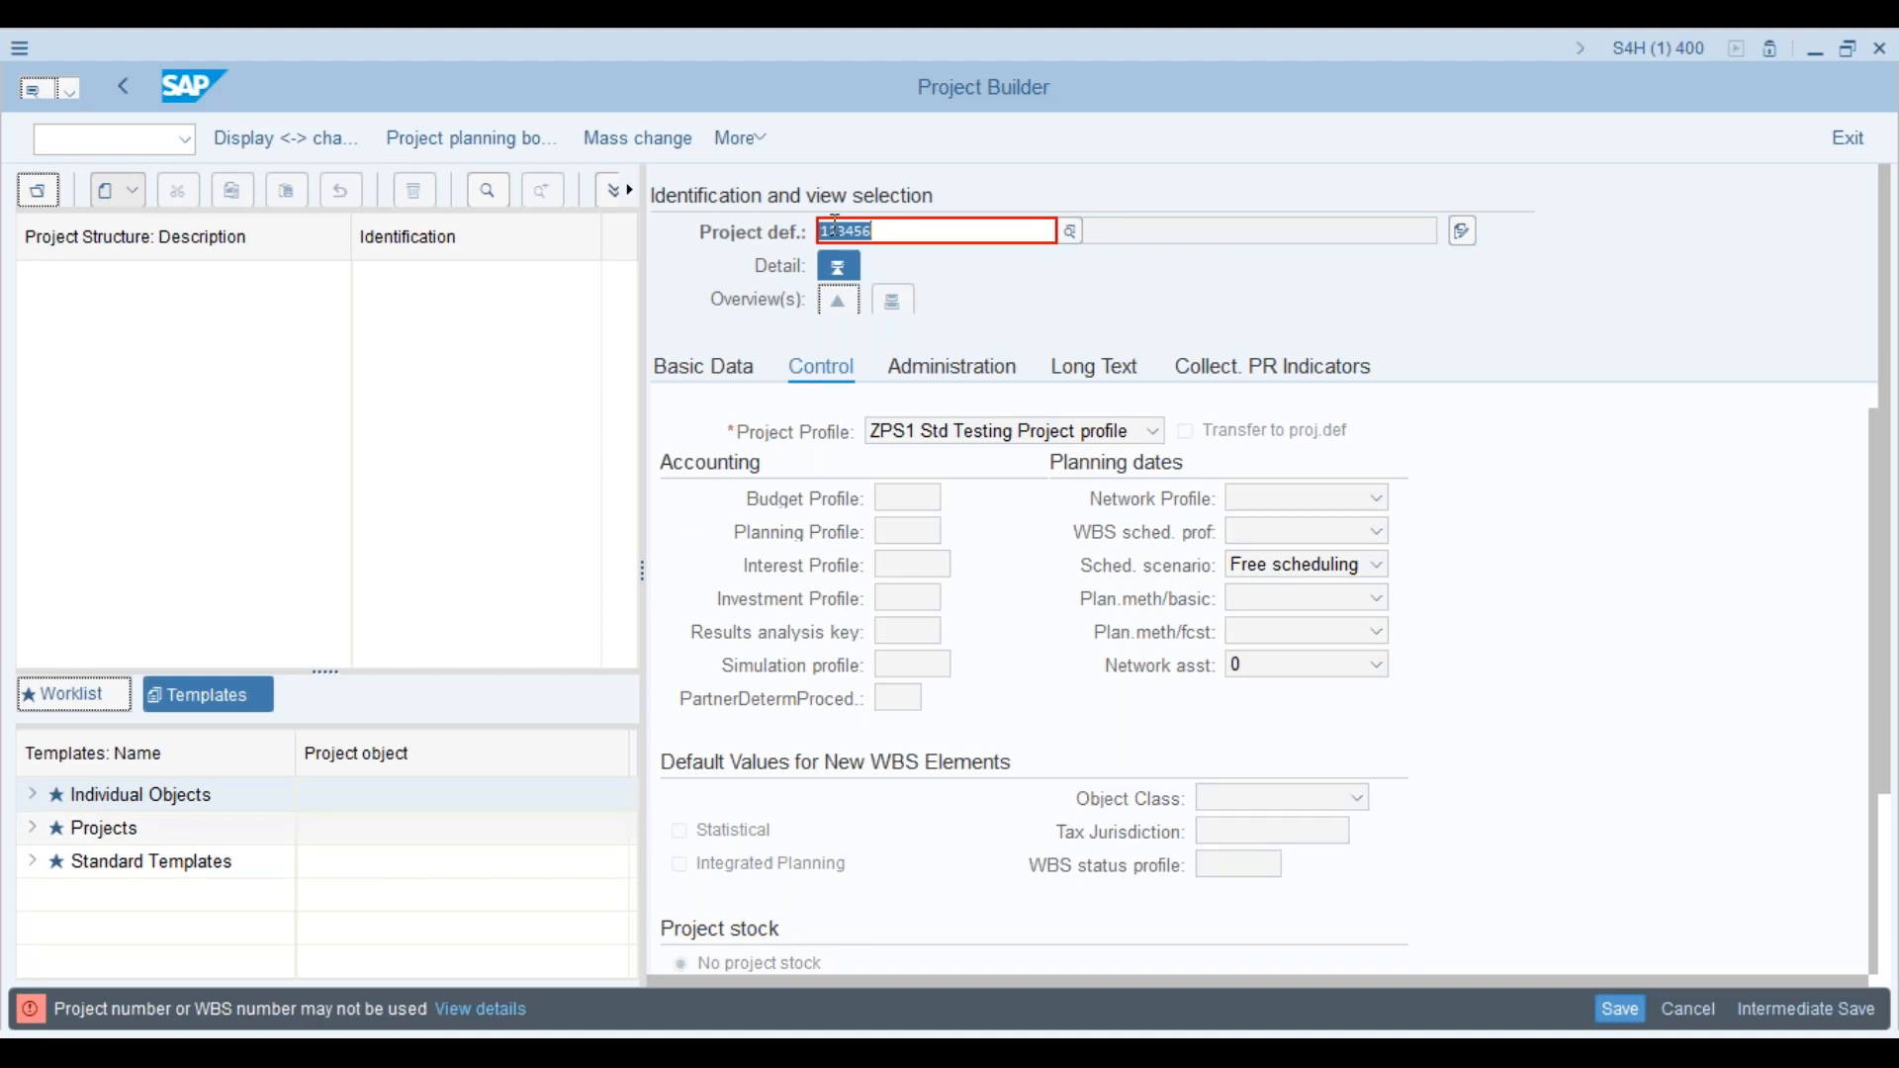
# Step: Replace the rejected number with ZERV and submit it
pyautogui.click(874, 232)
pyautogui.press('BackSpace')
pyautogui.press('BackSpace')
pyautogui.press('BackSpace')
pyautogui.press('BackSpace')
pyautogui.press('BackSpace')
pyautogui.press('BackSpace')
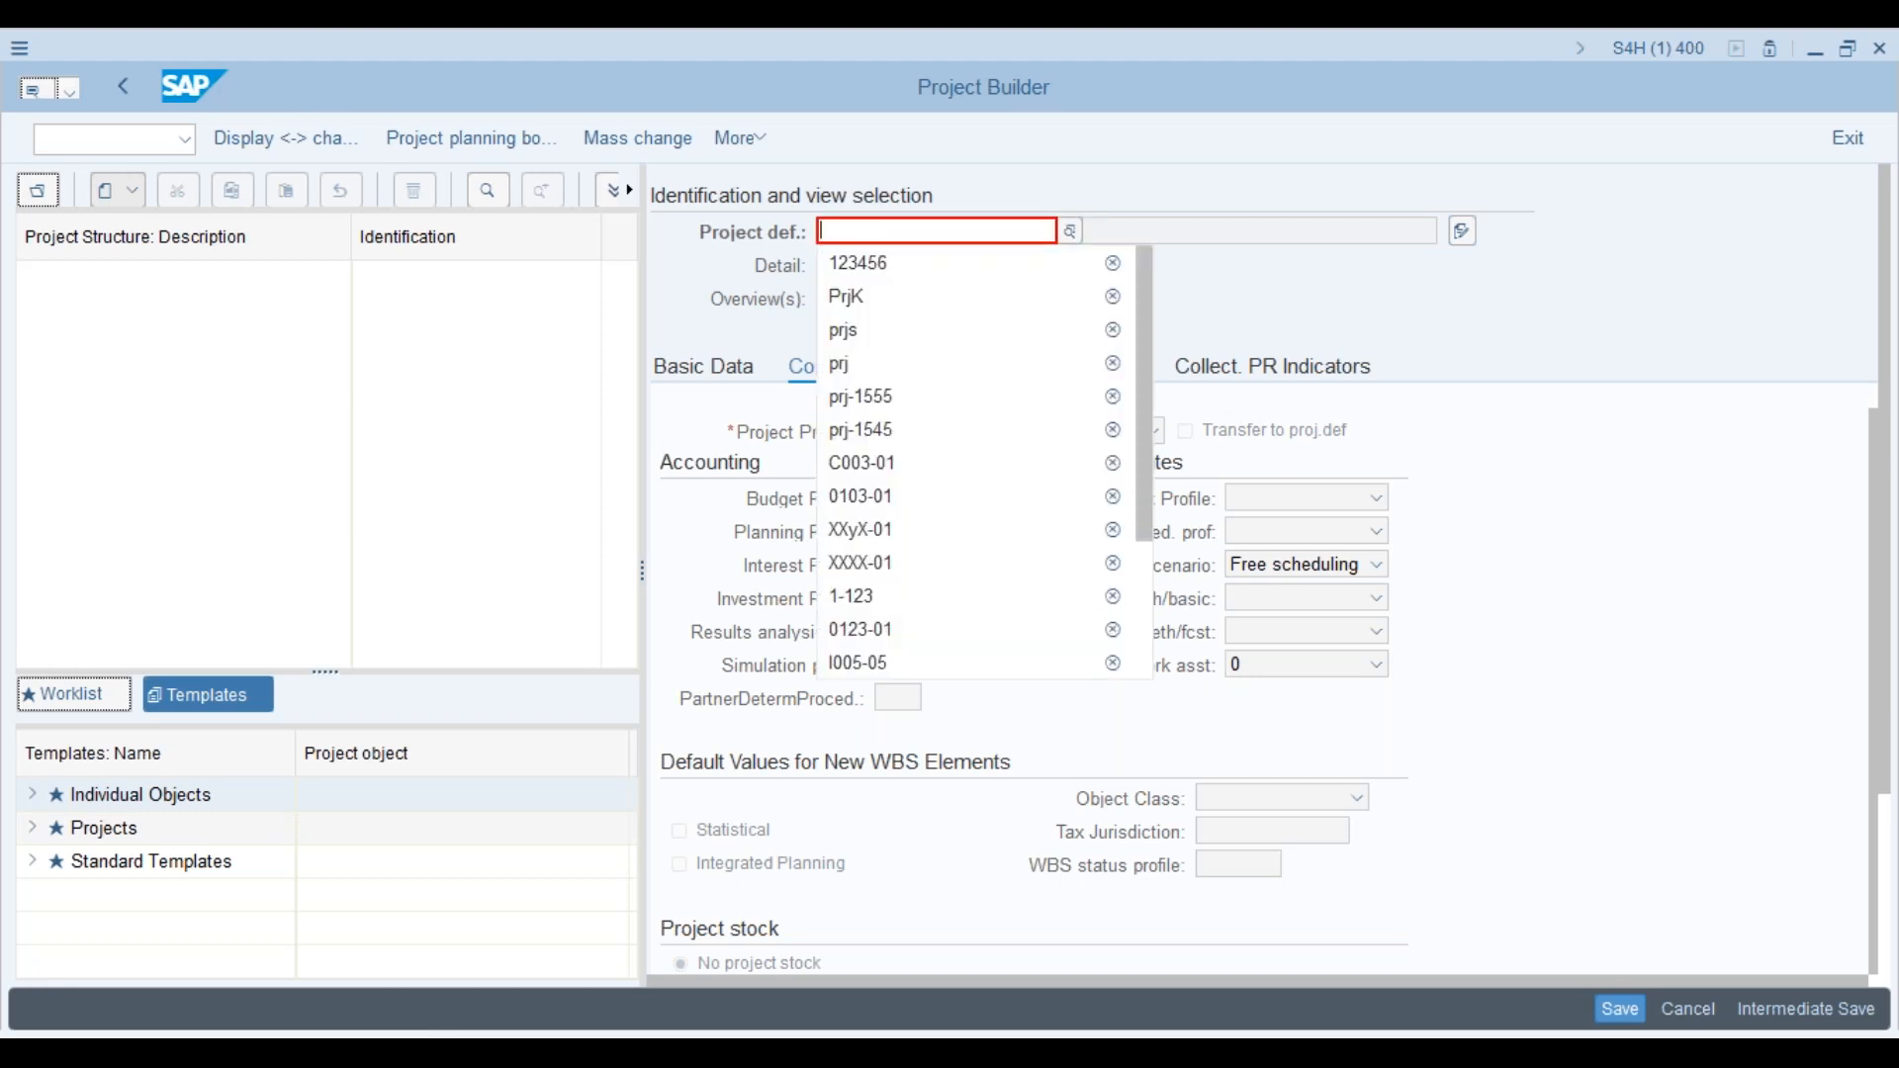
pyautogui.write('zerv')
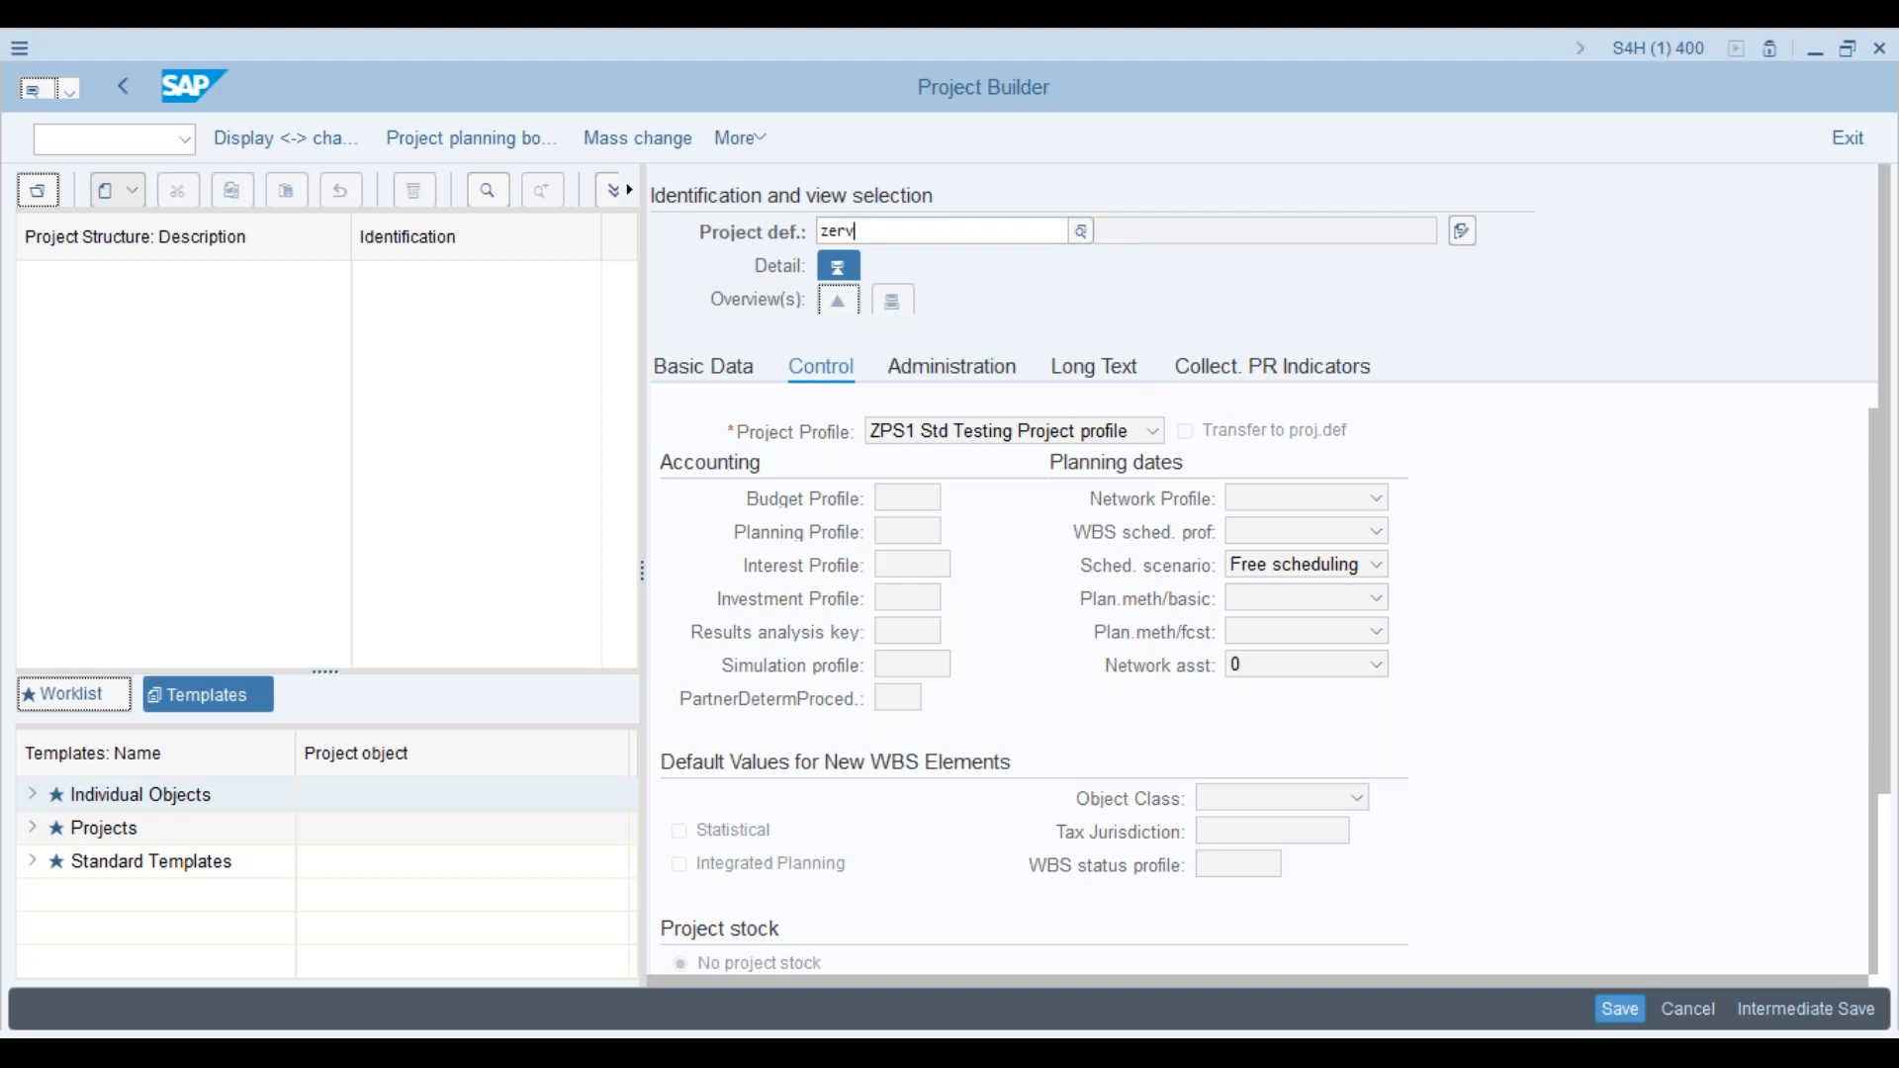
pyautogui.press('Return')
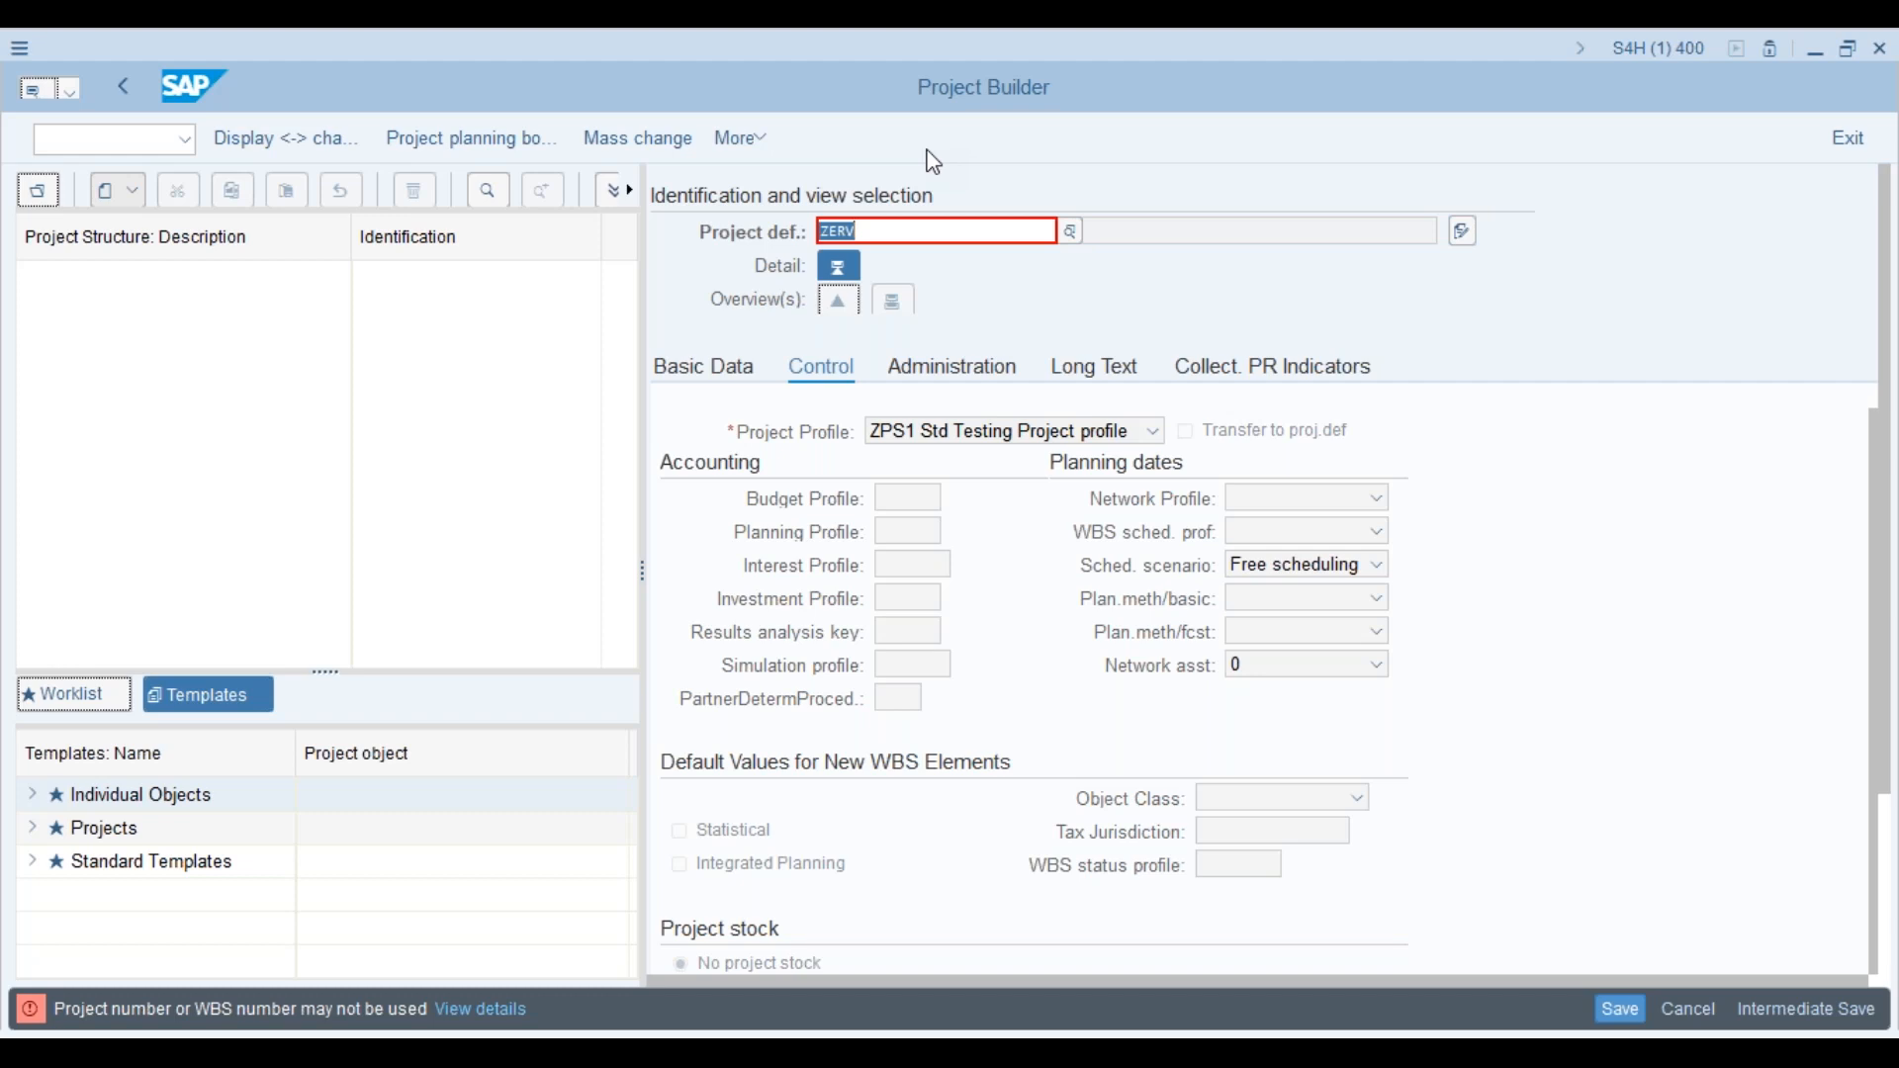
# Step: Untick Edit in Define Special Characters for Projects and save under the customizing request
pyautogui.hotkey('alt', 'Tab')
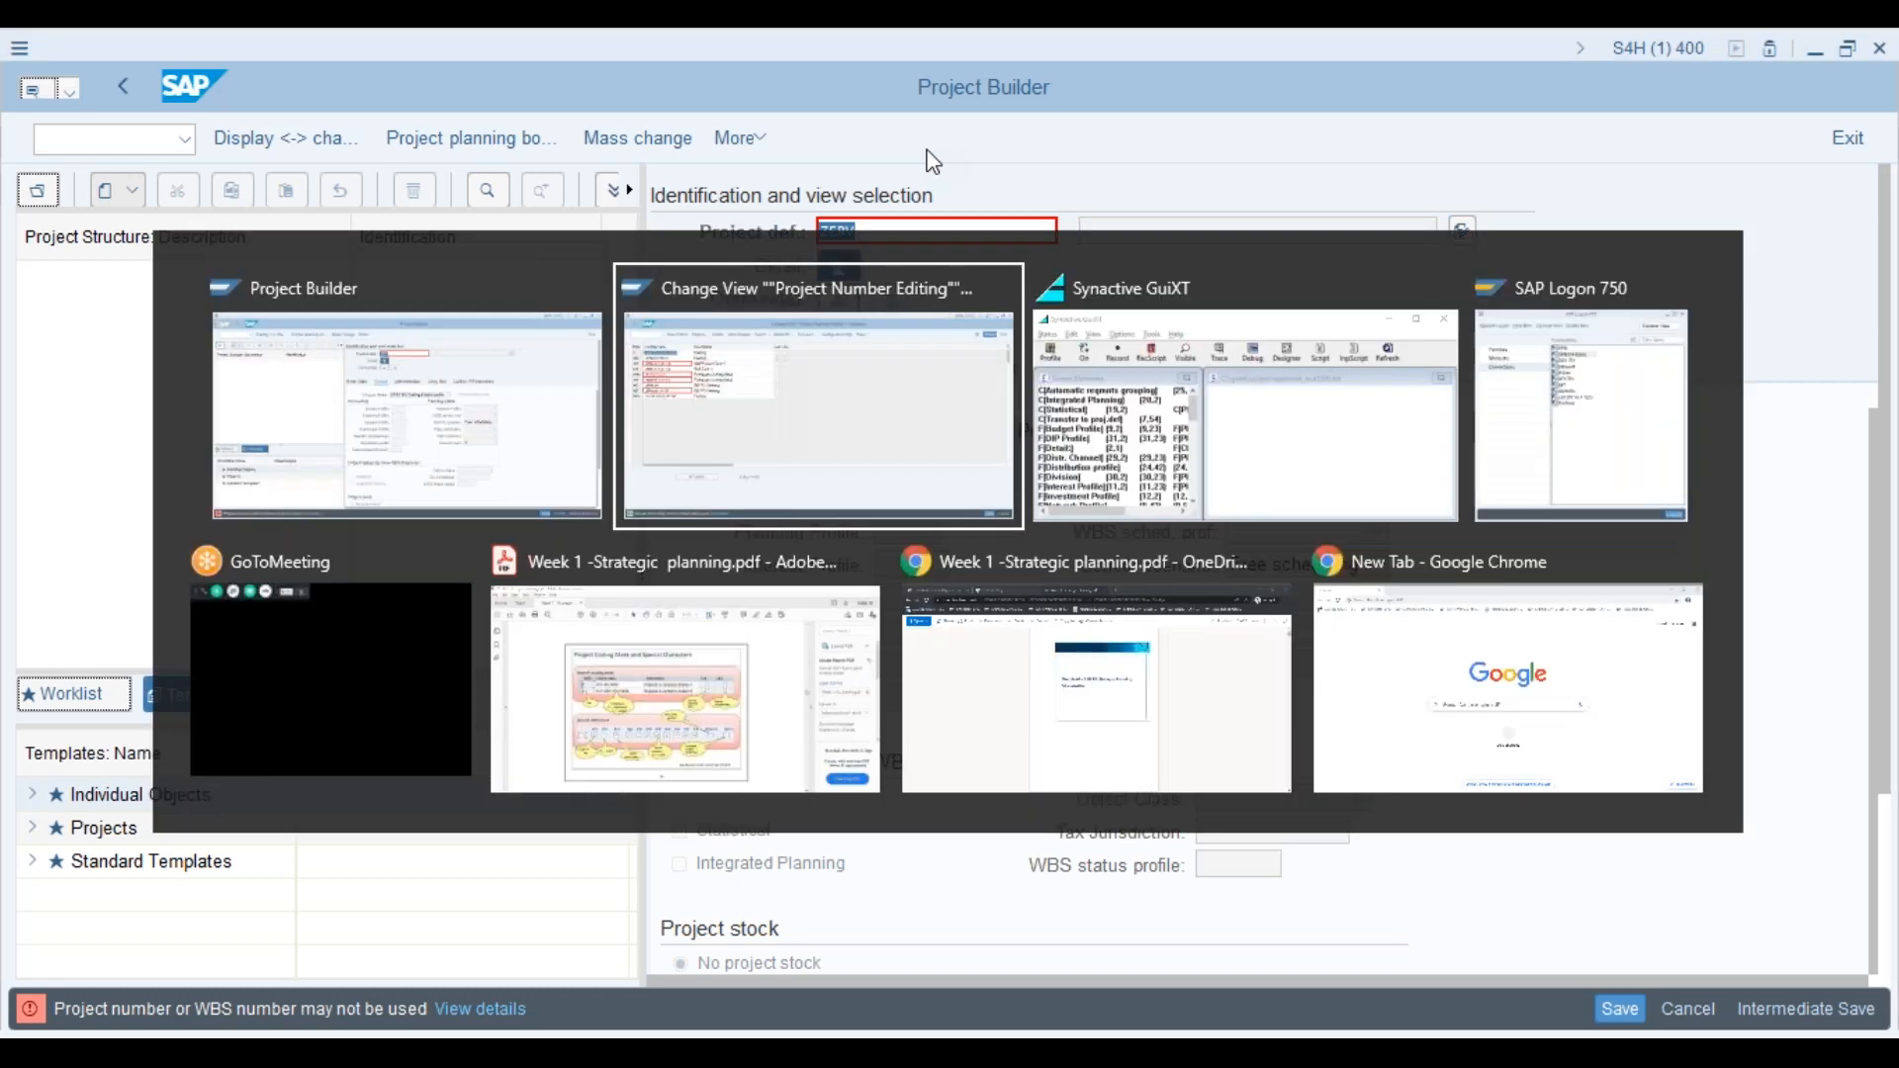
pyautogui.click(58, 86)
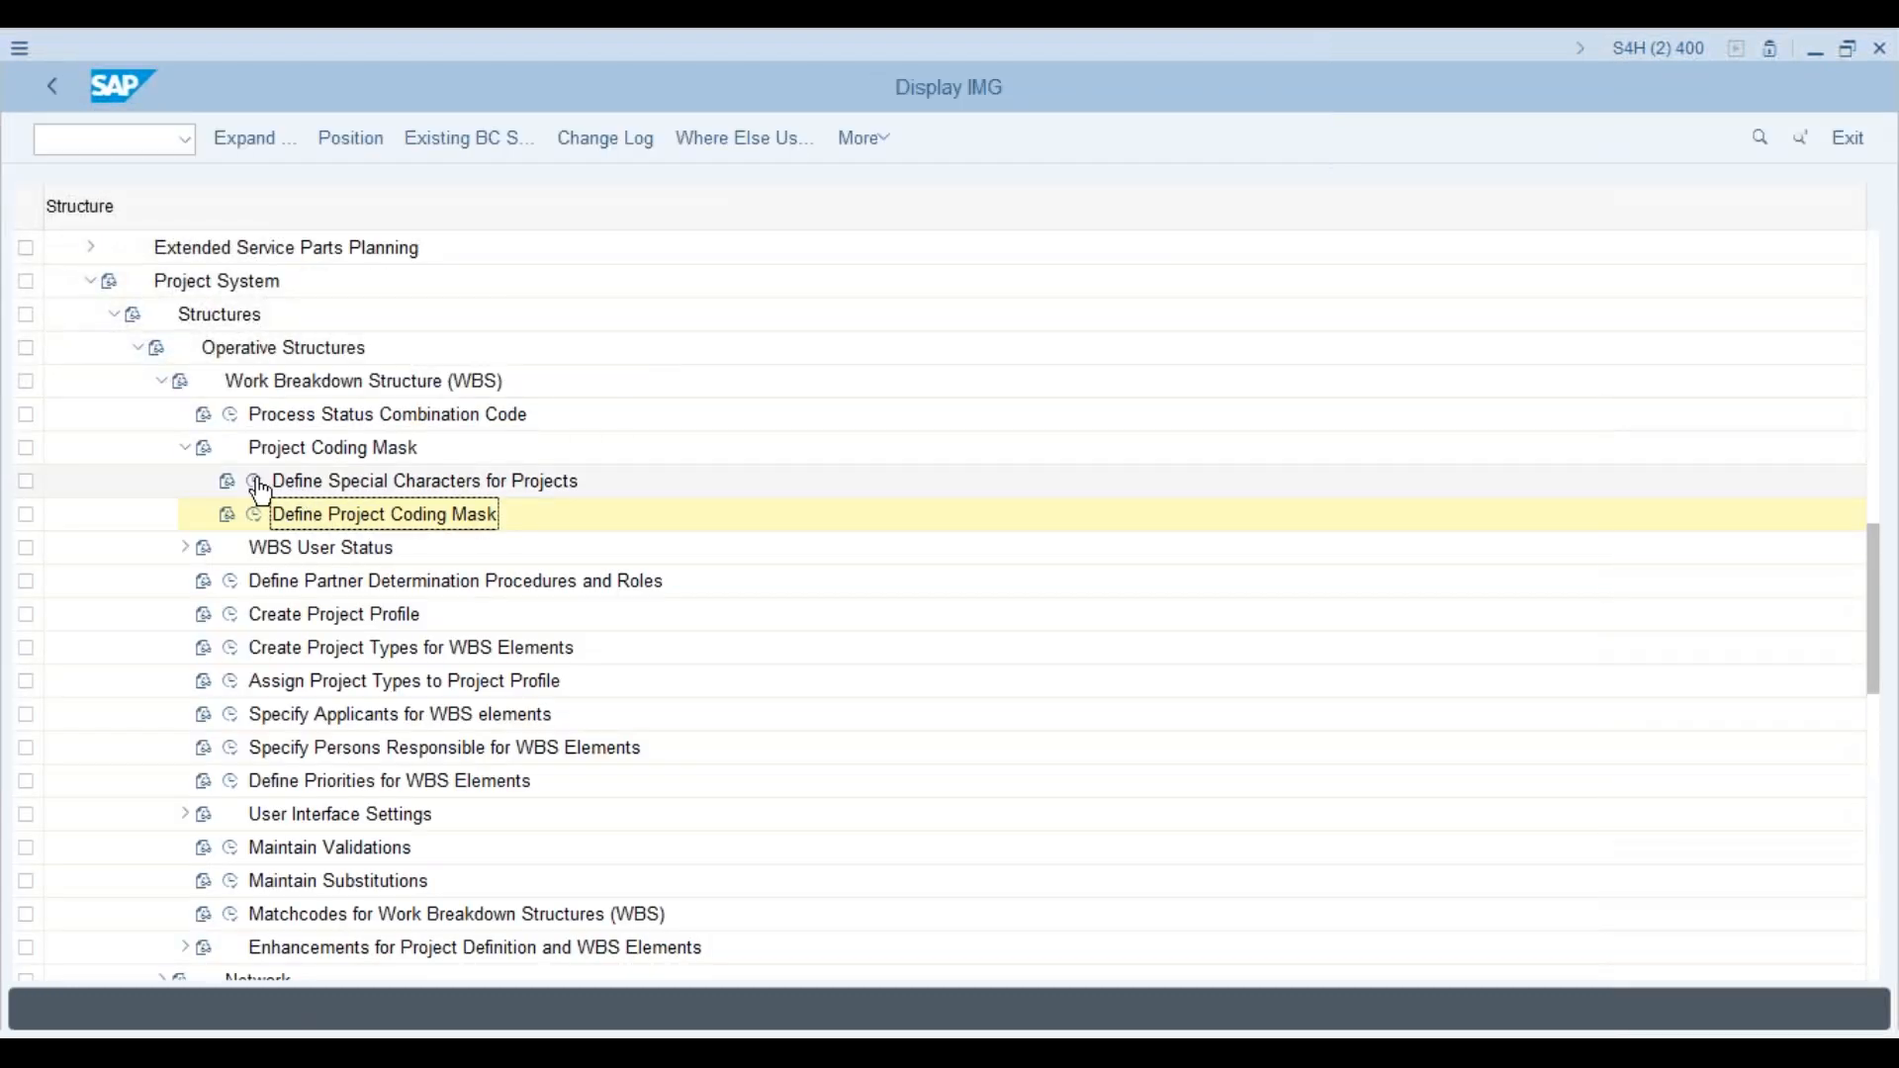
pyautogui.click(259, 484)
pyautogui.click(423, 299)
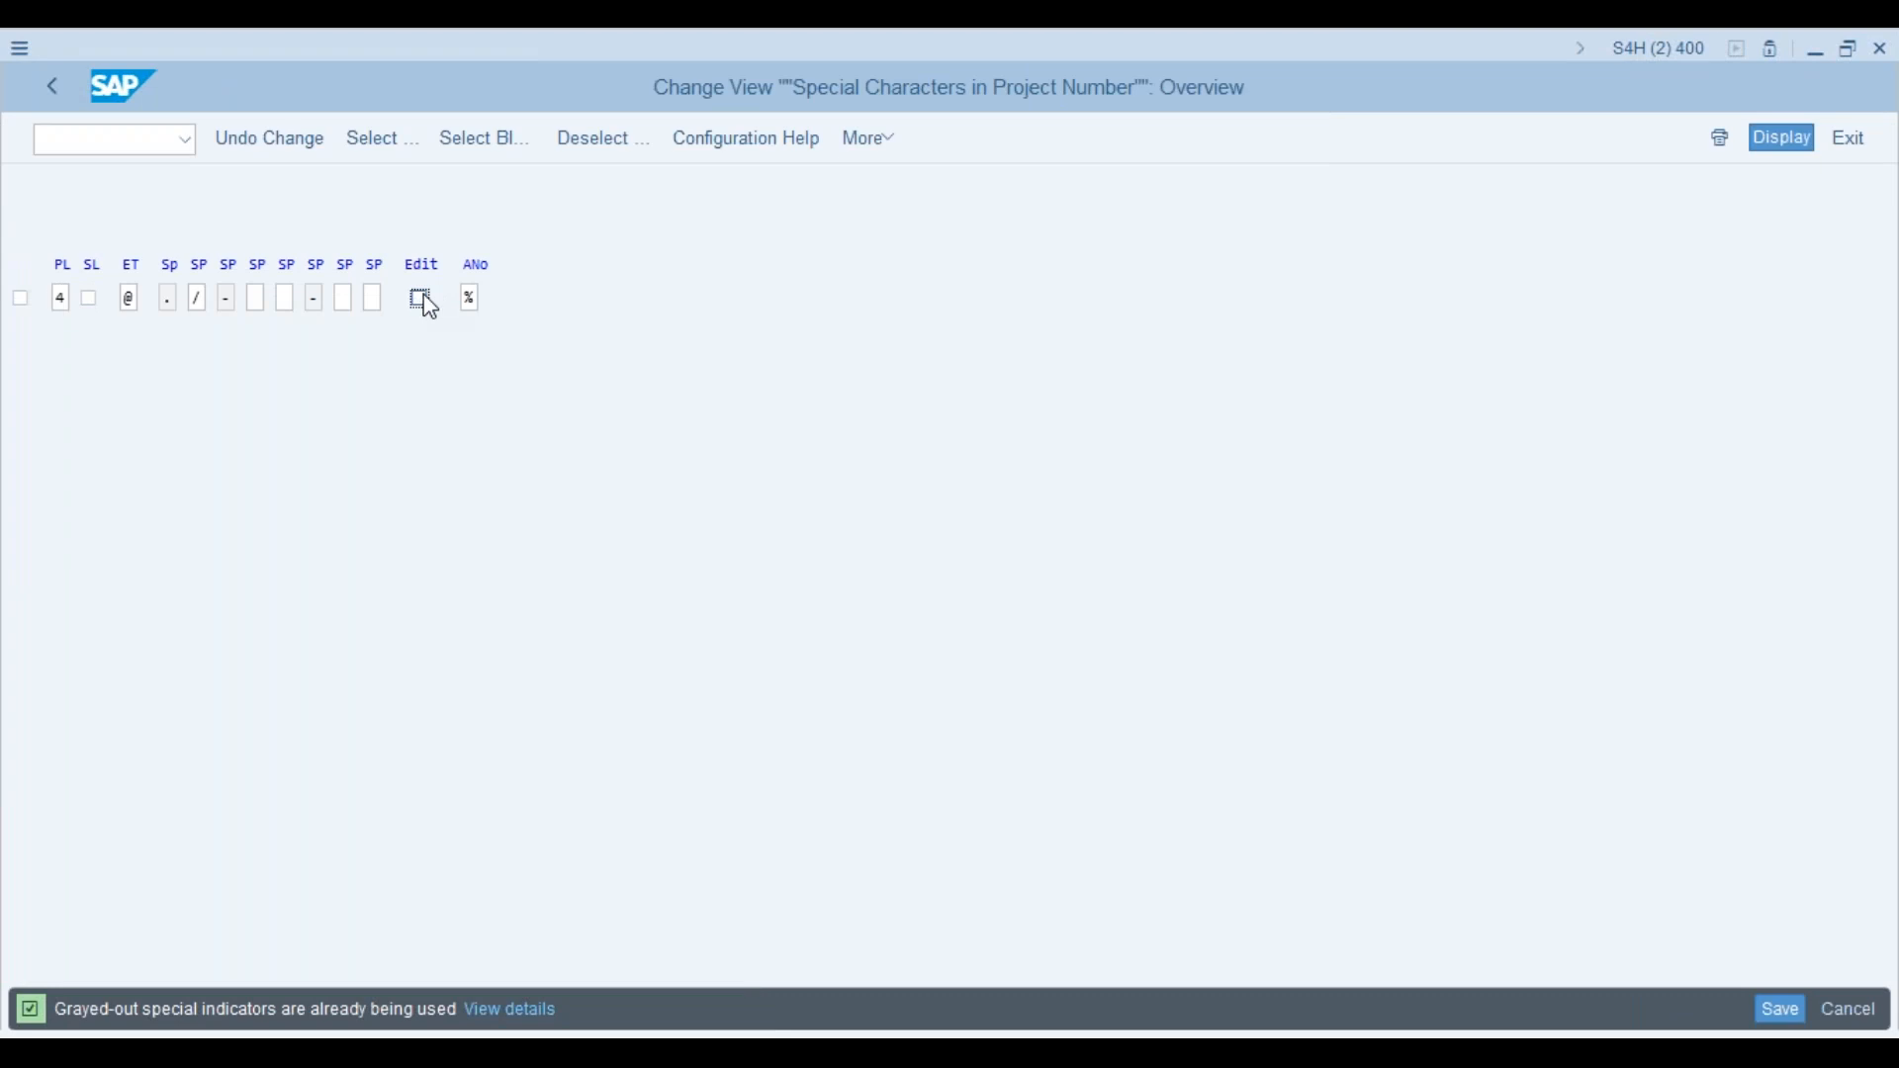
pyautogui.click(1768, 1001)
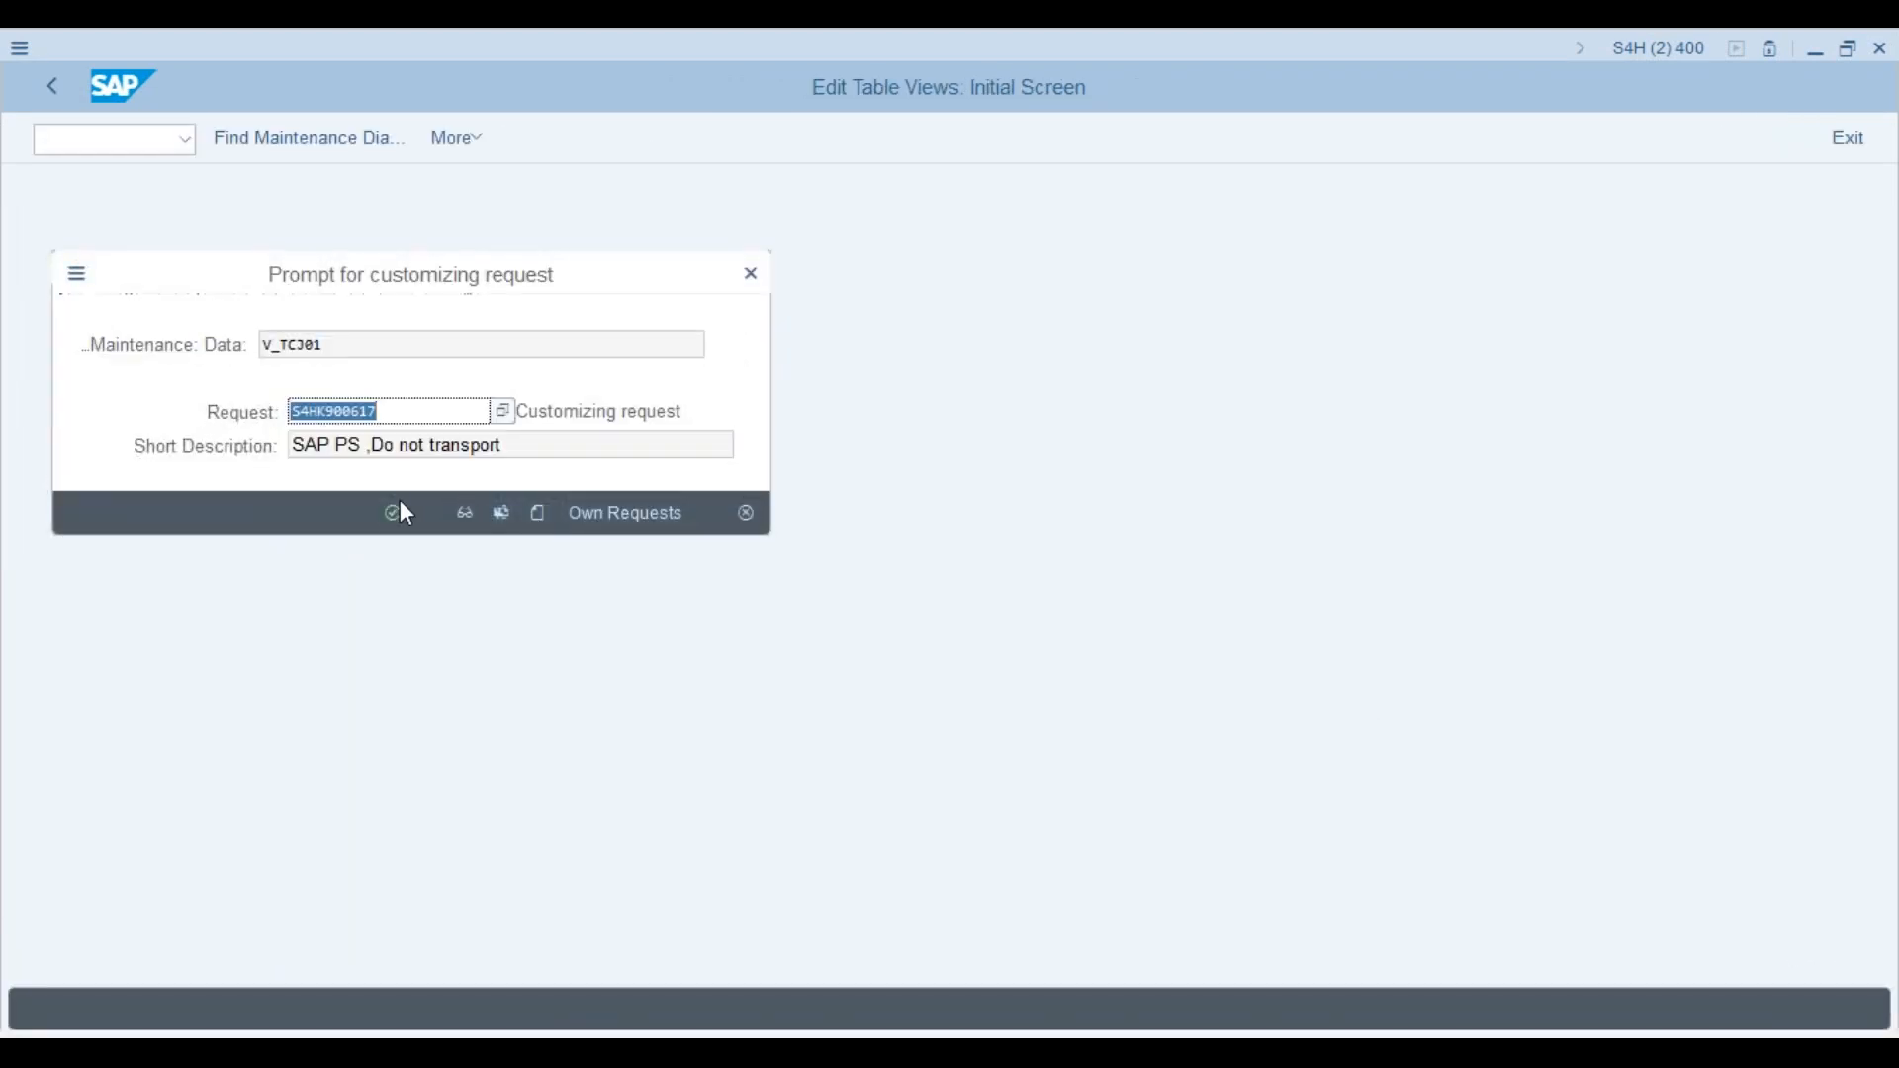
pyautogui.click(394, 514)
# Step: In the Project Builder session, enter /n to return to the main menu
pyautogui.hotkey('alt', 'Tab')
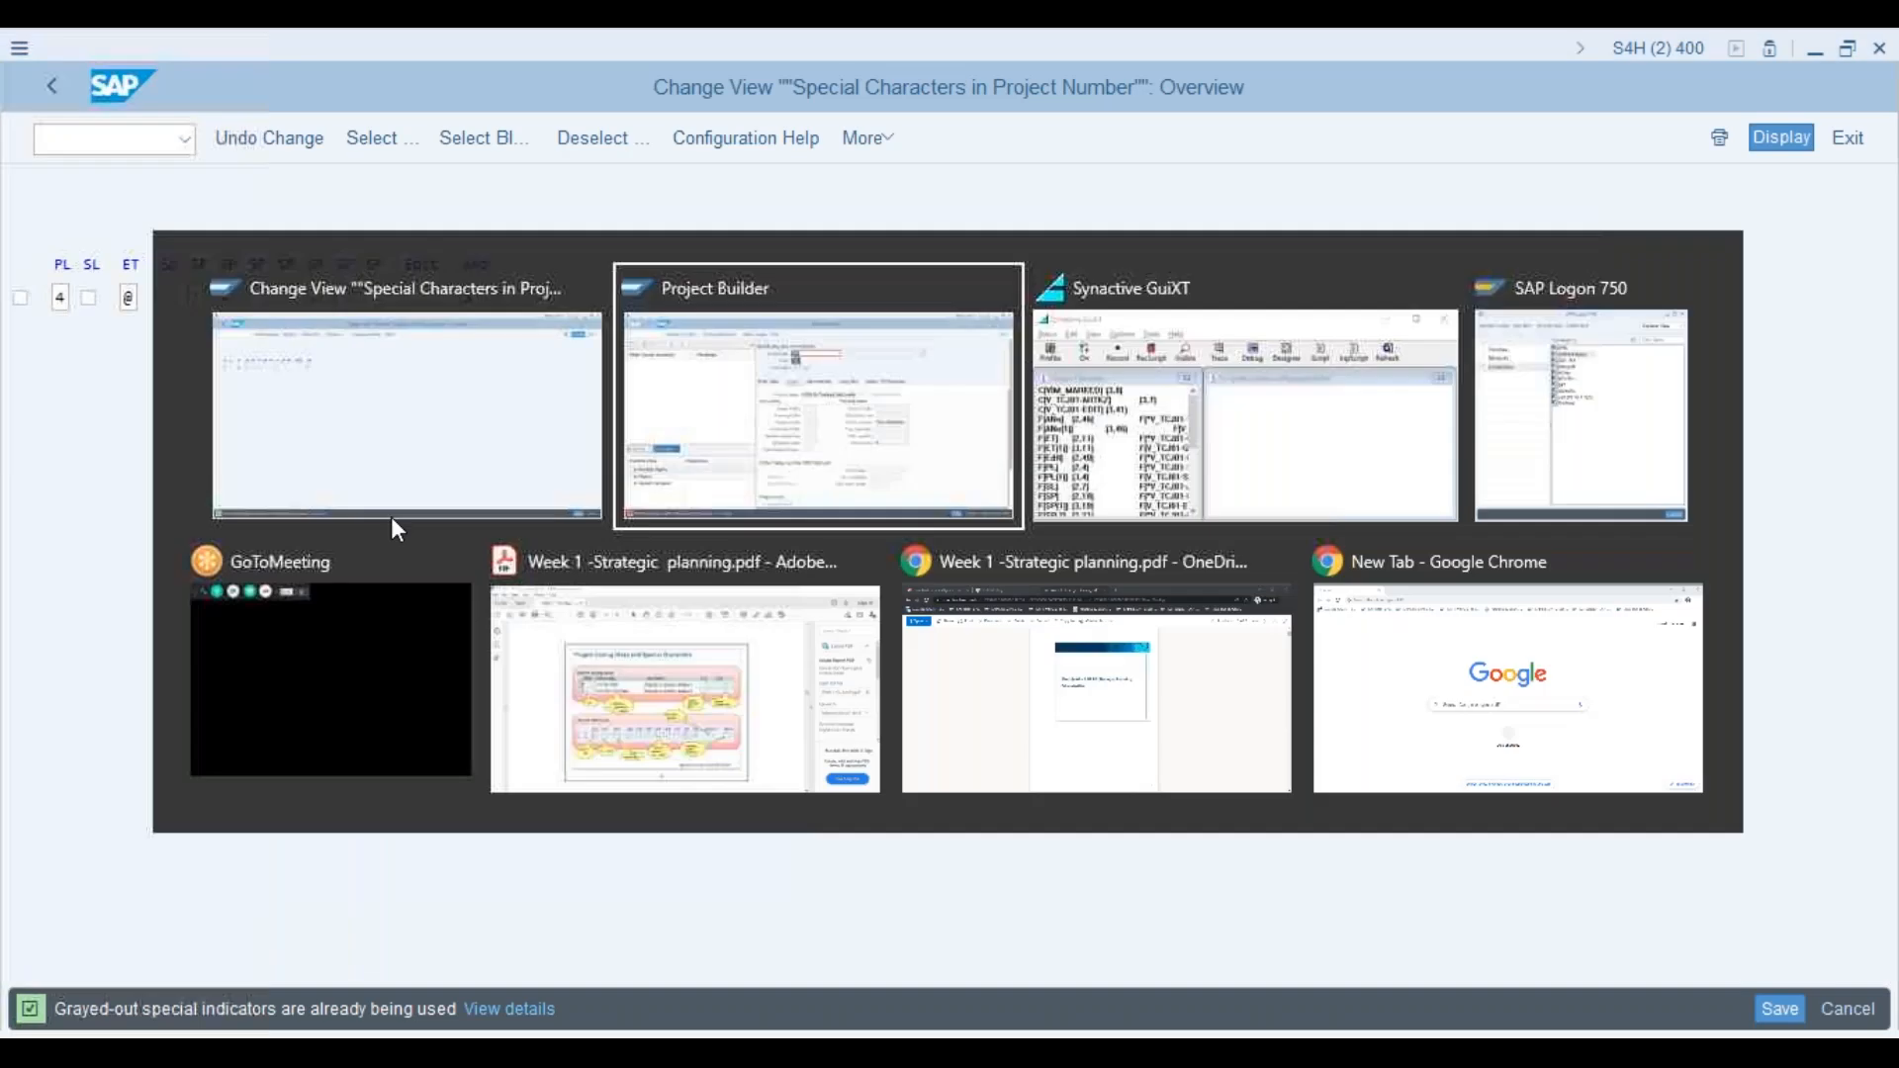
pyautogui.click(87, 147)
pyautogui.write('/n')
pyautogui.press('Return')
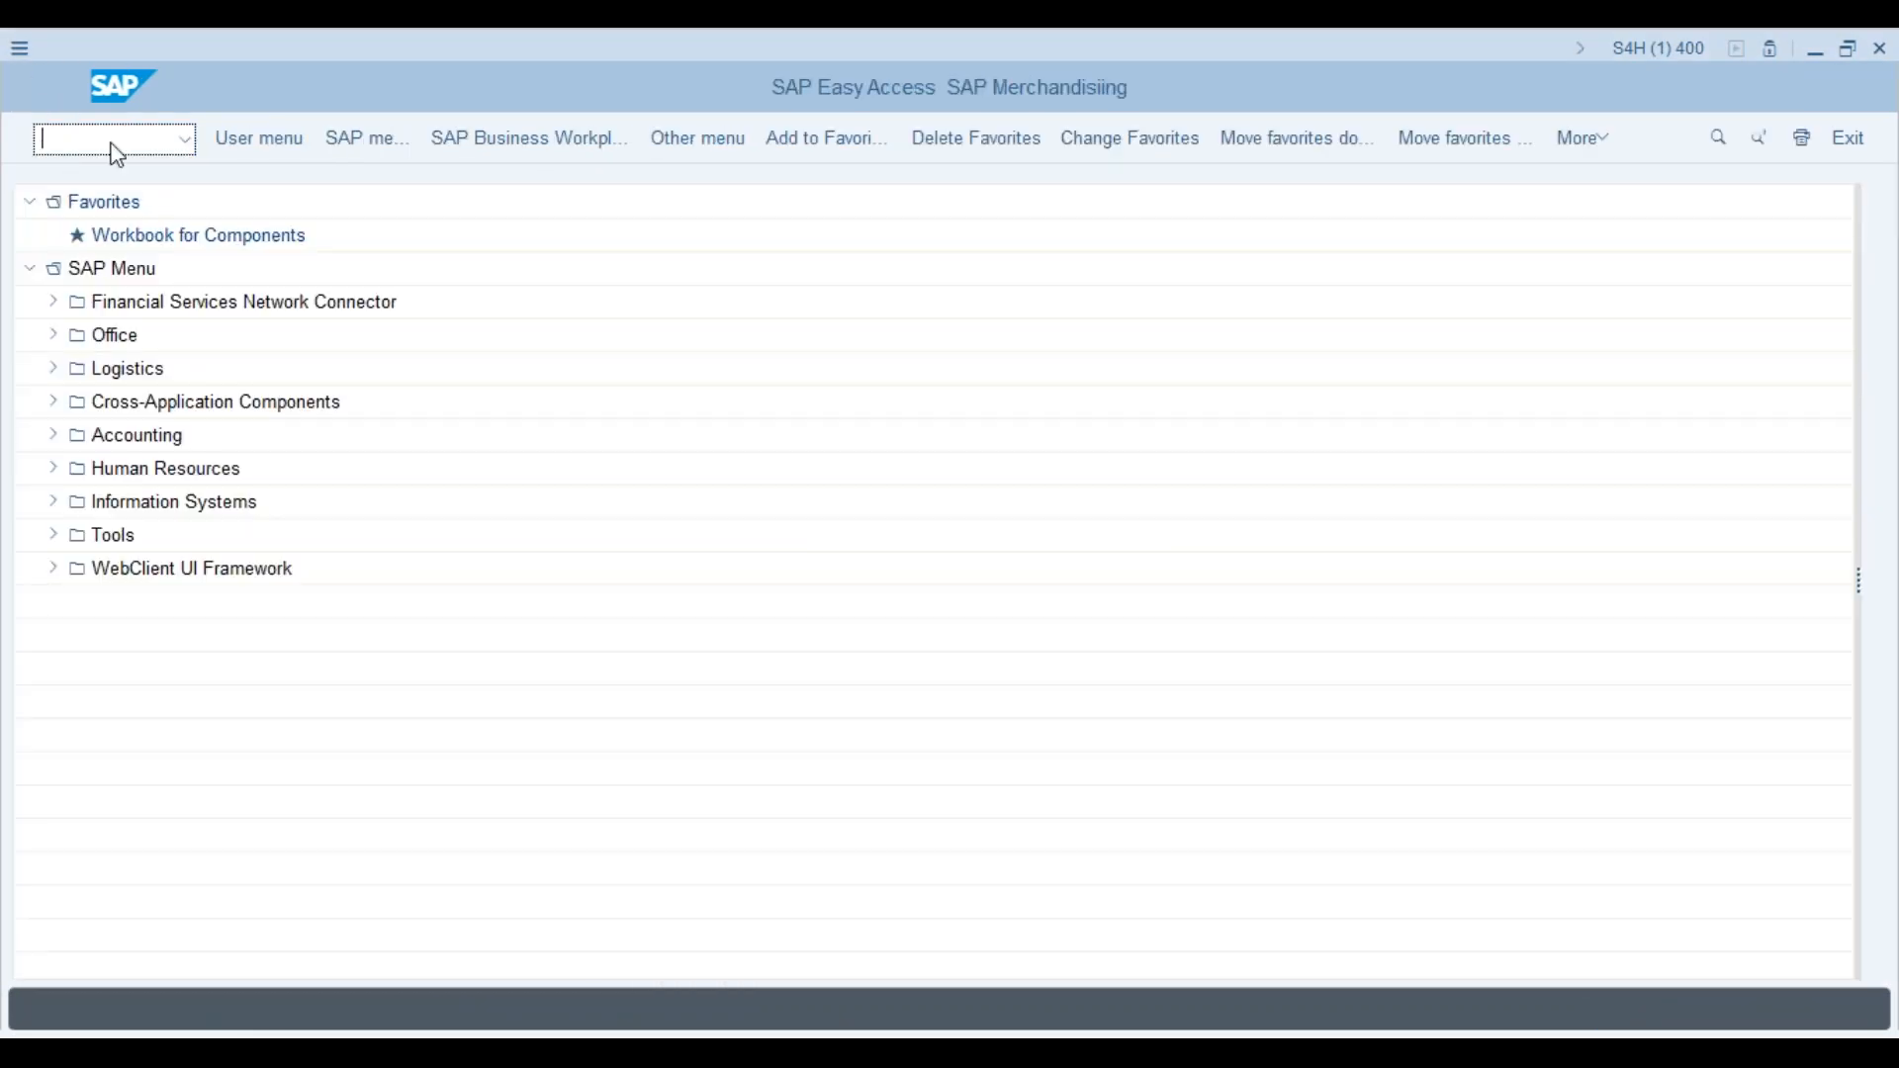
# Step: Launch CJ20N and create a new project with definition 12345678
pyautogui.click(111, 144)
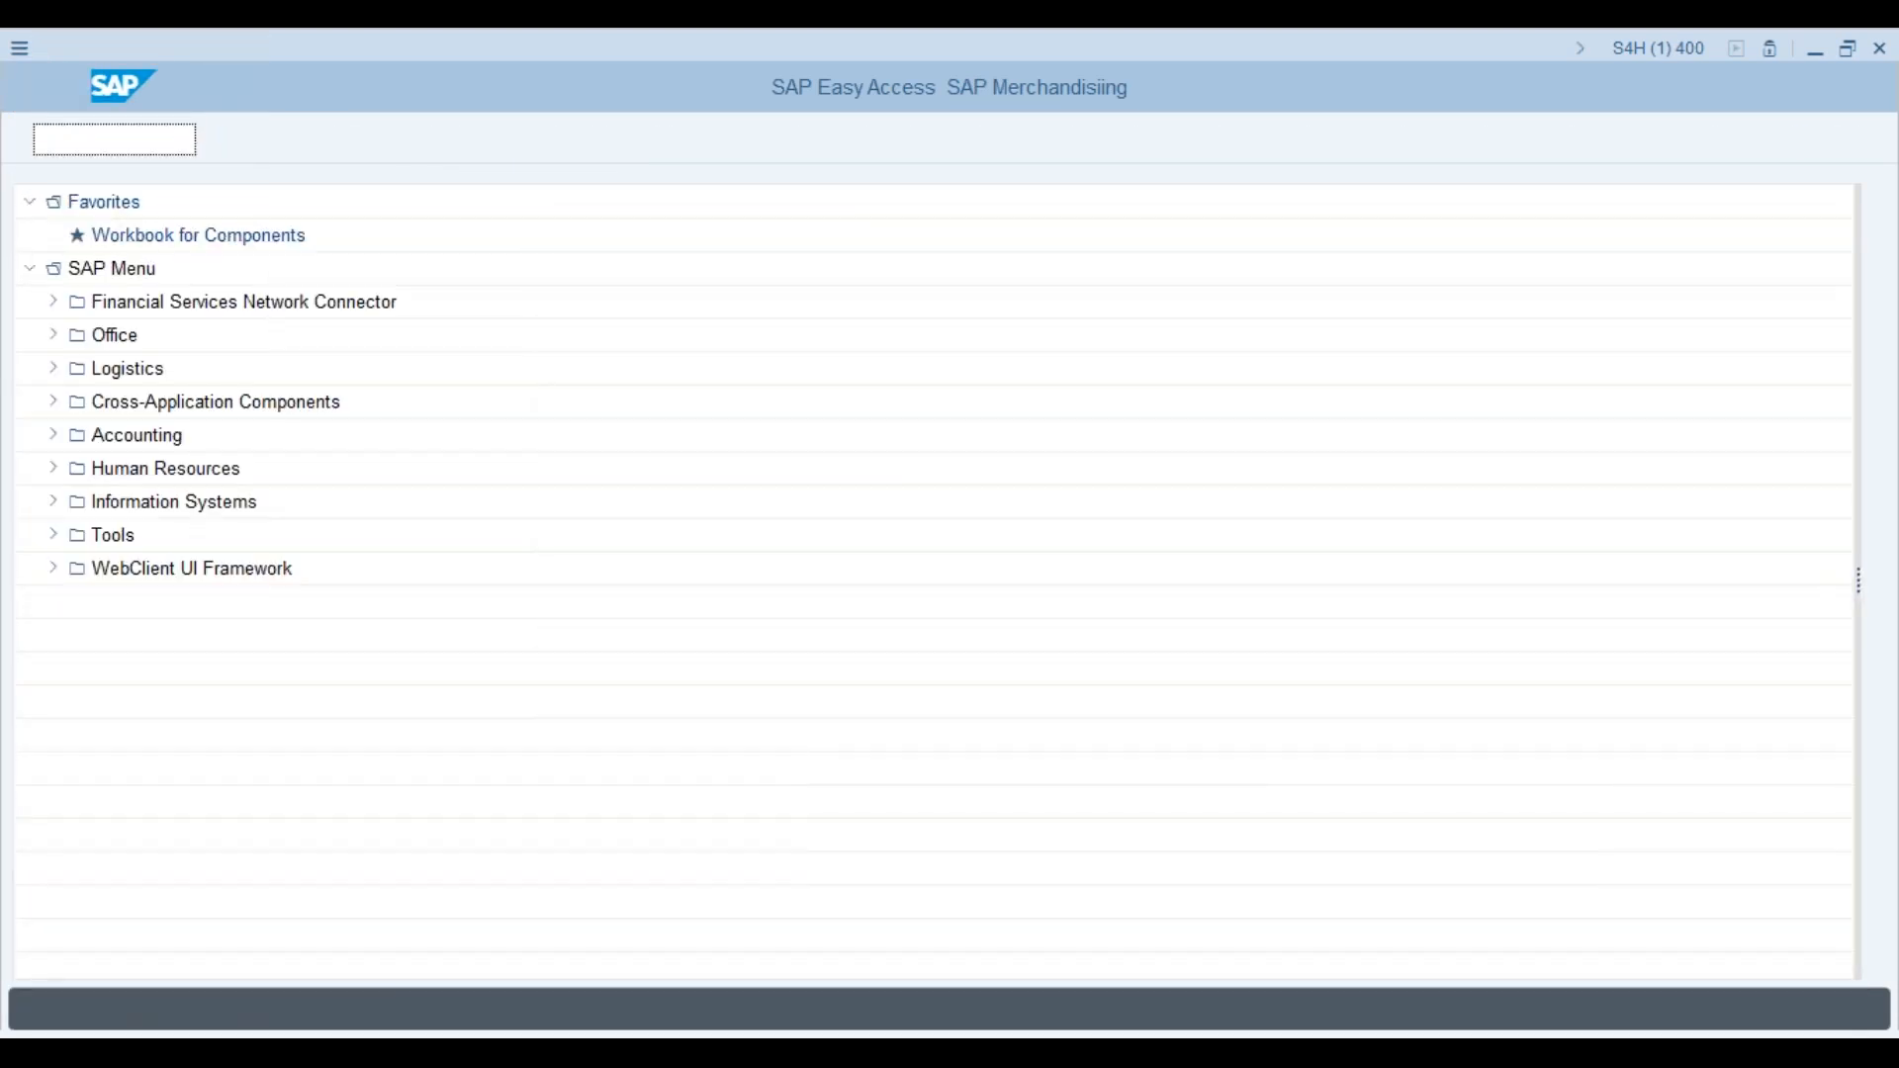
pyautogui.write('cj20n')
pyautogui.press('Return')
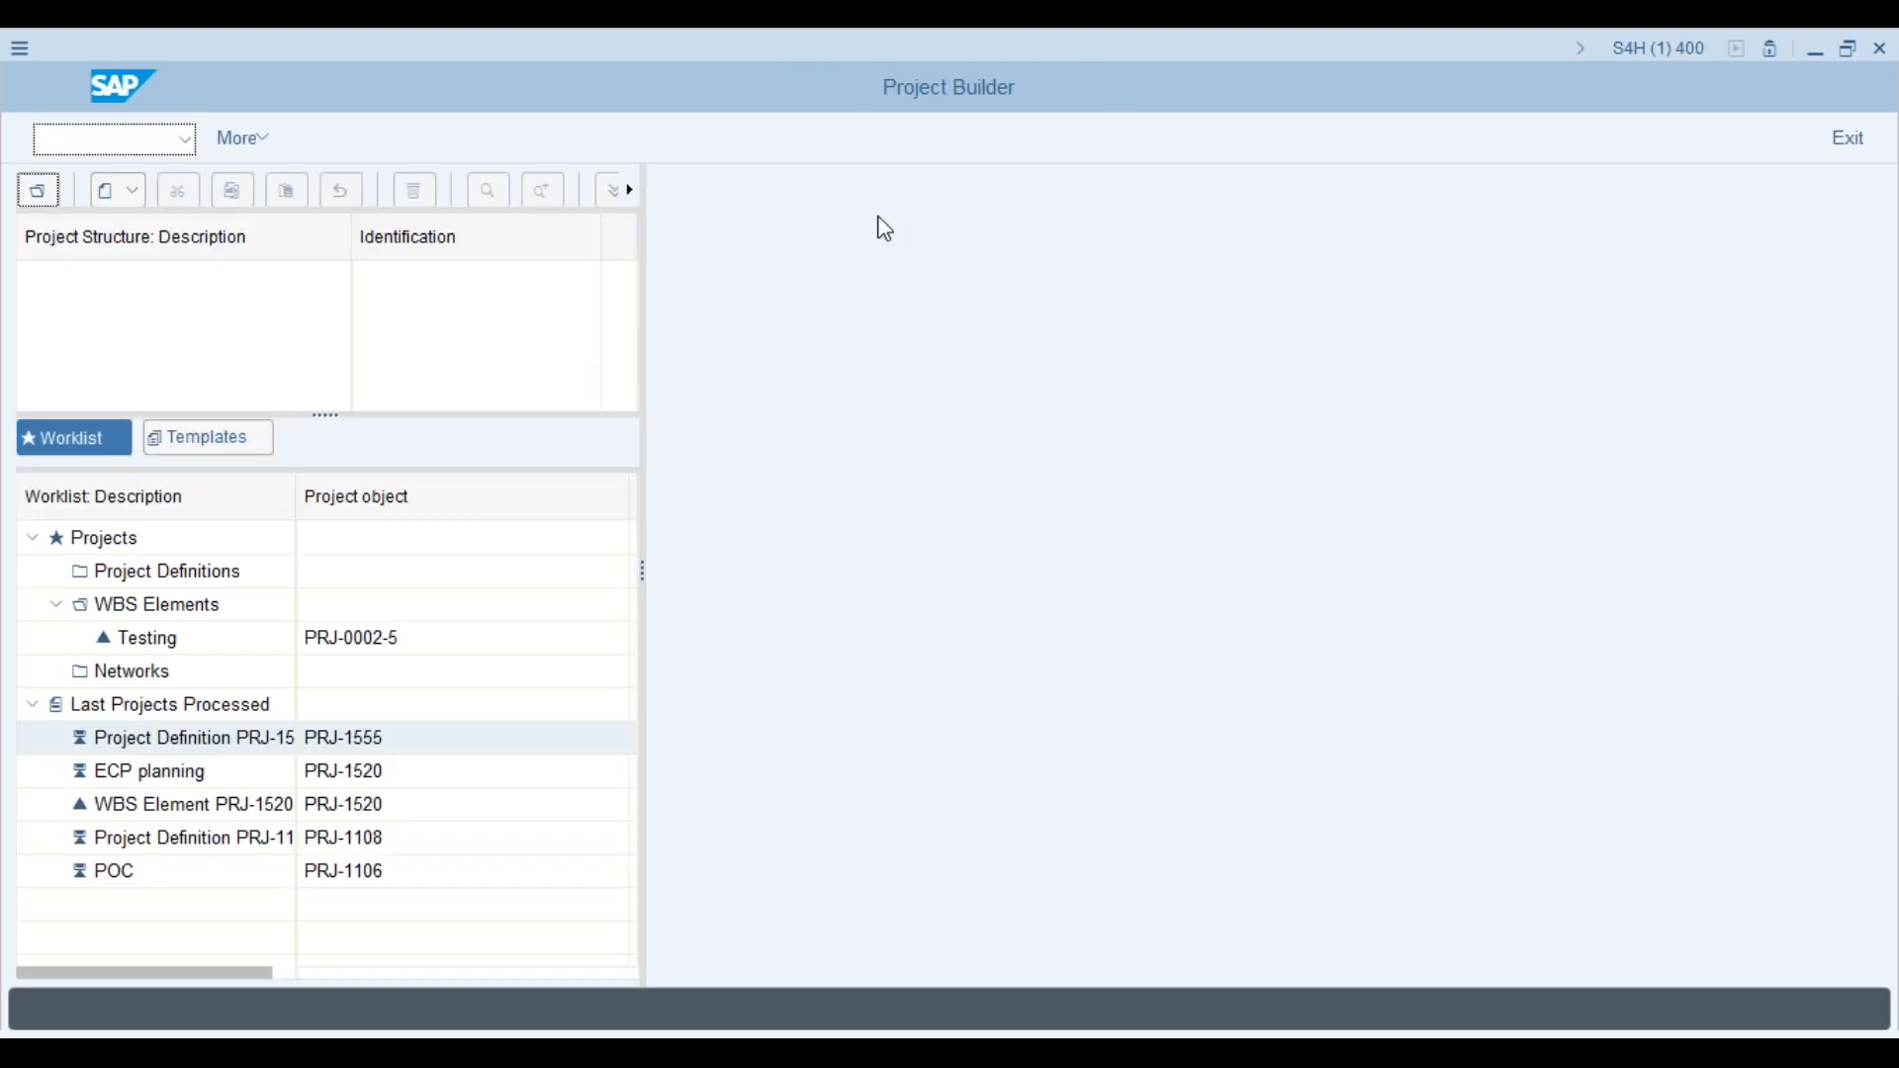
pyautogui.click(126, 194)
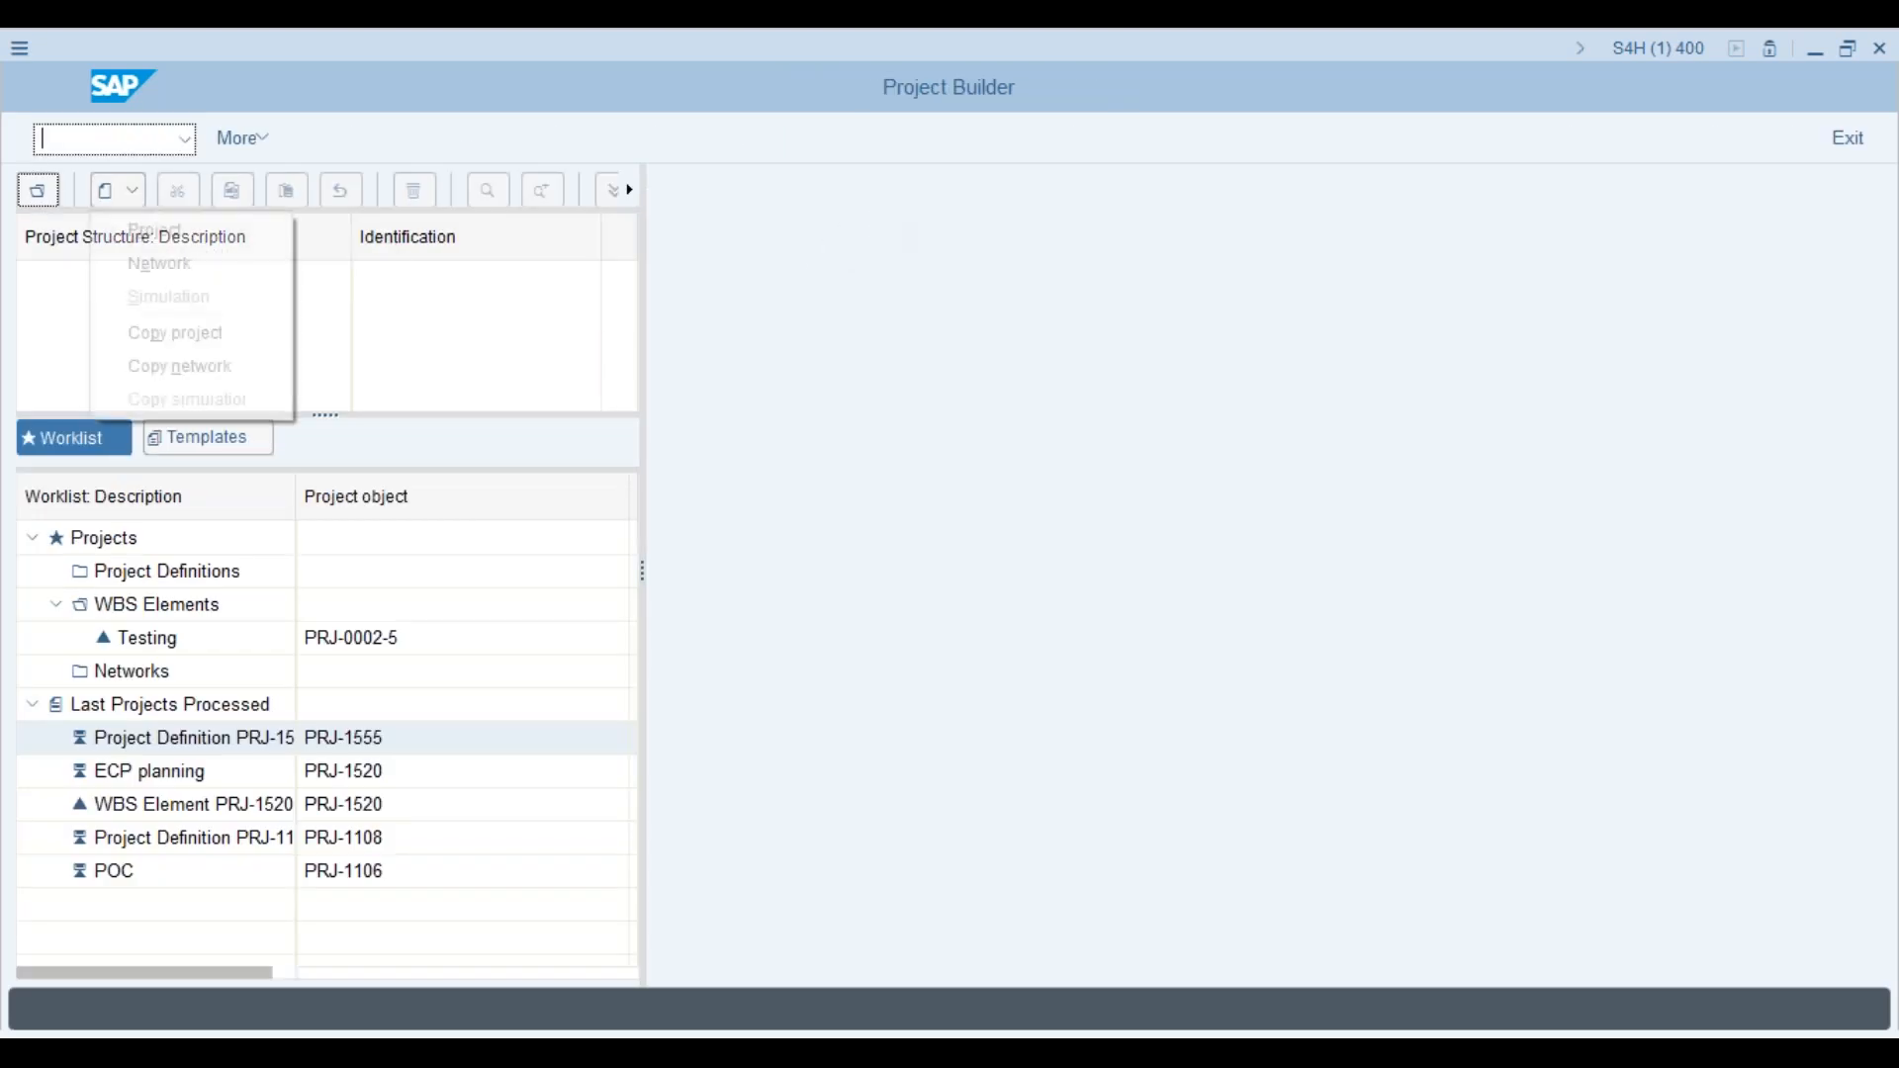
pyautogui.click(155, 232)
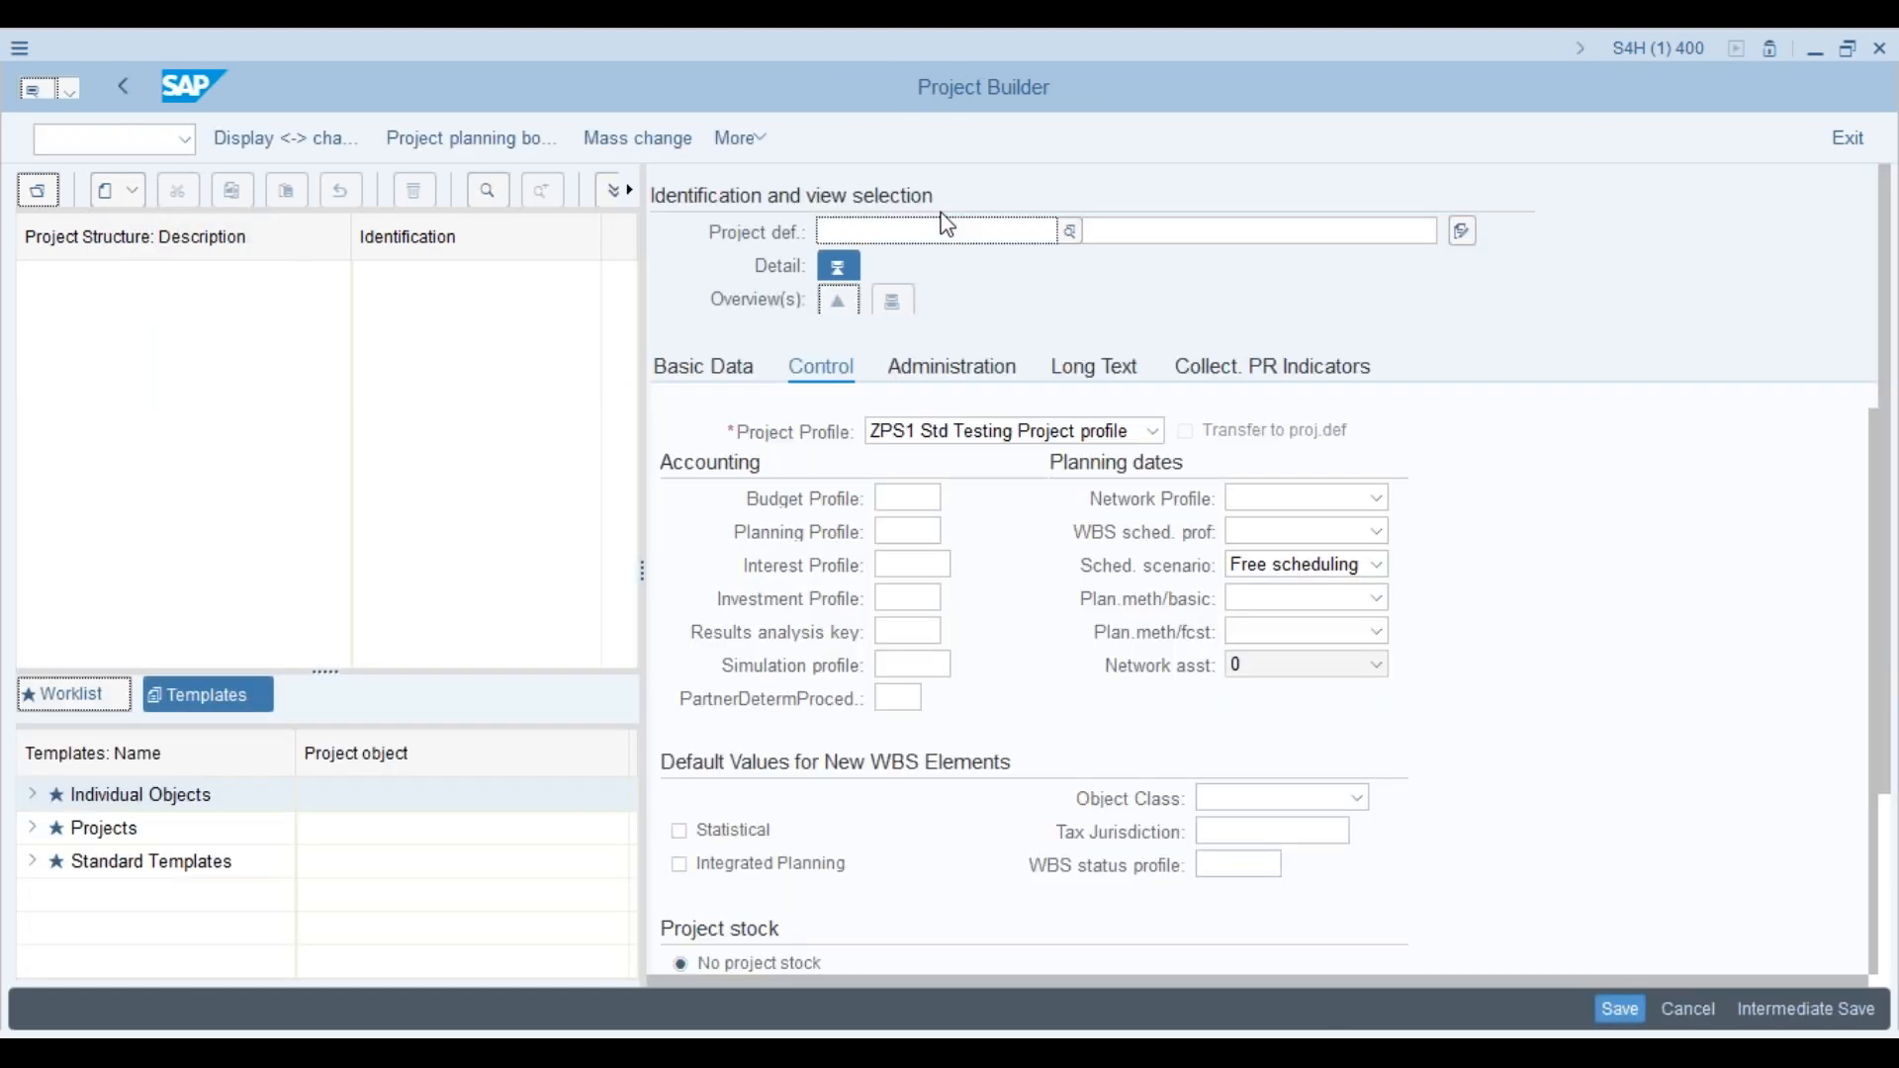
pyautogui.write('12345678')
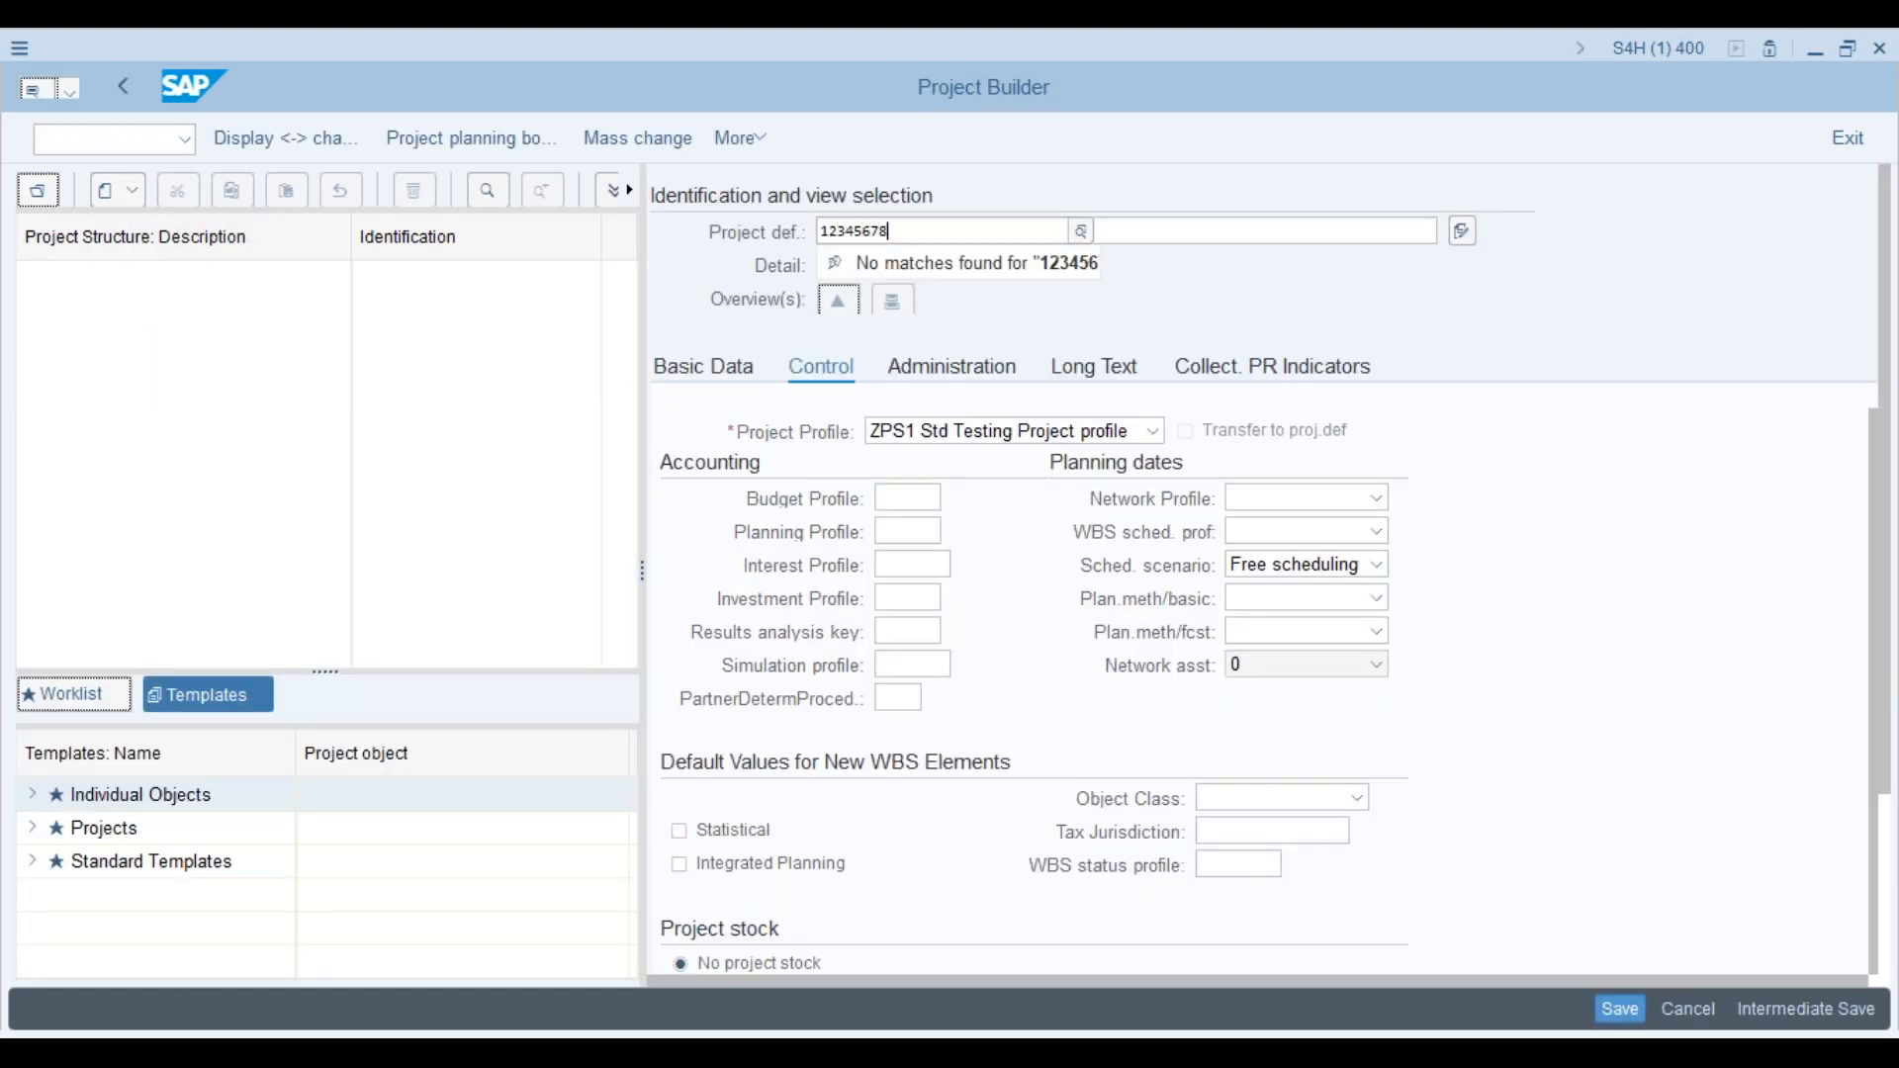
pyautogui.press('Return')
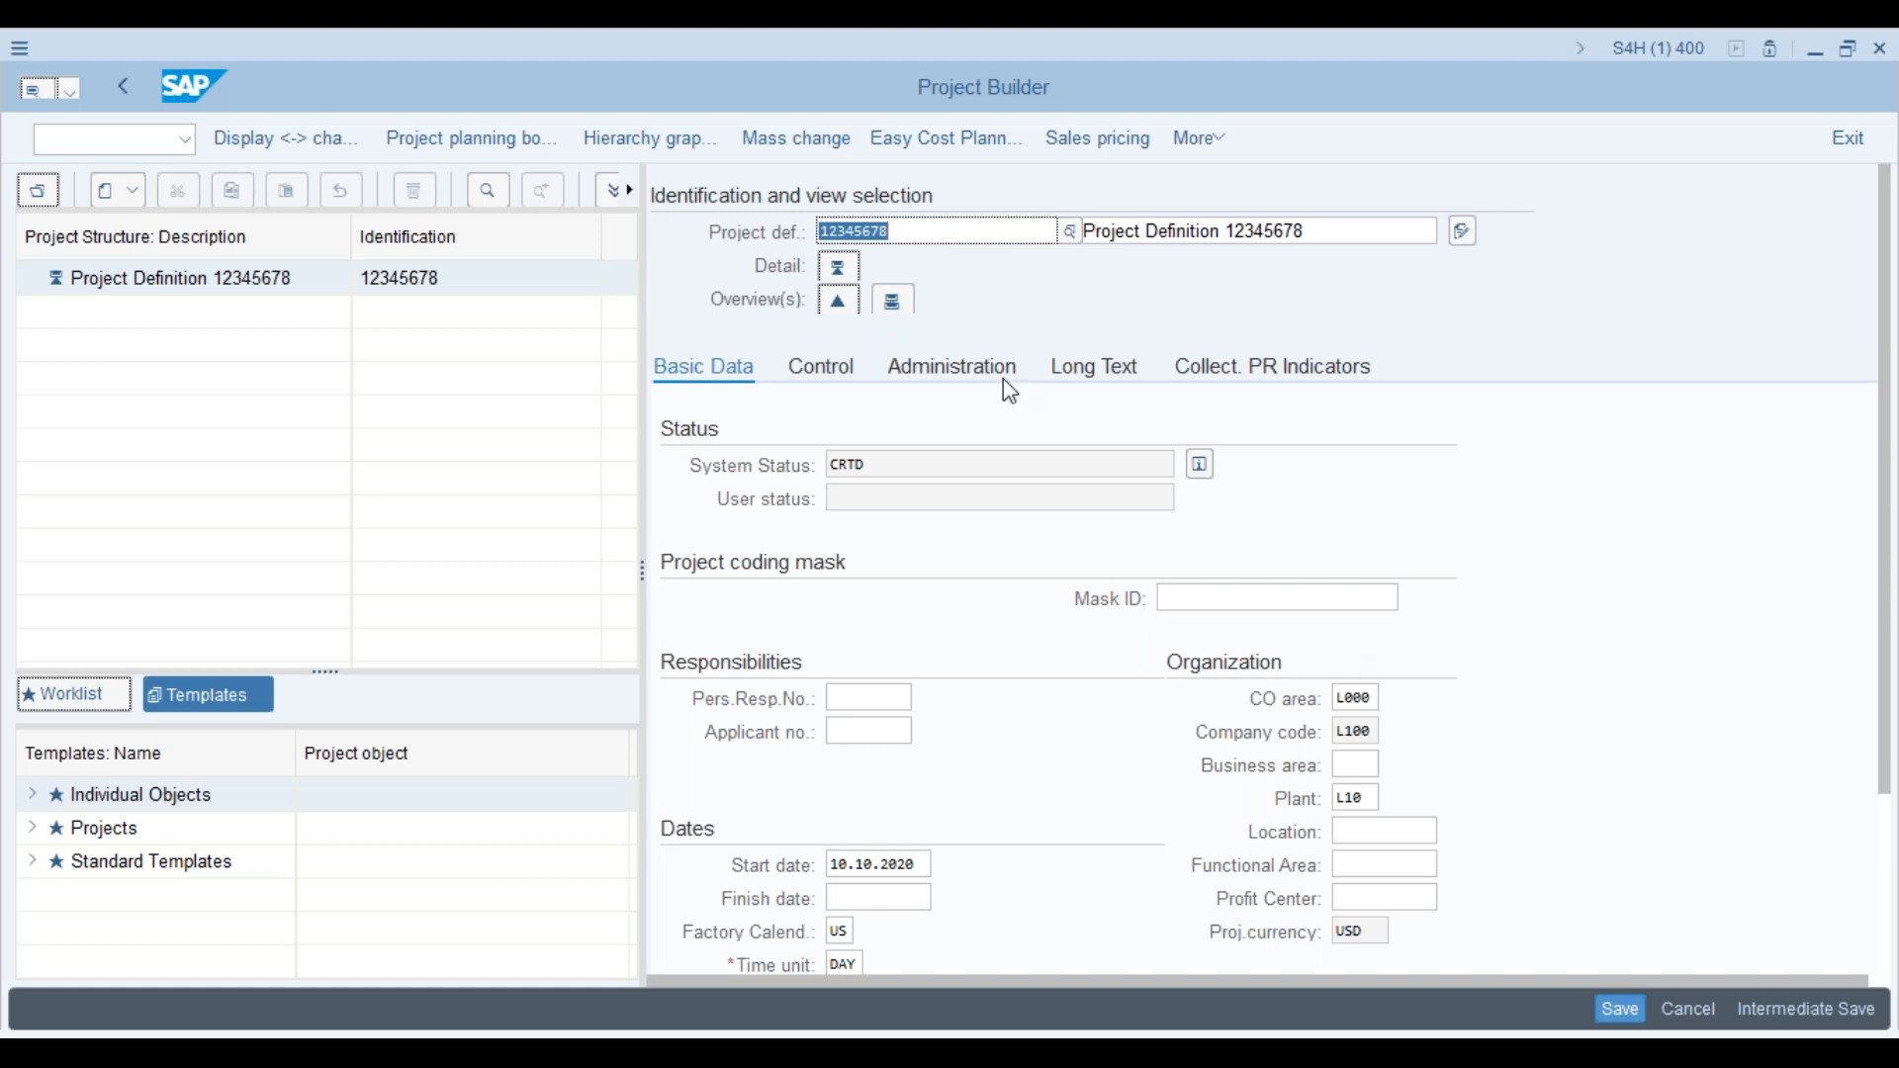
# Step: Change the project definition to XYUZ and save the project
pyautogui.press('Delete')
pyautogui.write('Xyuz')
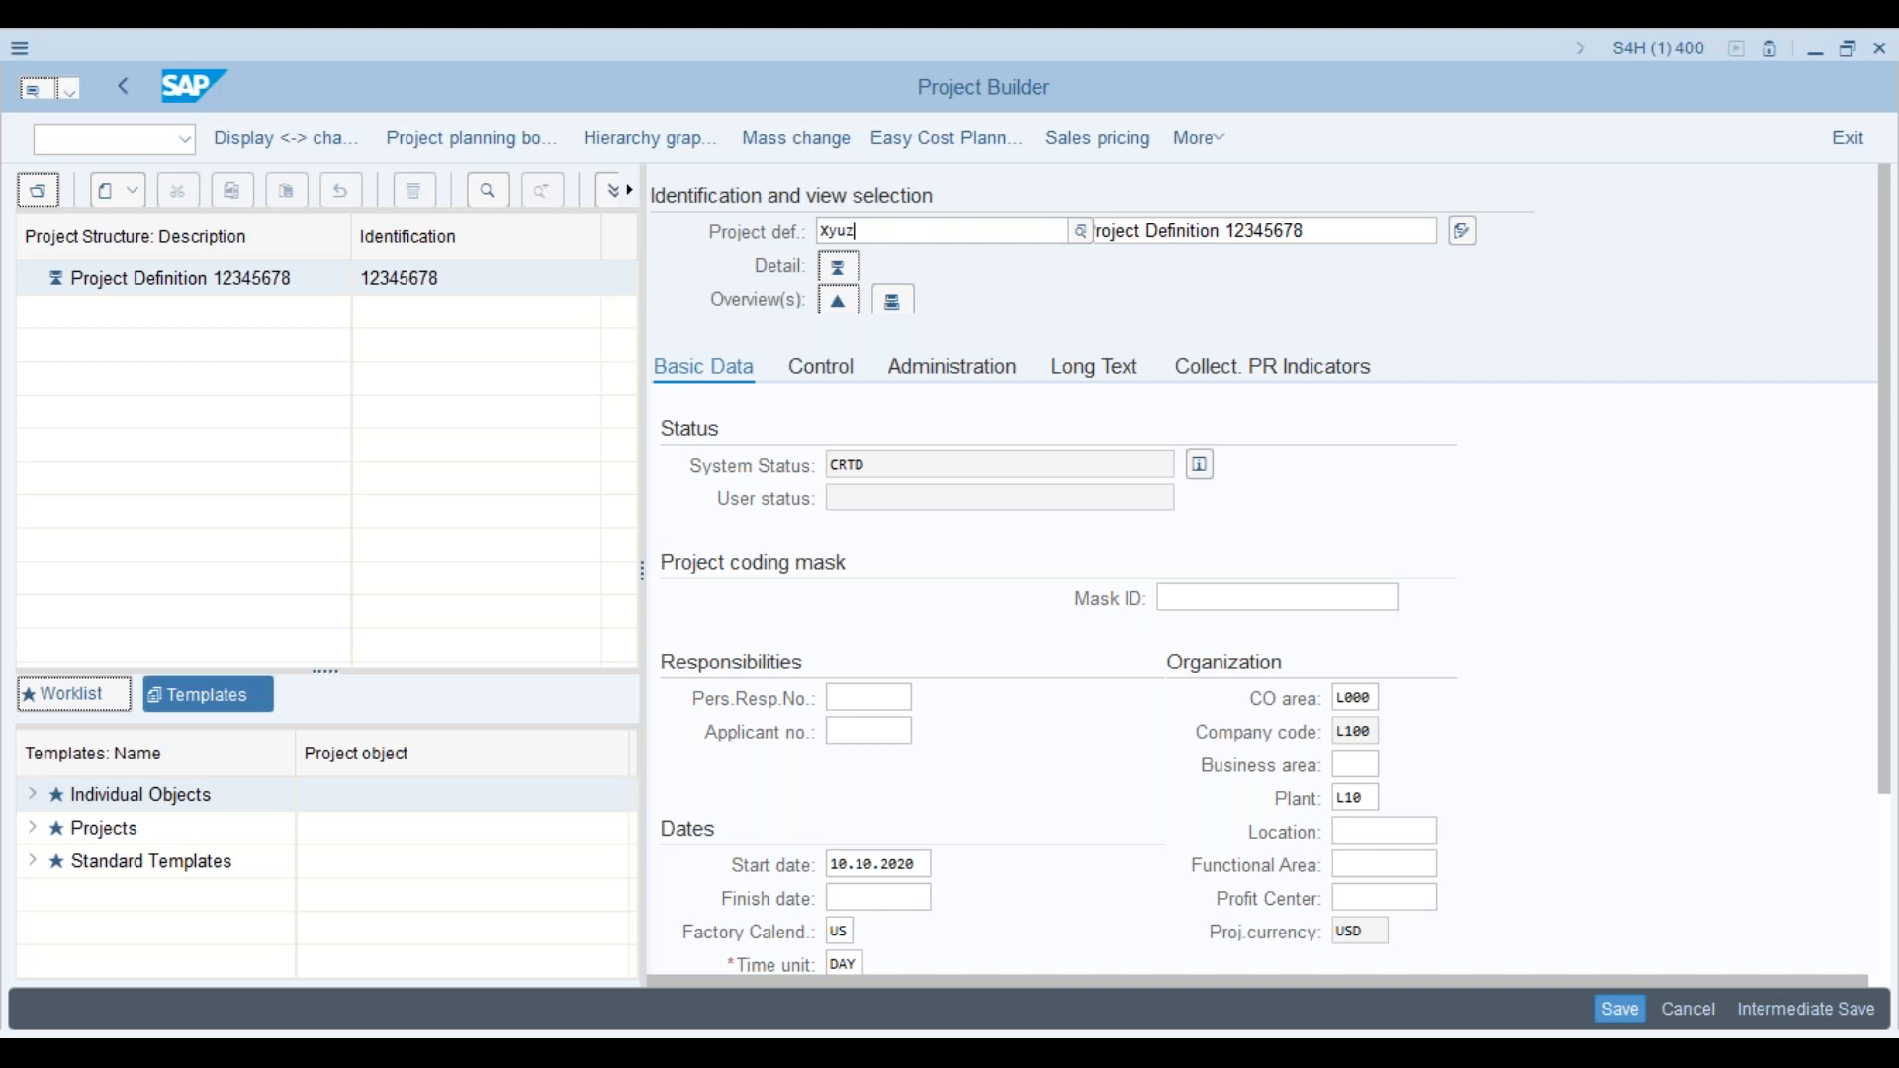
pyautogui.press('Return')
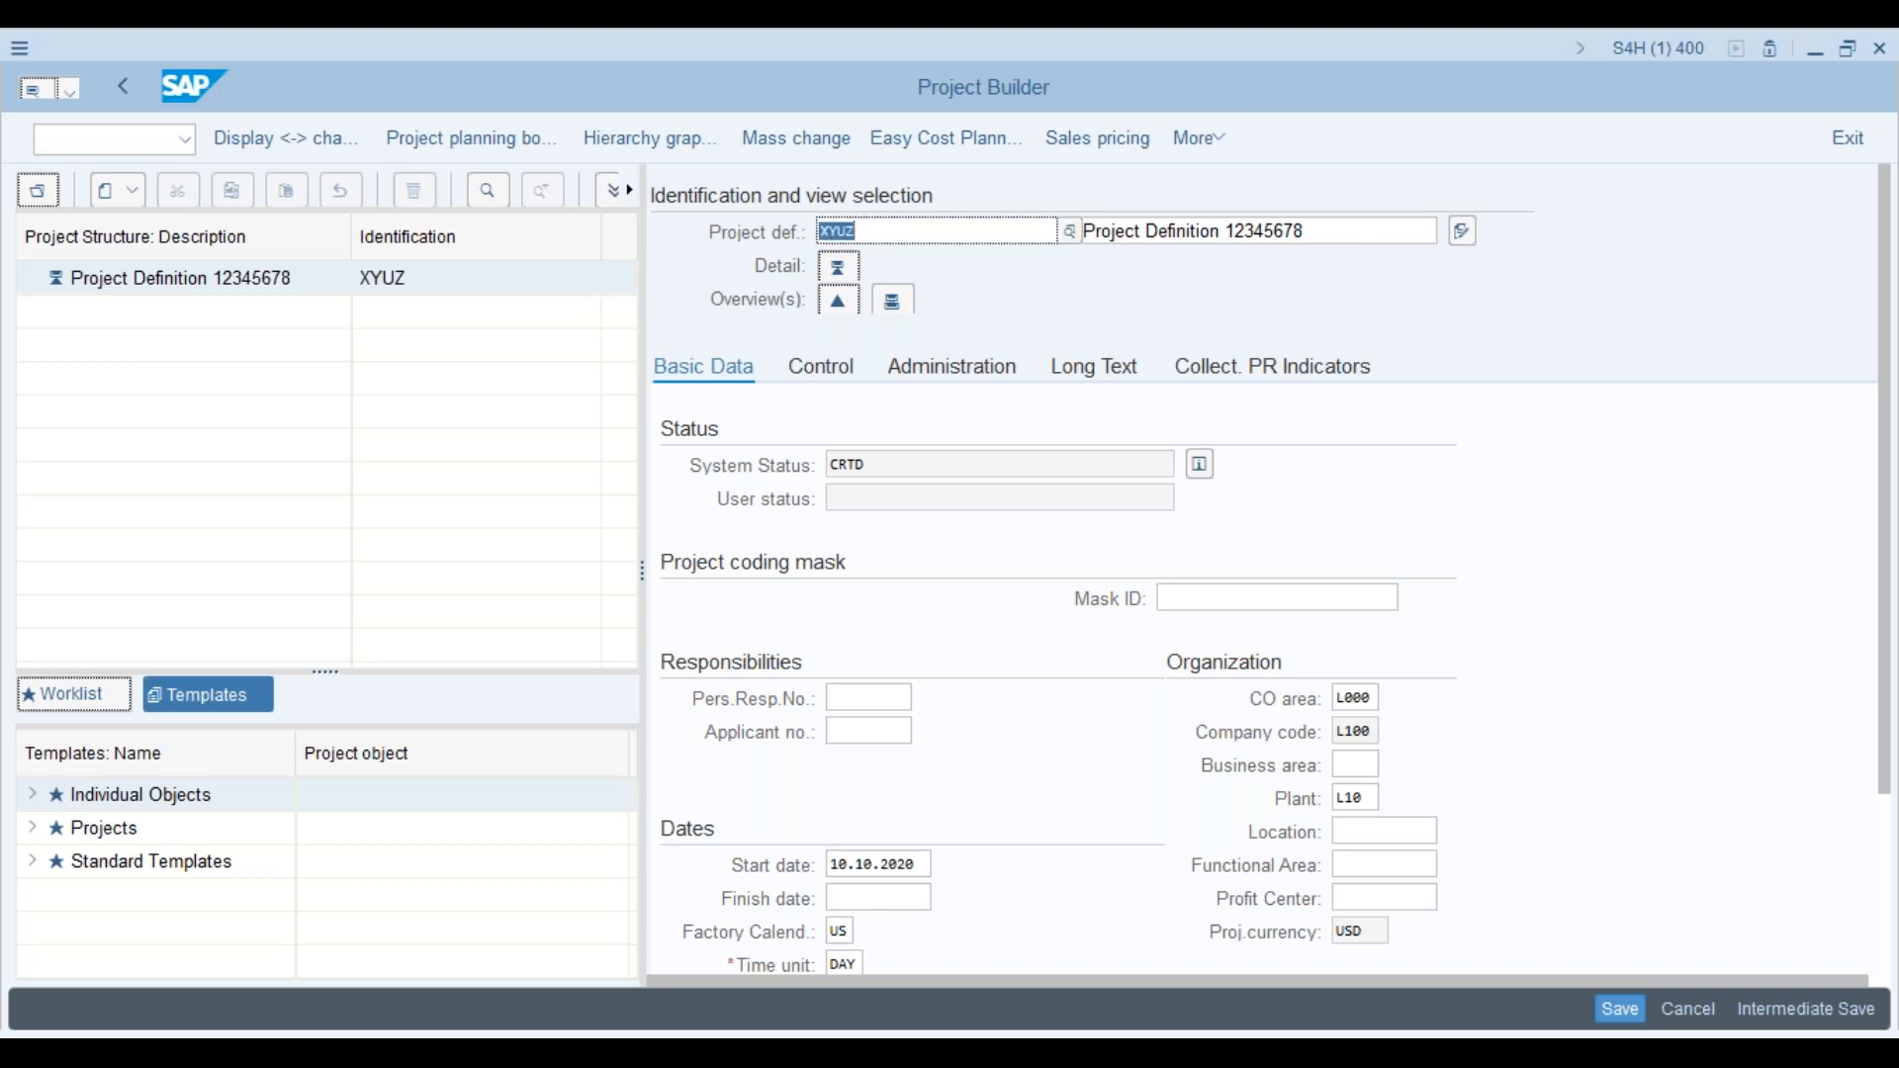
pyautogui.click(1639, 1013)
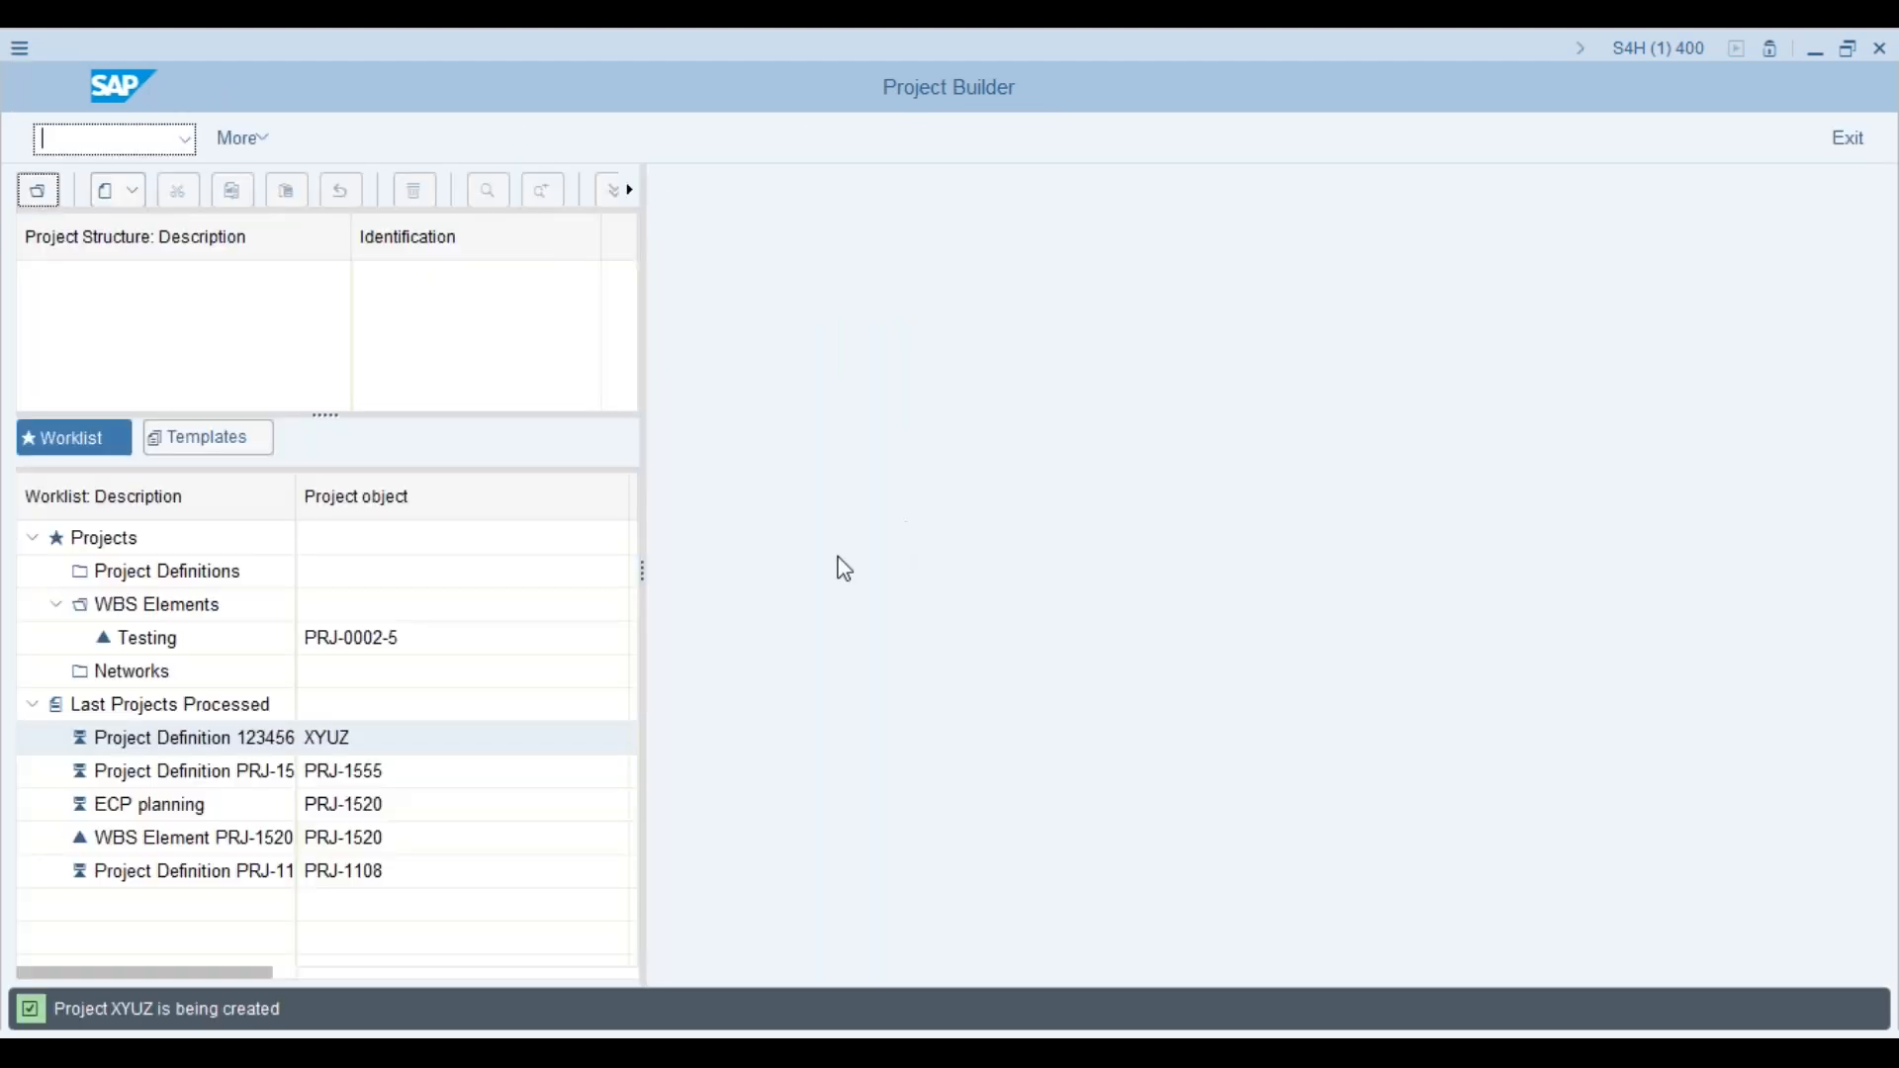
# Step: Open project XYUZ from Last Projects Processed to view its basic data
pyautogui.click(83, 740)
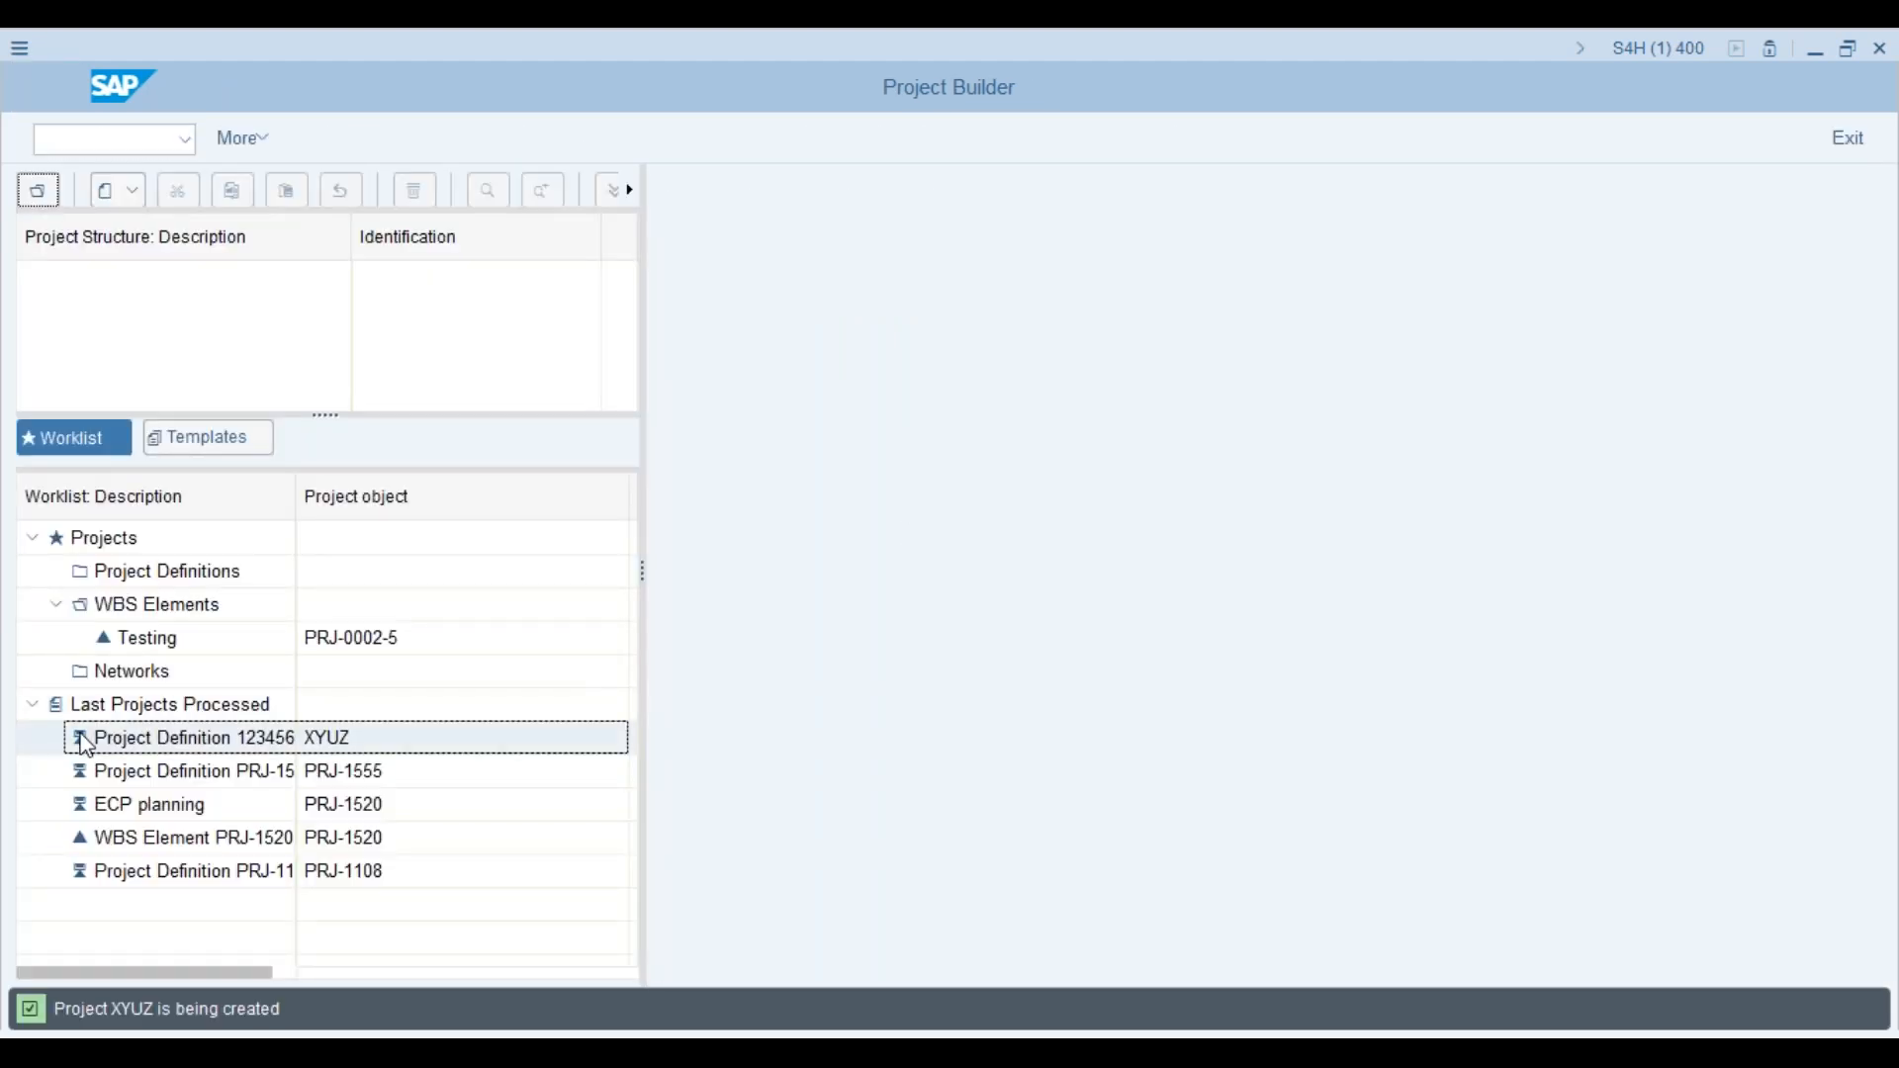
pyautogui.doubleClick(84, 740)
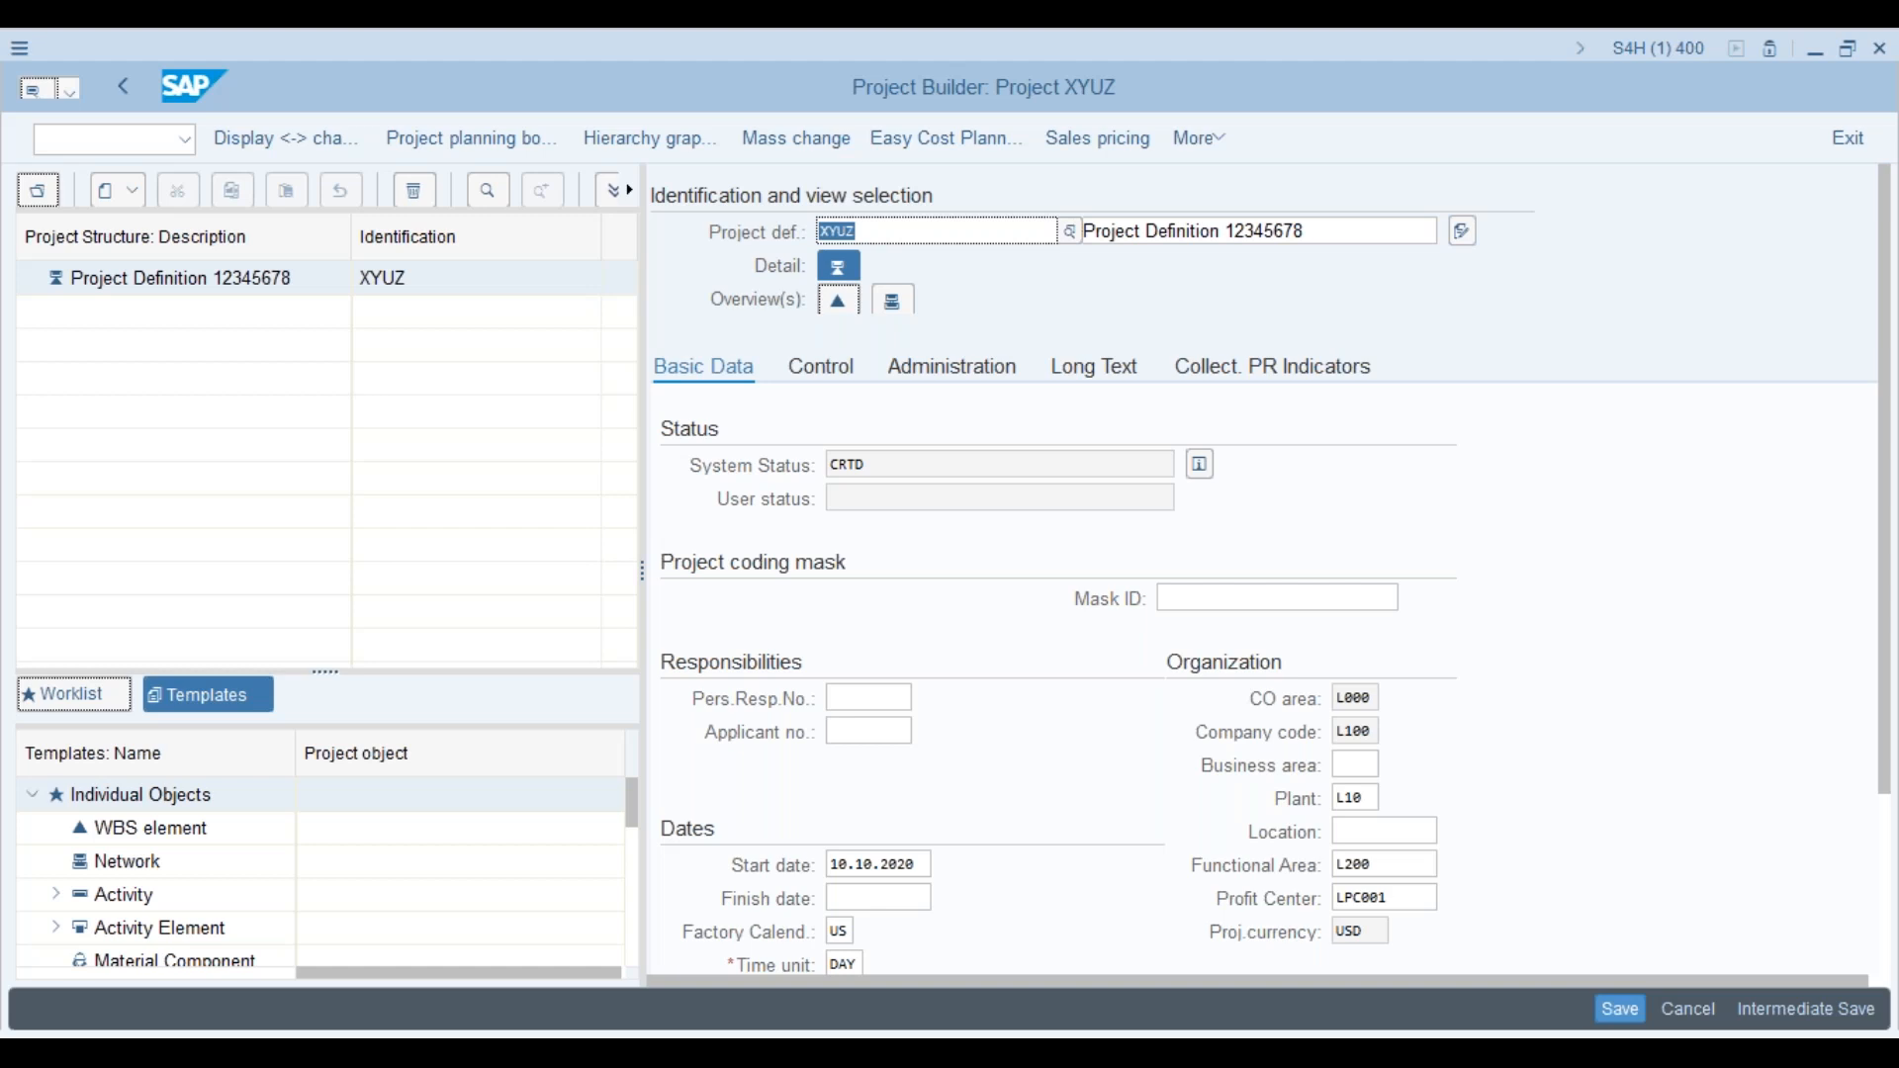
pyautogui.hotkey('alt', 'Tab')
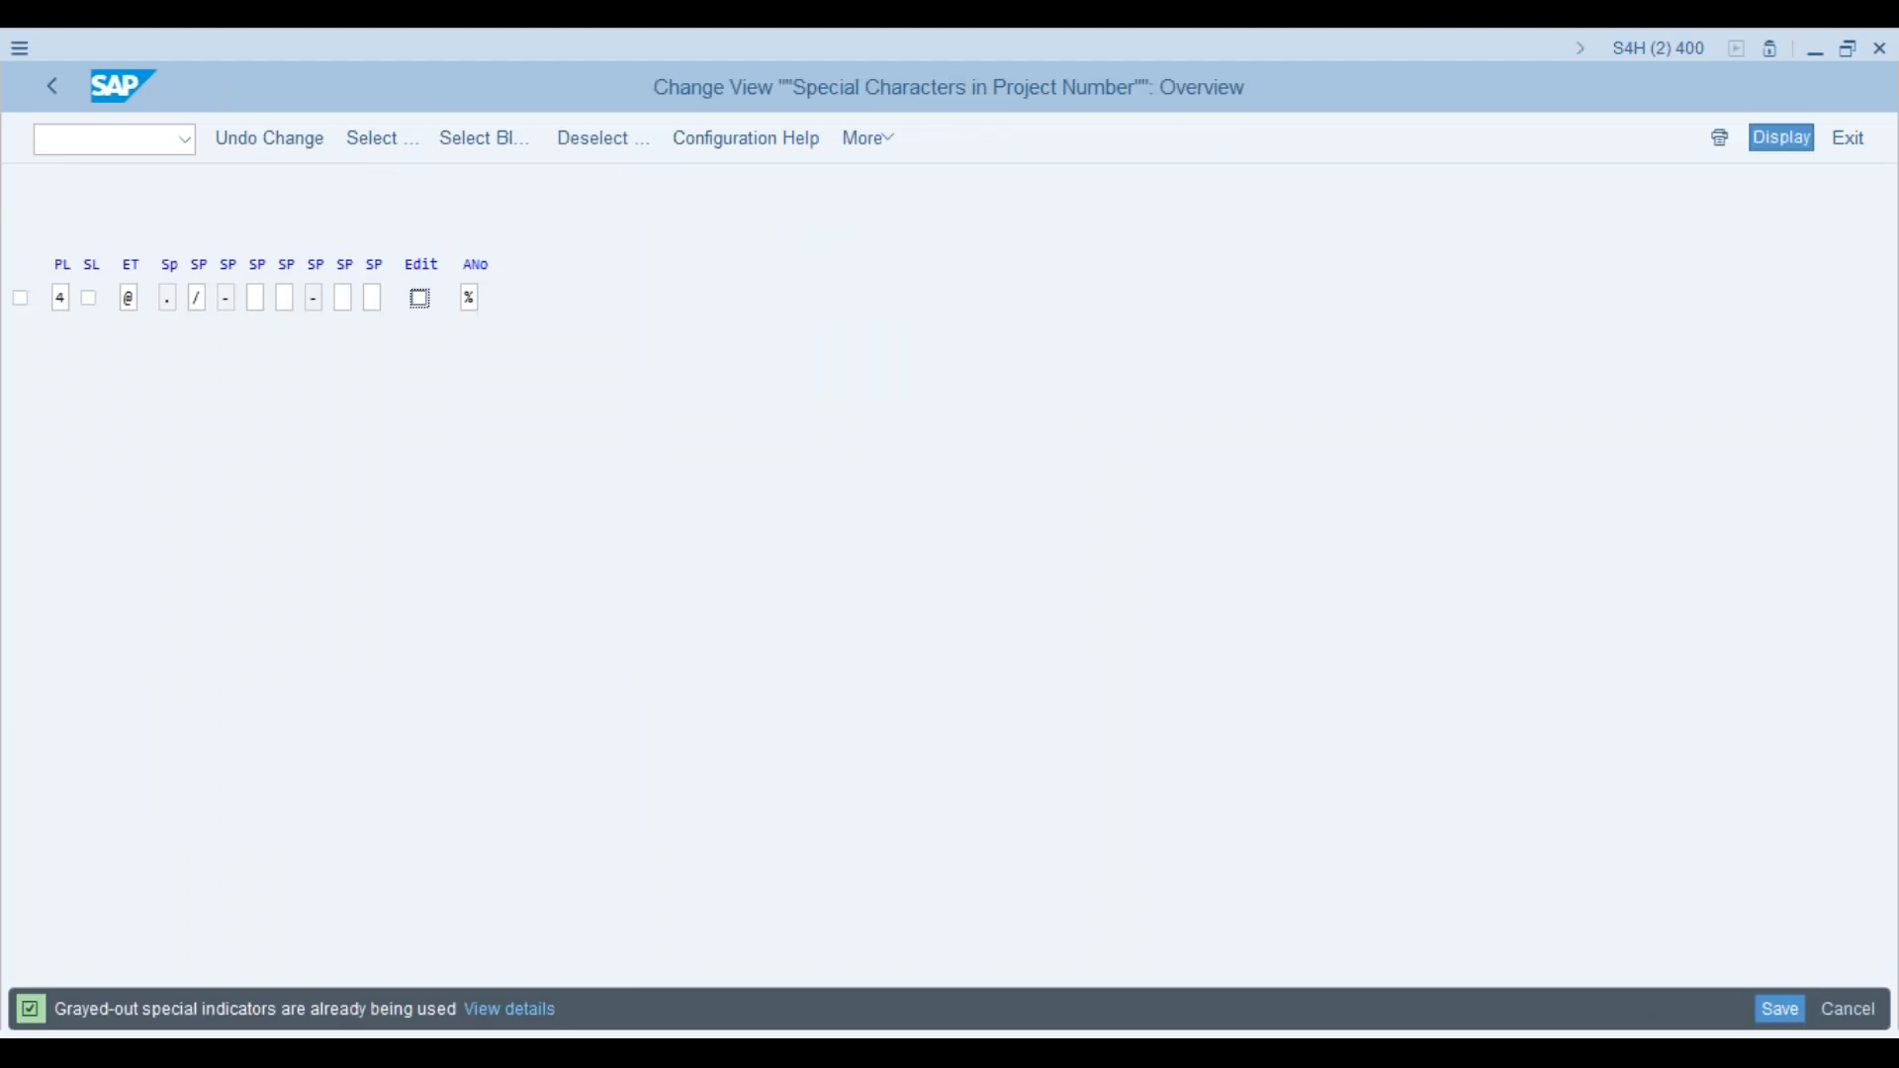
# Step: Go back to the IMG, open Define Project Coding Mask and select the PRJ entry
pyautogui.click(53, 91)
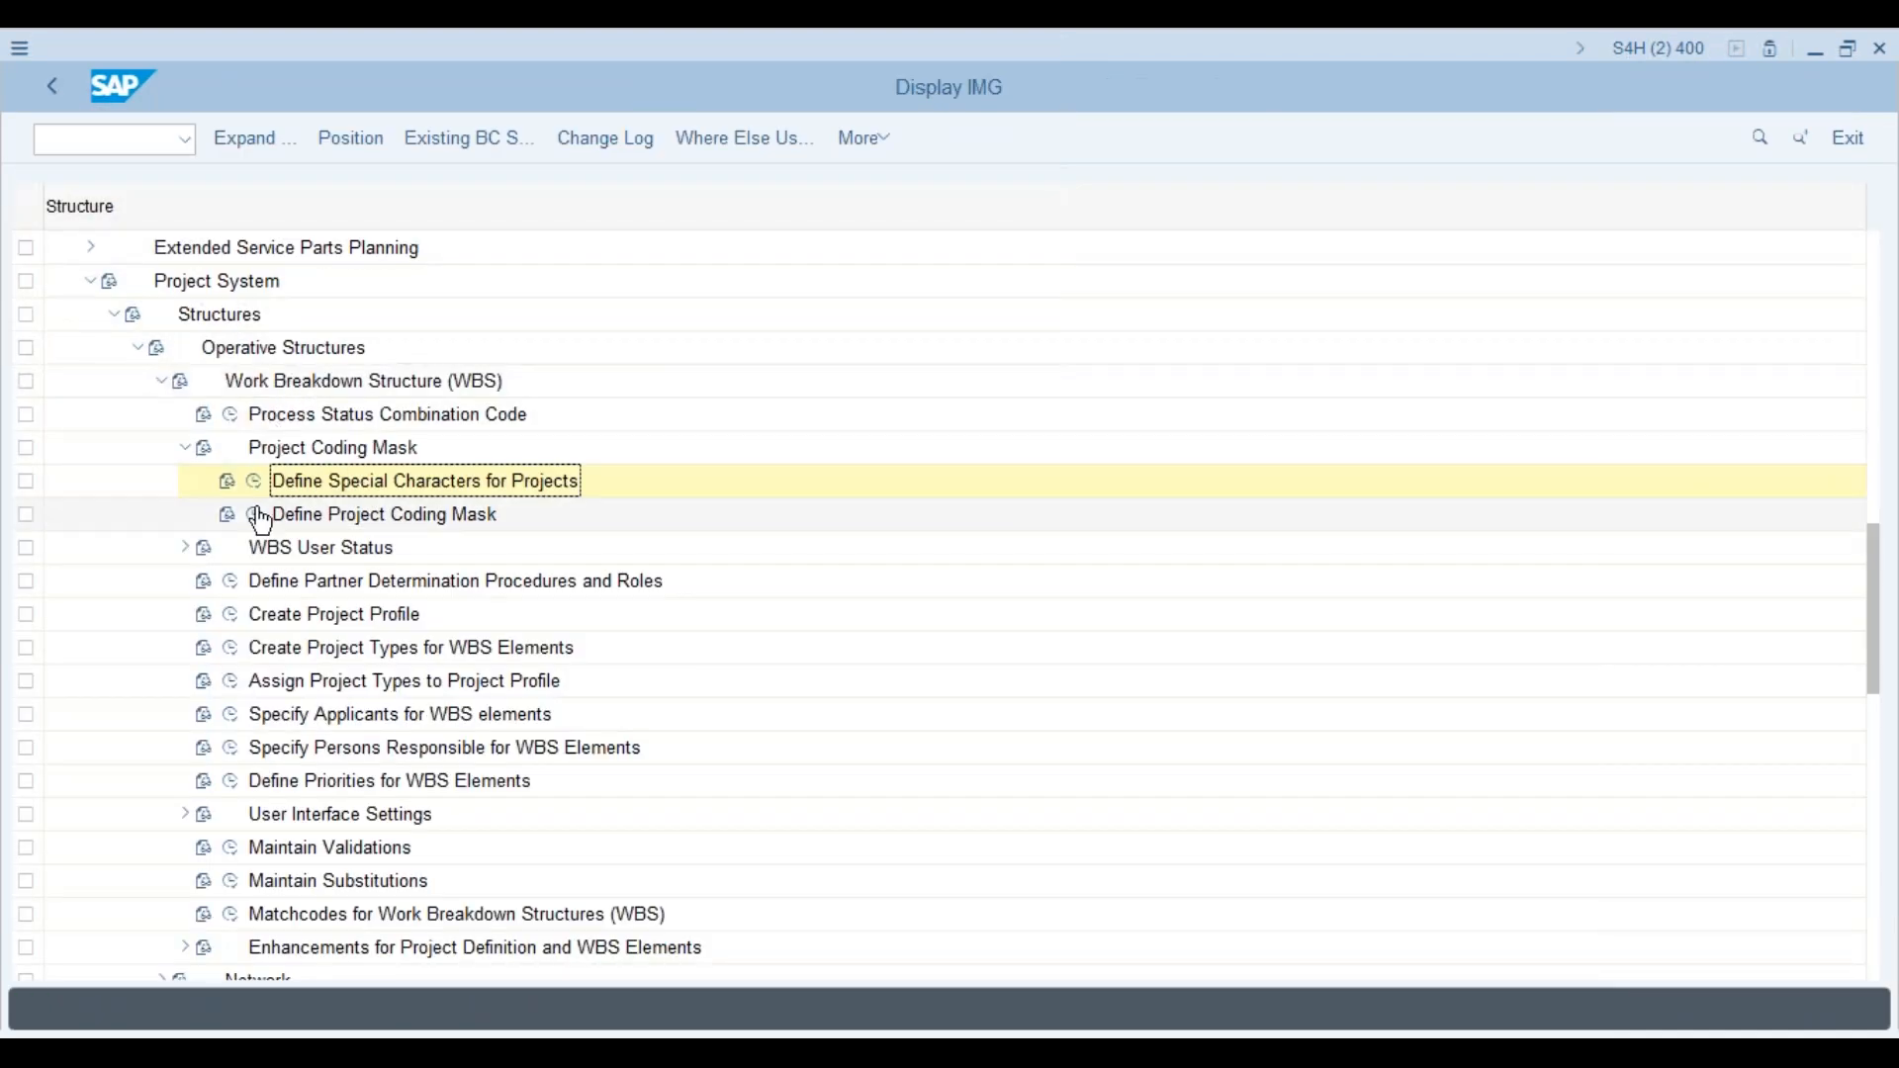
pyautogui.click(256, 515)
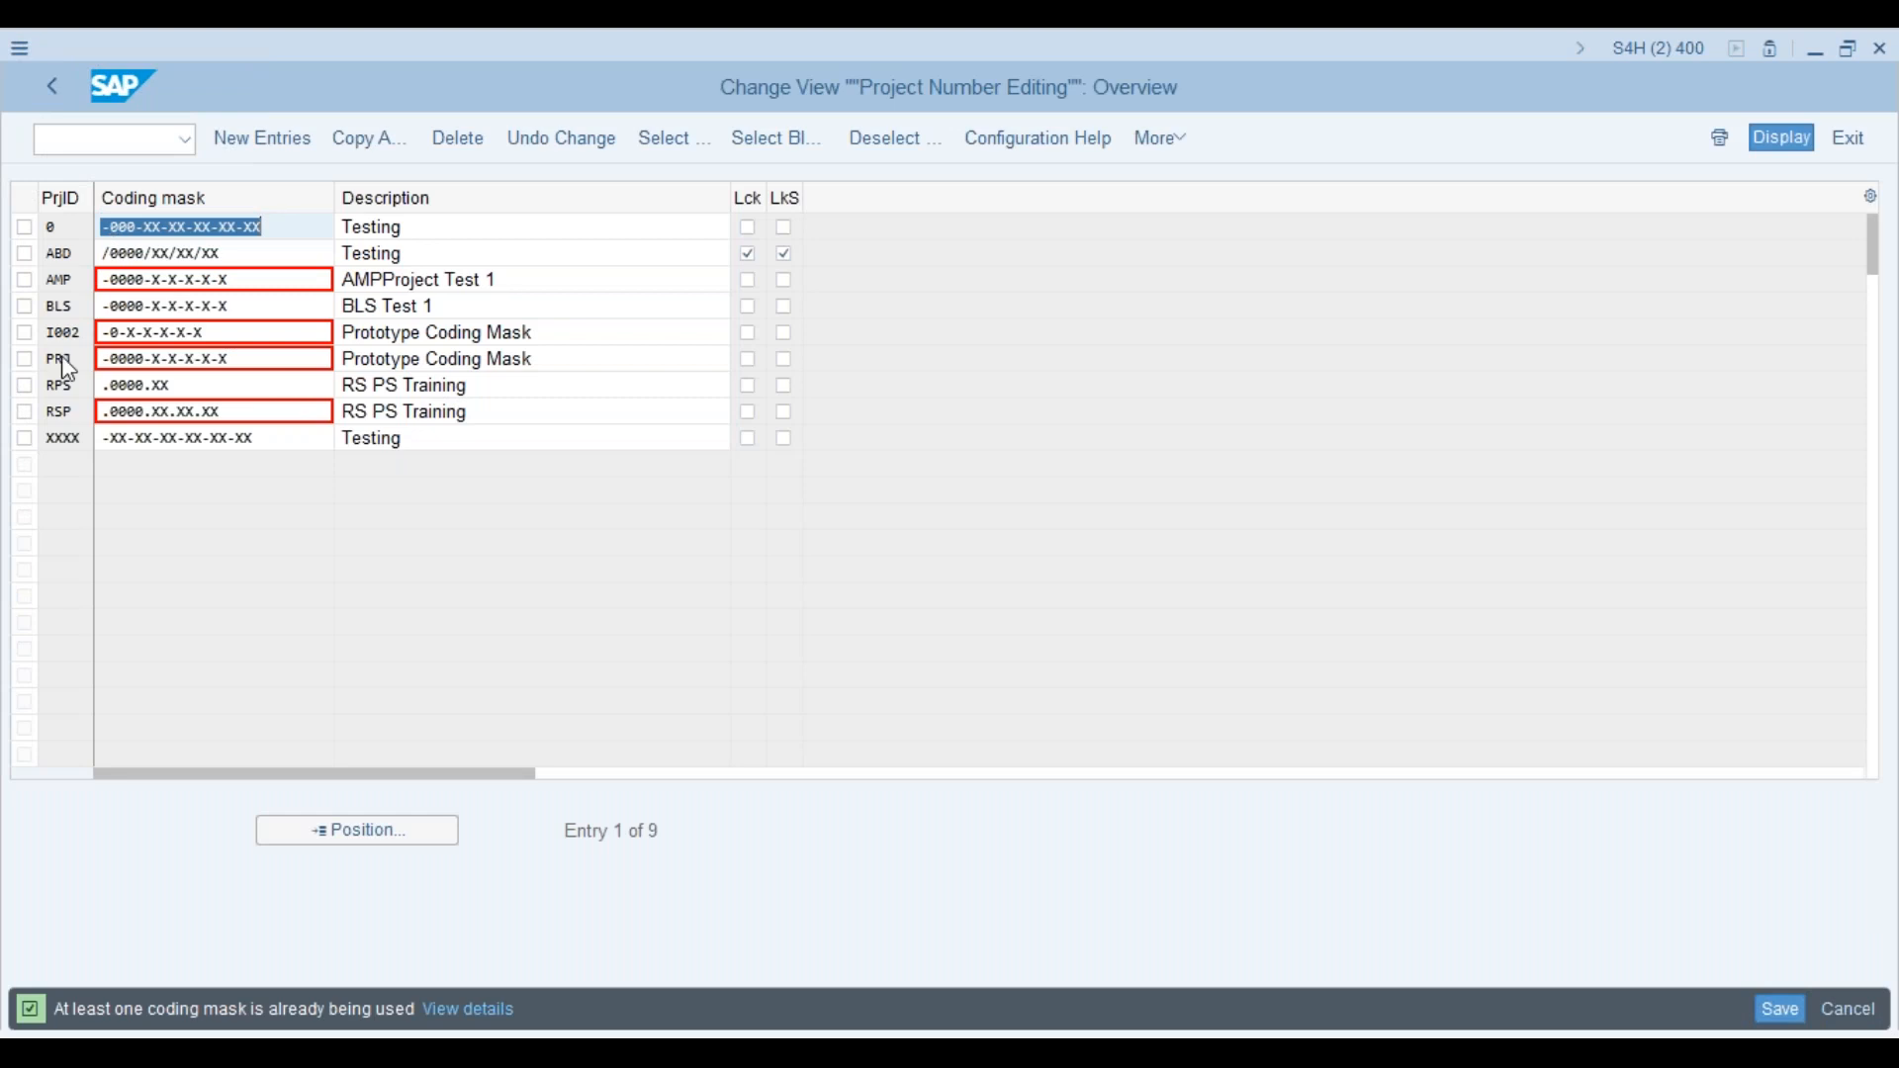
pyautogui.click(26, 362)
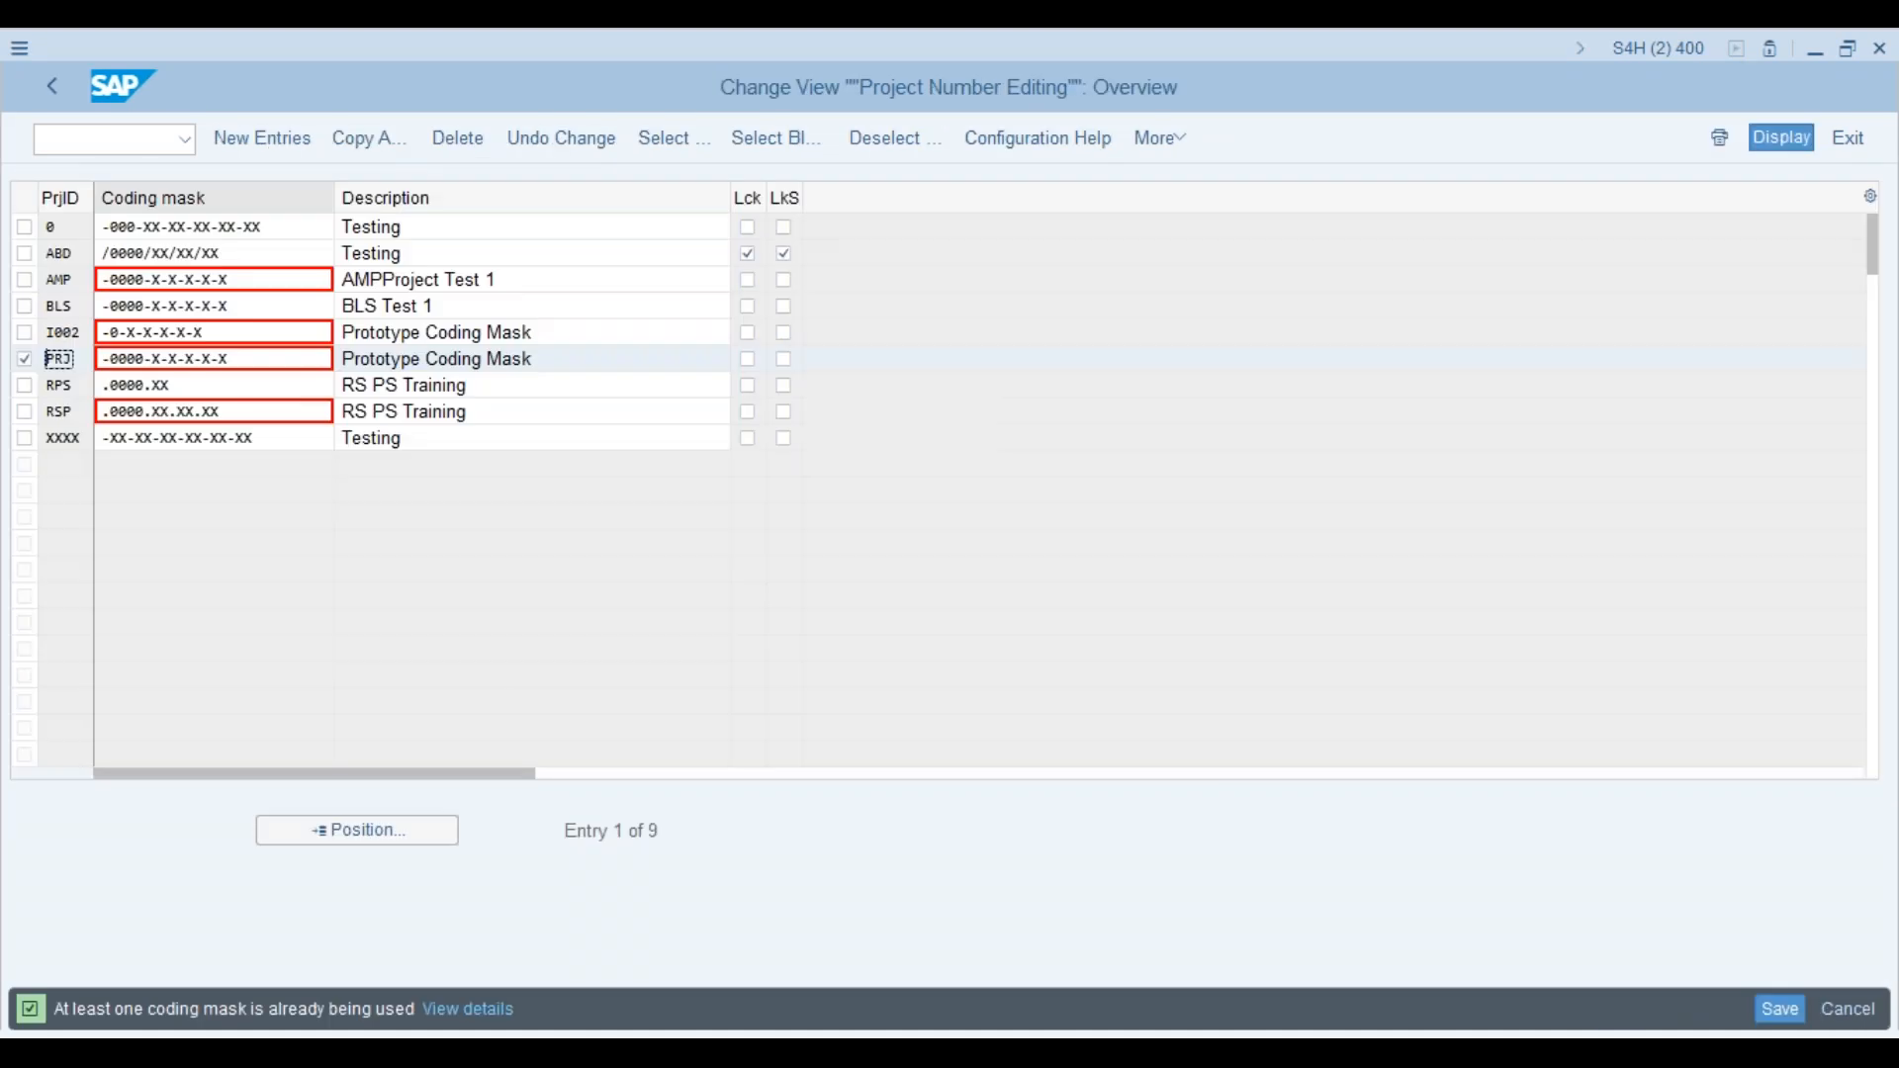
# Step: Tick Edit under Define Special Characters for Projects and save the setting
pyautogui.click(54, 87)
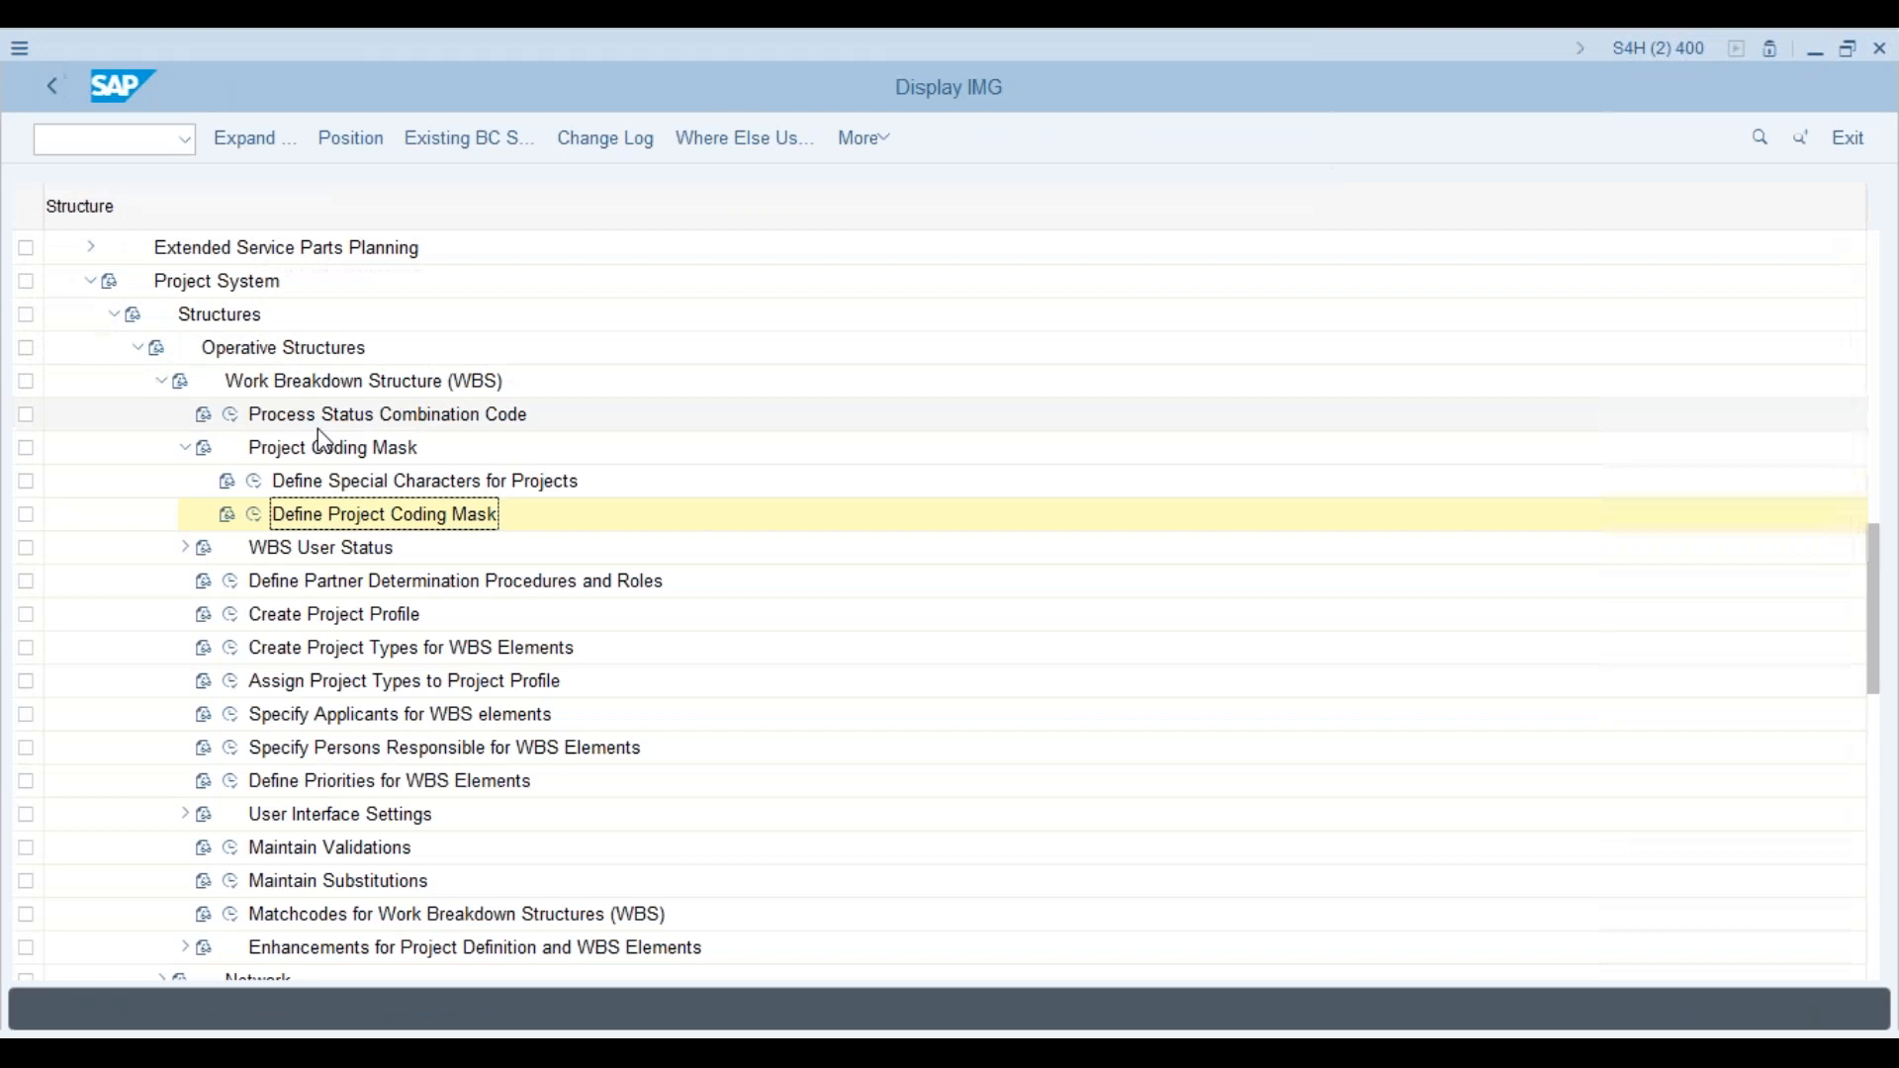
pyautogui.click(255, 481)
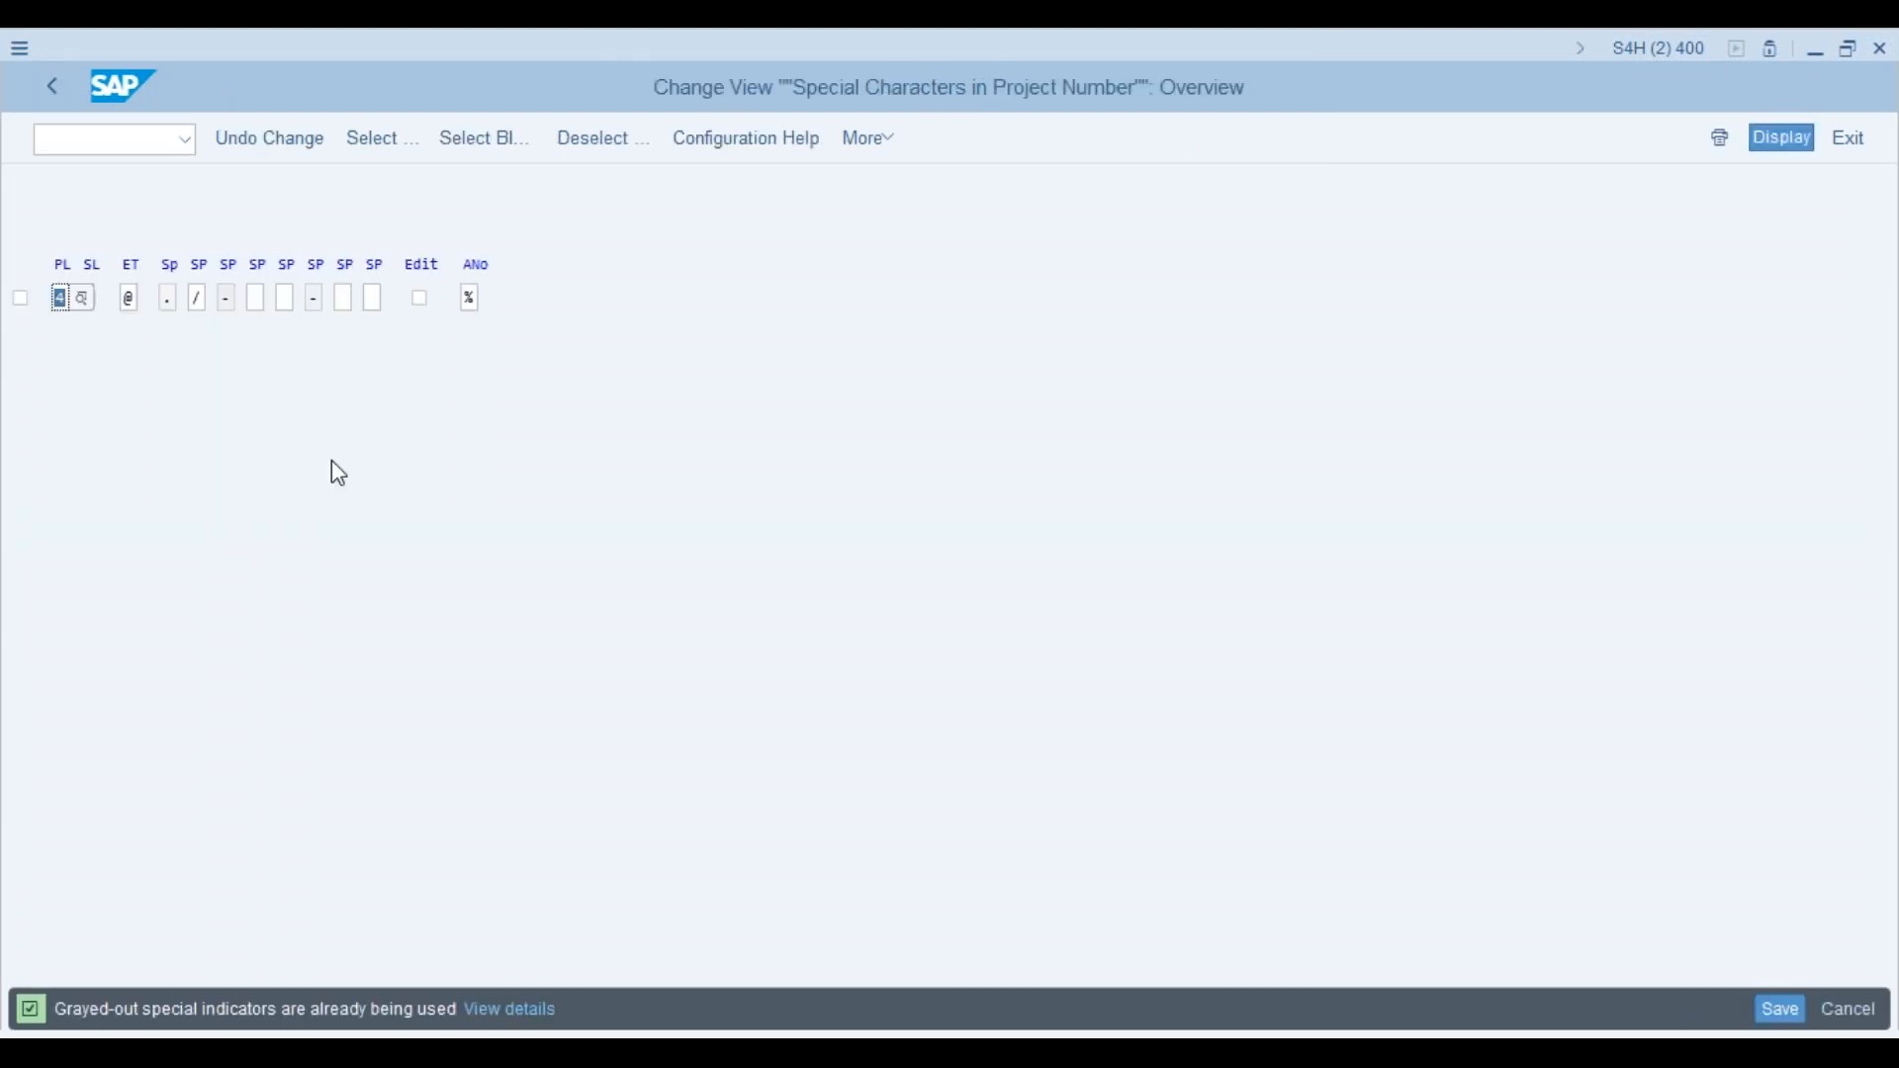
pyautogui.click(420, 299)
pyautogui.click(1777, 1010)
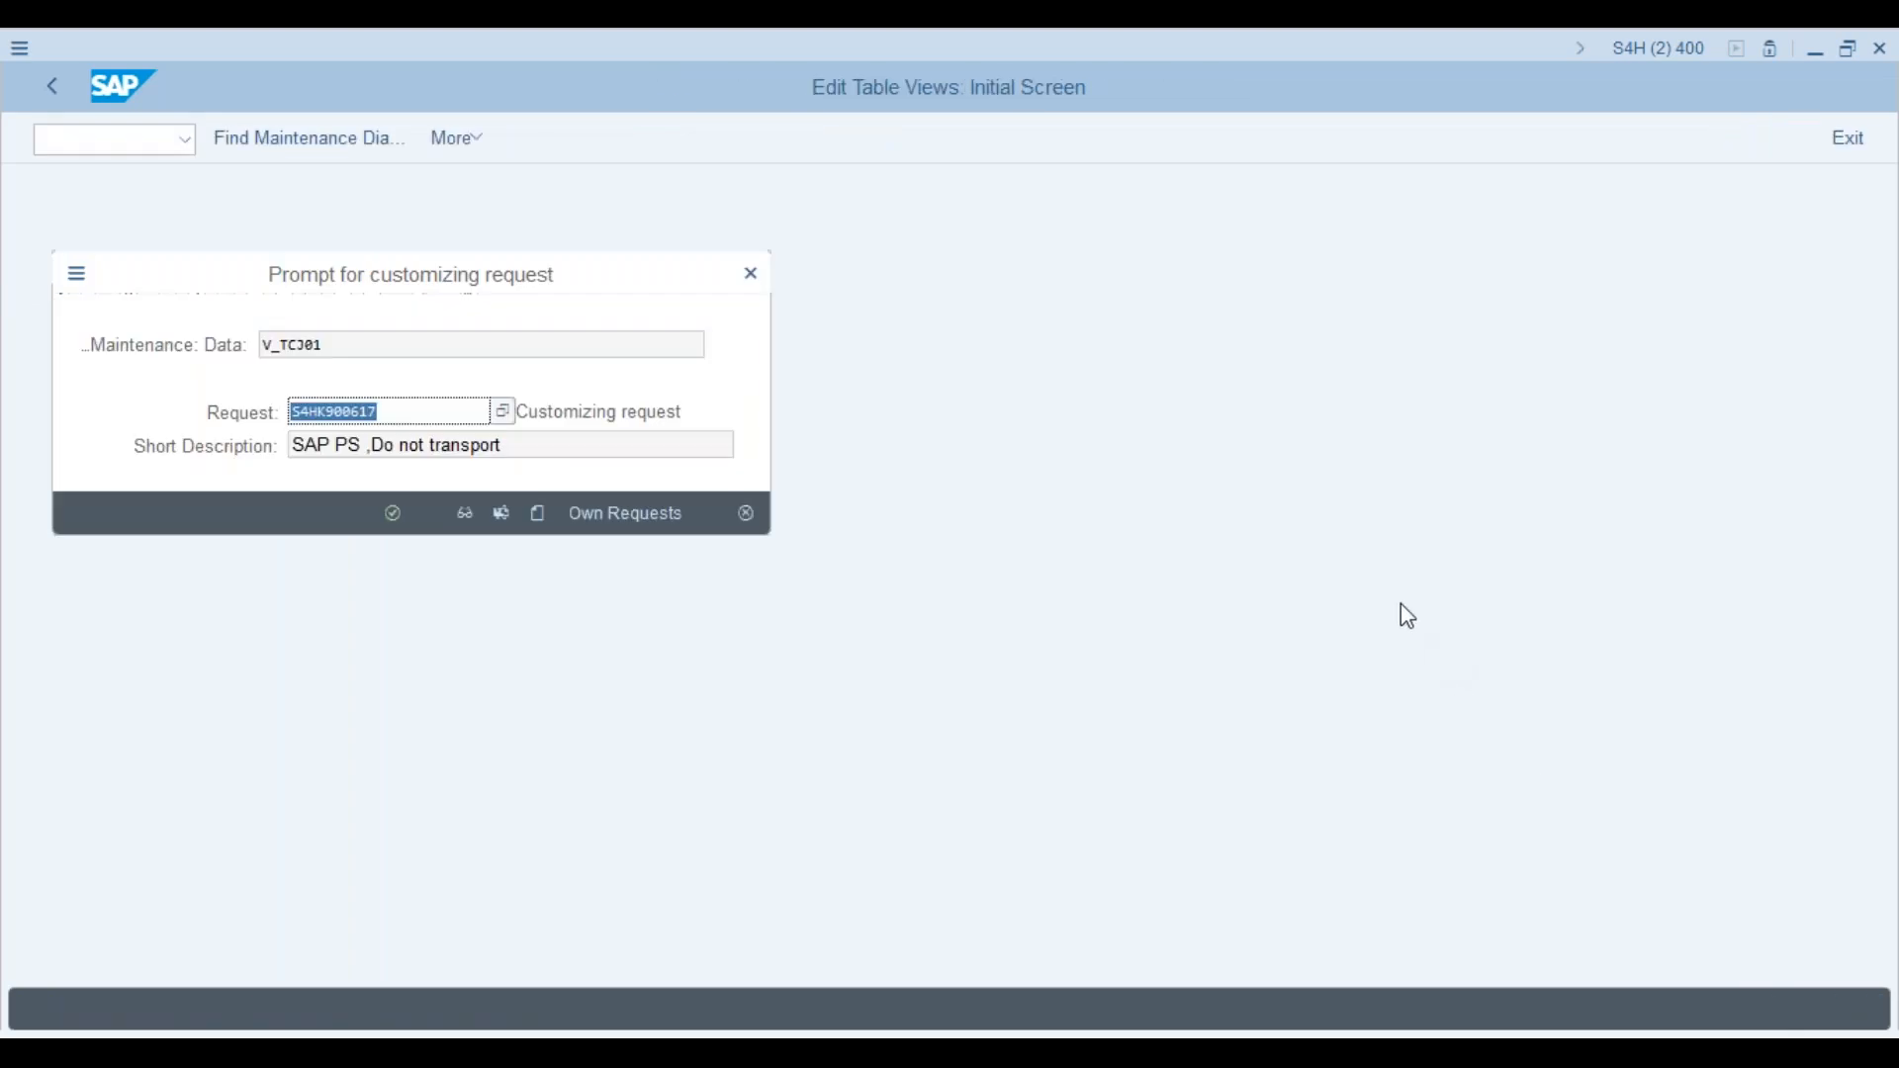
# Step: Confirm the customizing request, then restart Project Builder with /n and CJ20N
pyautogui.click(397, 512)
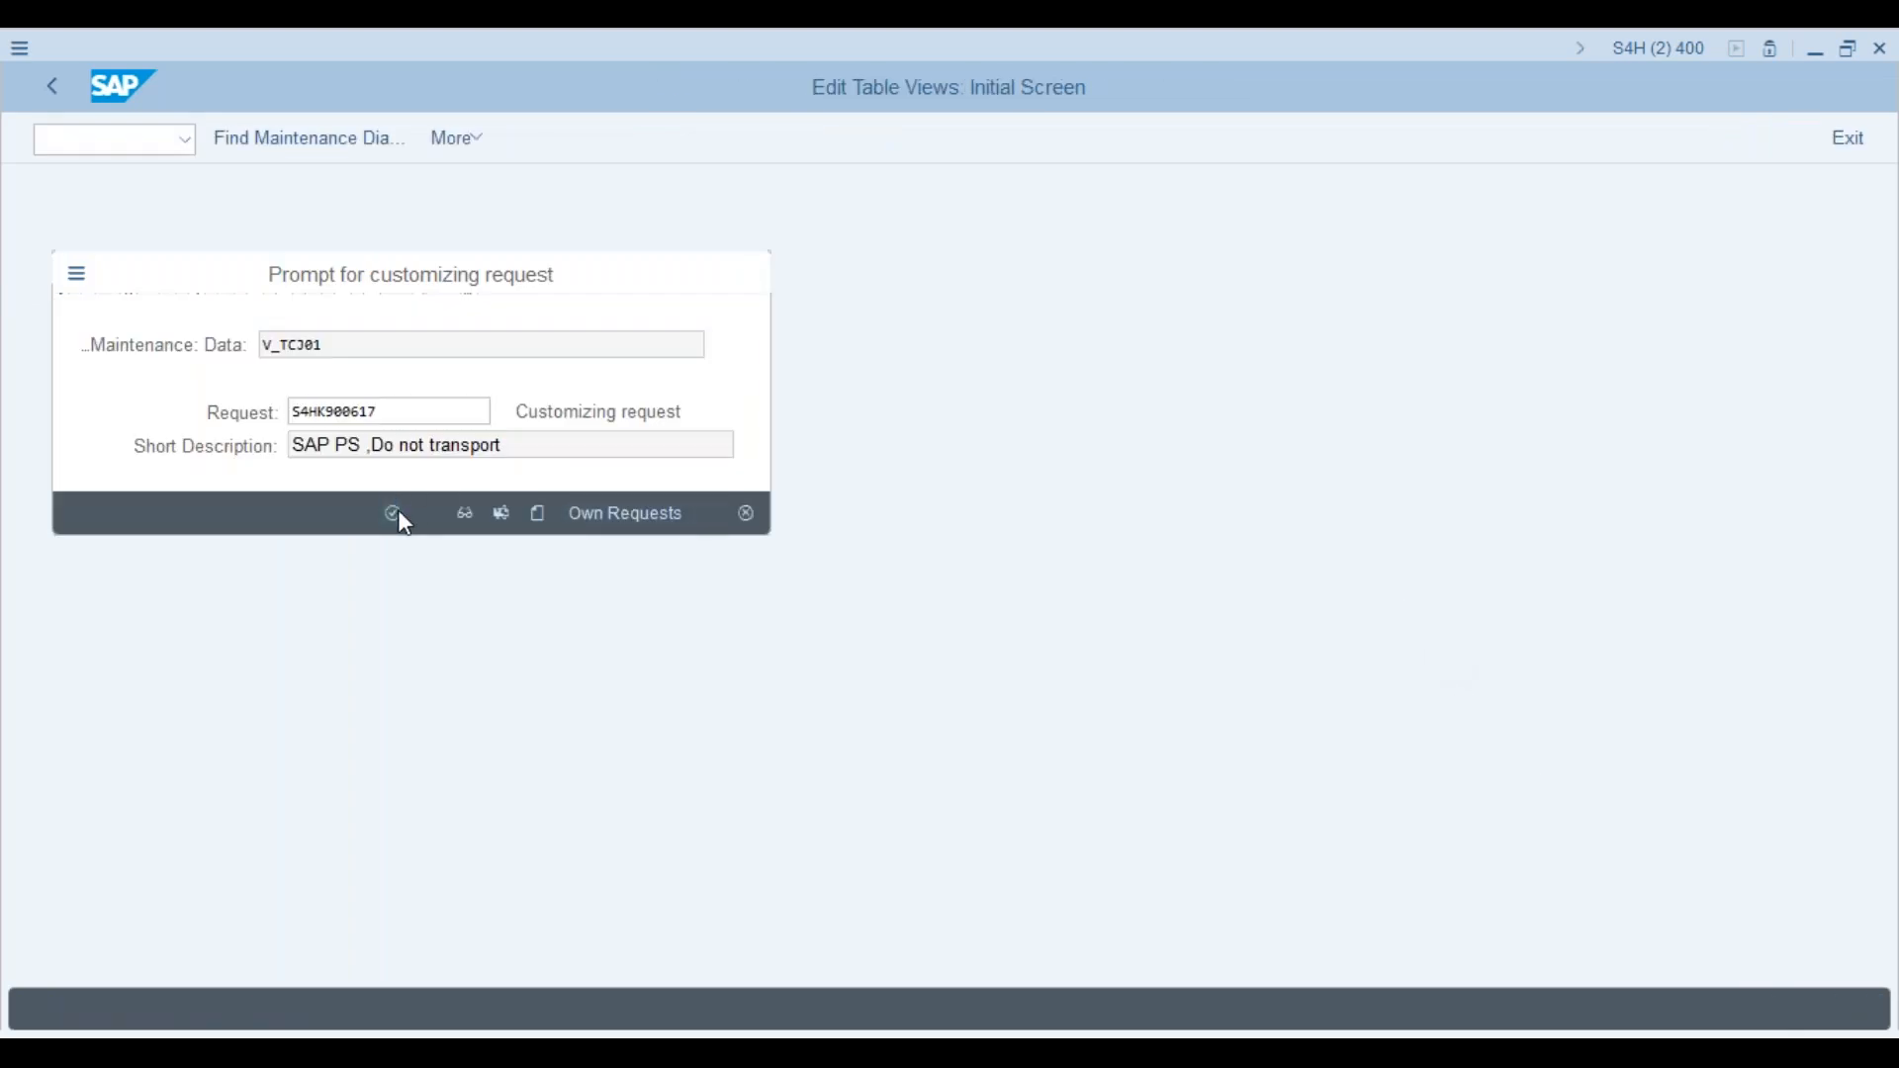
pyautogui.hotkey('alt', 'Tab')
pyautogui.click(166, 141)
pyautogui.write('/n')
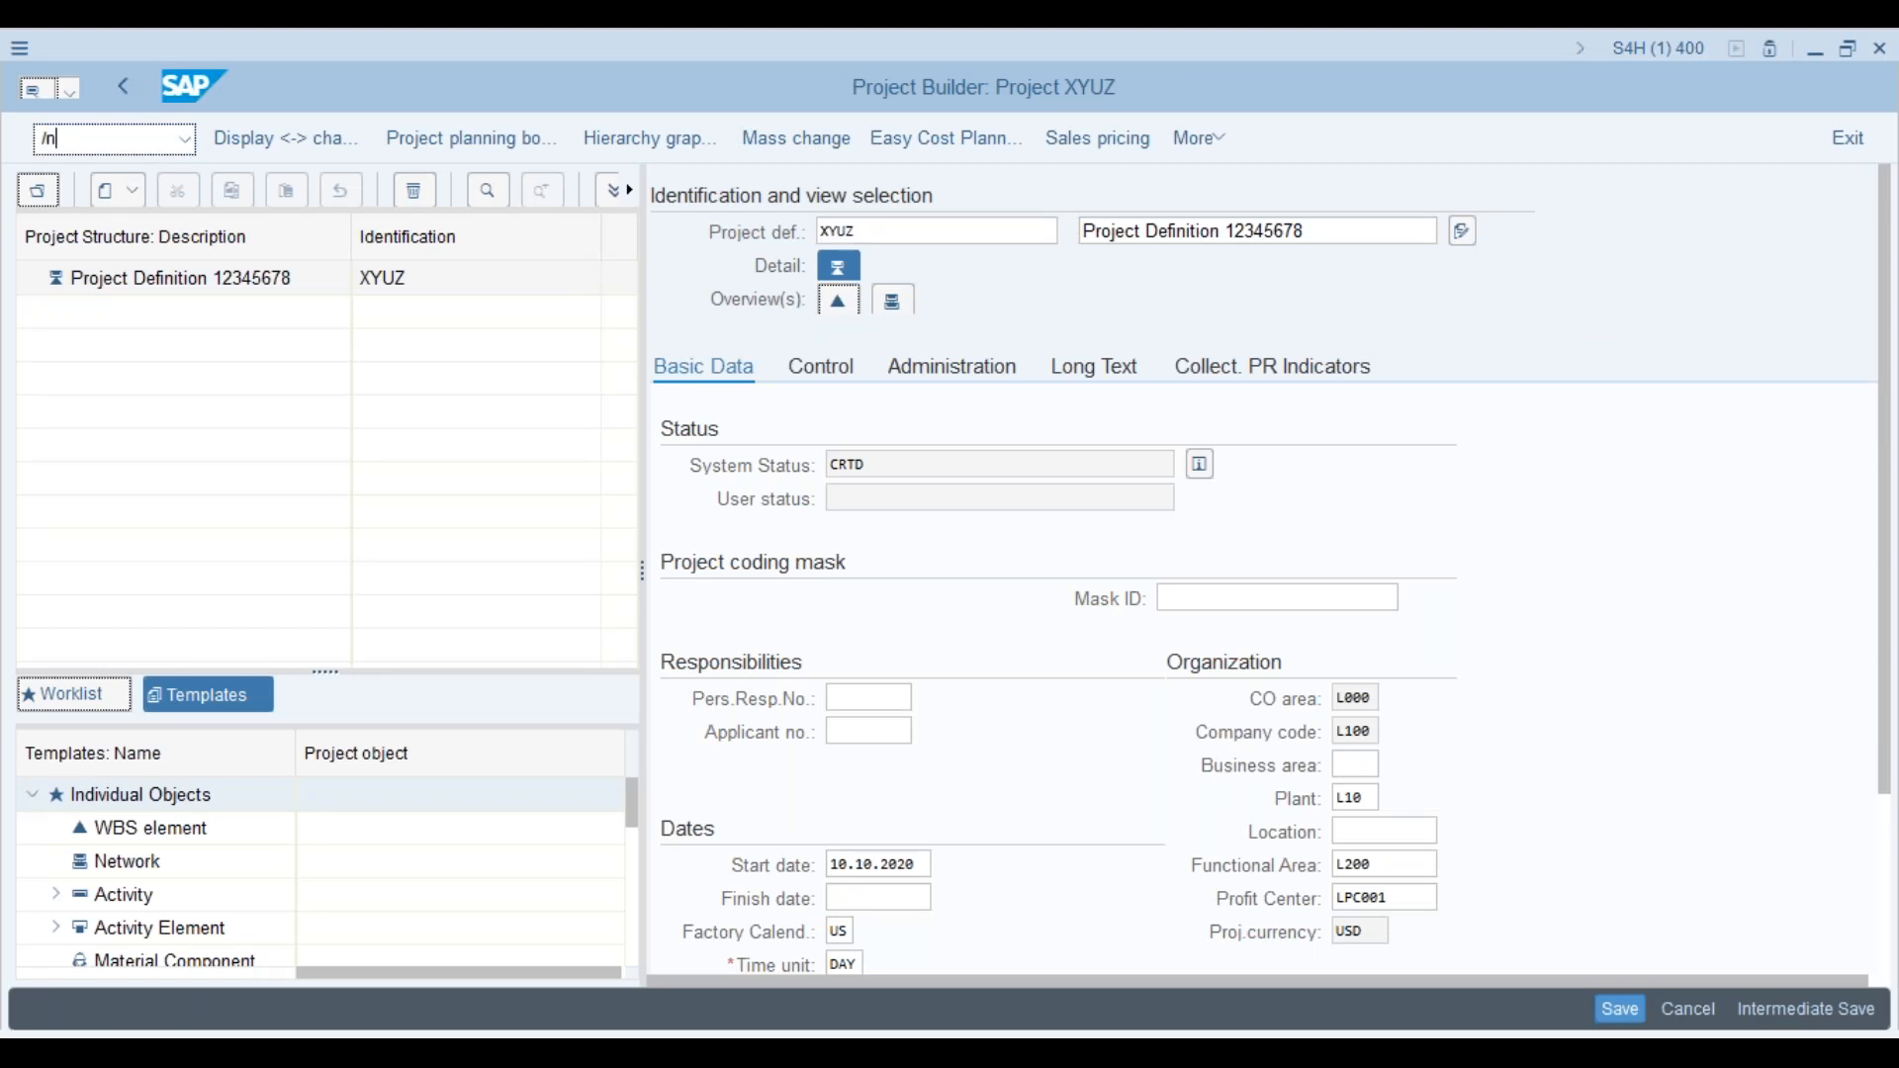
pyautogui.press('Return')
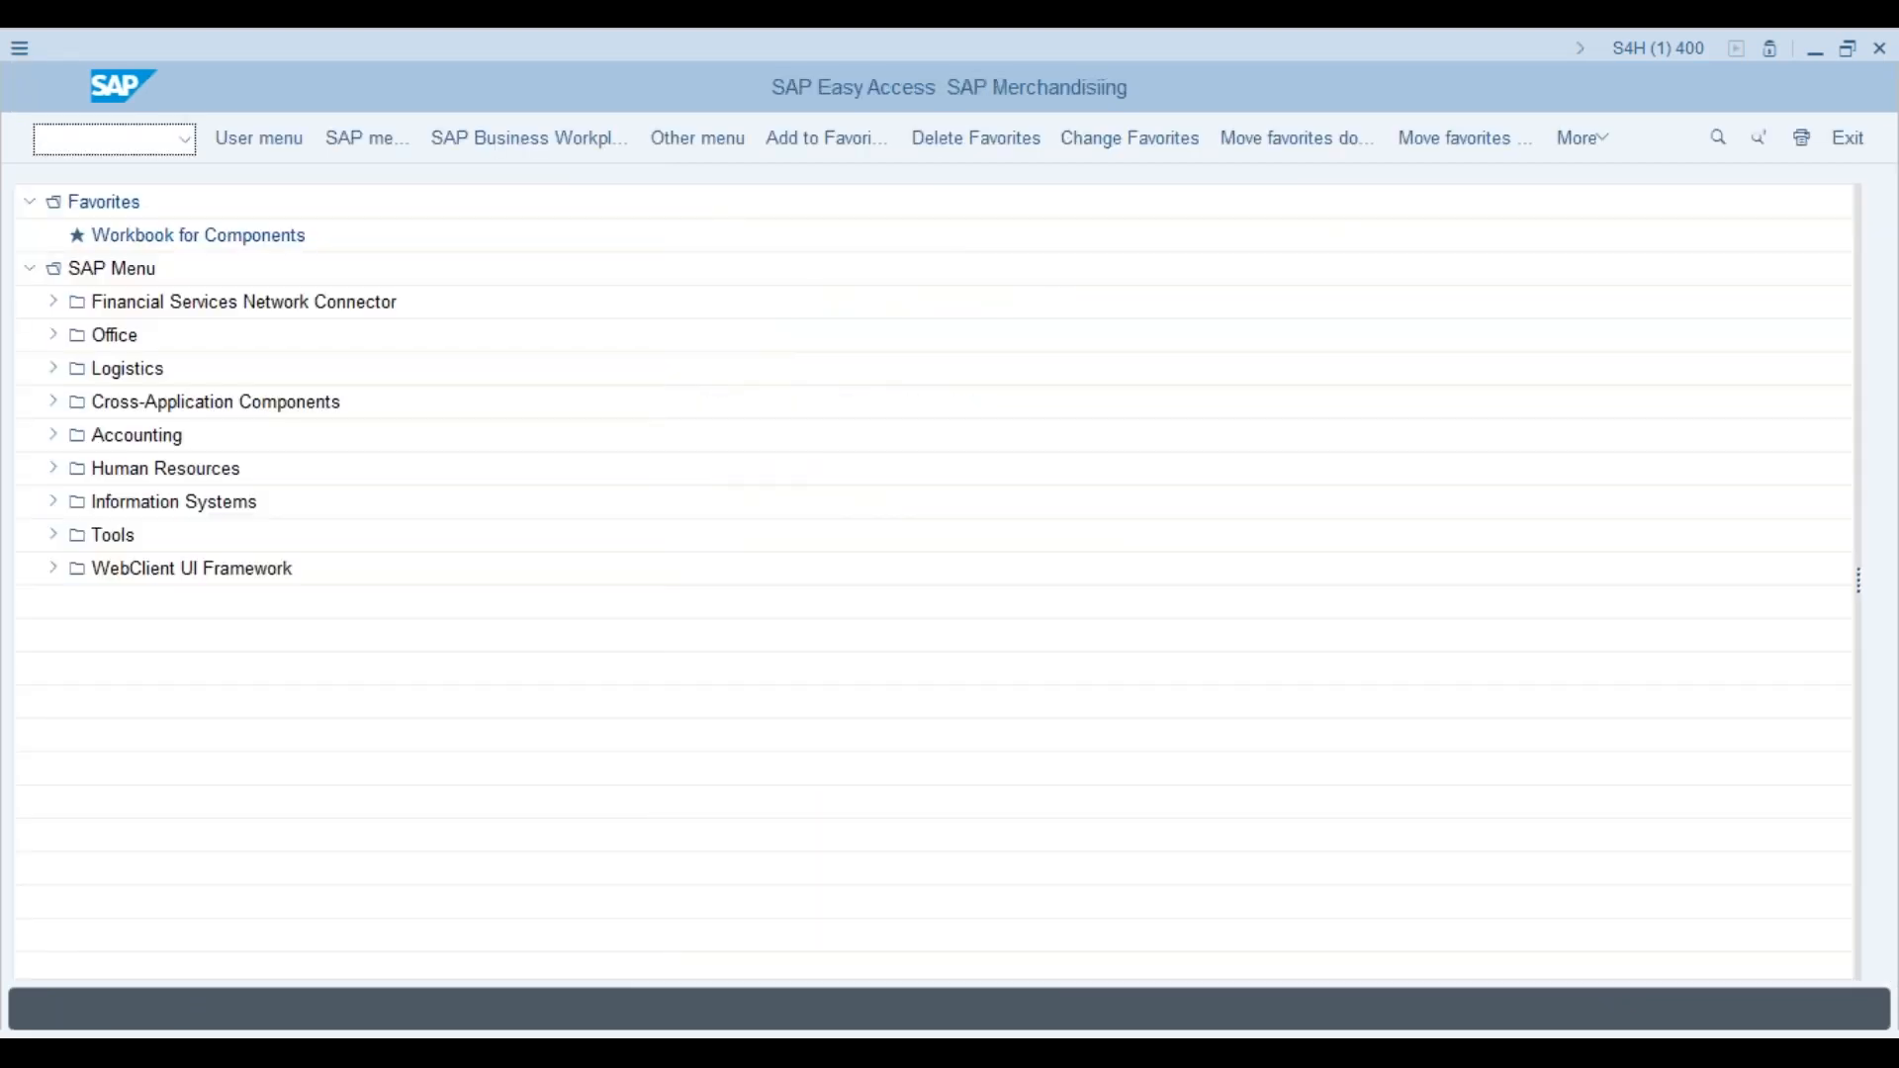
pyautogui.write('cj20n')
pyautogui.press('Return')
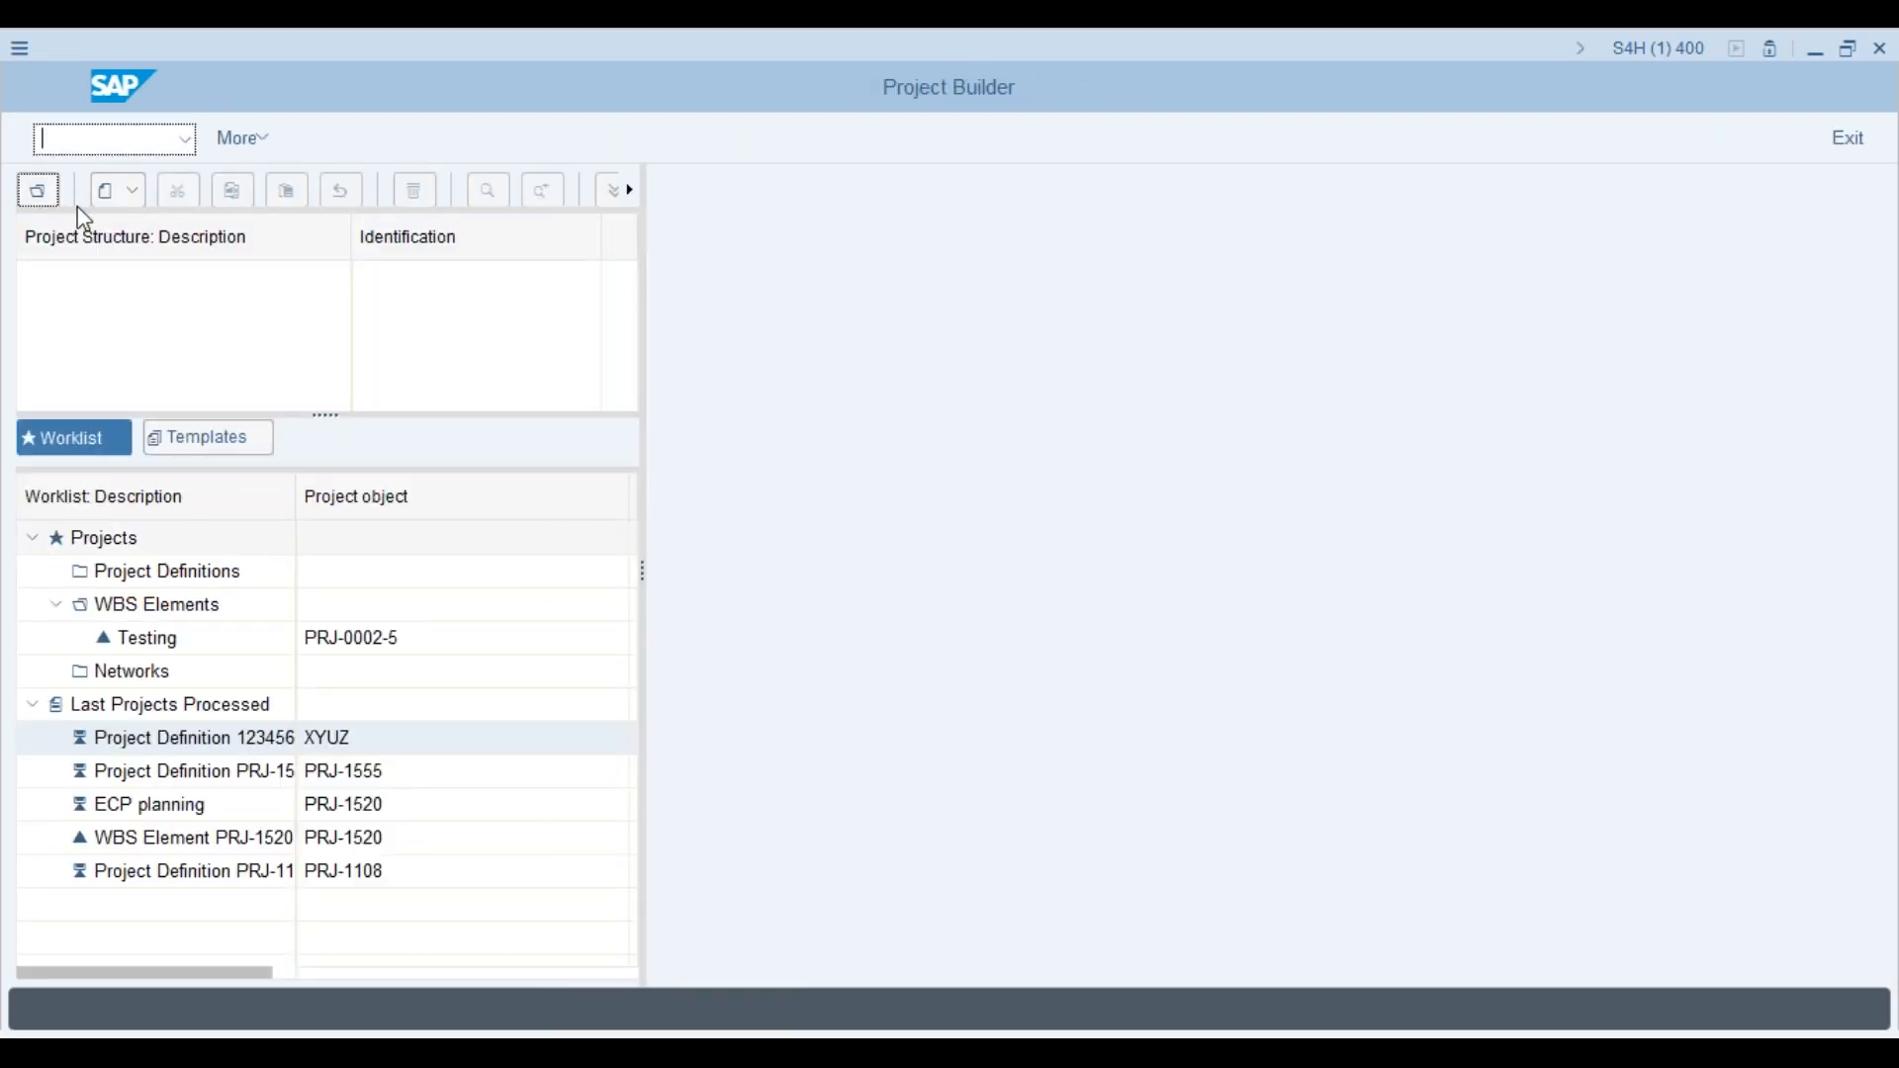
# Step: Create a new project by entering prj12345, which becomes PRJ-1234-5
pyautogui.click(117, 190)
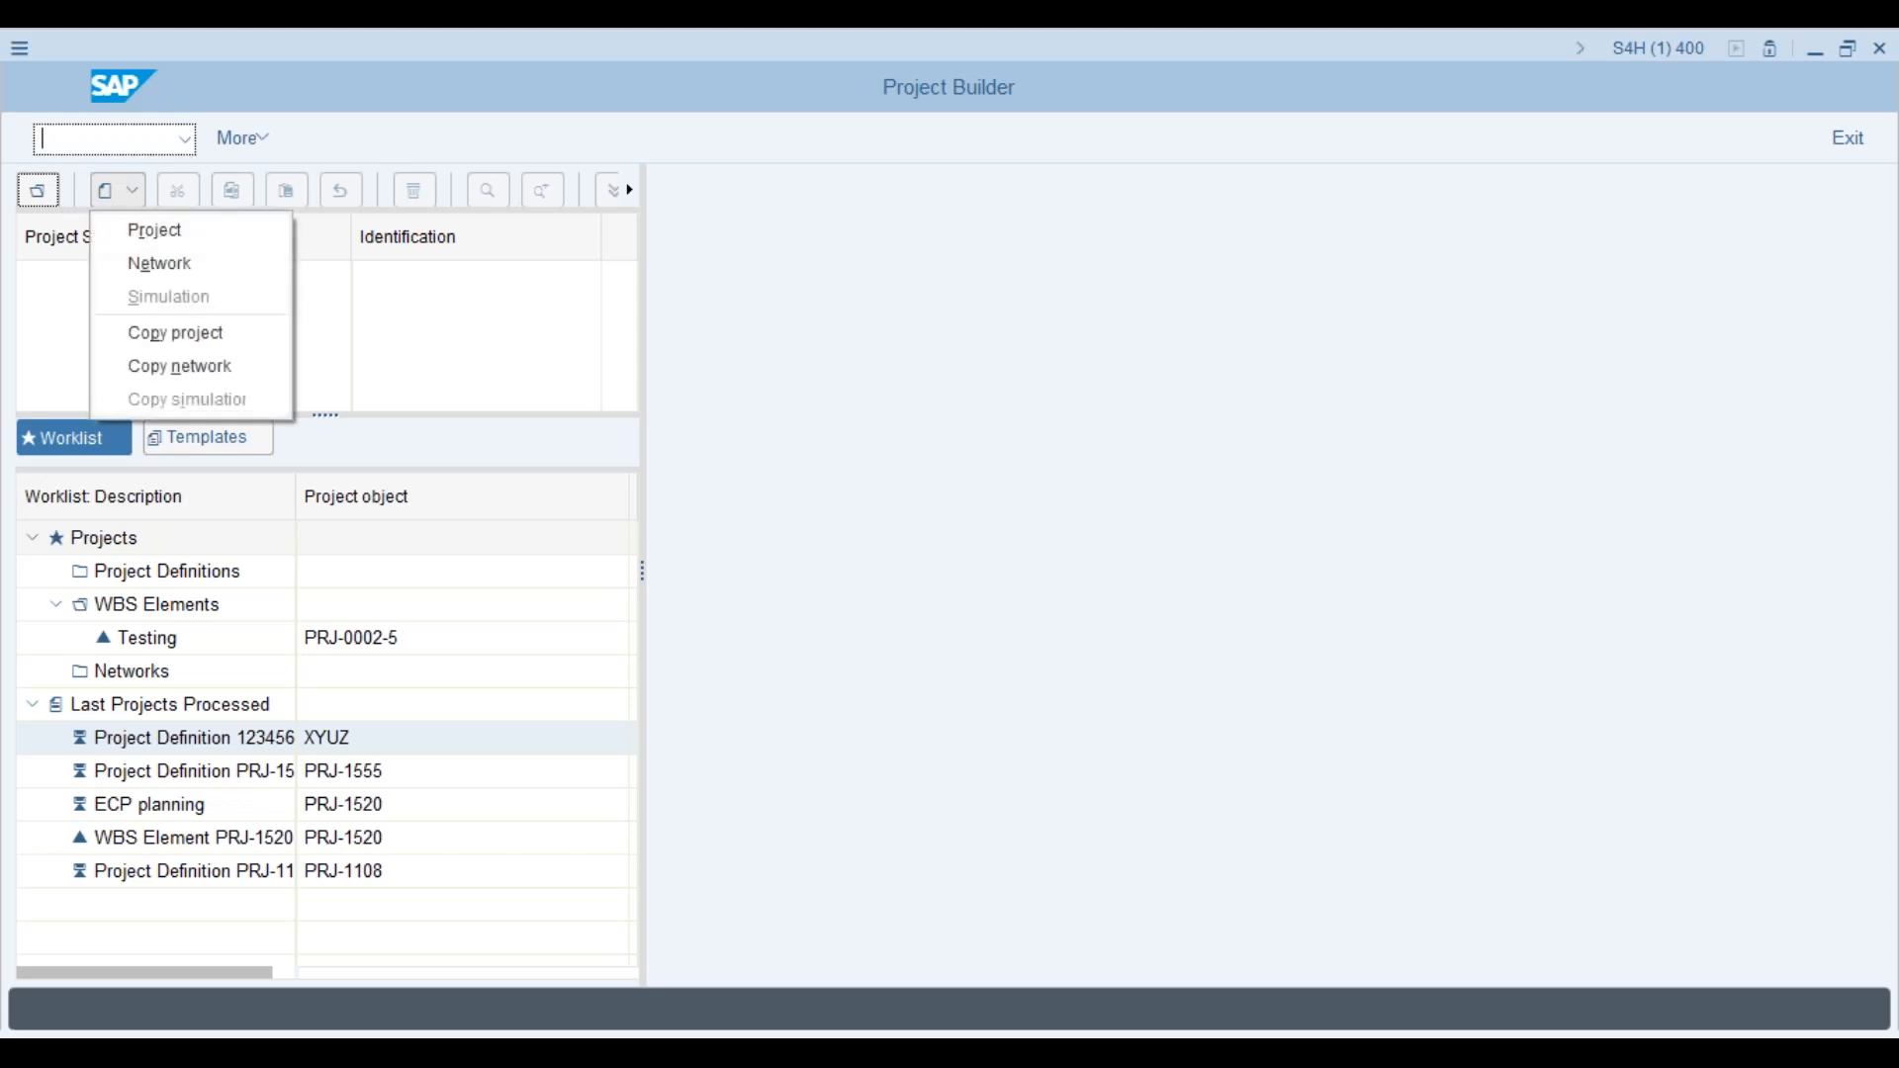
pyautogui.click(154, 230)
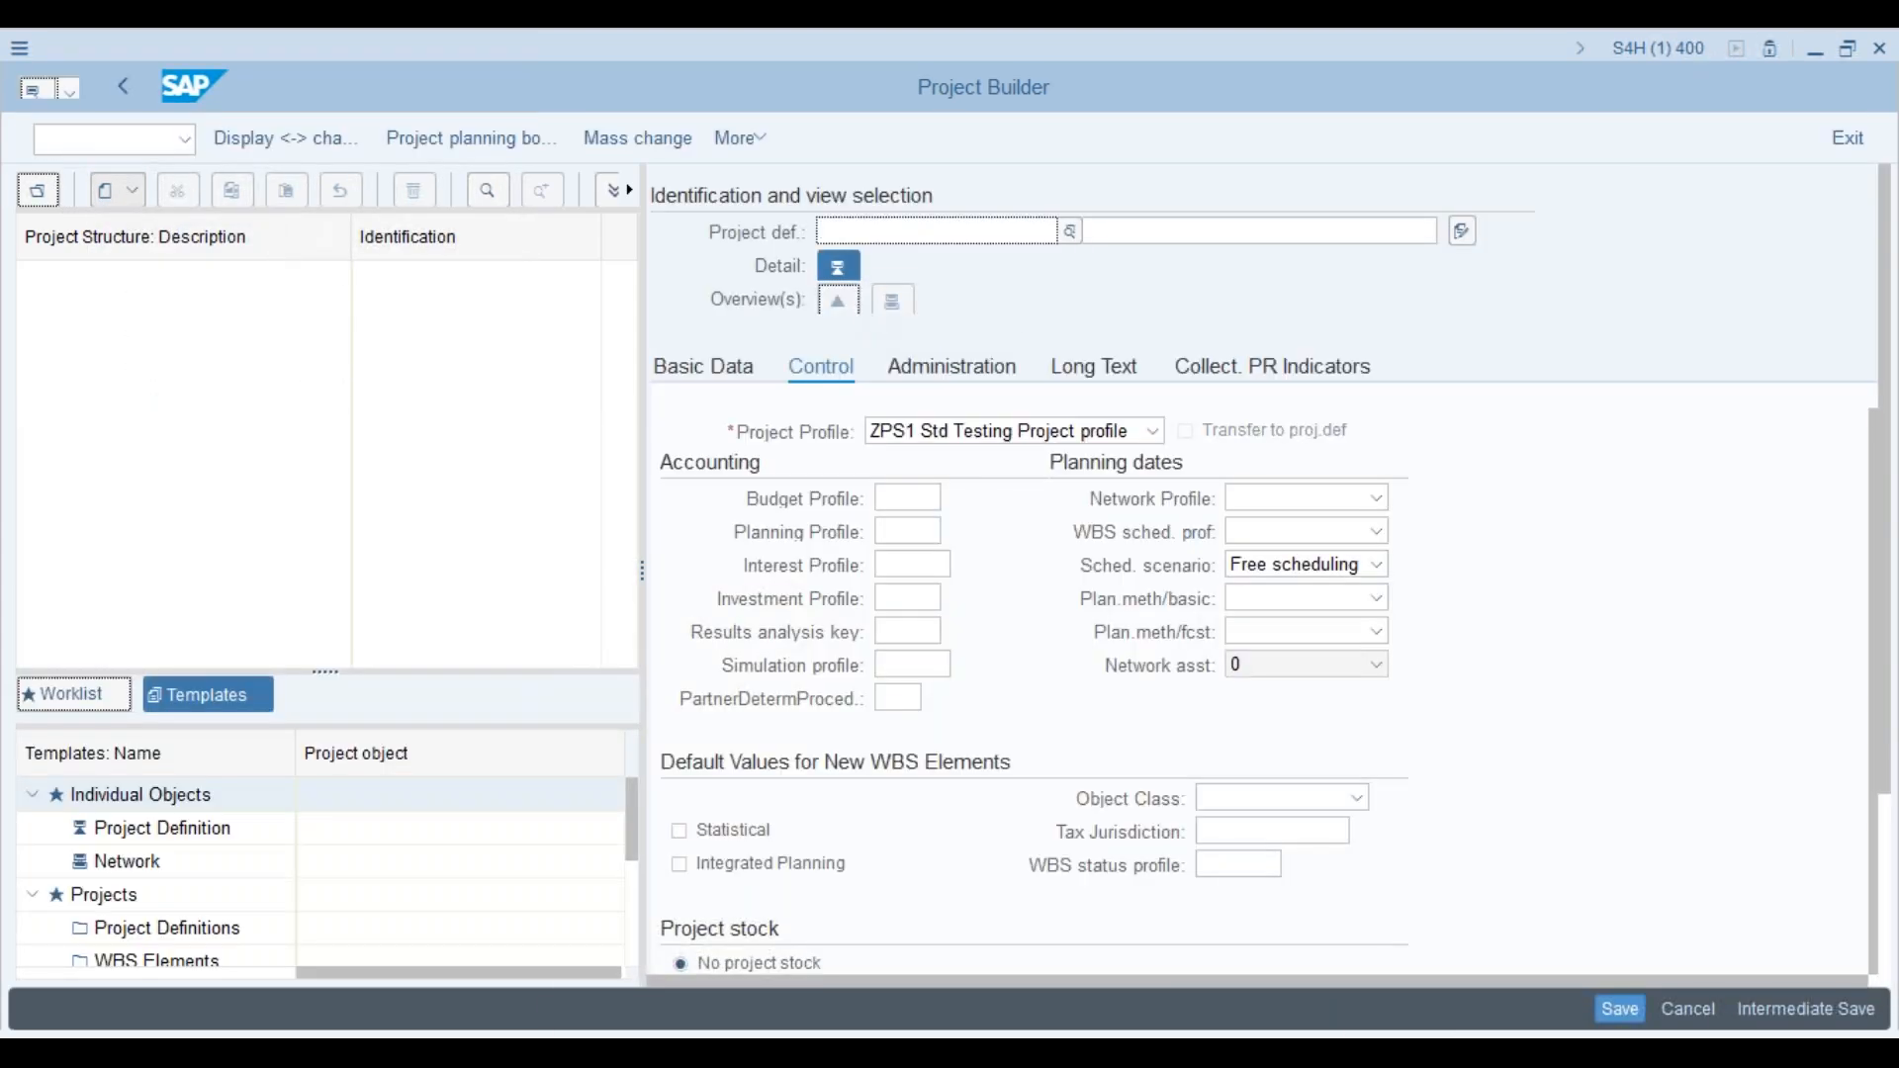
pyautogui.write('prj')
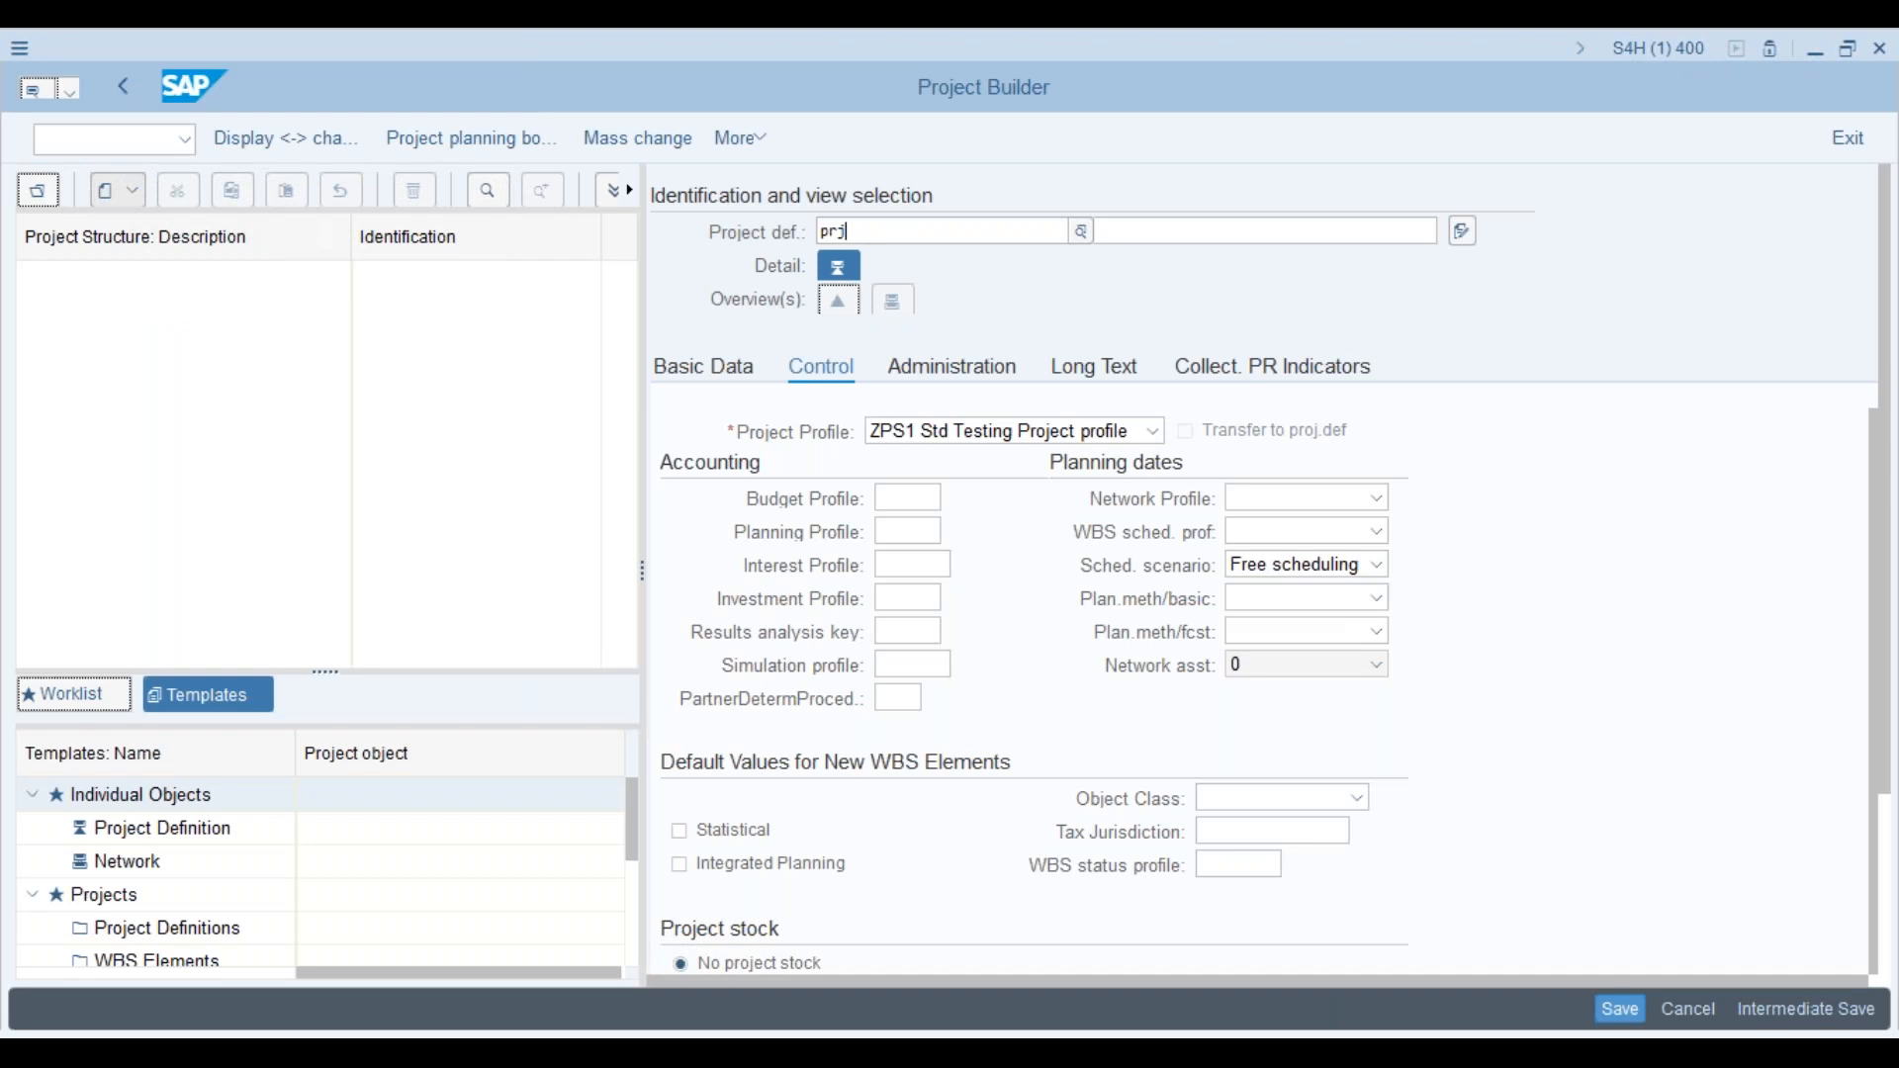
pyautogui.write('12345')
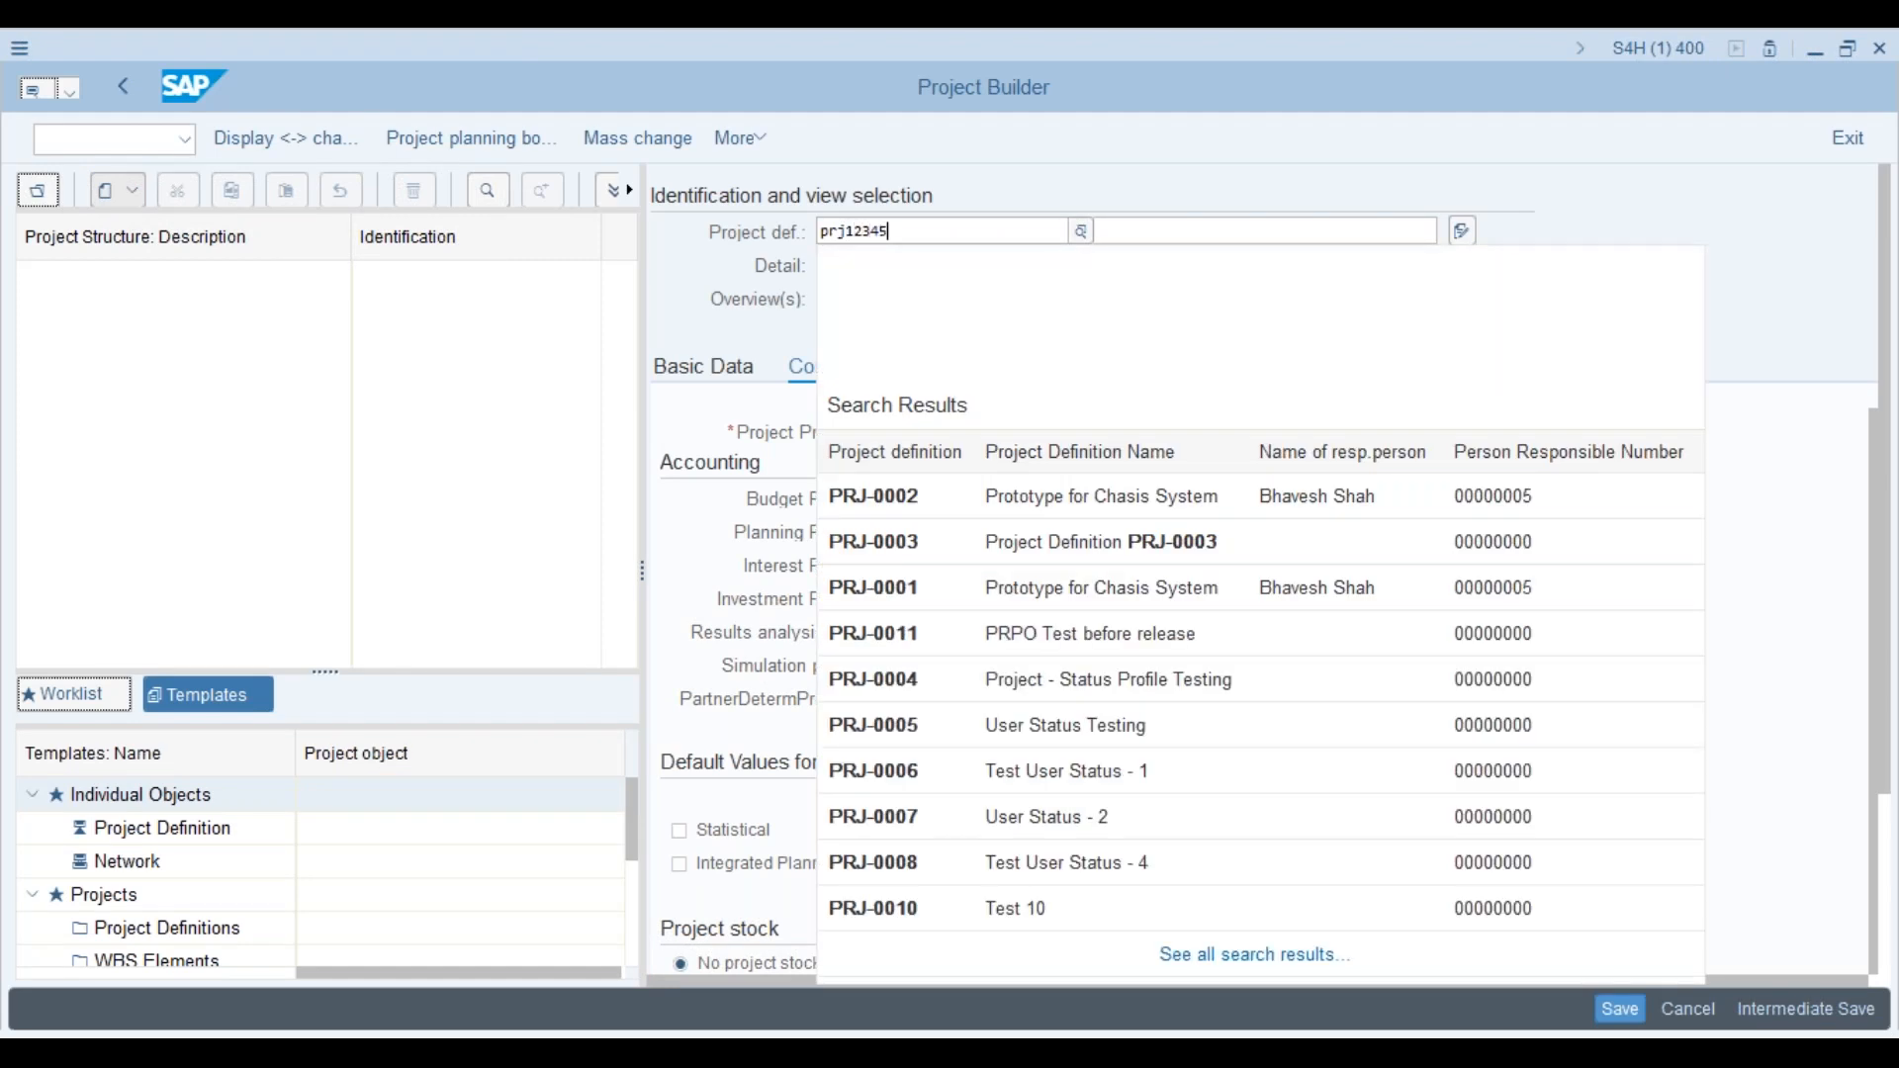
pyautogui.press('Return')
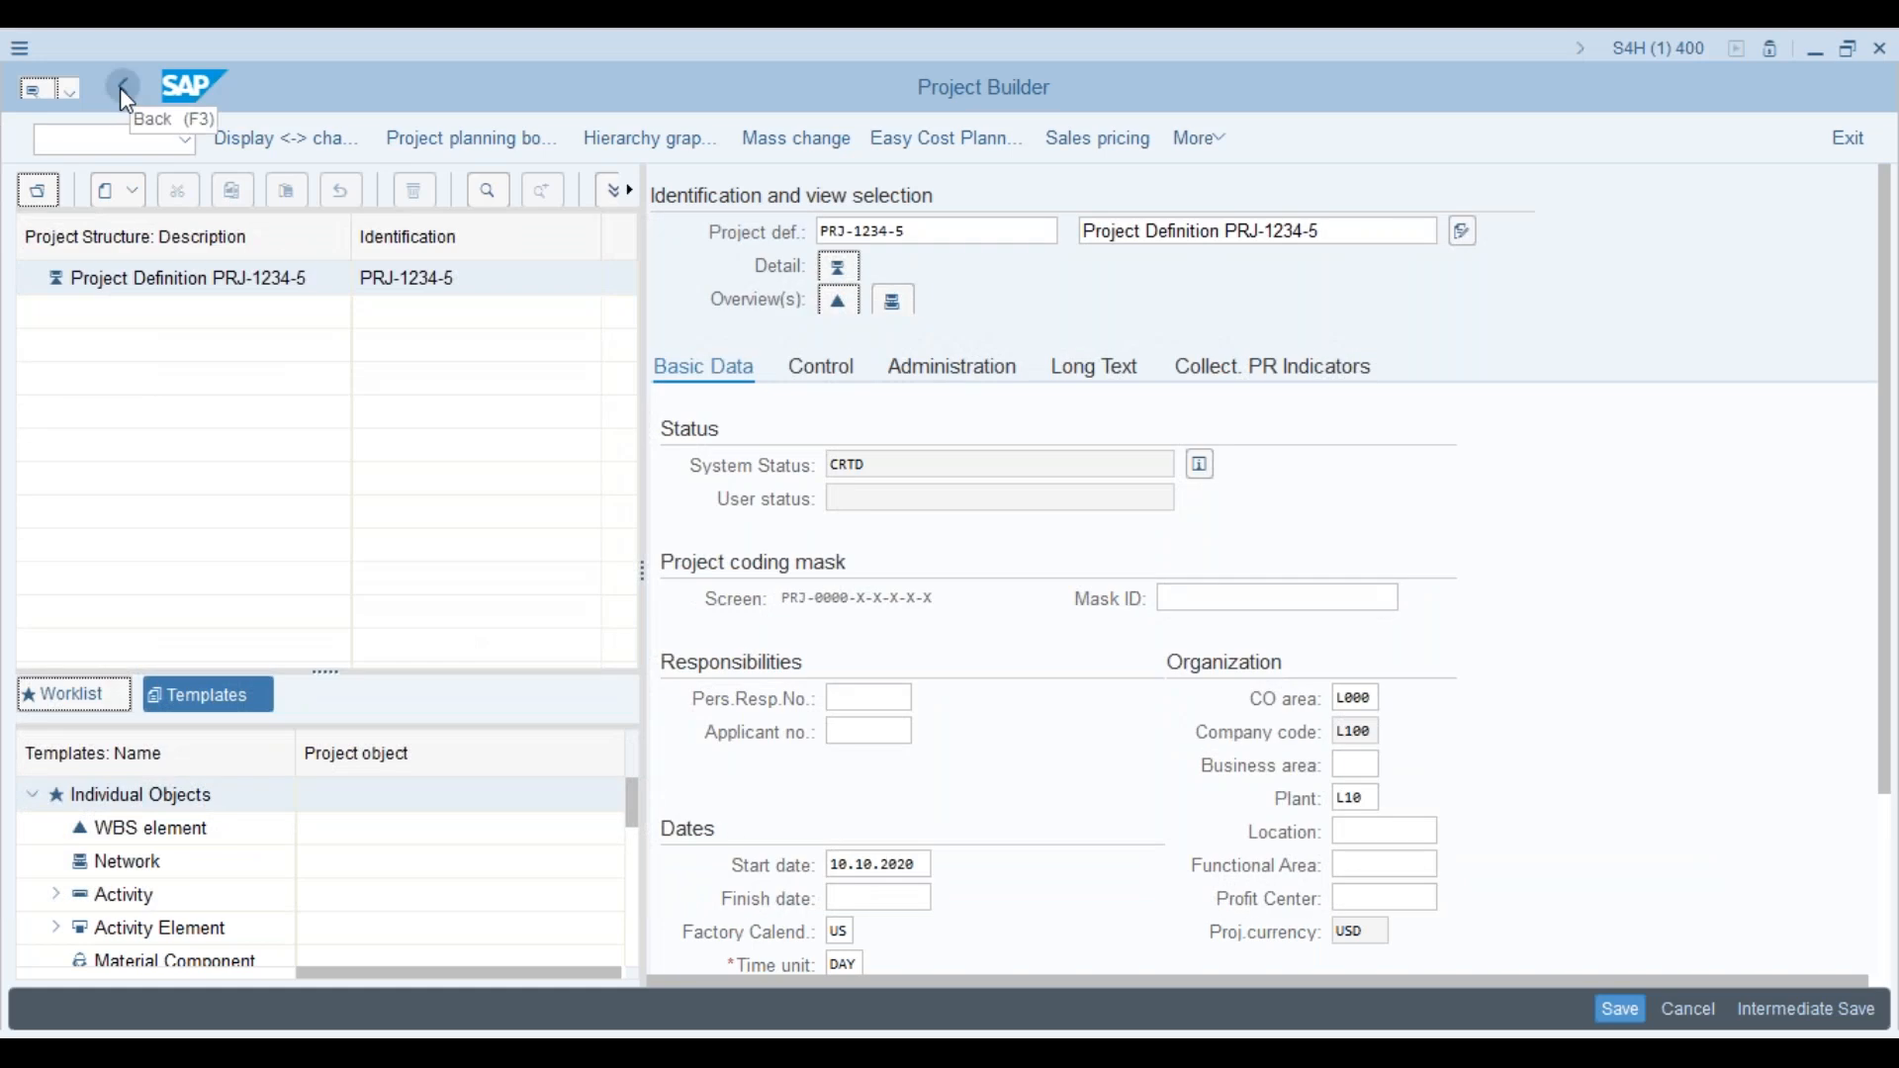
pyautogui.click(120, 87)
# Step: Leave the new project and open the project coding mask definitions, selecting the PRJ entry
pyautogui.click(722, 378)
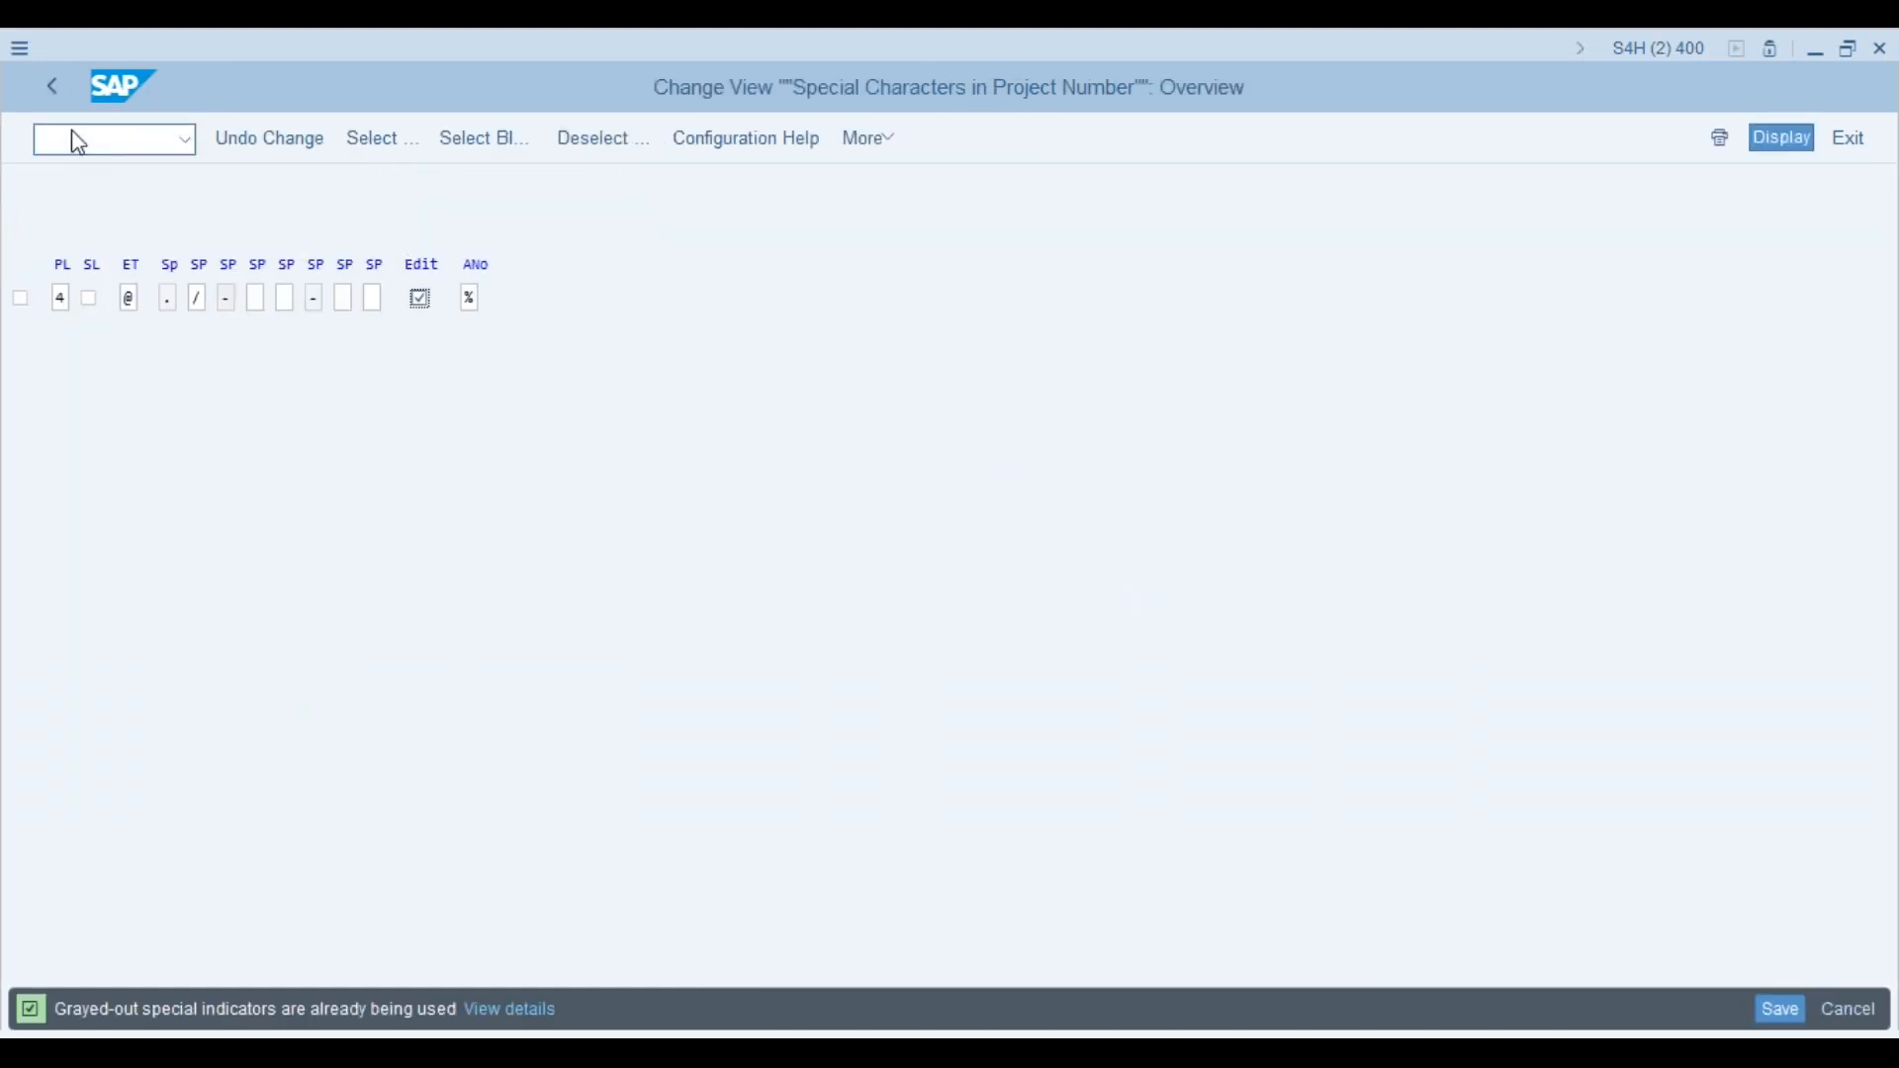
pyautogui.click(50, 84)
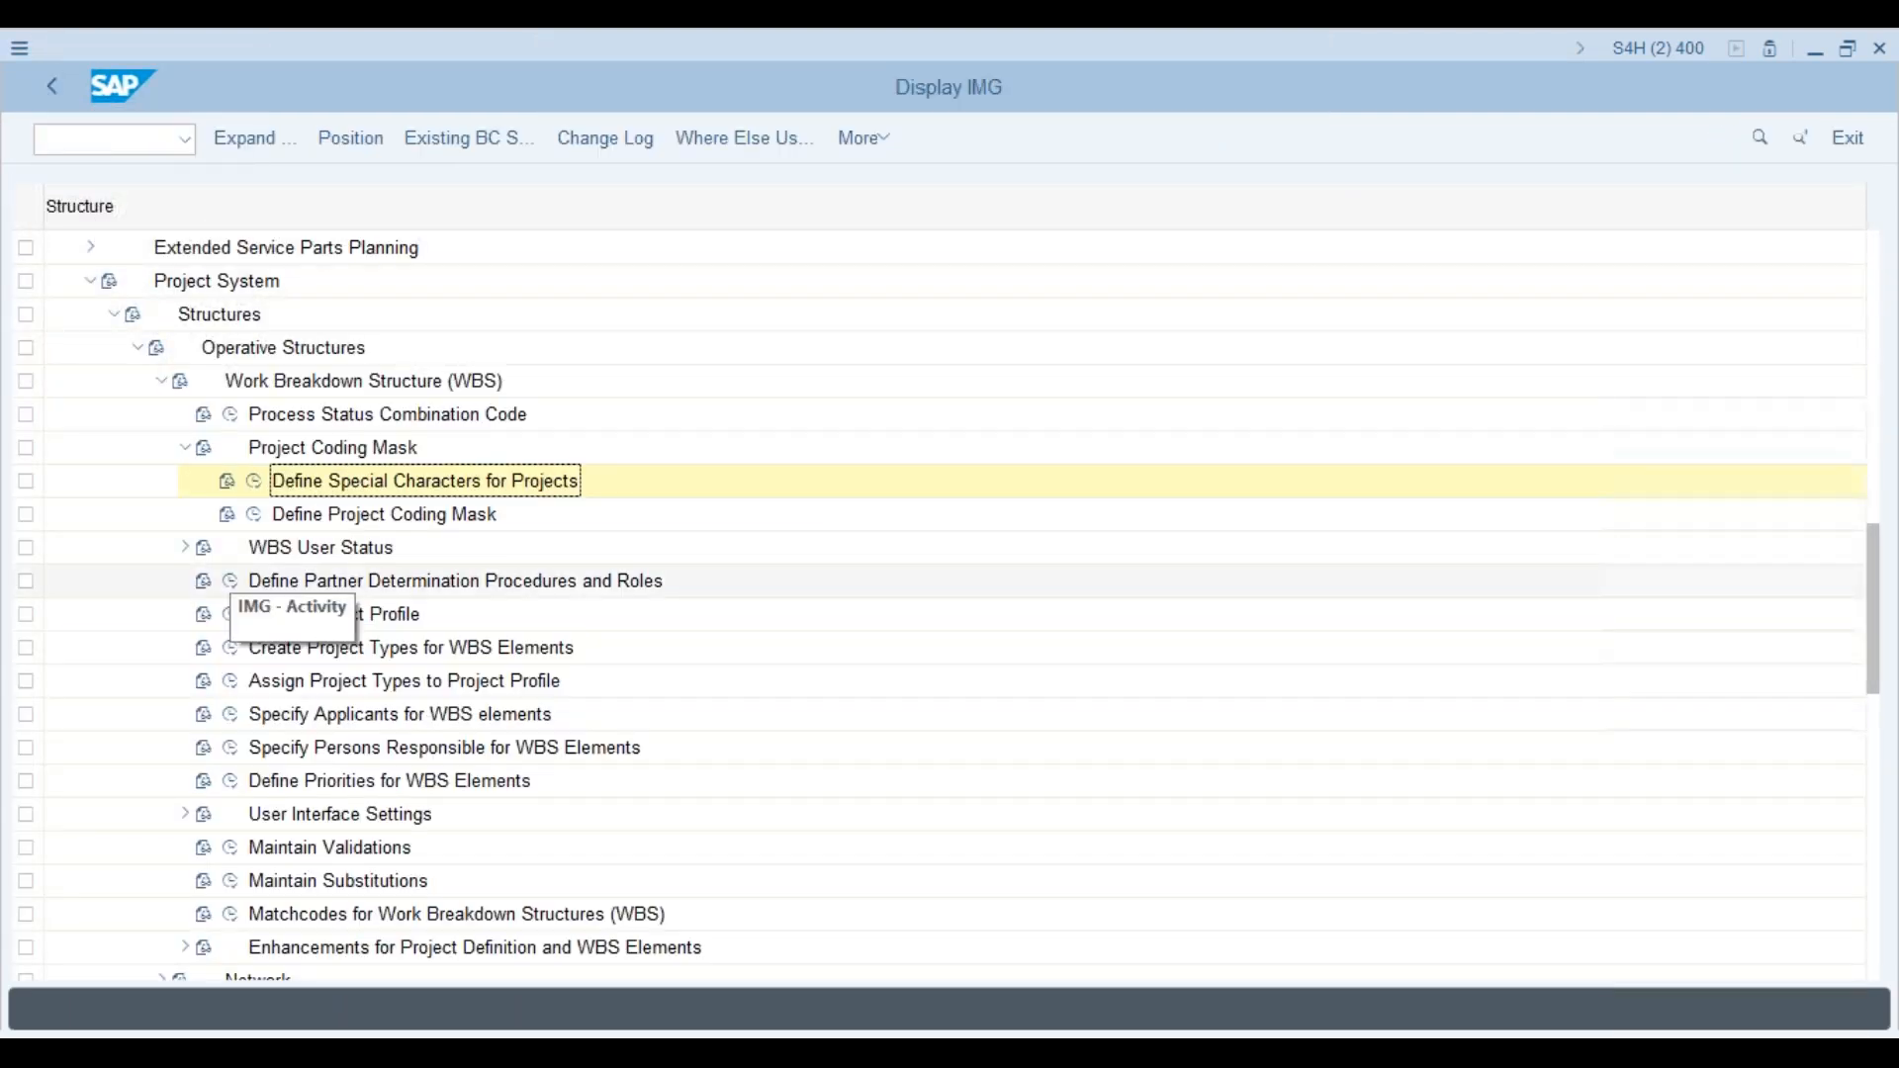
pyautogui.click(255, 515)
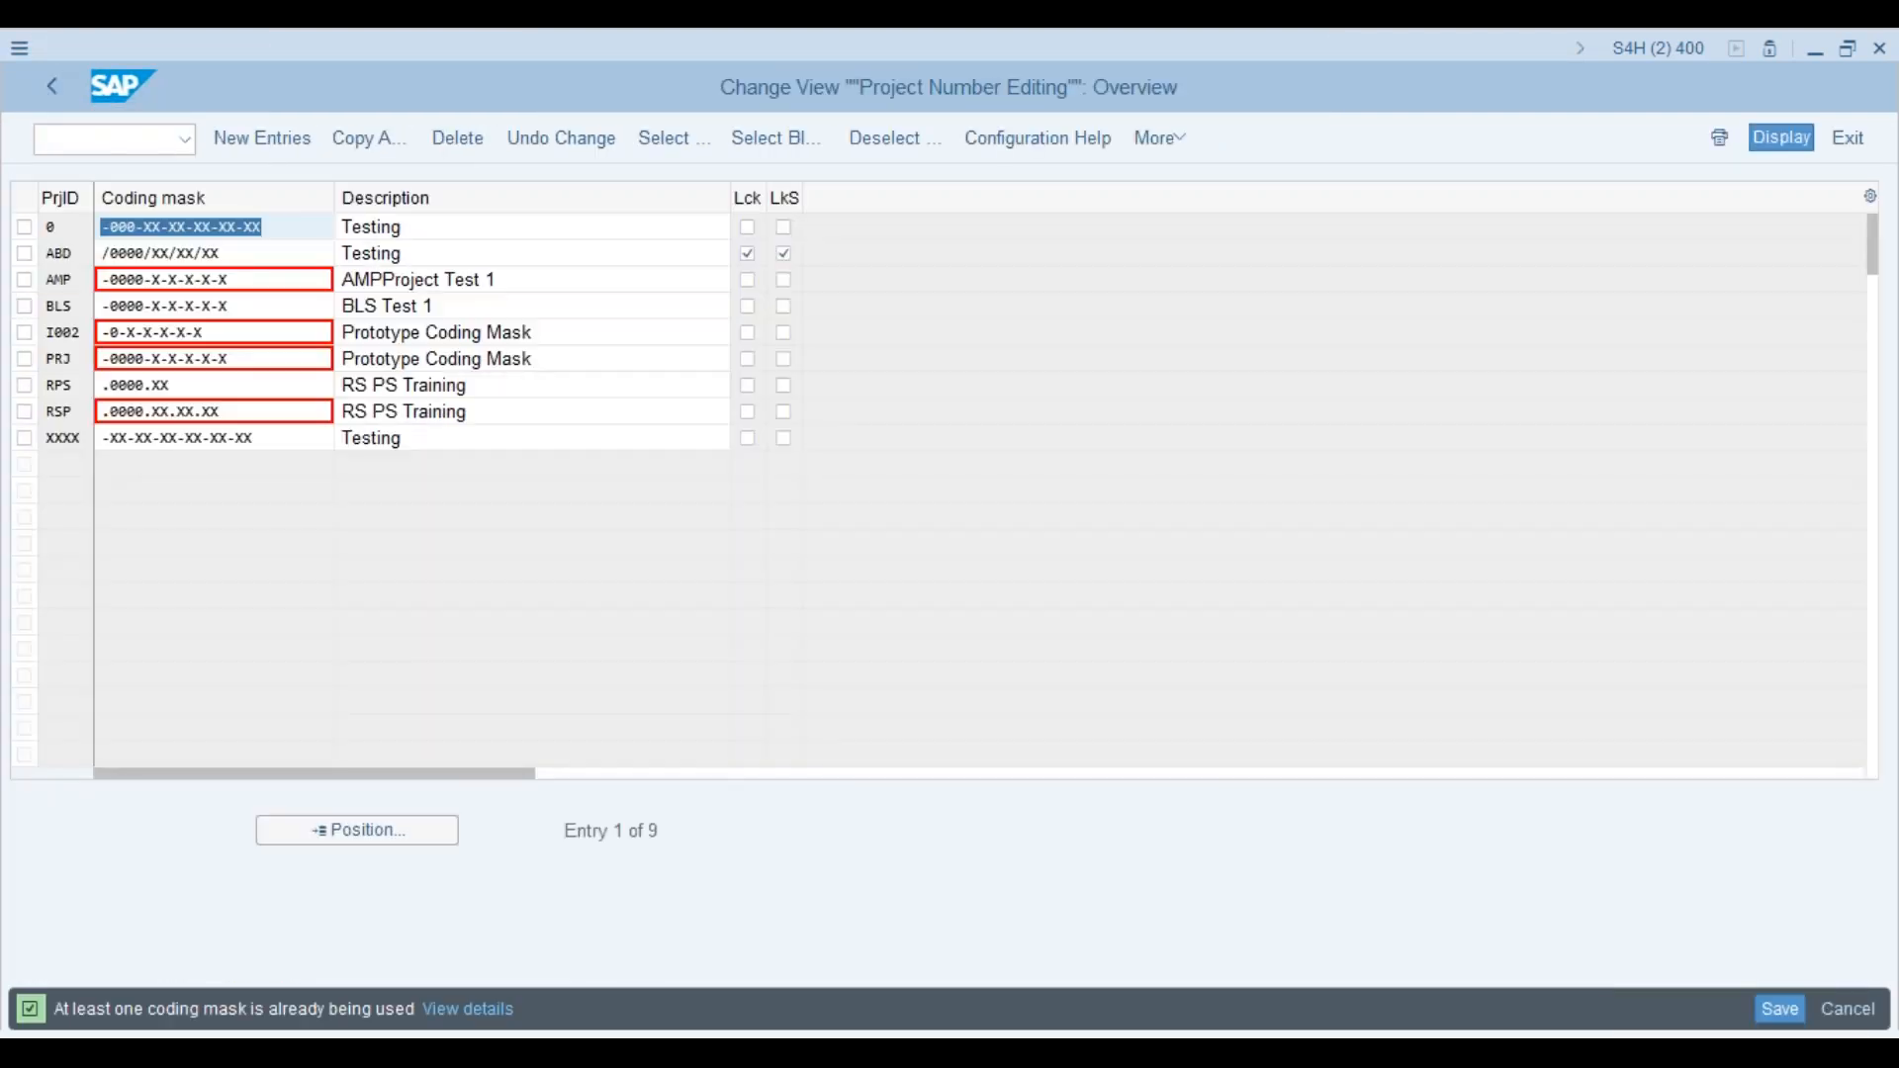
pyautogui.click(25, 359)
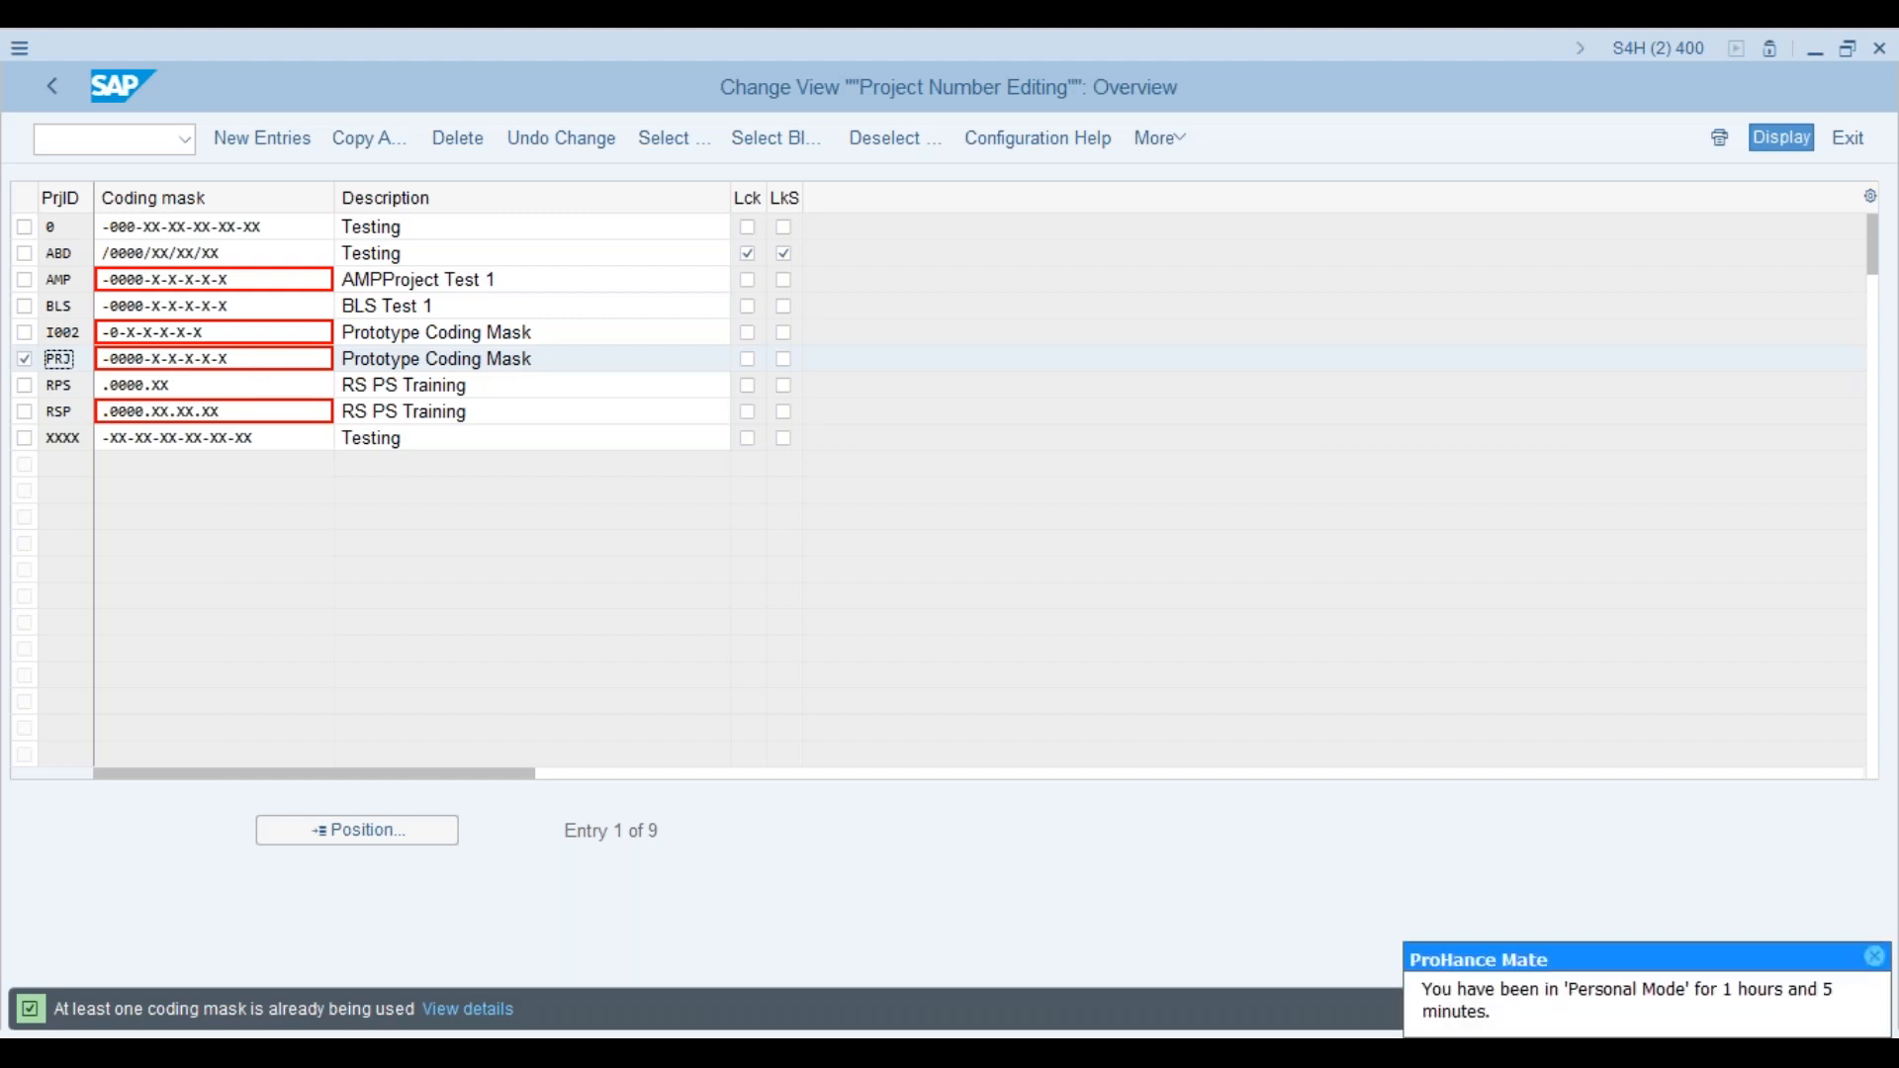
pyautogui.hotkey('alt', 'Tab')
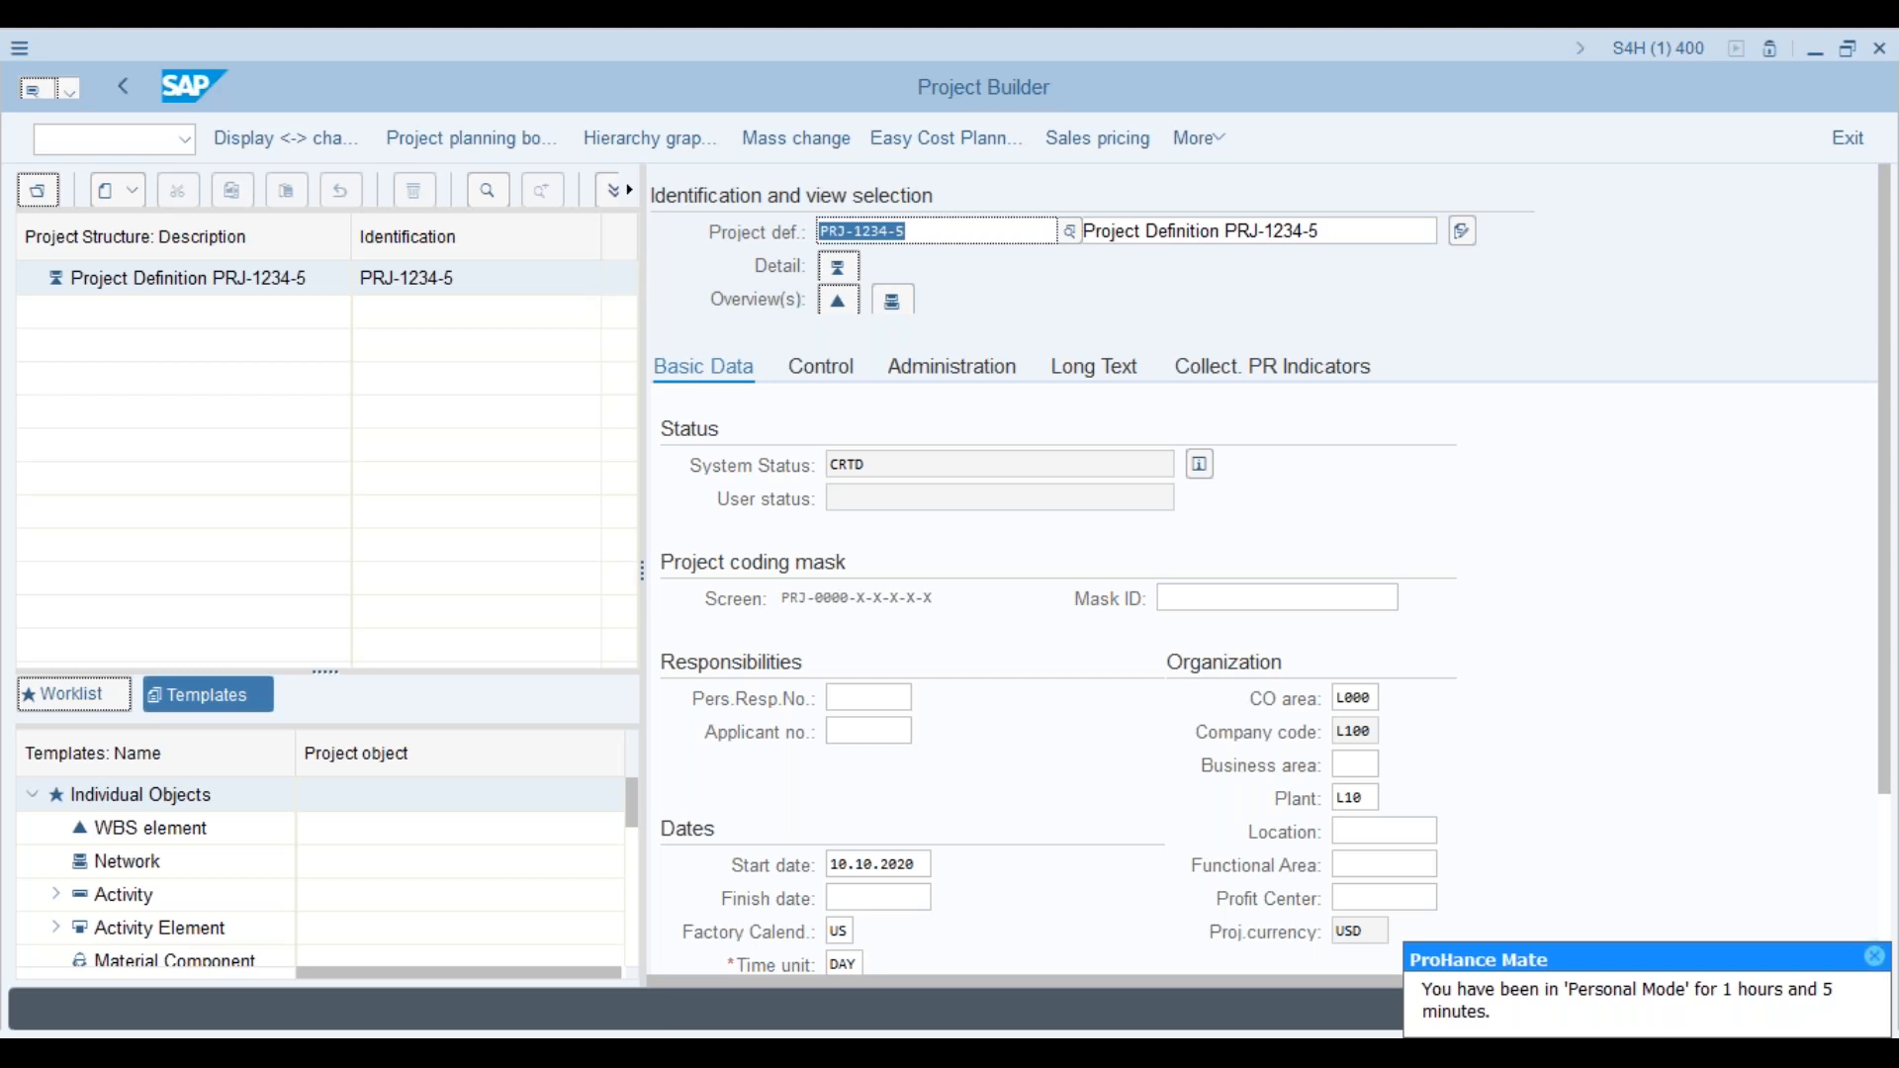
pyautogui.hotkey('alt', 'Tab')
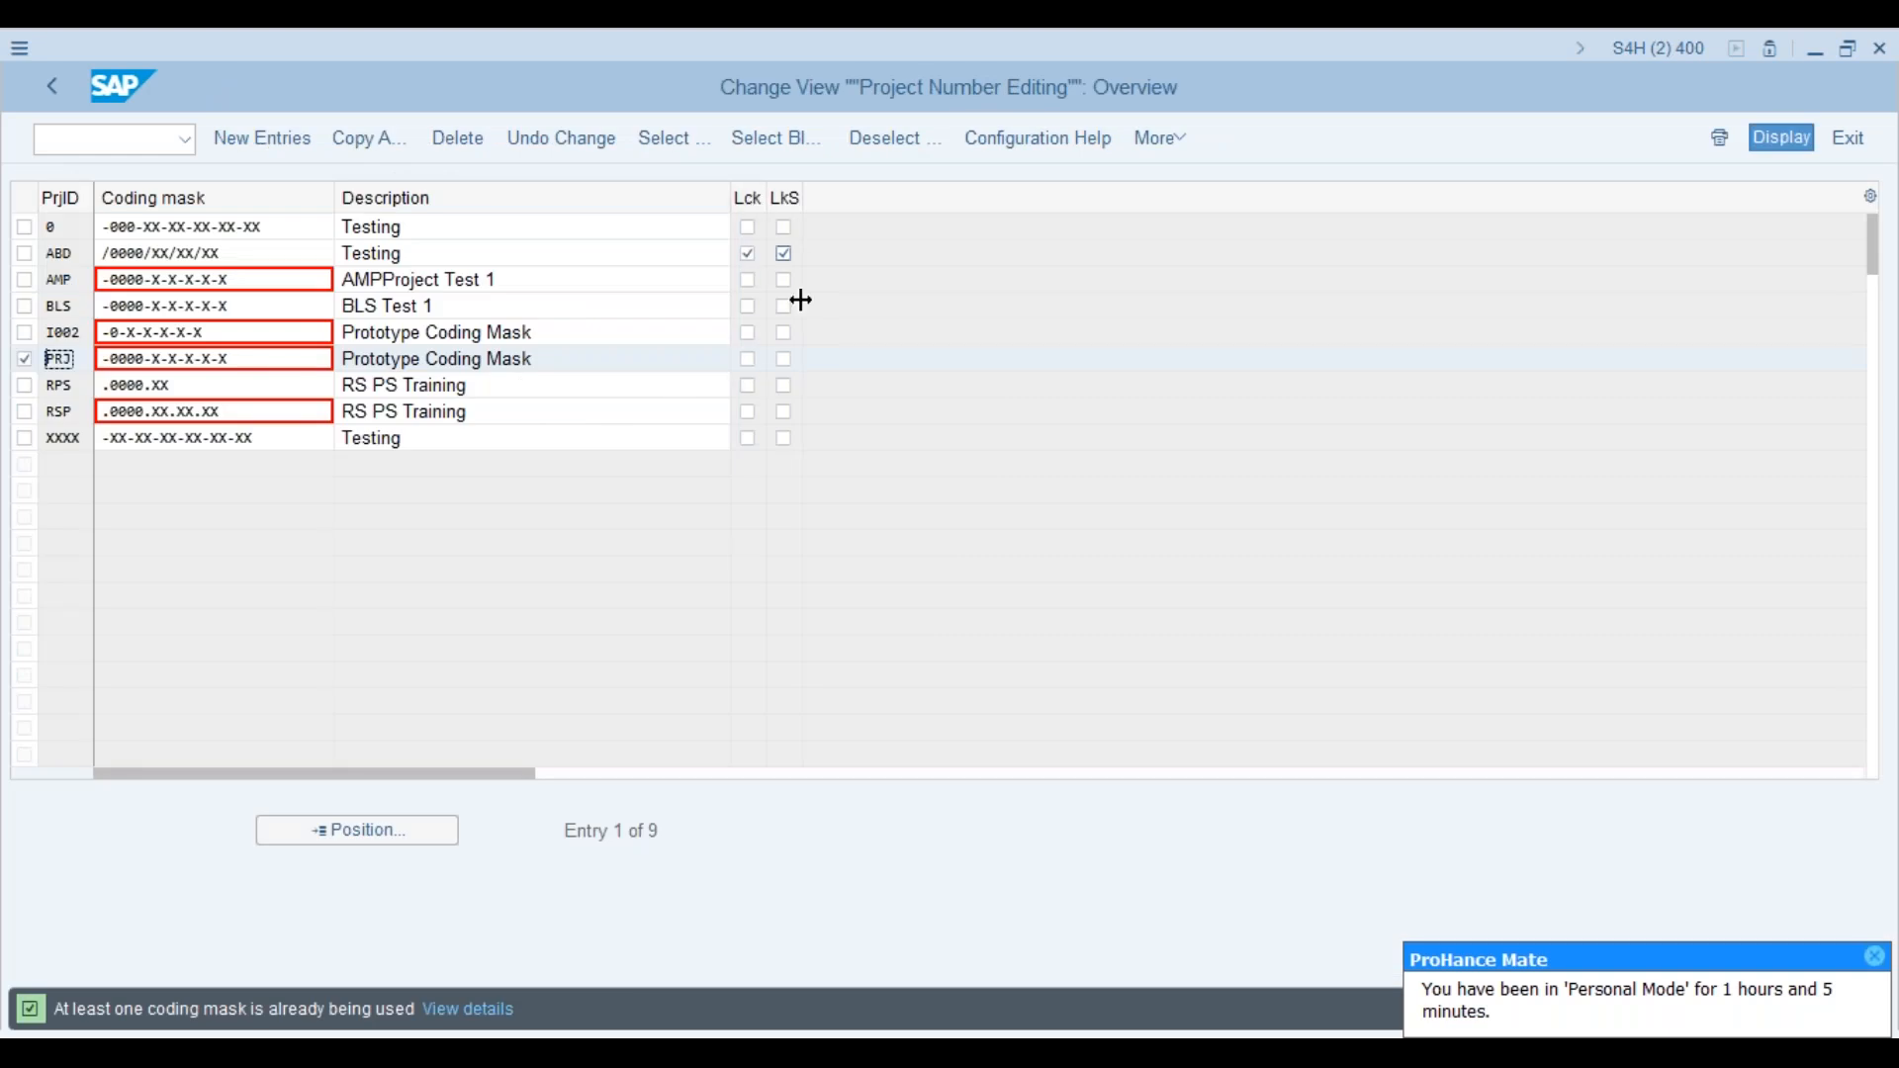
# Step: Lock the RPS coding mask, unlock PRJ, and save to a customizing request
pyautogui.click(751, 364)
pyautogui.click(786, 366)
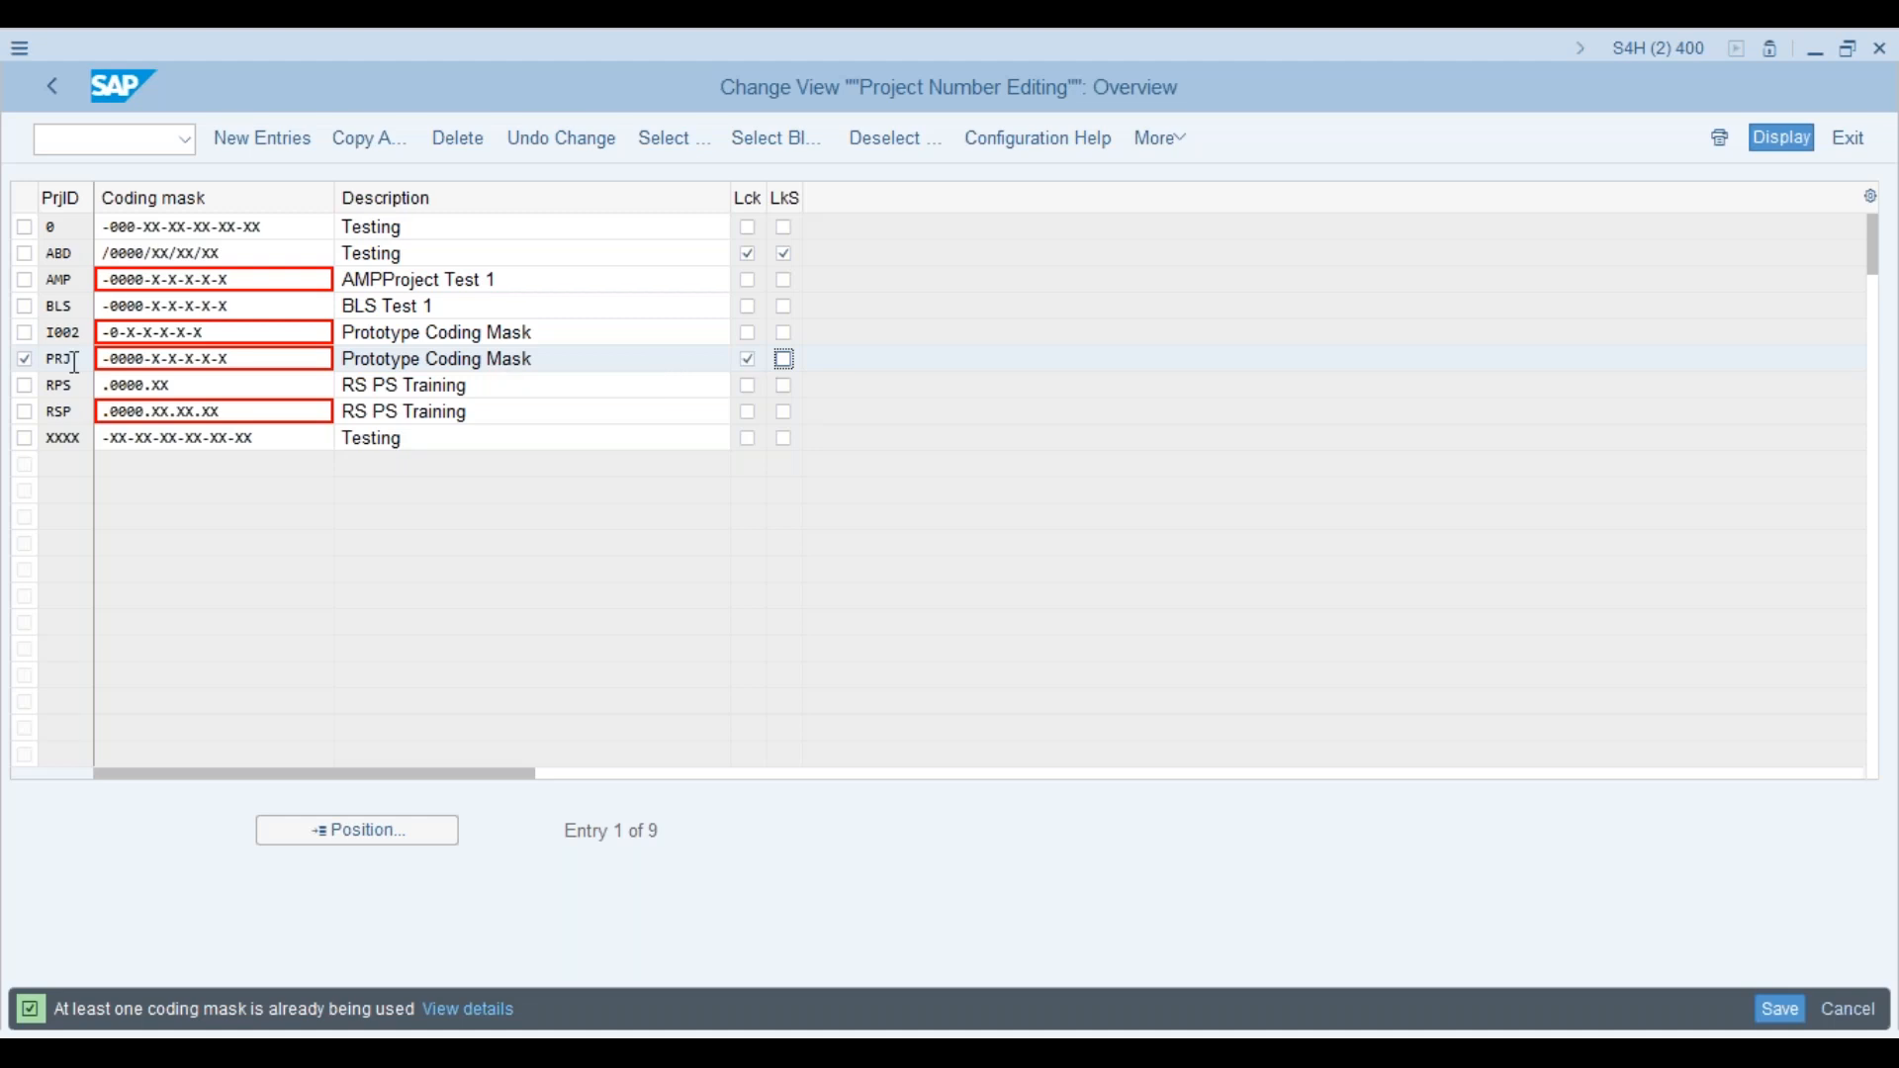
pyautogui.click(25, 385)
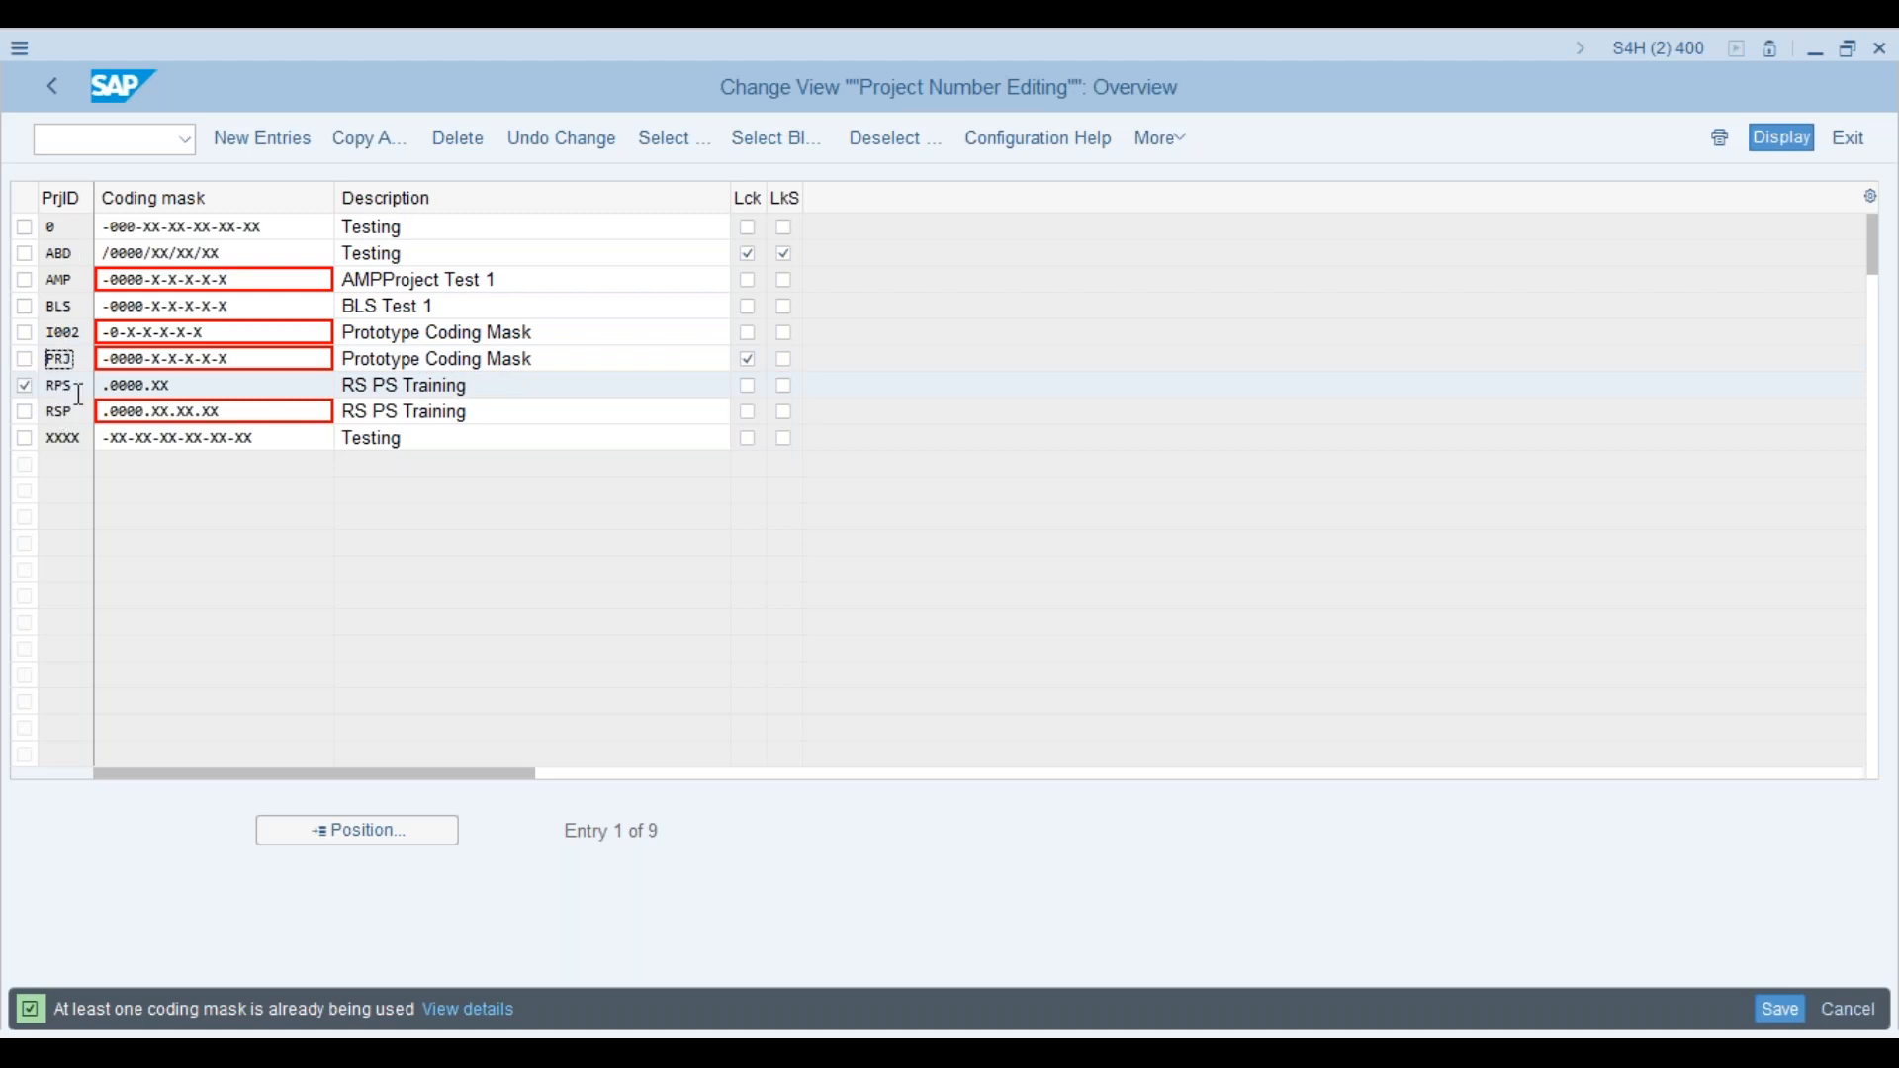
pyautogui.click(750, 388)
pyautogui.click(749, 363)
pyautogui.click(1767, 1016)
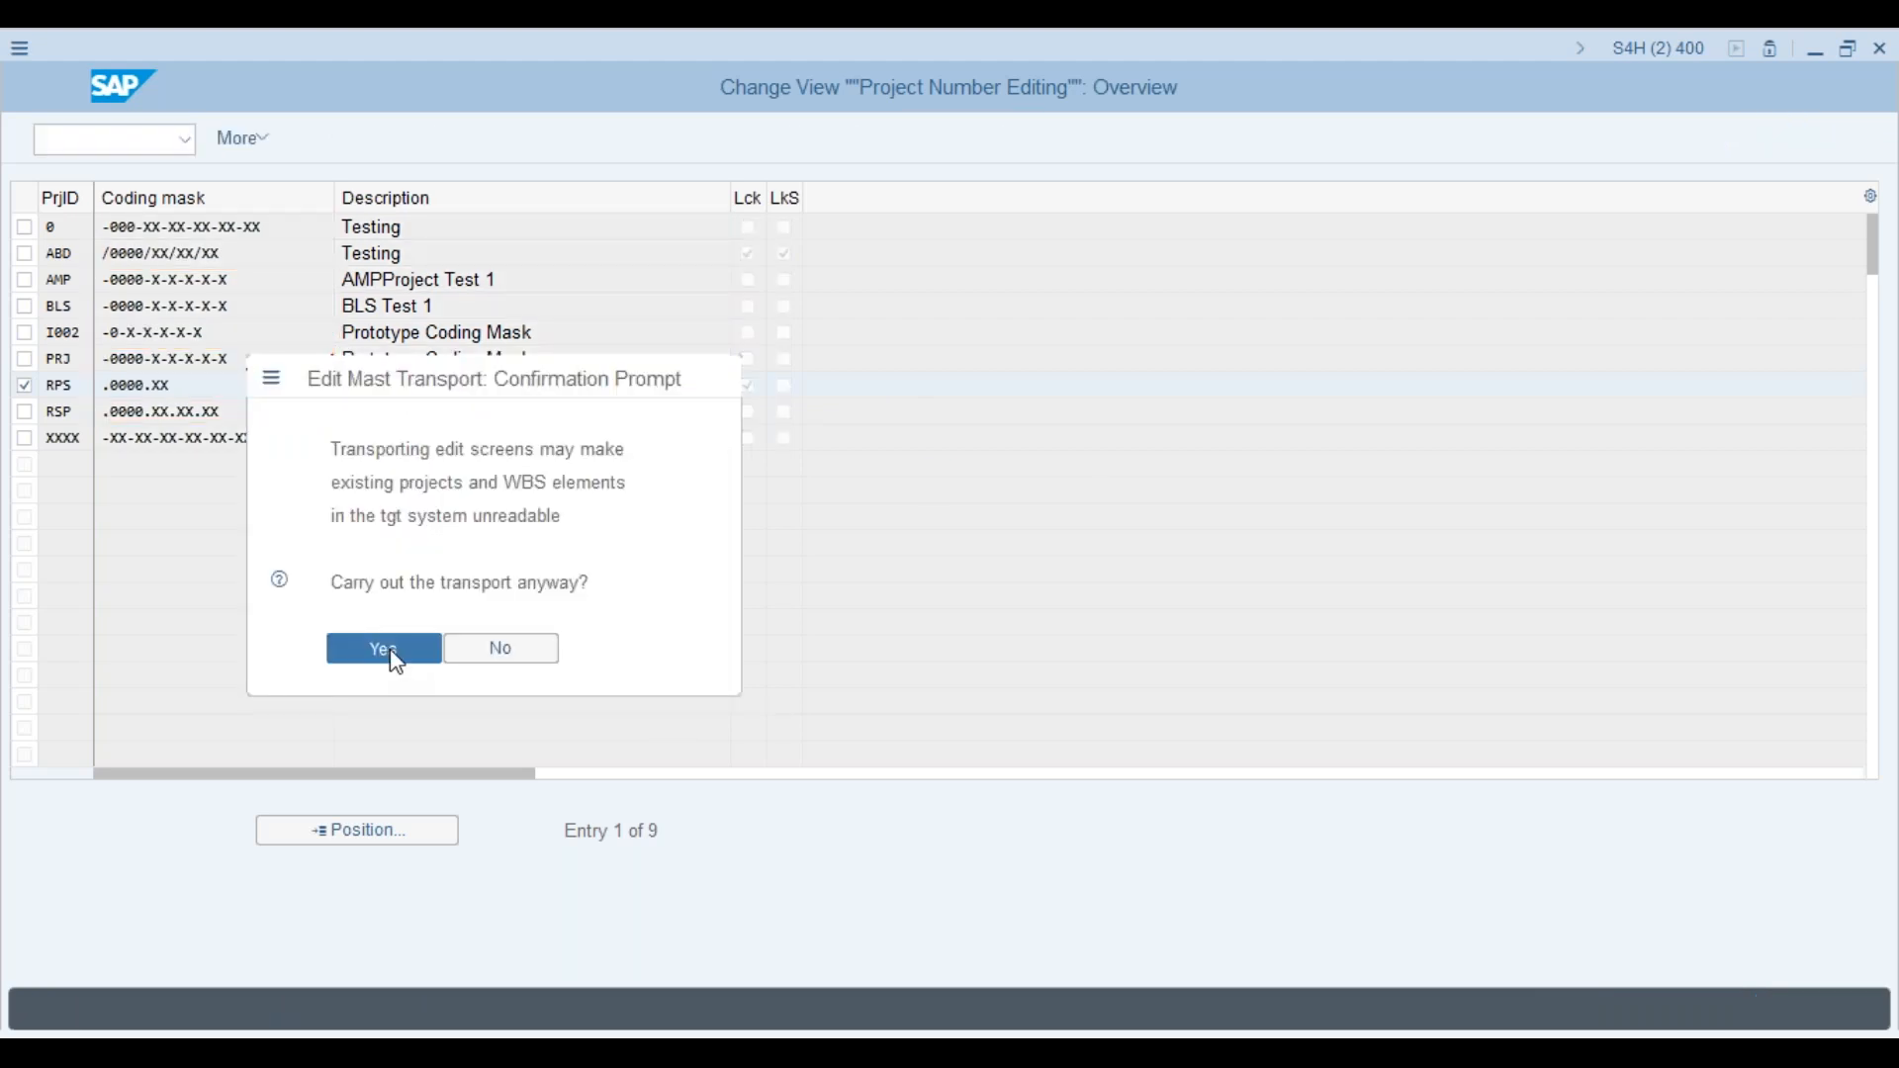
pyautogui.click(386, 650)
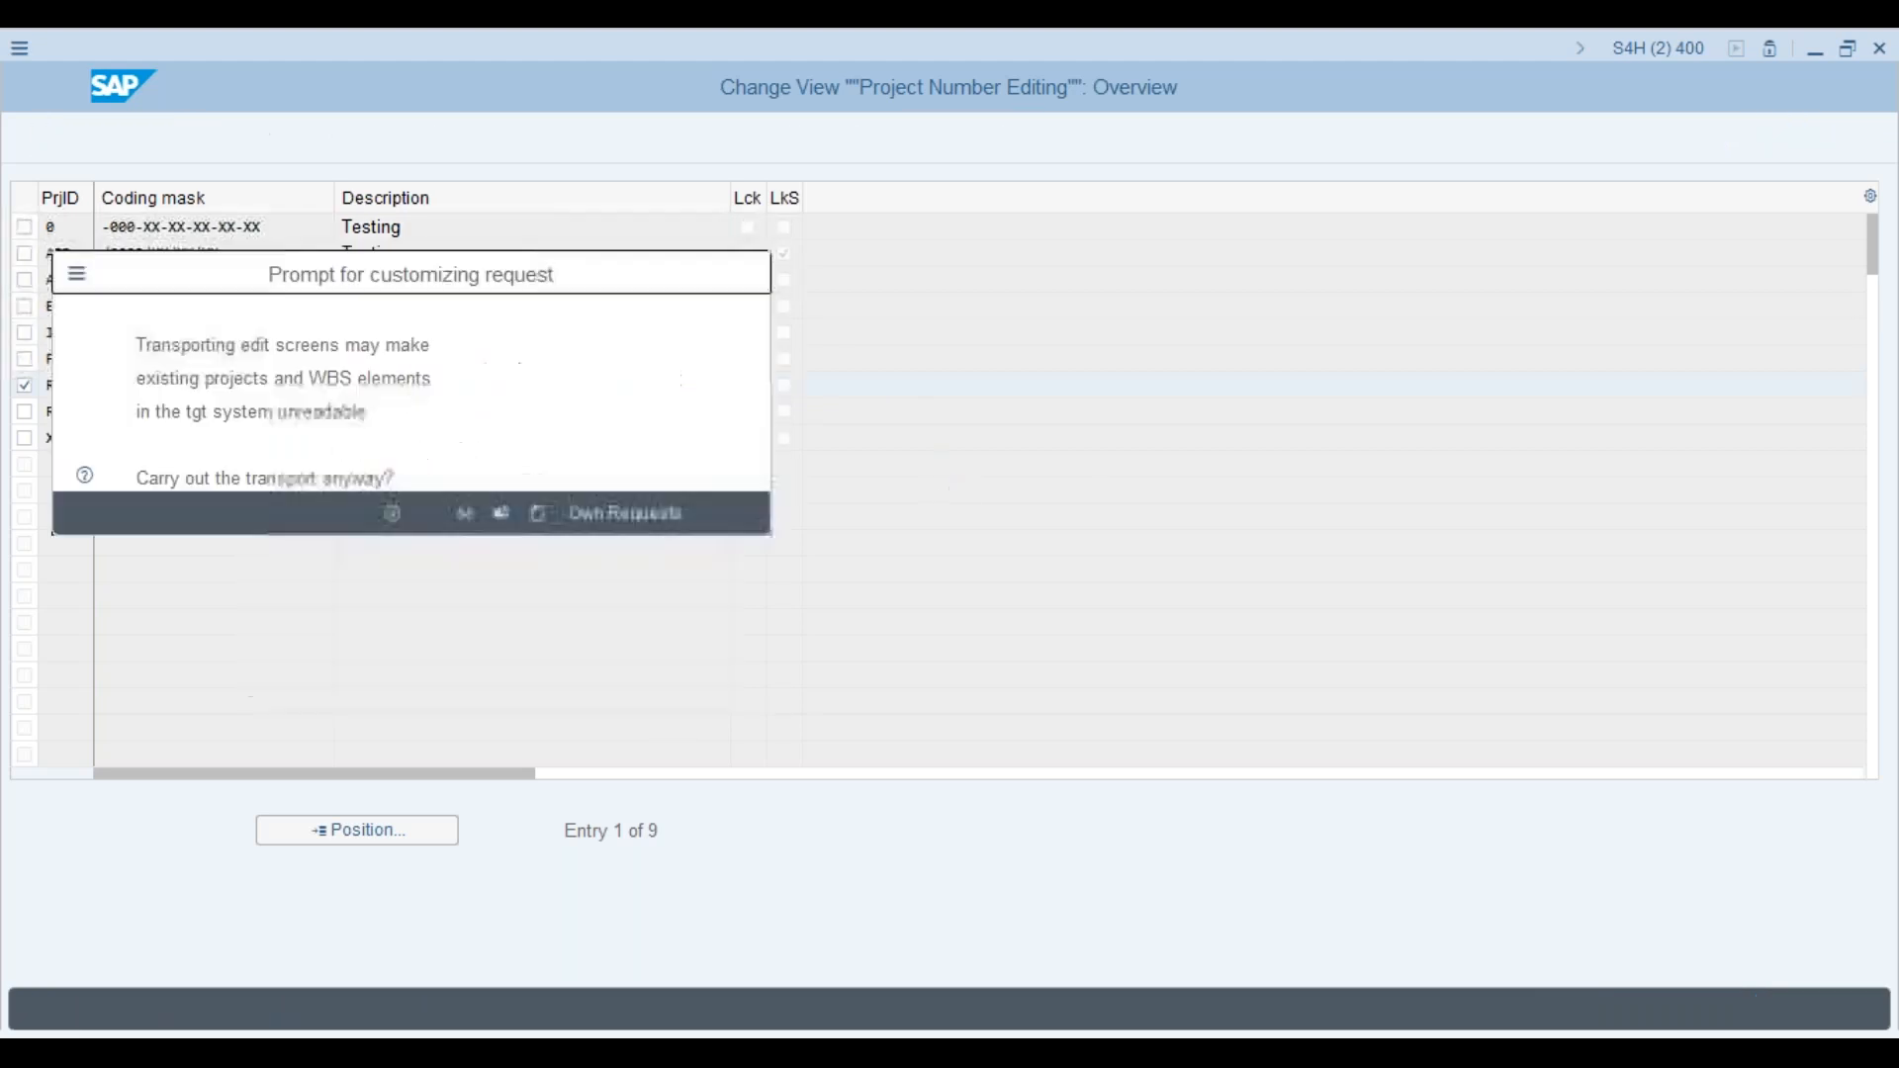
pyautogui.click(395, 517)
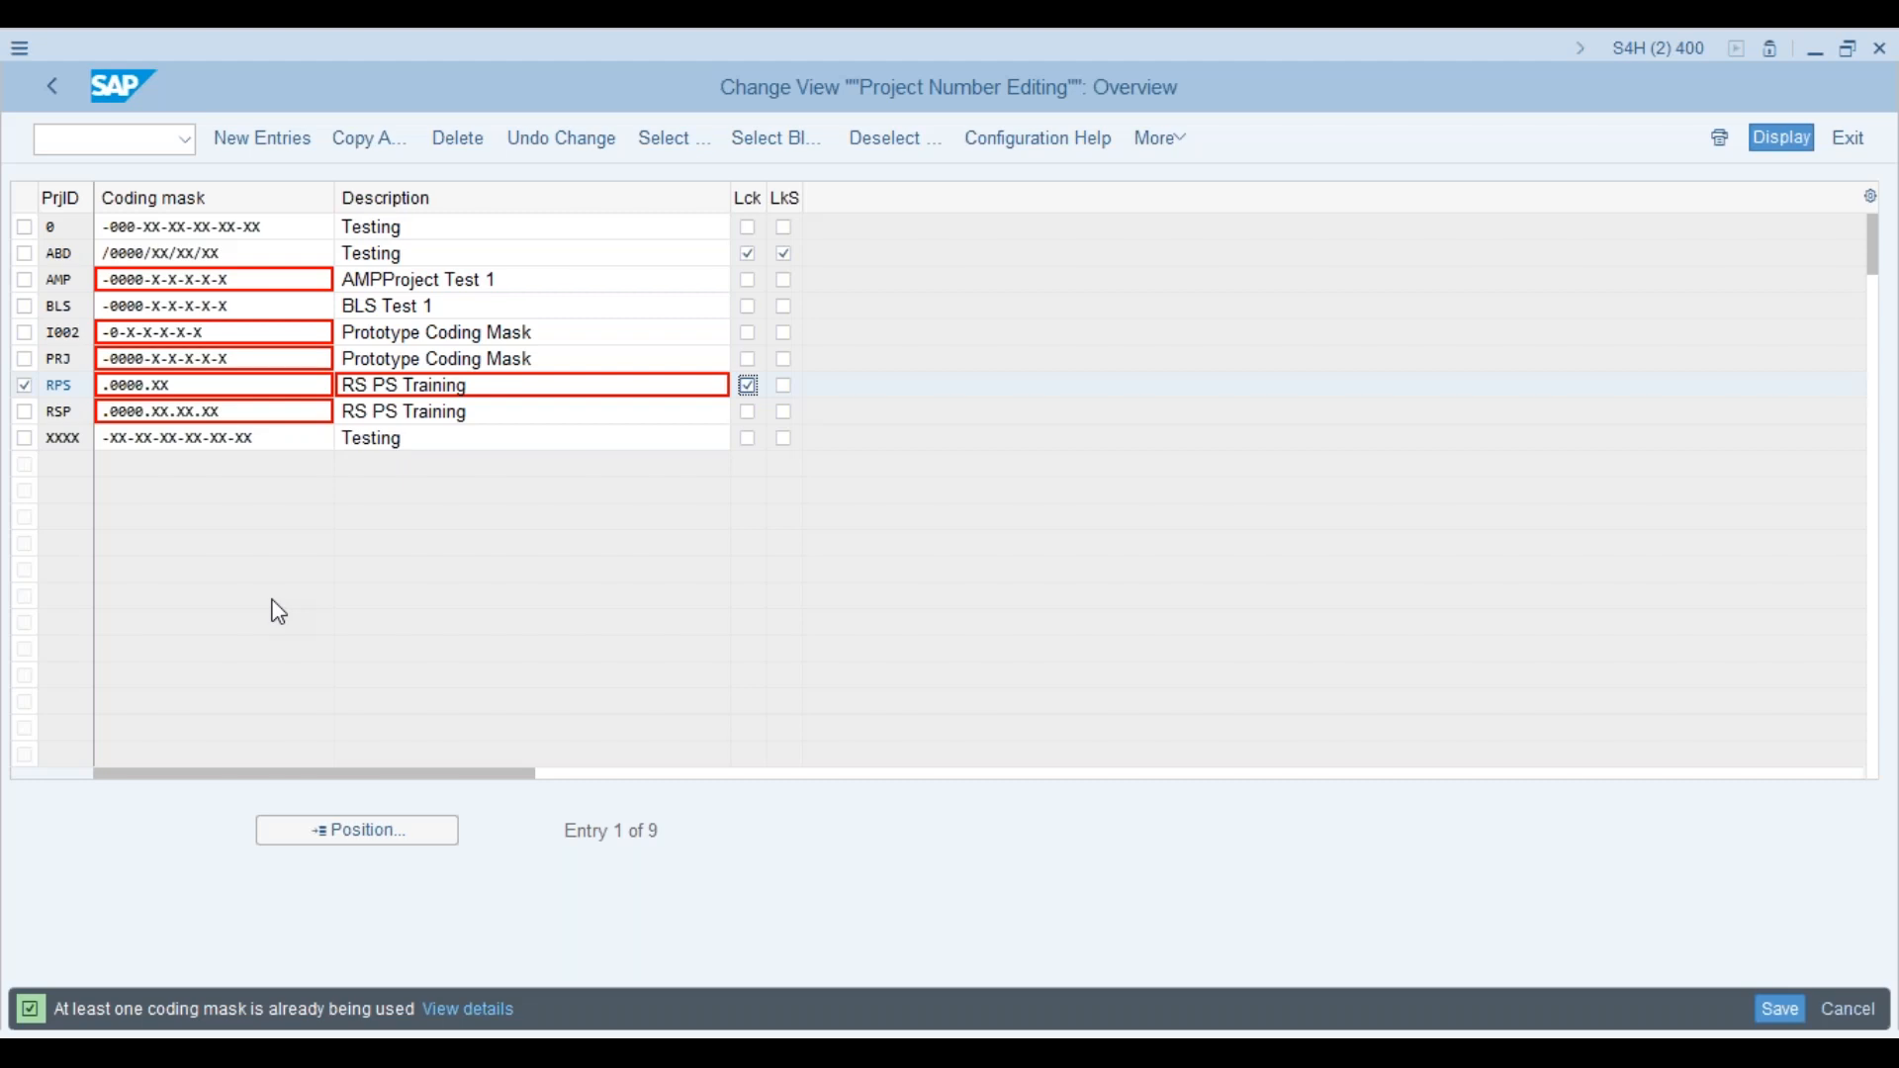
# Step: Restart CJ20N via /n and begin creating a new project
pyautogui.hotkey('alt', 'Tab')
pyautogui.click(137, 136)
pyautogui.write('/n')
pyautogui.press('Return')
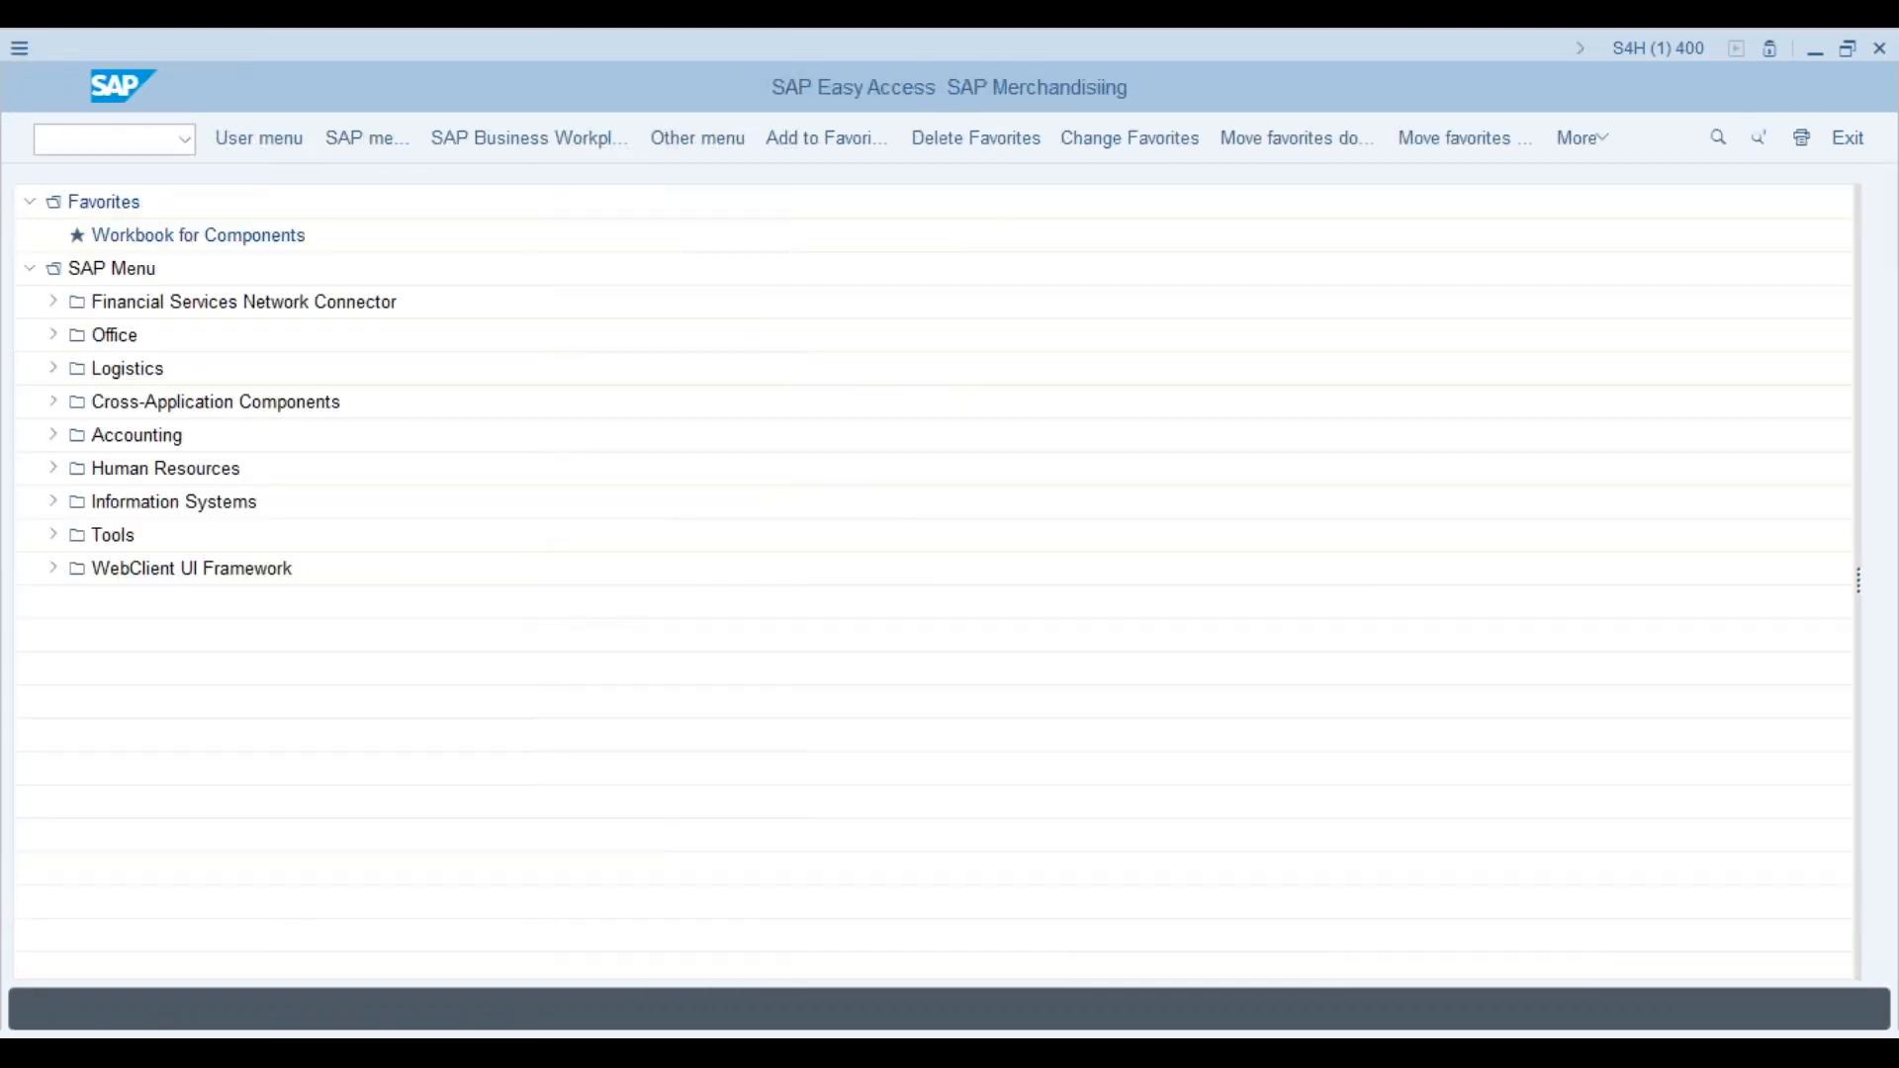
pyautogui.write('cj20n')
pyautogui.press('Return')
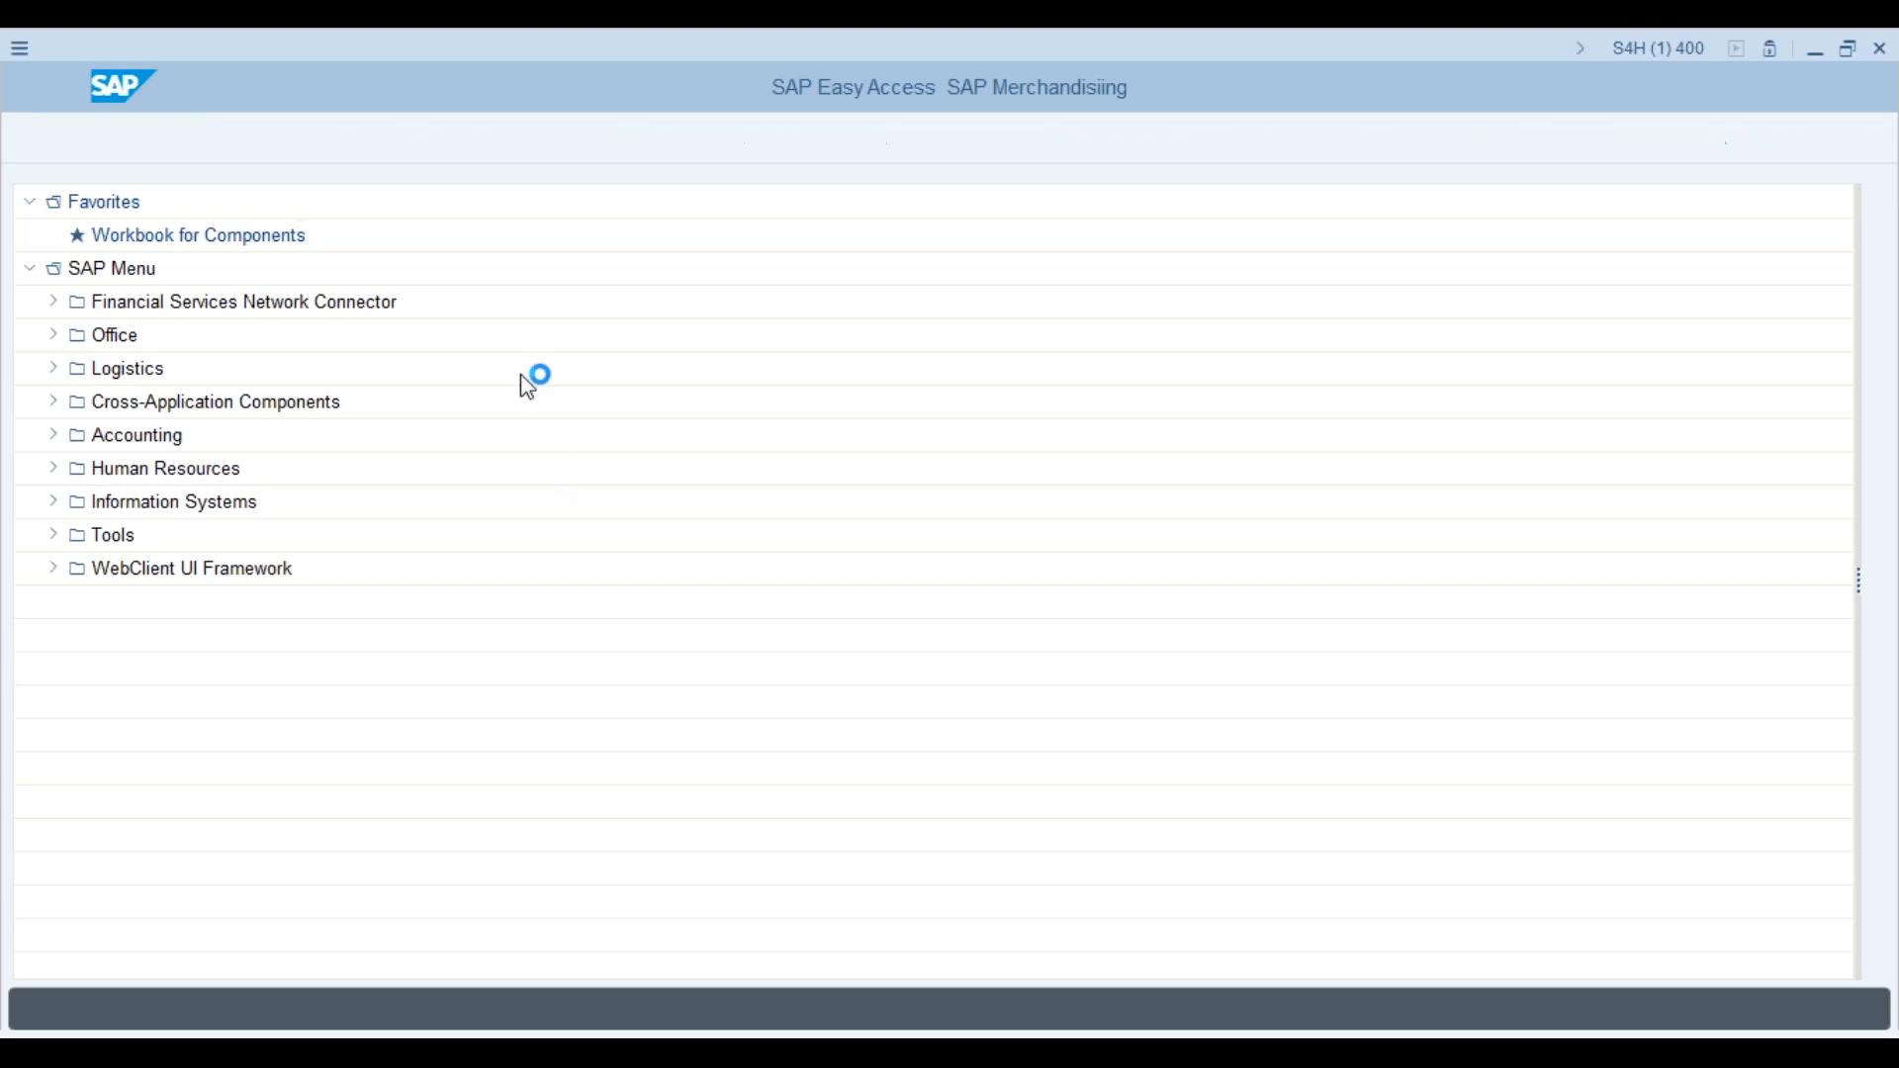
pyautogui.click(120, 197)
pyautogui.click(158, 237)
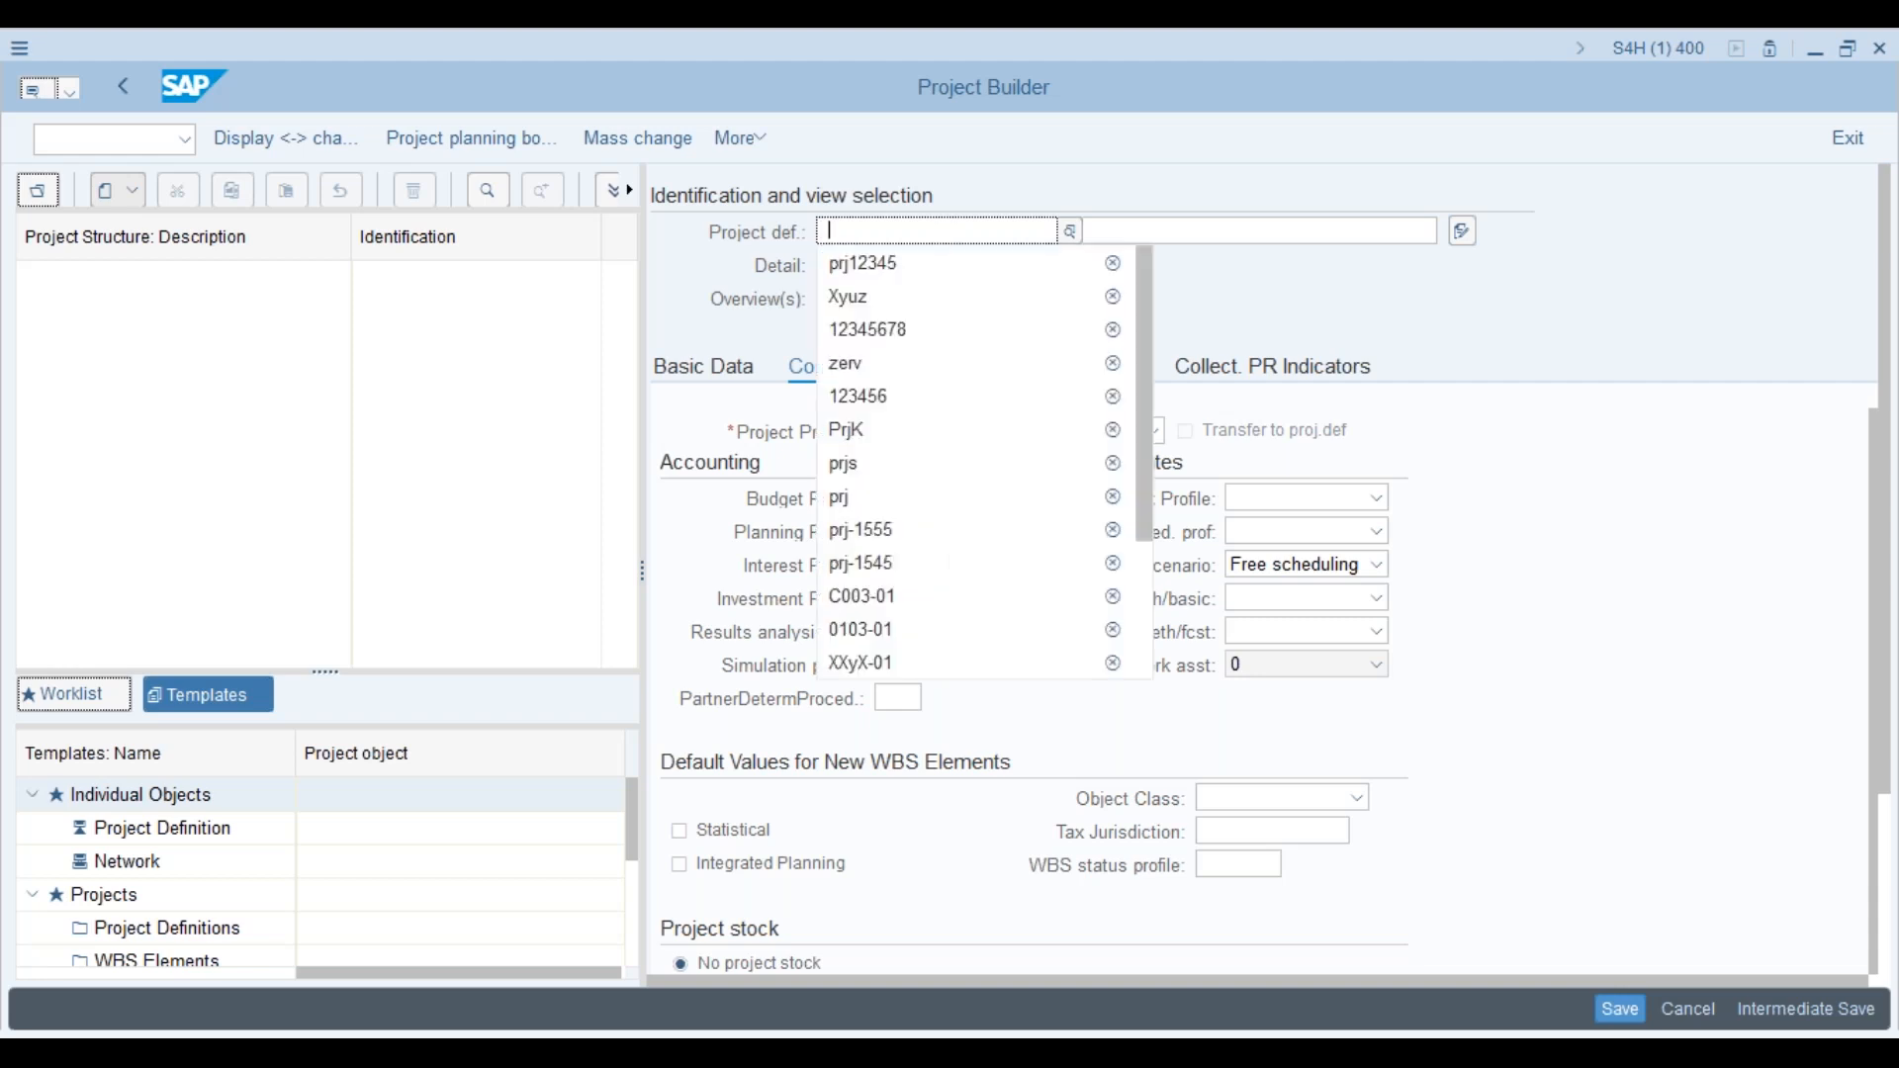
# Step: Try PRS and then ABS as the project definition; both are rejected
pyautogui.click(860, 230)
pyautogui.write('prs')
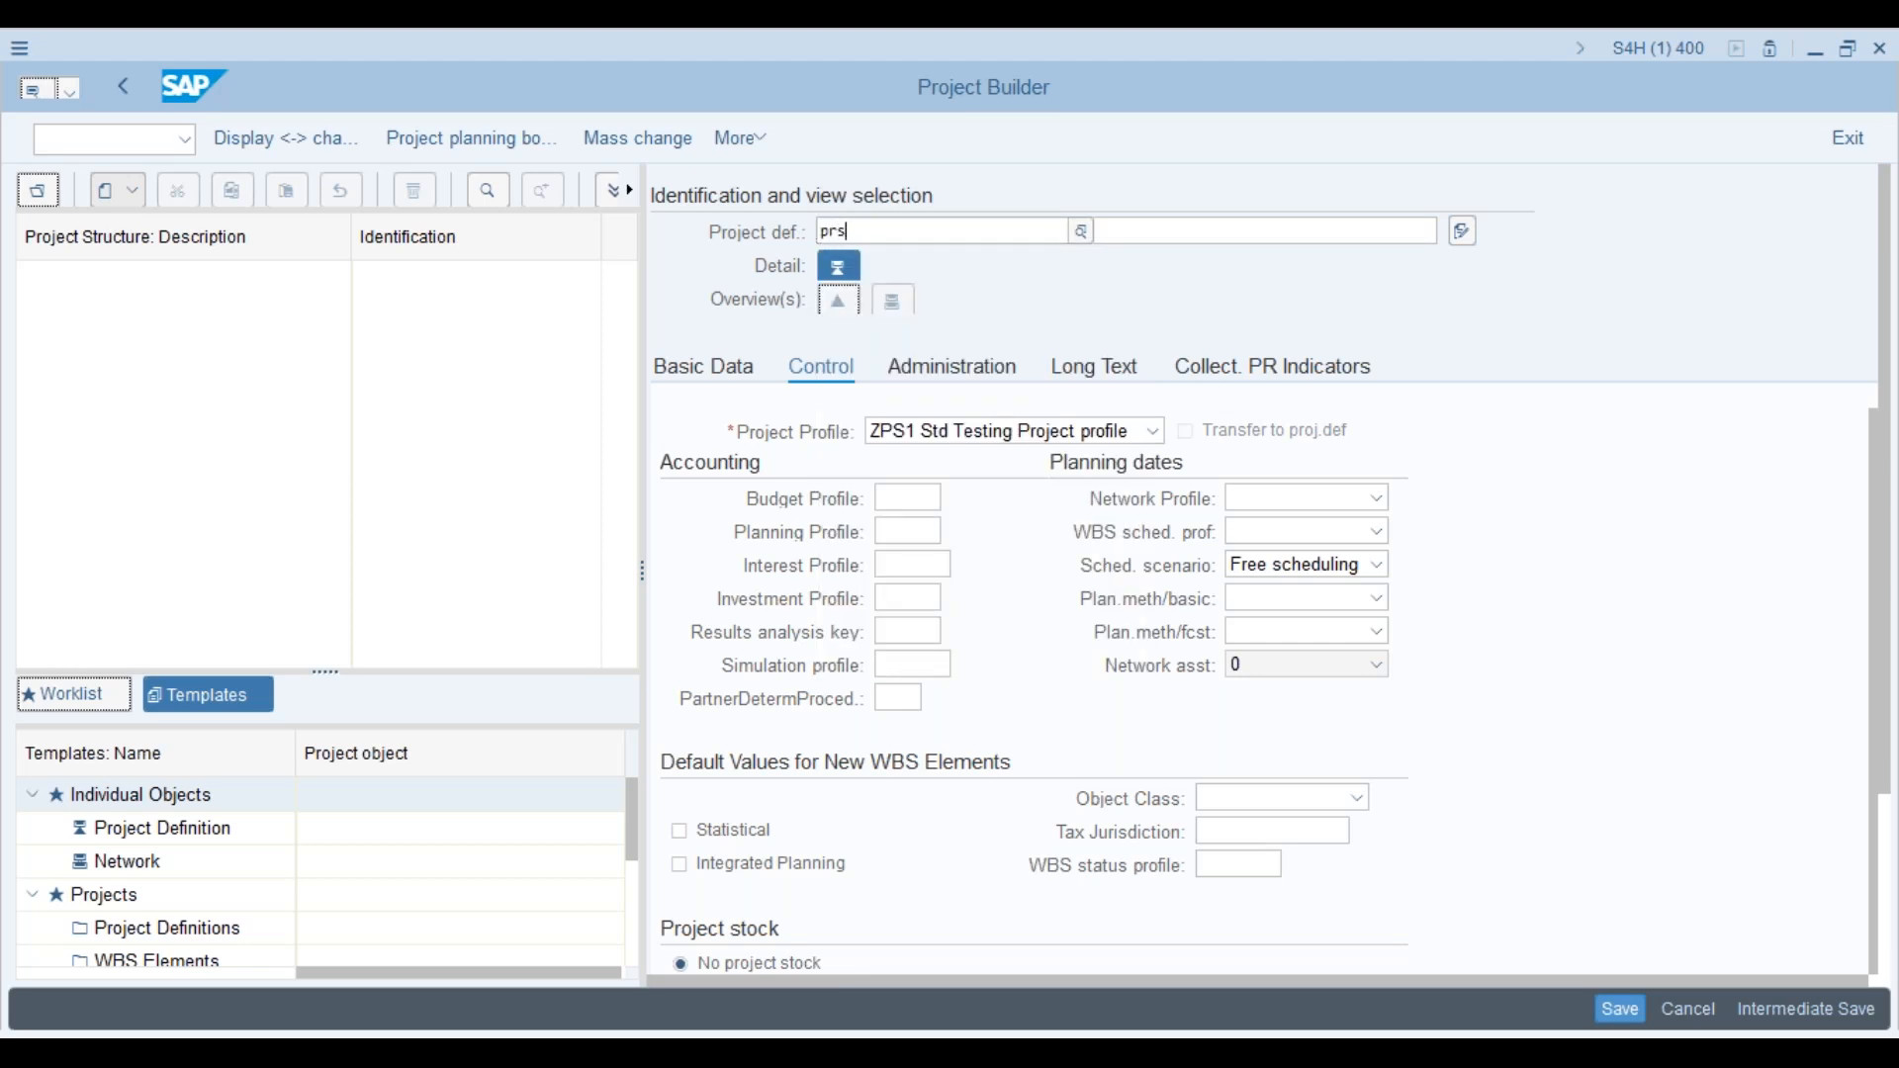
pyautogui.press('Return')
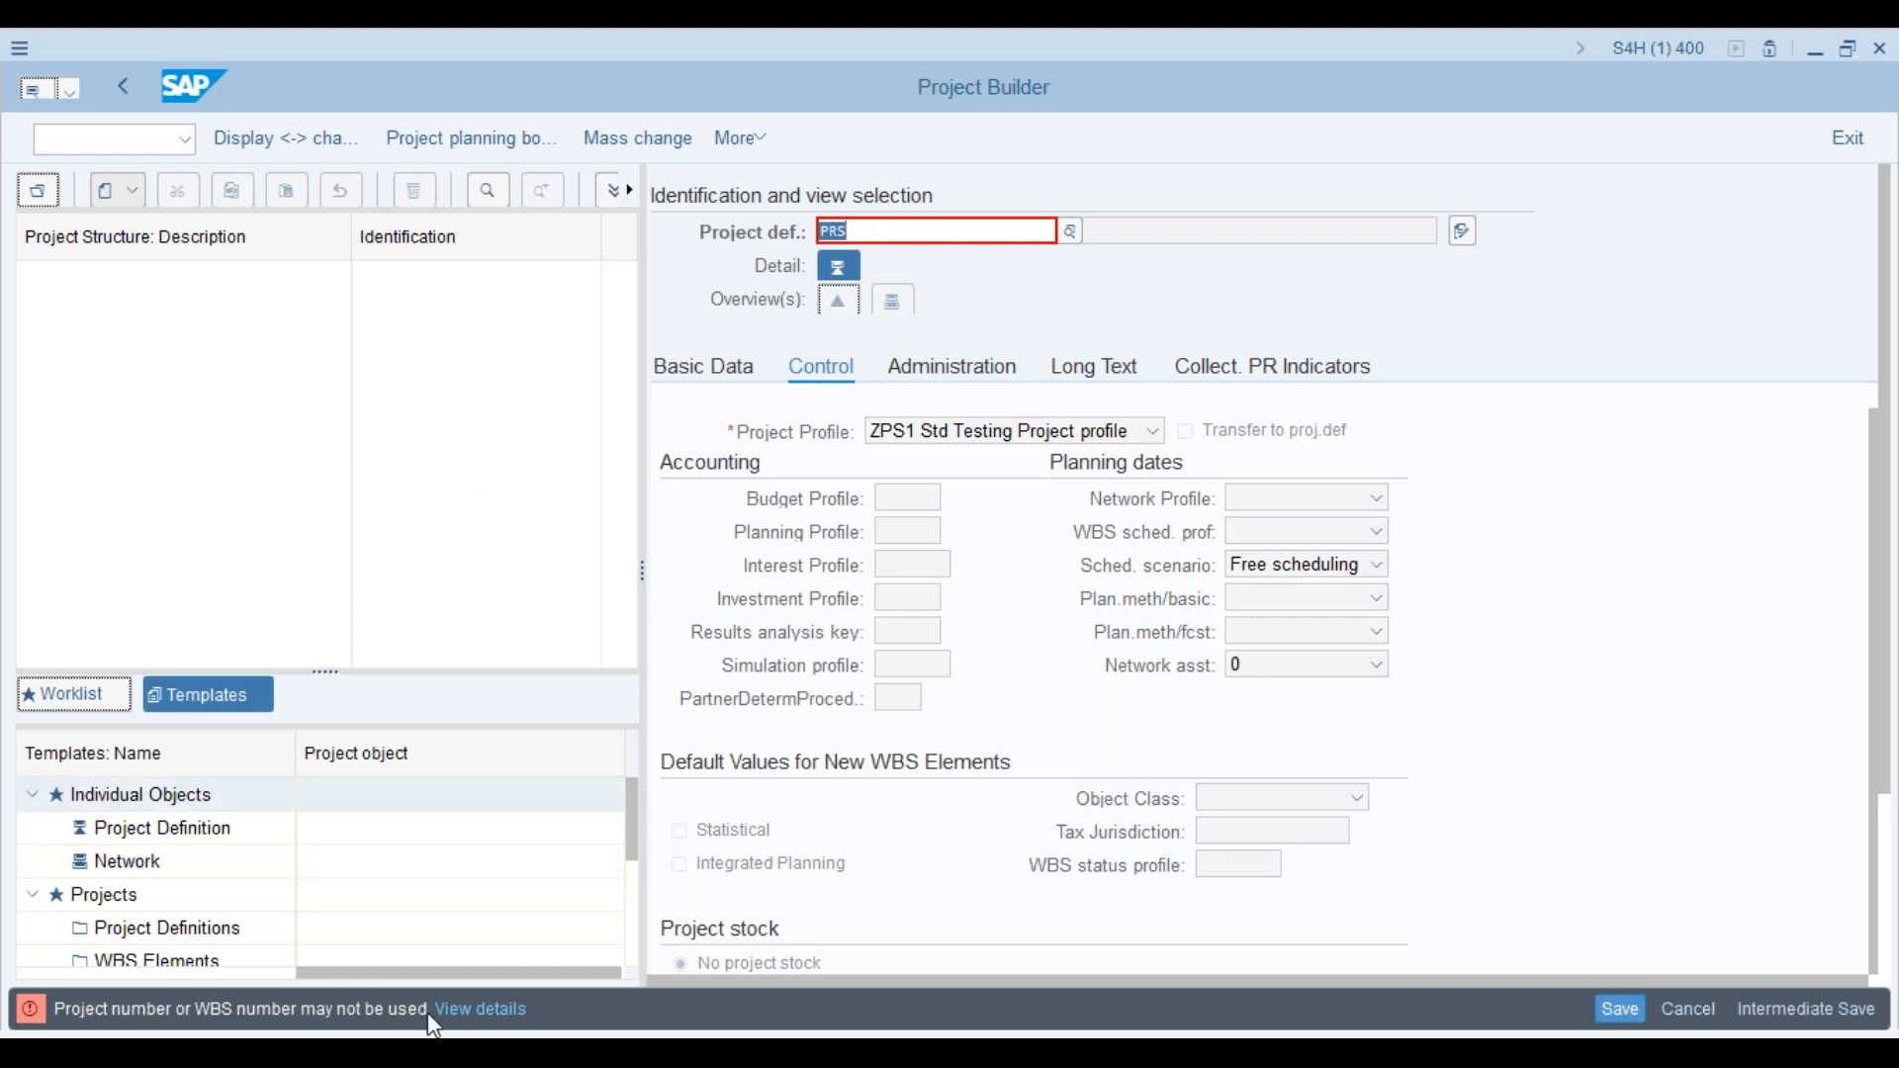
pyautogui.press('BackSpace')
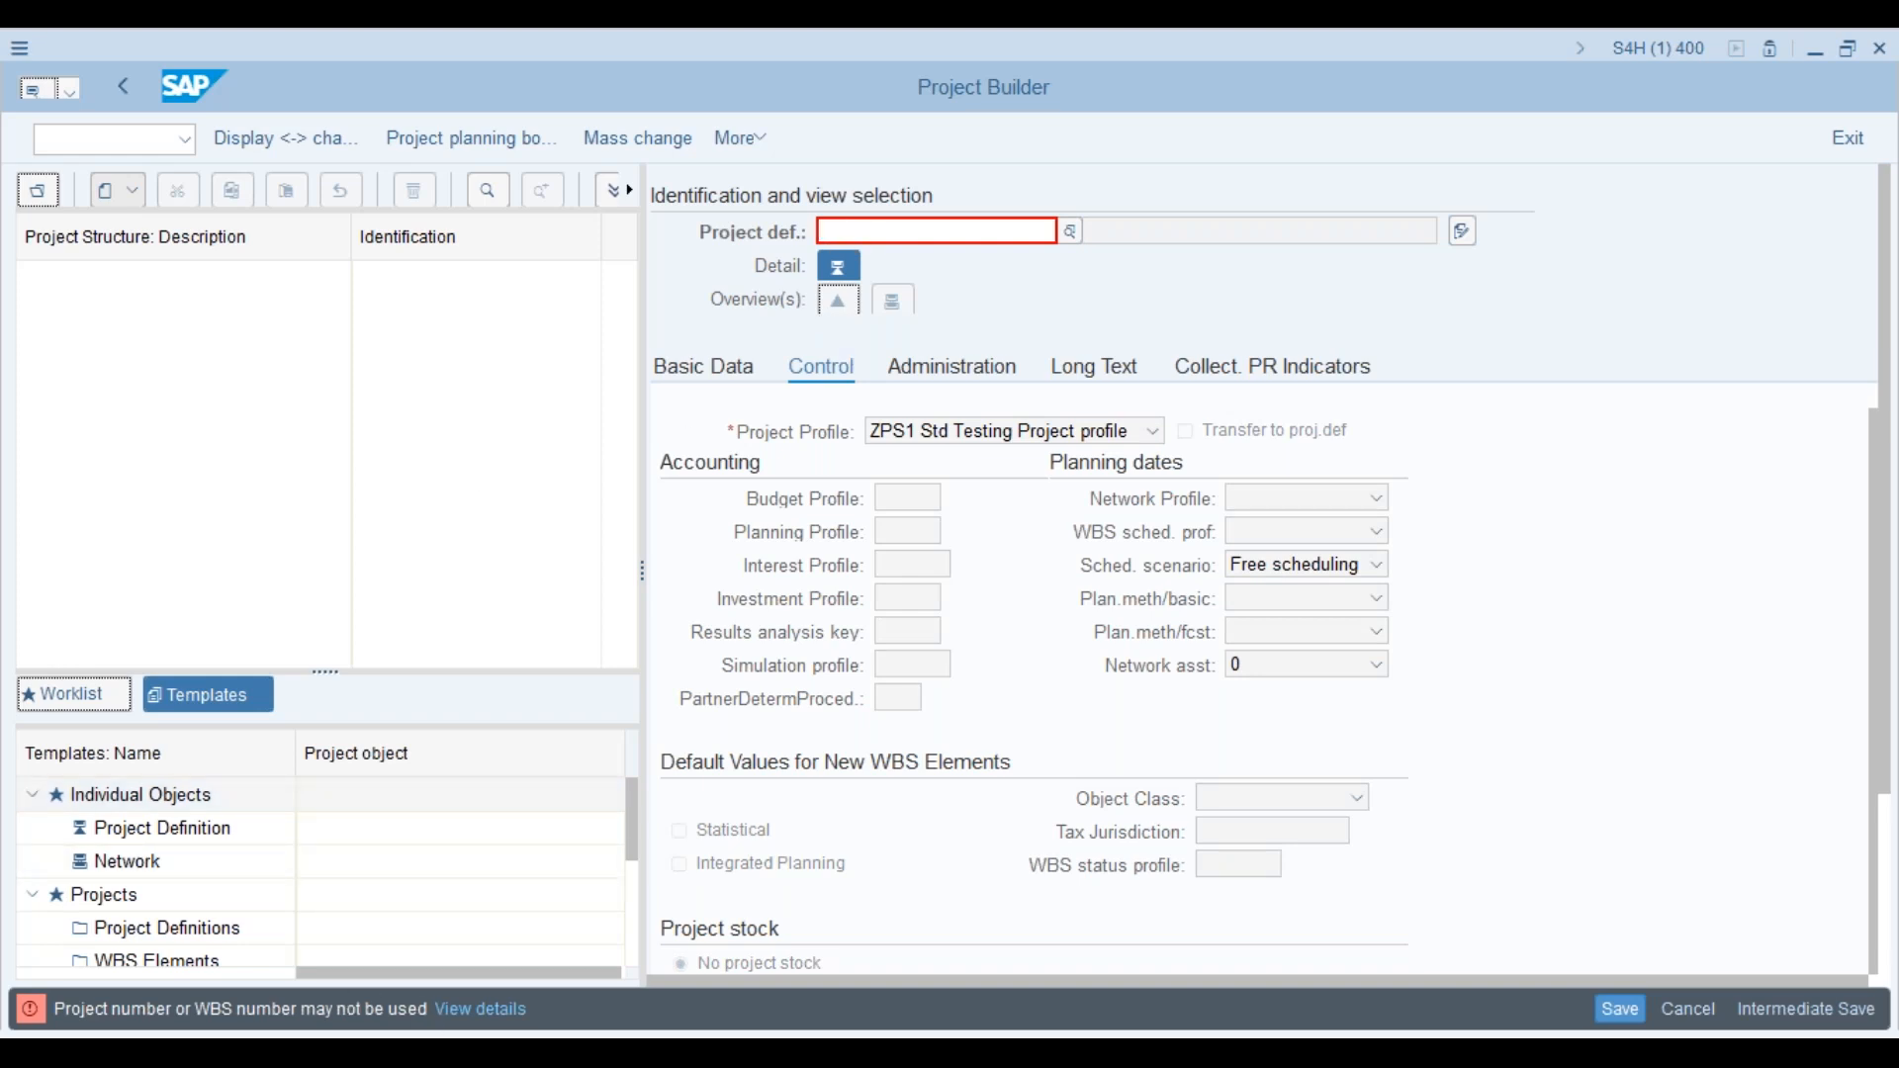
pyautogui.write('abs')
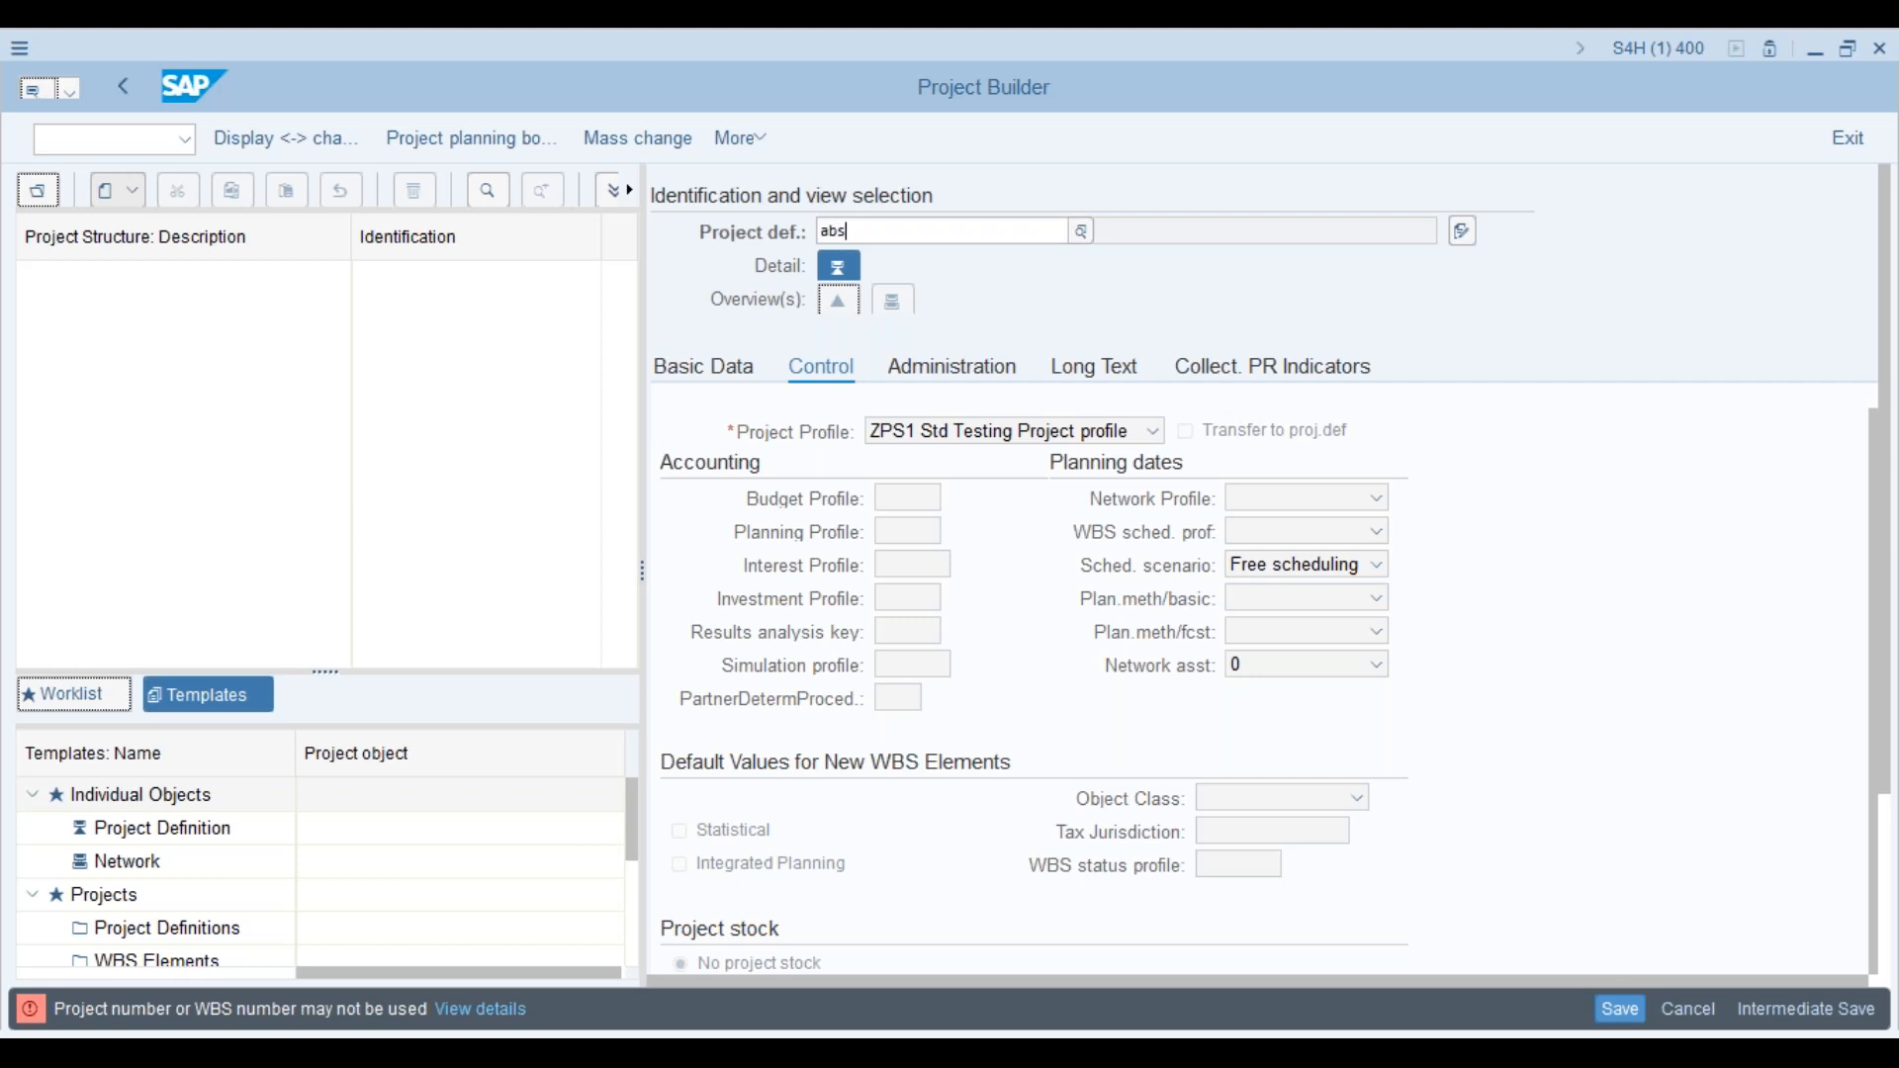
pyautogui.press('Return')
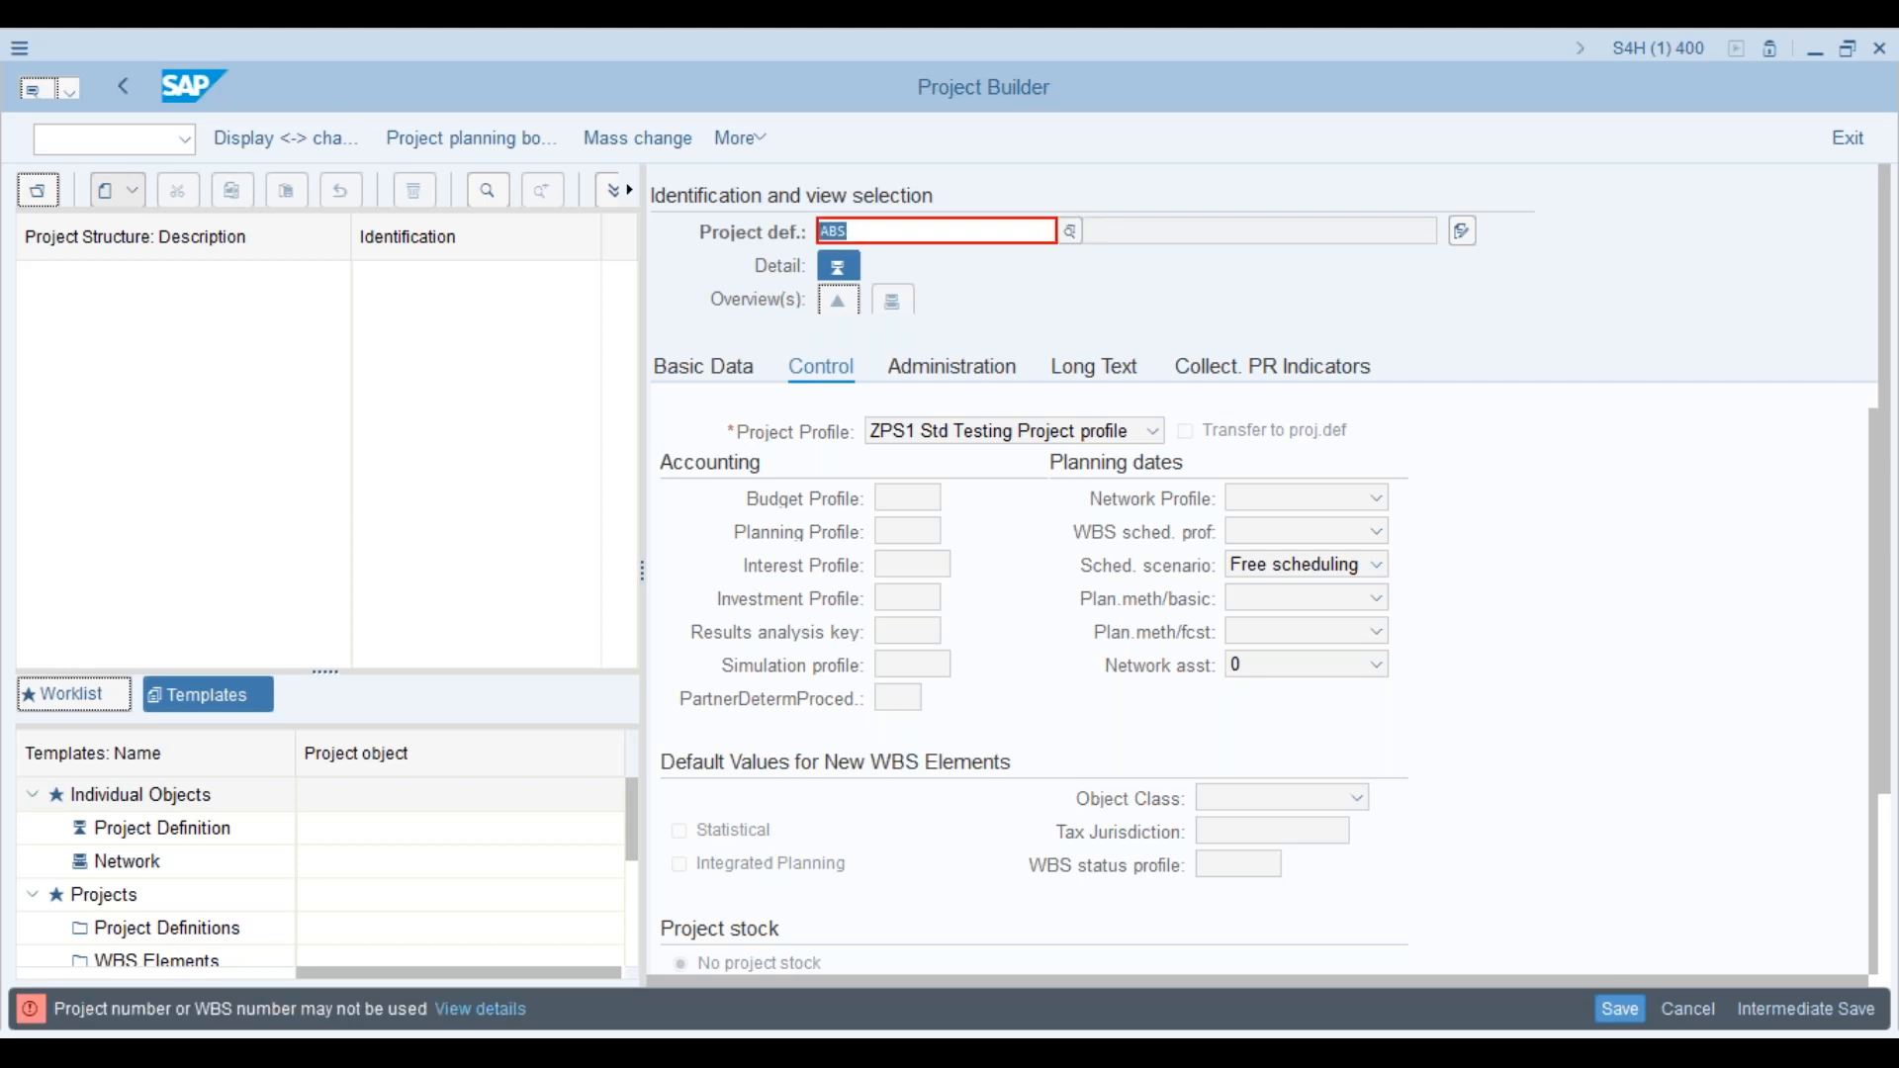
pyautogui.hotkey('alt', 'Tab')
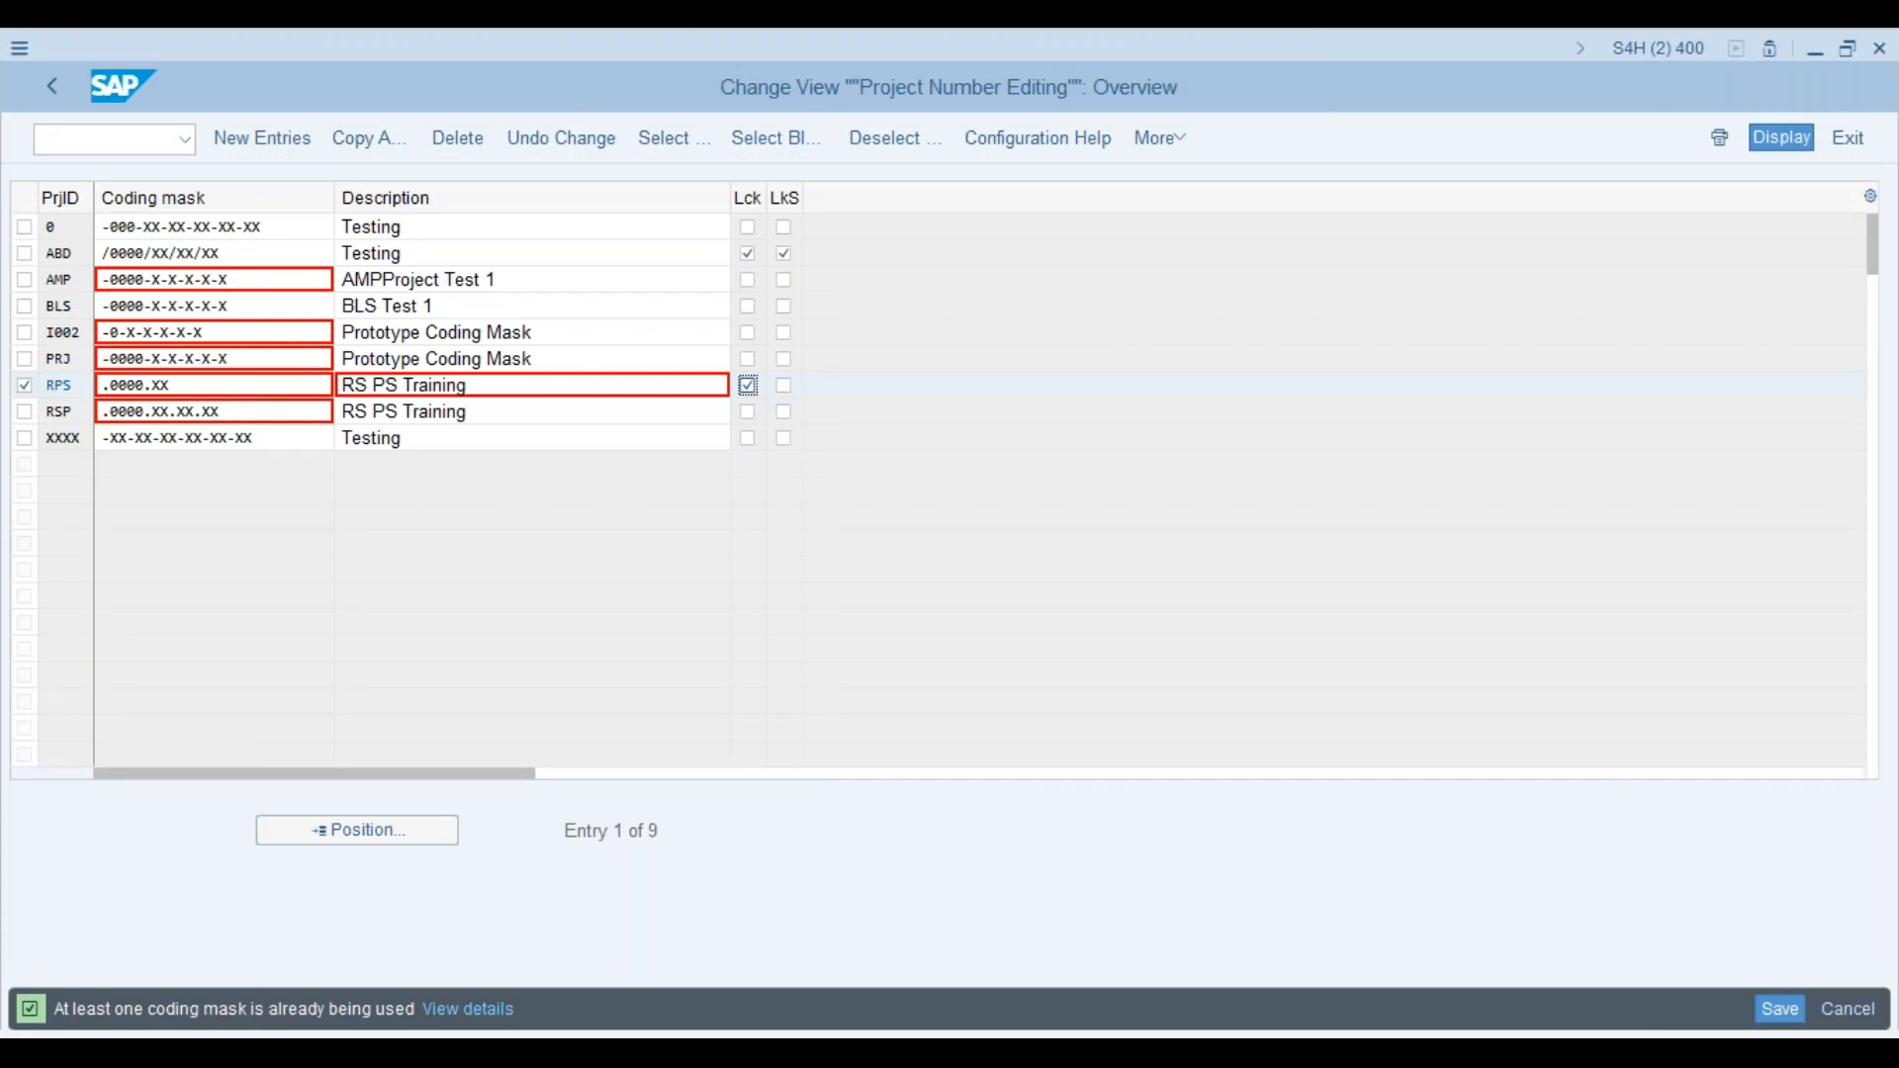
# Step: Try ABD as the project definition, which is refused as a locked structure indicator
pyautogui.hotkey('alt', 'Tab')
pyautogui.press('End')
pyautogui.press('BackSpace')
pyautogui.write('D')
pyautogui.press('Return')
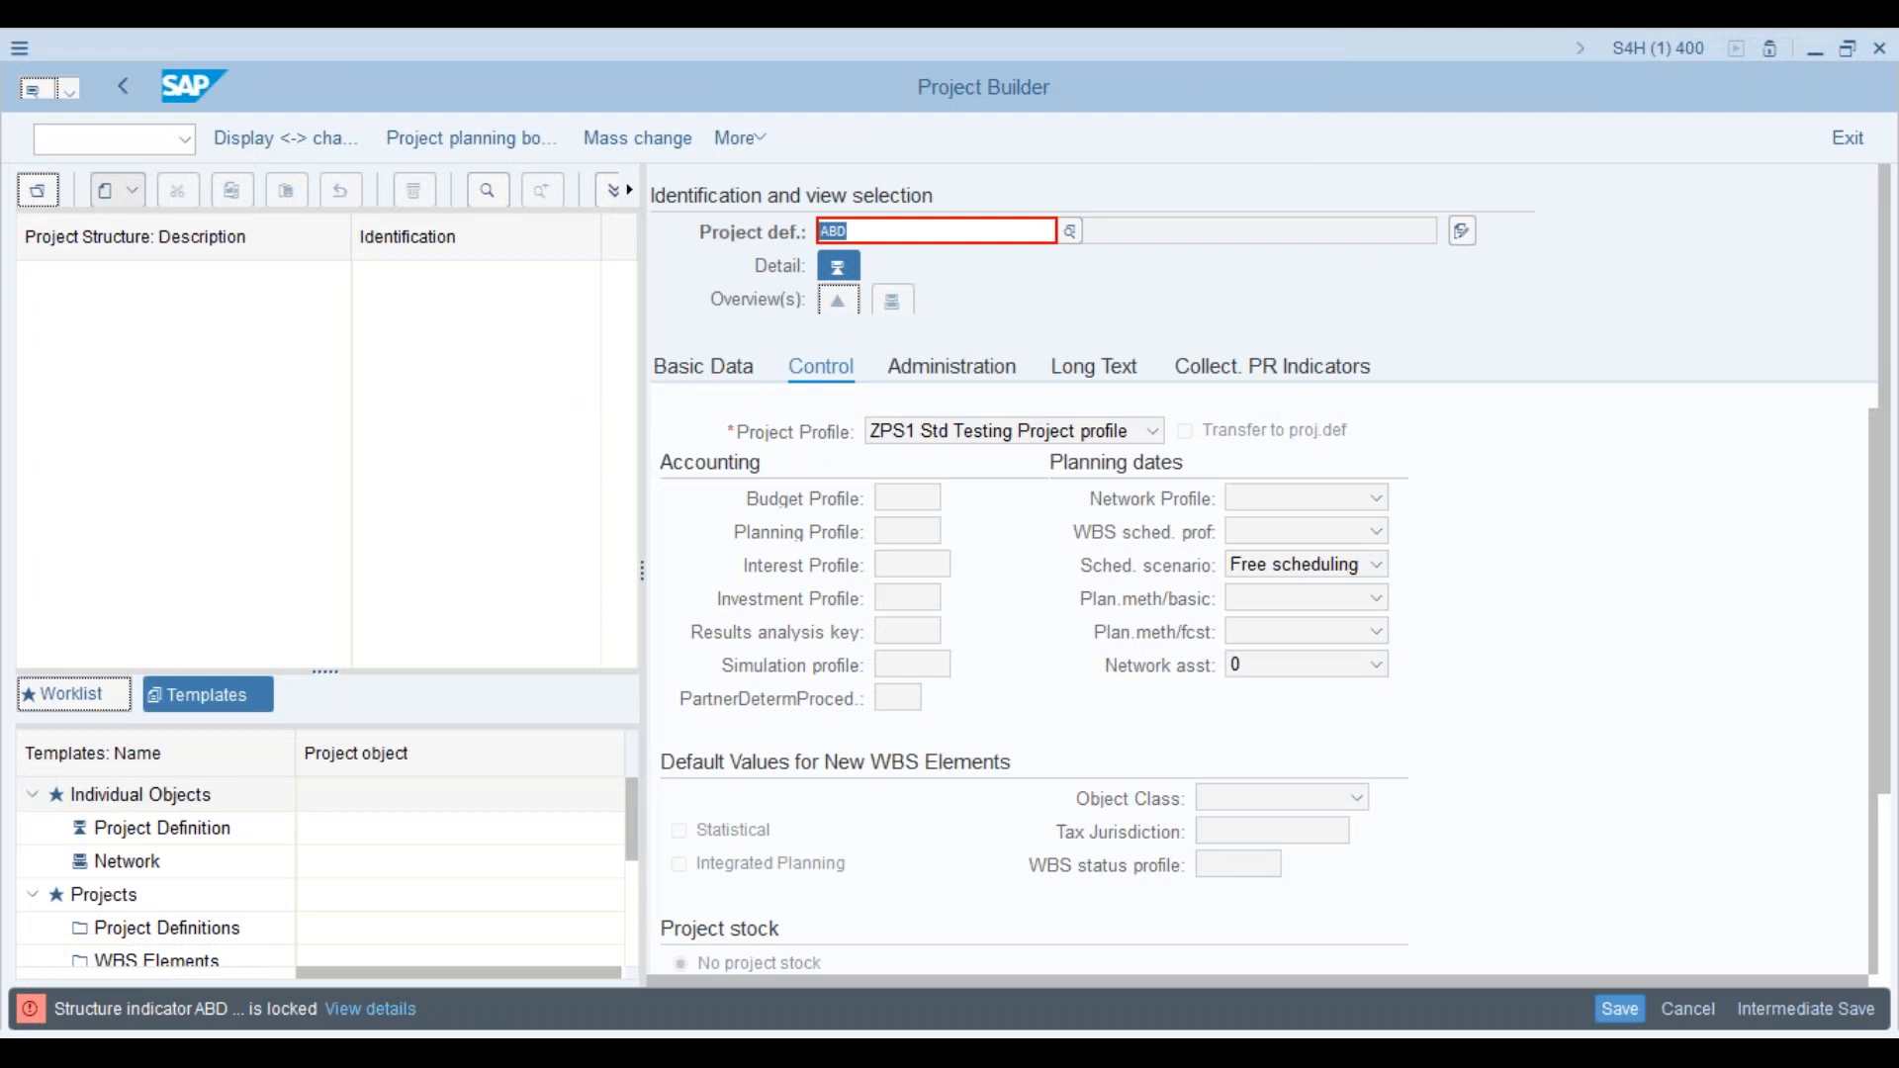
pyautogui.hotkey('alt', 'Tab')
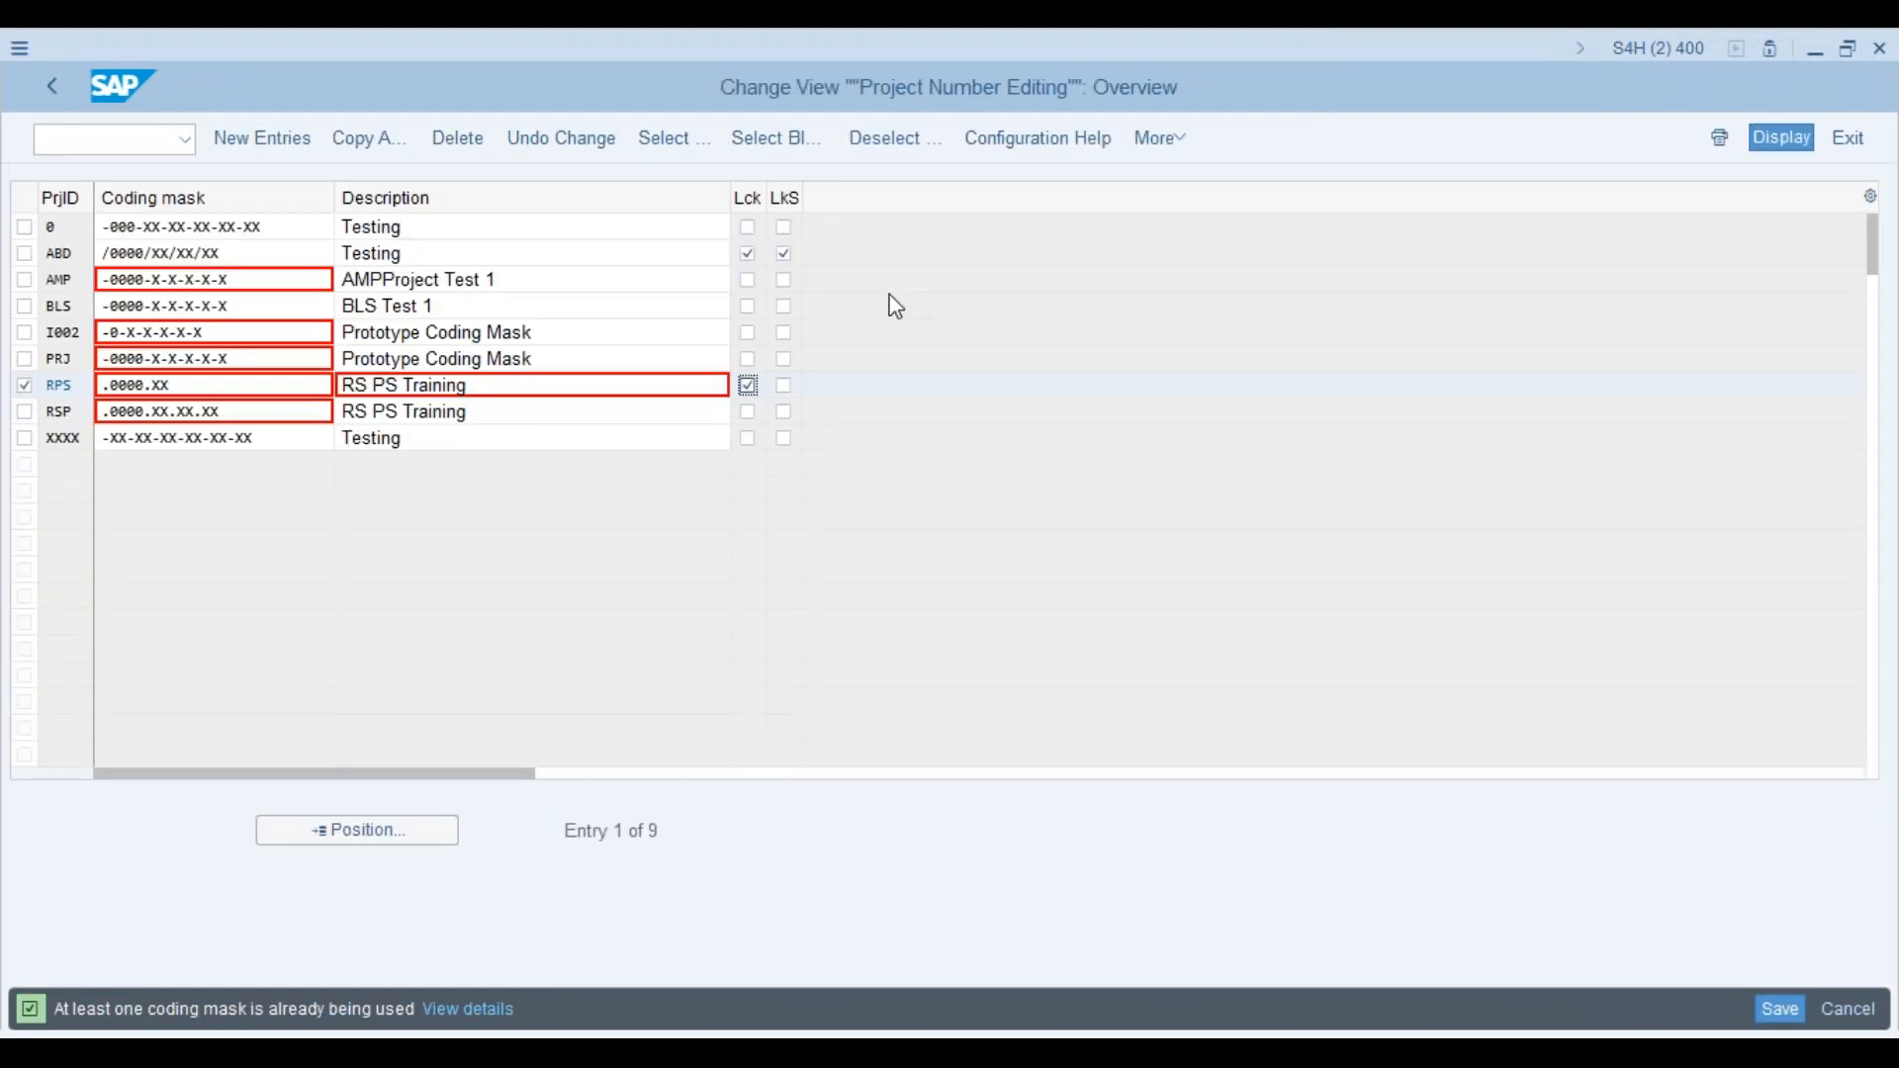
# Step: Try ABM, which is rejected, and then AMP as the project definition
pyautogui.hotkey('alt', 'Tab')
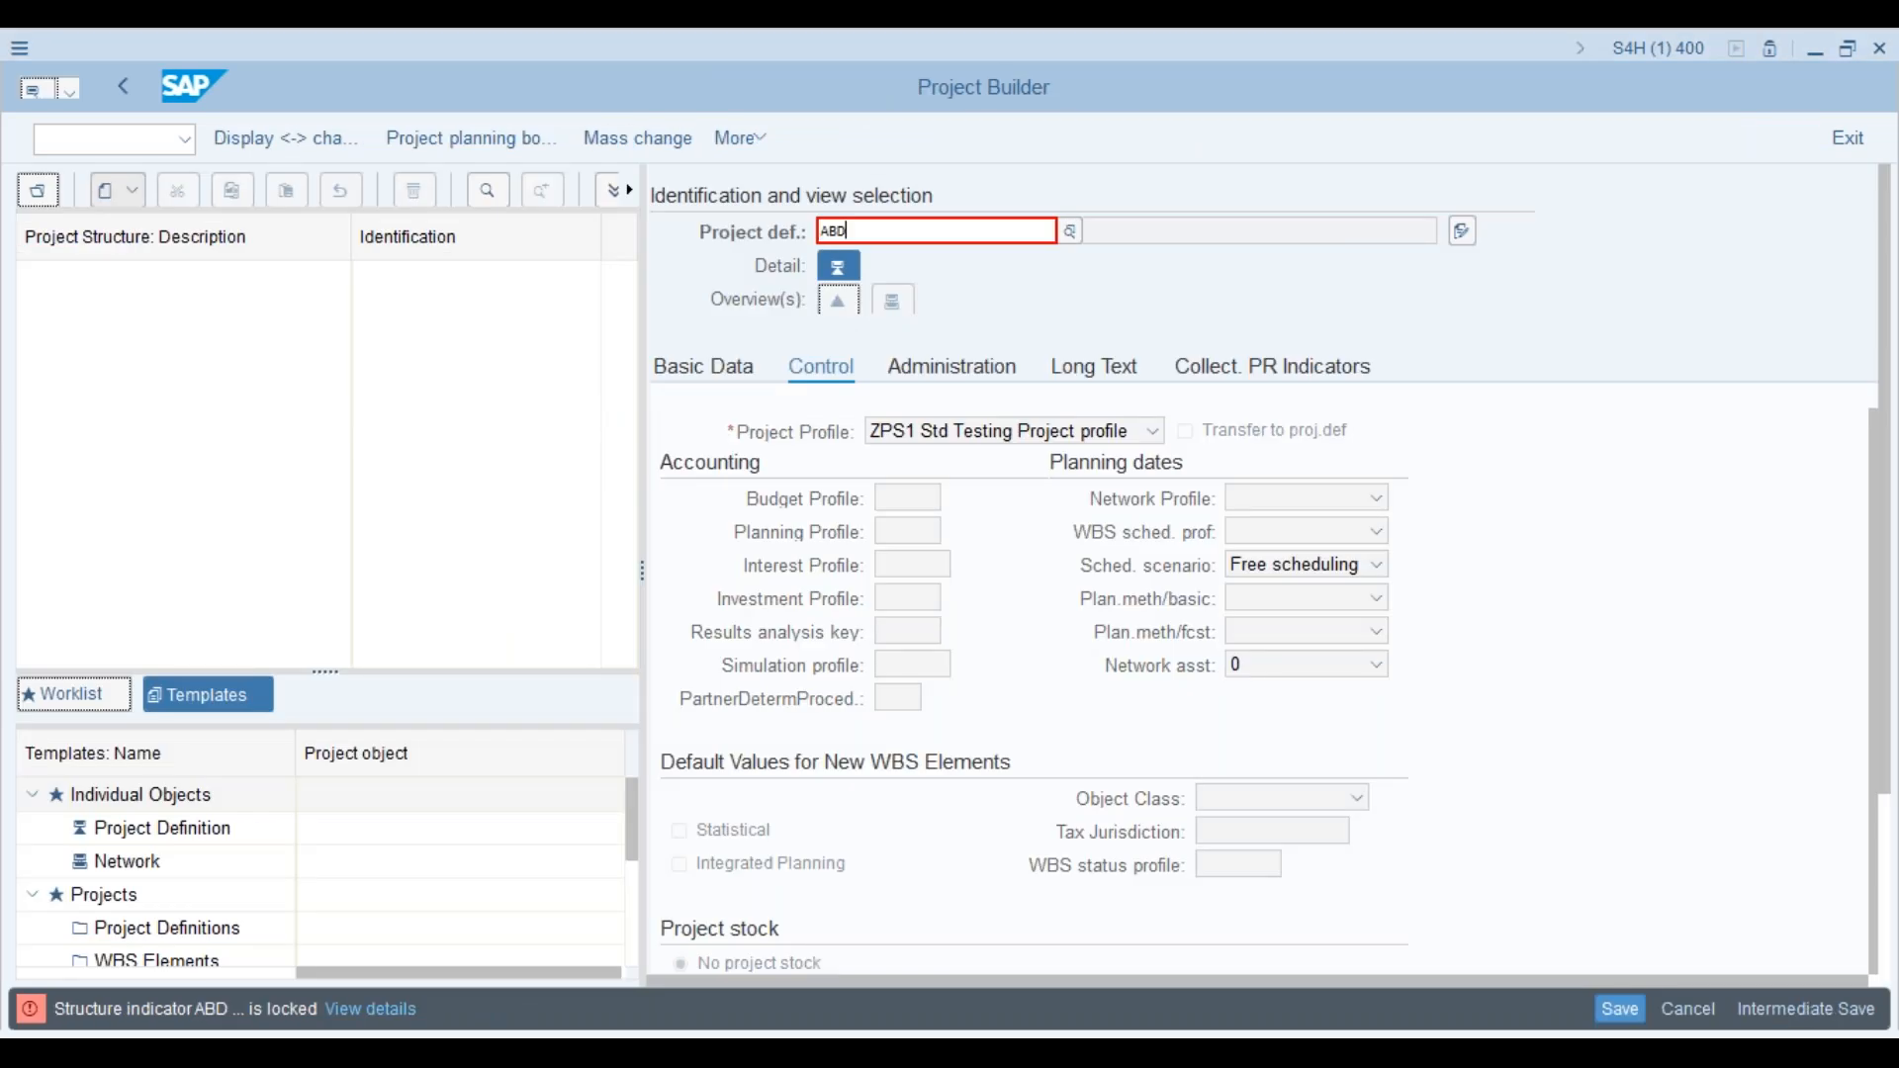
pyautogui.press('BackSpace')
pyautogui.write('m')
pyautogui.press('Return')
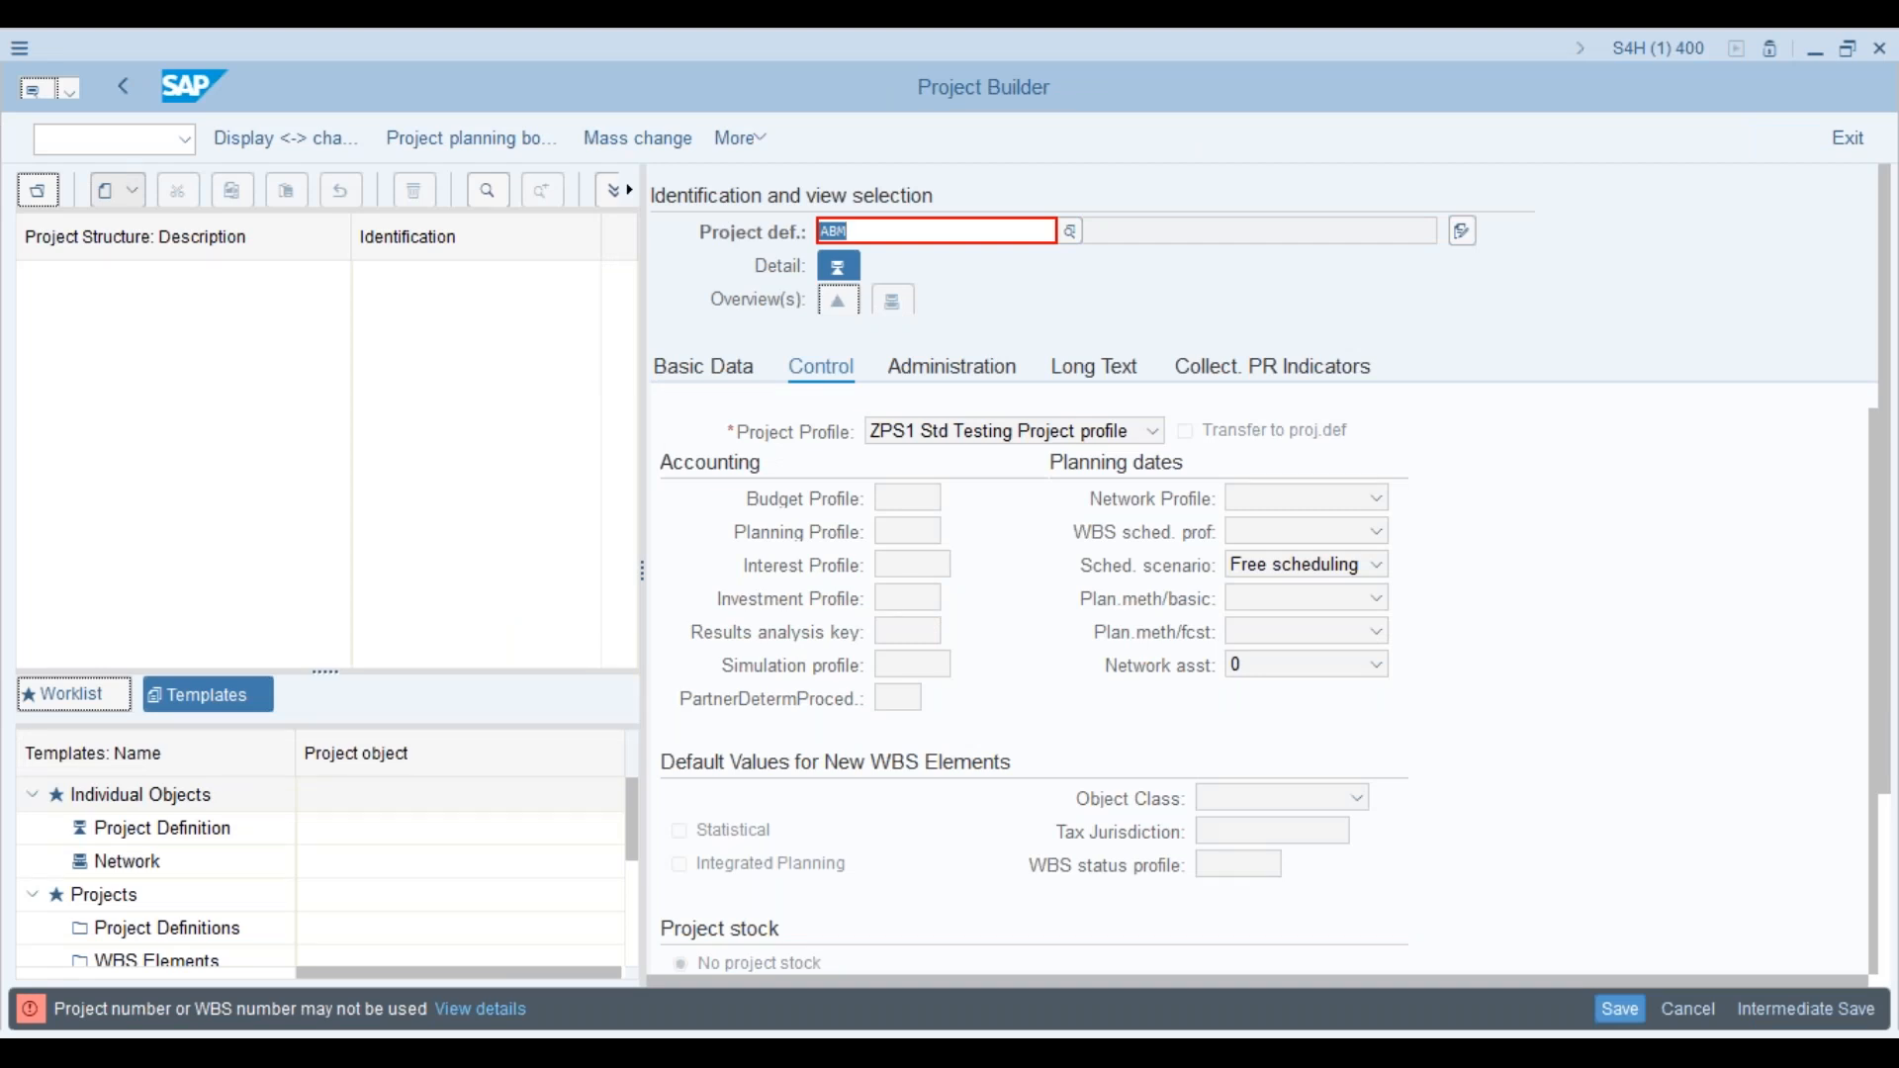
pyautogui.hotkey('alt', 'Tab')
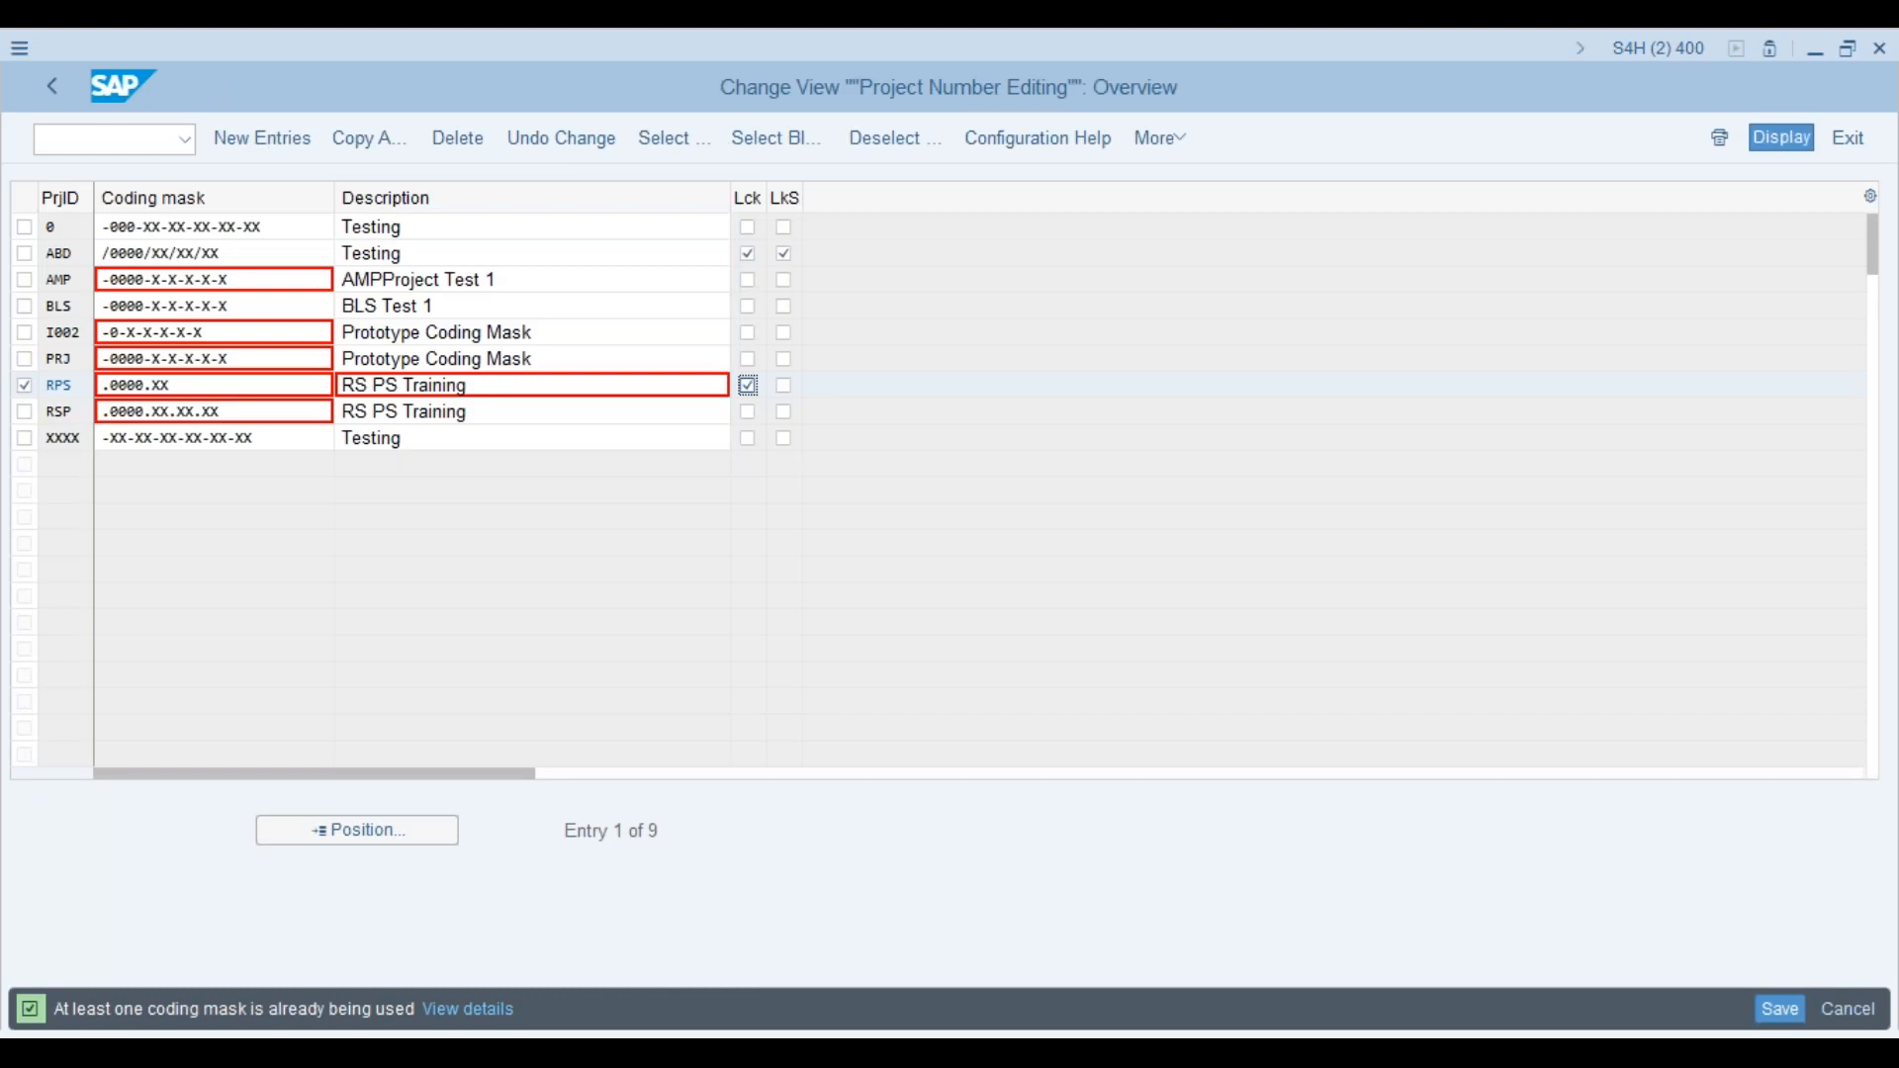
pyautogui.hotkey('alt', 'Tab')
pyautogui.press('Right')
pyautogui.press('BackSpace')
pyautogui.press('BackSpace')
pyautogui.write('MP')
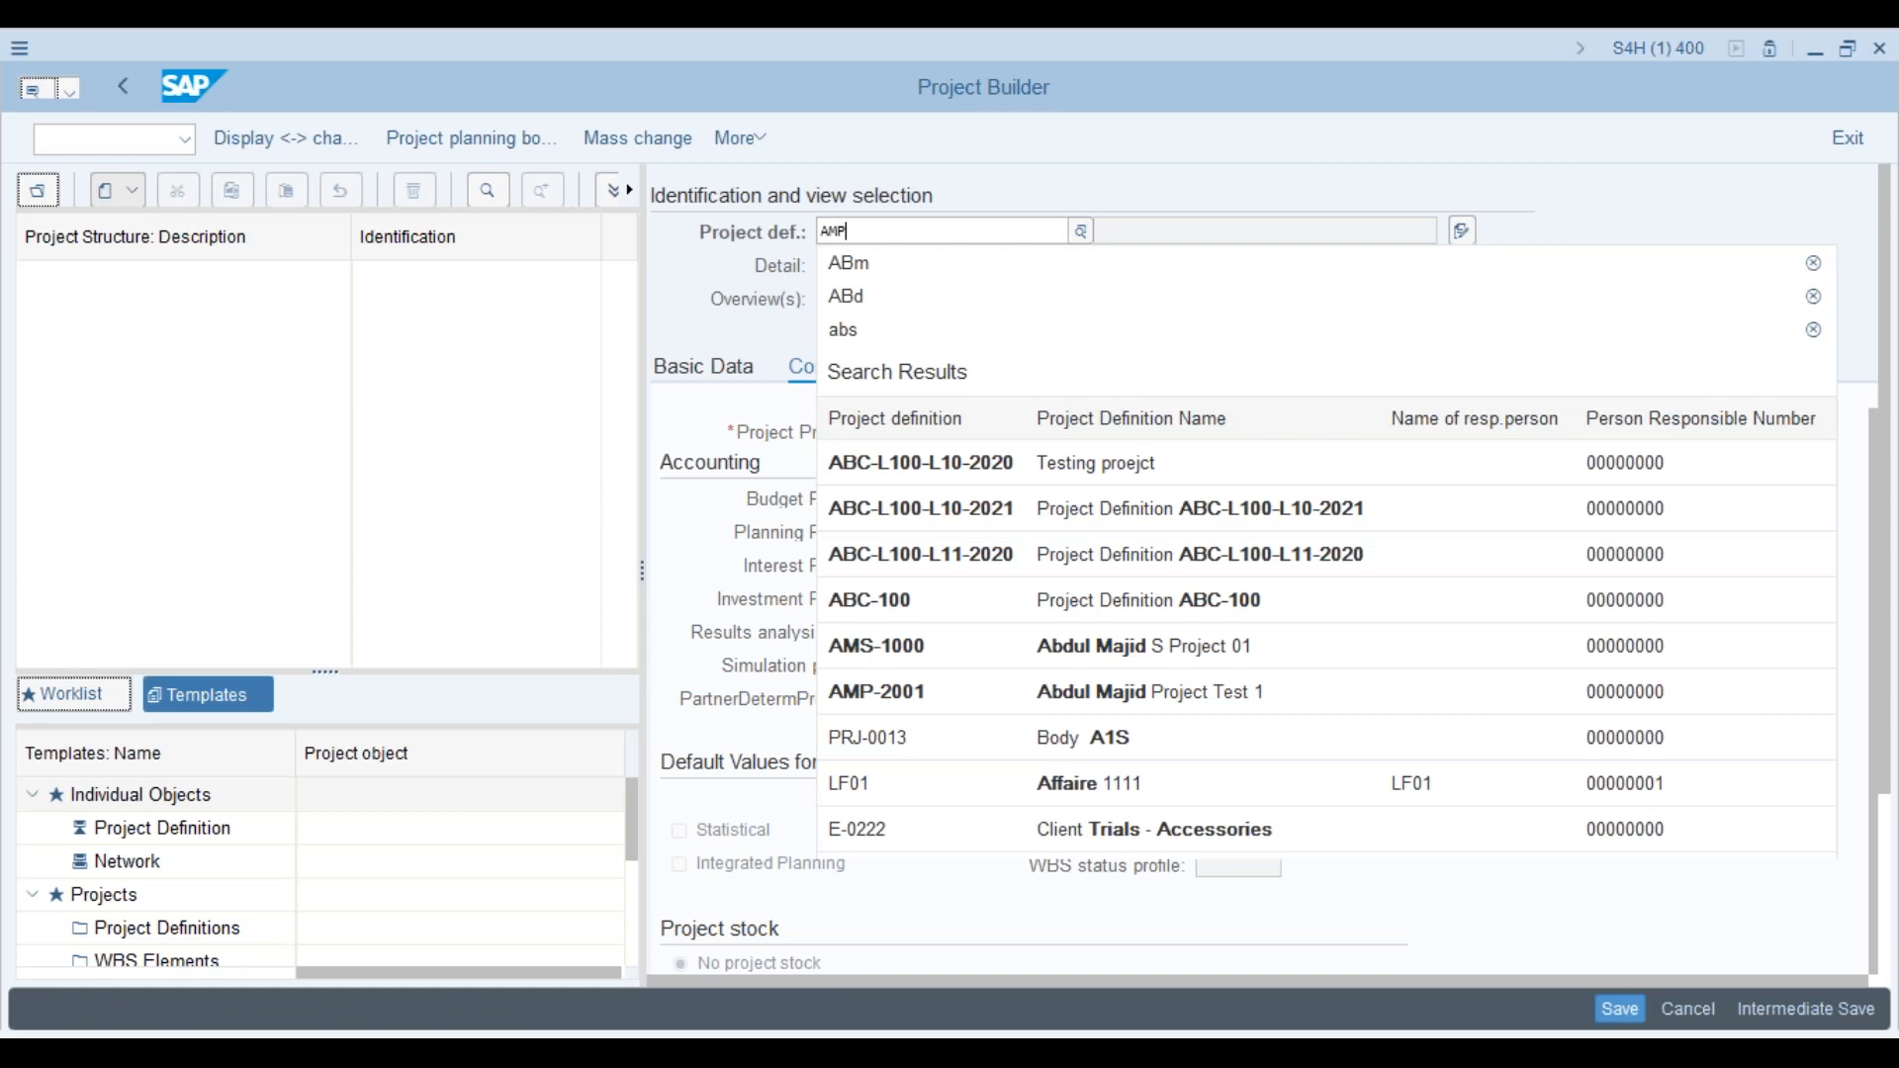
pyautogui.press('Return')
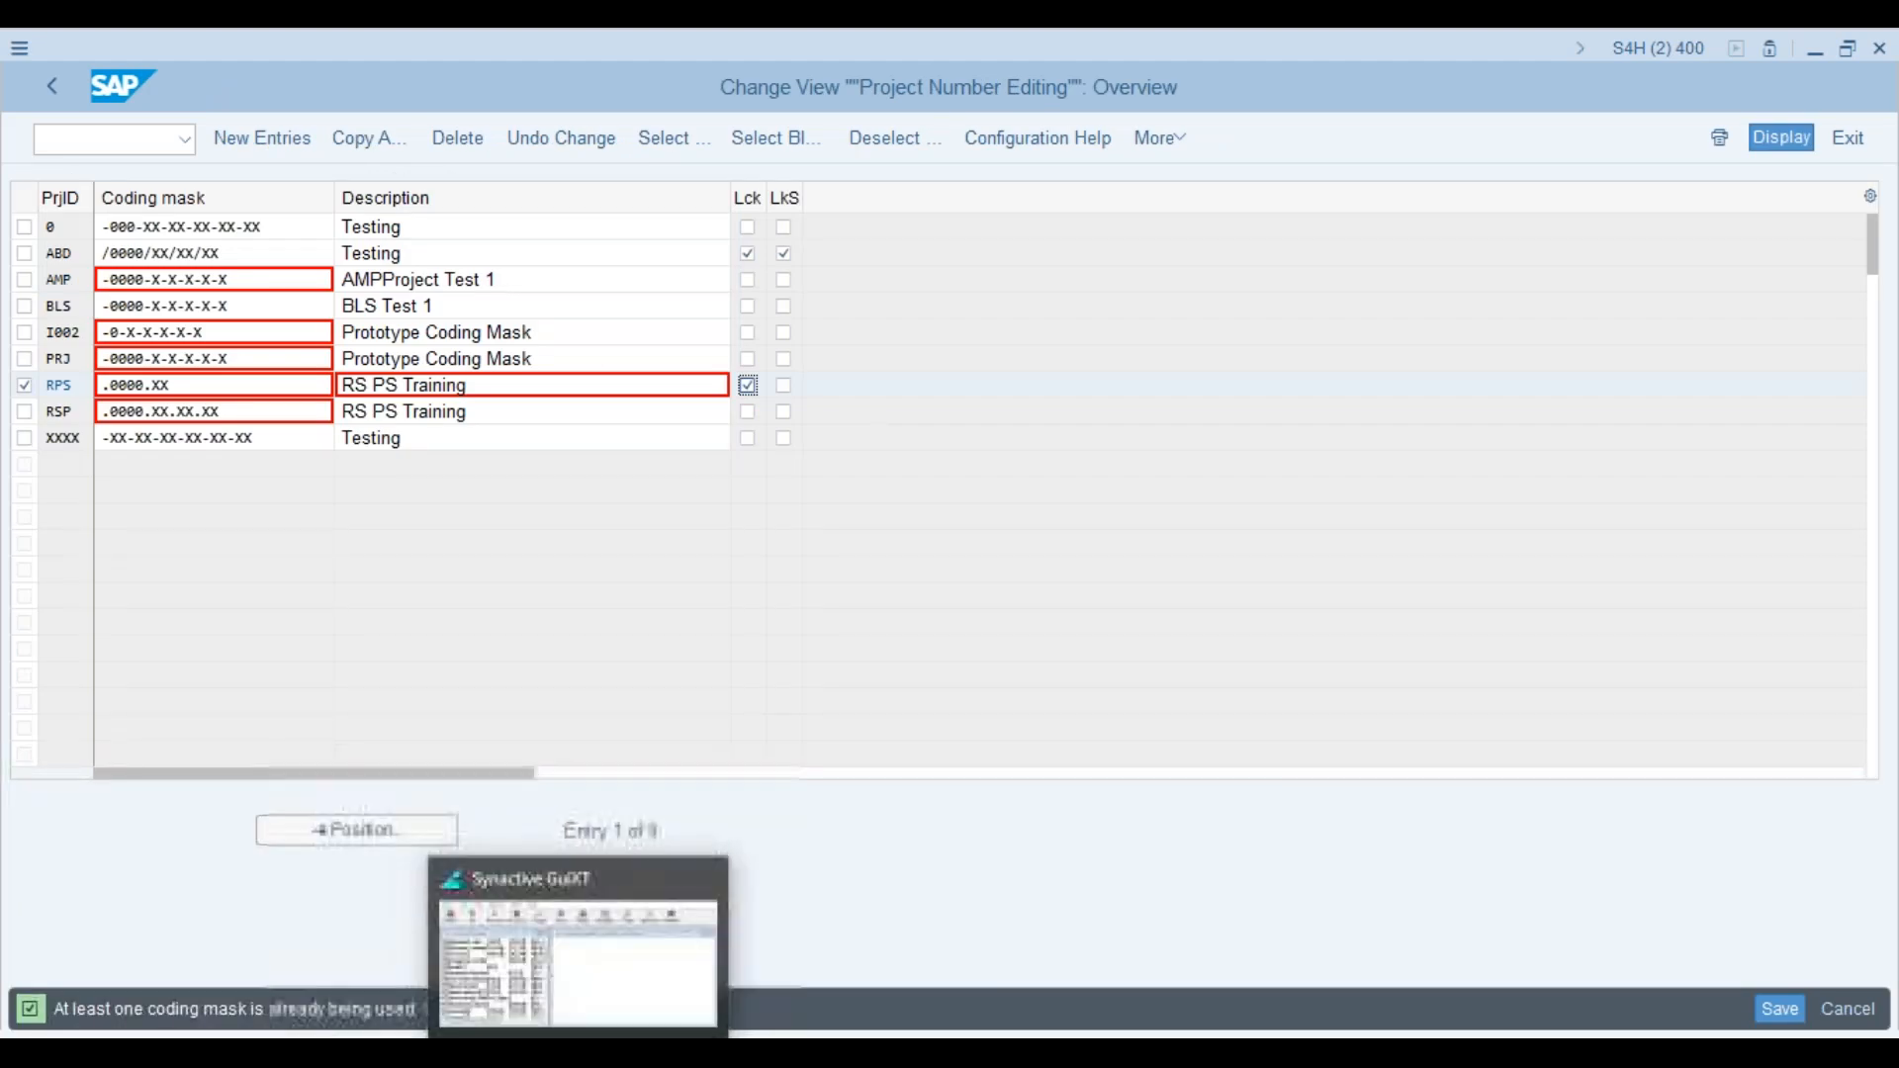
# Step: Show page 36 of Week 1 -Strategic planning.pdf, the Customizing - Project Profile slide
pyautogui.click(378, 1053)
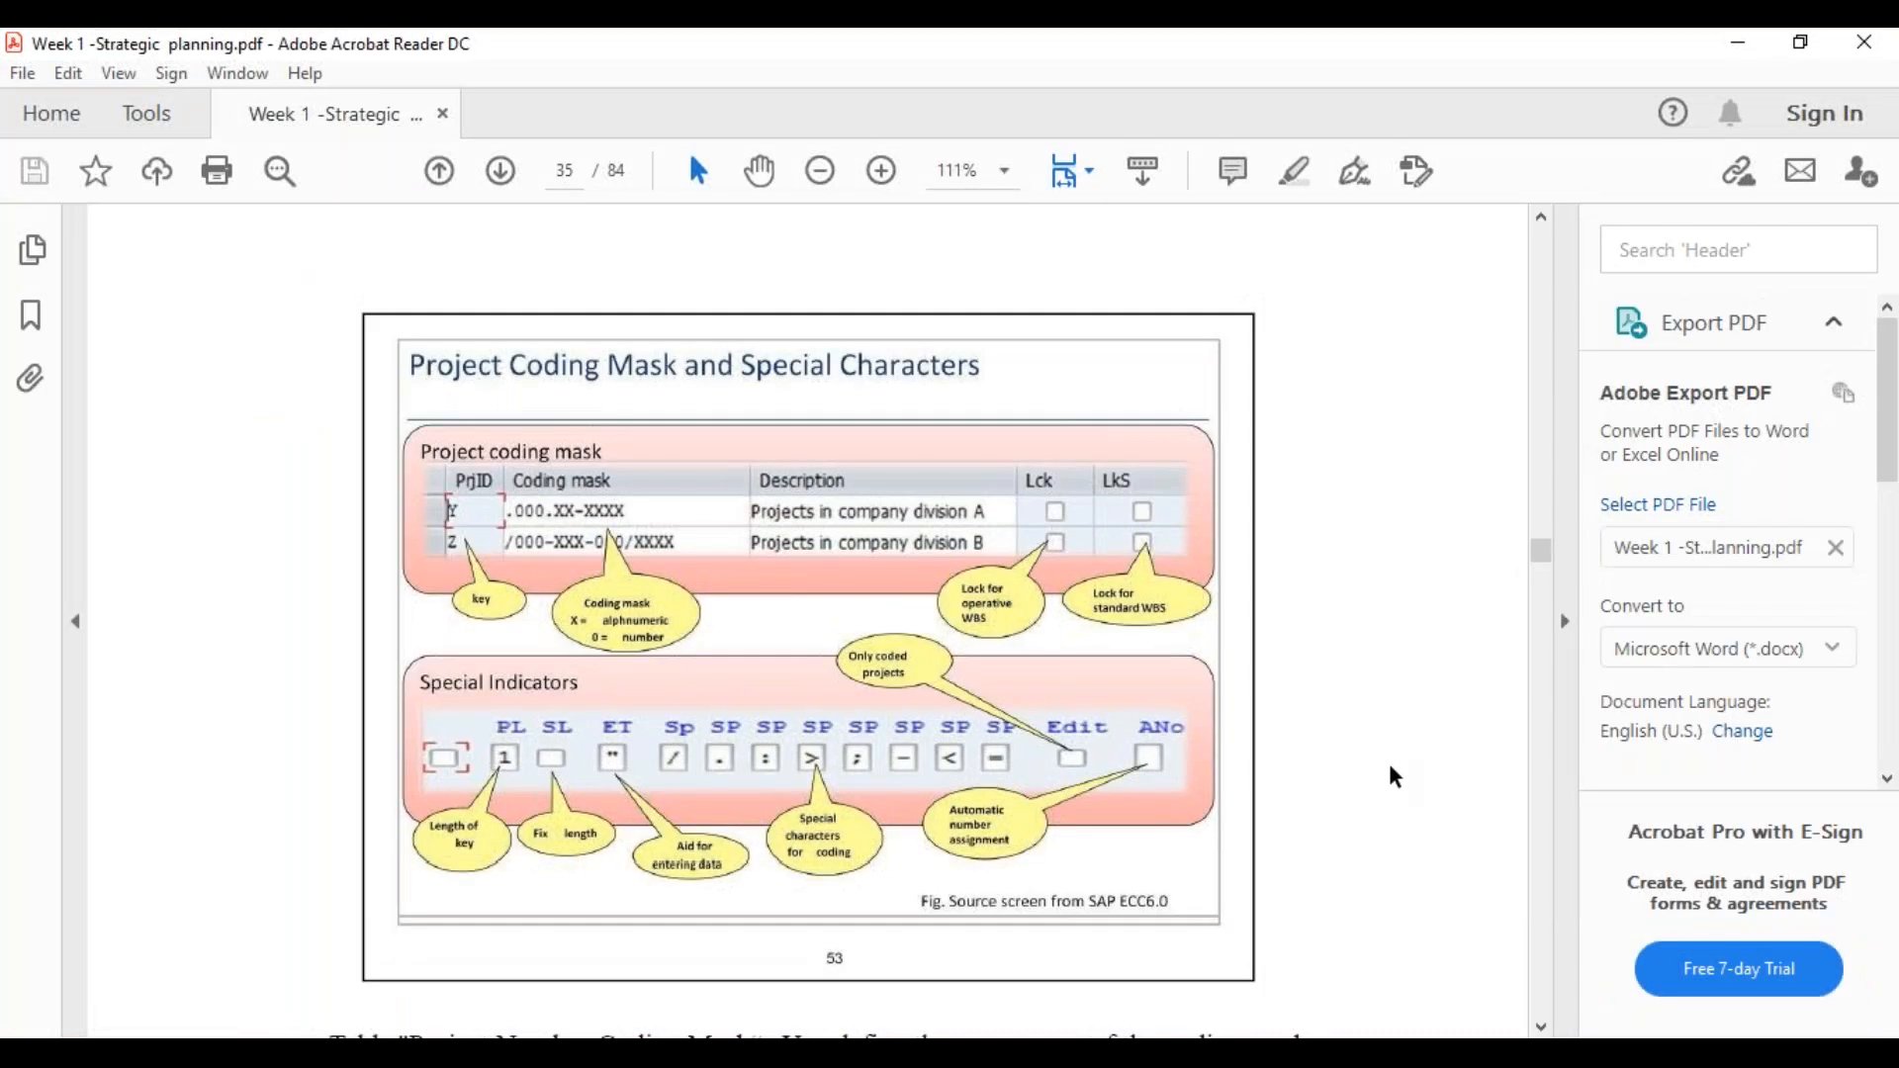
pyautogui.scroll(-10, 1390, 768)
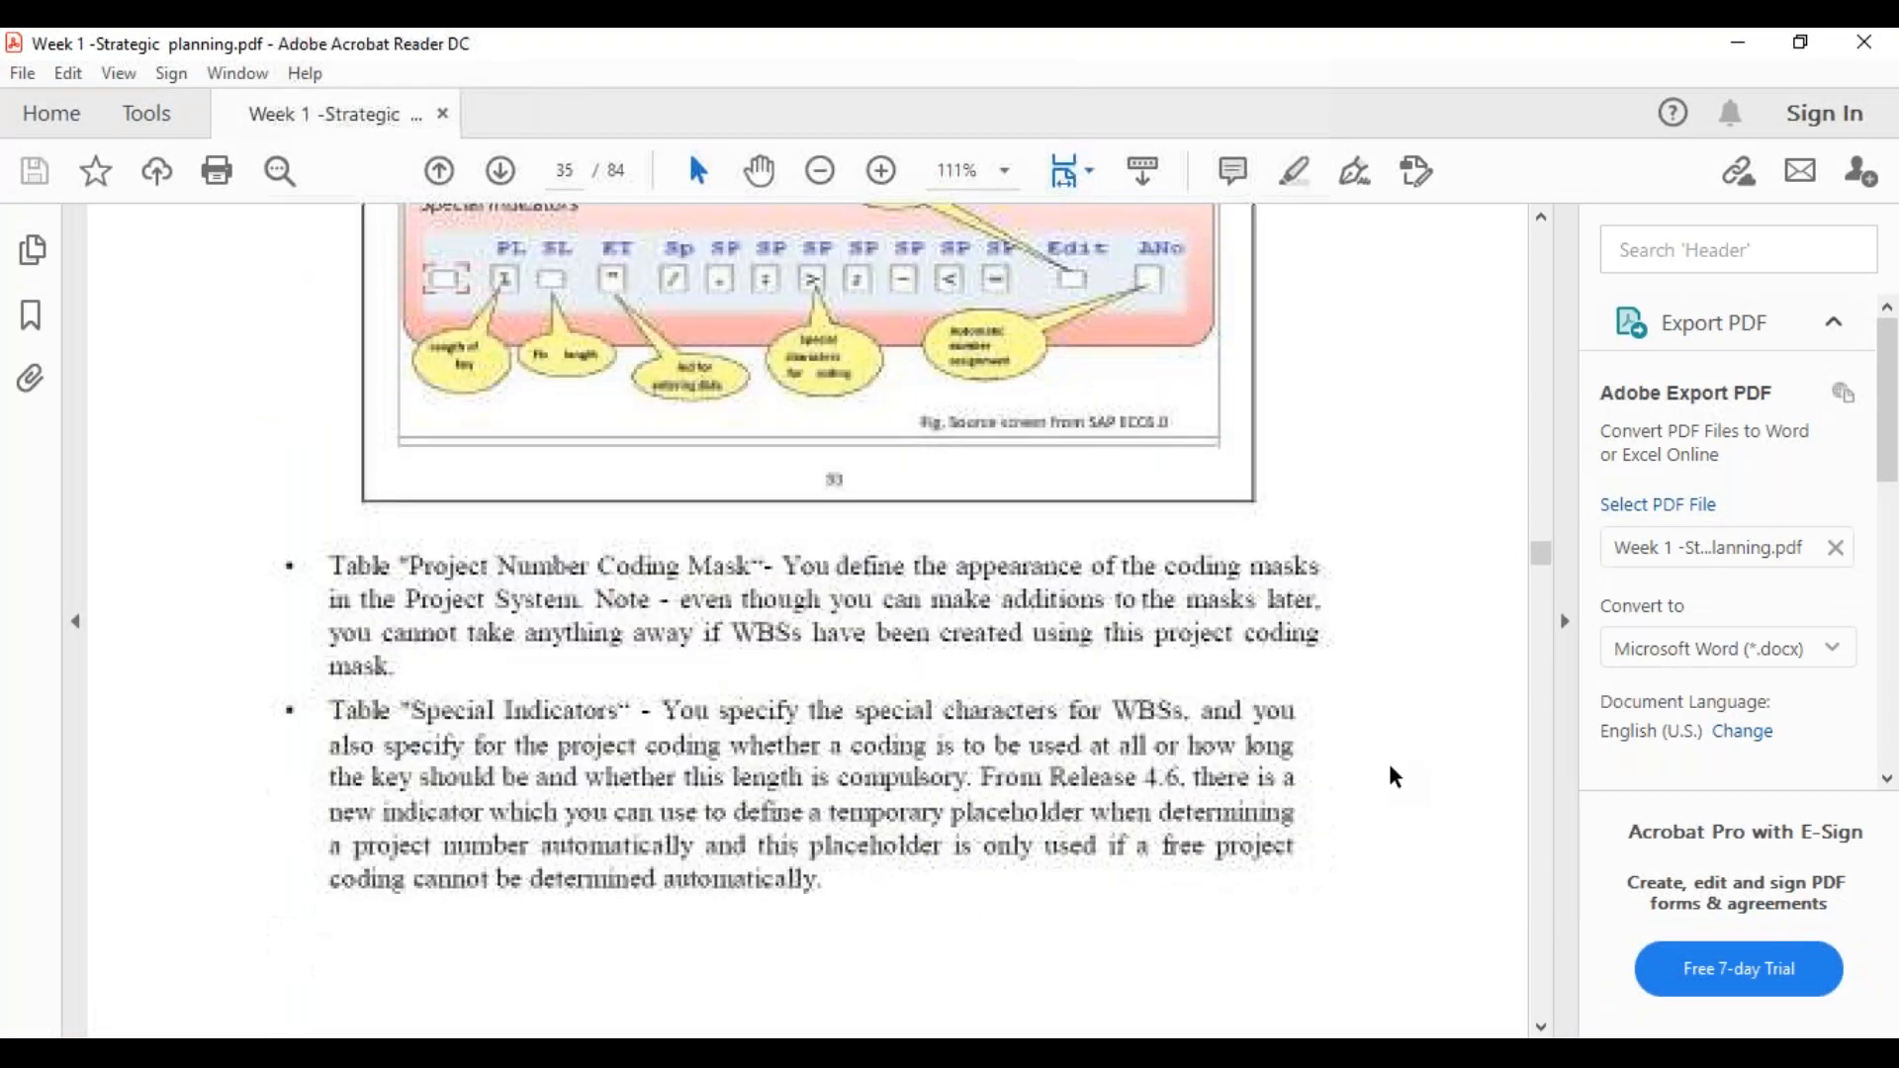
pyautogui.scroll(-8, 1390, 767)
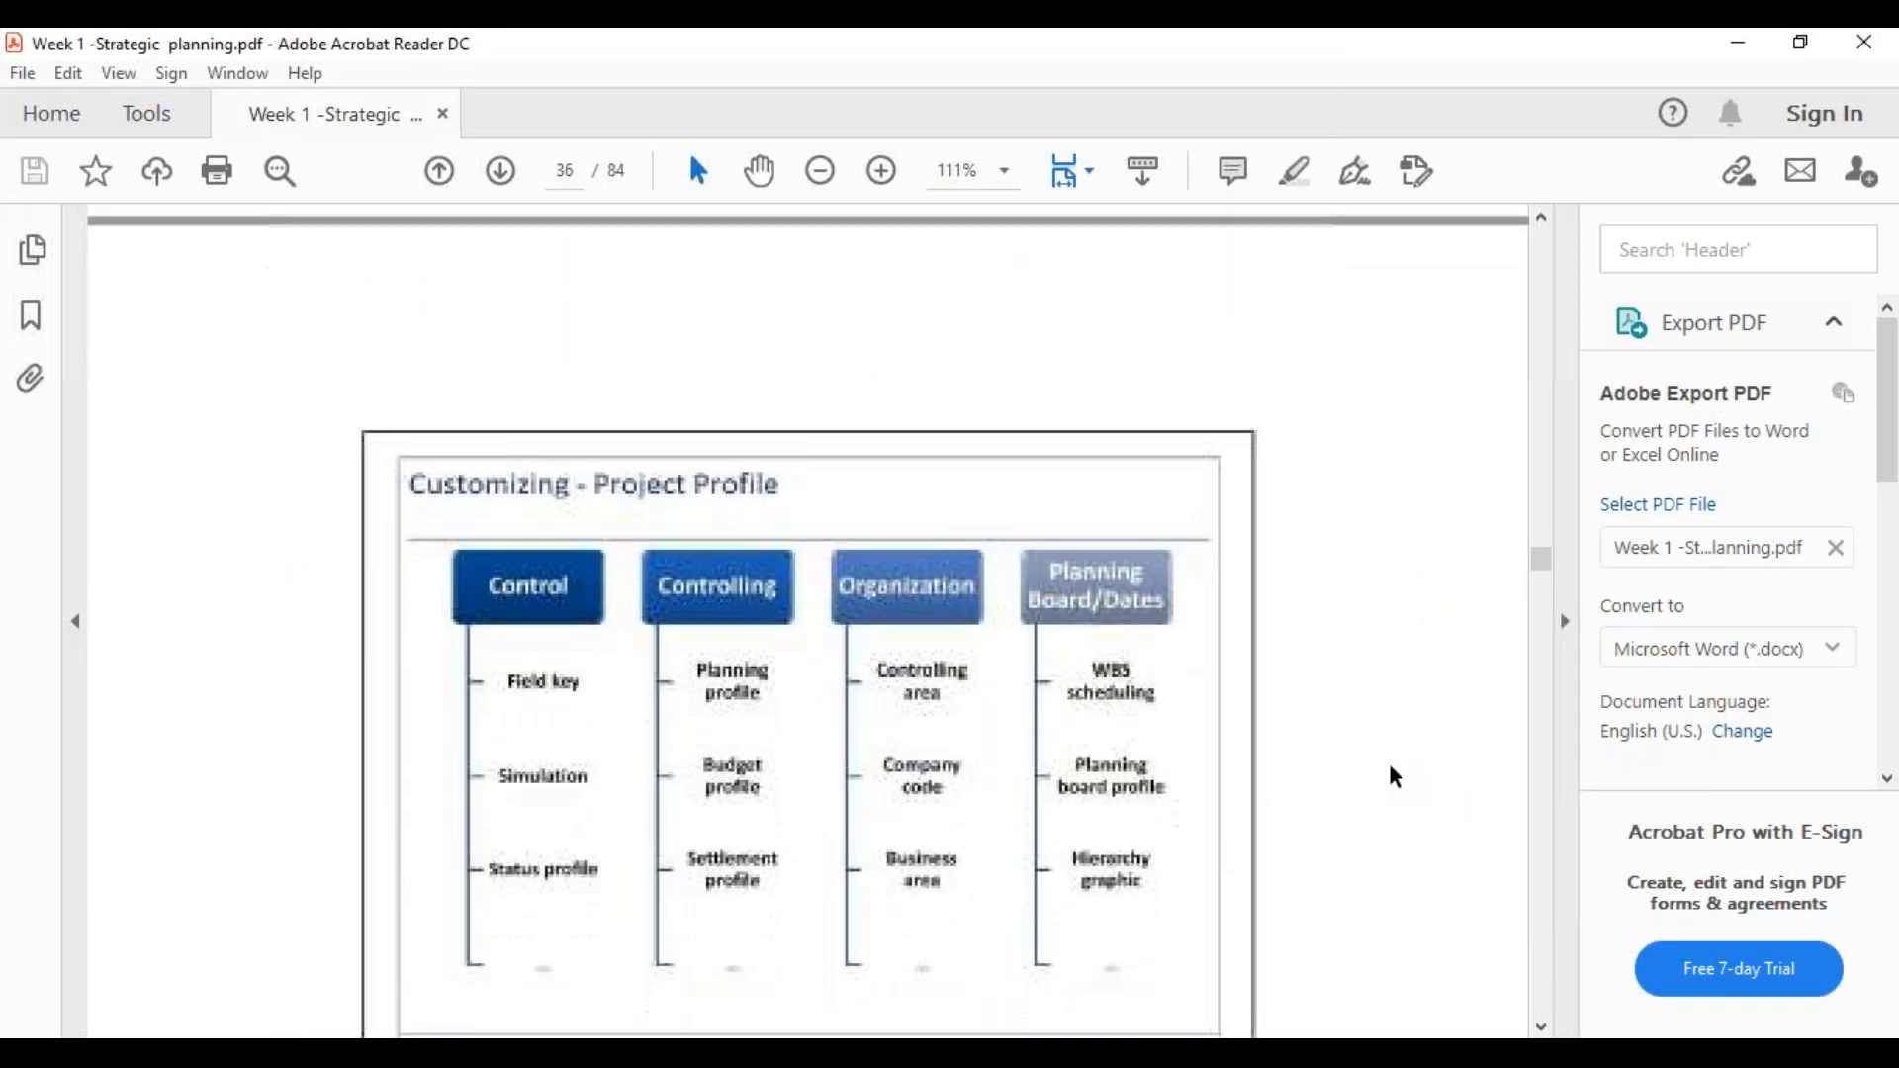
pyautogui.scroll(-2, 1391, 766)
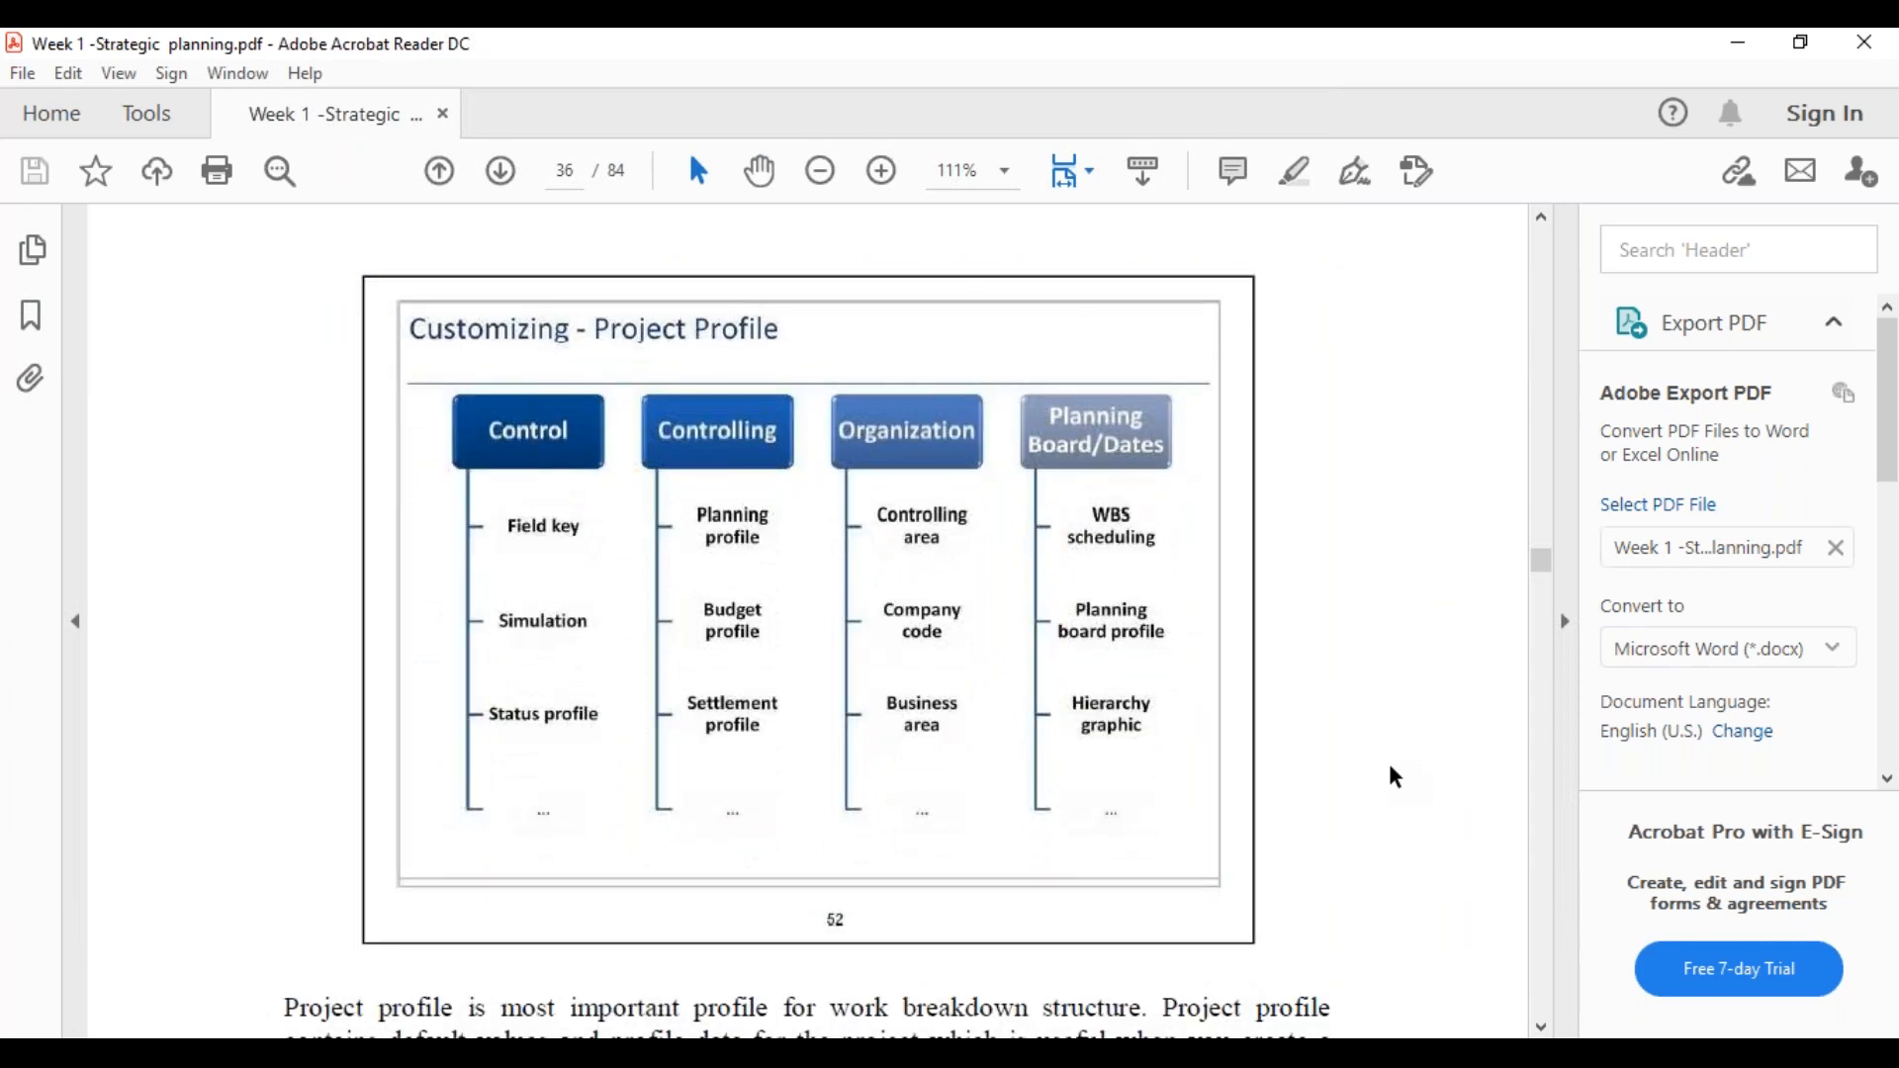
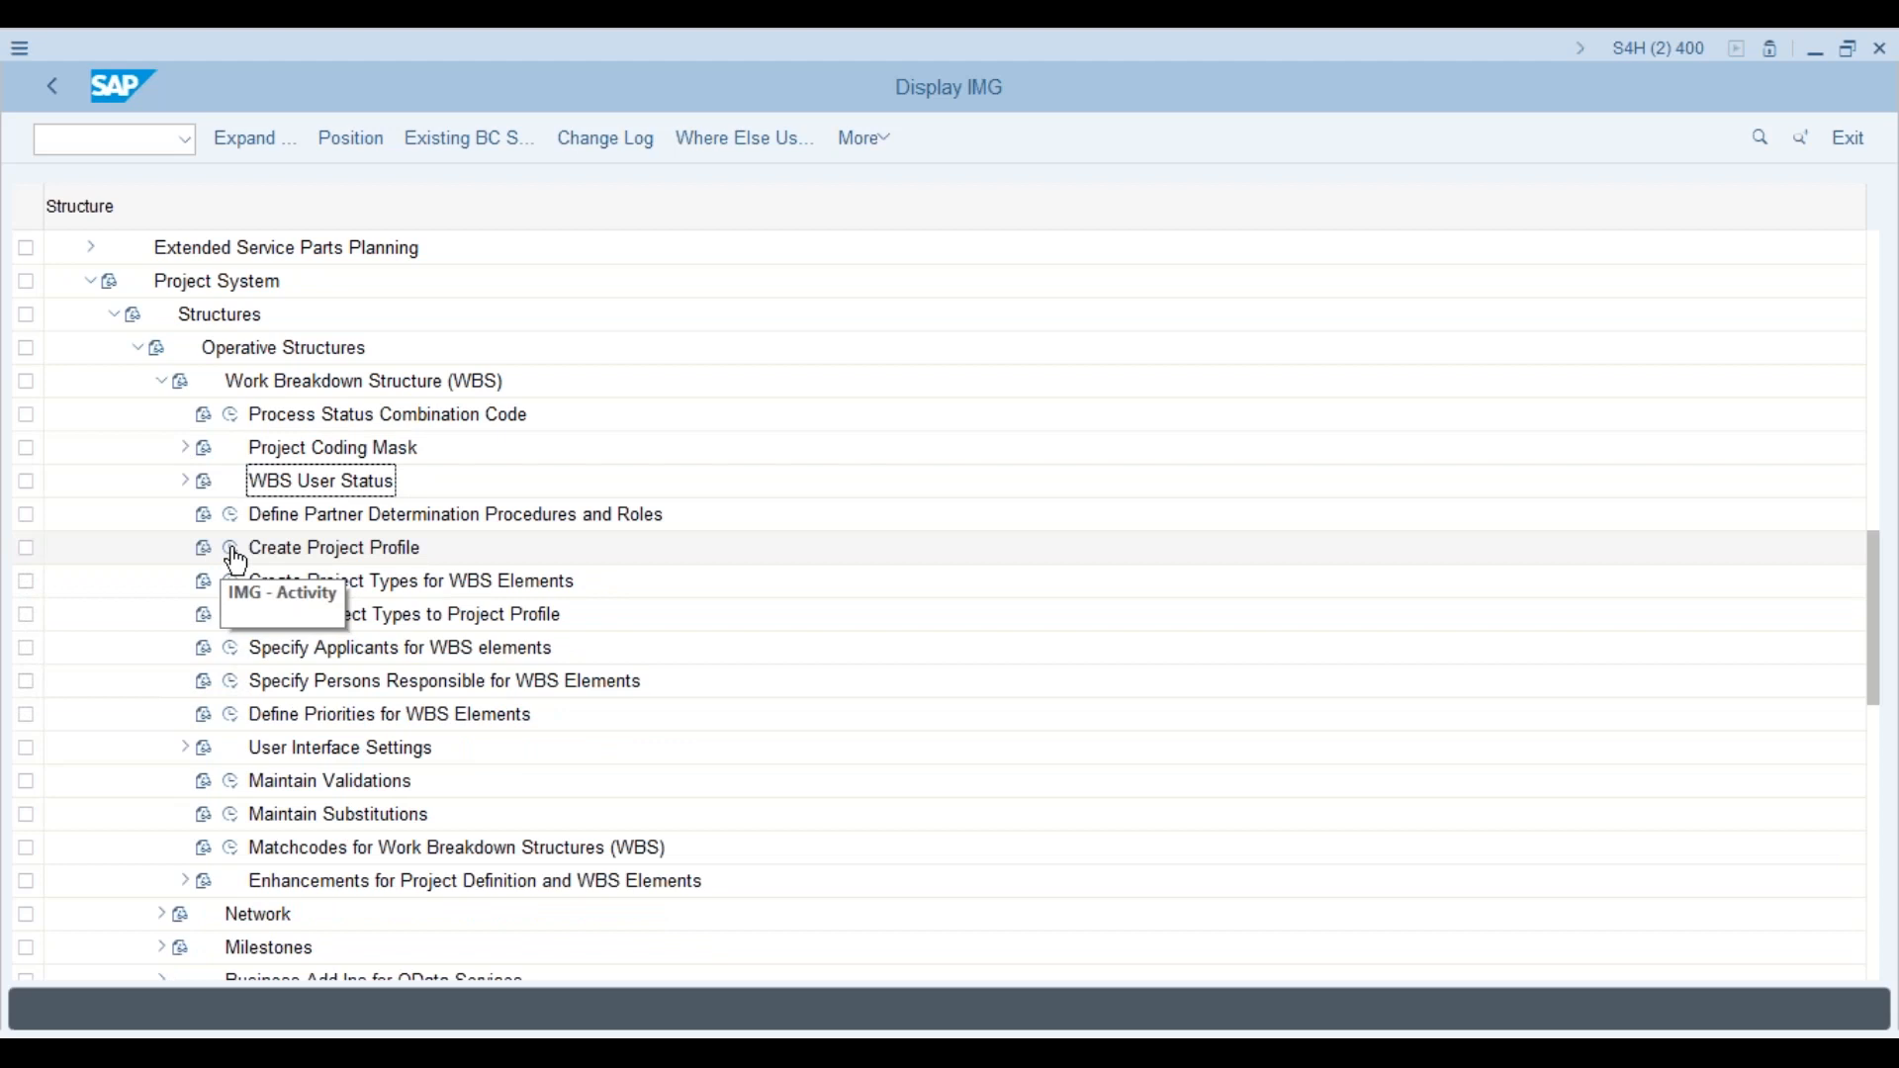
# Step: Open Create Project Profile and start copying project profile YPS1
pyautogui.click(234, 552)
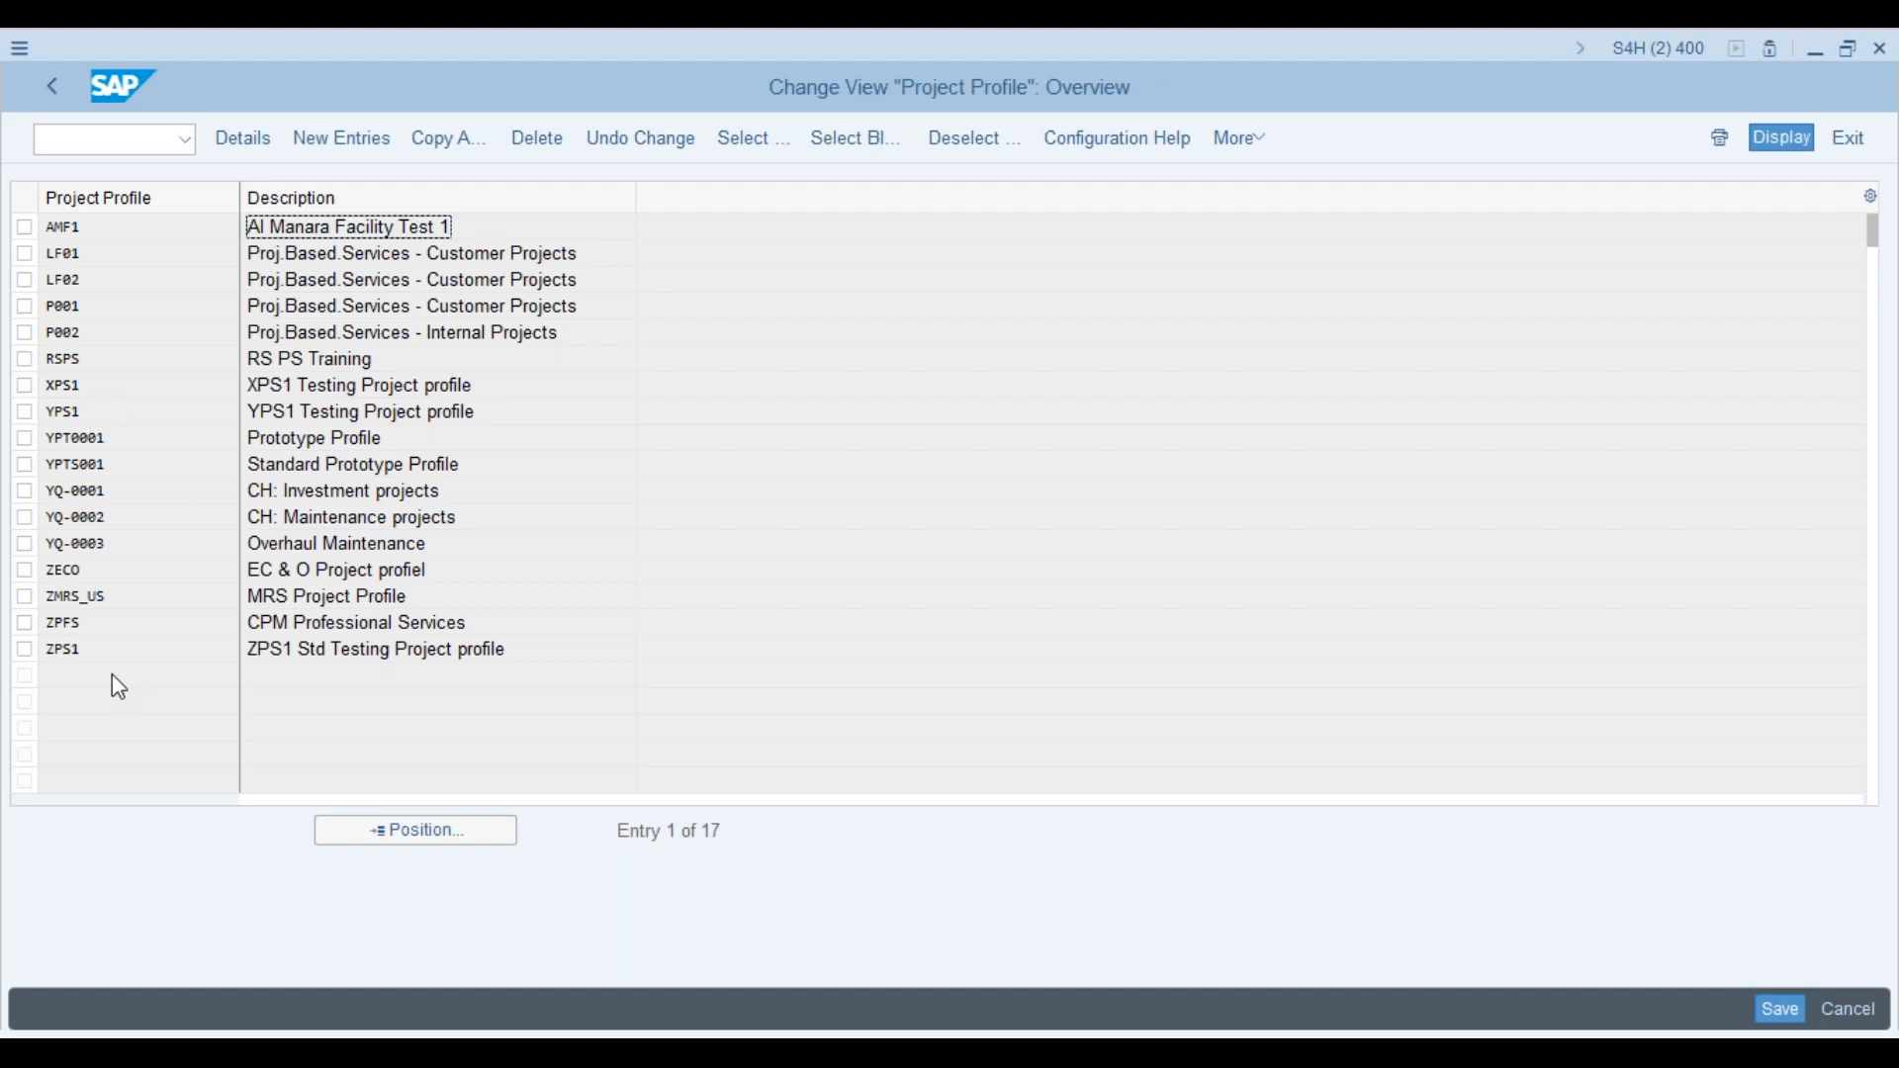
pyautogui.click(28, 415)
pyautogui.click(24, 412)
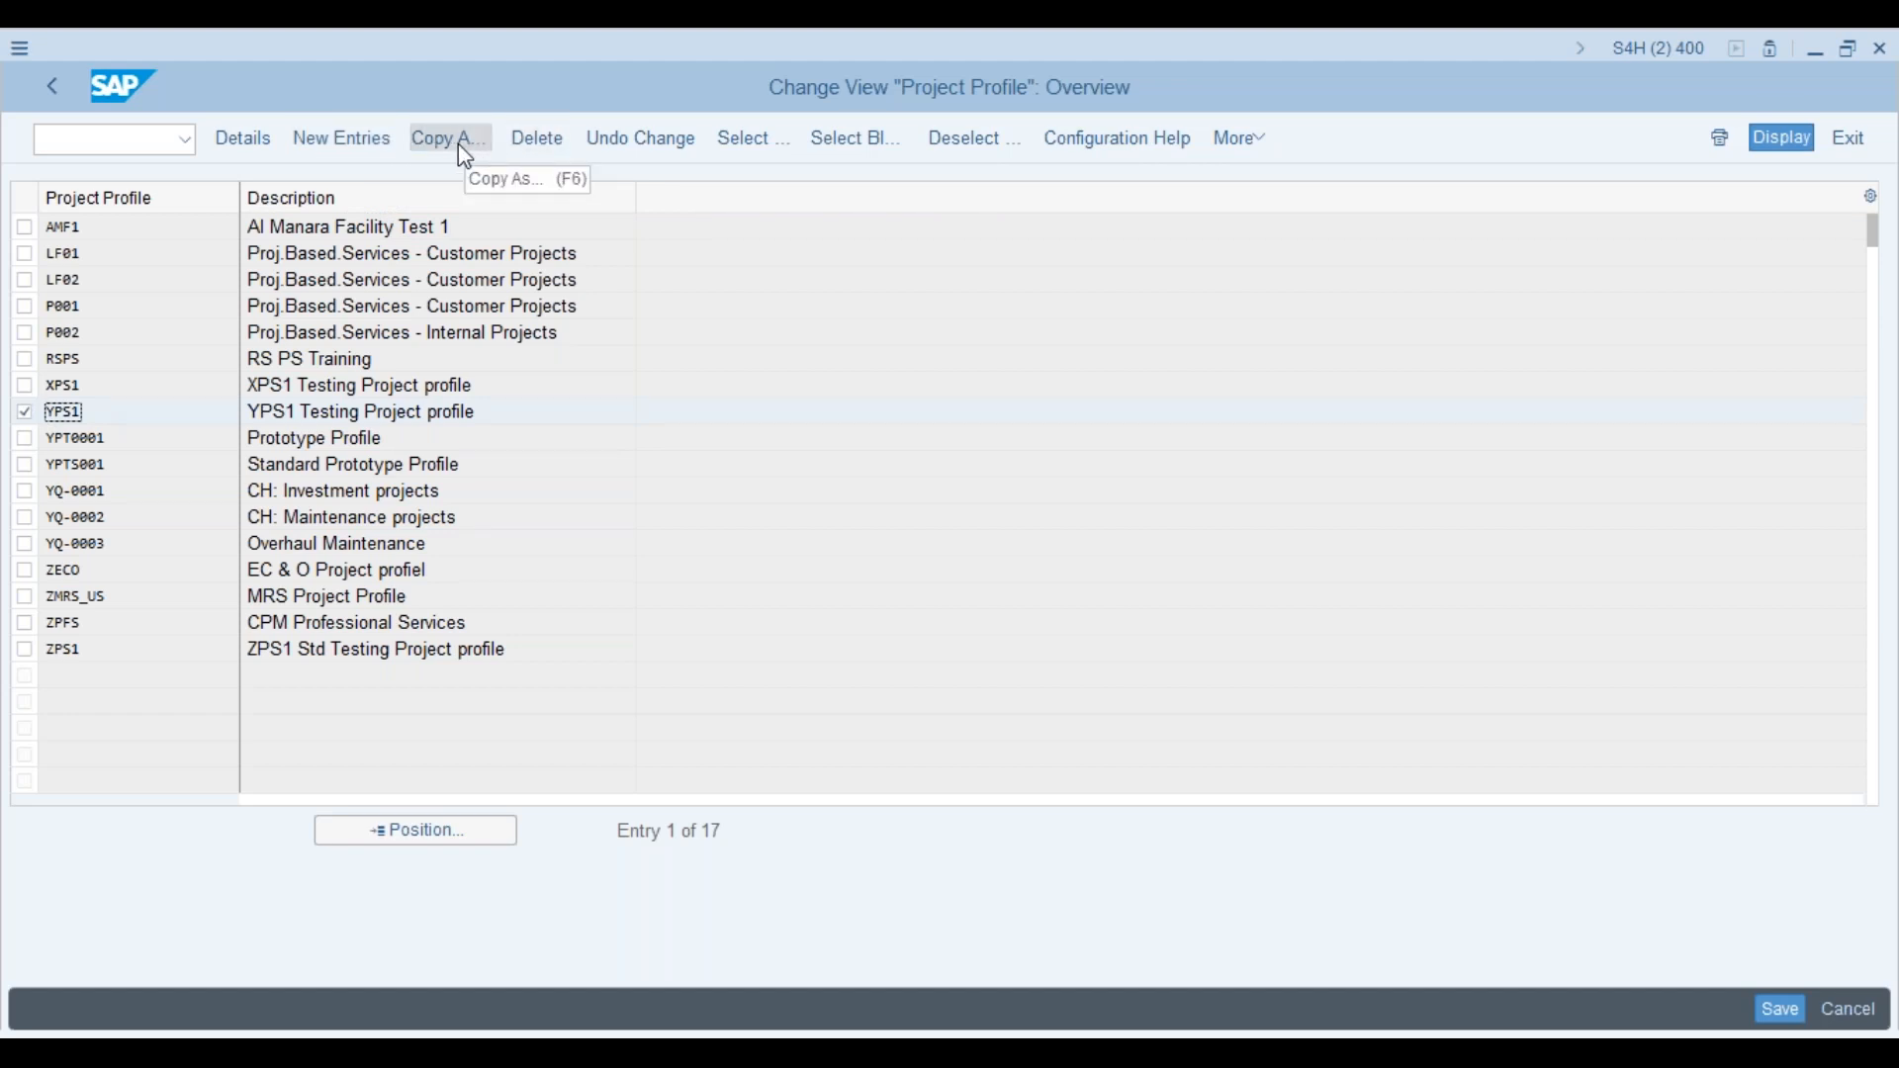
pyautogui.click(463, 155)
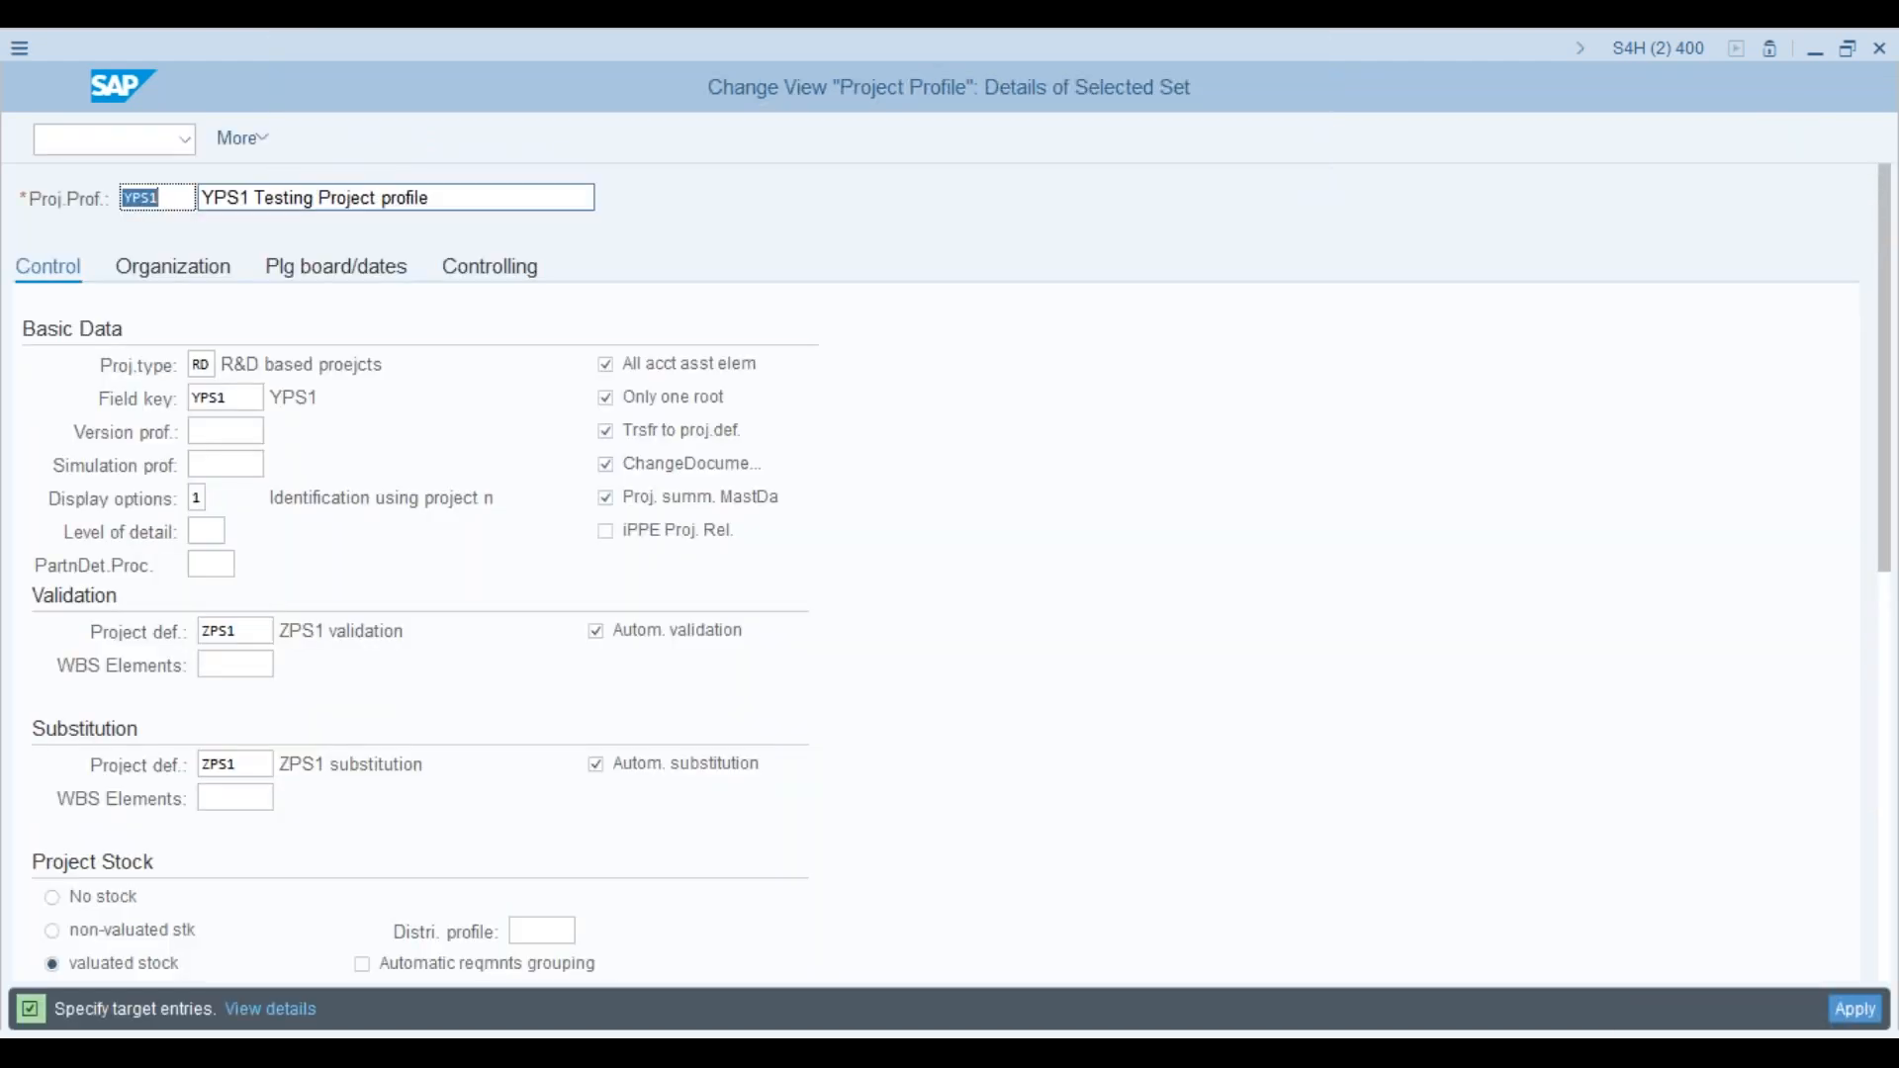
# Step: Rename the copy's key to APS1 and description to 'APS1 Testing Project profile', then view Organization
pyautogui.click(166, 197)
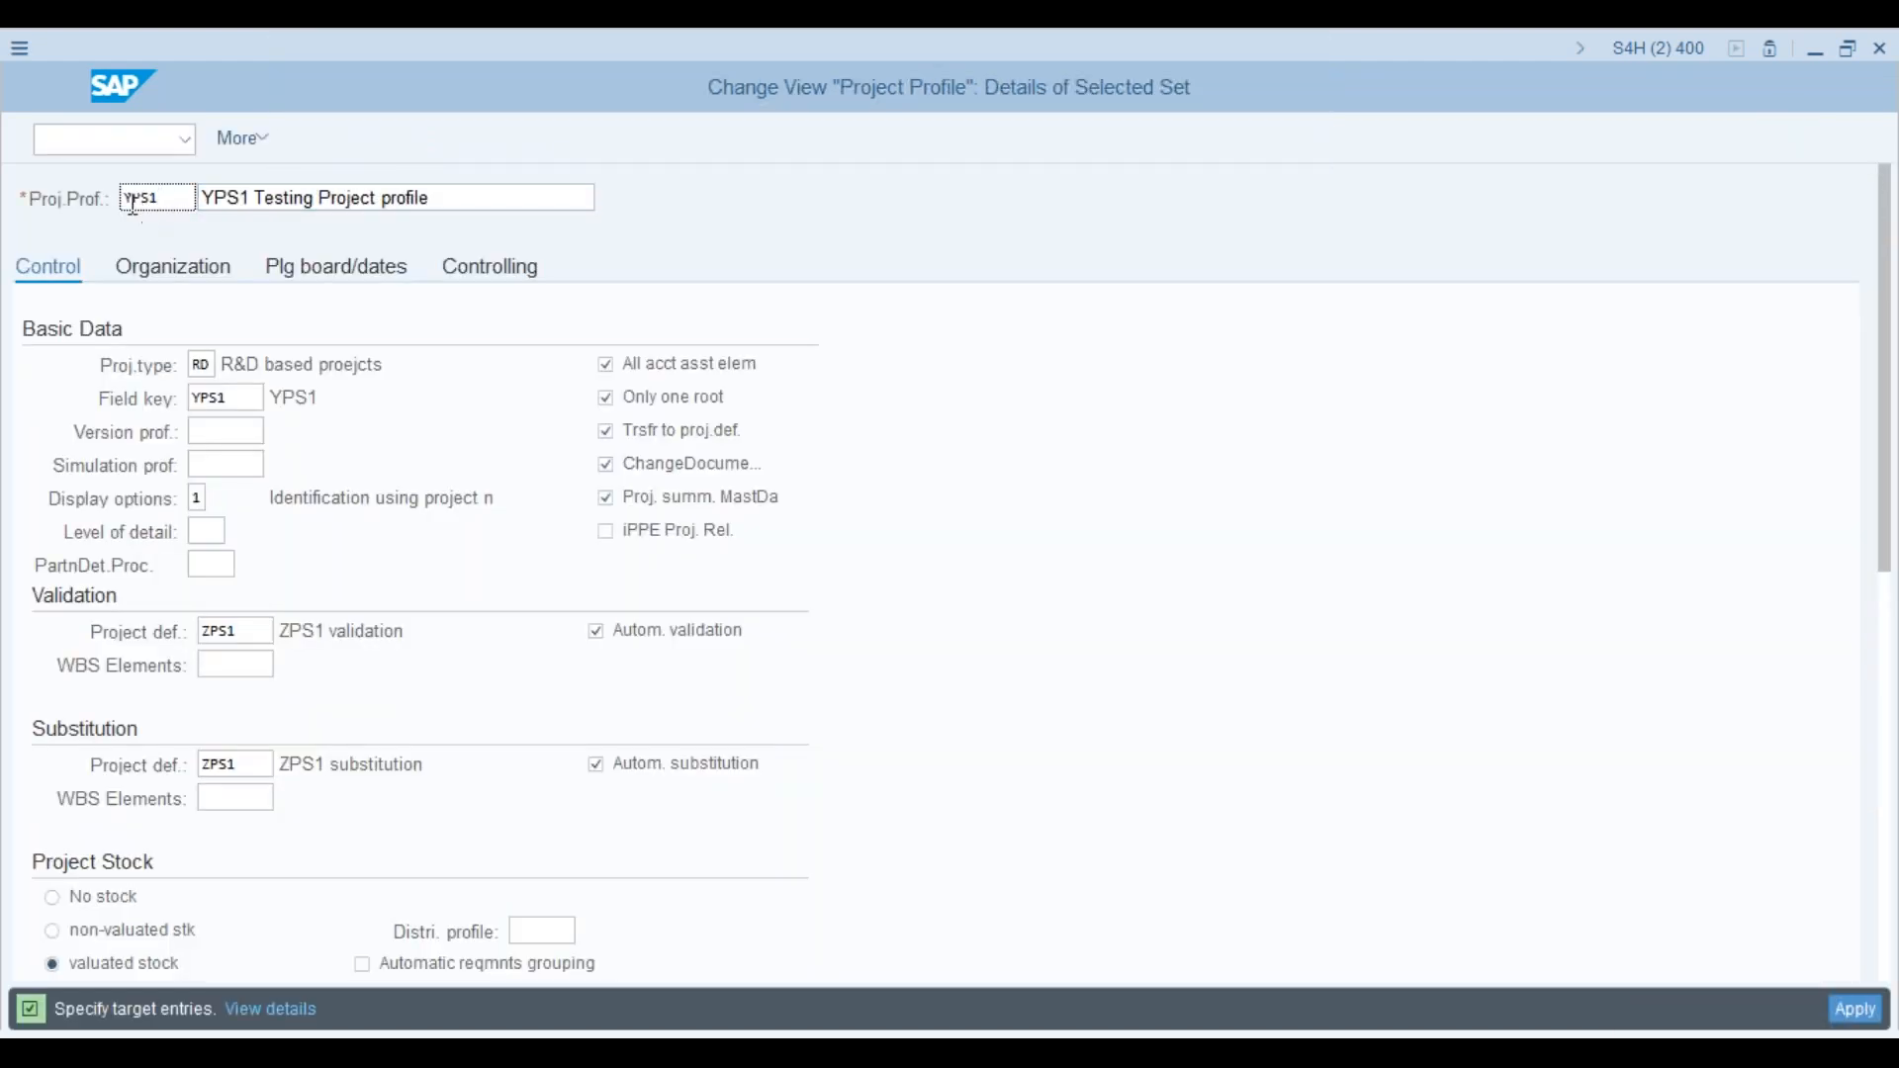
pyautogui.press('BackSpace')
pyautogui.write('A')
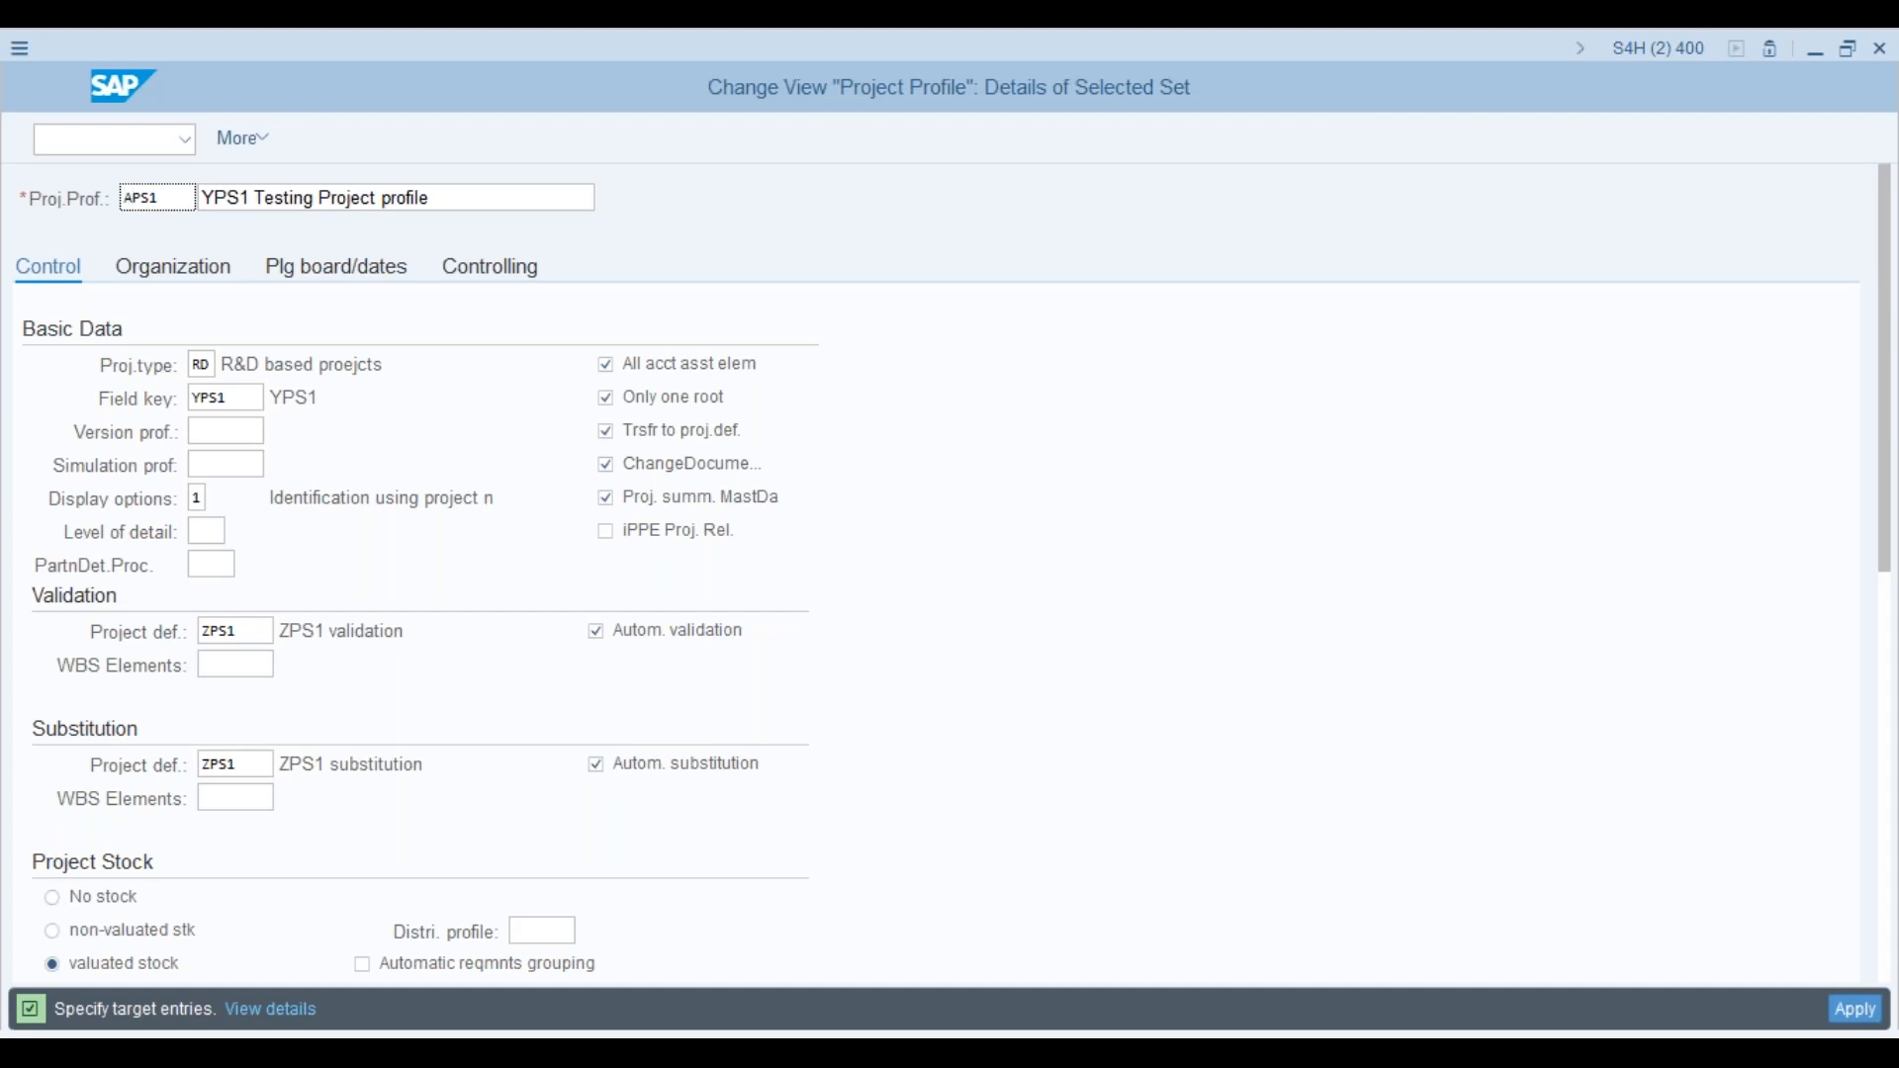
pyautogui.click(213, 198)
pyautogui.press('BackSpace')
pyautogui.write('A')
pyautogui.click(189, 270)
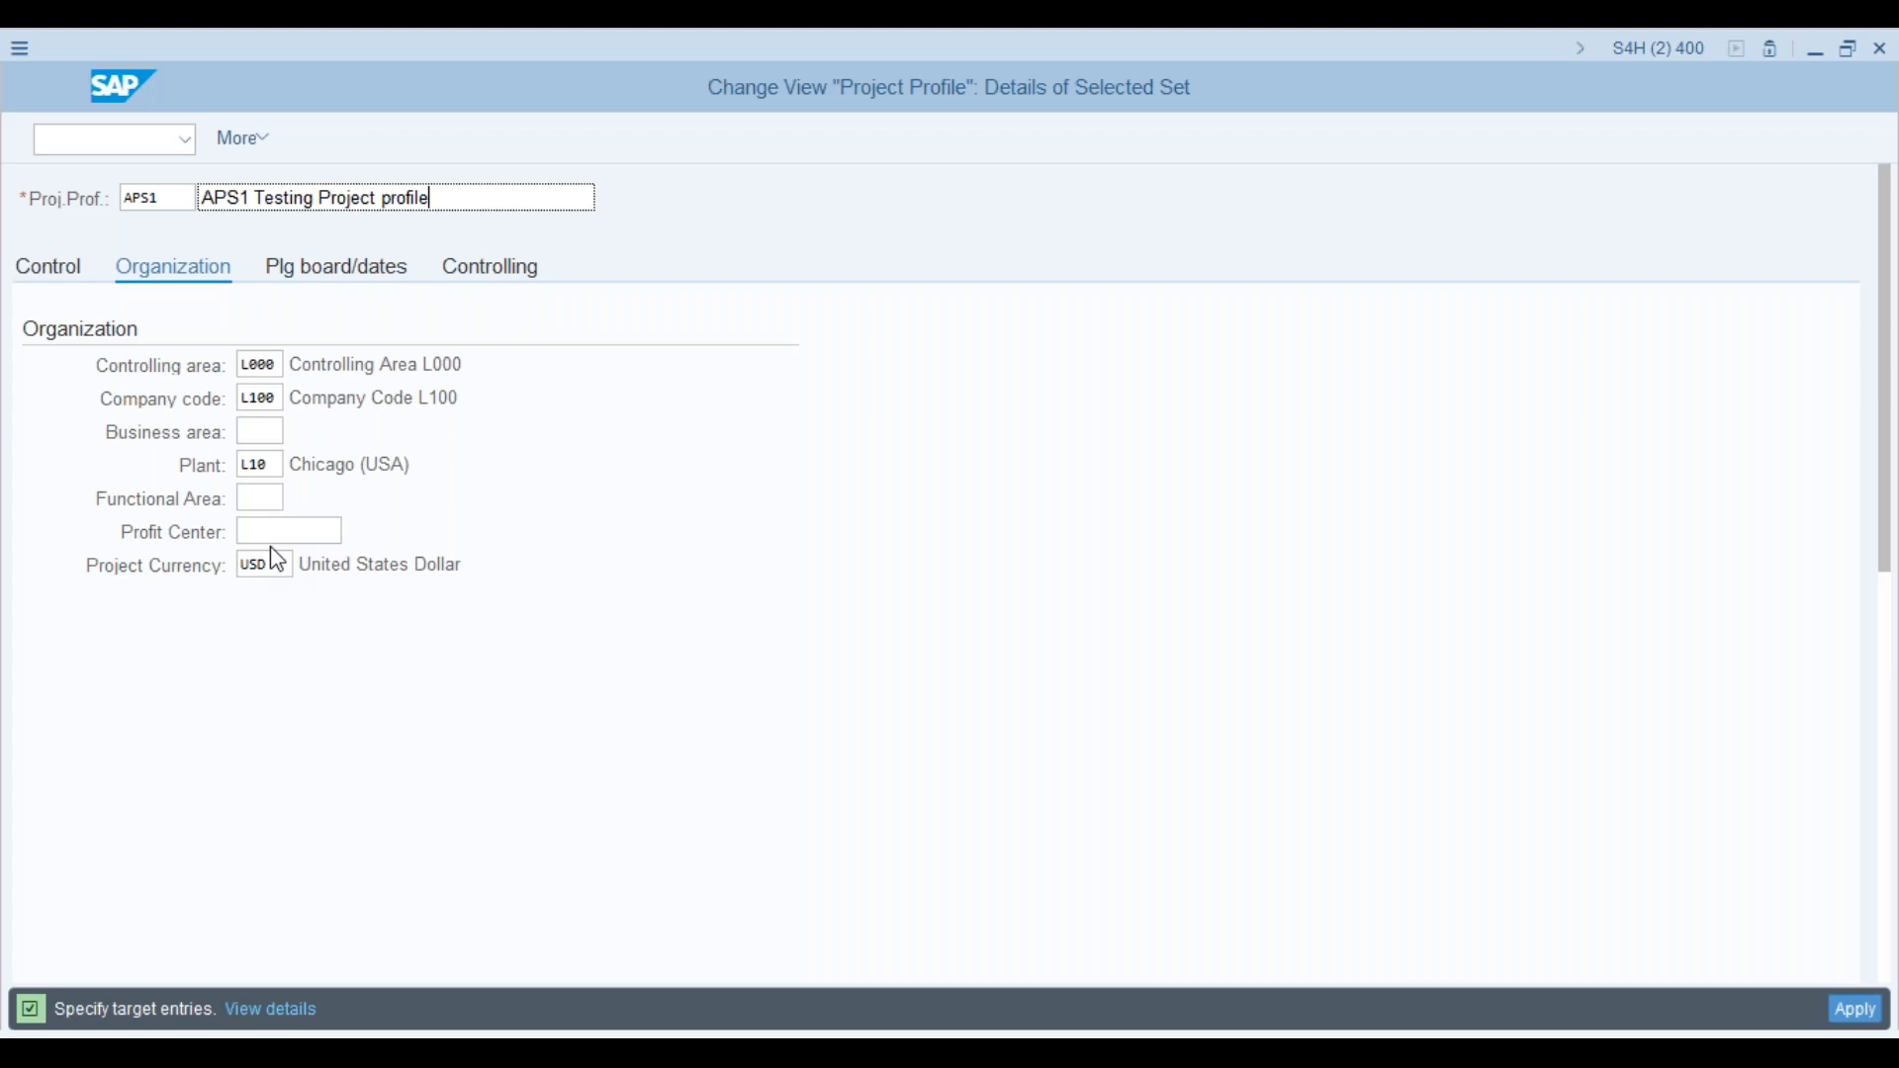
# Step: Review the company code and controlling area, then clear the USD project currency
pyautogui.click(255, 399)
pyautogui.click(249, 370)
pyautogui.click(287, 565)
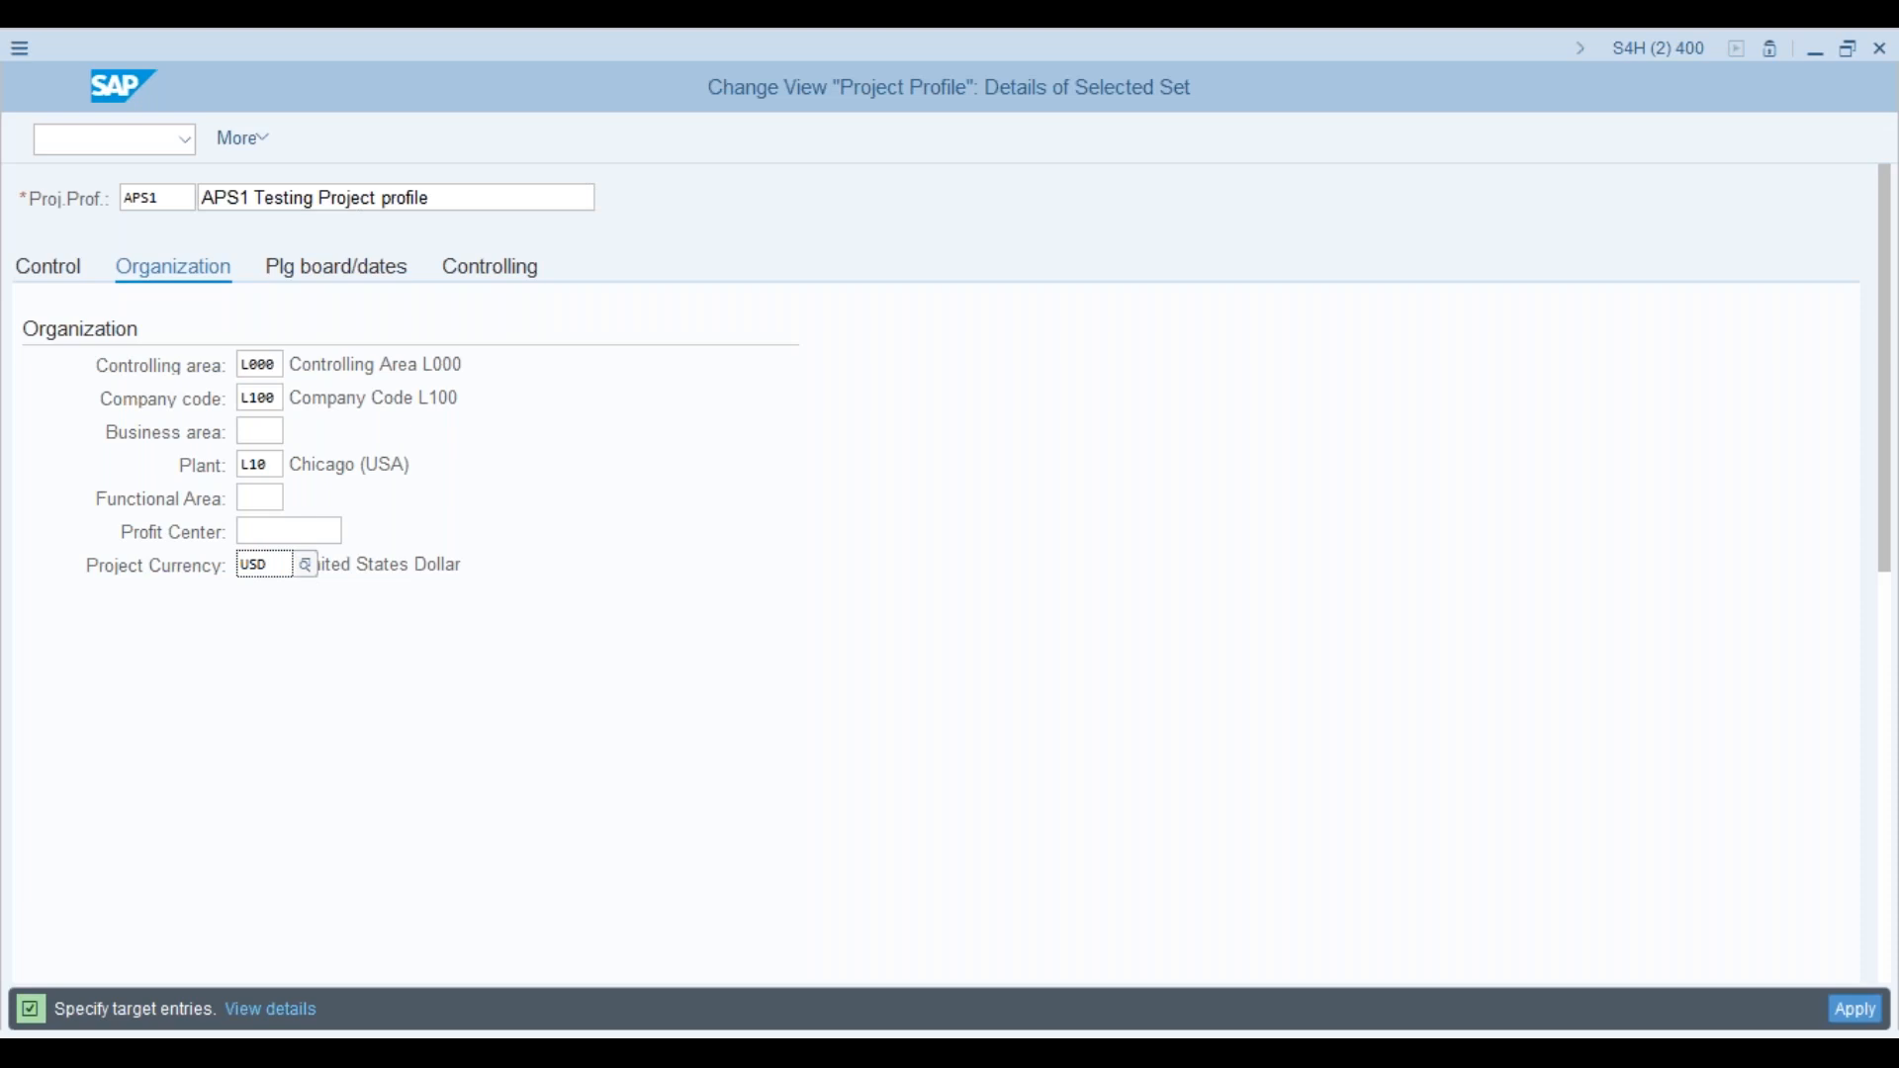
pyautogui.press('BackSpace')
pyautogui.press('BackSpace')
pyautogui.press('BackSpace')
pyautogui.press('Return')
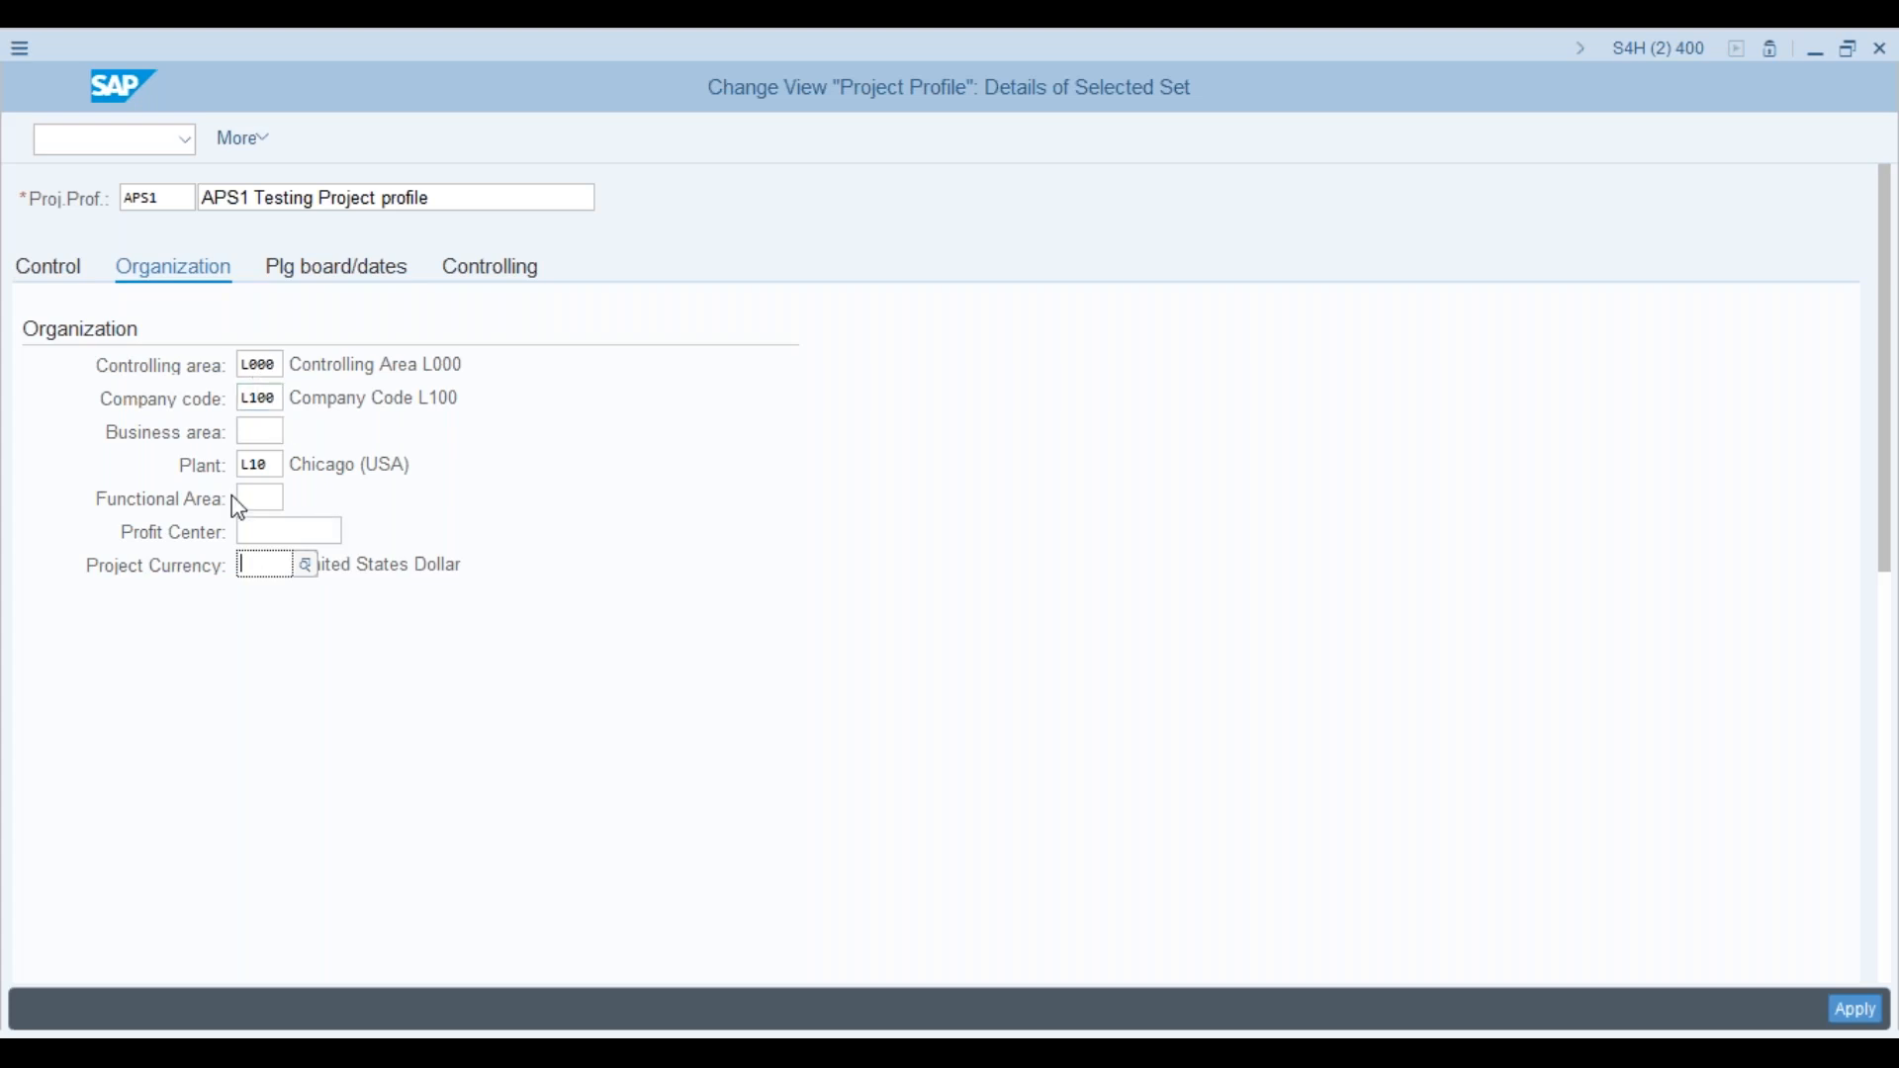
# Step: Apply and save the new APS1 profile under a customizing request, then reopen its details
pyautogui.click(1859, 1015)
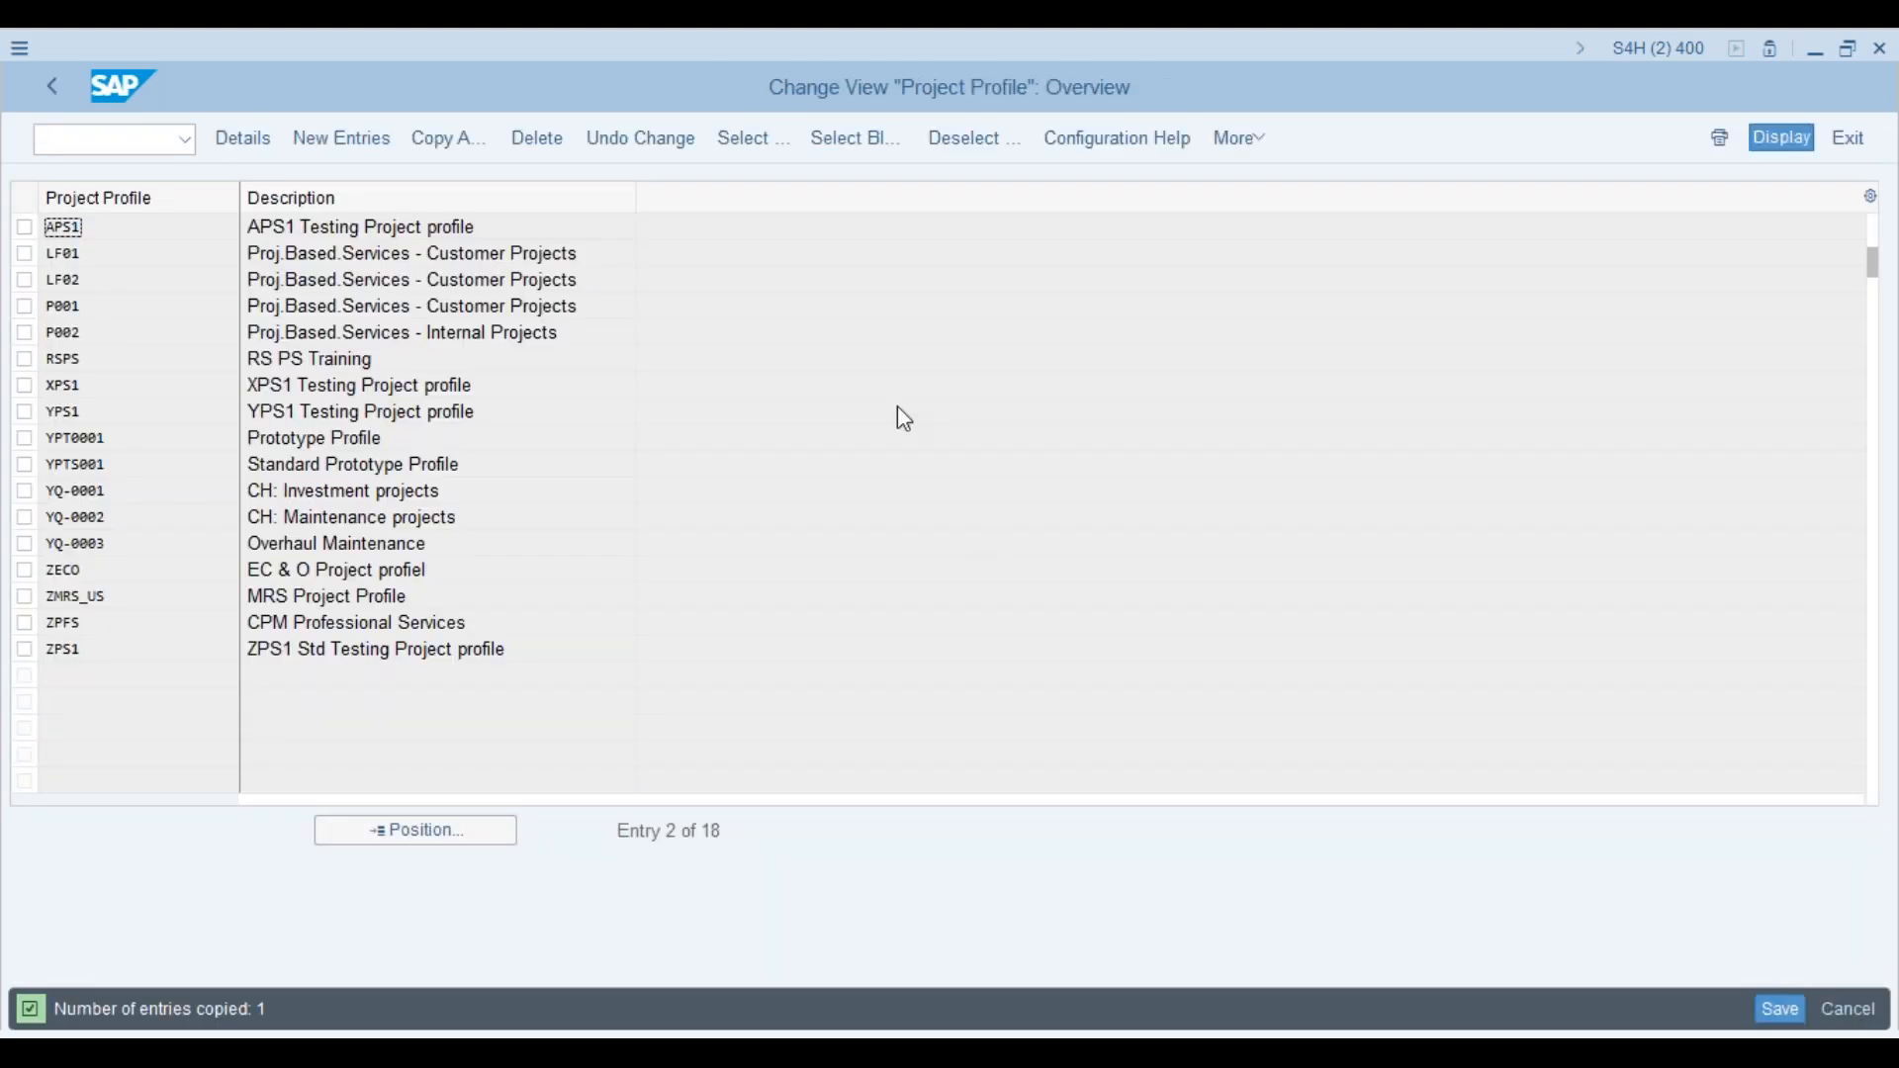
pyautogui.click(1787, 1001)
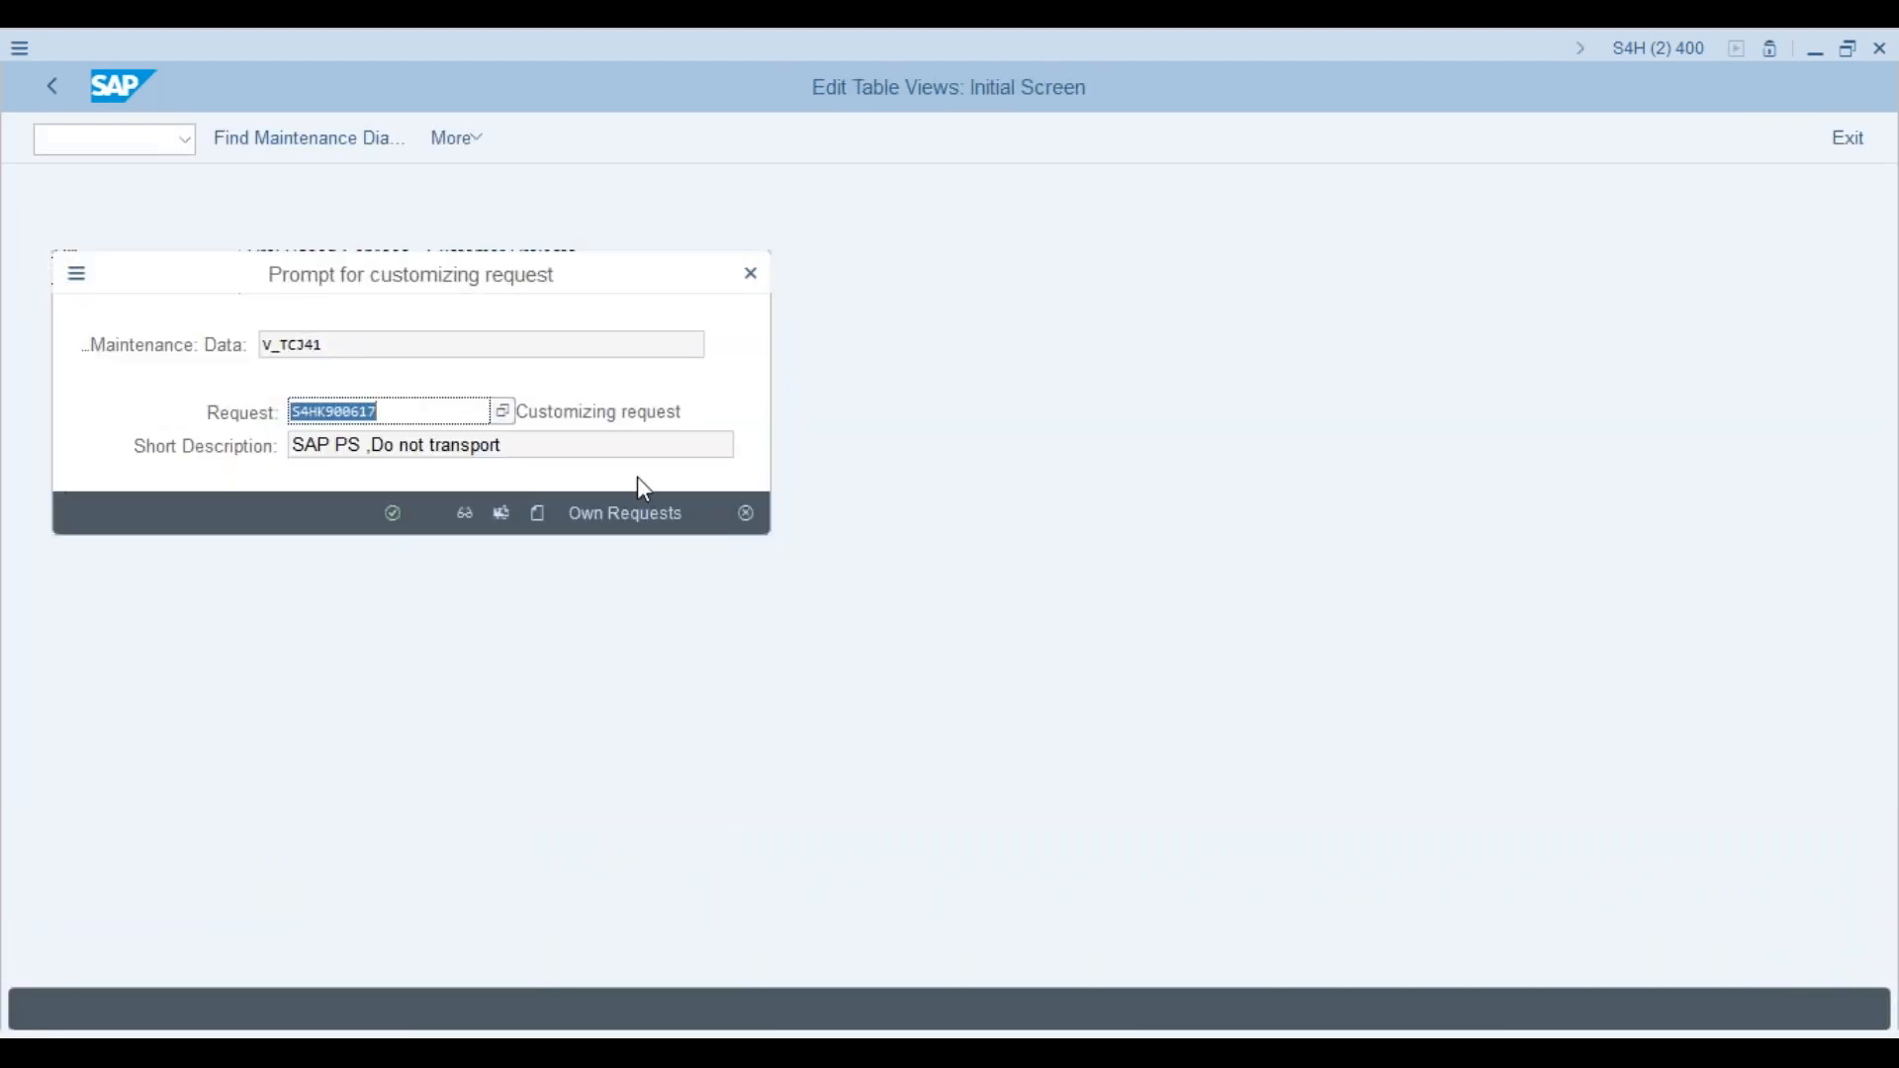
pyautogui.click(392, 513)
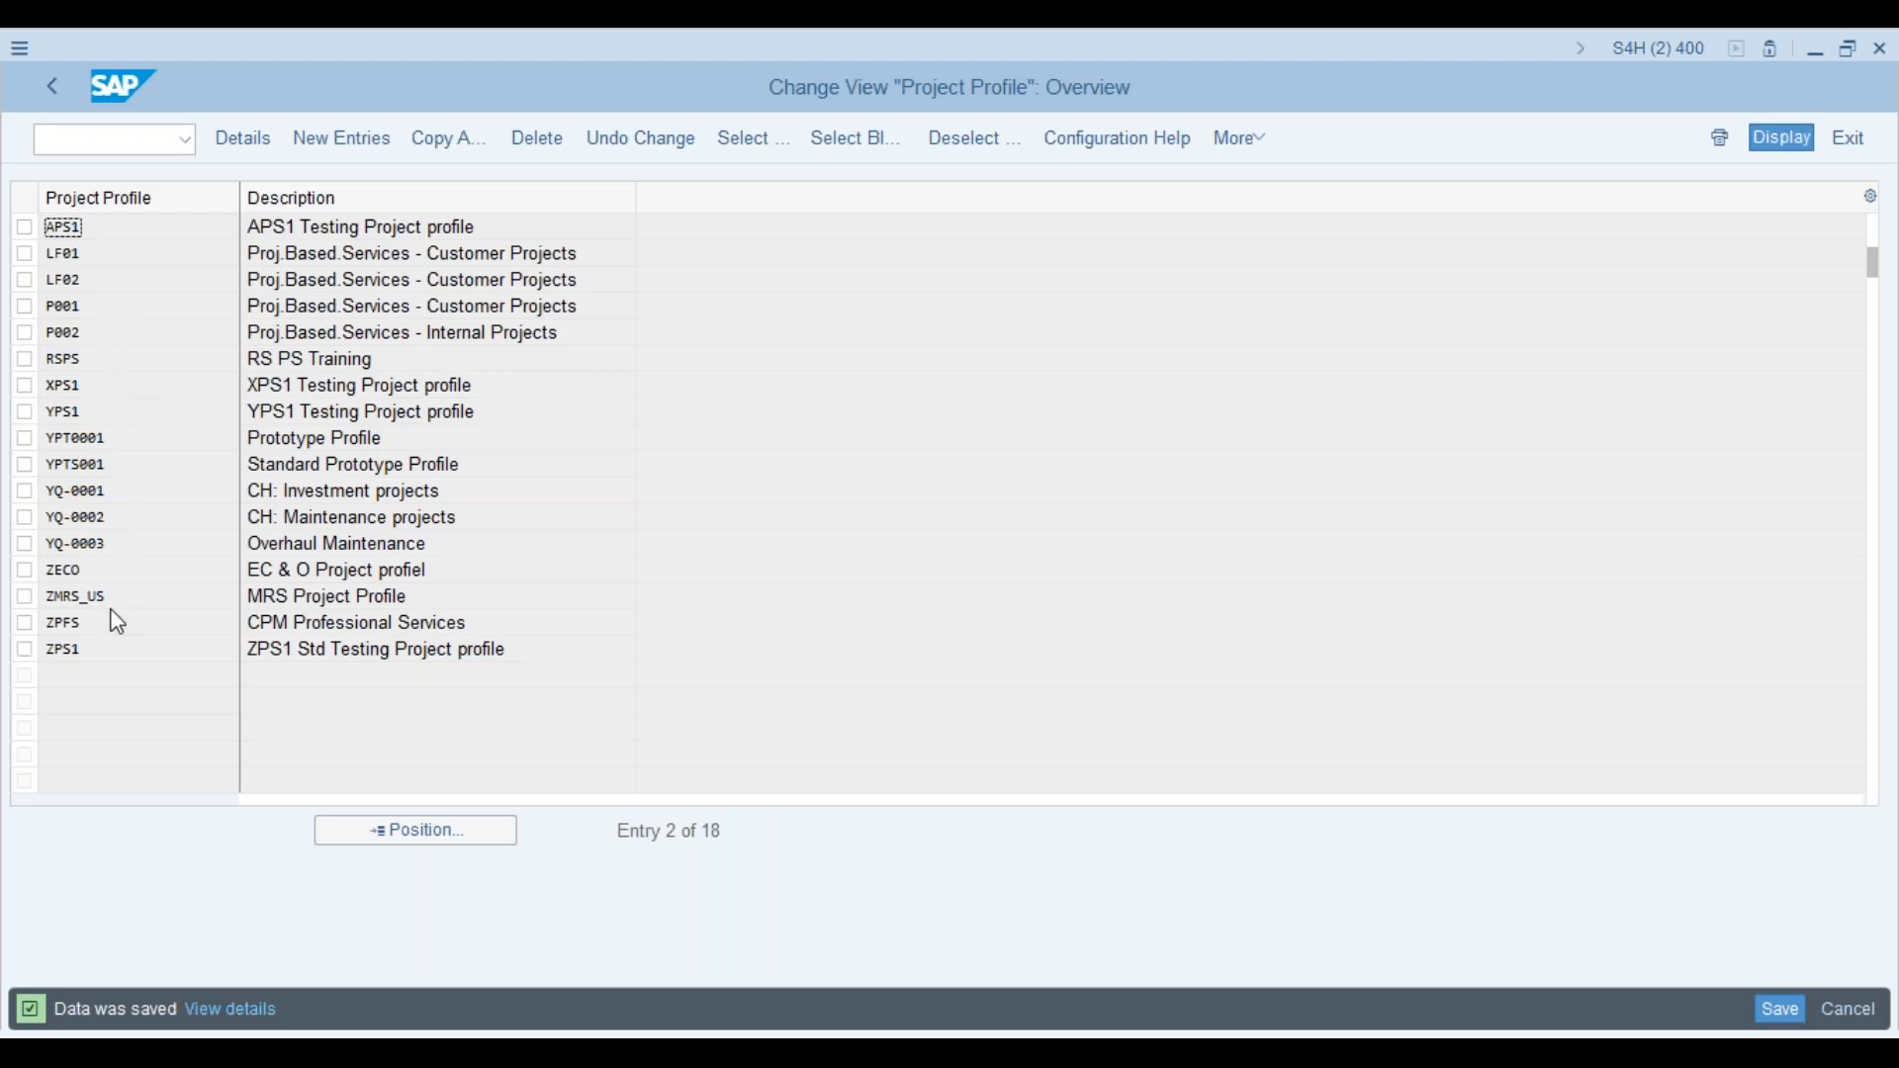
pyautogui.doubleClick(113, 227)
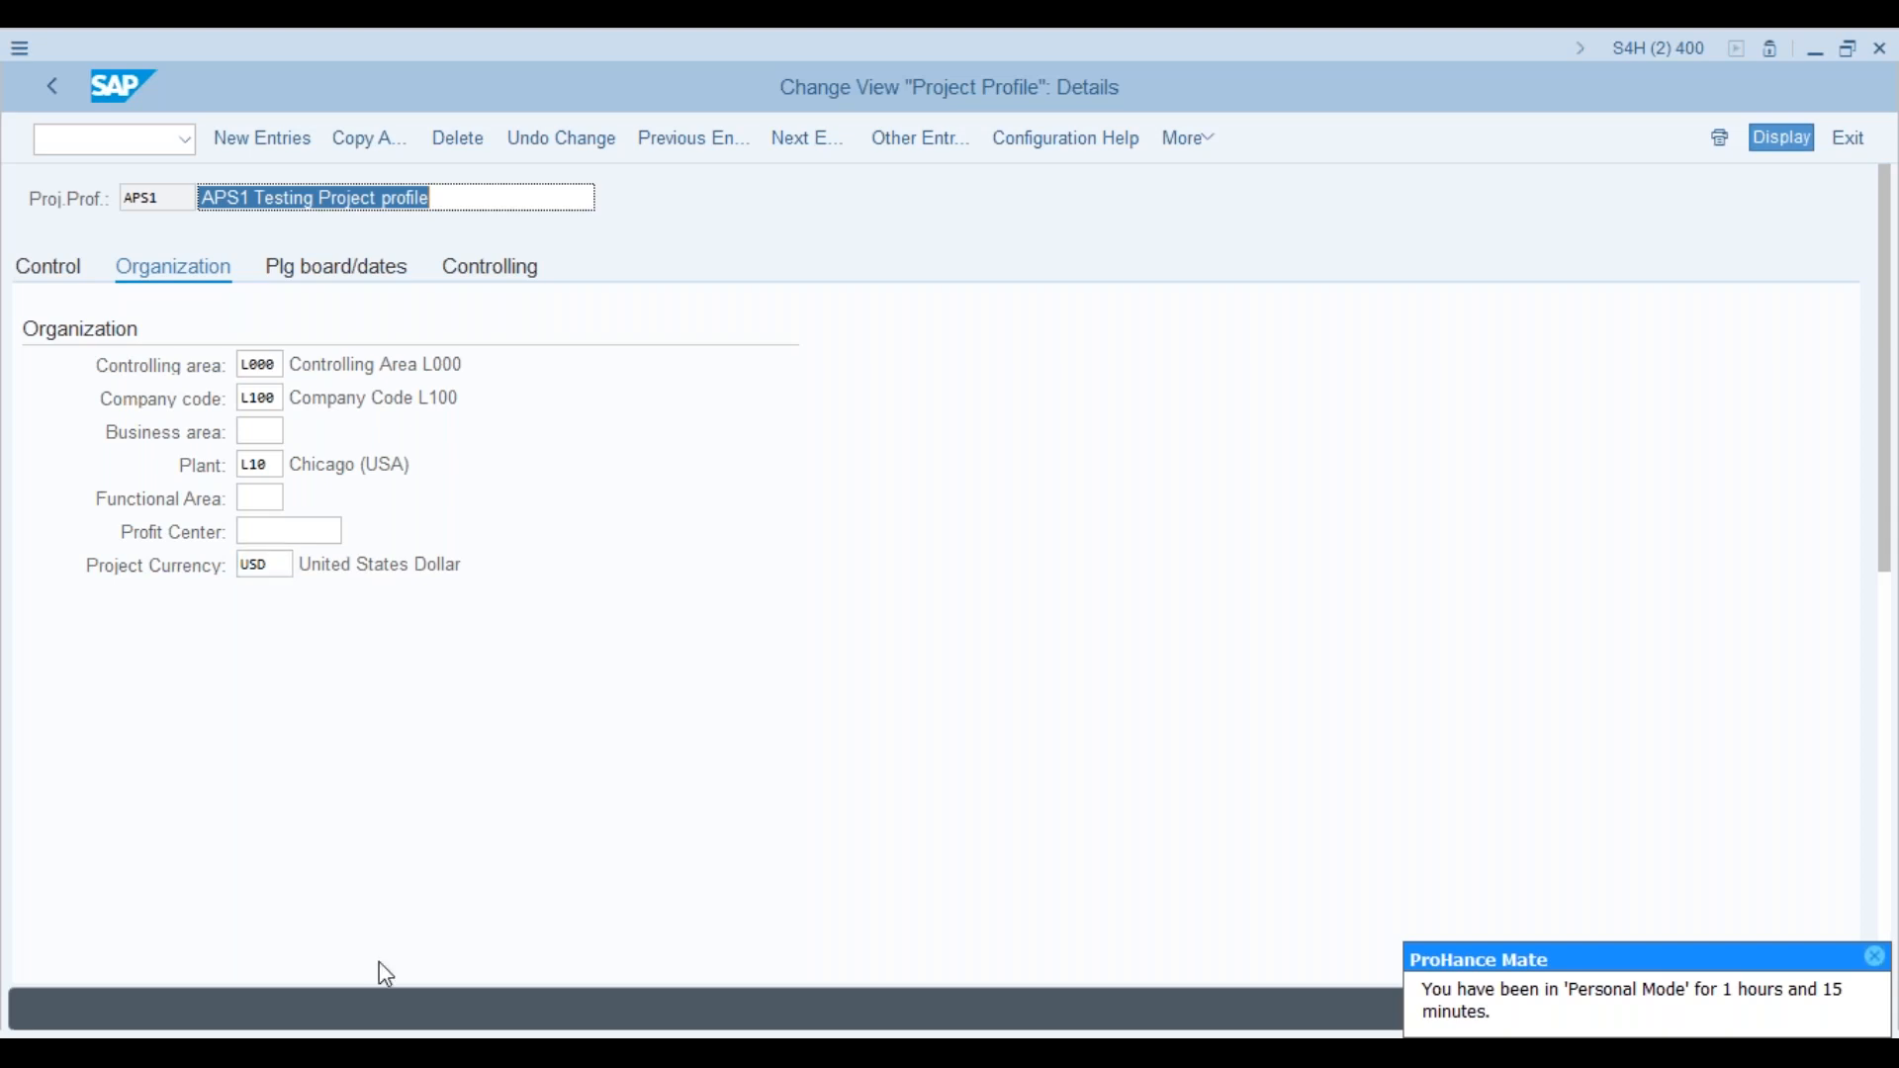
# Step: Switch to Project Builder and select Project Definition AMP in the structure
pyautogui.moveTo(511, 1001)
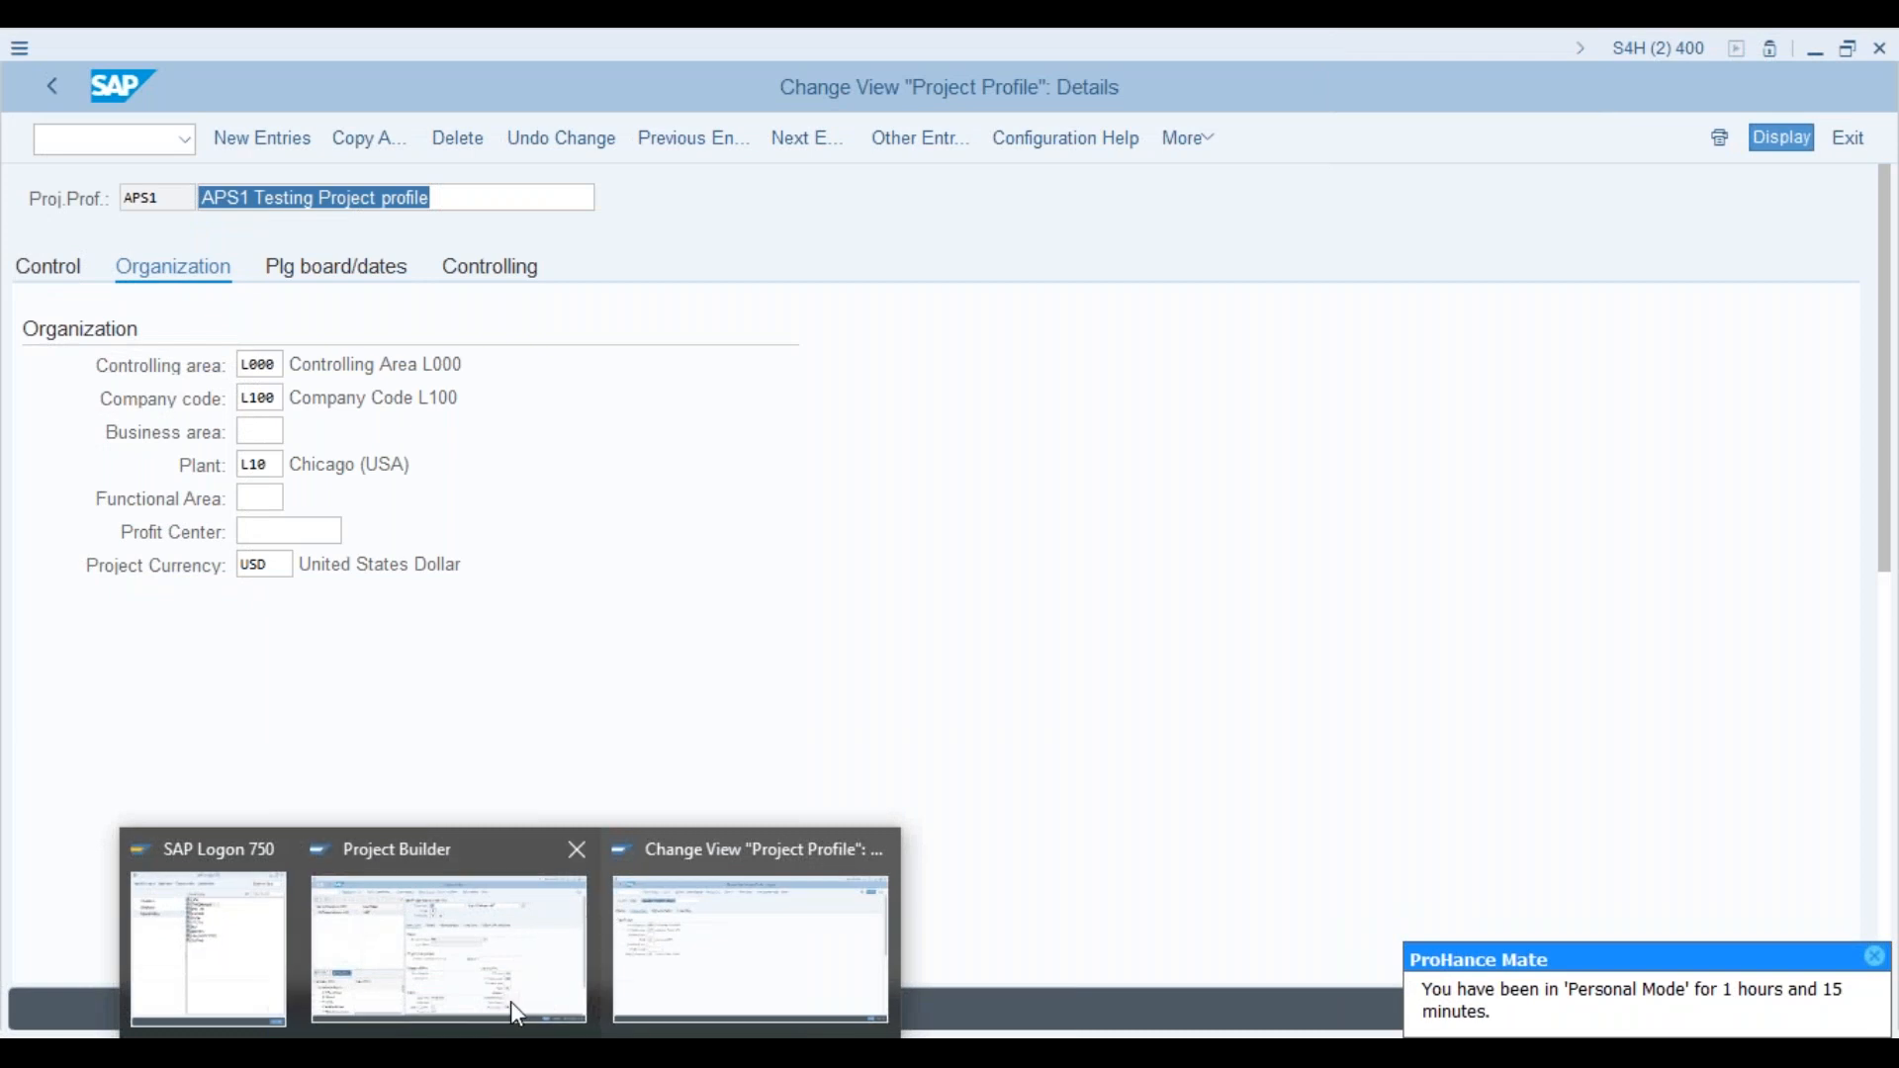
pyautogui.click(513, 1007)
pyautogui.click(220, 292)
# Step: Create WBS element AMP-0001 under Project Definition AMP
pyautogui.rightClick(219, 292)
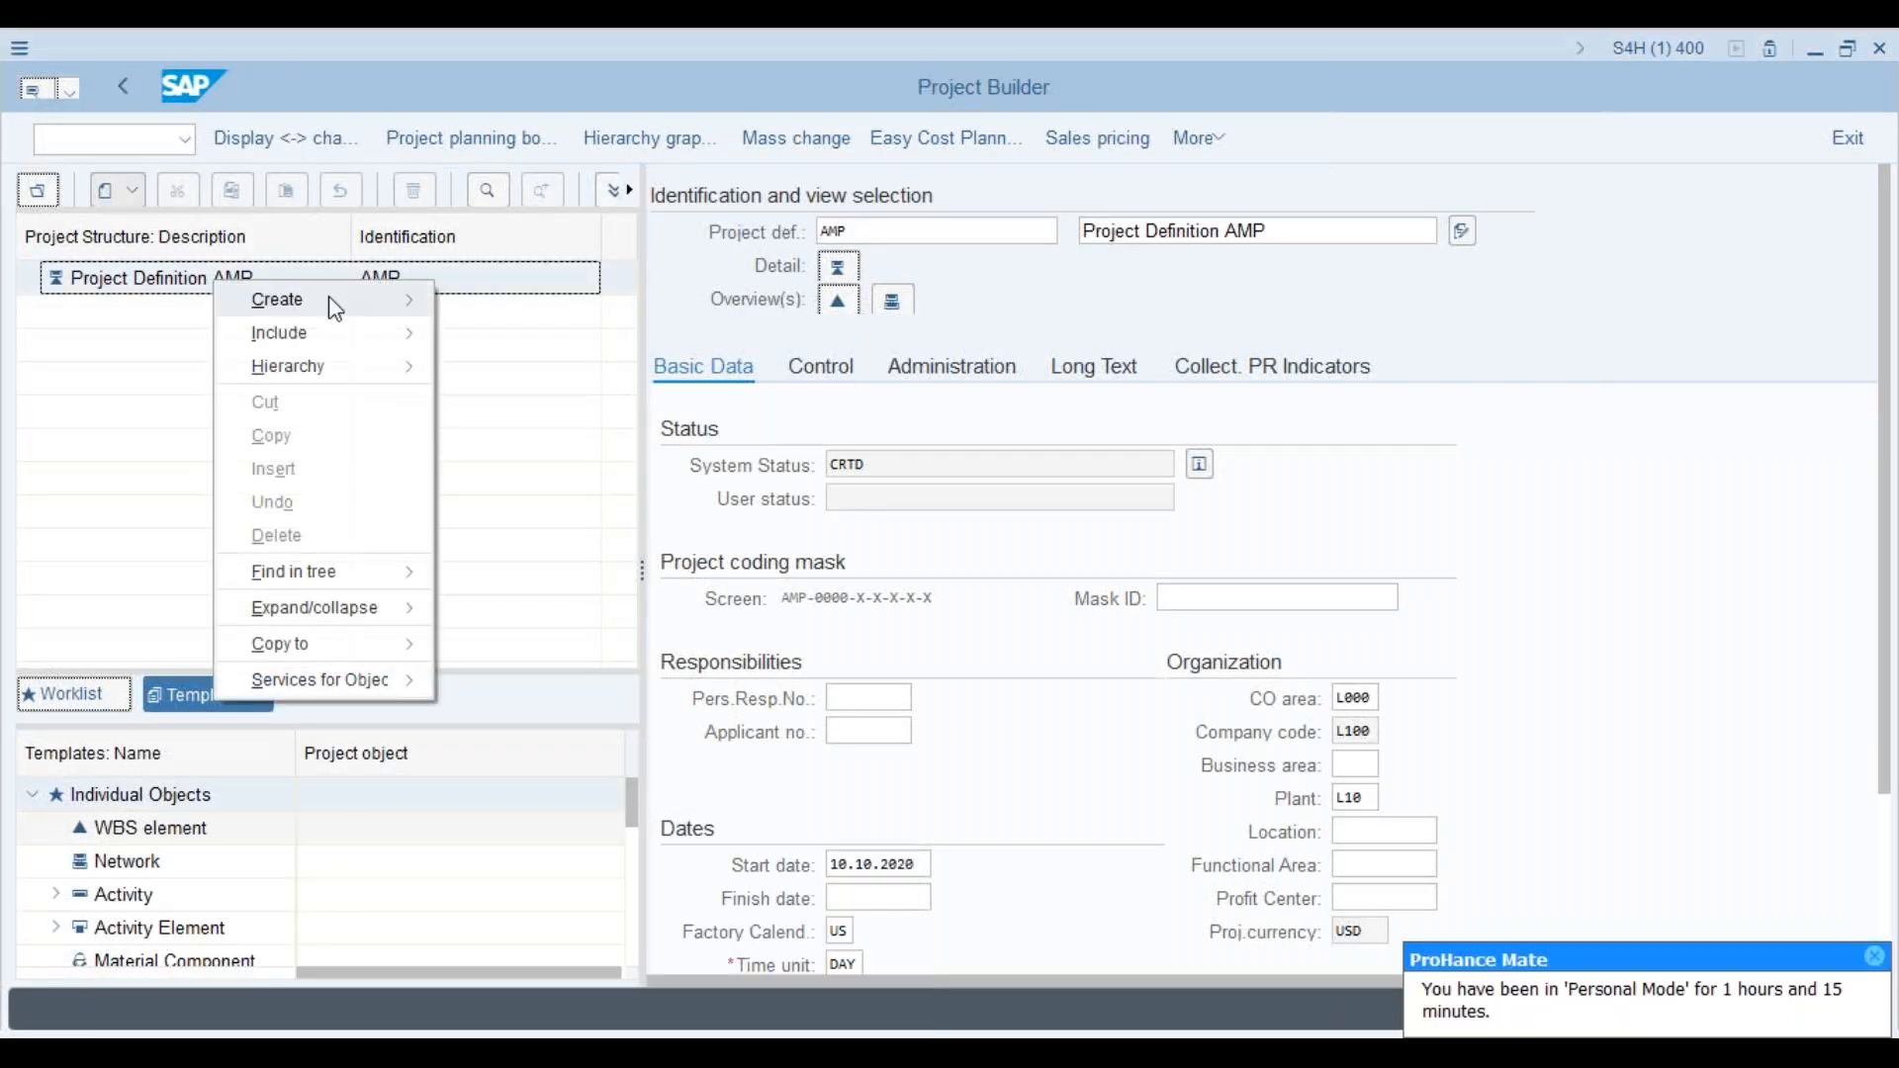
pyautogui.moveTo(331, 301)
pyautogui.click(505, 300)
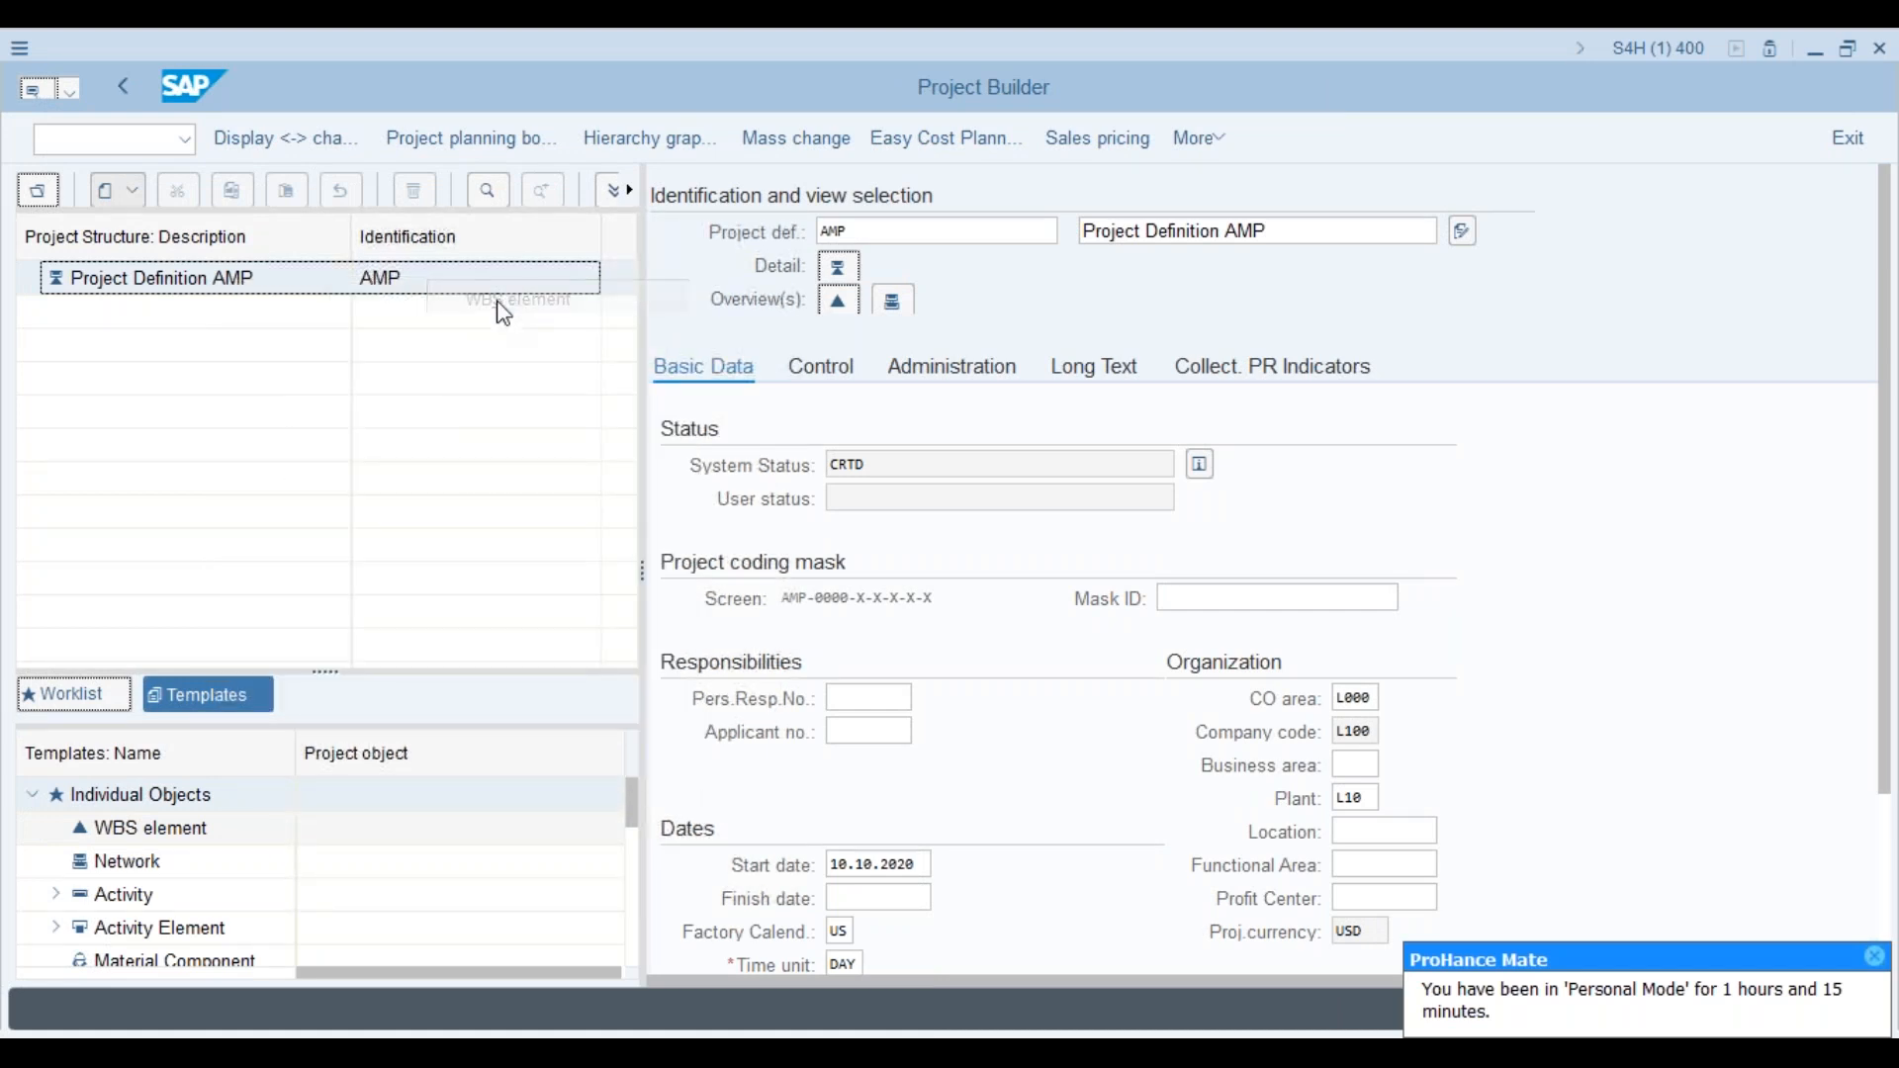
pyautogui.click(997, 448)
pyautogui.press('Return')
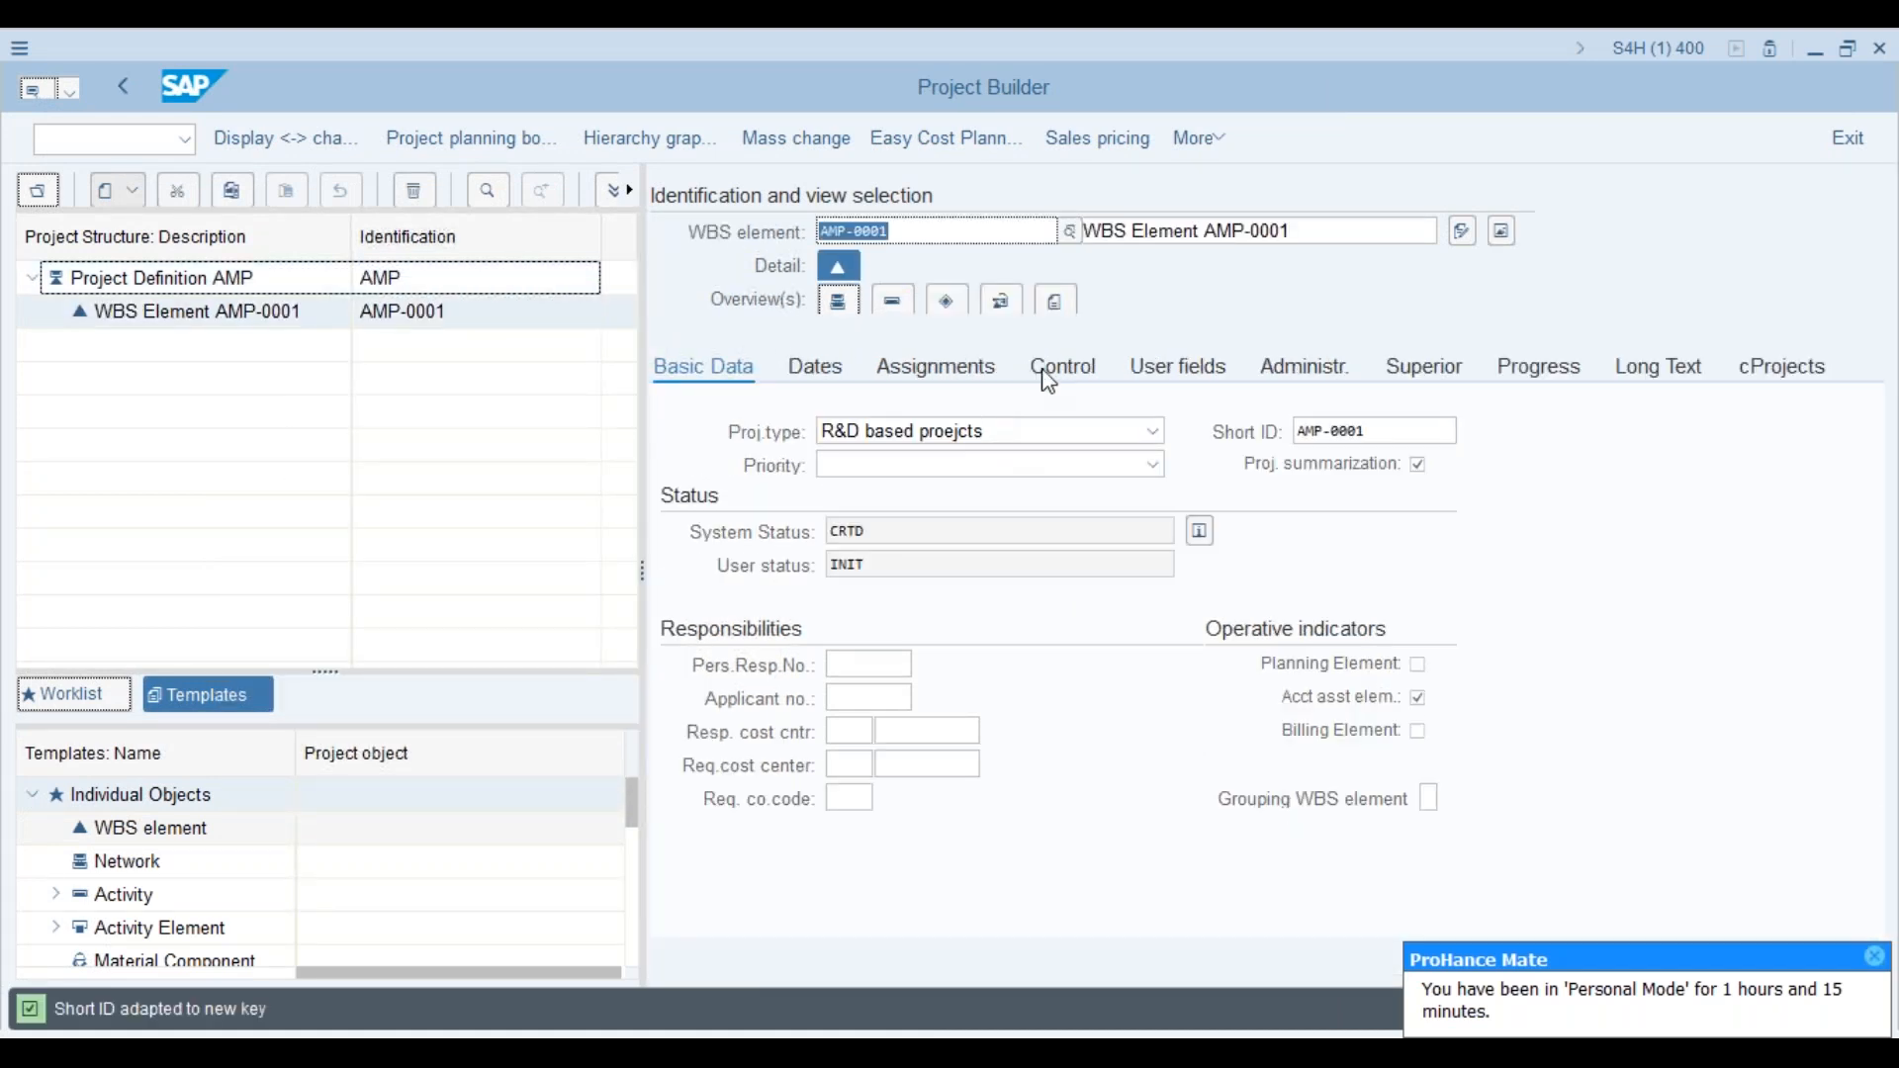
# Step: Review AMP-0001's Control and Assignments settings, then reselect AMP and AMP-0001 in the structure
pyautogui.click(1057, 386)
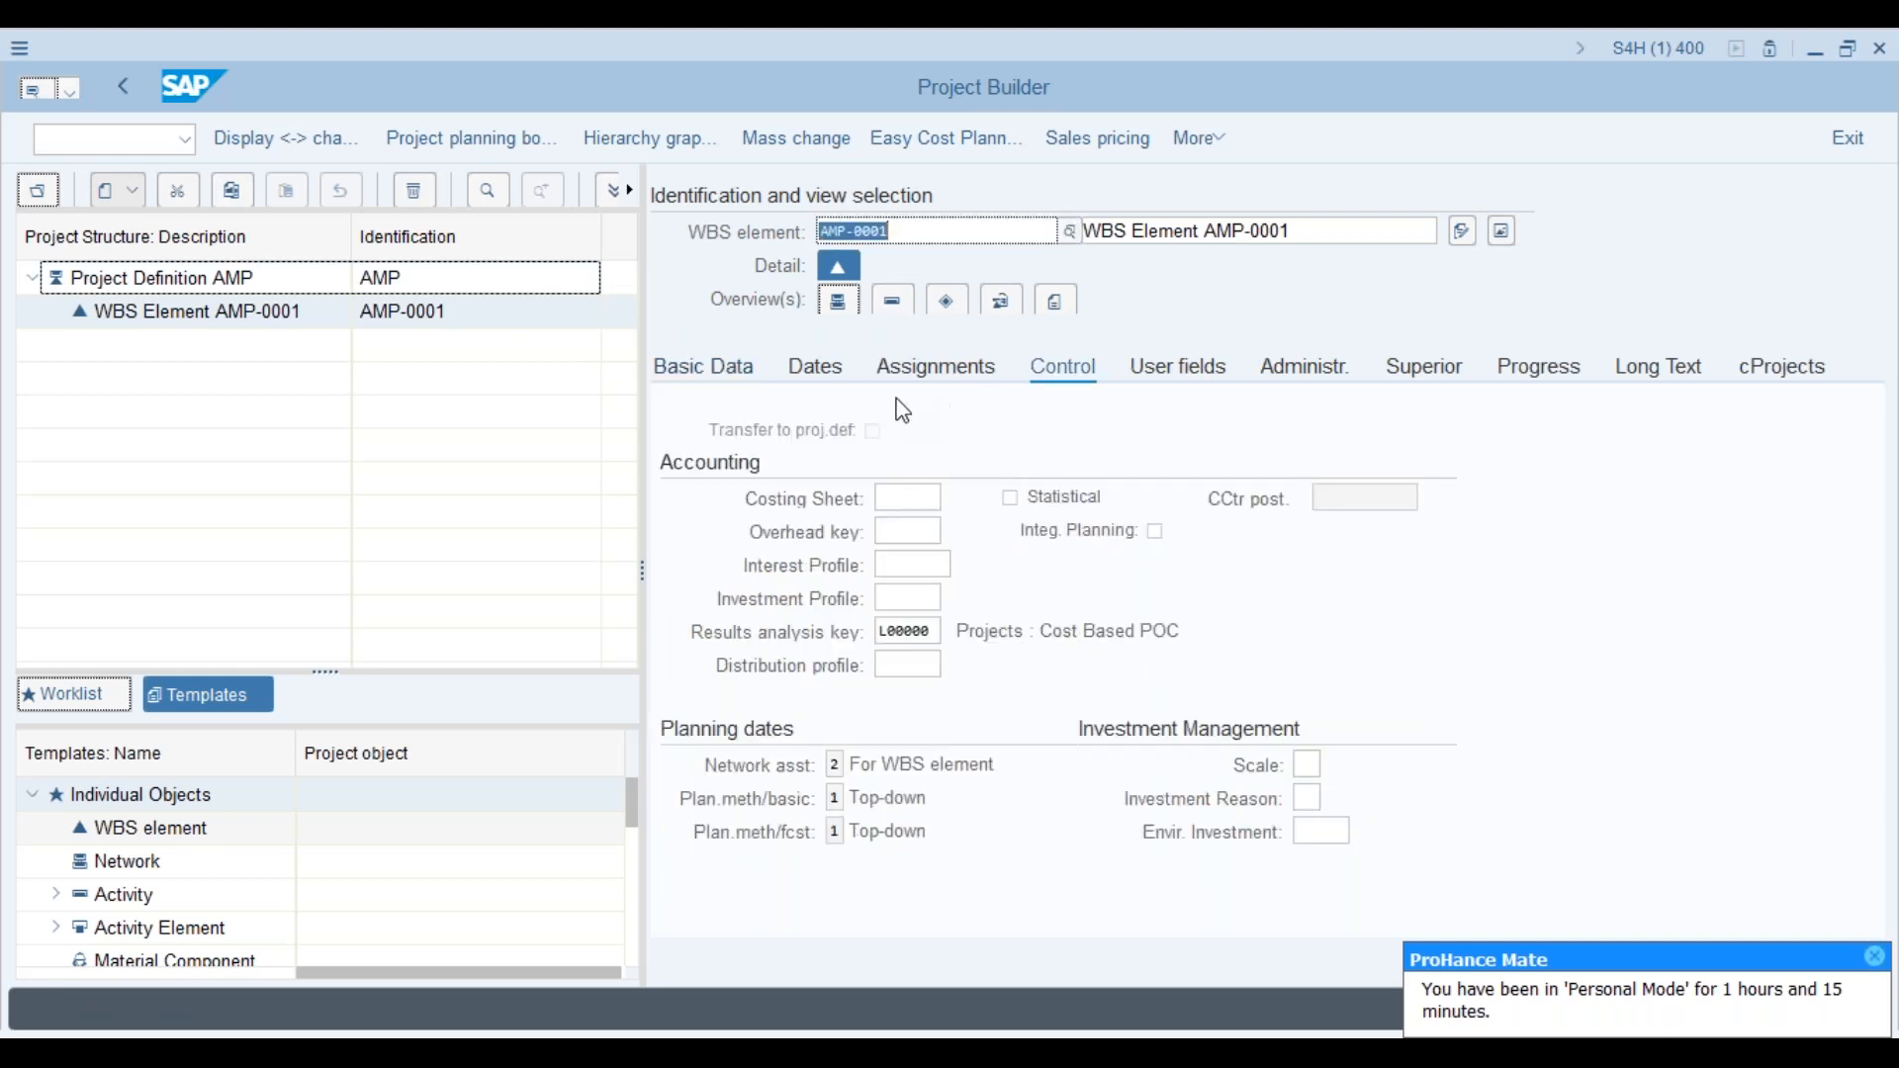
pyautogui.click(948, 374)
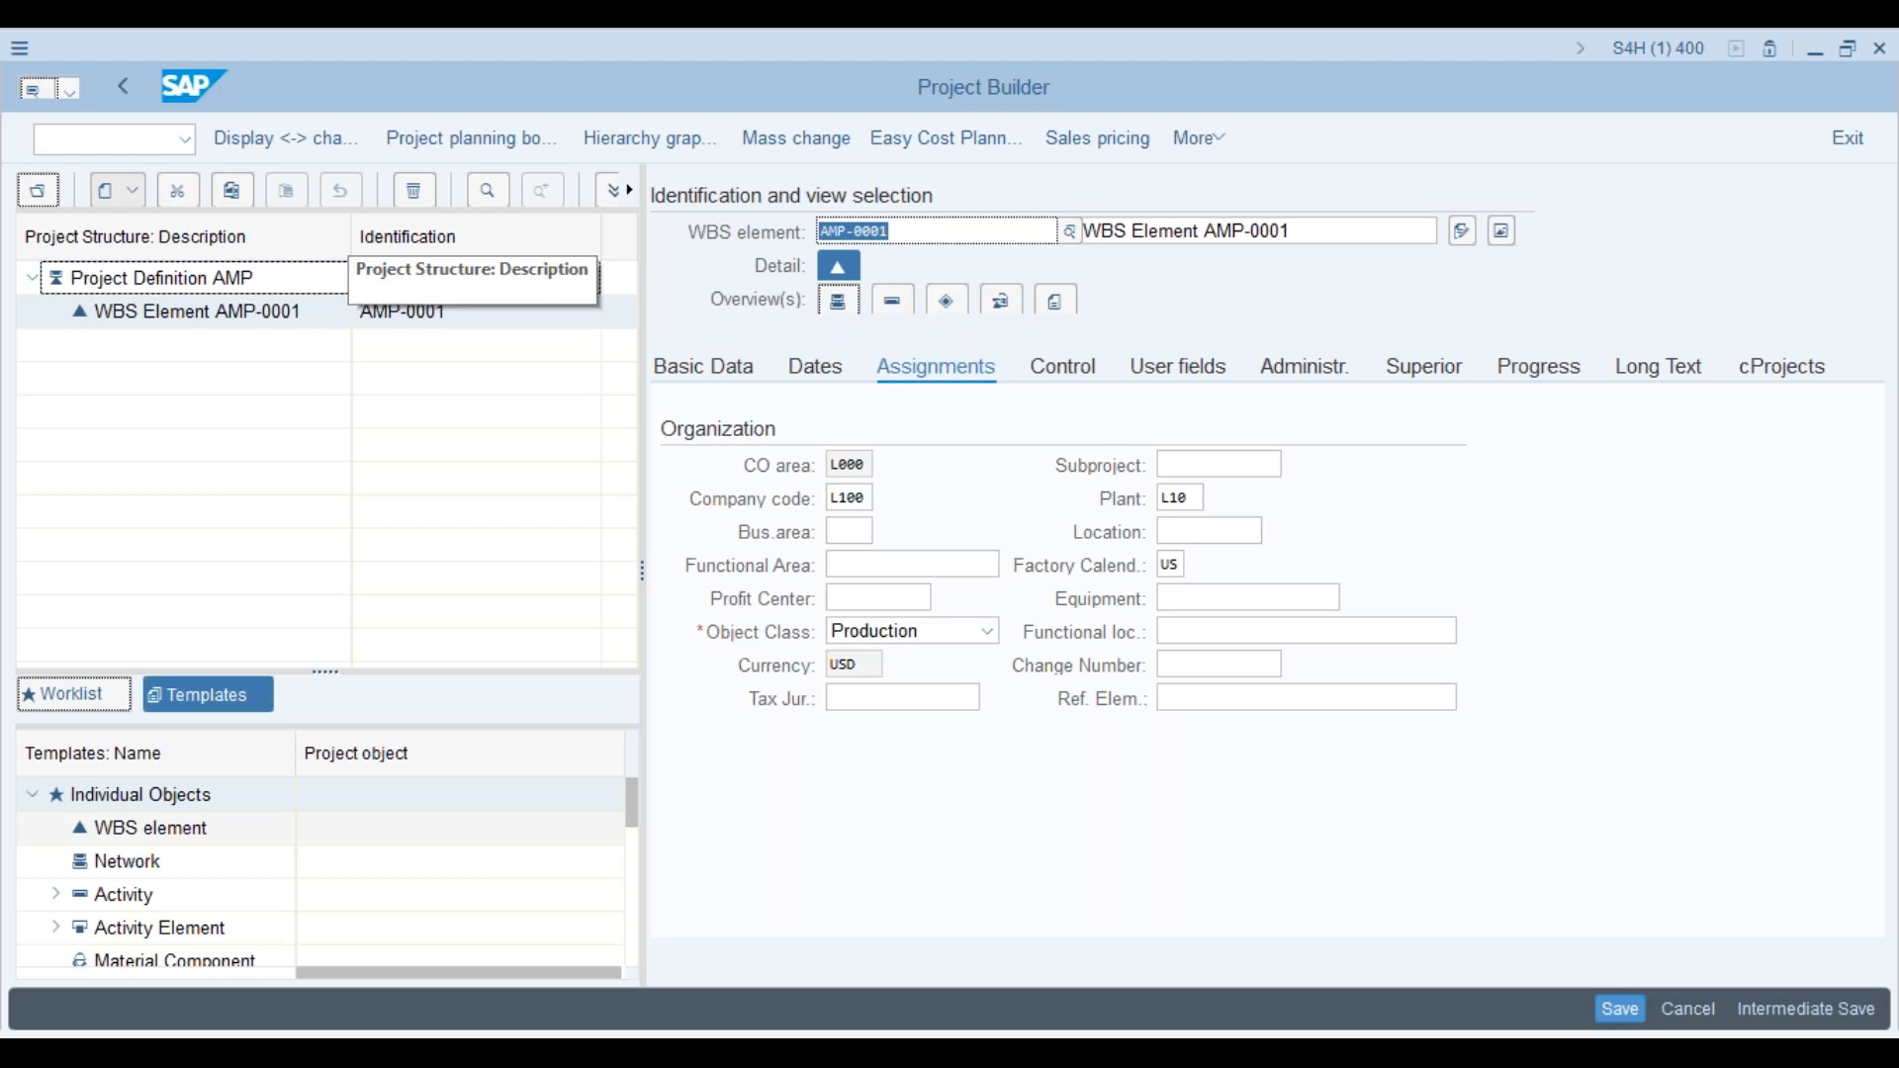
pyautogui.click(225, 285)
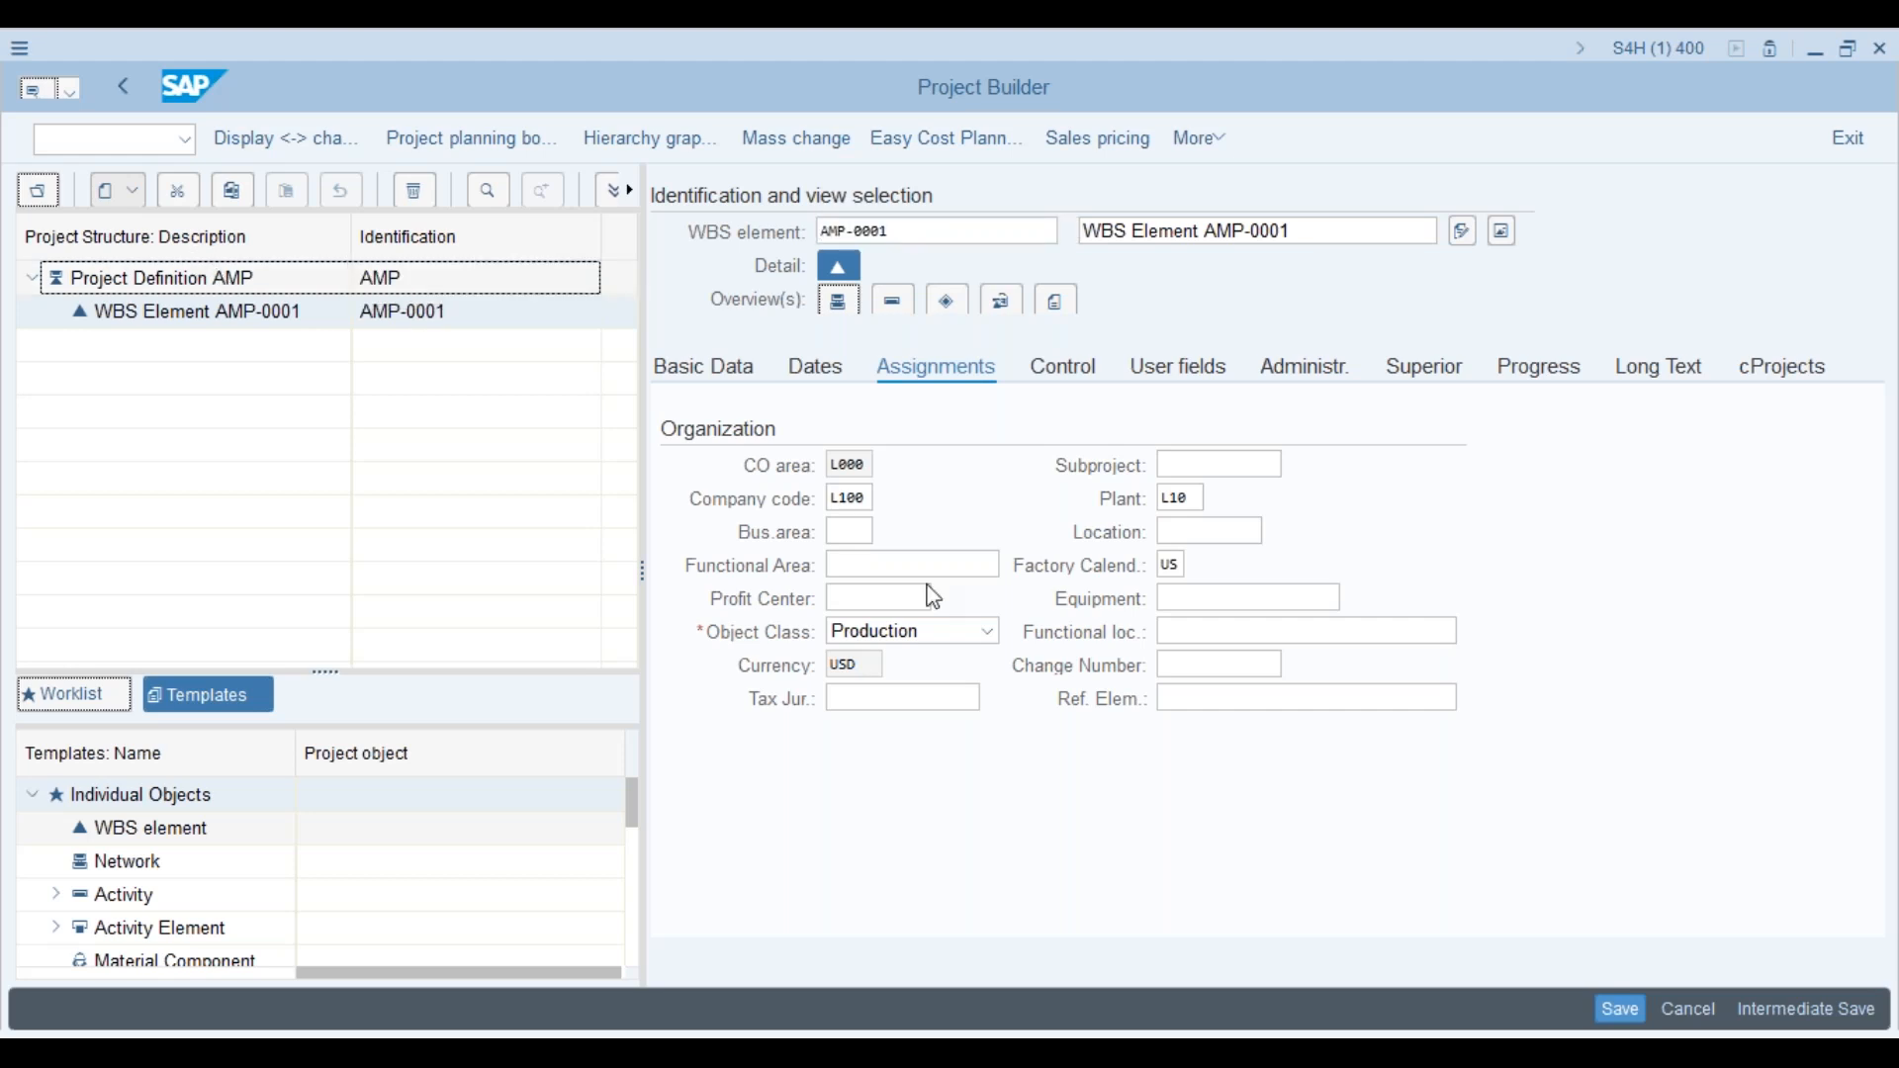
pyautogui.click(261, 288)
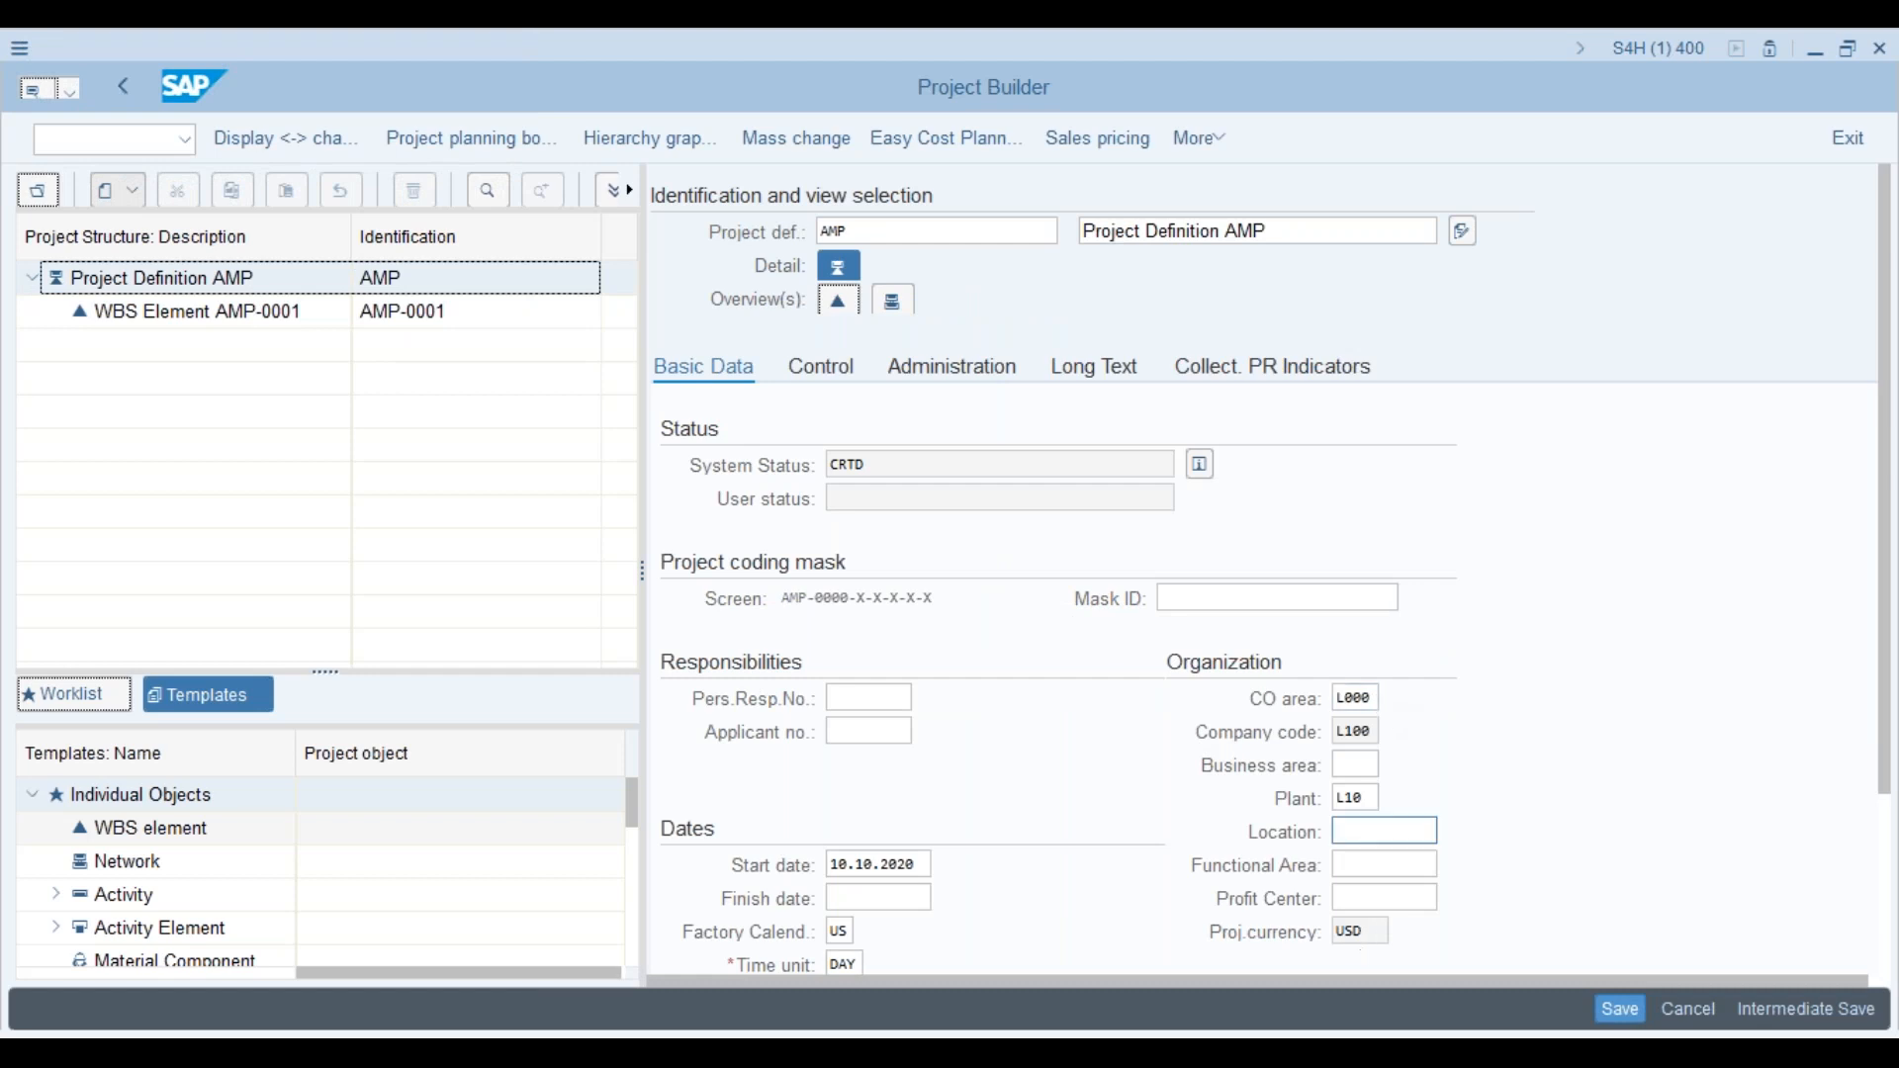
pyautogui.click(274, 315)
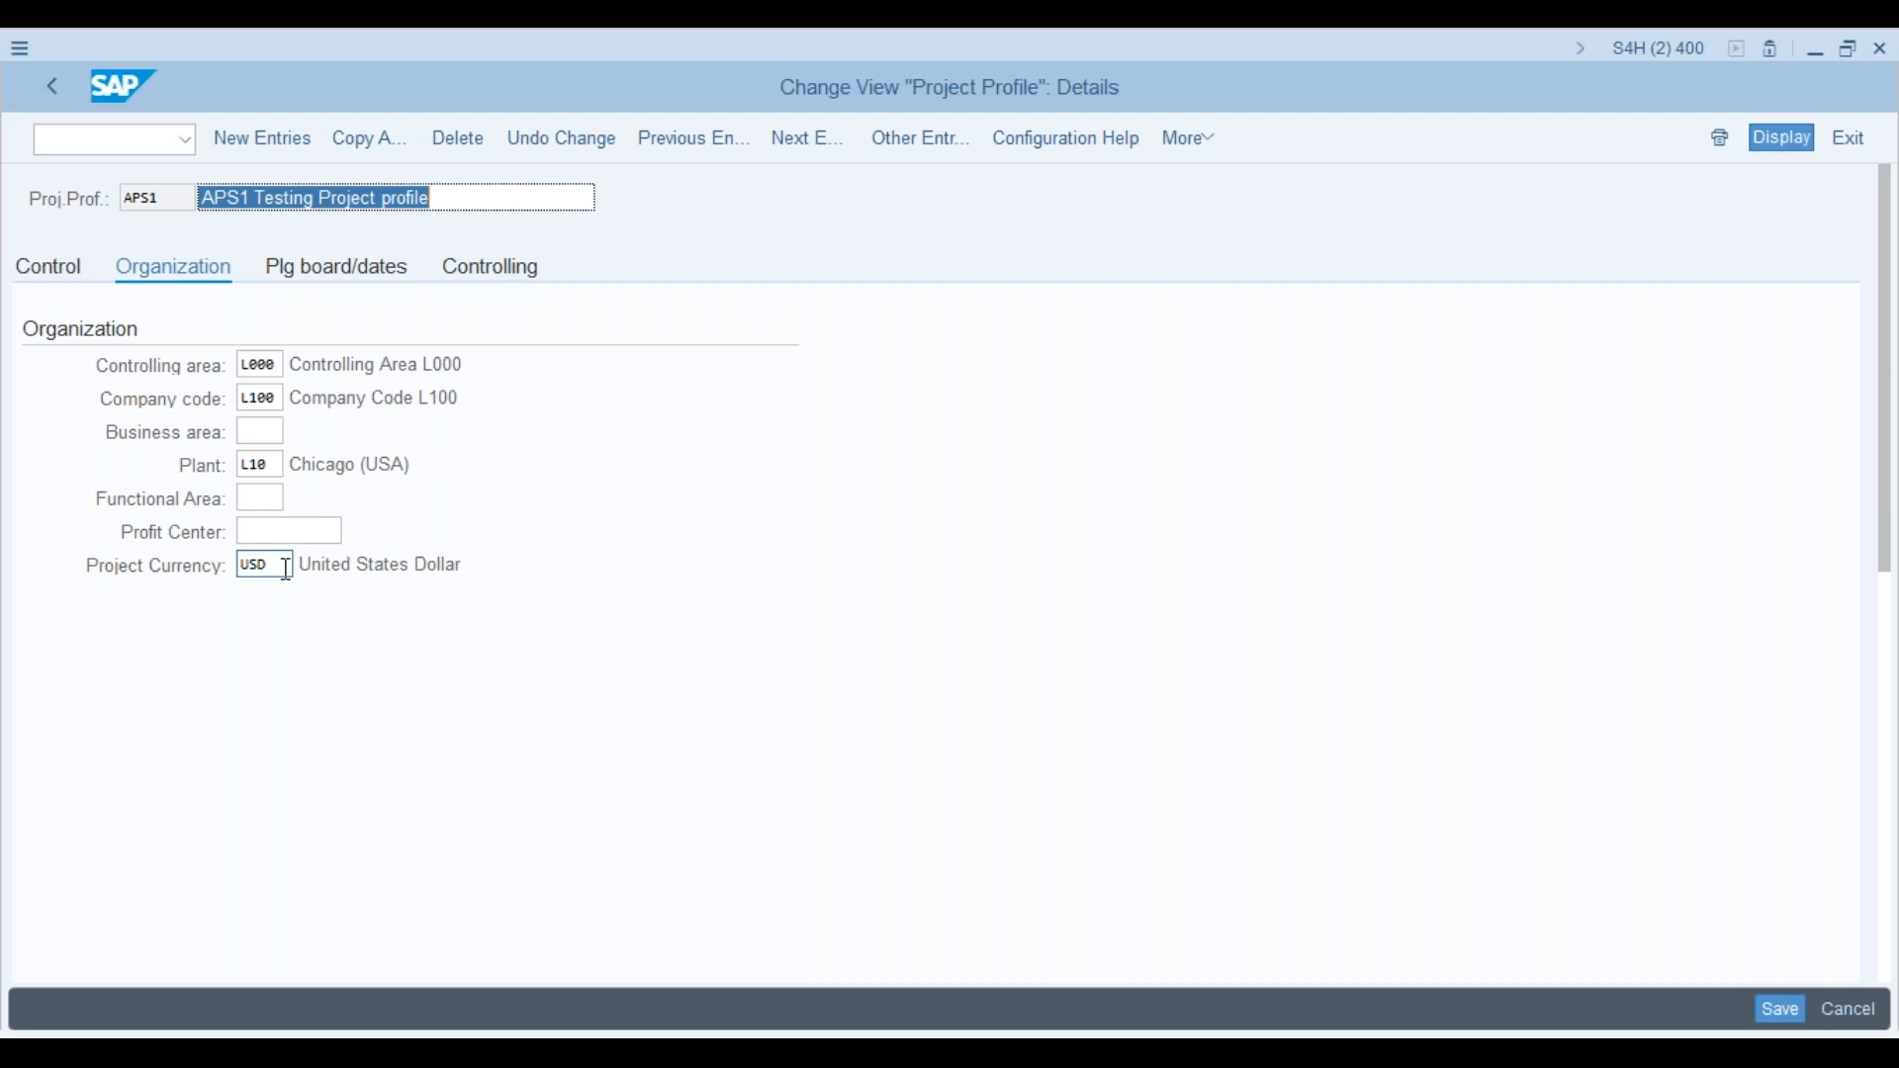
pyautogui.click(178, 198)
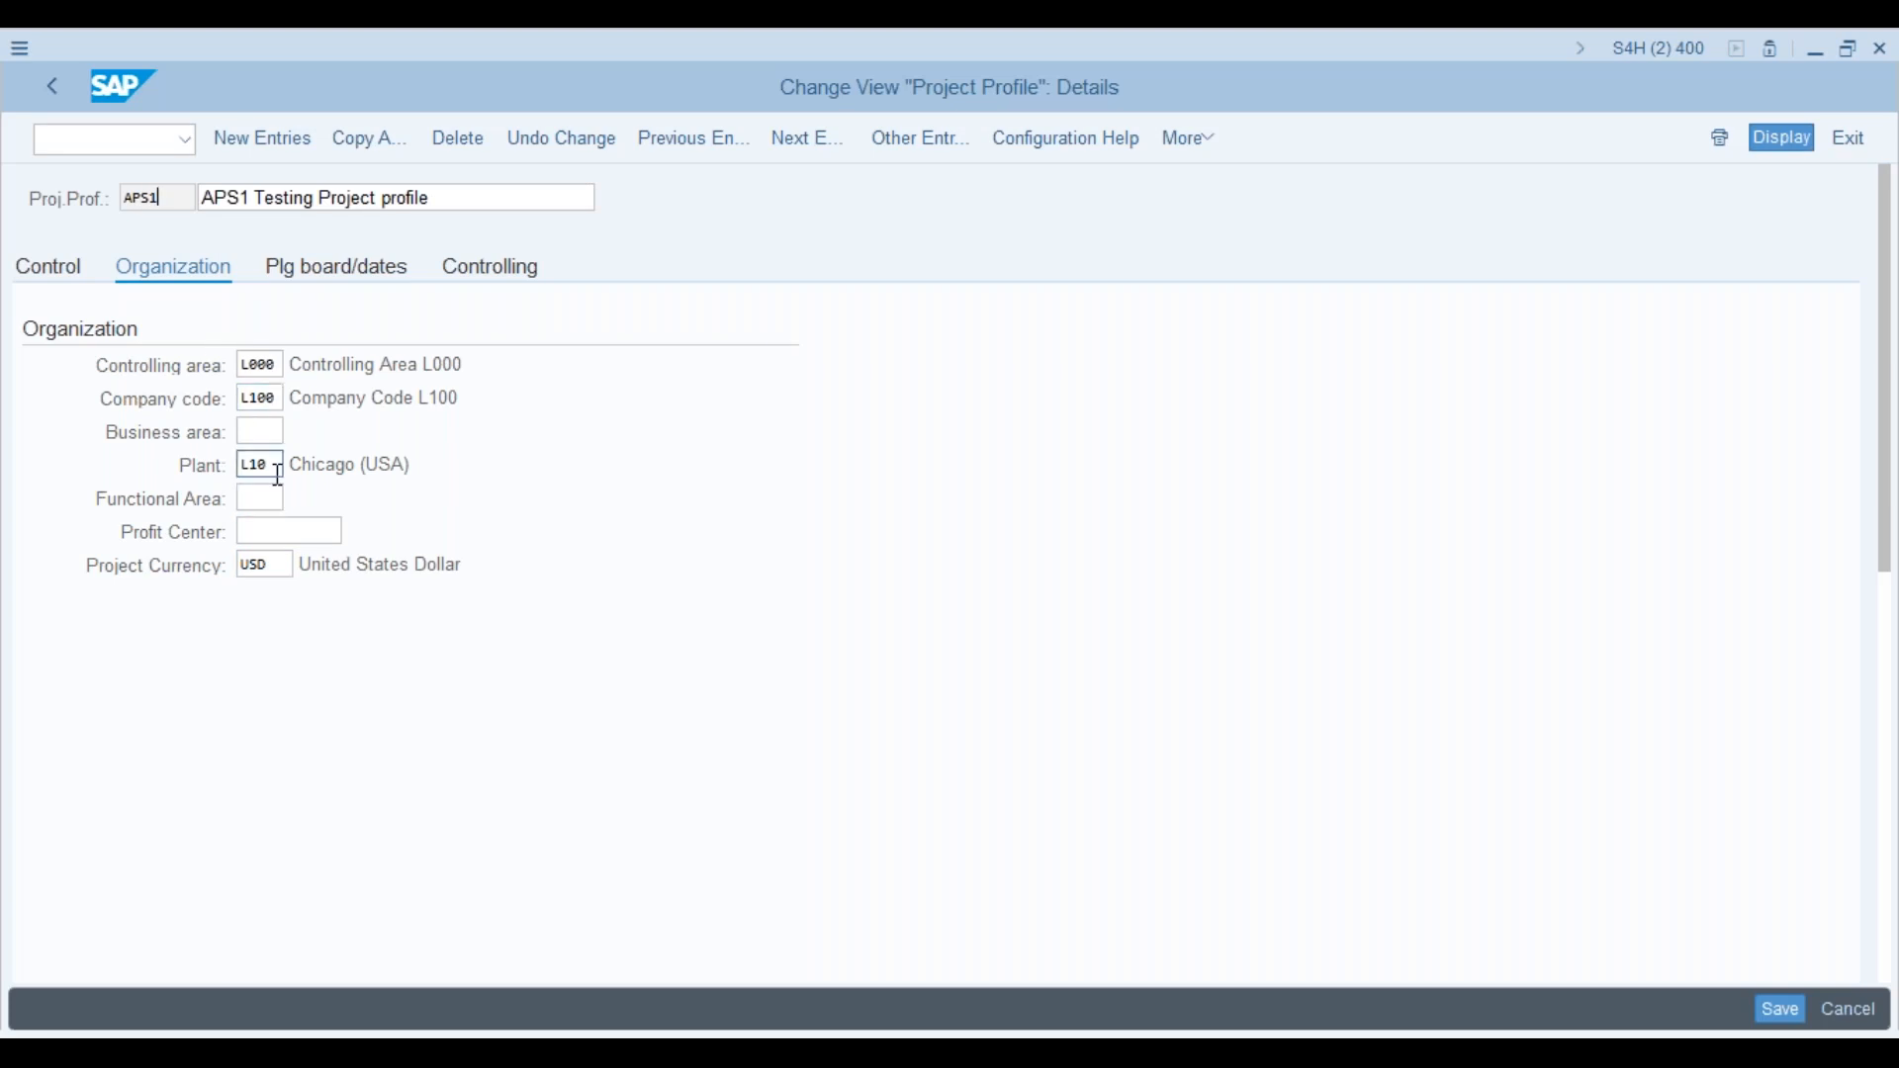
pyautogui.click(289, 537)
# Step: Keep project type RD on APS1, save the profile, and return to the profile overview
pyautogui.click(74, 285)
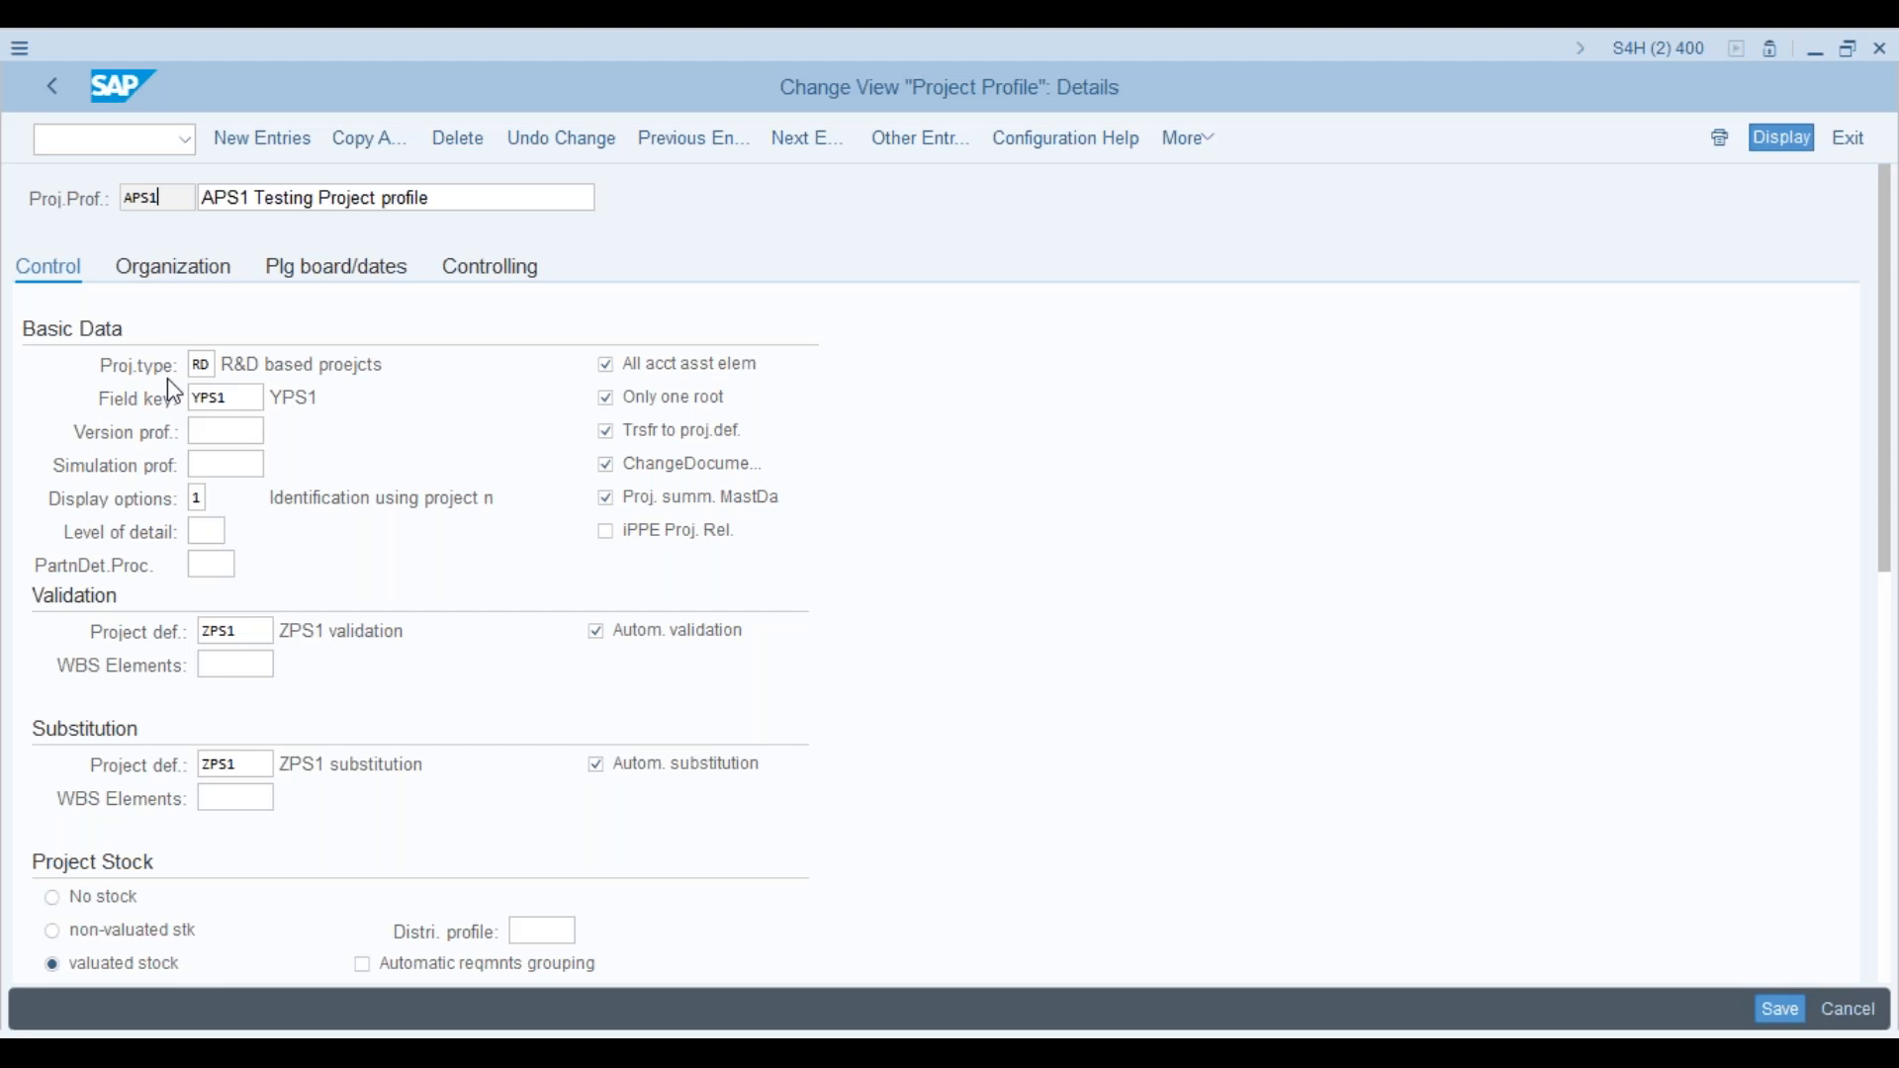
pyautogui.click(208, 365)
pyautogui.click(217, 365)
pyautogui.click(235, 377)
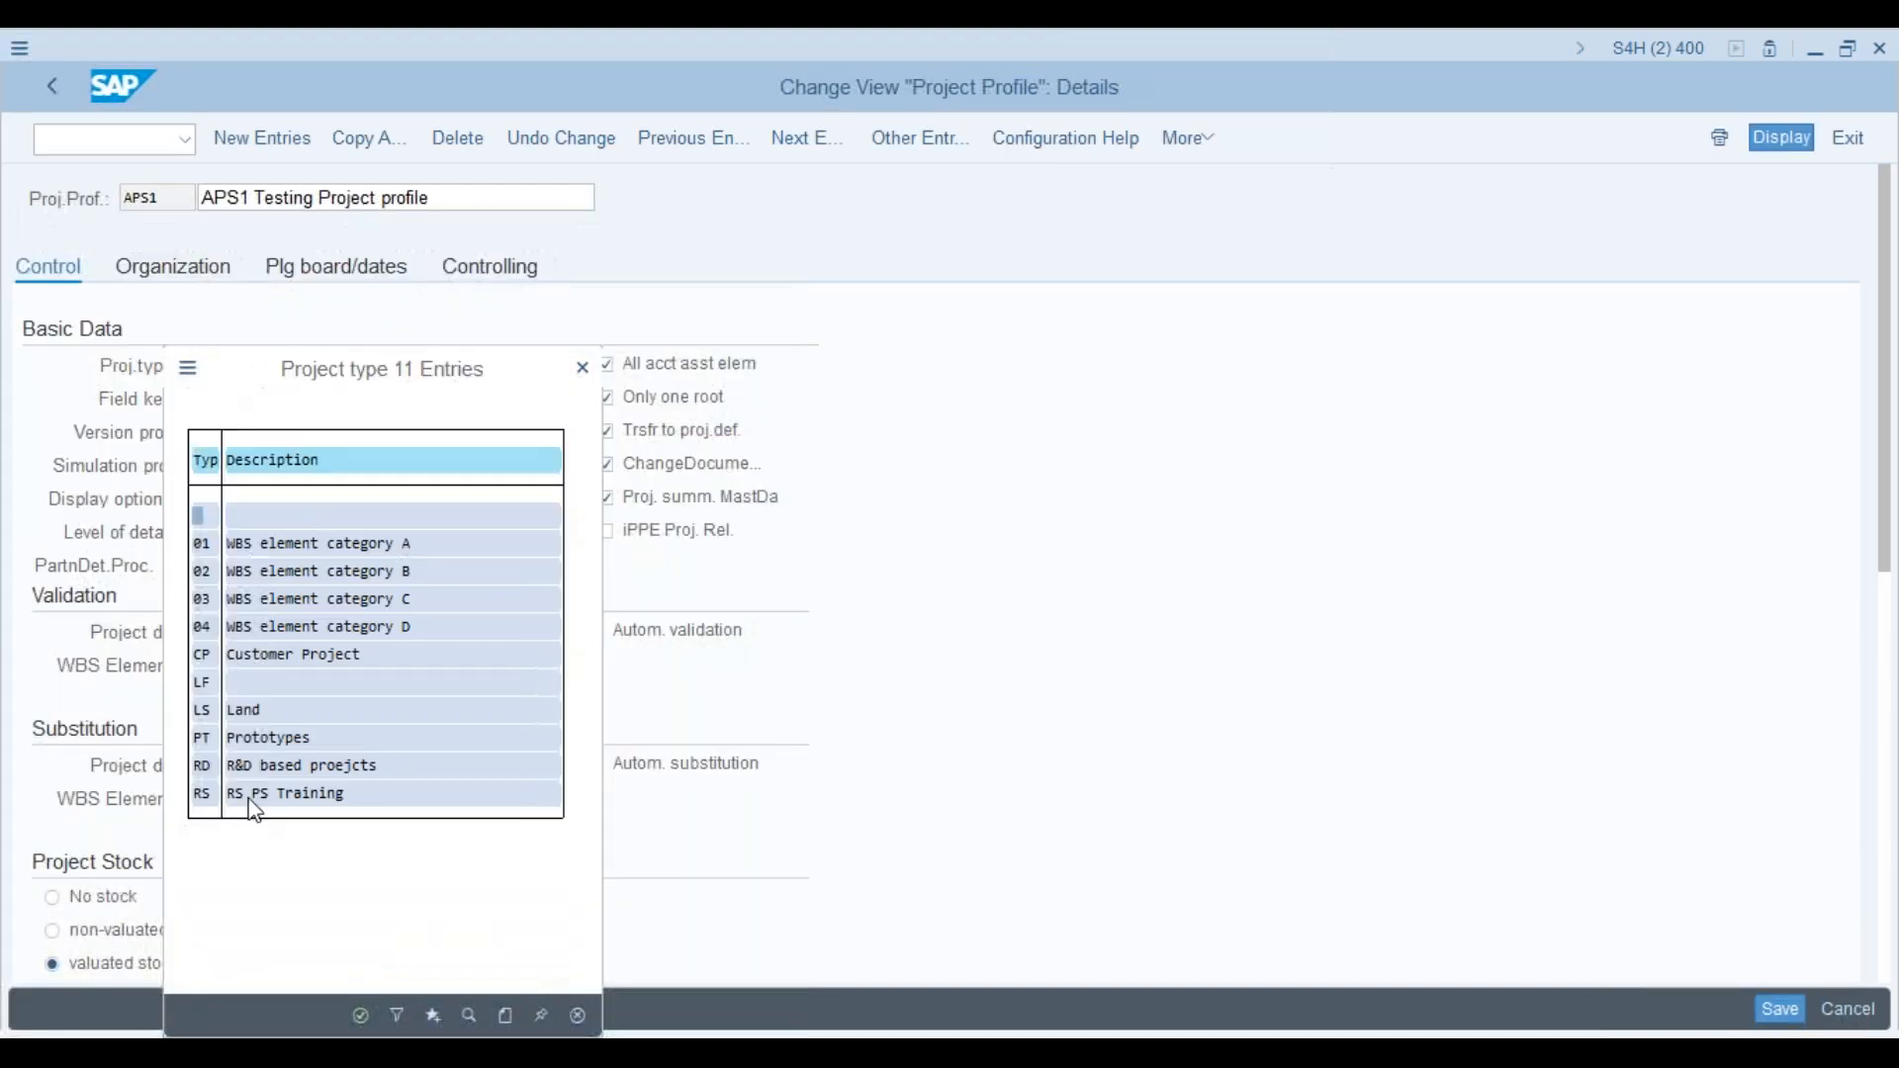
pyautogui.click(585, 372)
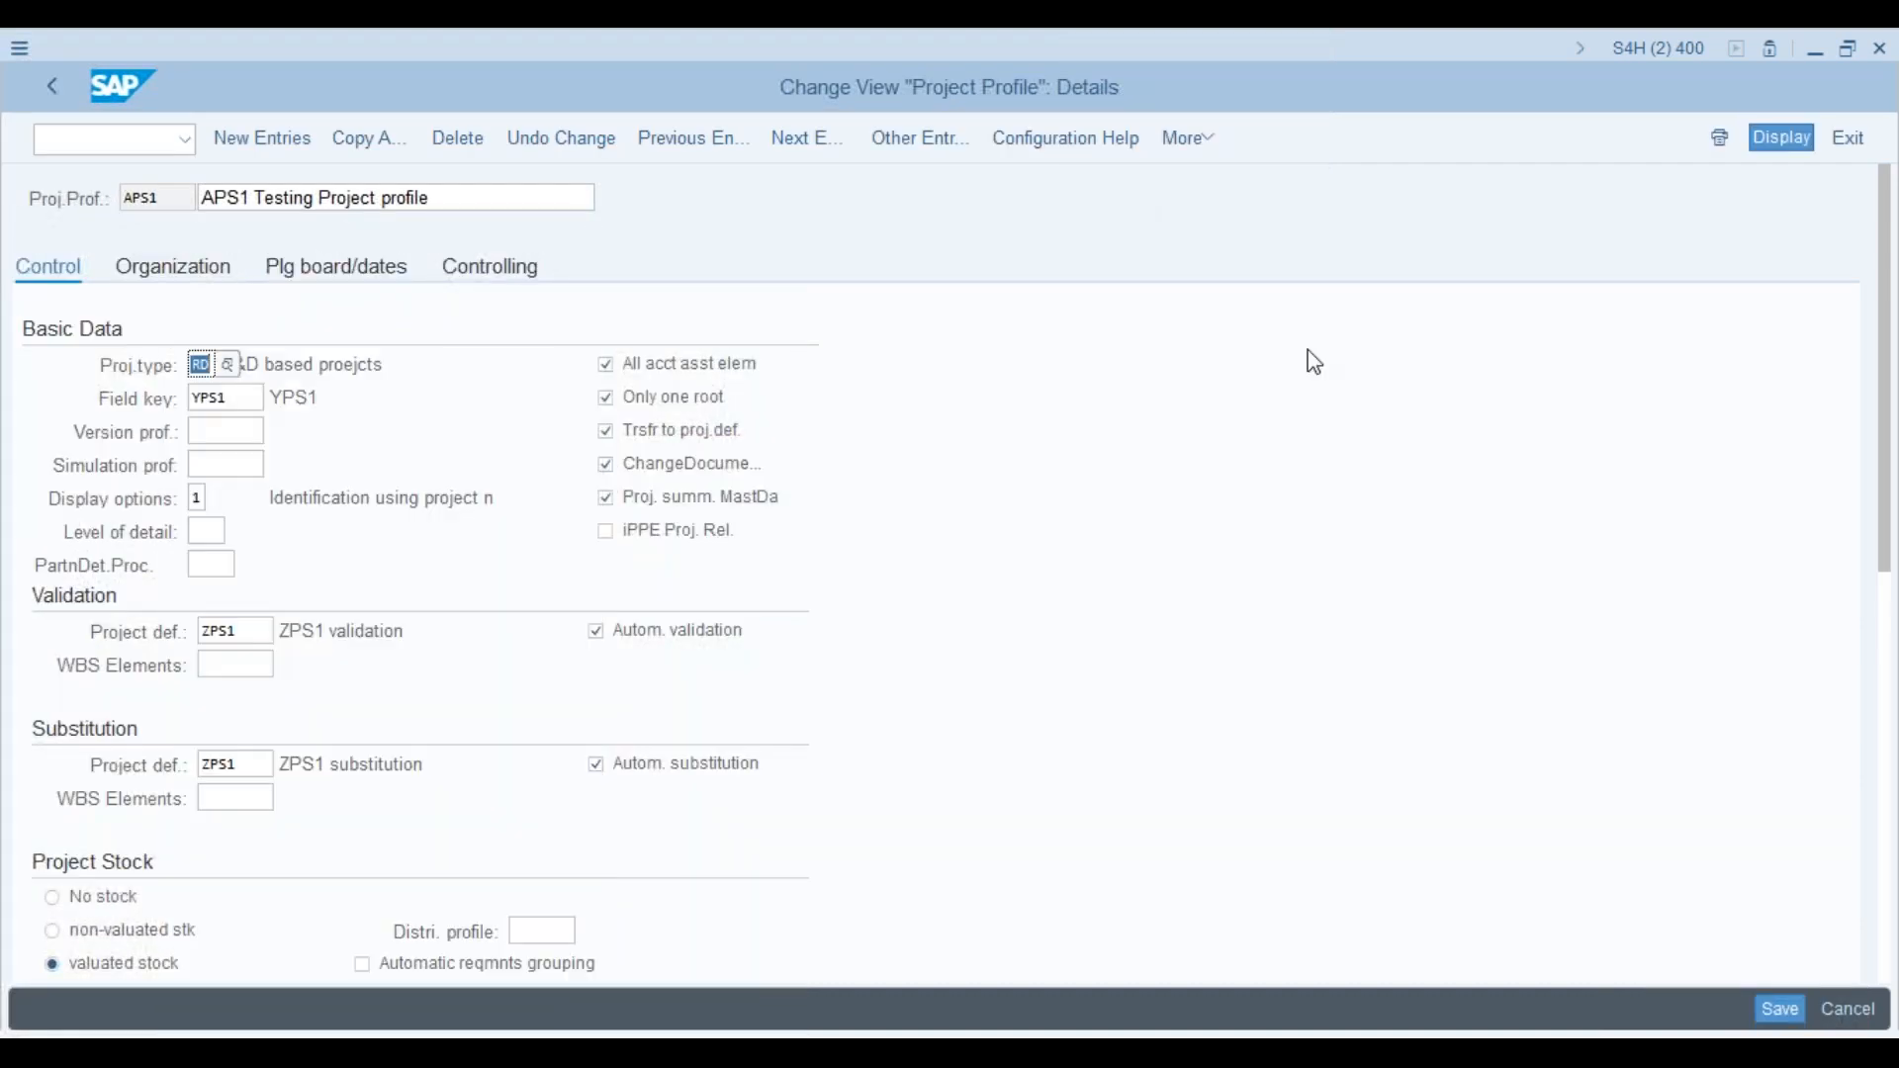
pyautogui.click(1781, 1010)
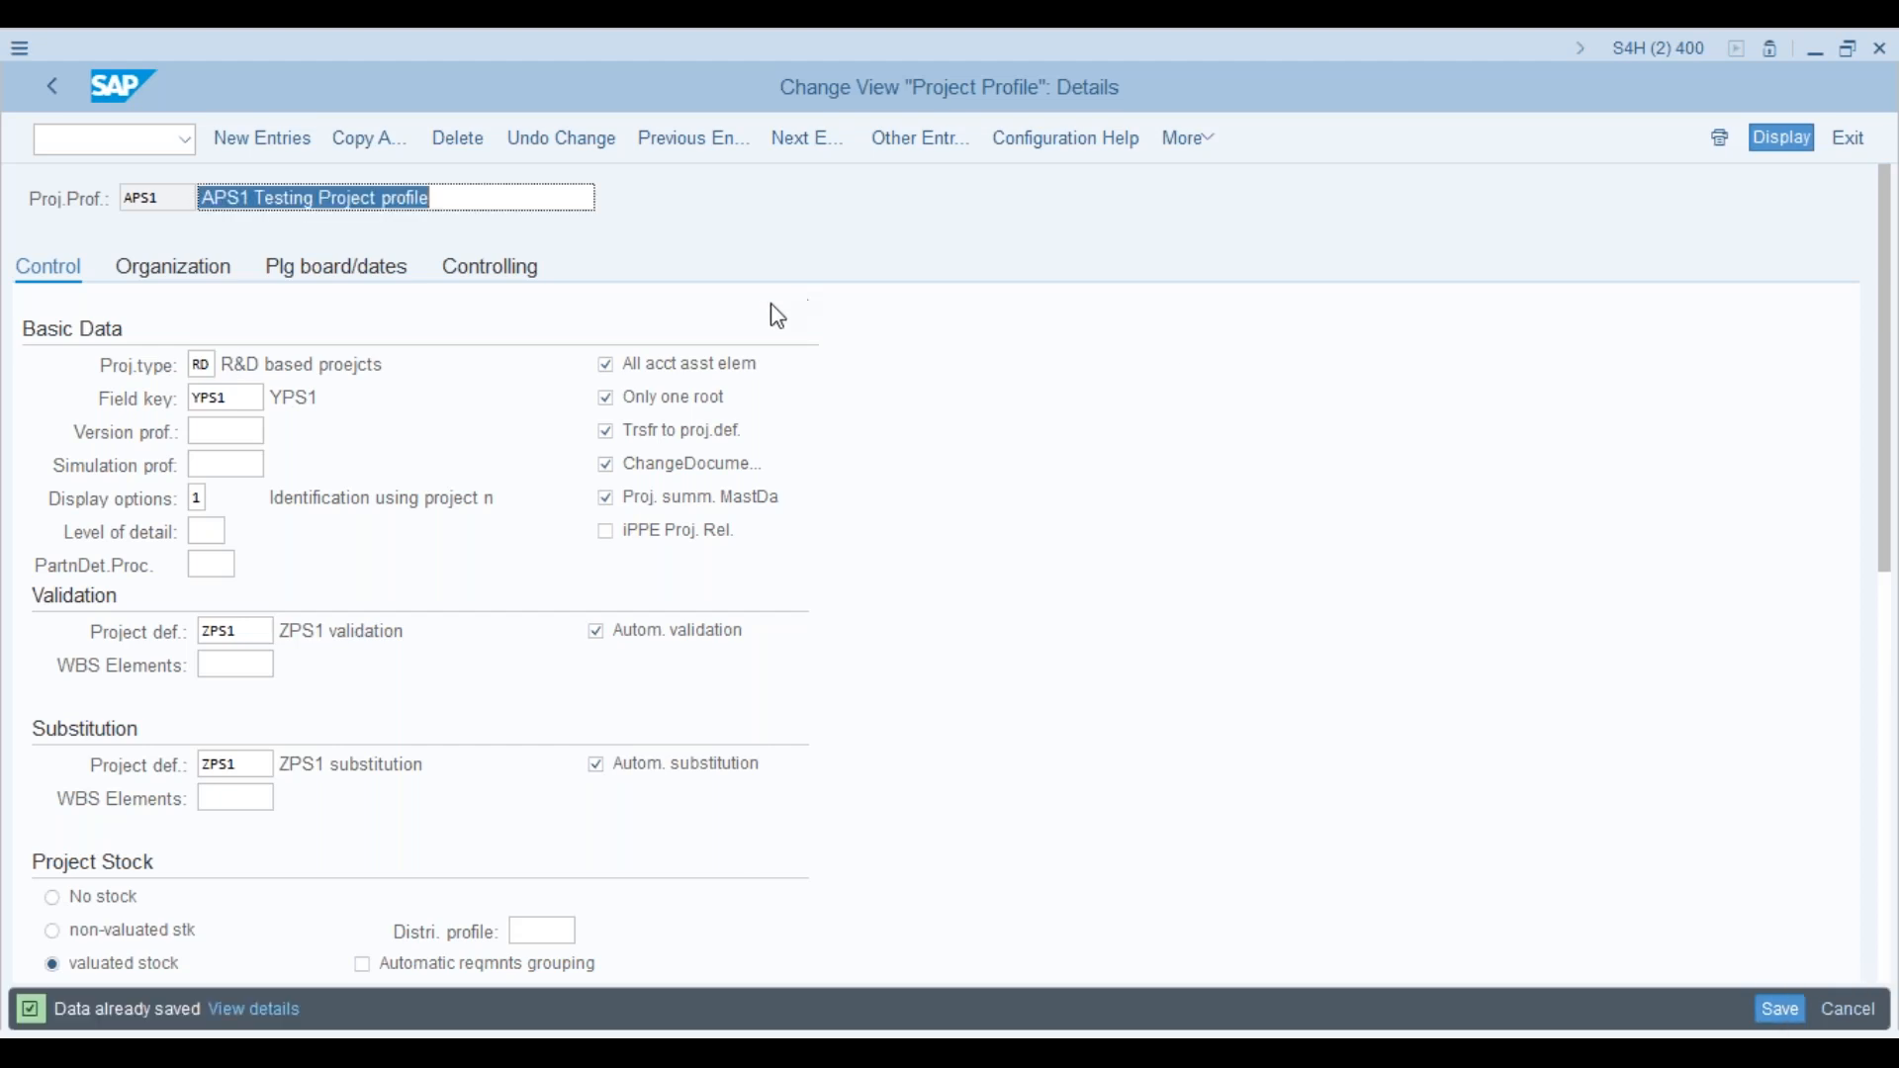
pyautogui.click(53, 89)
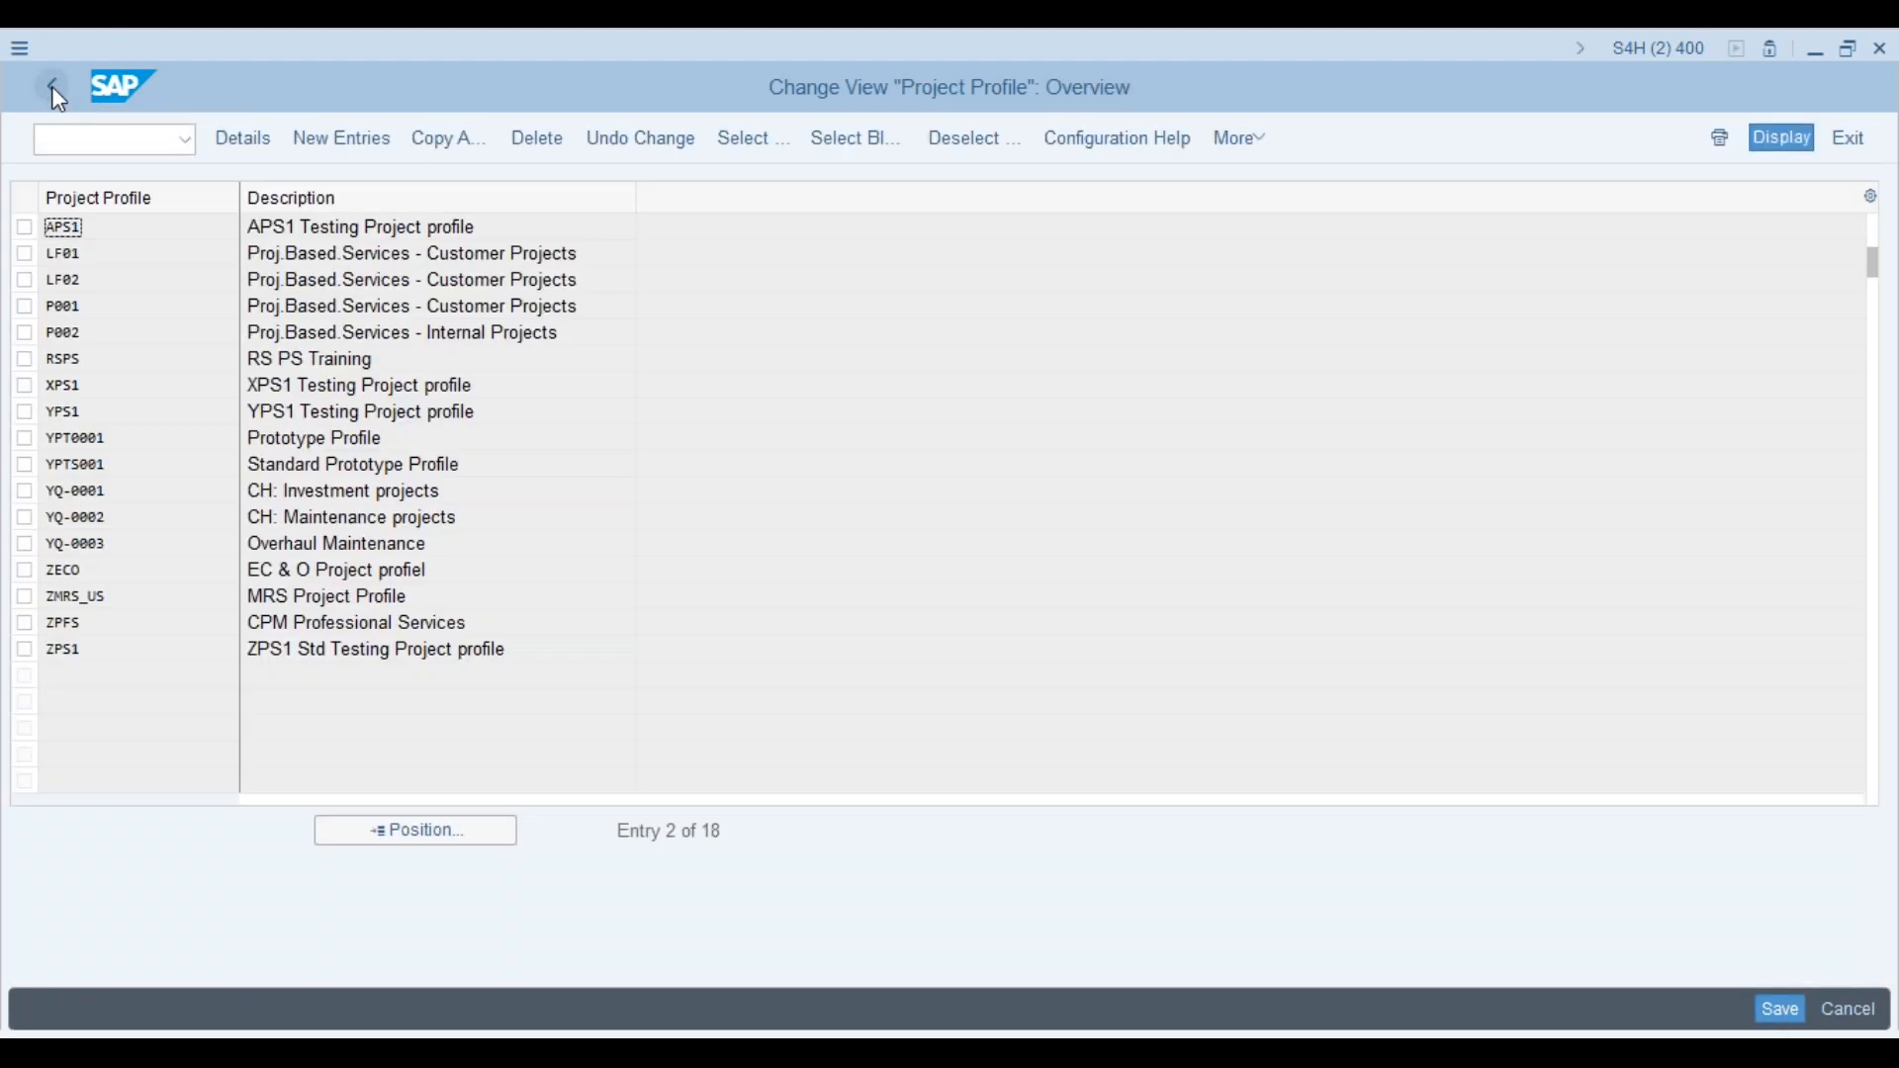
# Step: Open Create Project Types for WBS Elements from the configuration tree and widen the Typ column
pyautogui.click(53, 88)
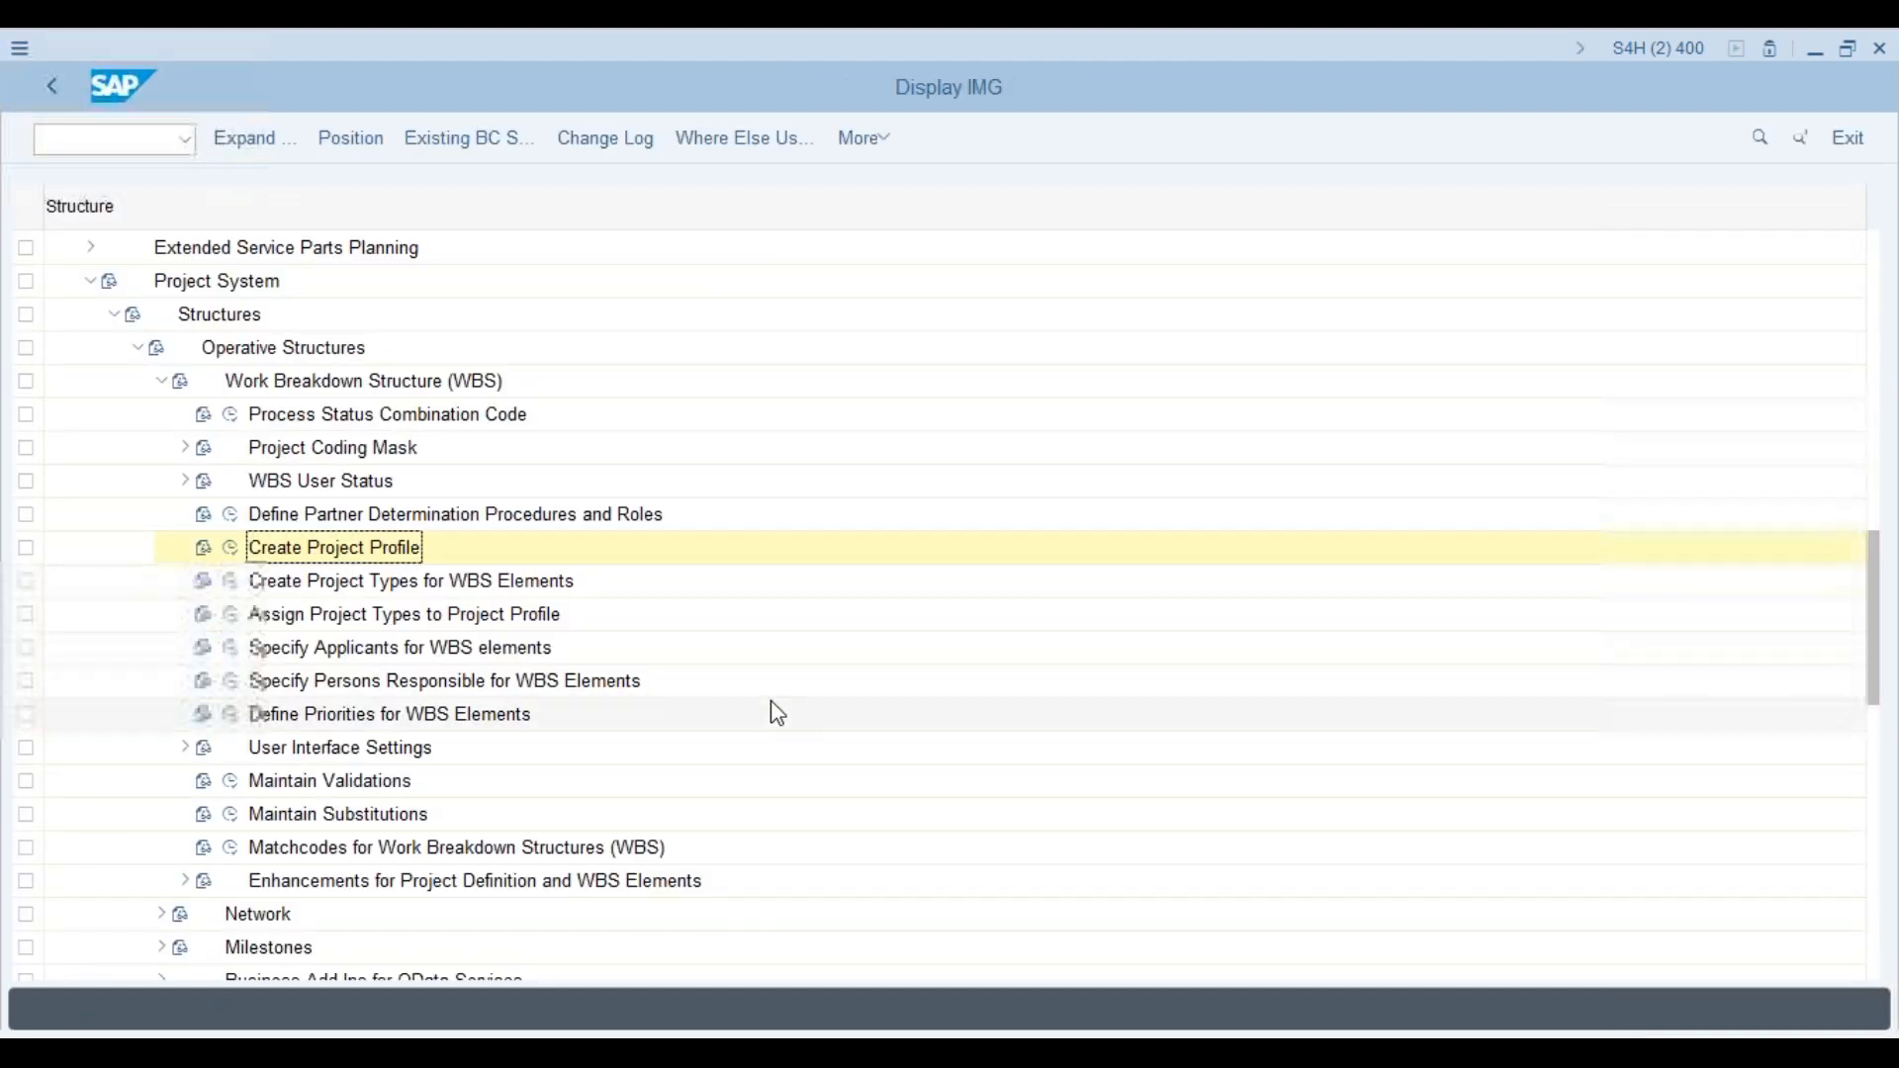
pyautogui.moveTo(1879, 611); pyautogui.dragTo(1877, 624)
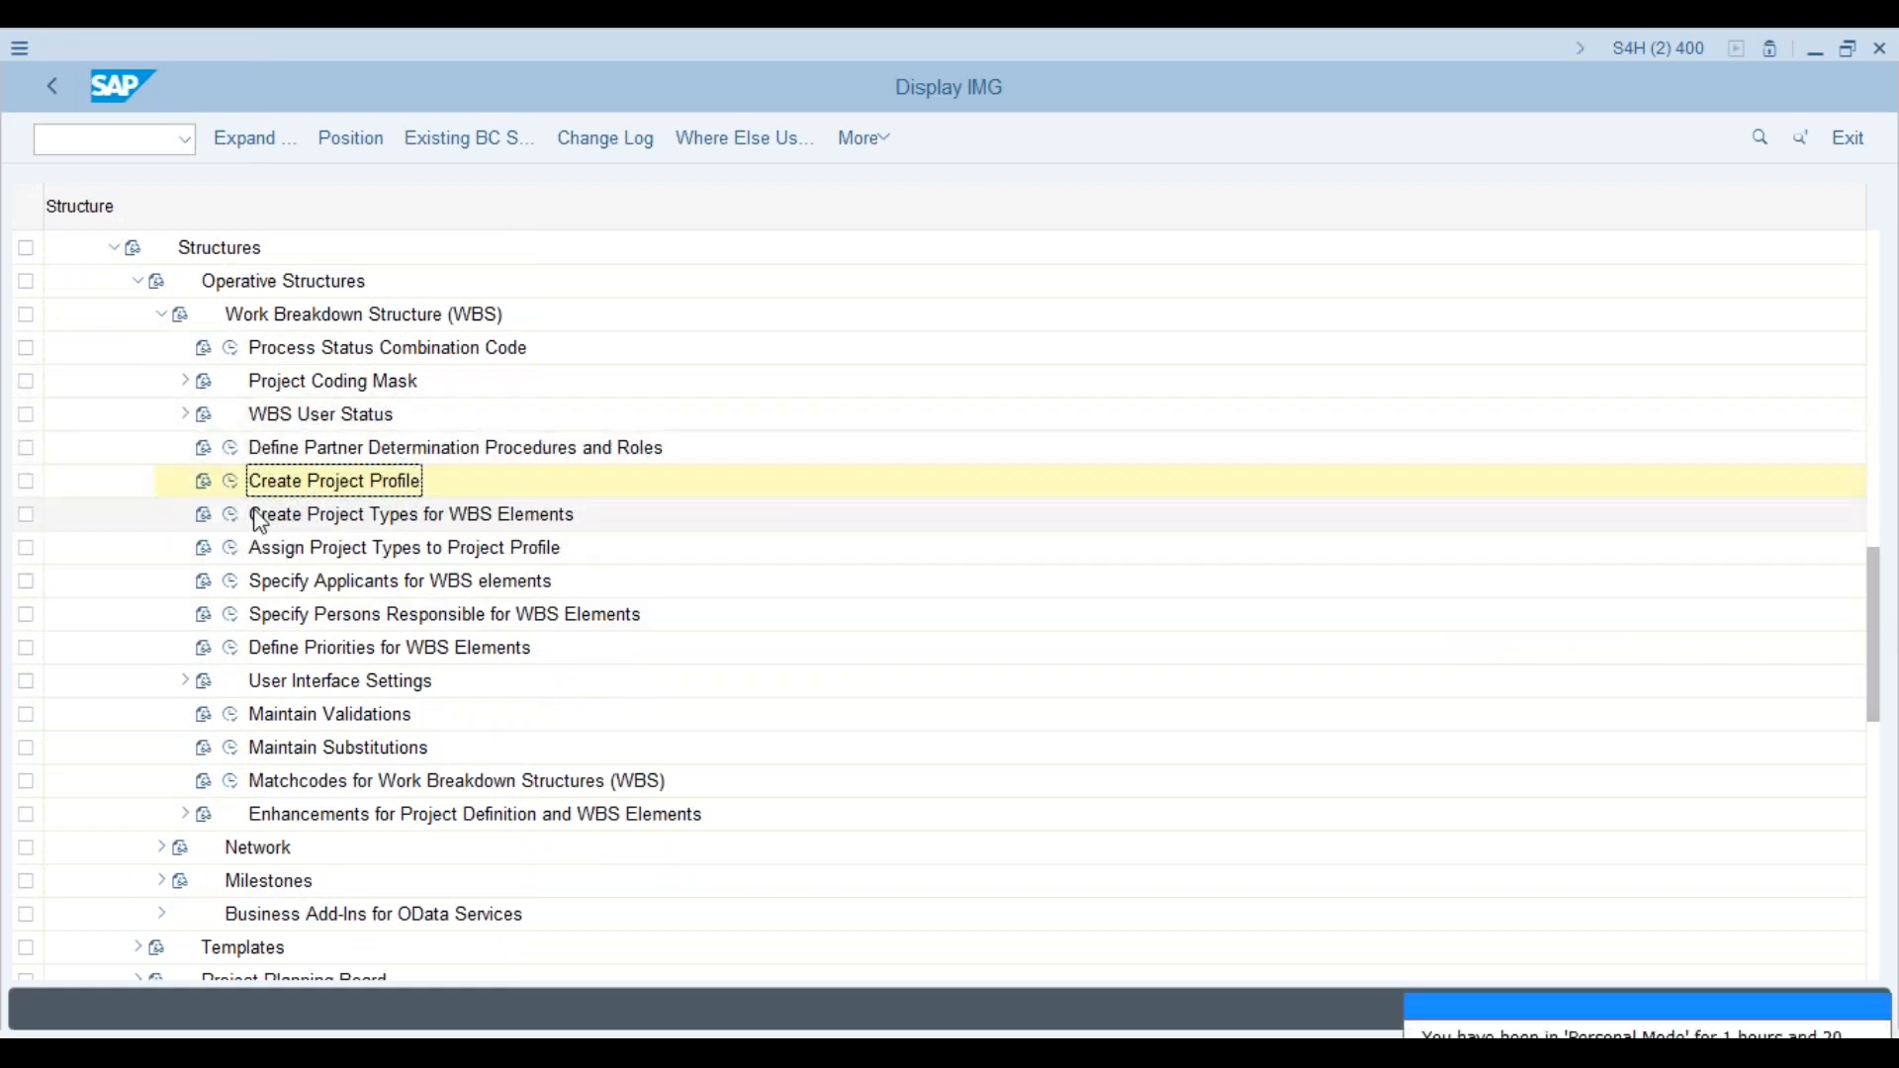
pyautogui.click(231, 515)
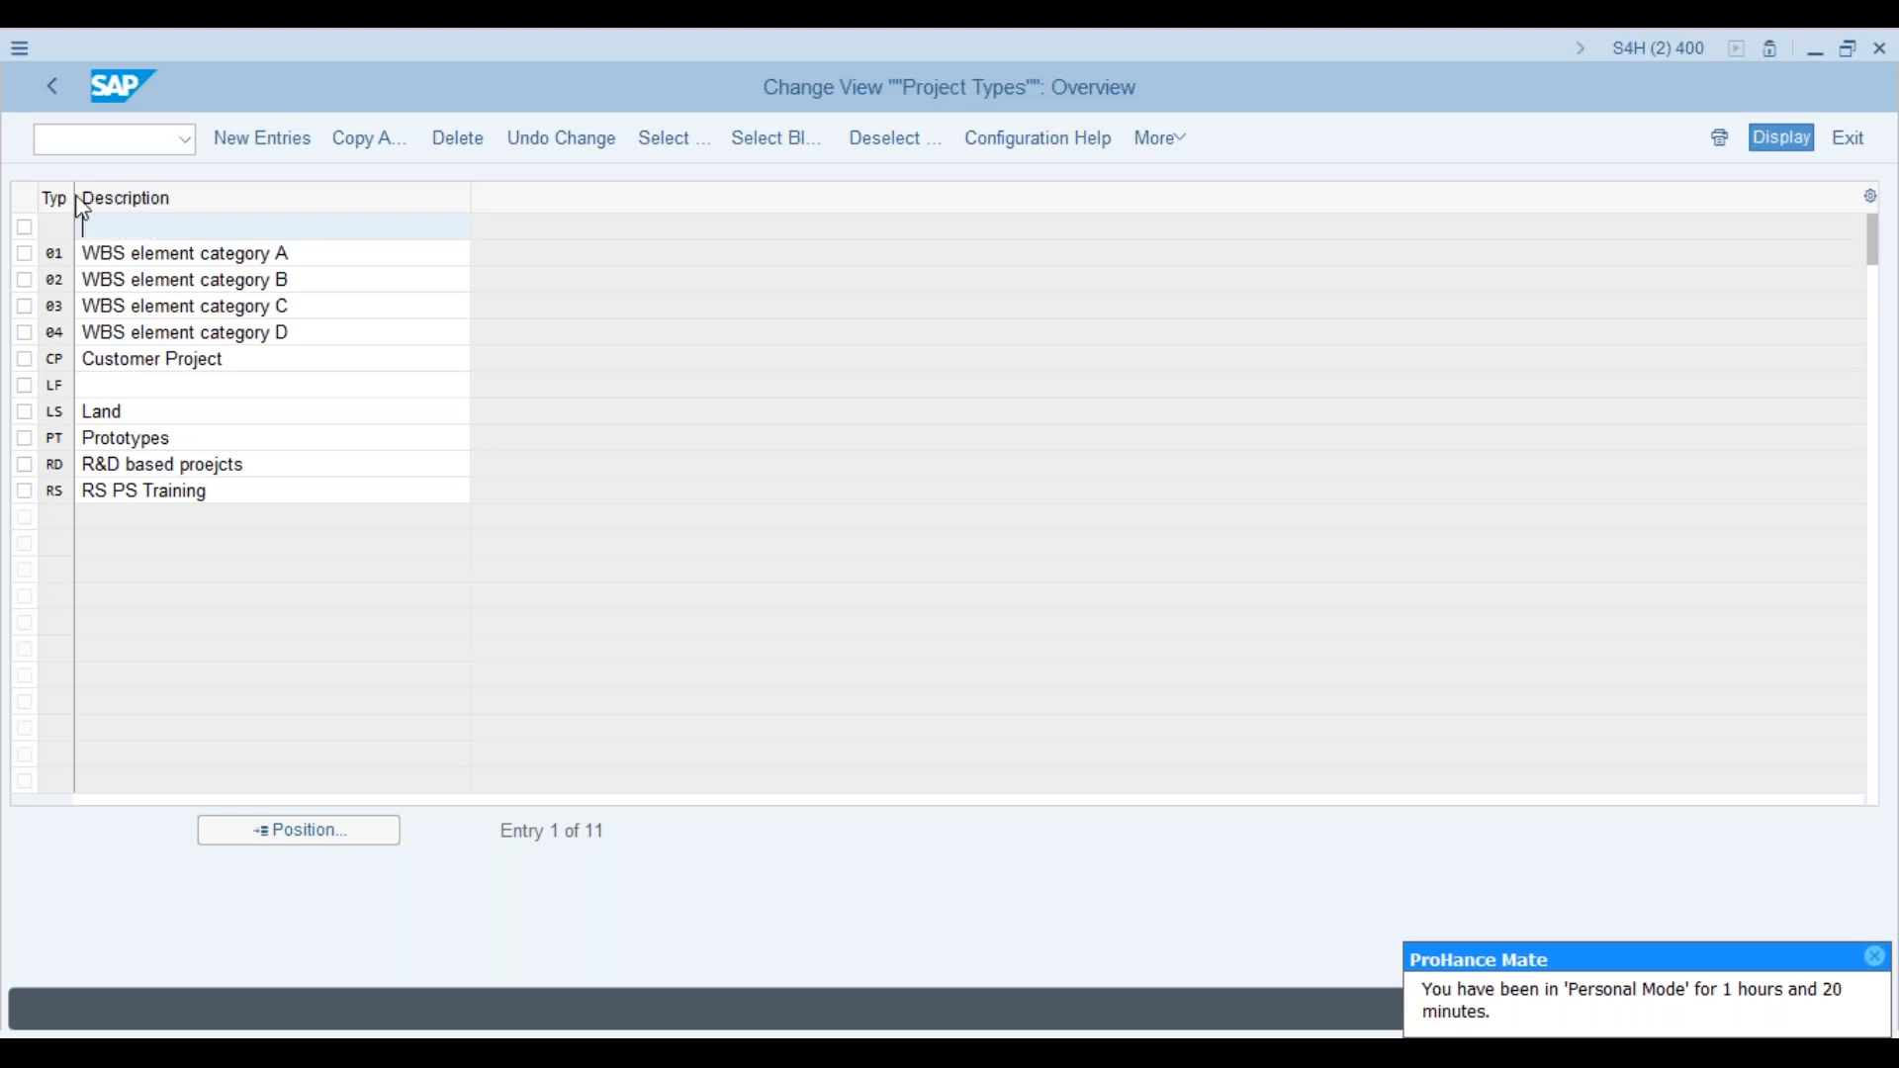
pyautogui.moveTo(75, 197); pyautogui.dragTo(94, 197)
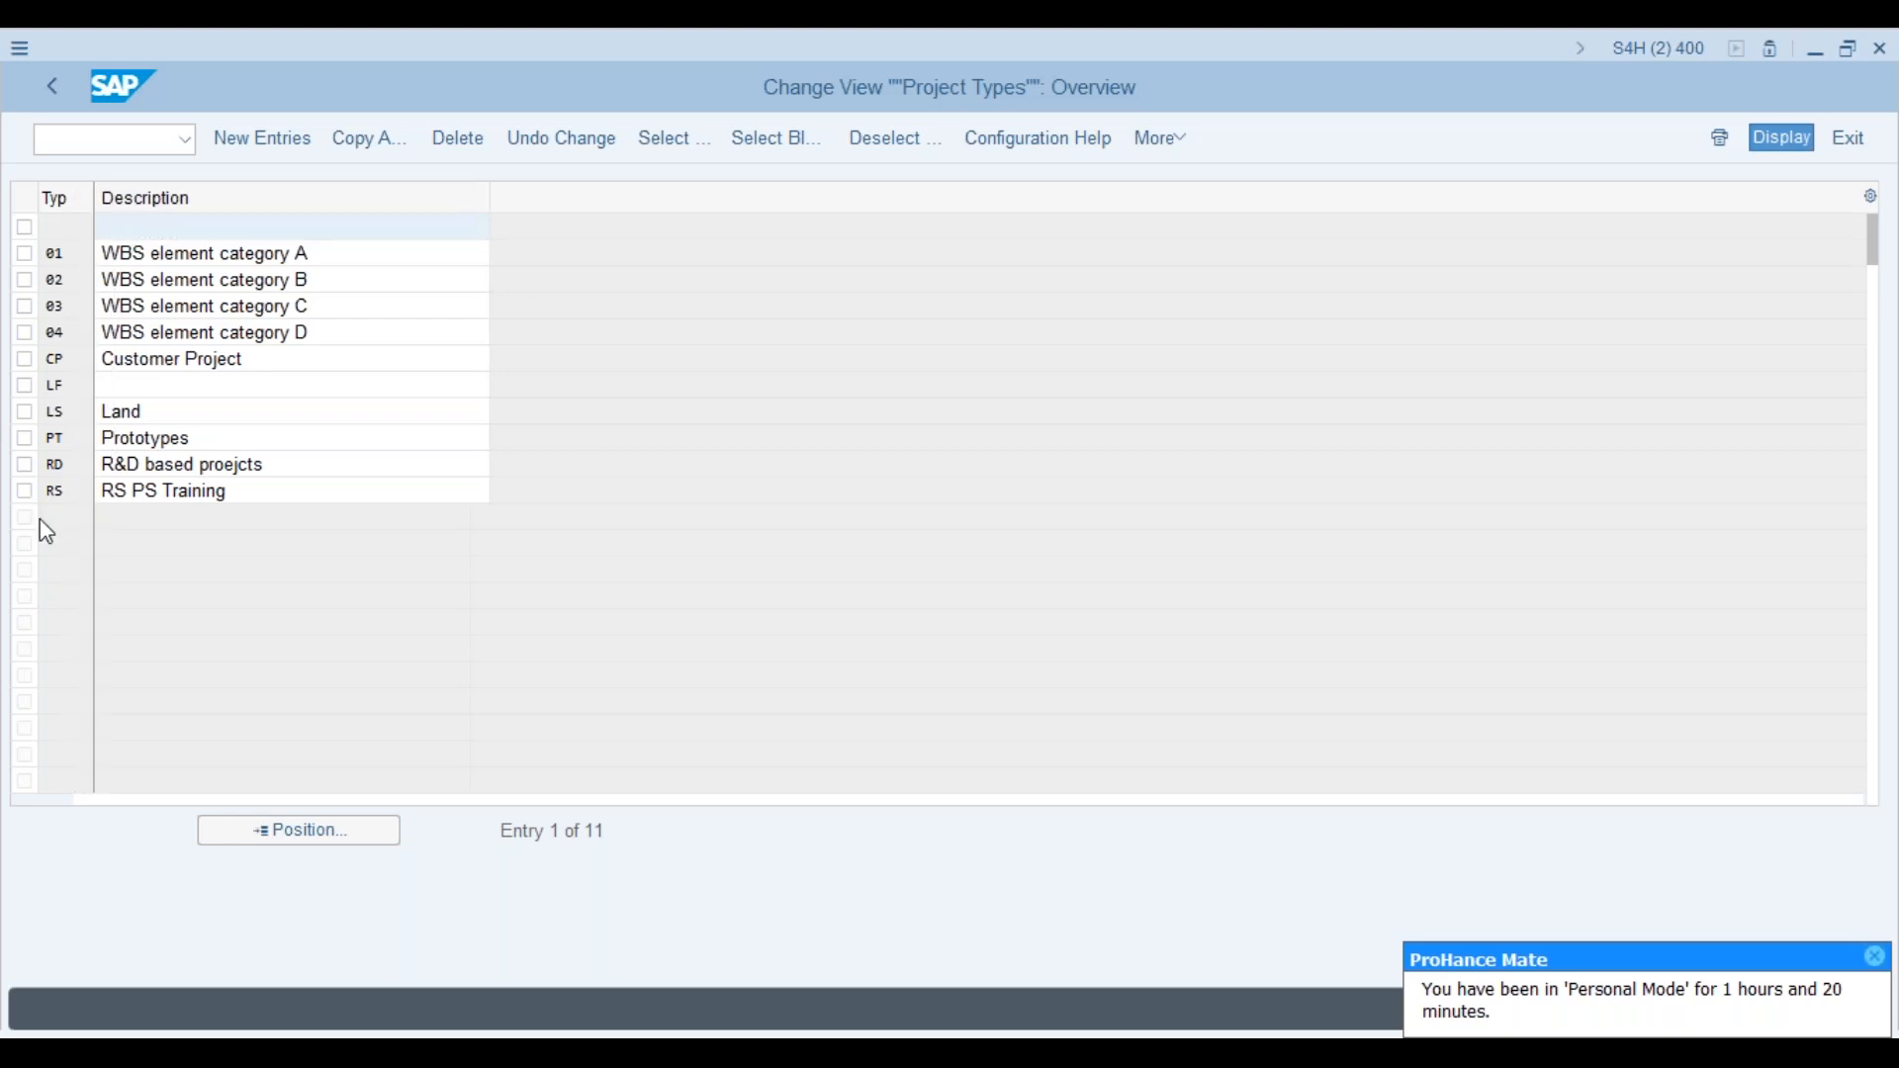
# Step: Add project type AS with a description and save it under a customizing request
pyautogui.click(270, 133)
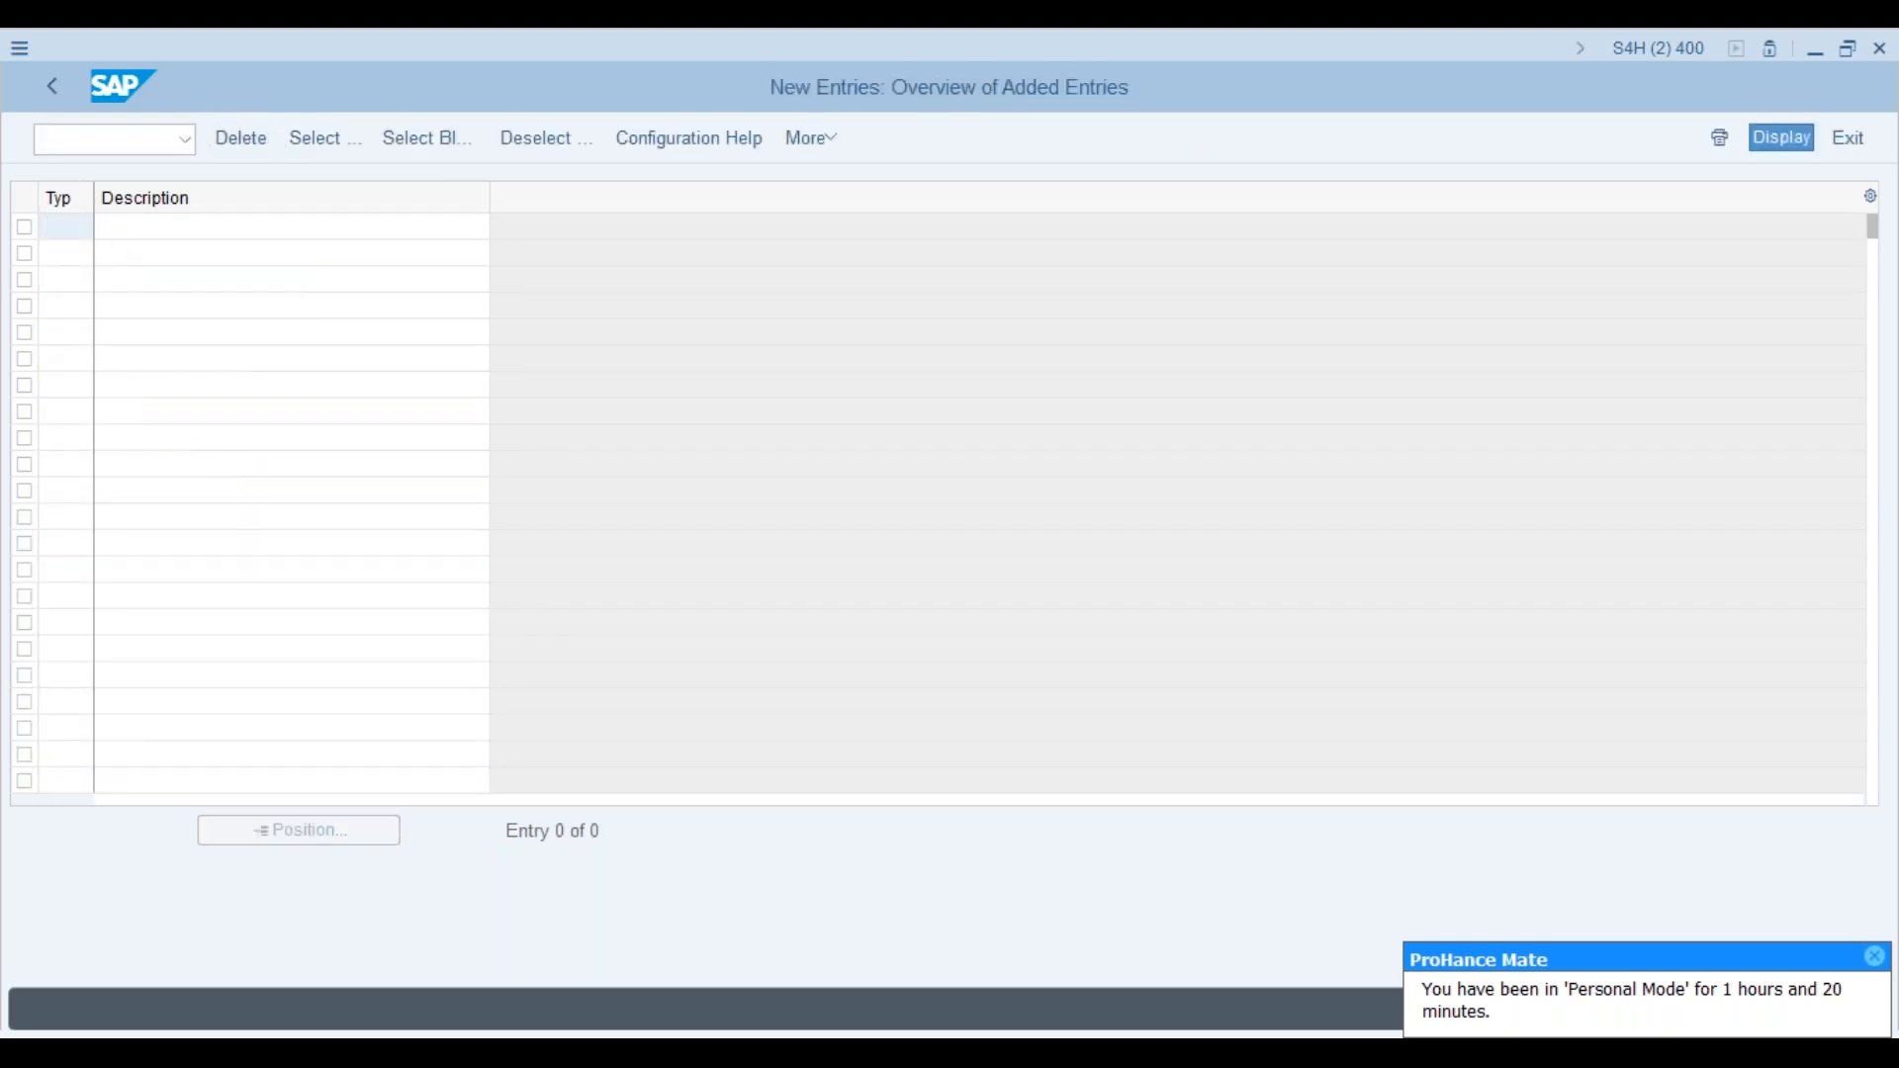
pyautogui.write('AS')
pyautogui.click(146, 230)
pyautogui.write('Aso')
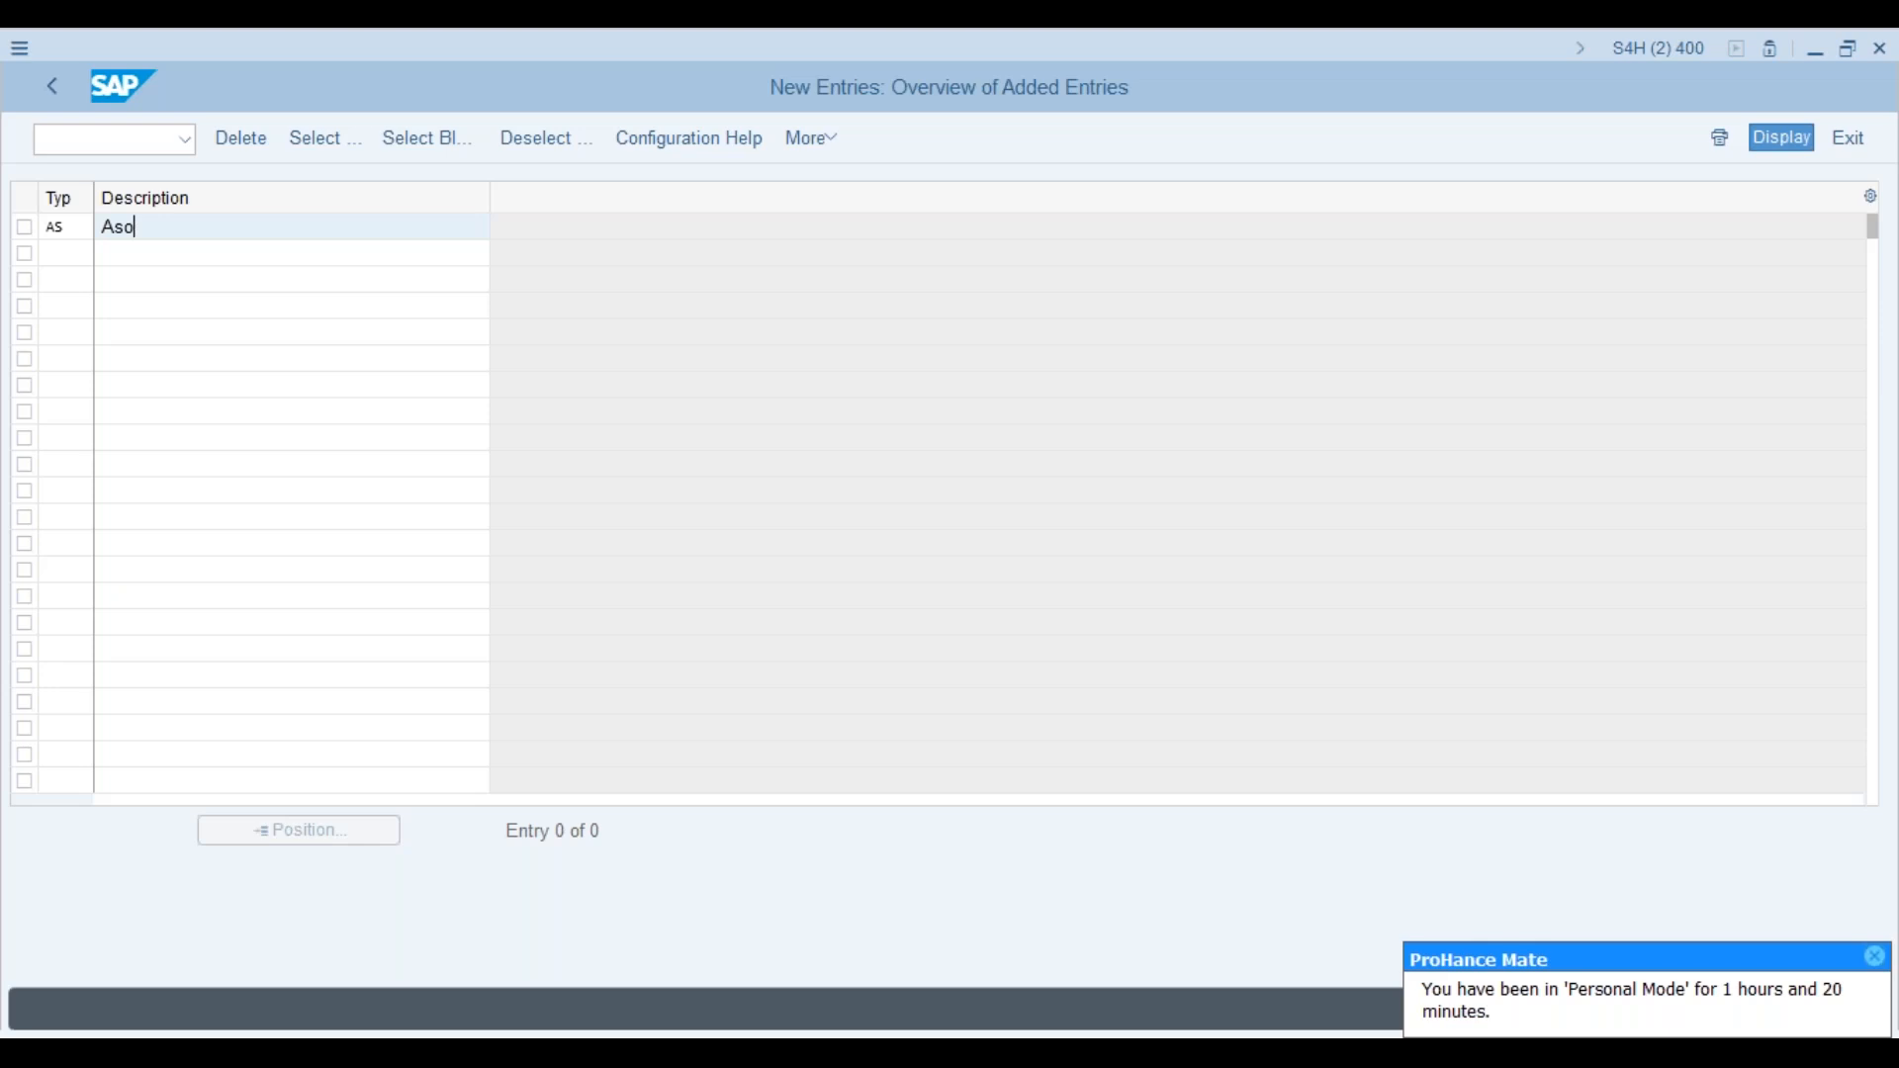
pyautogui.press('BackSpace')
pyautogui.press('BackSpace')
pyautogui.press('BackSpace')
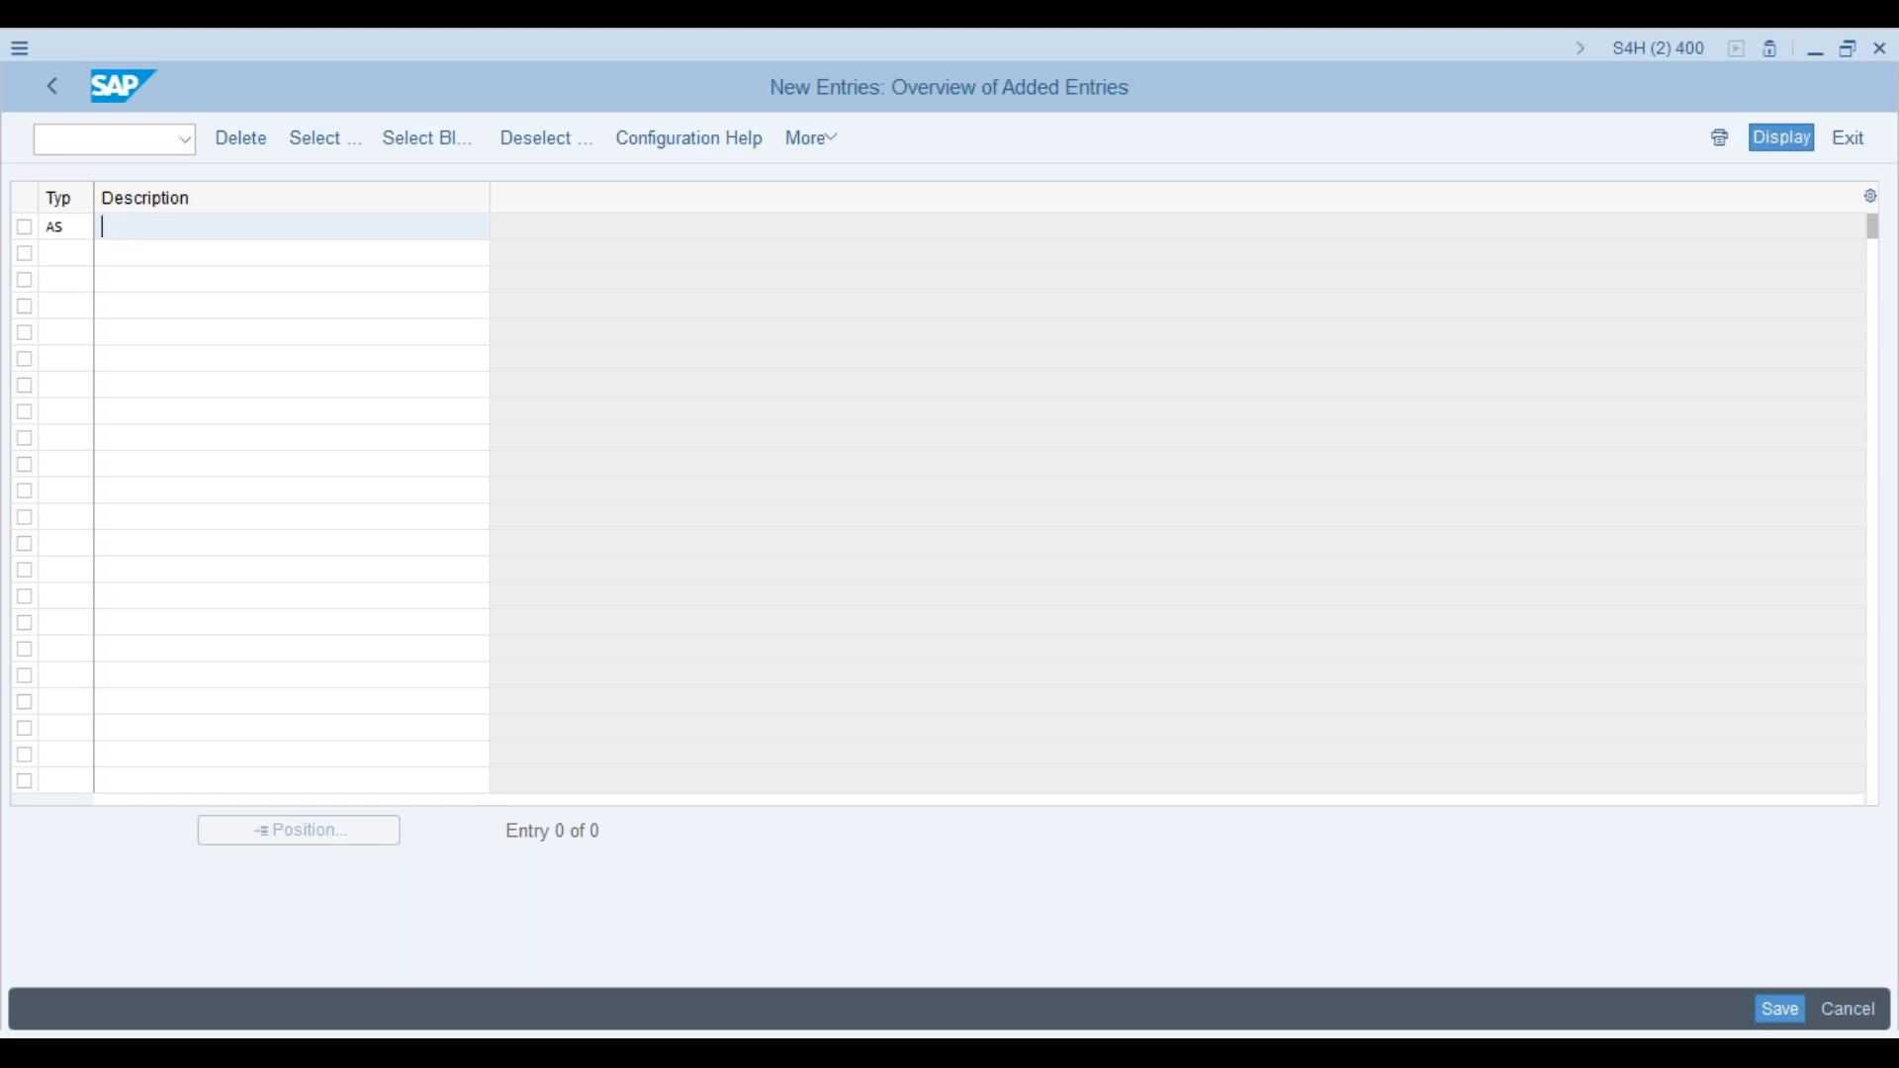
pyautogui.write('Ashok')
pyautogui.click(1783, 1013)
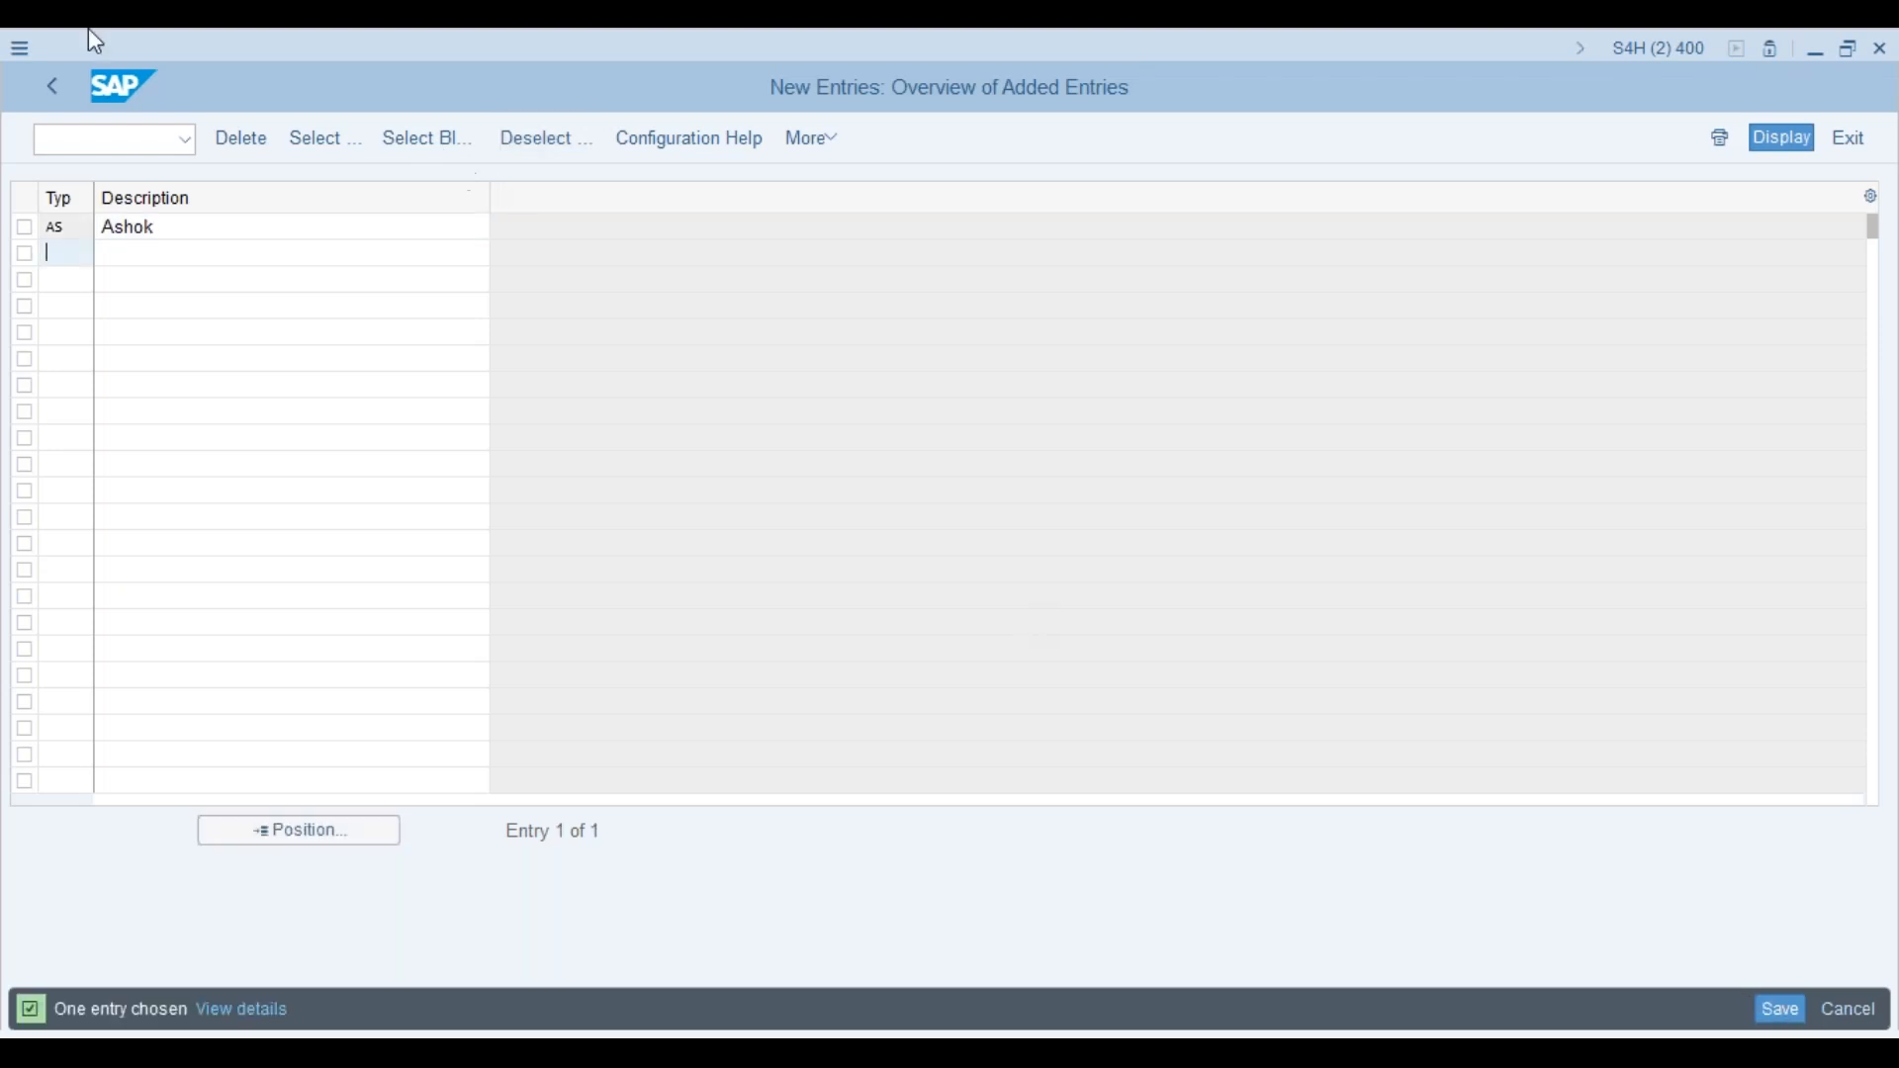
pyautogui.click(53, 85)
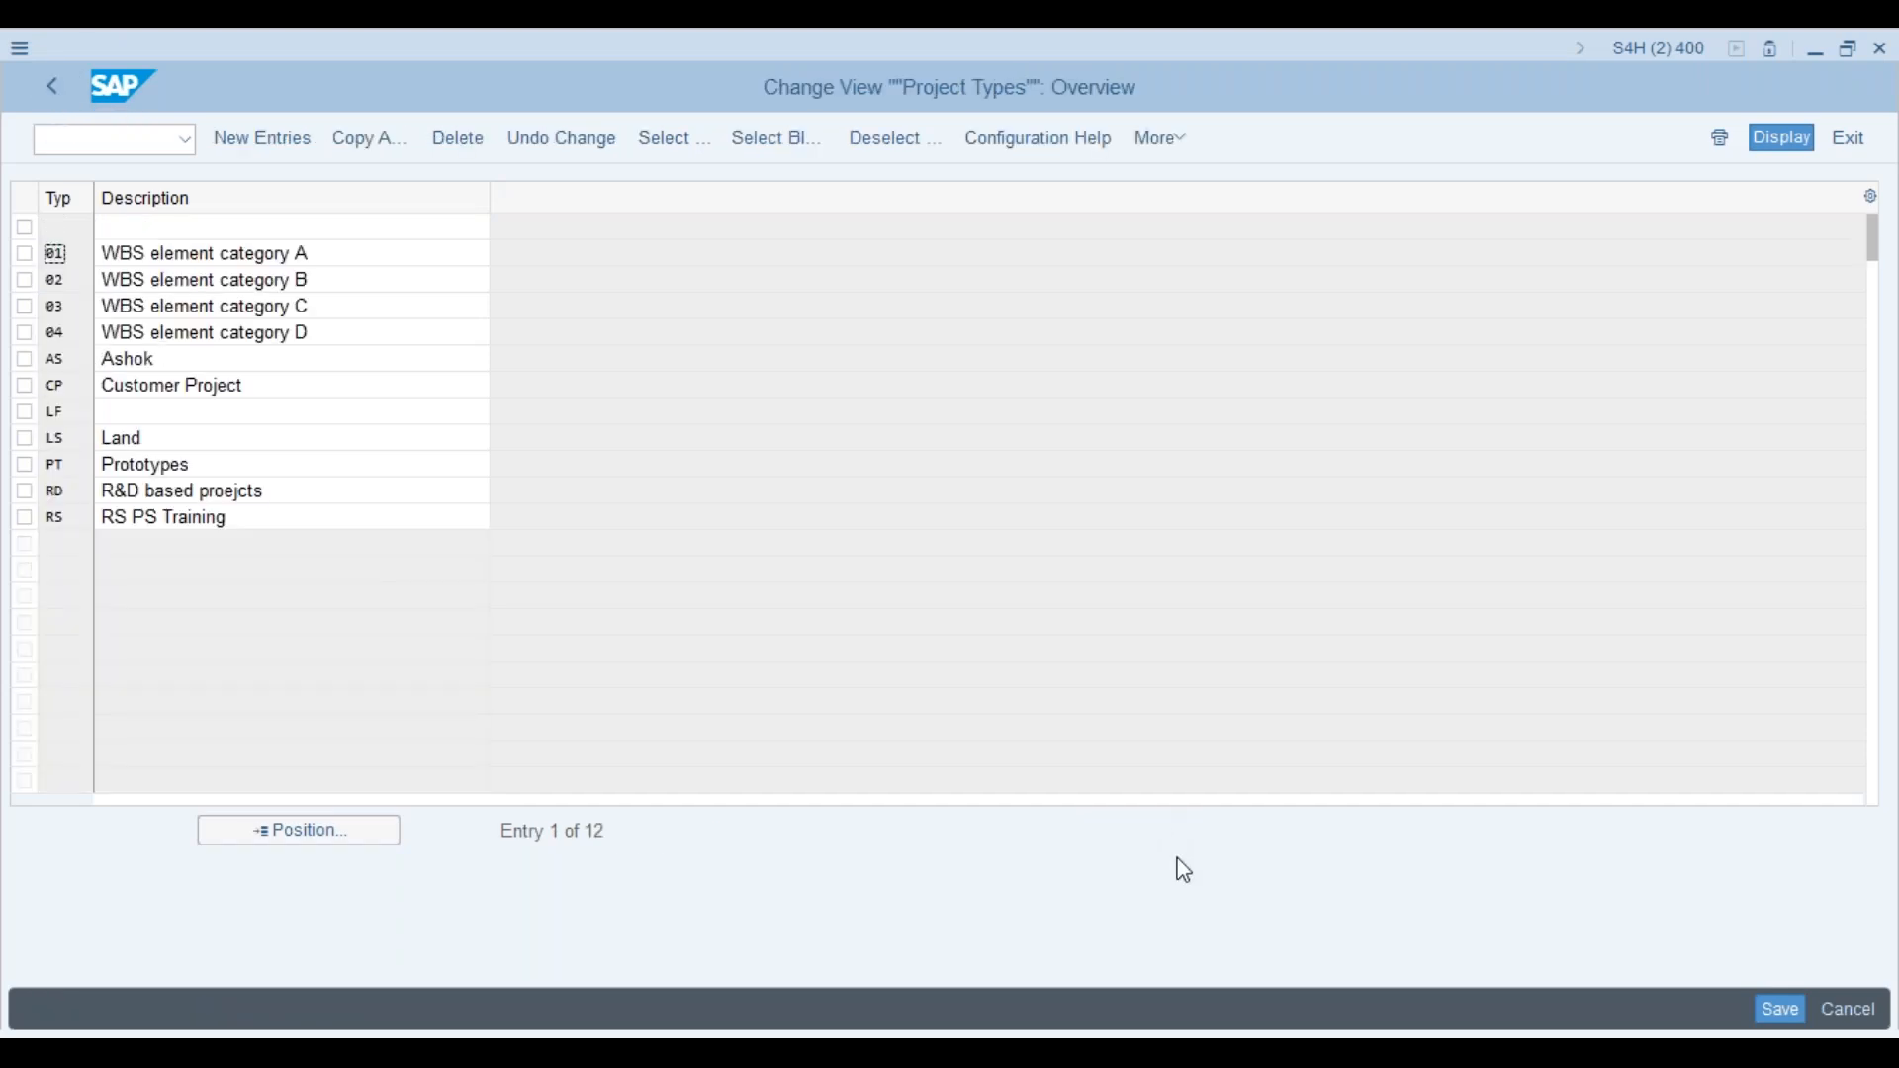
pyautogui.click(1781, 1009)
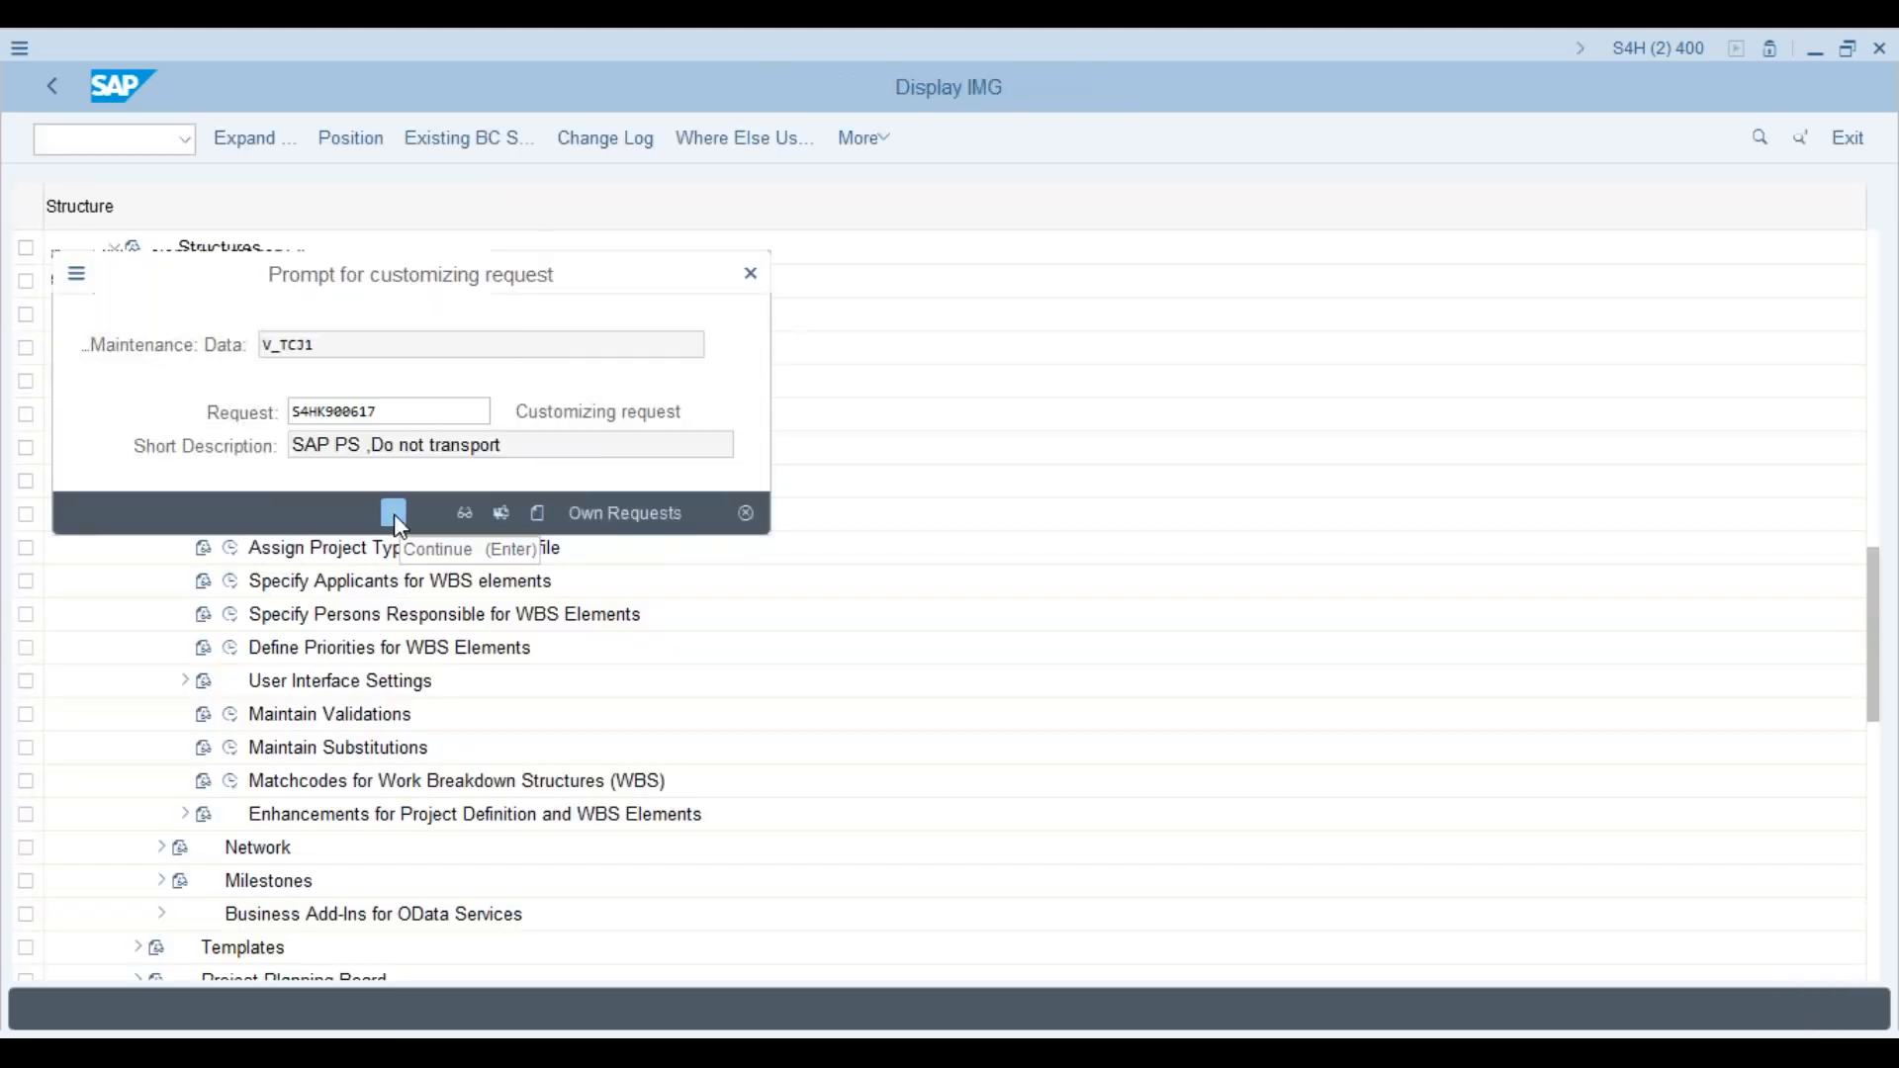
pyautogui.click(393, 513)
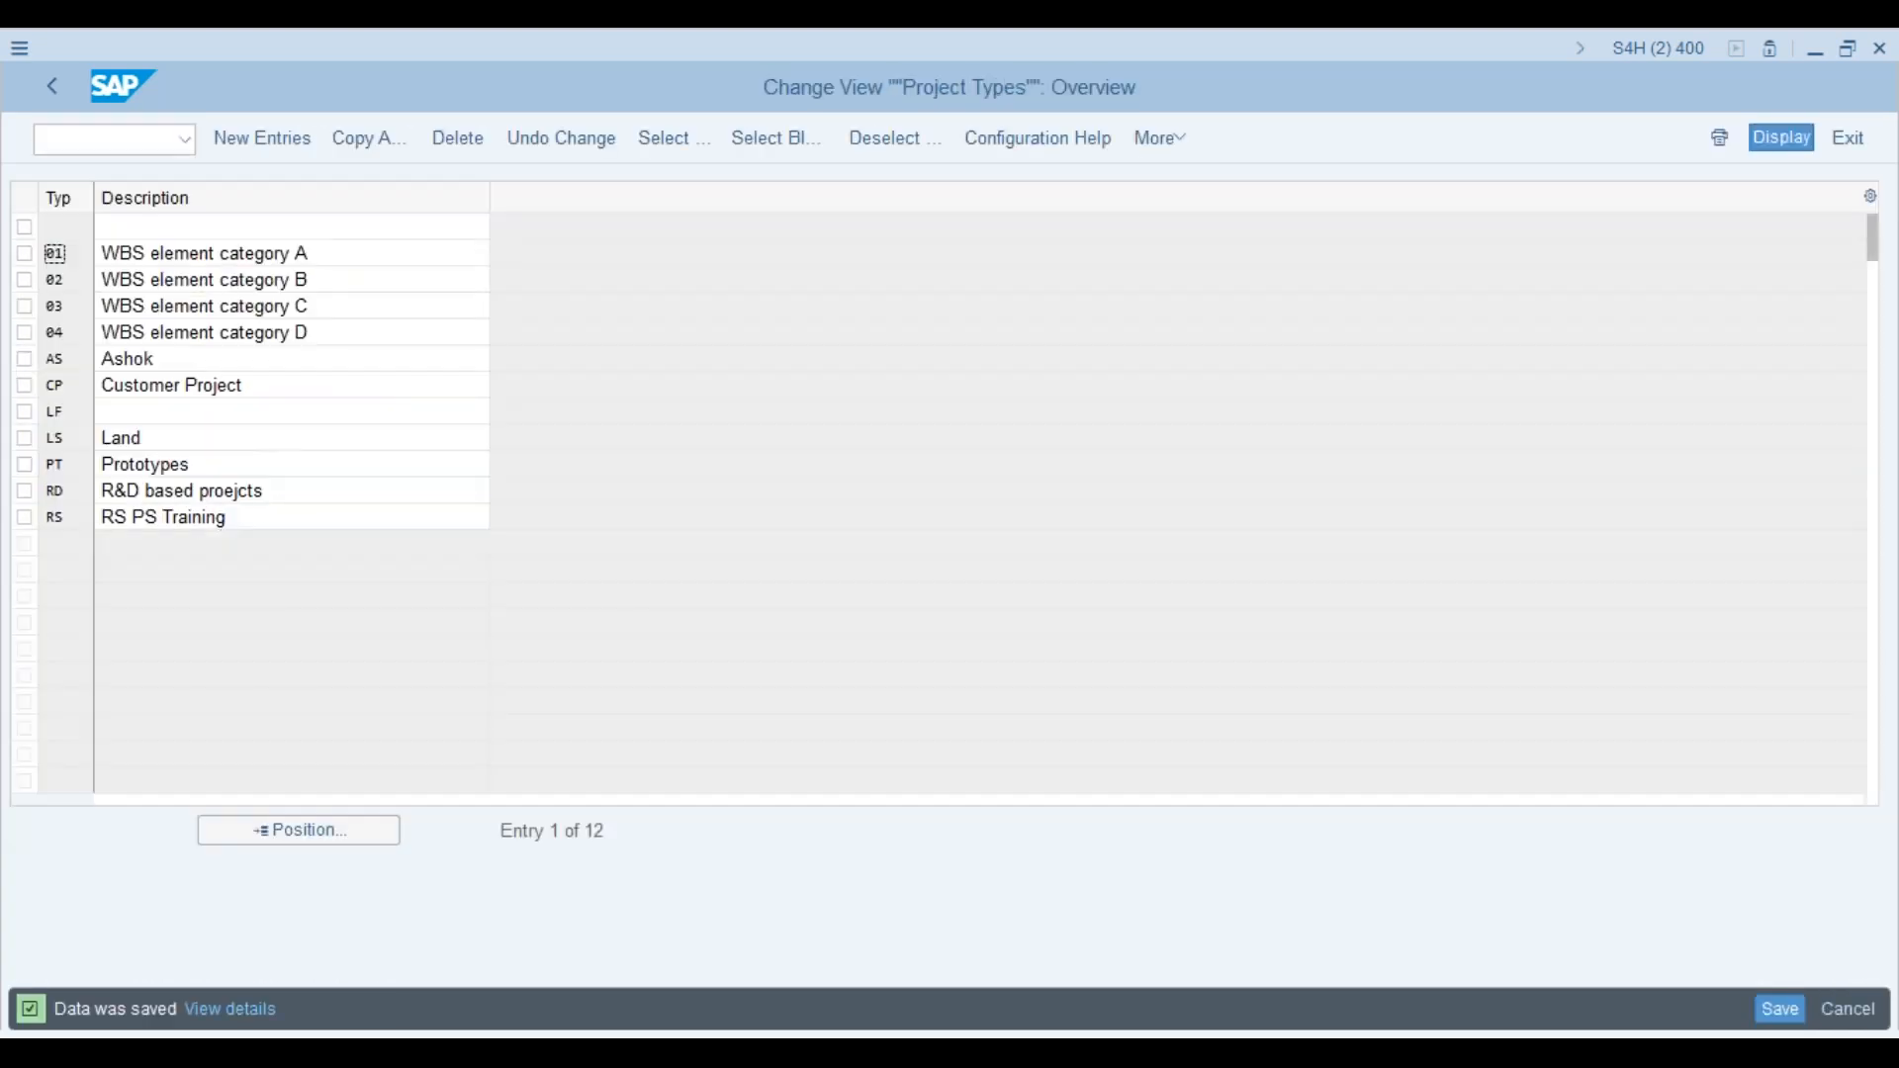
pyautogui.click(58, 85)
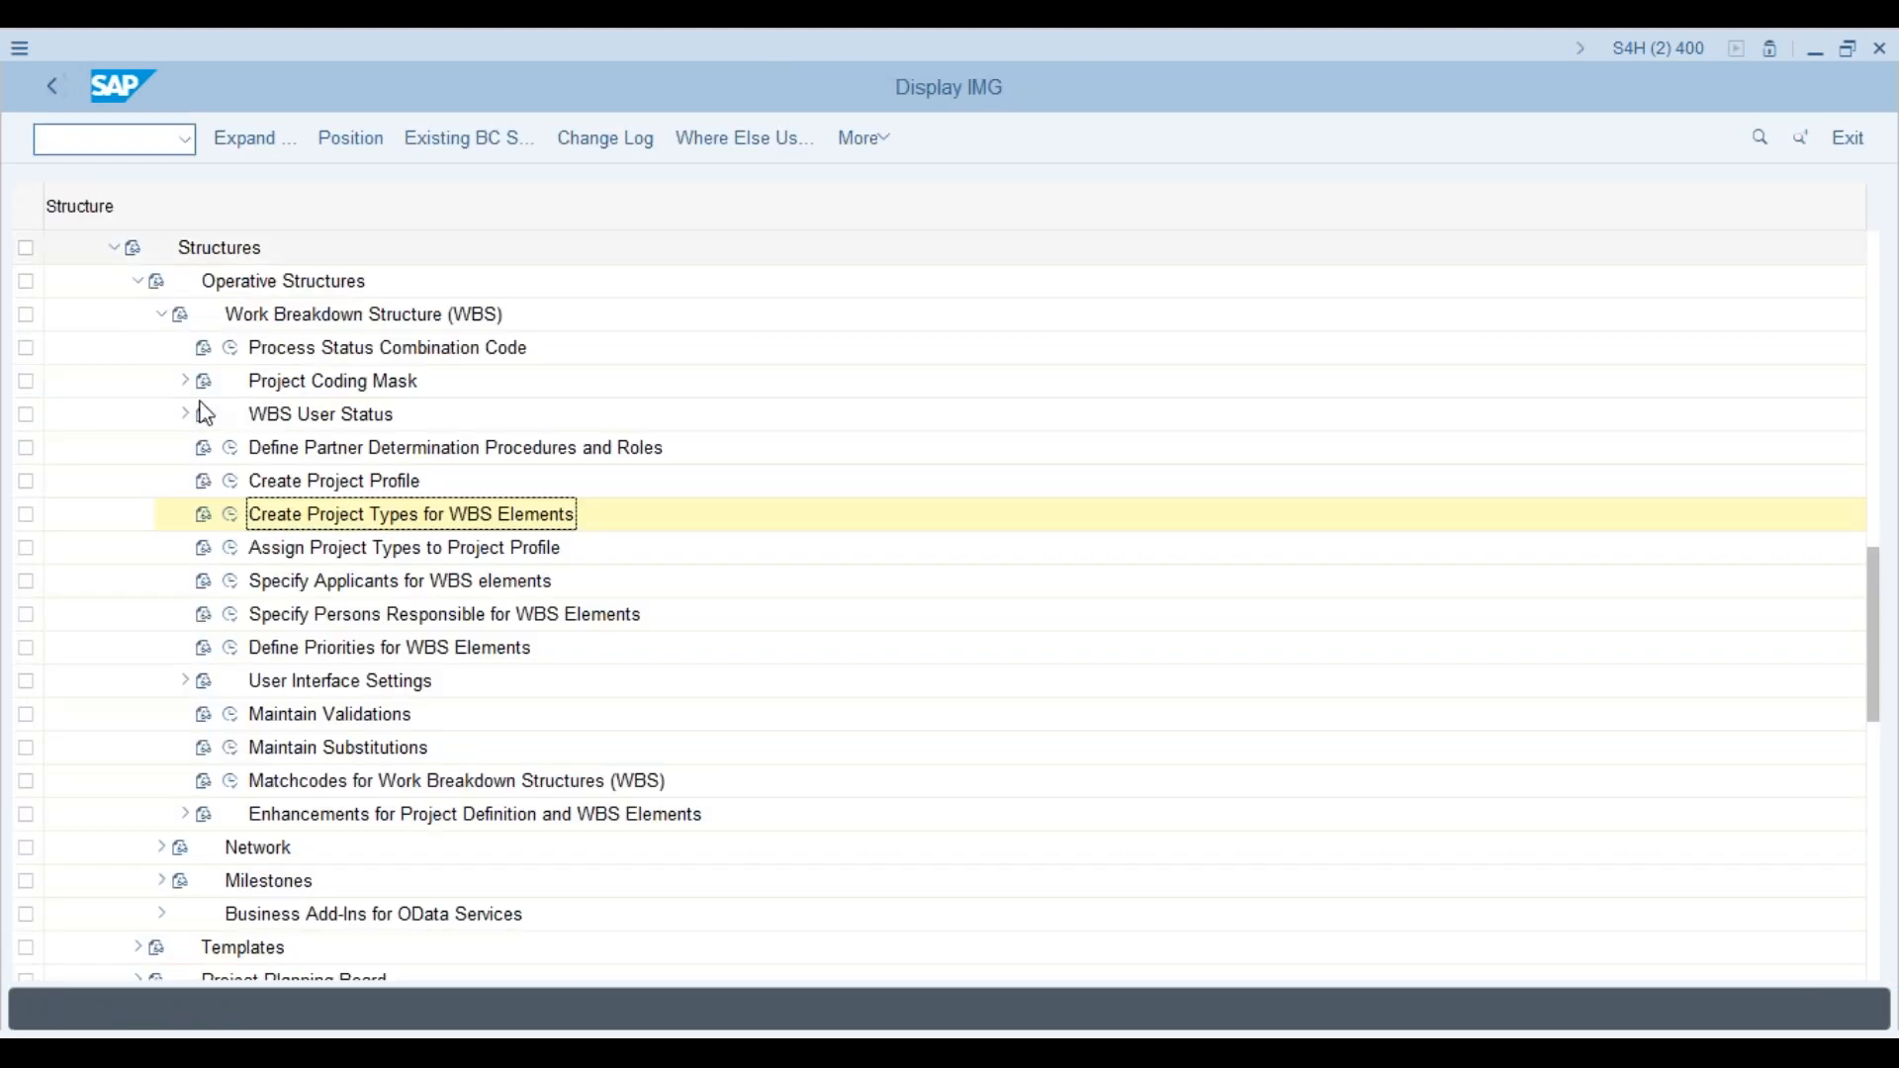
pyautogui.click(230, 547)
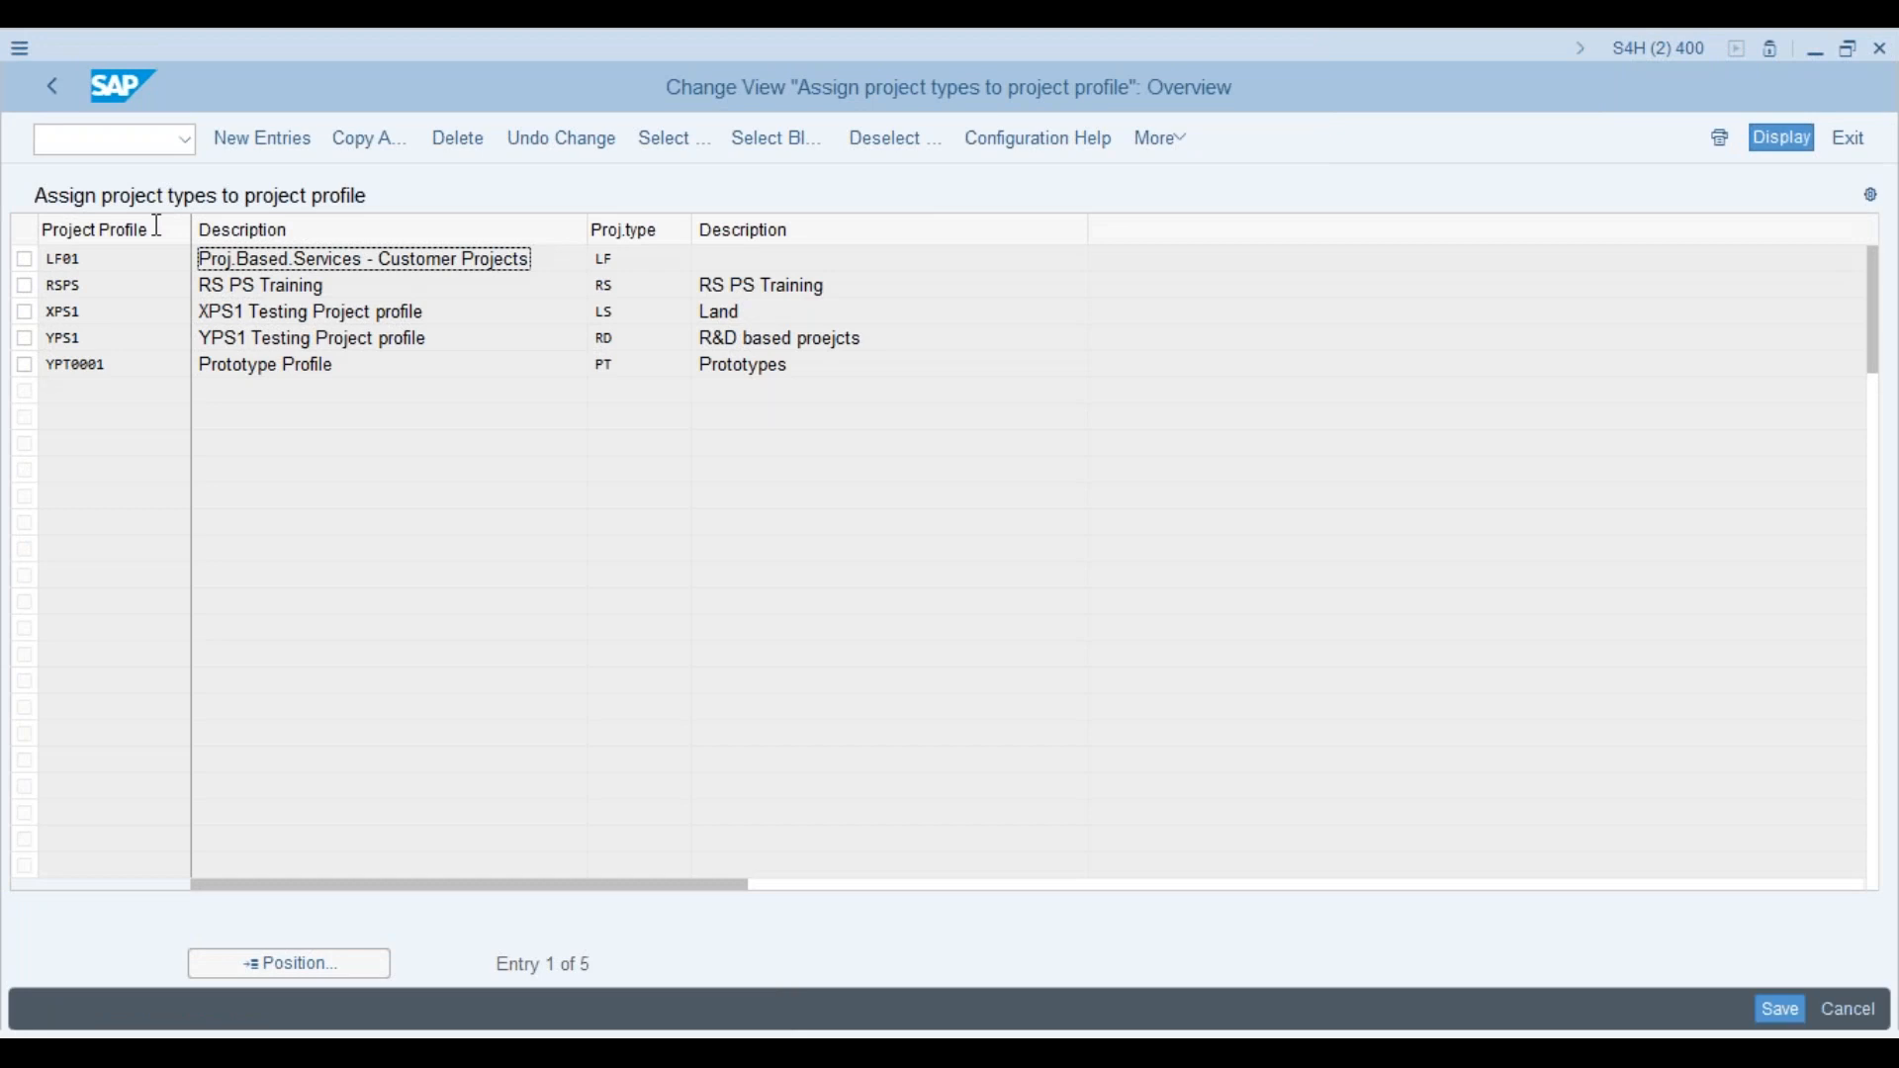
# Step: Assign project profile APS1 to project type AS and save the assignment
pyautogui.click(293, 146)
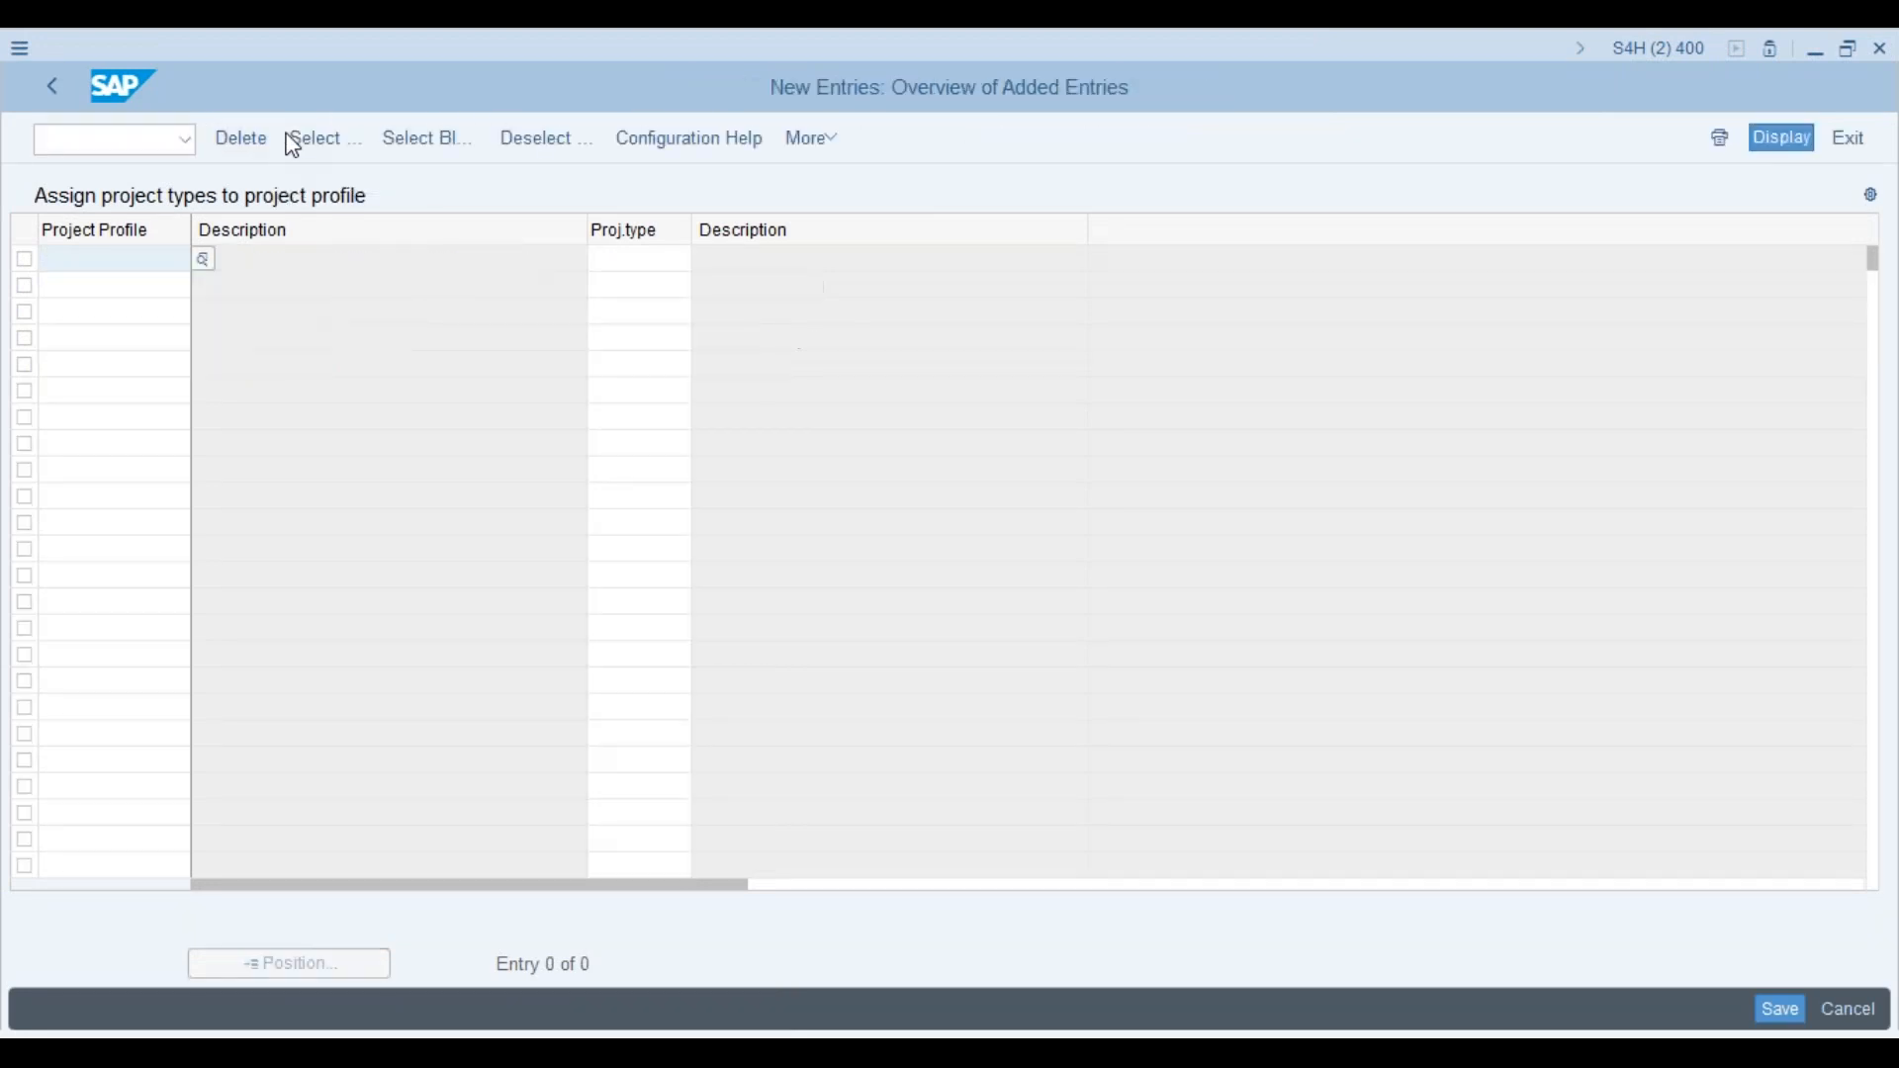
pyautogui.click(204, 259)
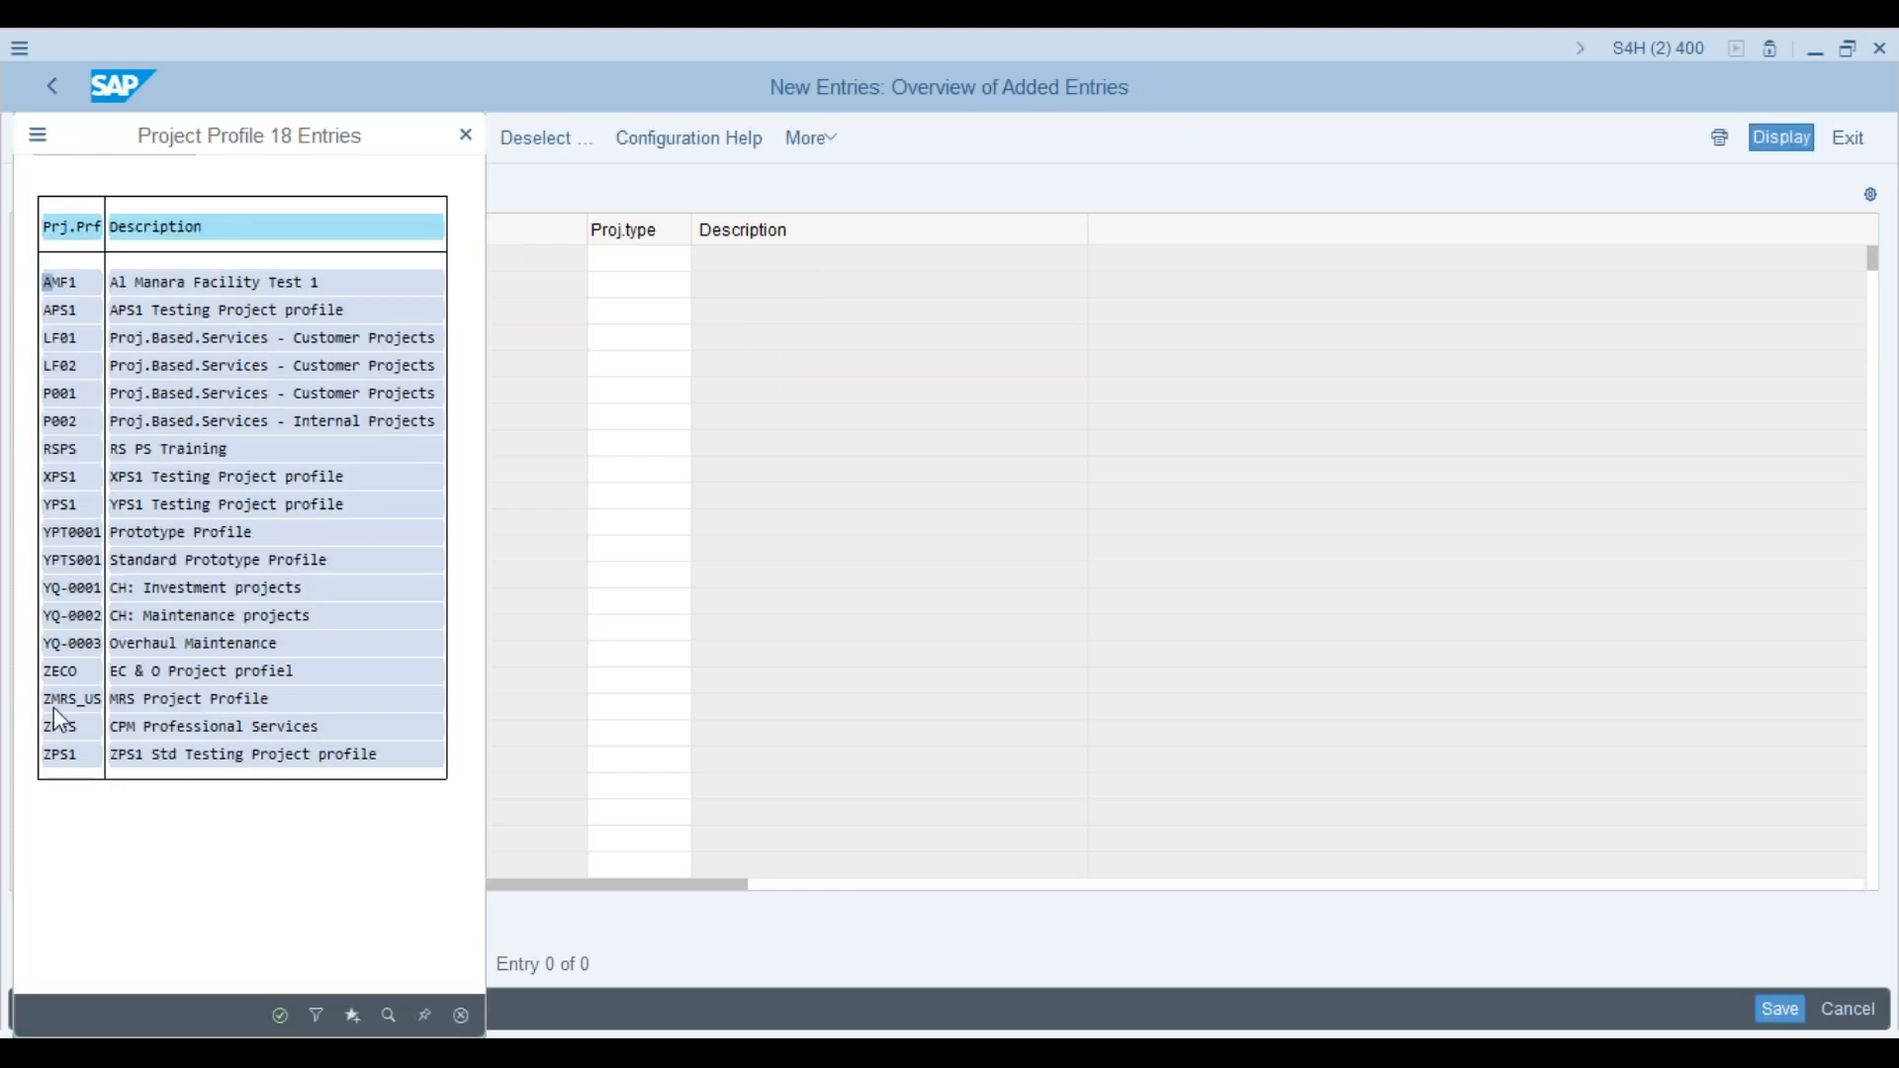
pyautogui.doubleClick(54, 310)
pyautogui.click(633, 260)
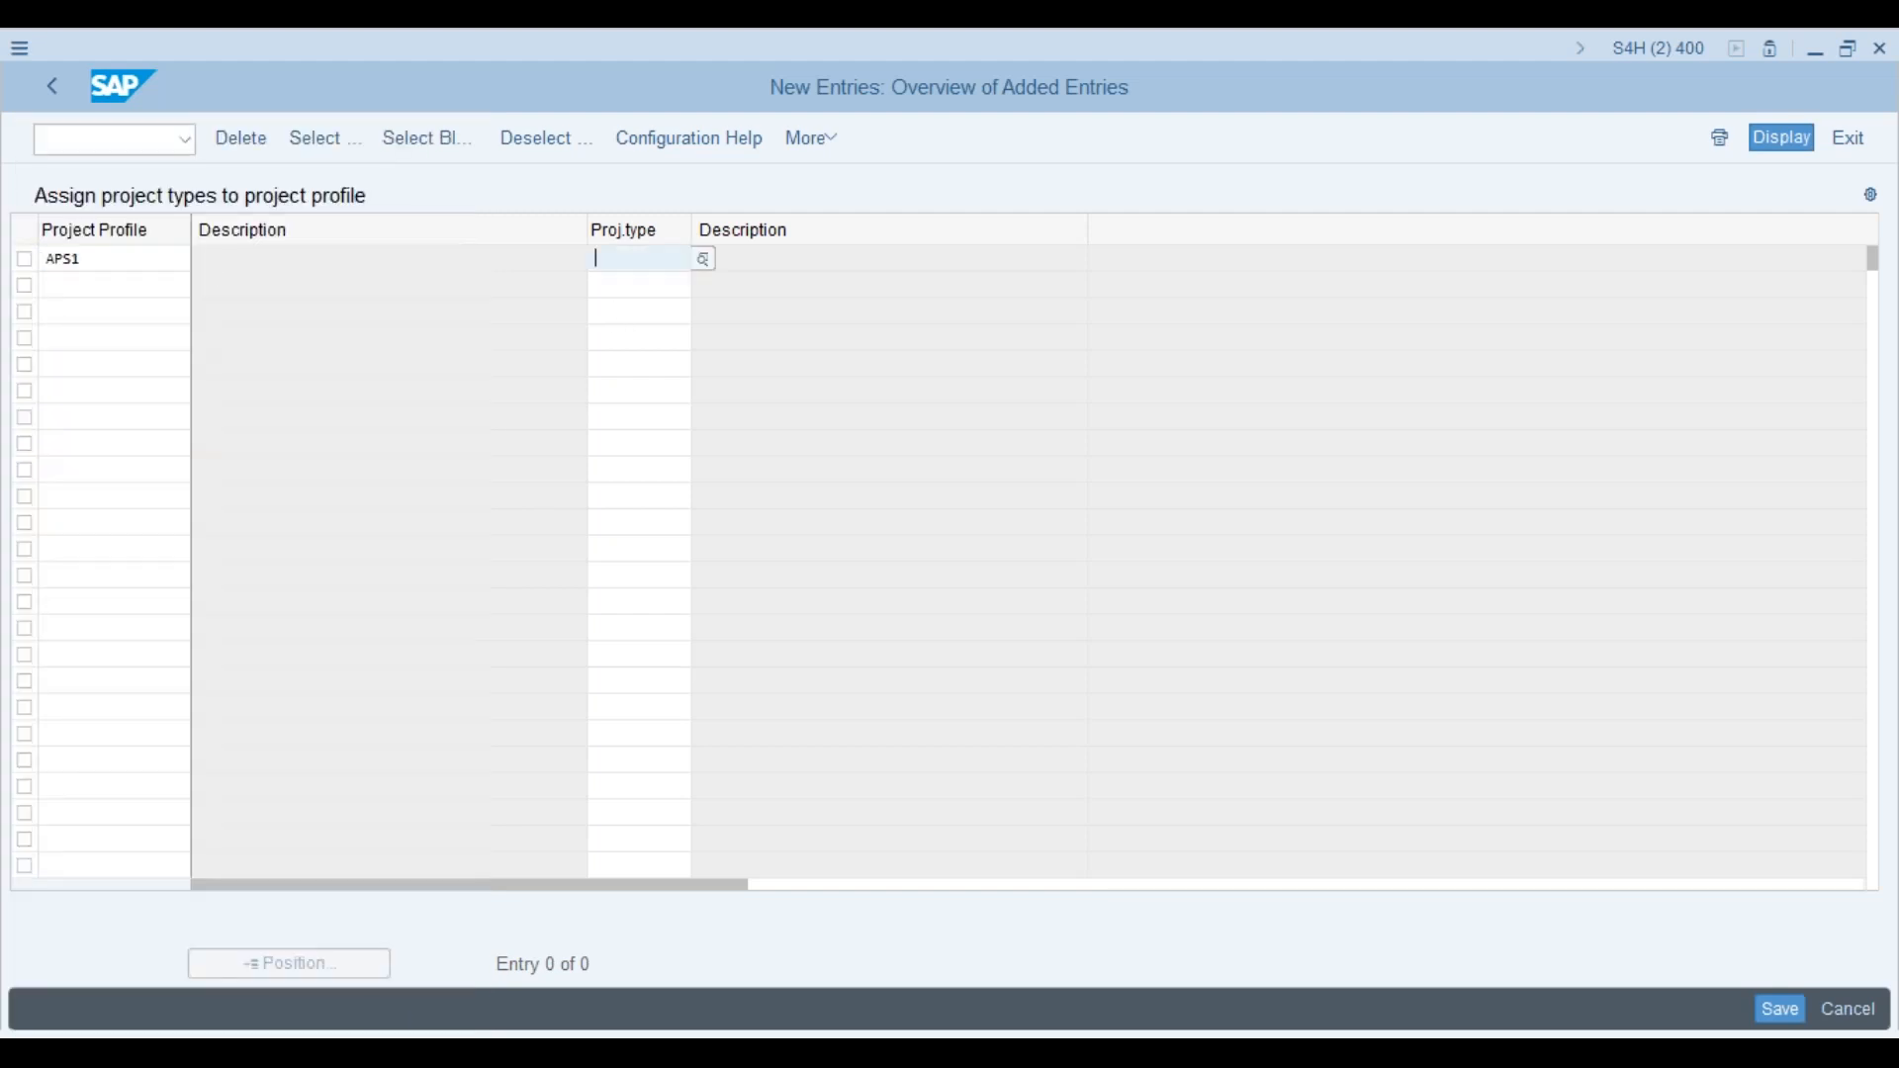
pyautogui.click(705, 261)
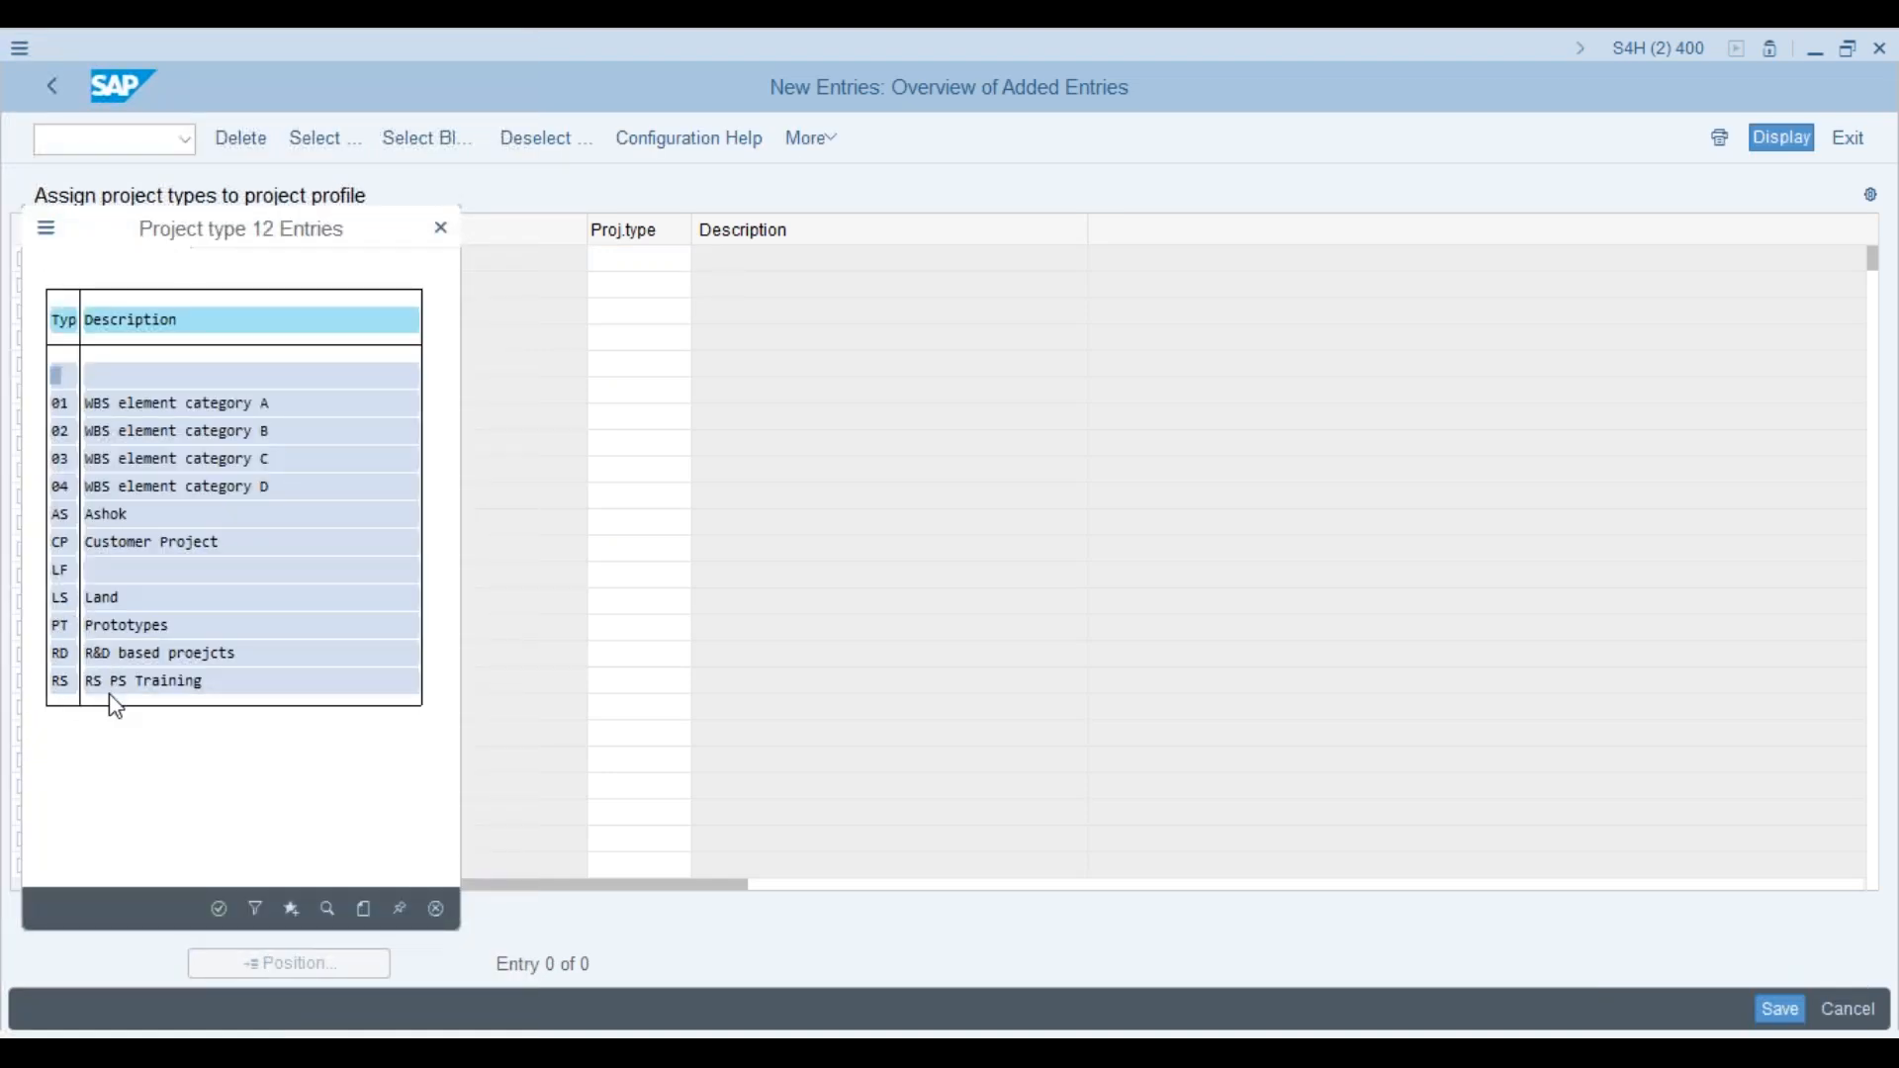
pyautogui.doubleClick(69, 525)
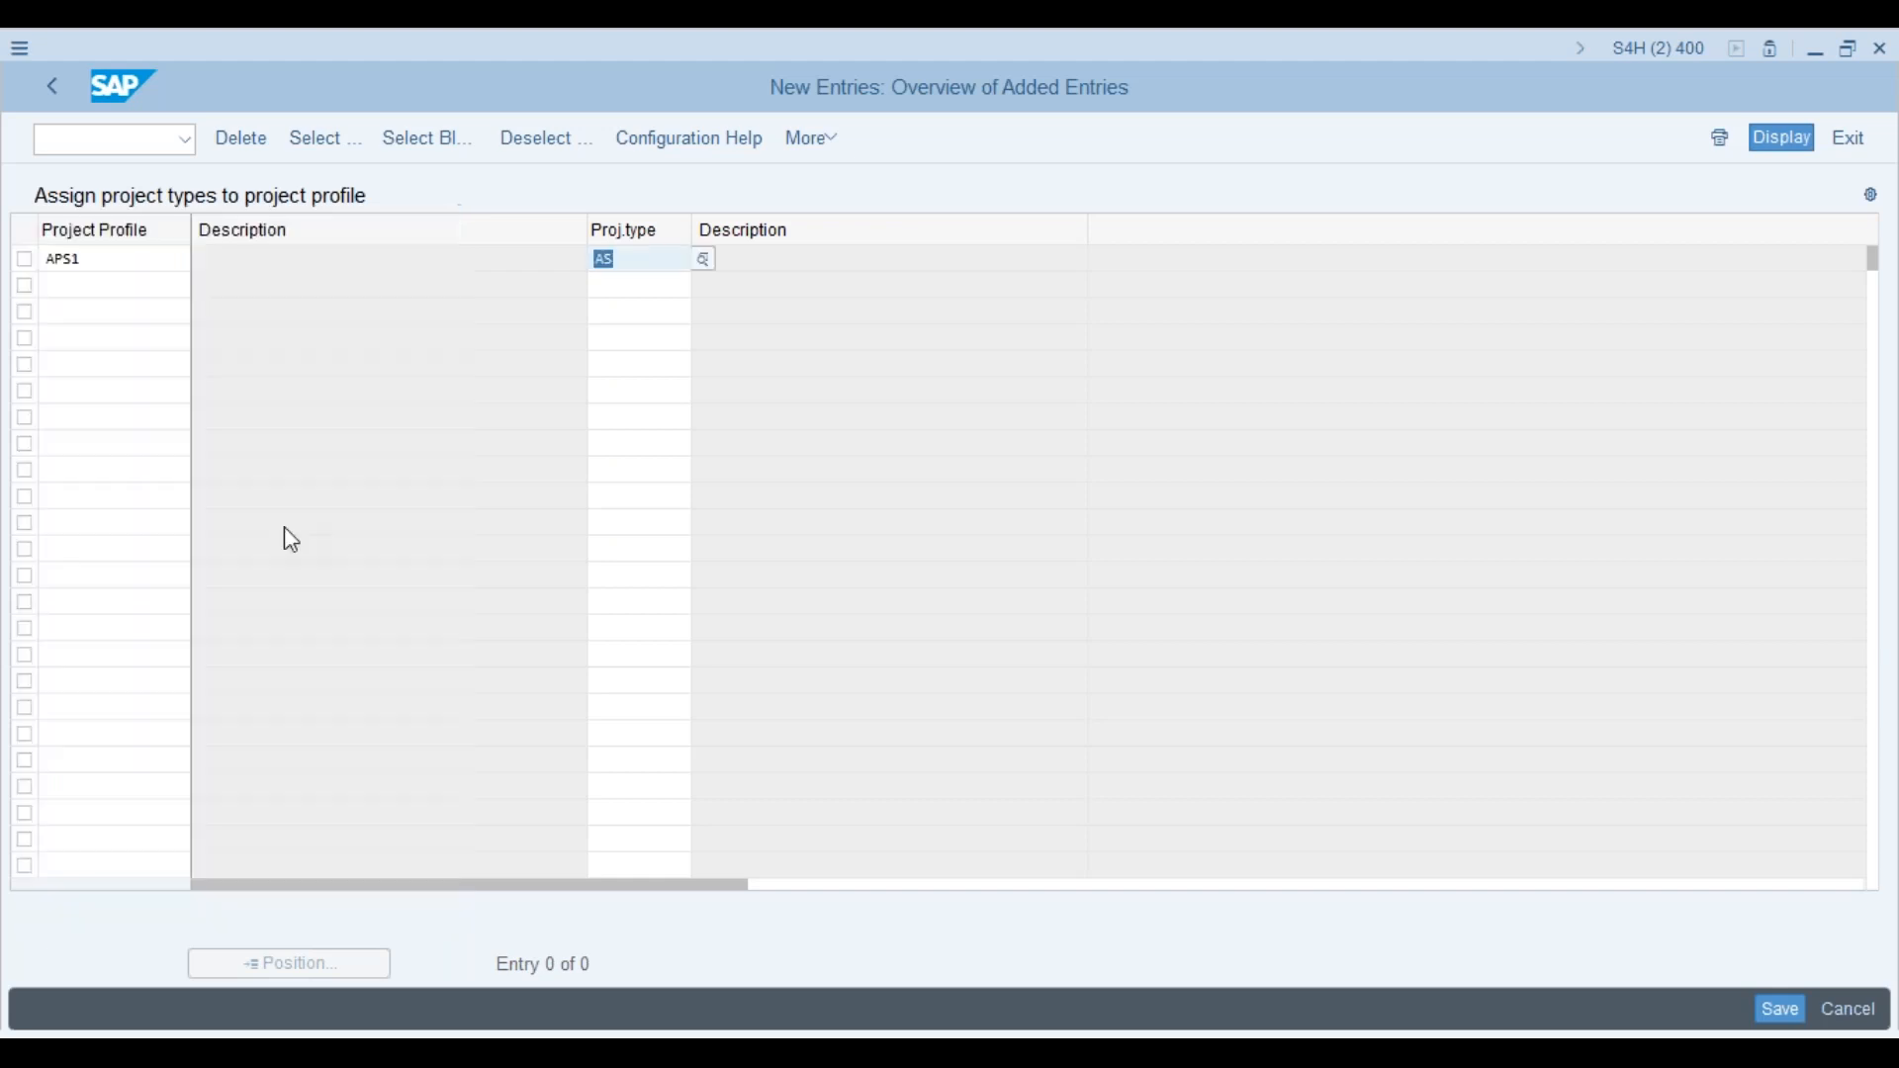
pyautogui.click(1787, 1027)
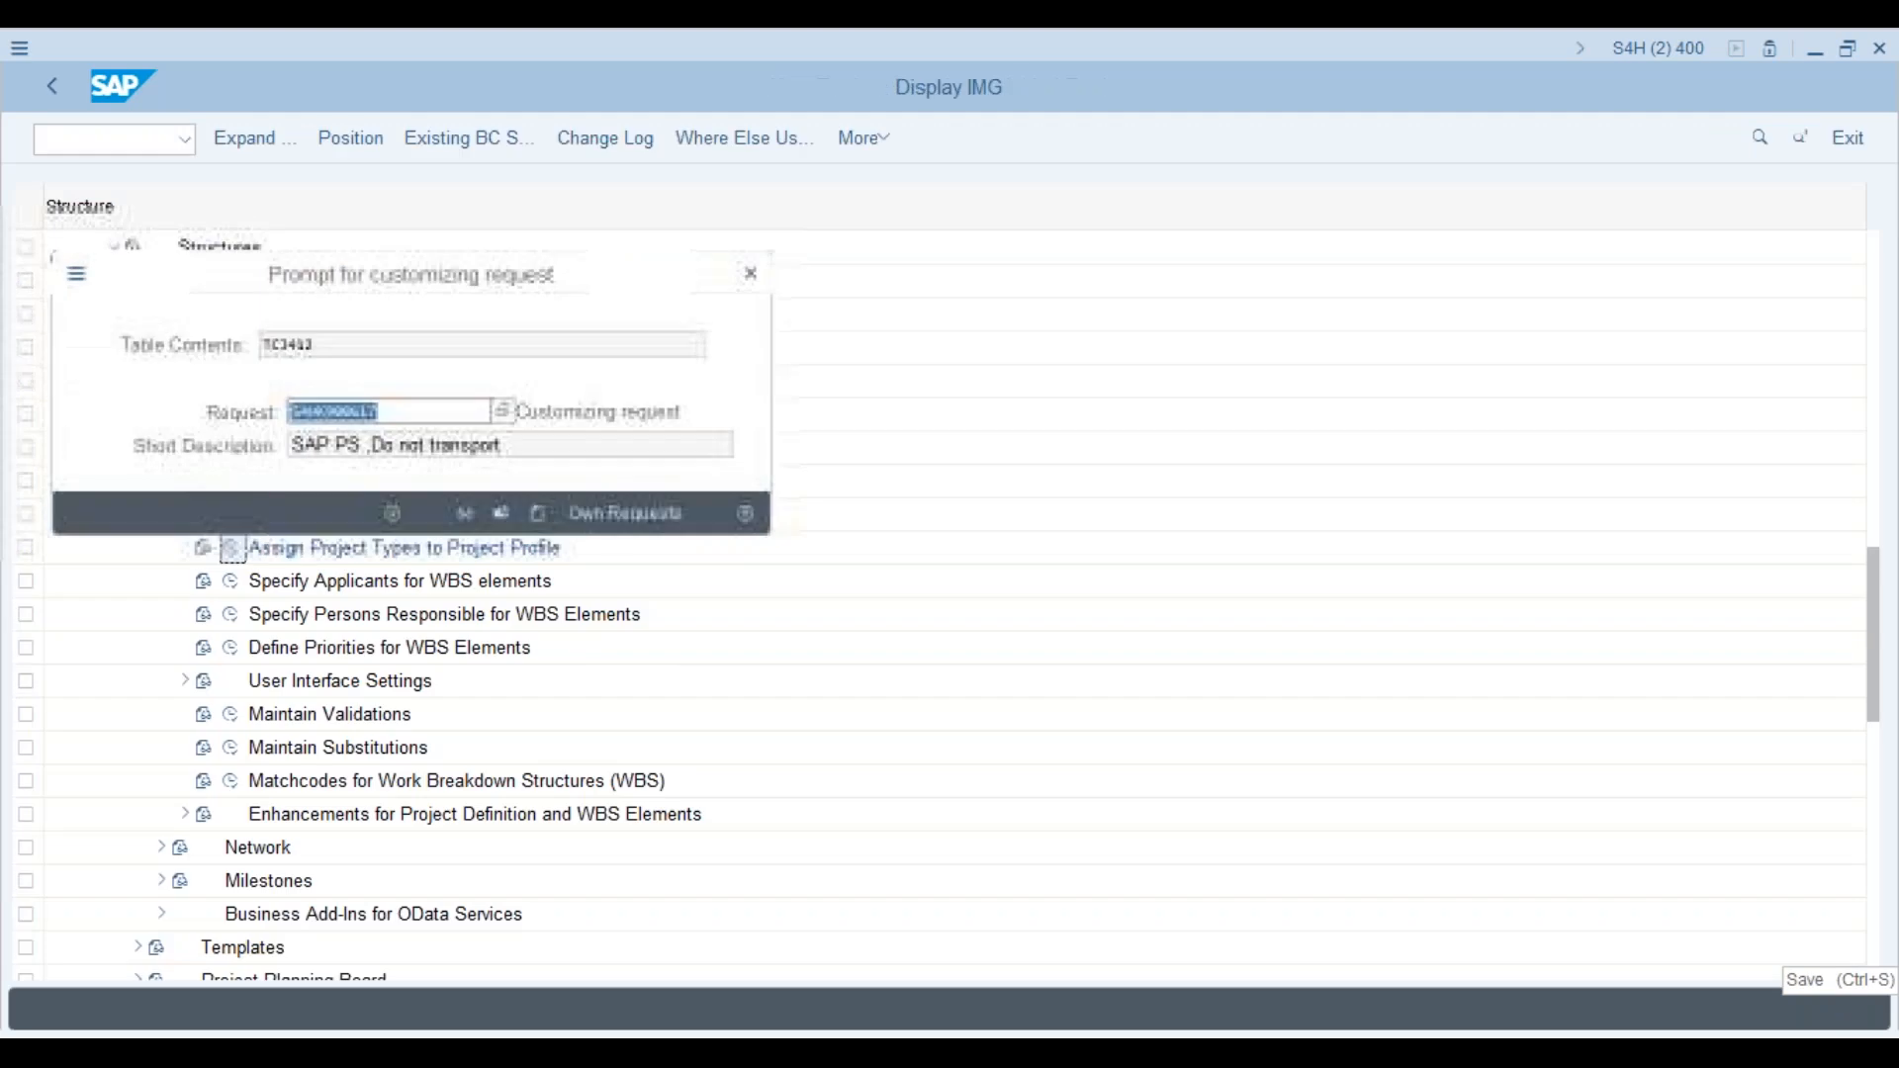
pyautogui.click(393, 513)
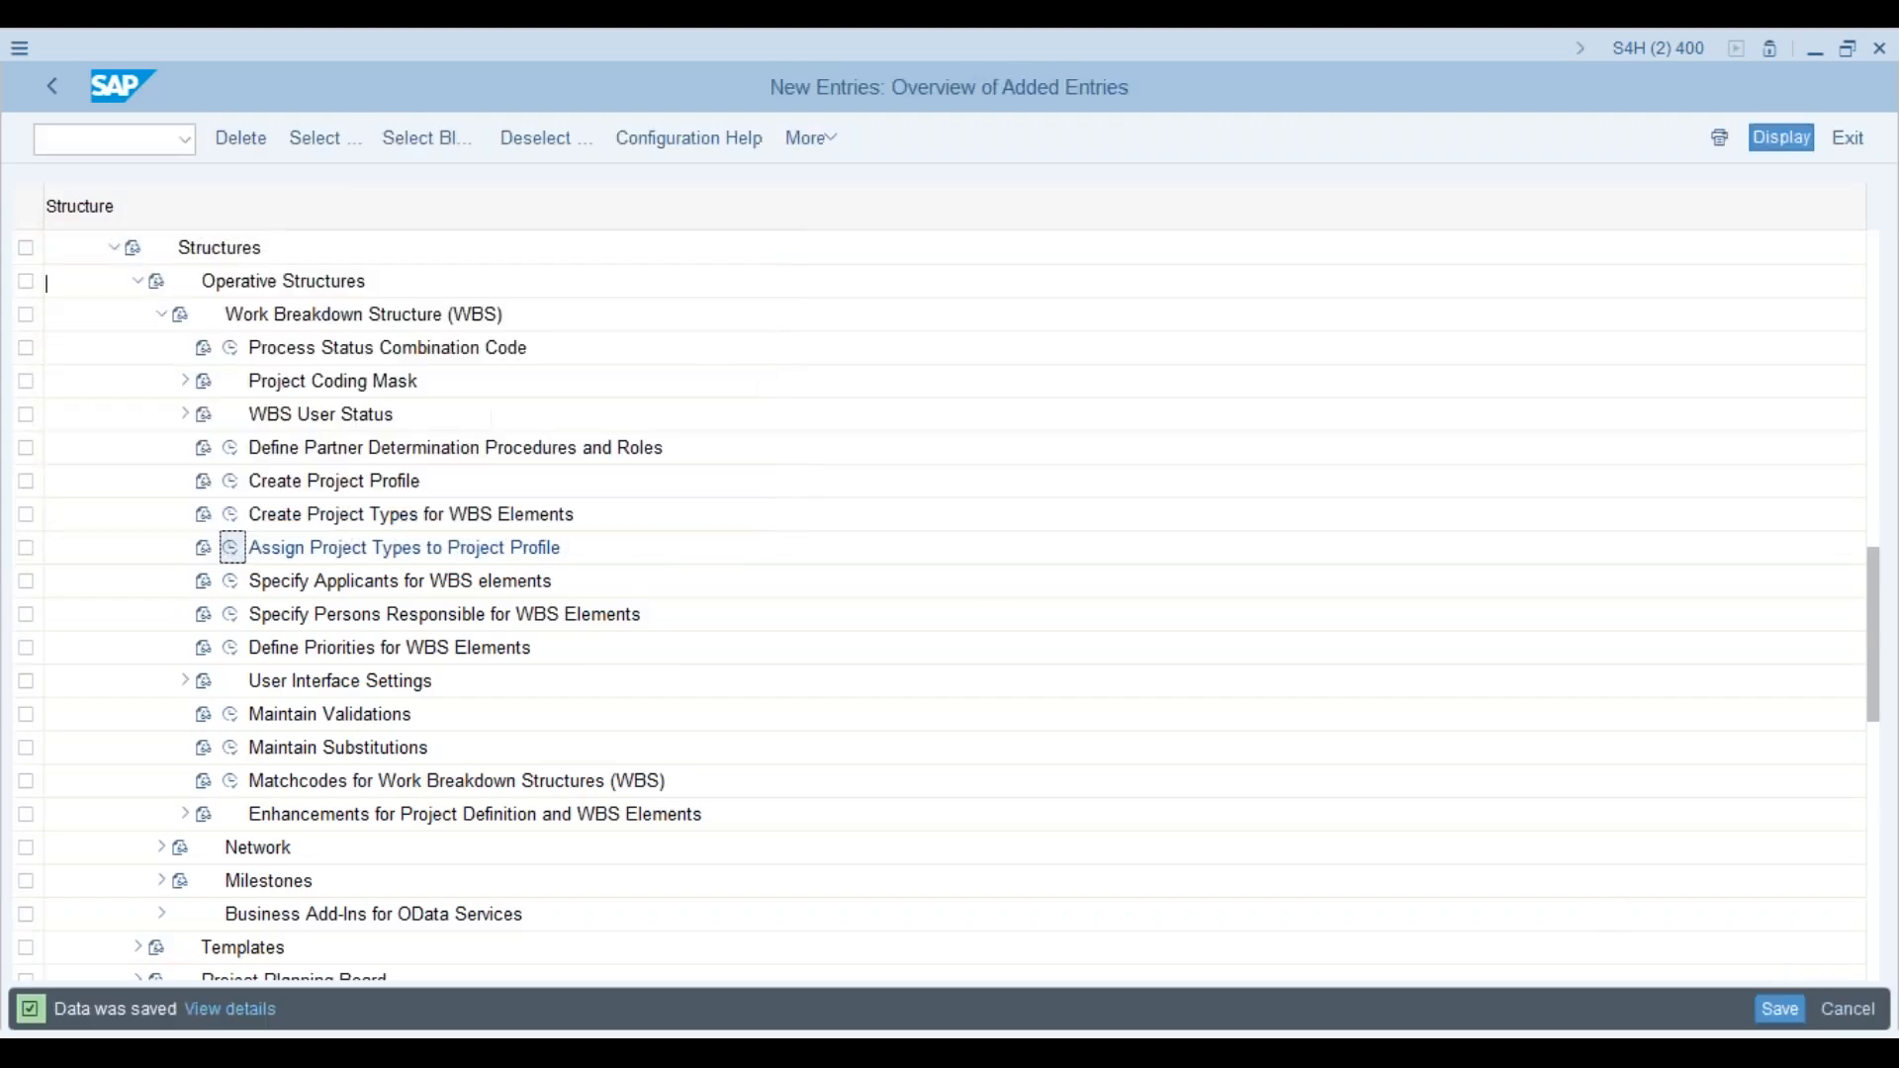
# Step: Return to the configuration tree and run Create Project Profile
pyautogui.click(52, 87)
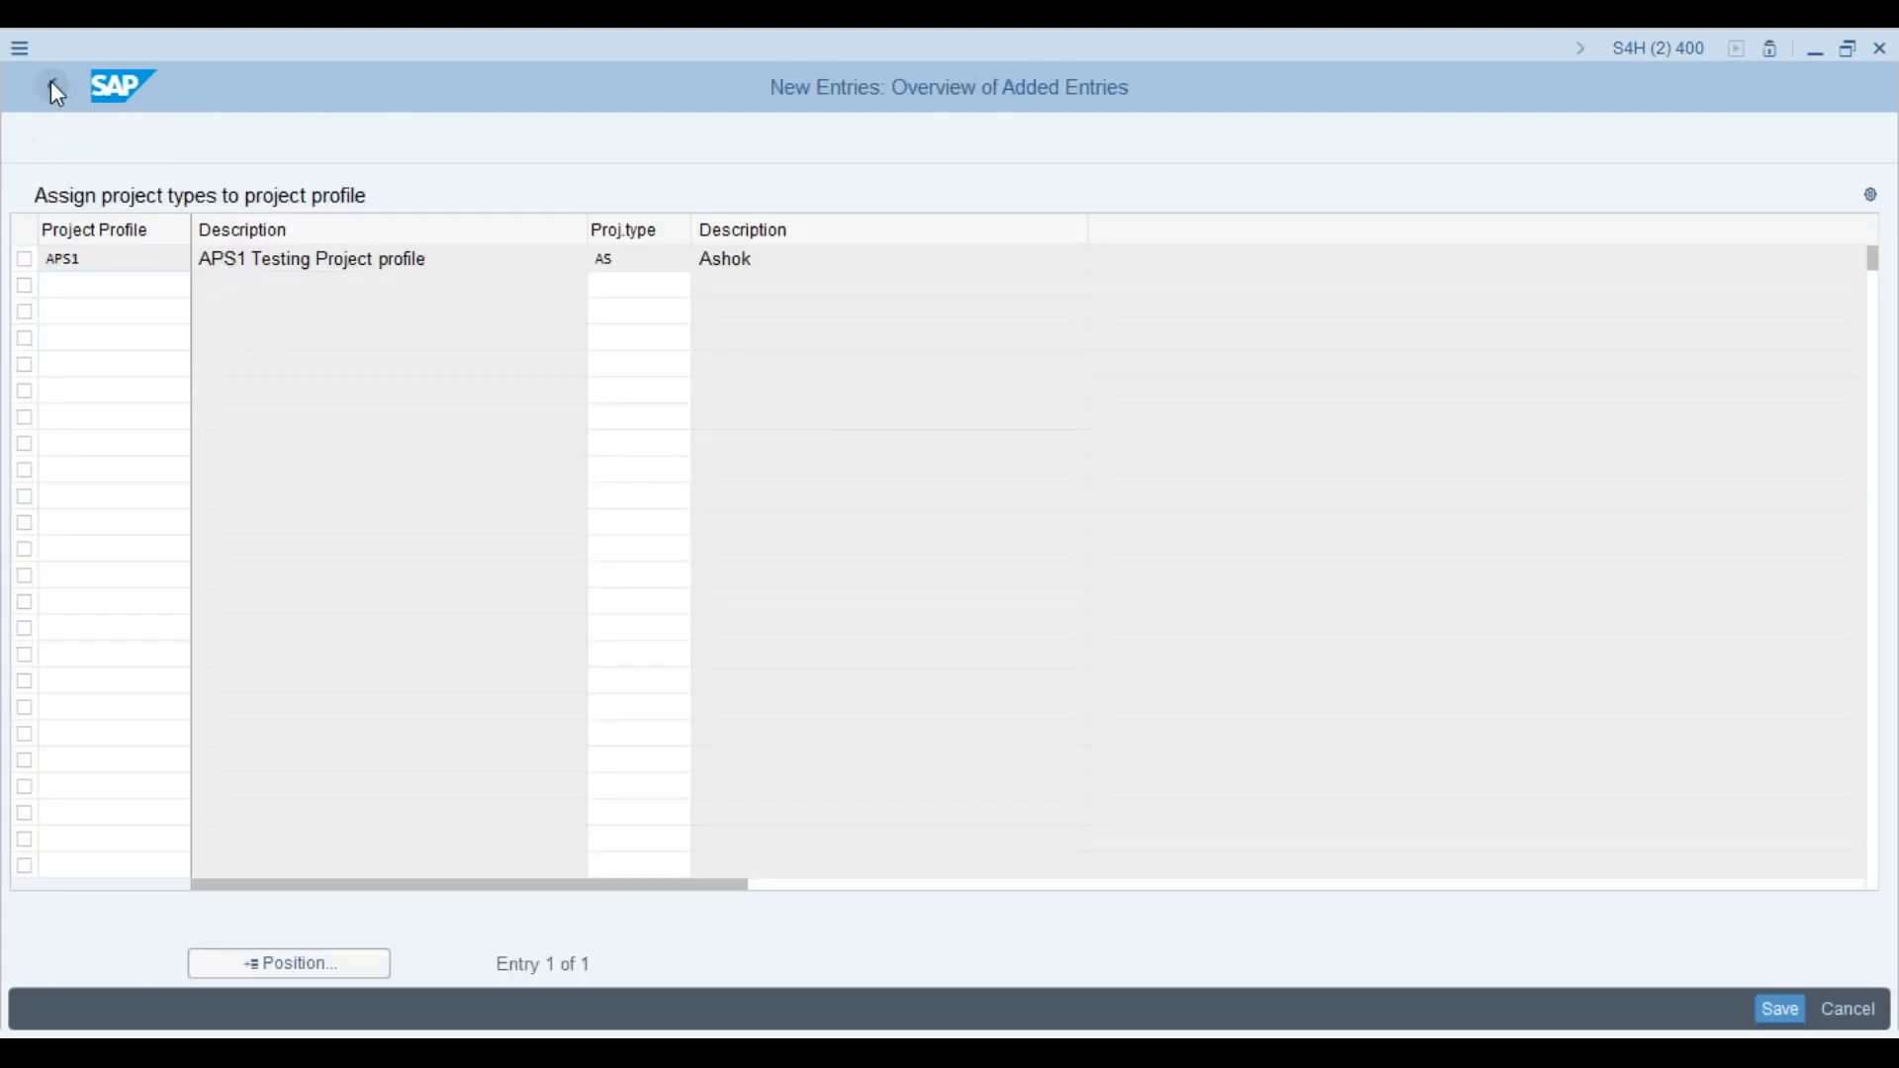
pyautogui.click(51, 85)
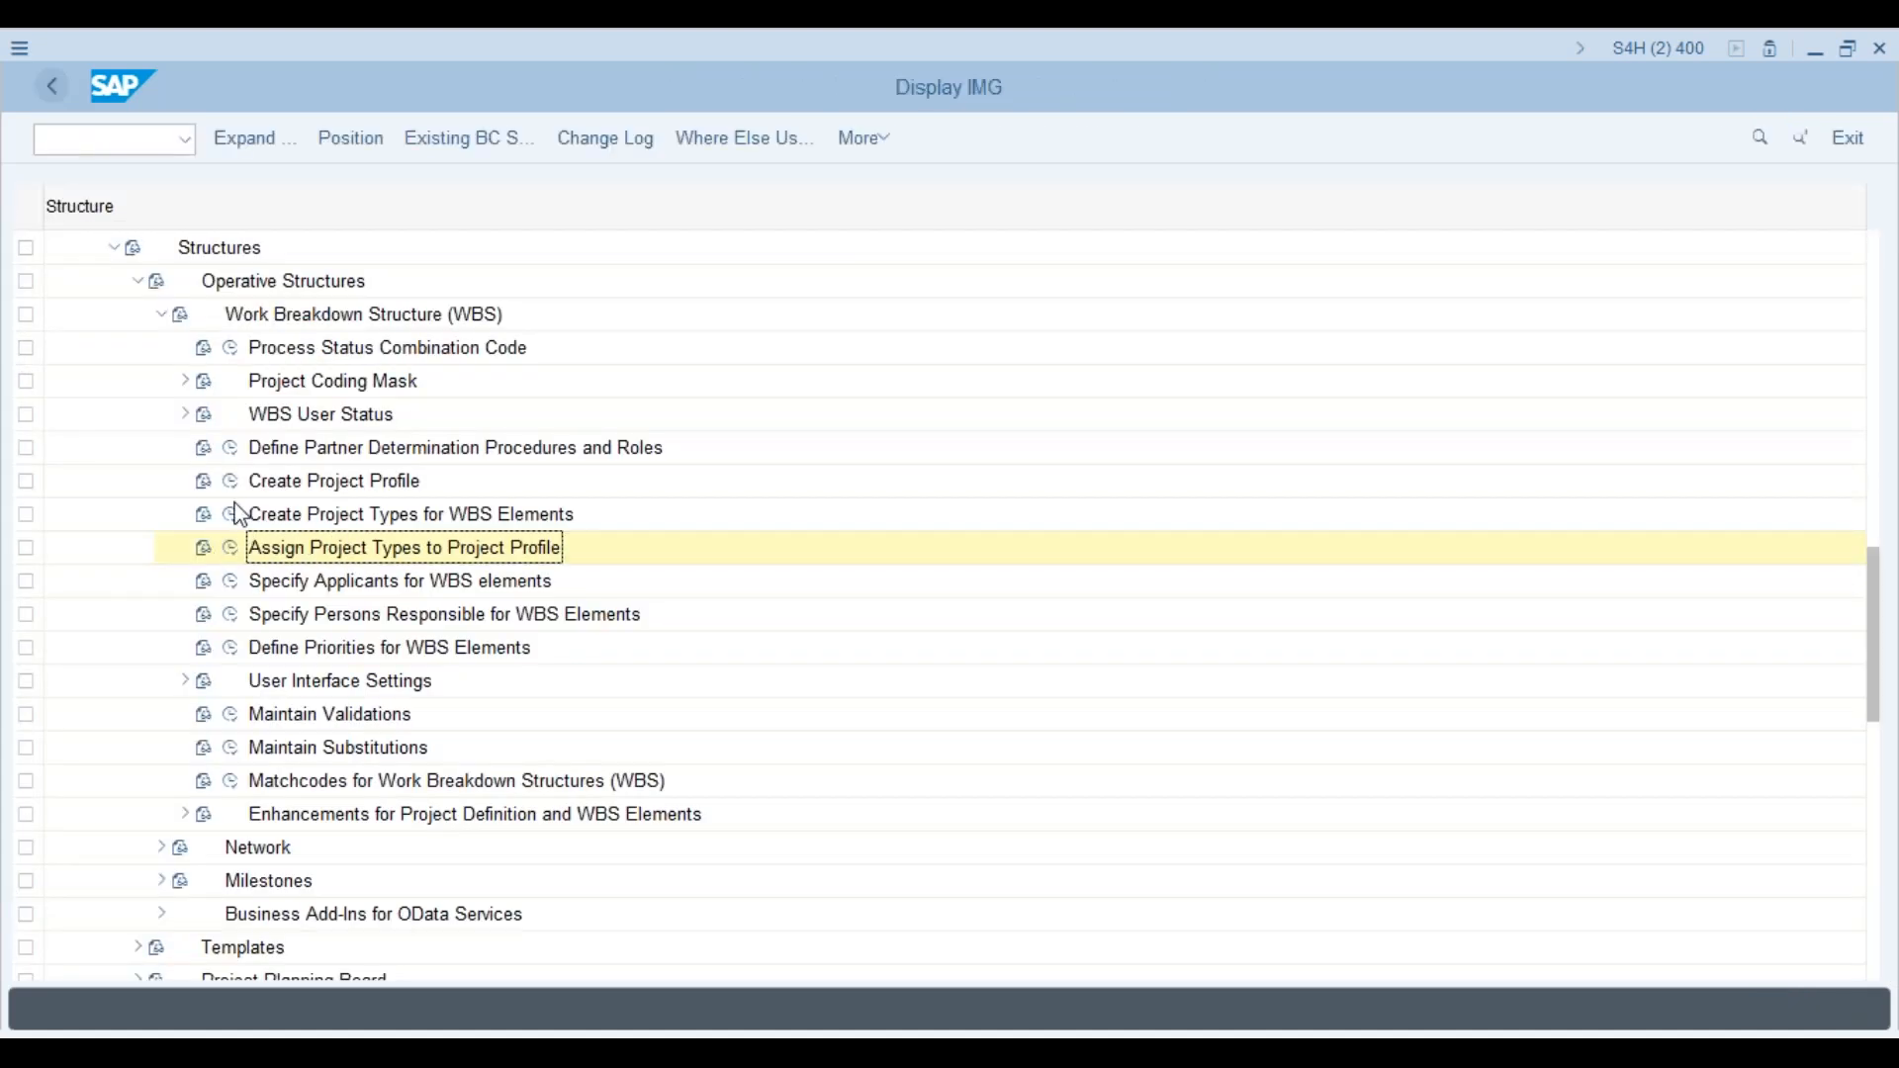
pyautogui.click(231, 482)
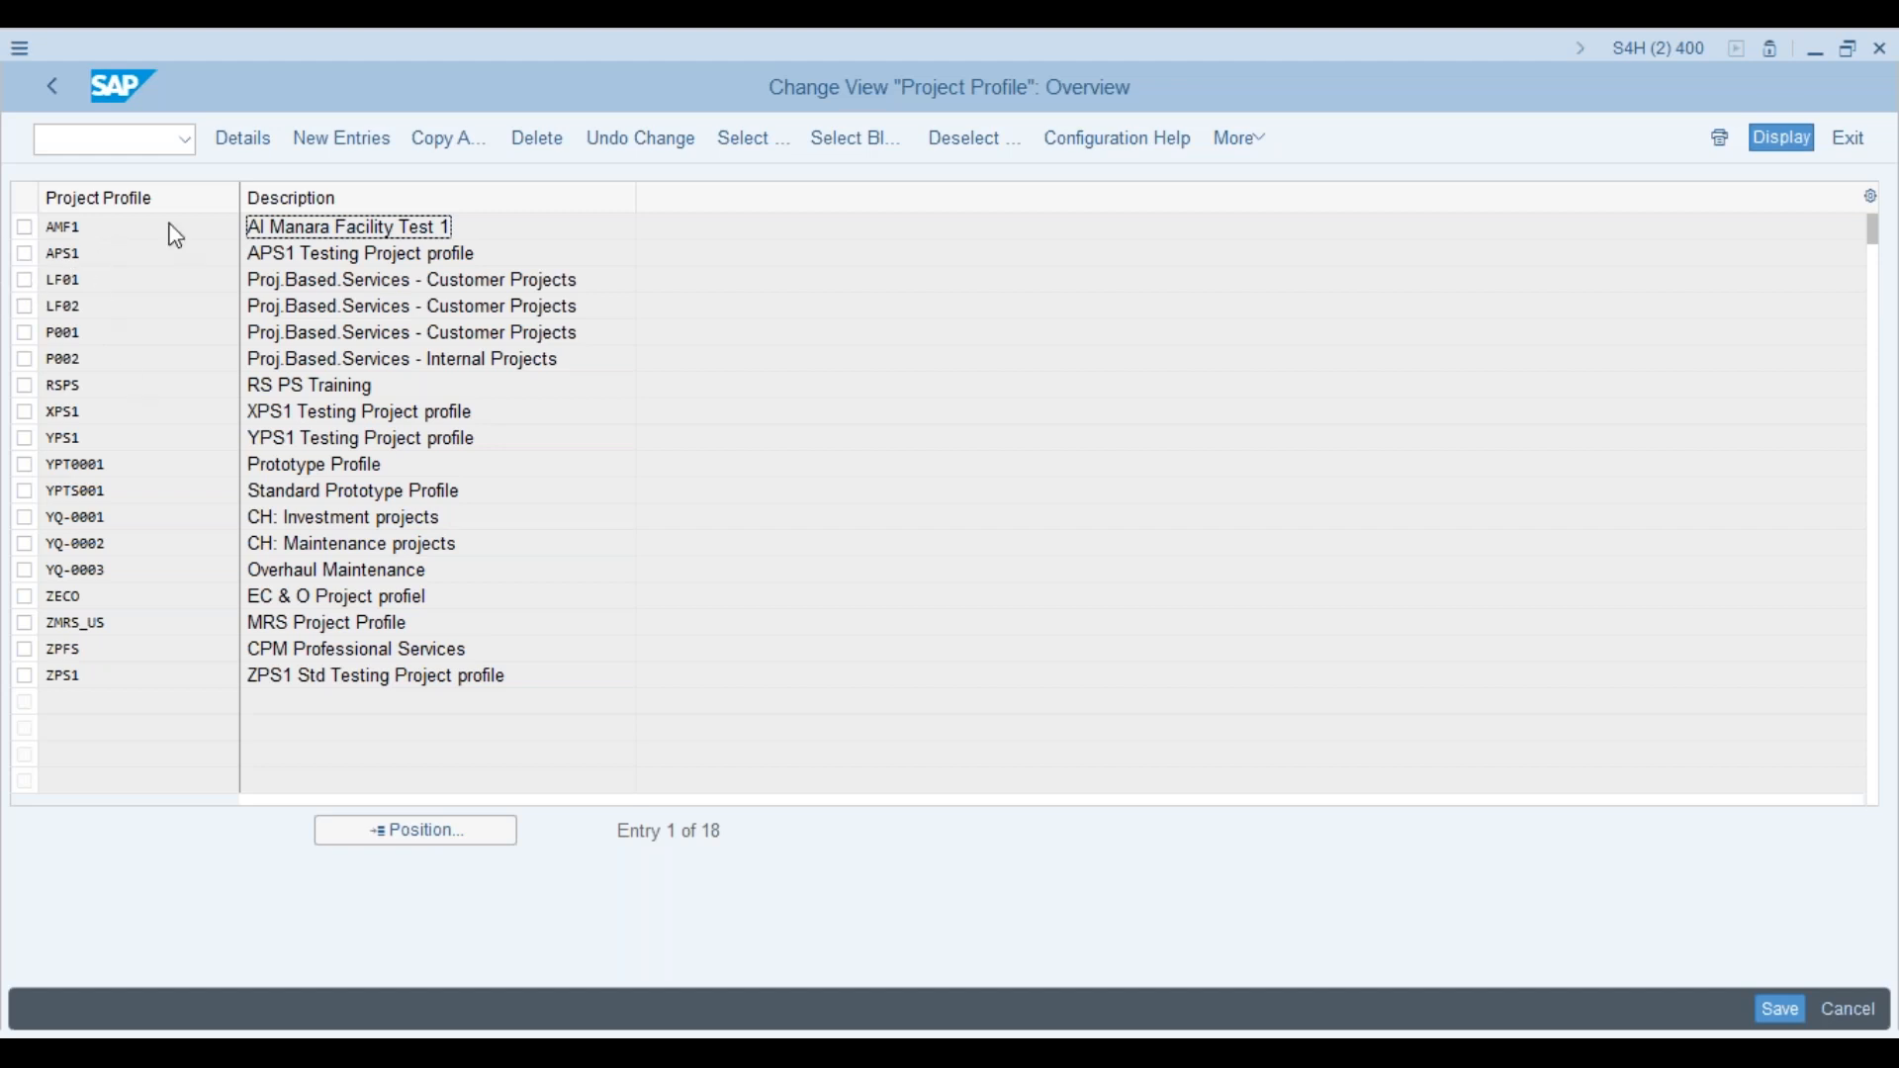
# Step: Set APS1's project type to AS, check its field key YPS1, and switch to Project Builder
pyautogui.doubleClick(141, 259)
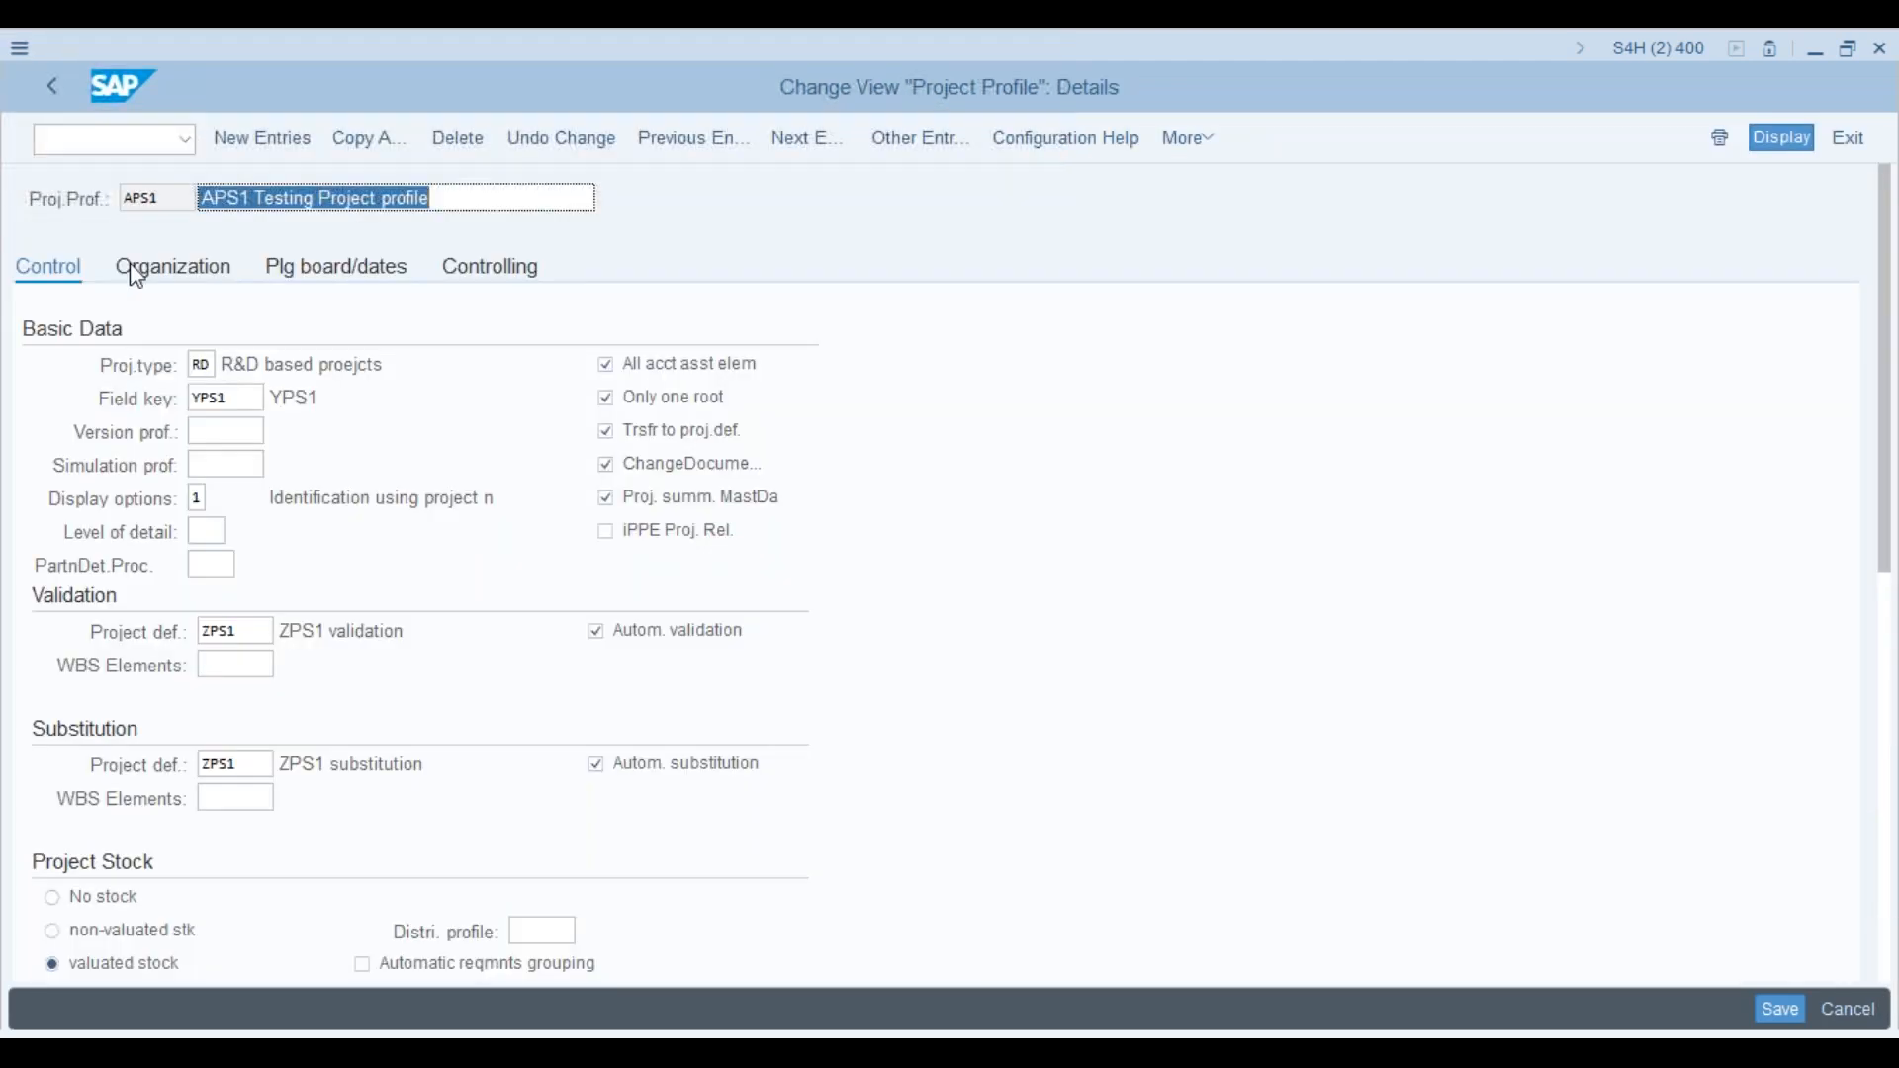
pyautogui.click(210, 366)
pyautogui.click(228, 366)
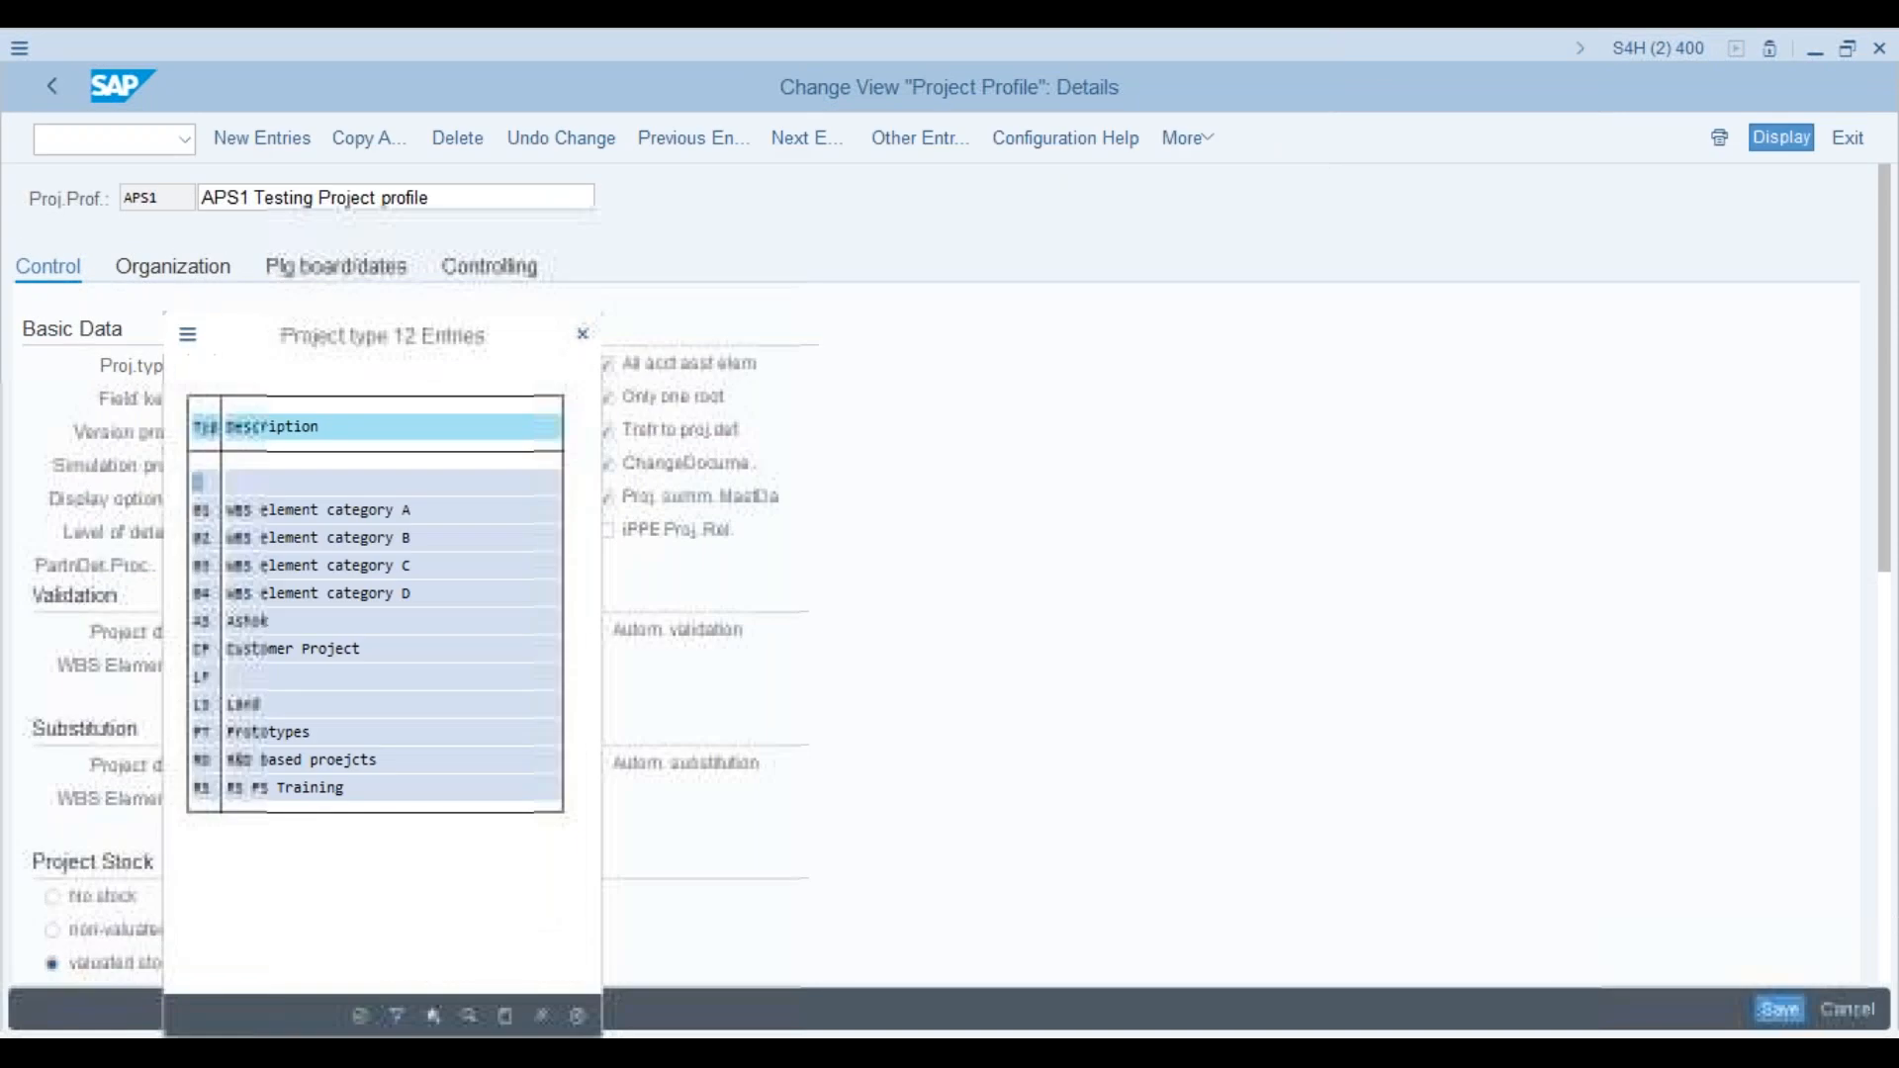
pyautogui.click(201, 623)
pyautogui.doubleClick(203, 623)
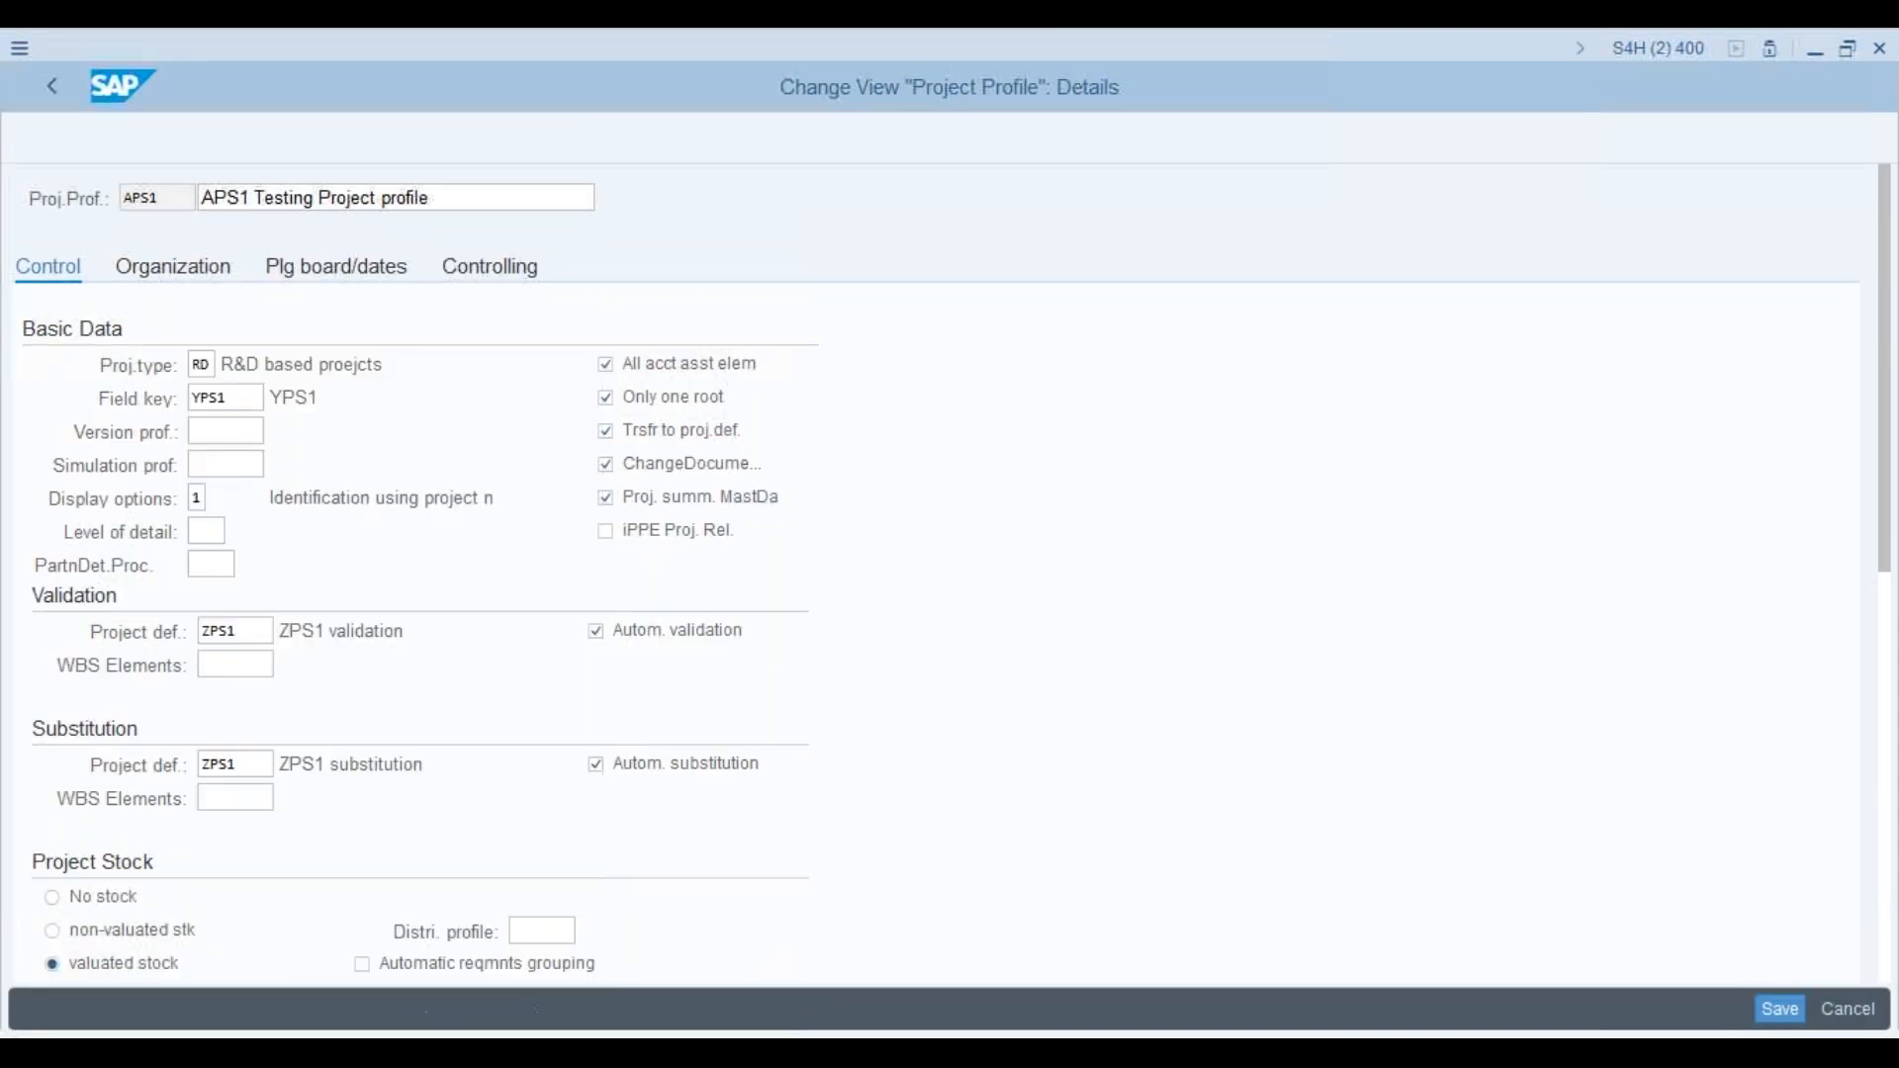
pyautogui.press('Return')
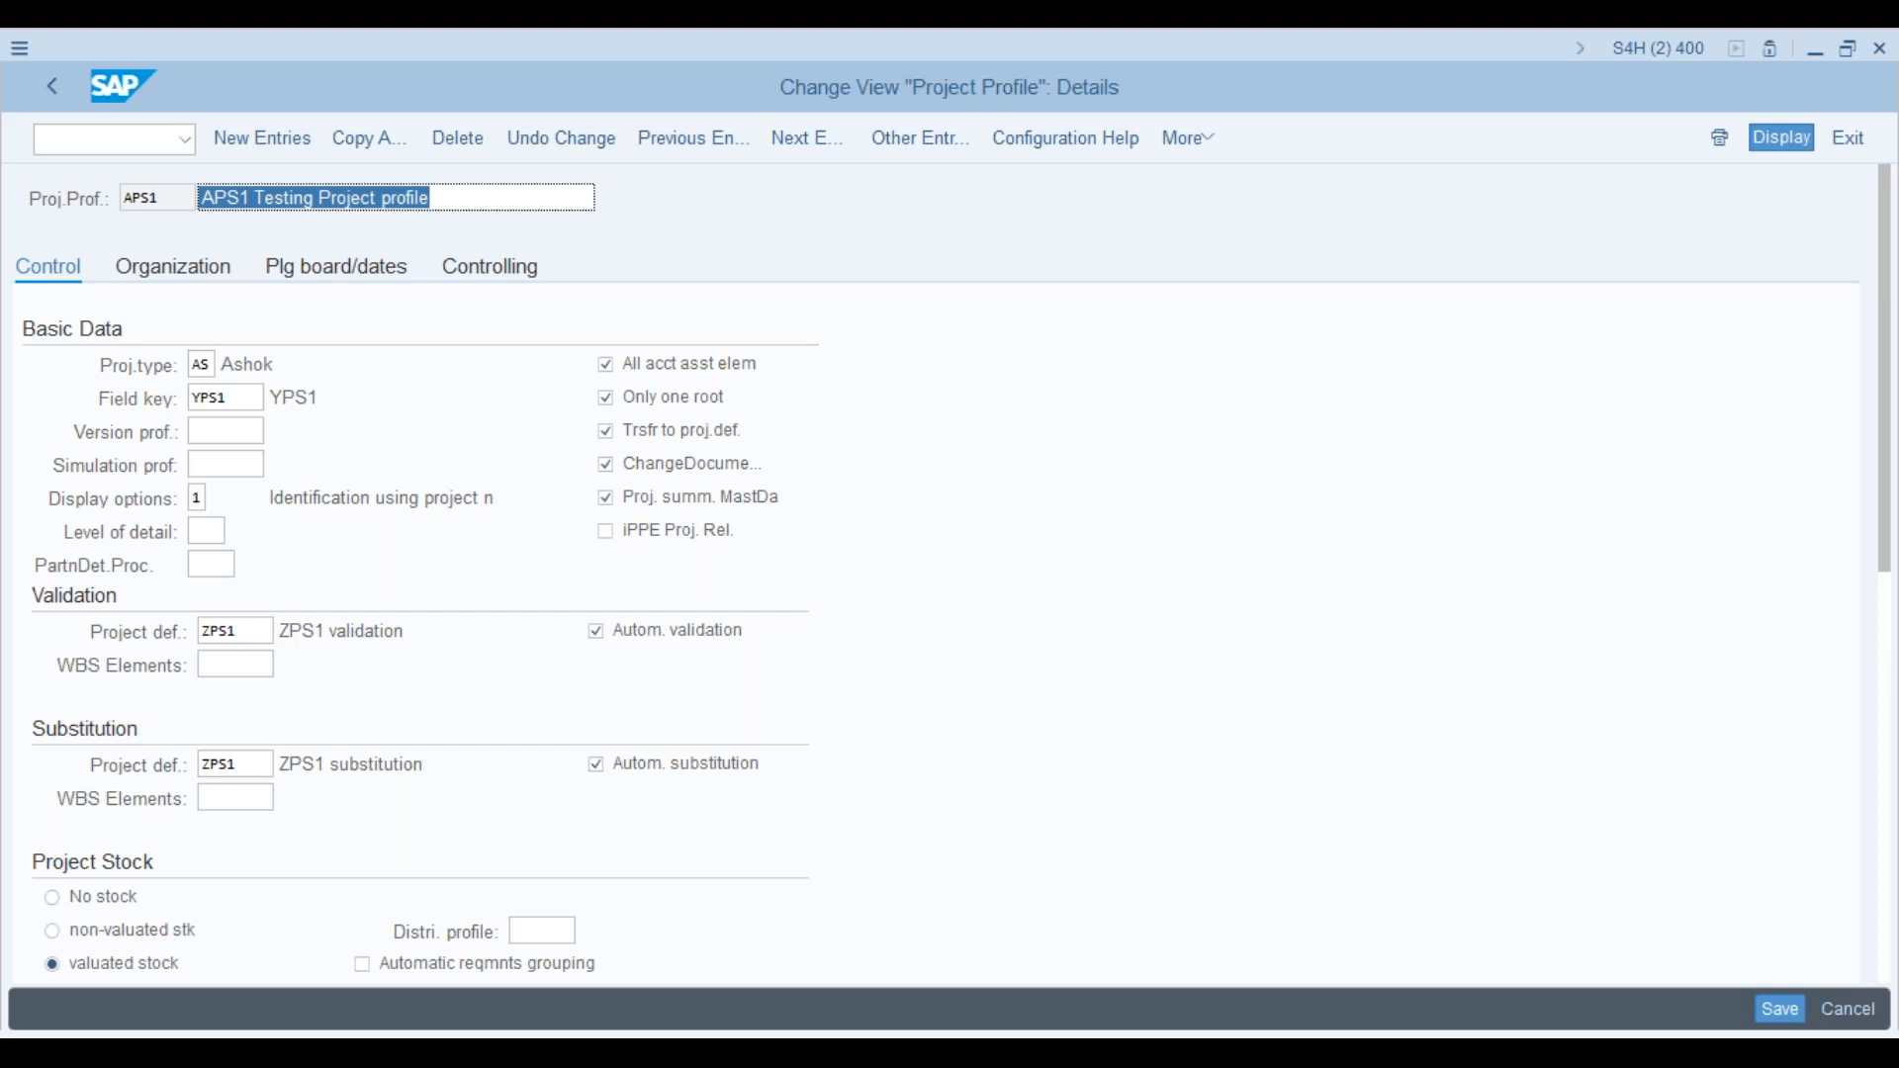
pyautogui.click(227, 396)
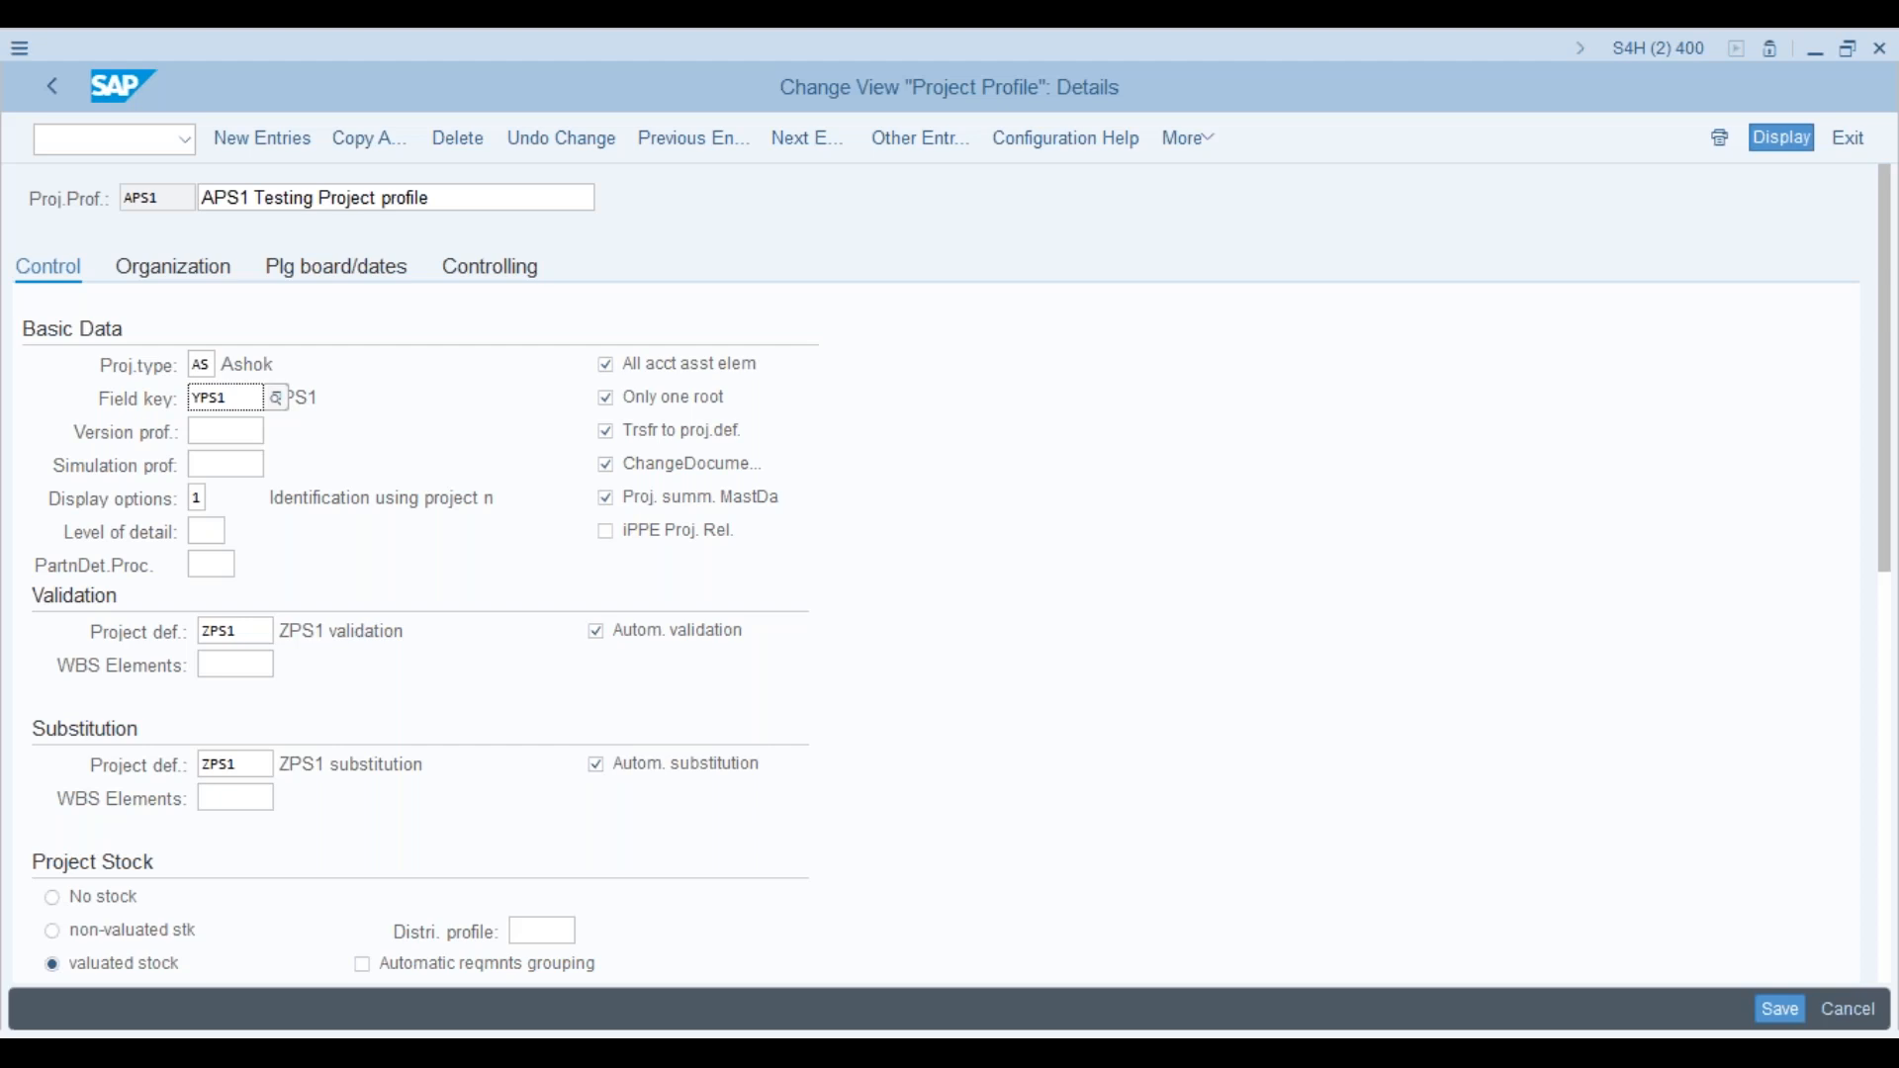
pyautogui.hotkey('alt', 'Tab')
# Step: On WBS element AMP-0001's user fields, replace field key YPS1 with 0000001
pyautogui.click(242, 313)
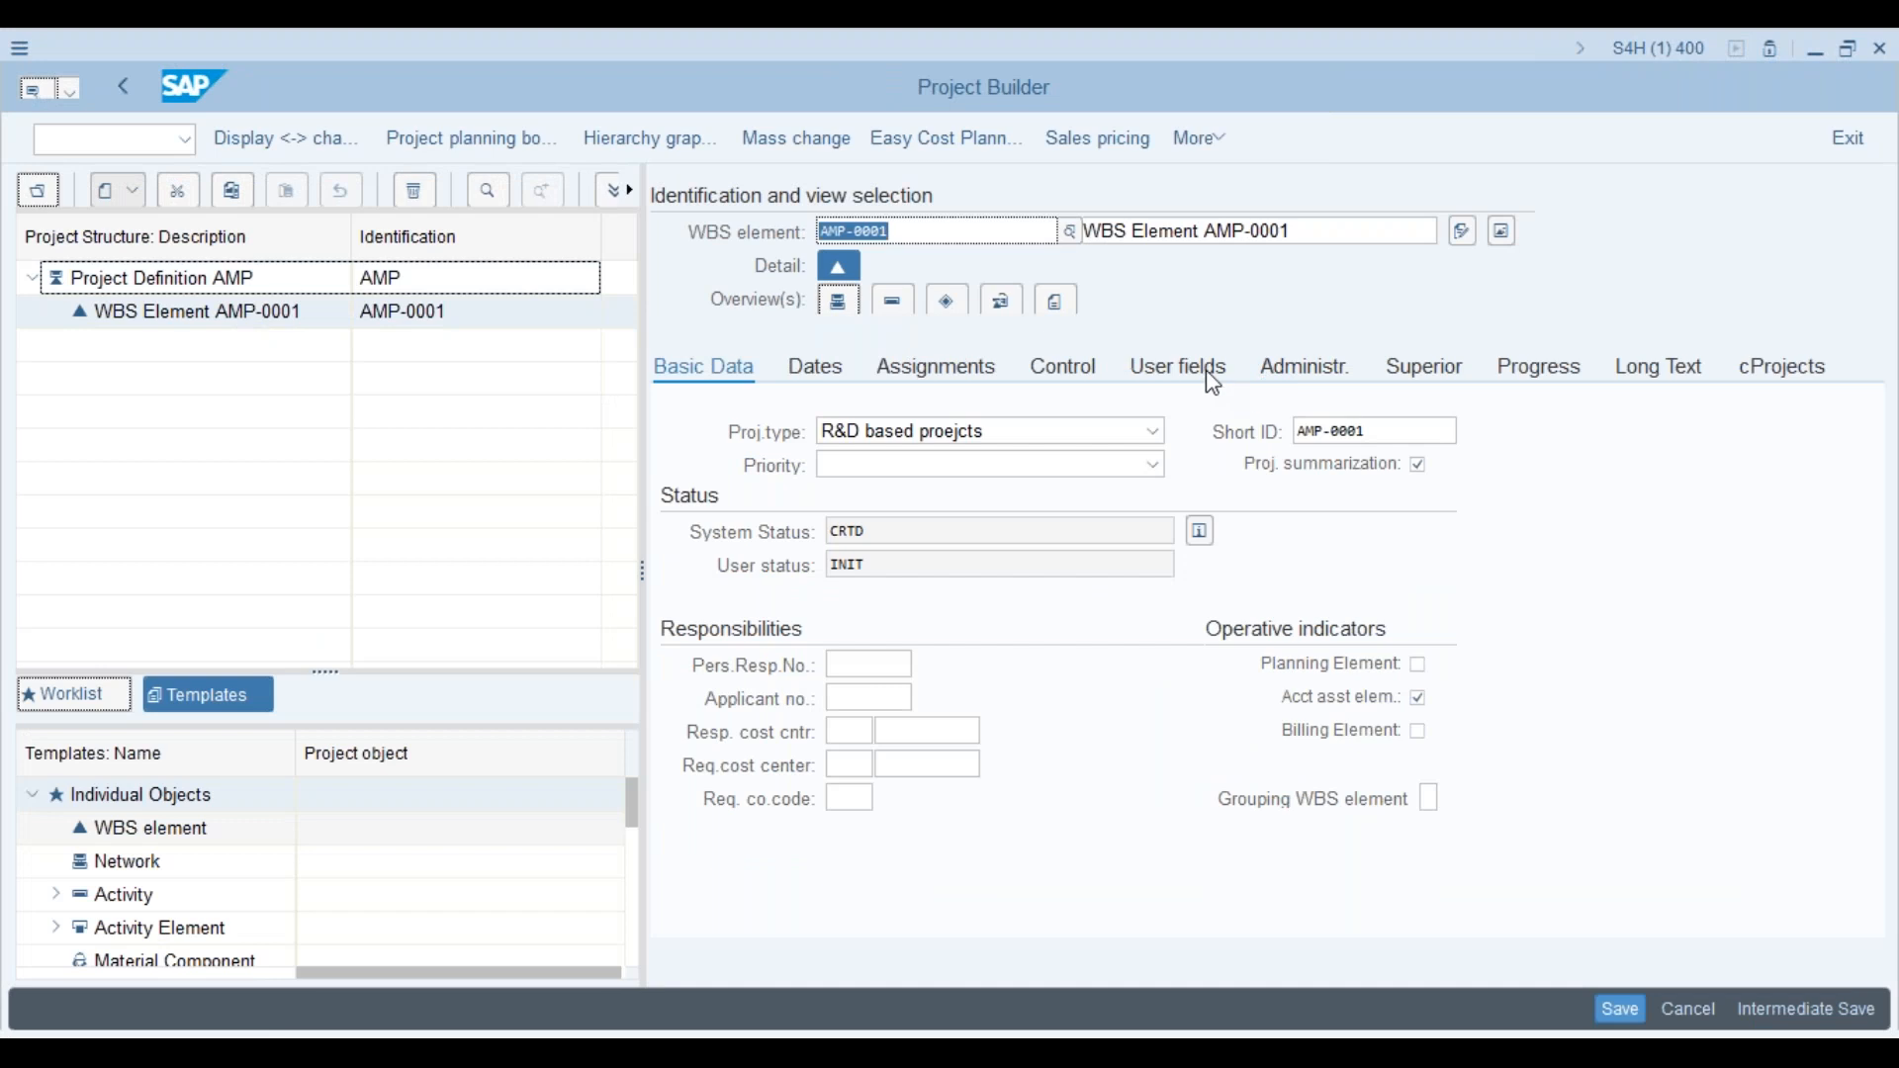
pyautogui.click(1206, 376)
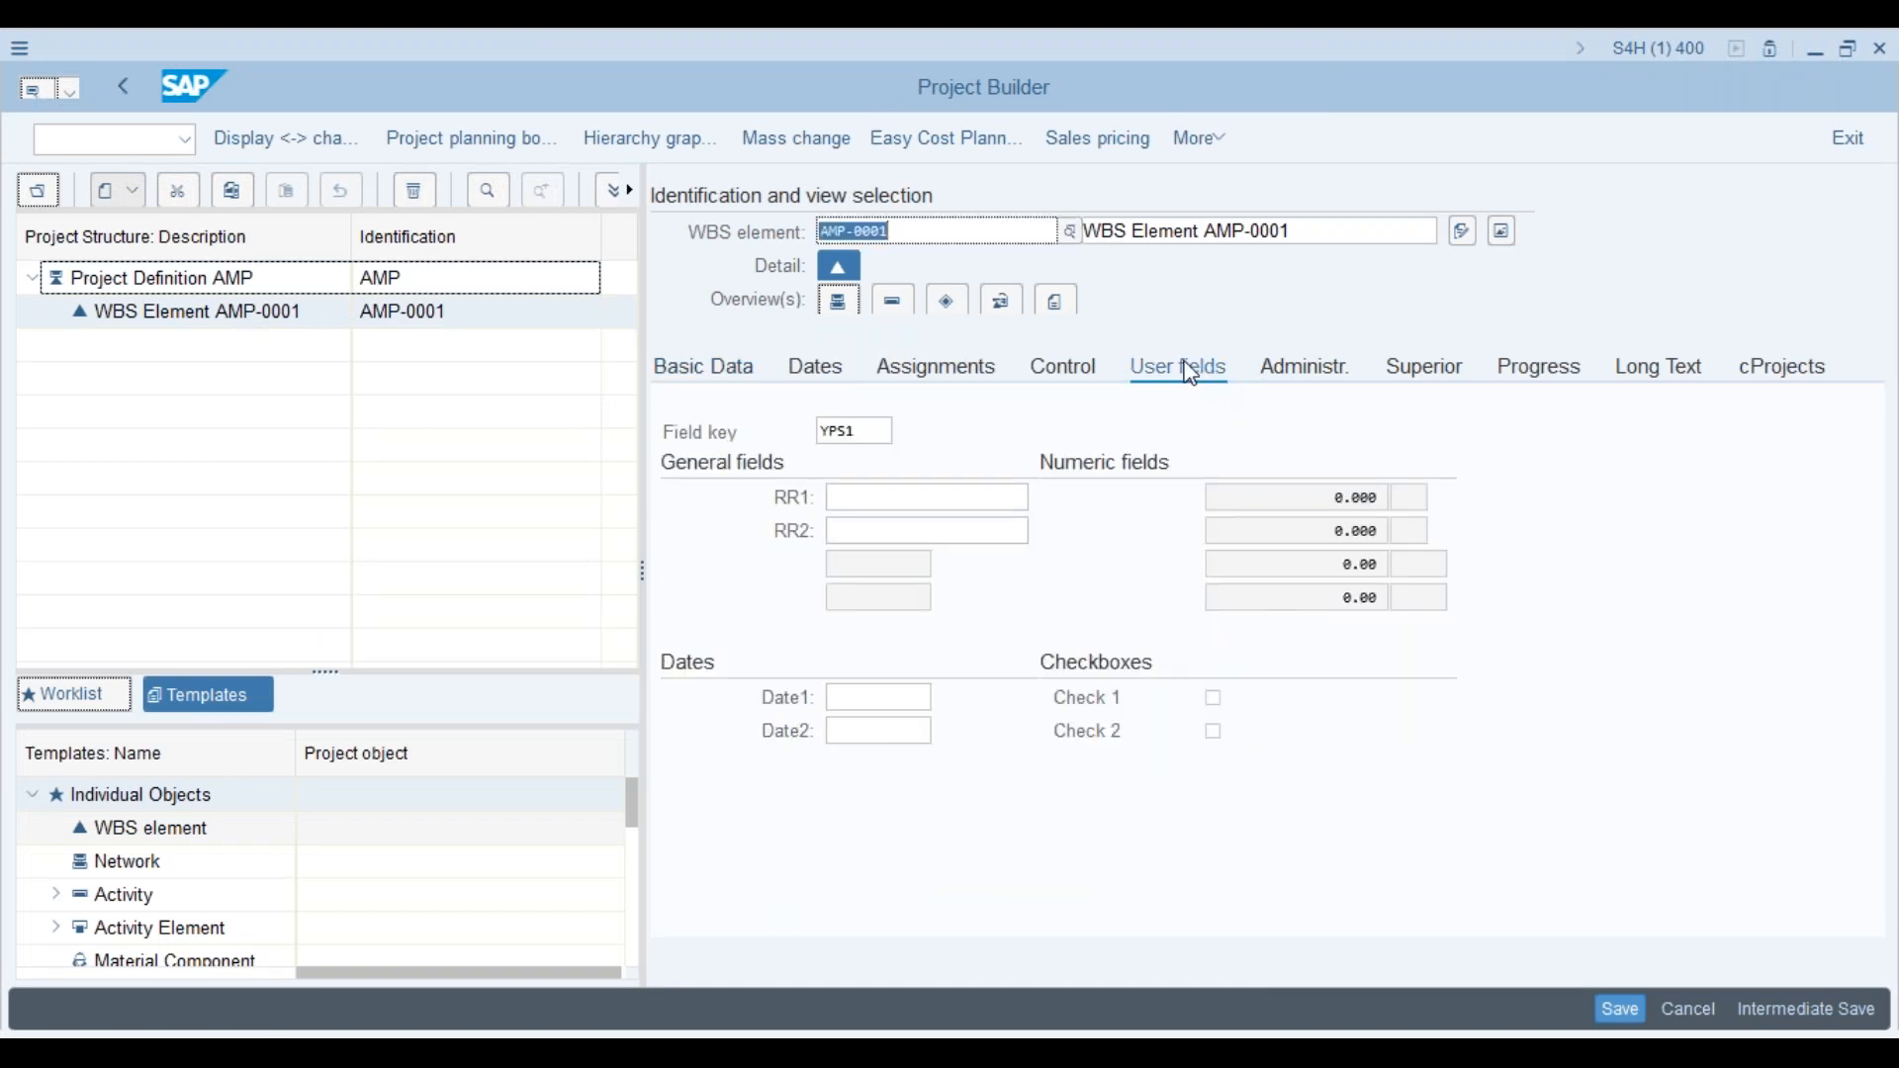
pyautogui.click(878, 429)
pyautogui.press('BackSpace')
pyautogui.press('BackSpace')
pyautogui.press('BackSpace')
pyautogui.press('BackSpace')
pyautogui.click(908, 432)
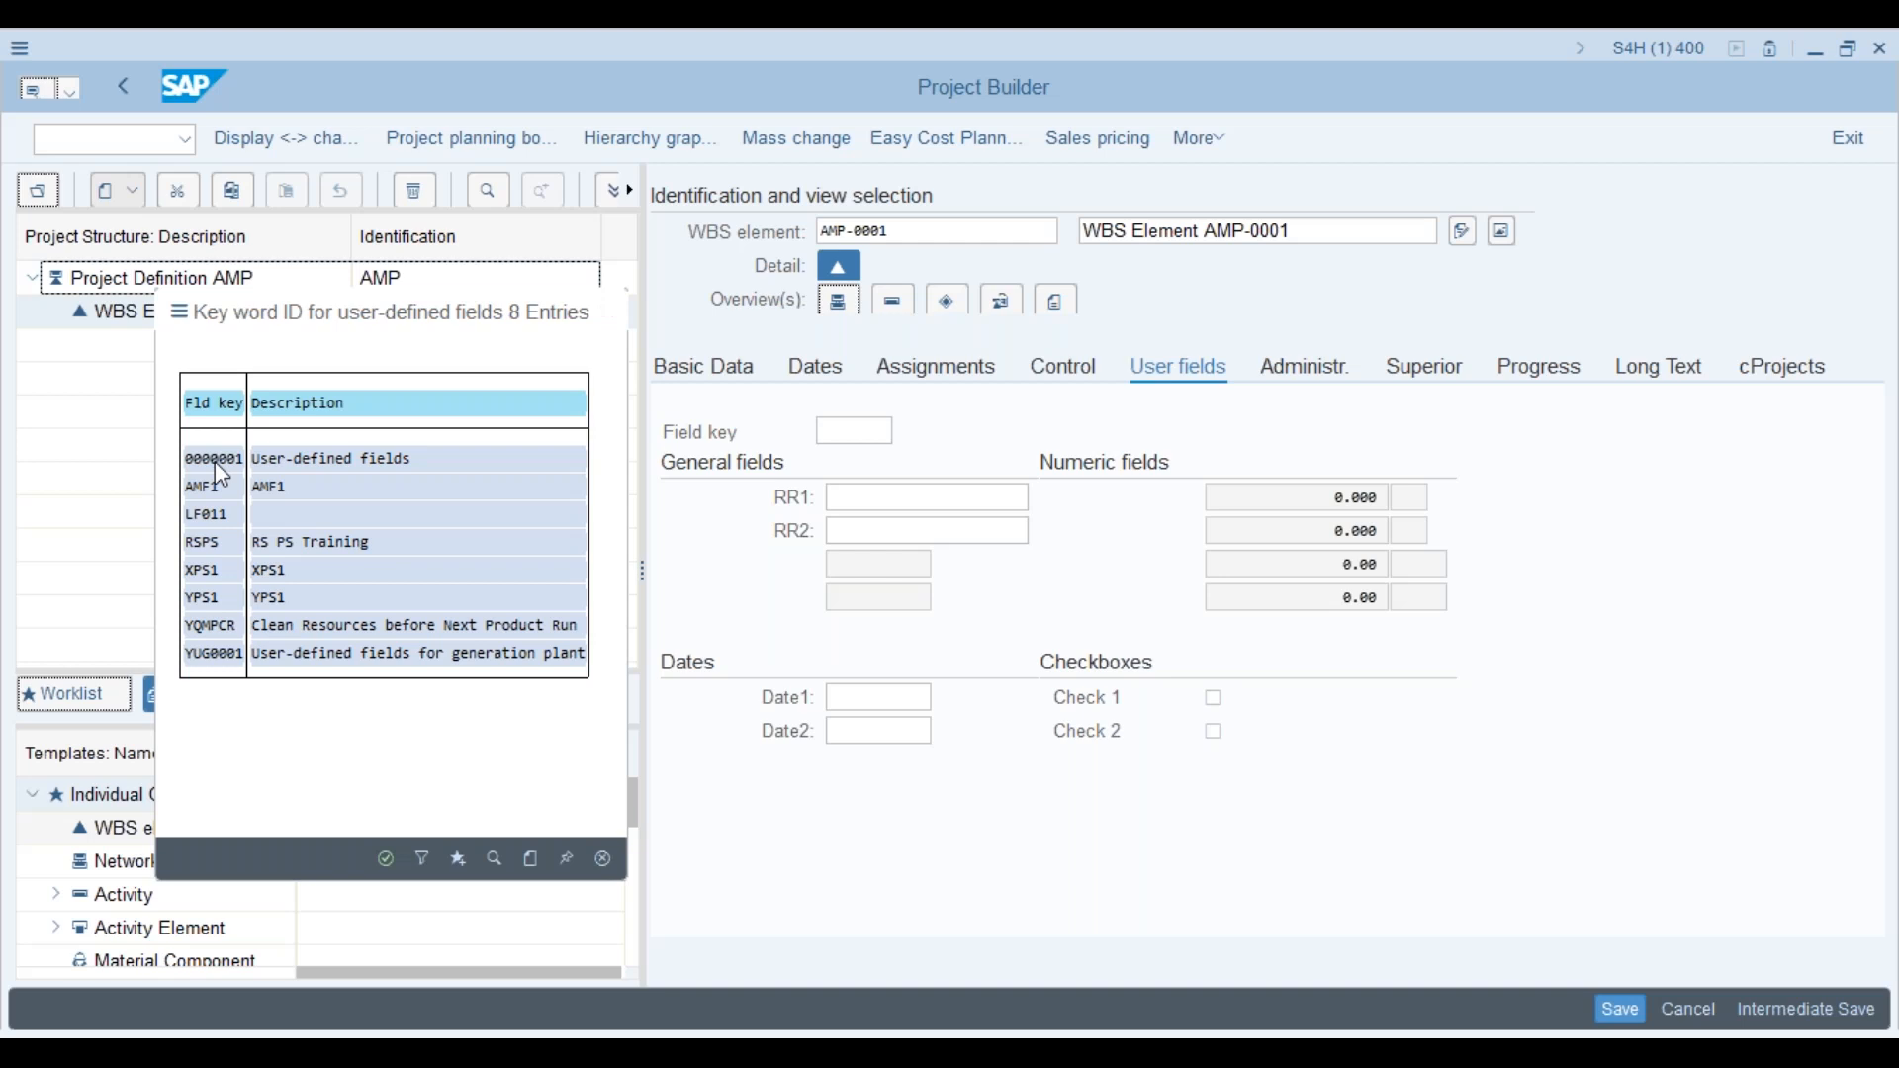
pyautogui.doubleClick(216, 461)
pyautogui.press('Return')
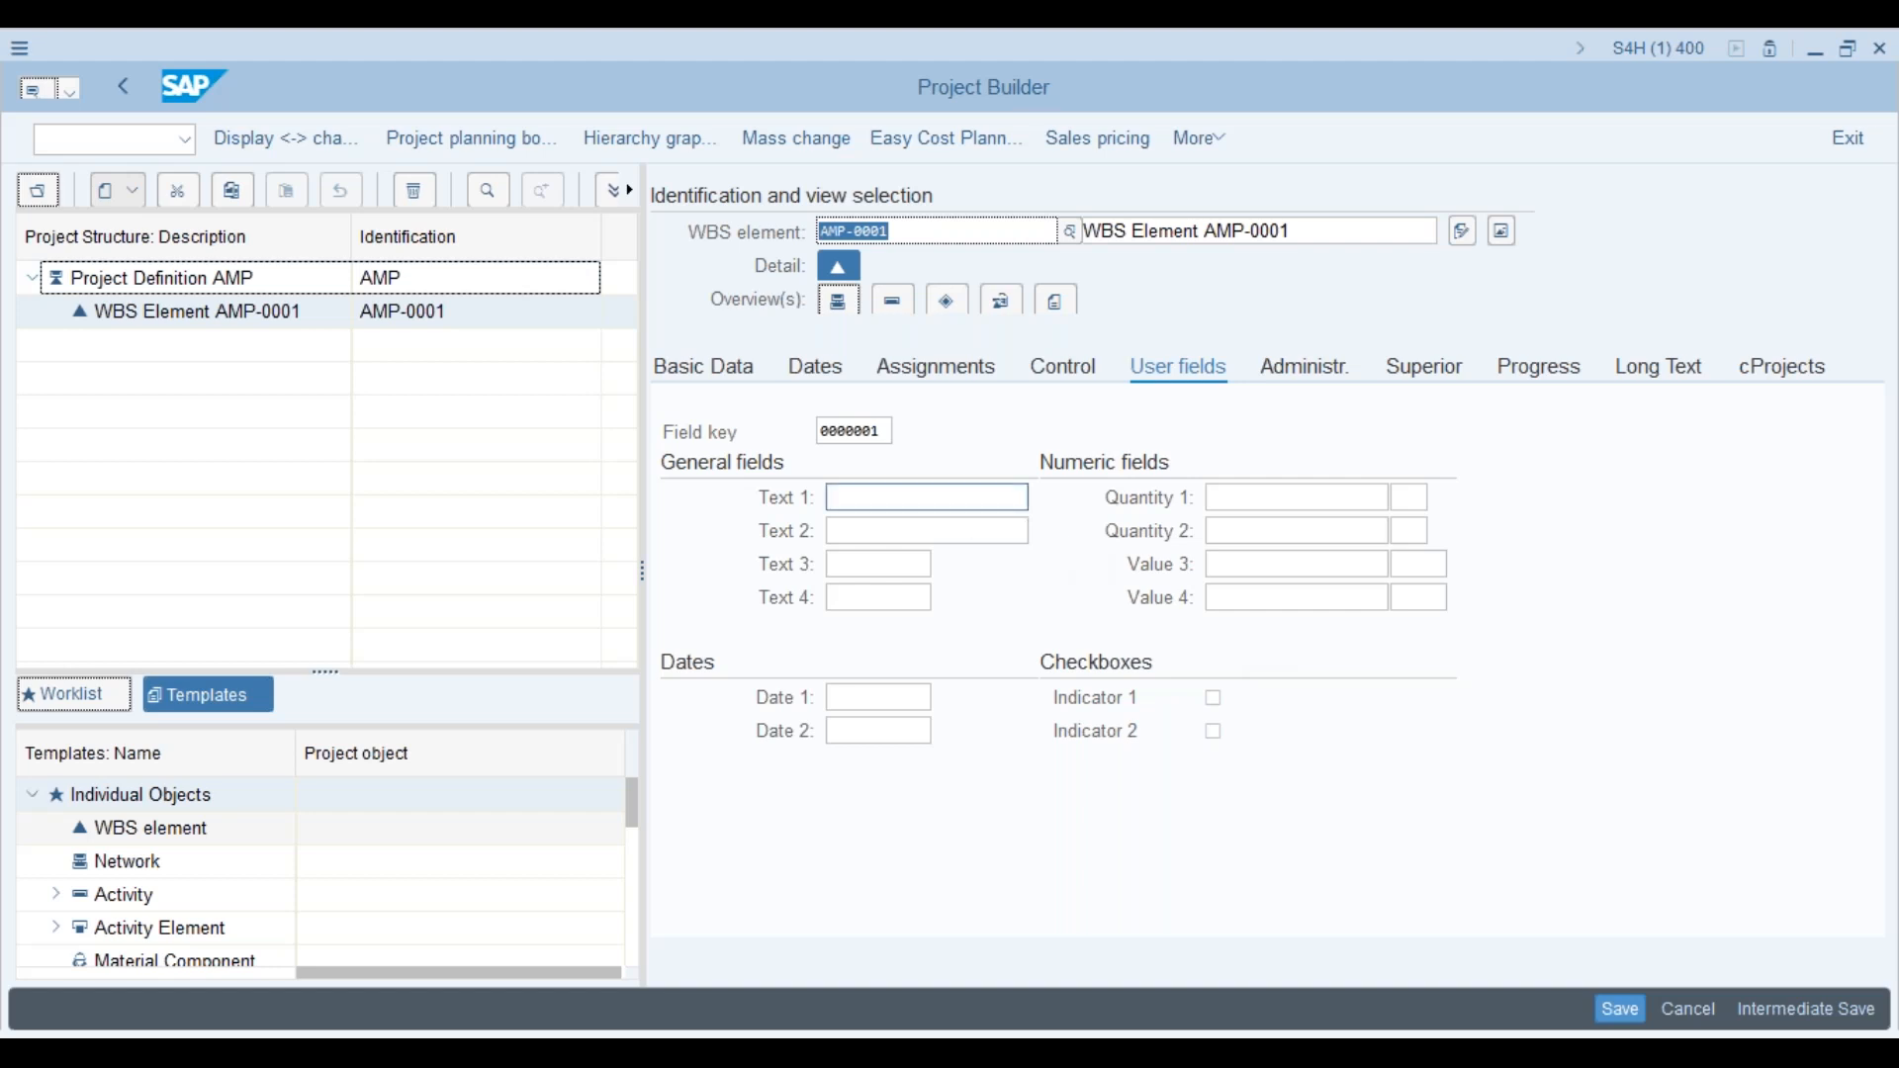
# Step: Review AMP-0001's Assignments, Control and User fields tabs, then return to the APS1 profile window
pyautogui.click(947, 496)
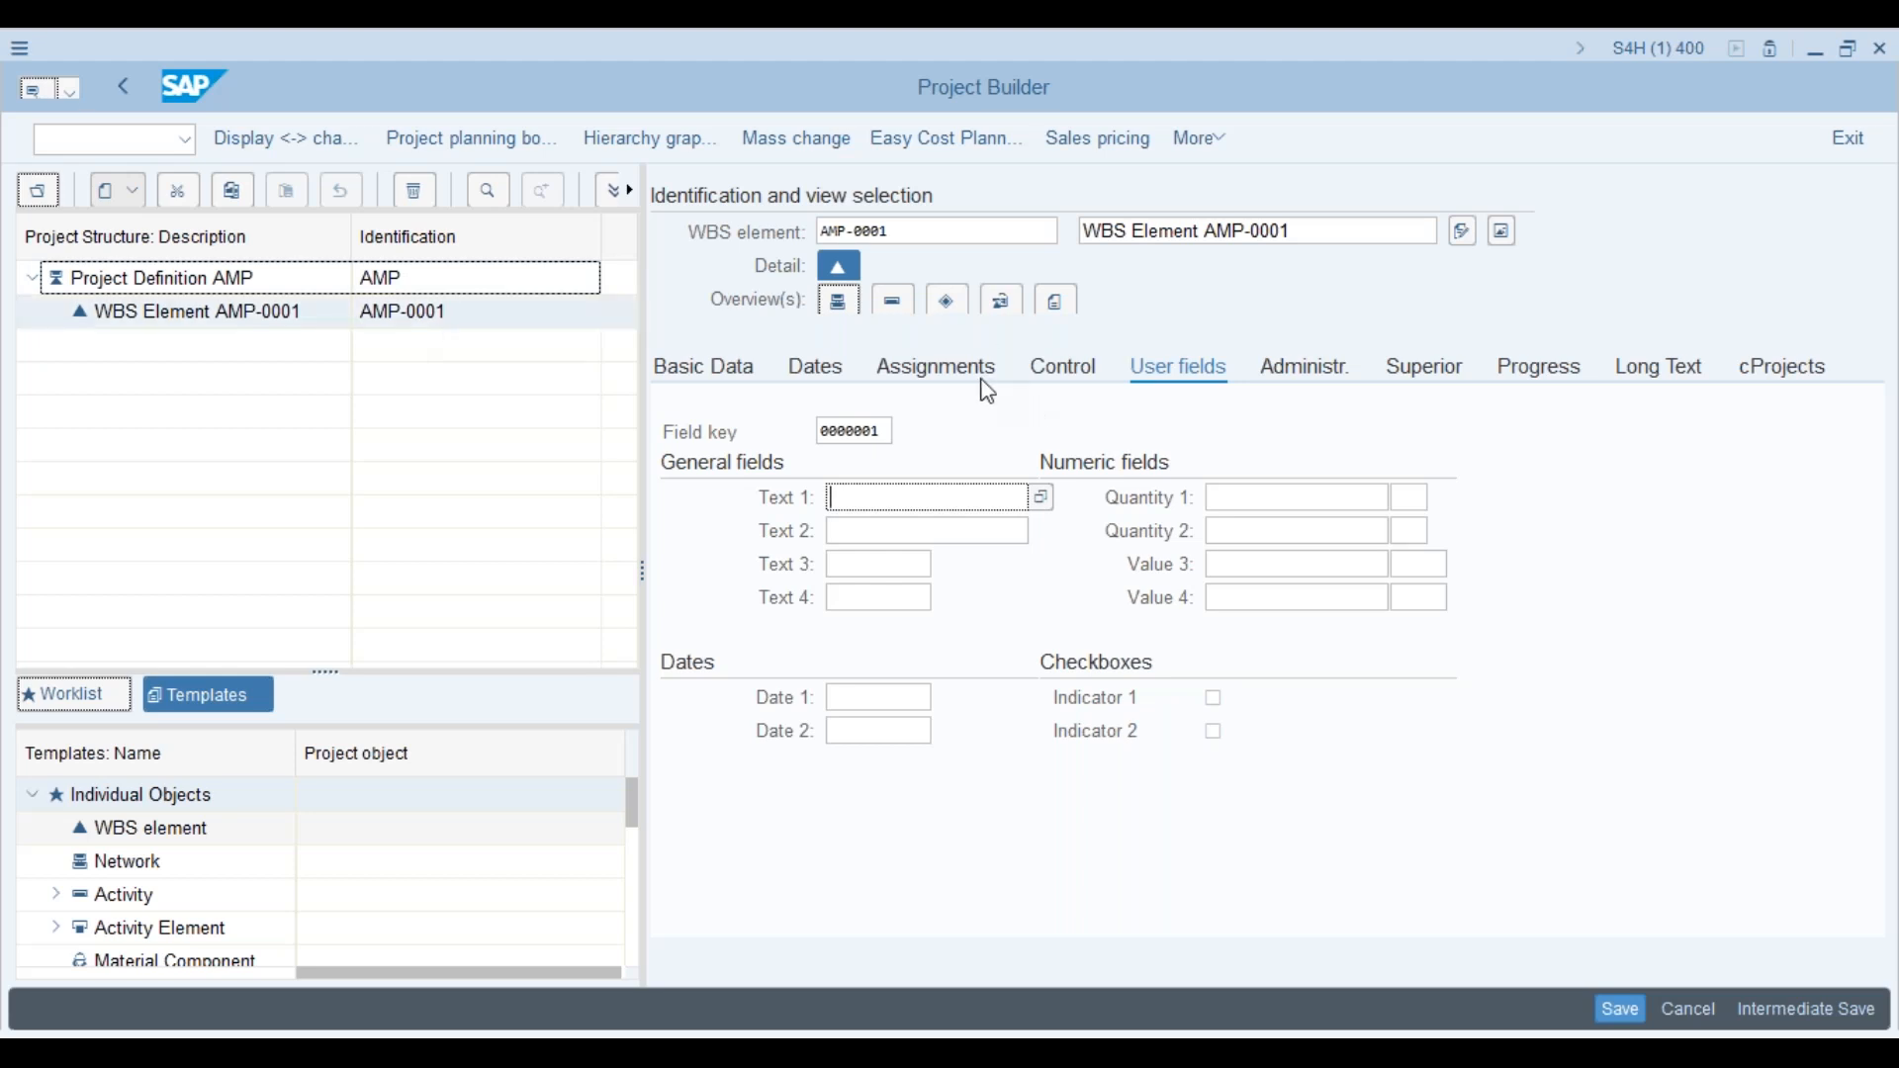
pyautogui.click(965, 380)
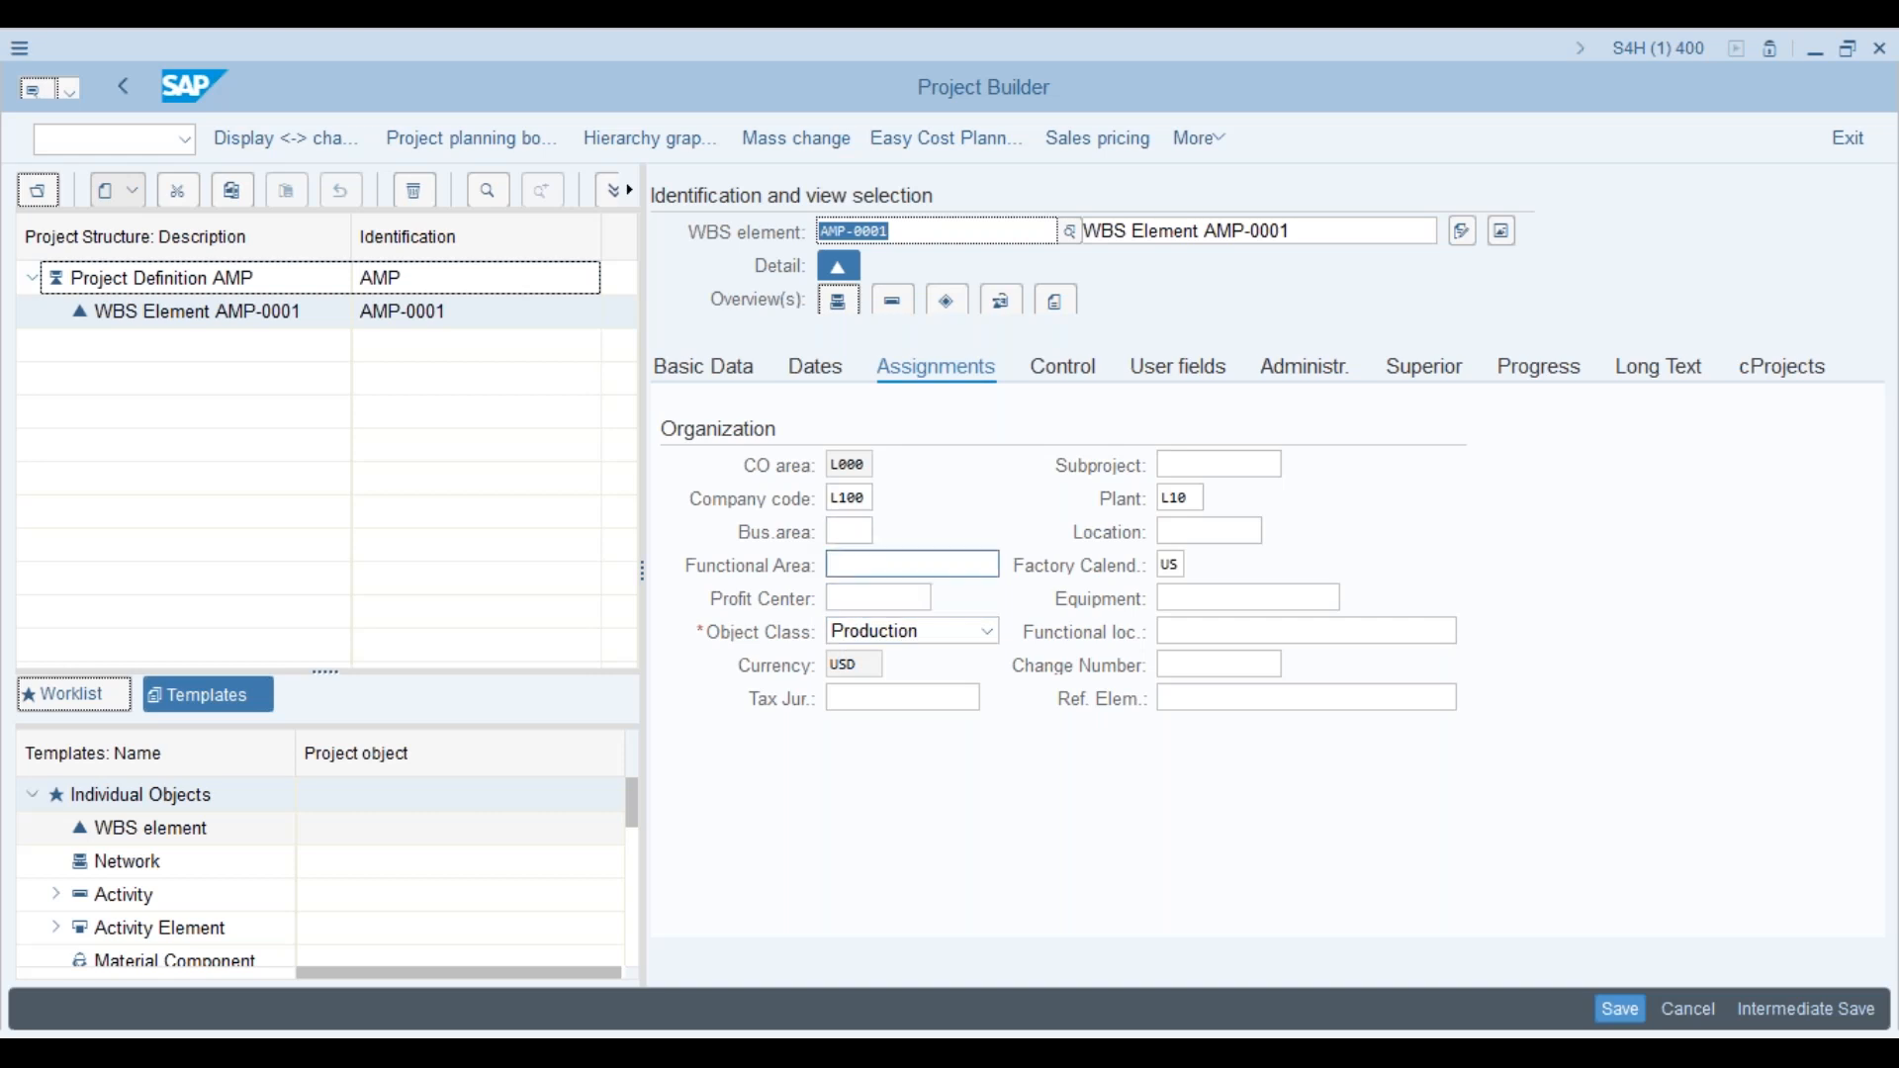
pyautogui.click(1078, 374)
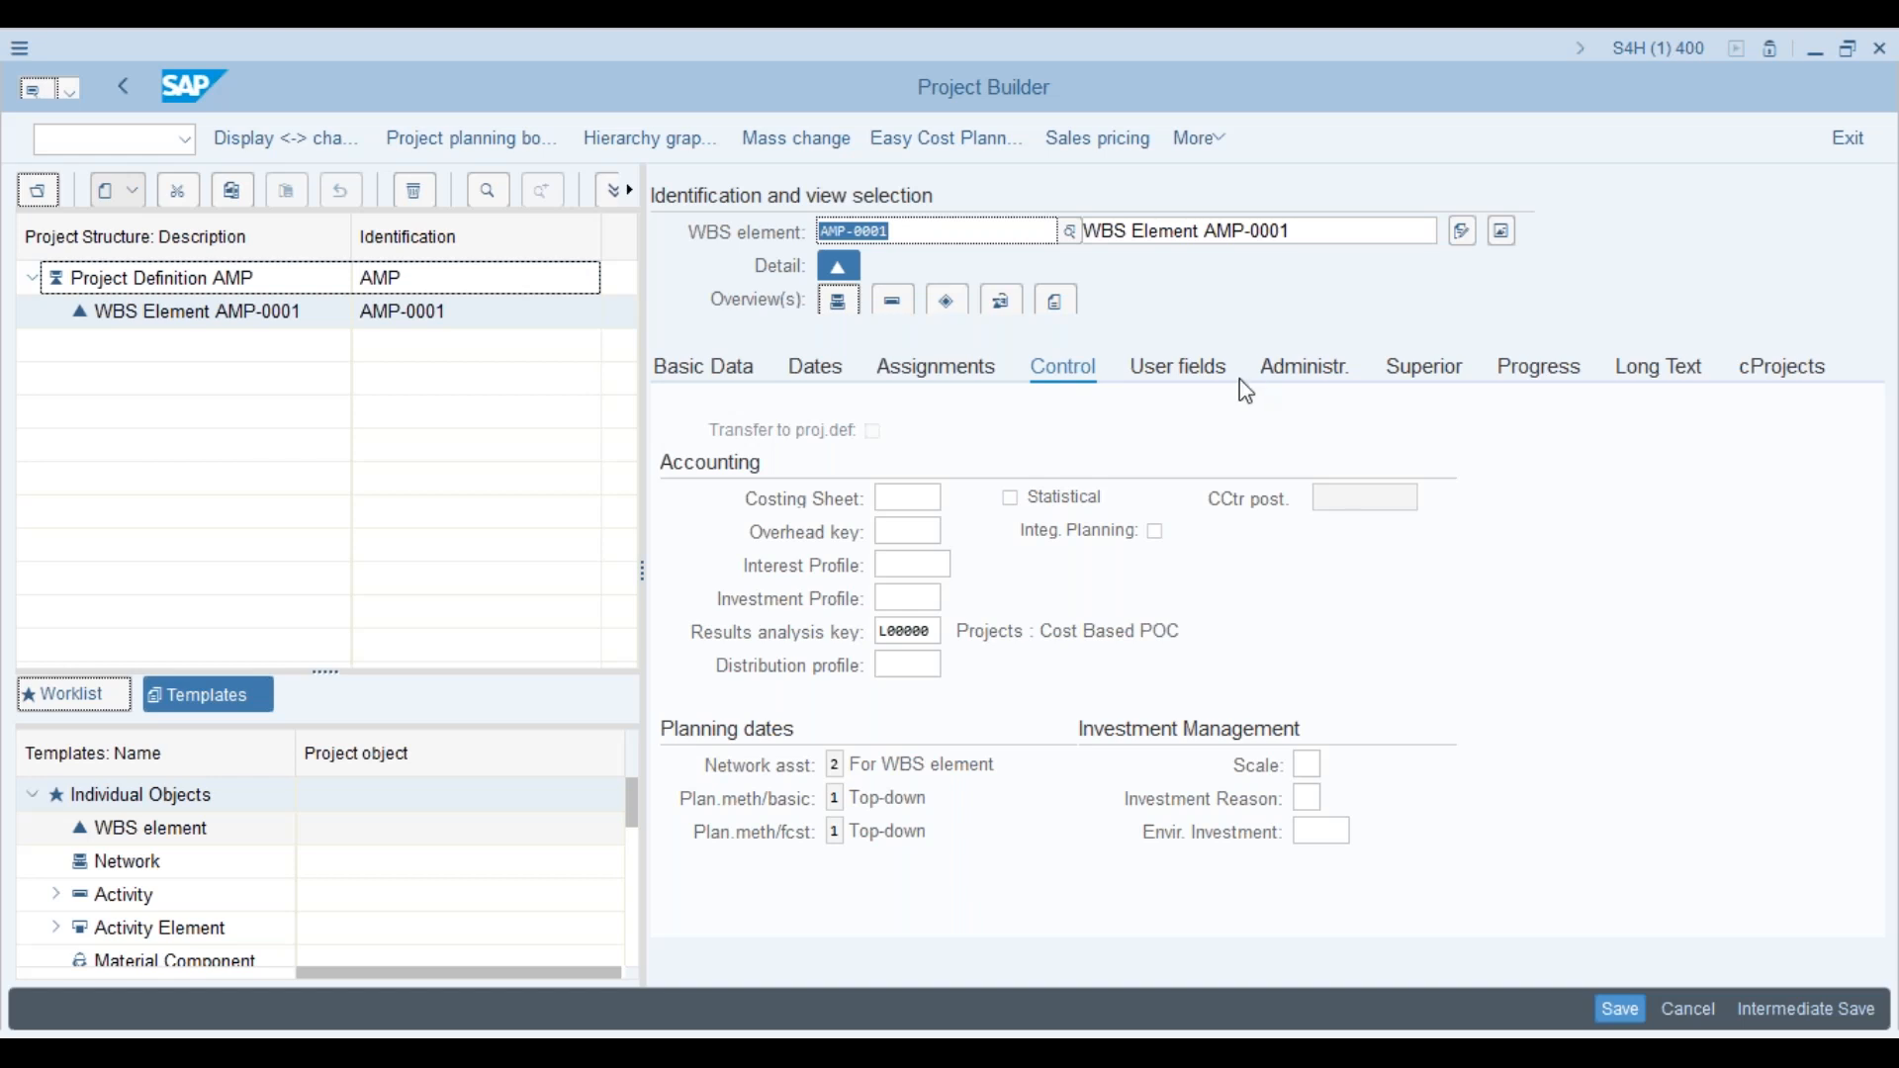
pyautogui.click(1200, 366)
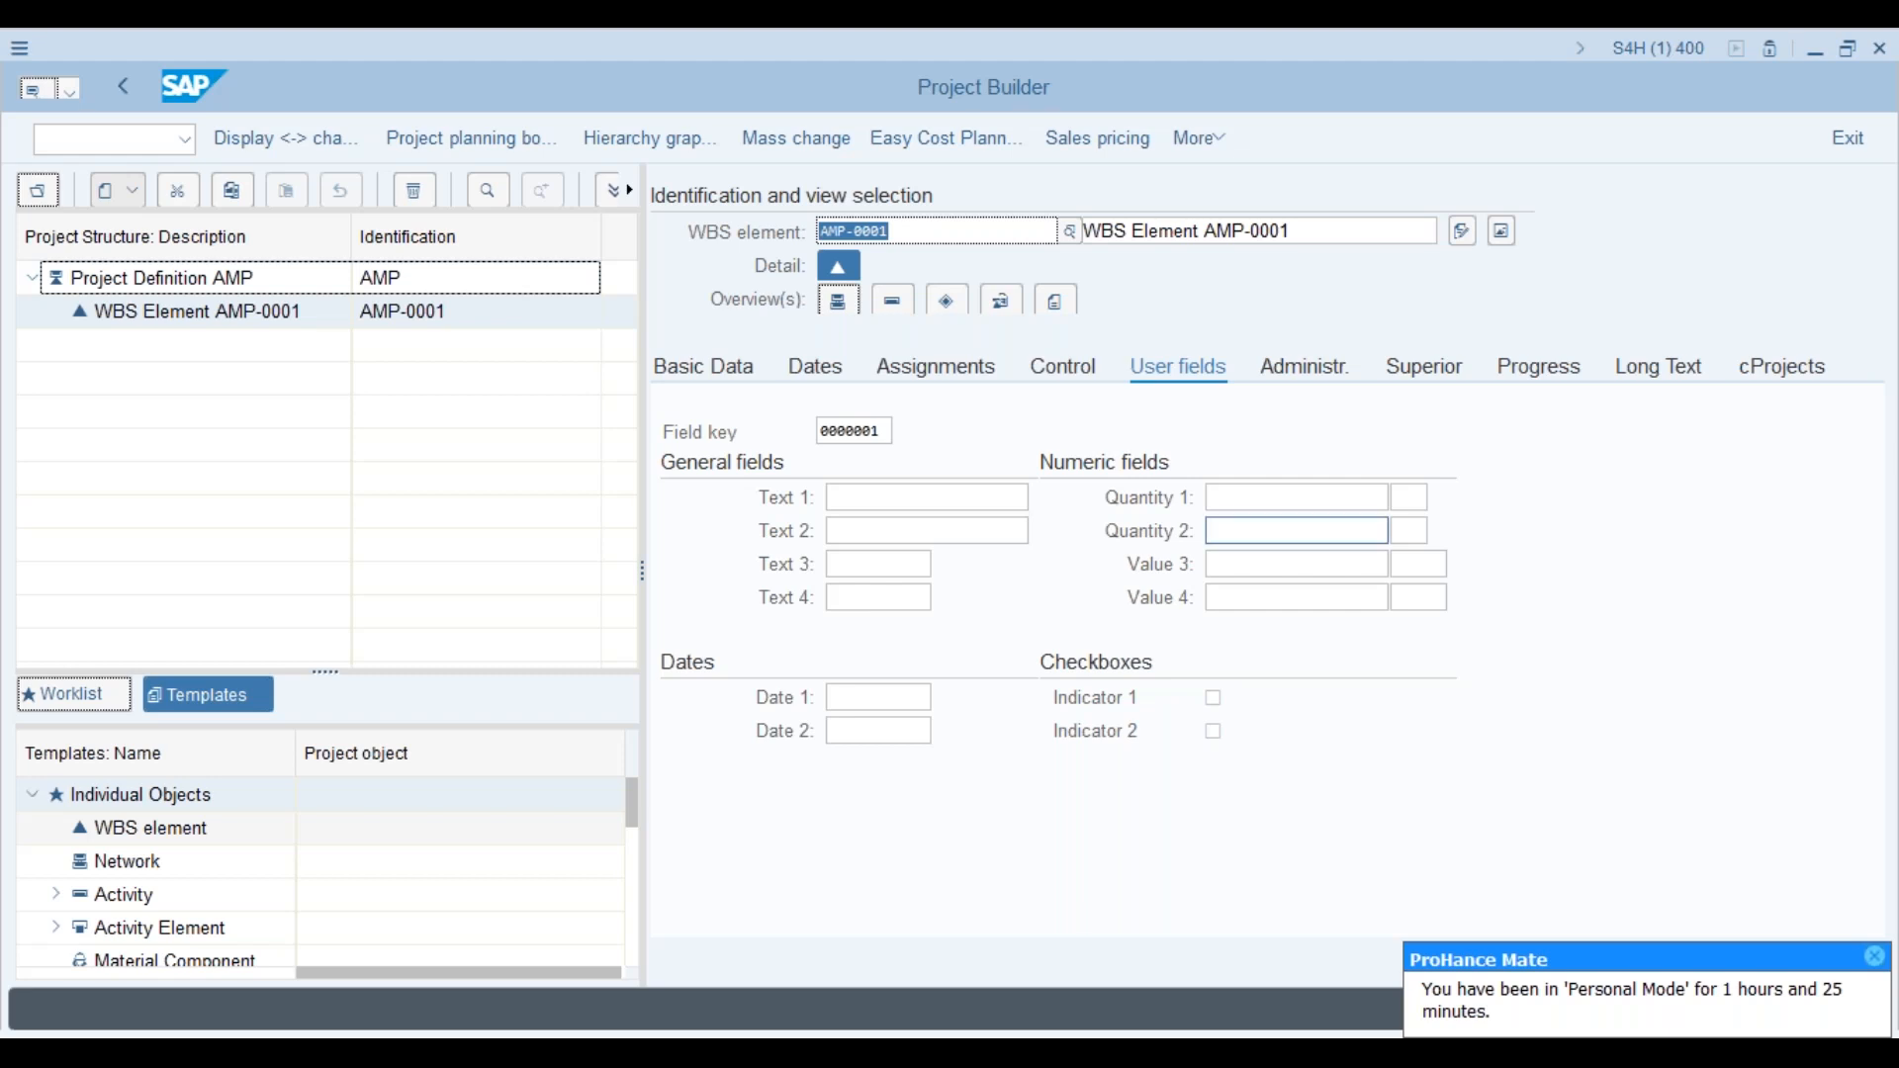
pyautogui.hotkey('alt', 'Tab')
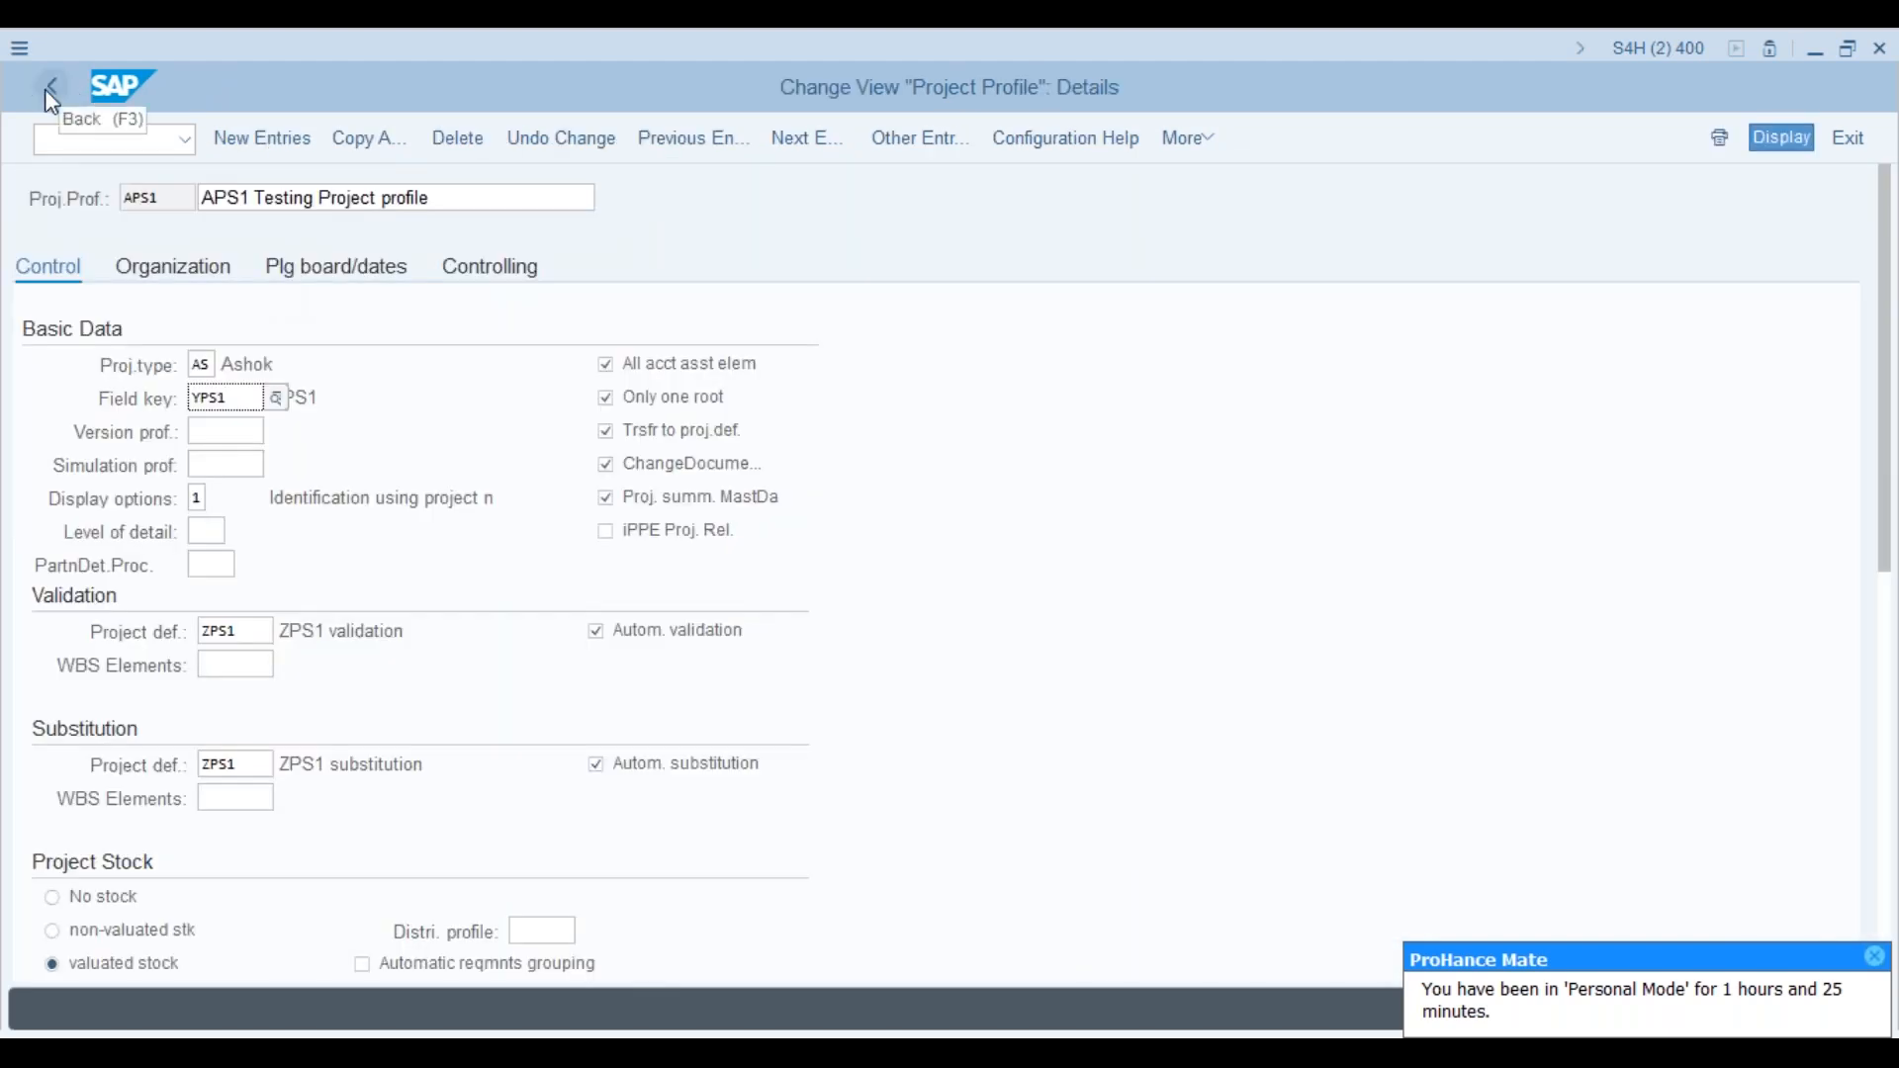
# Step: Save the APS1 project profile changes under the customizing request and return to the IMG
pyautogui.click(52, 94)
pyautogui.click(52, 91)
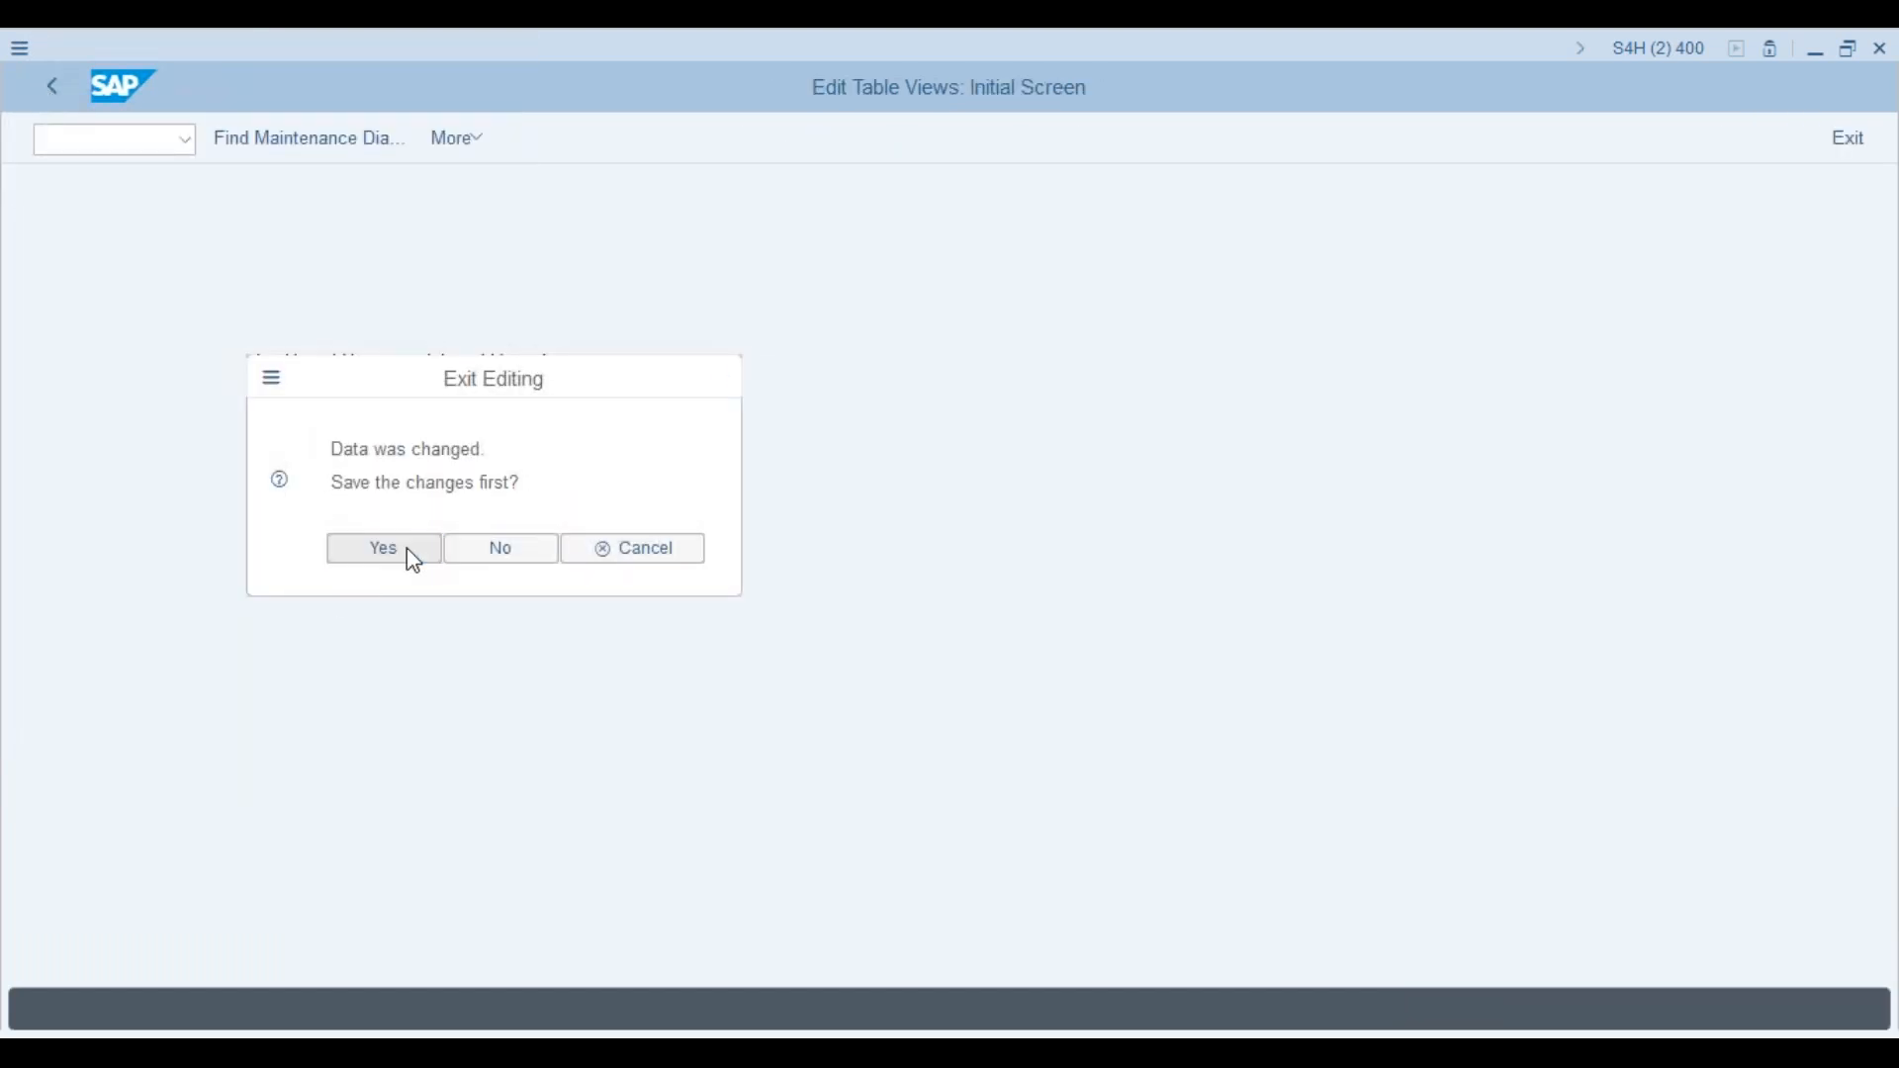
pyautogui.click(413, 550)
pyautogui.click(396, 516)
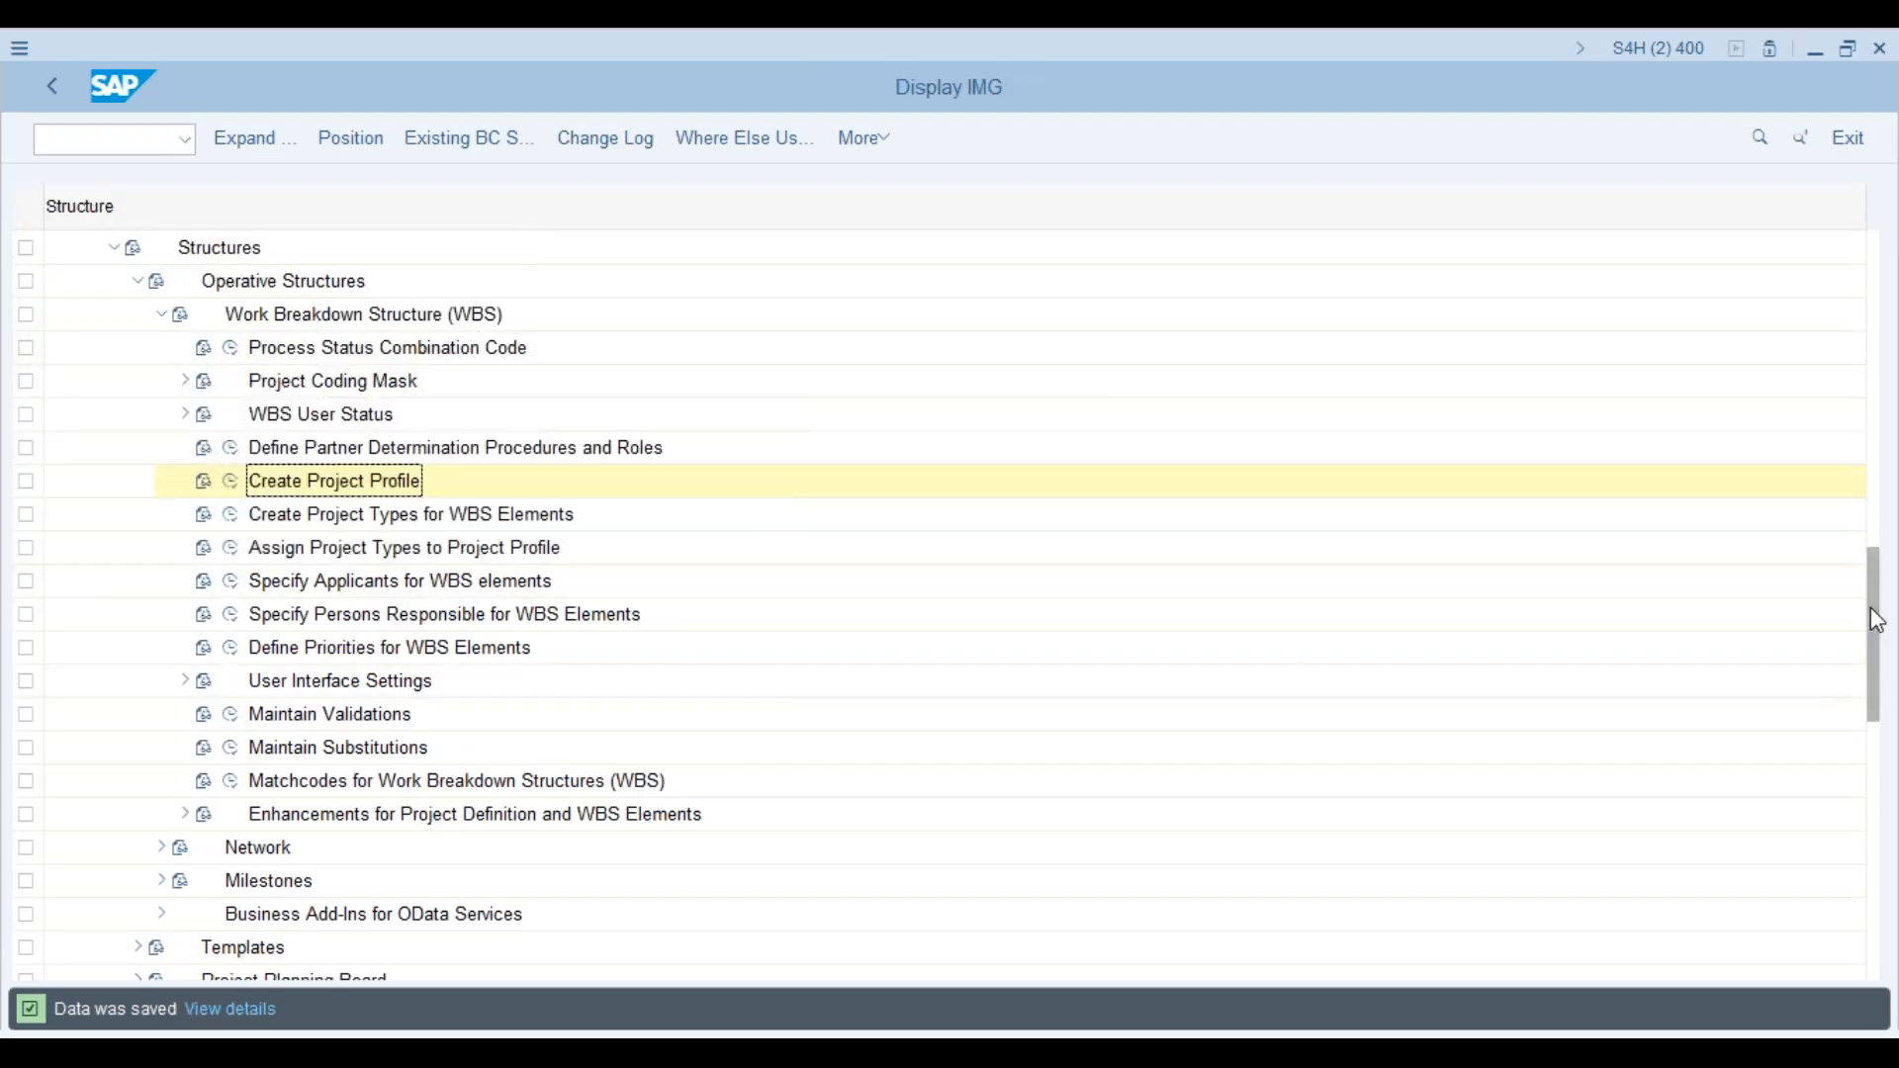
# Step: List the eight WBS user-field keys, 0000001 to YUG0001, then bring up the training PDF
pyautogui.scroll(-3, 1875, 613)
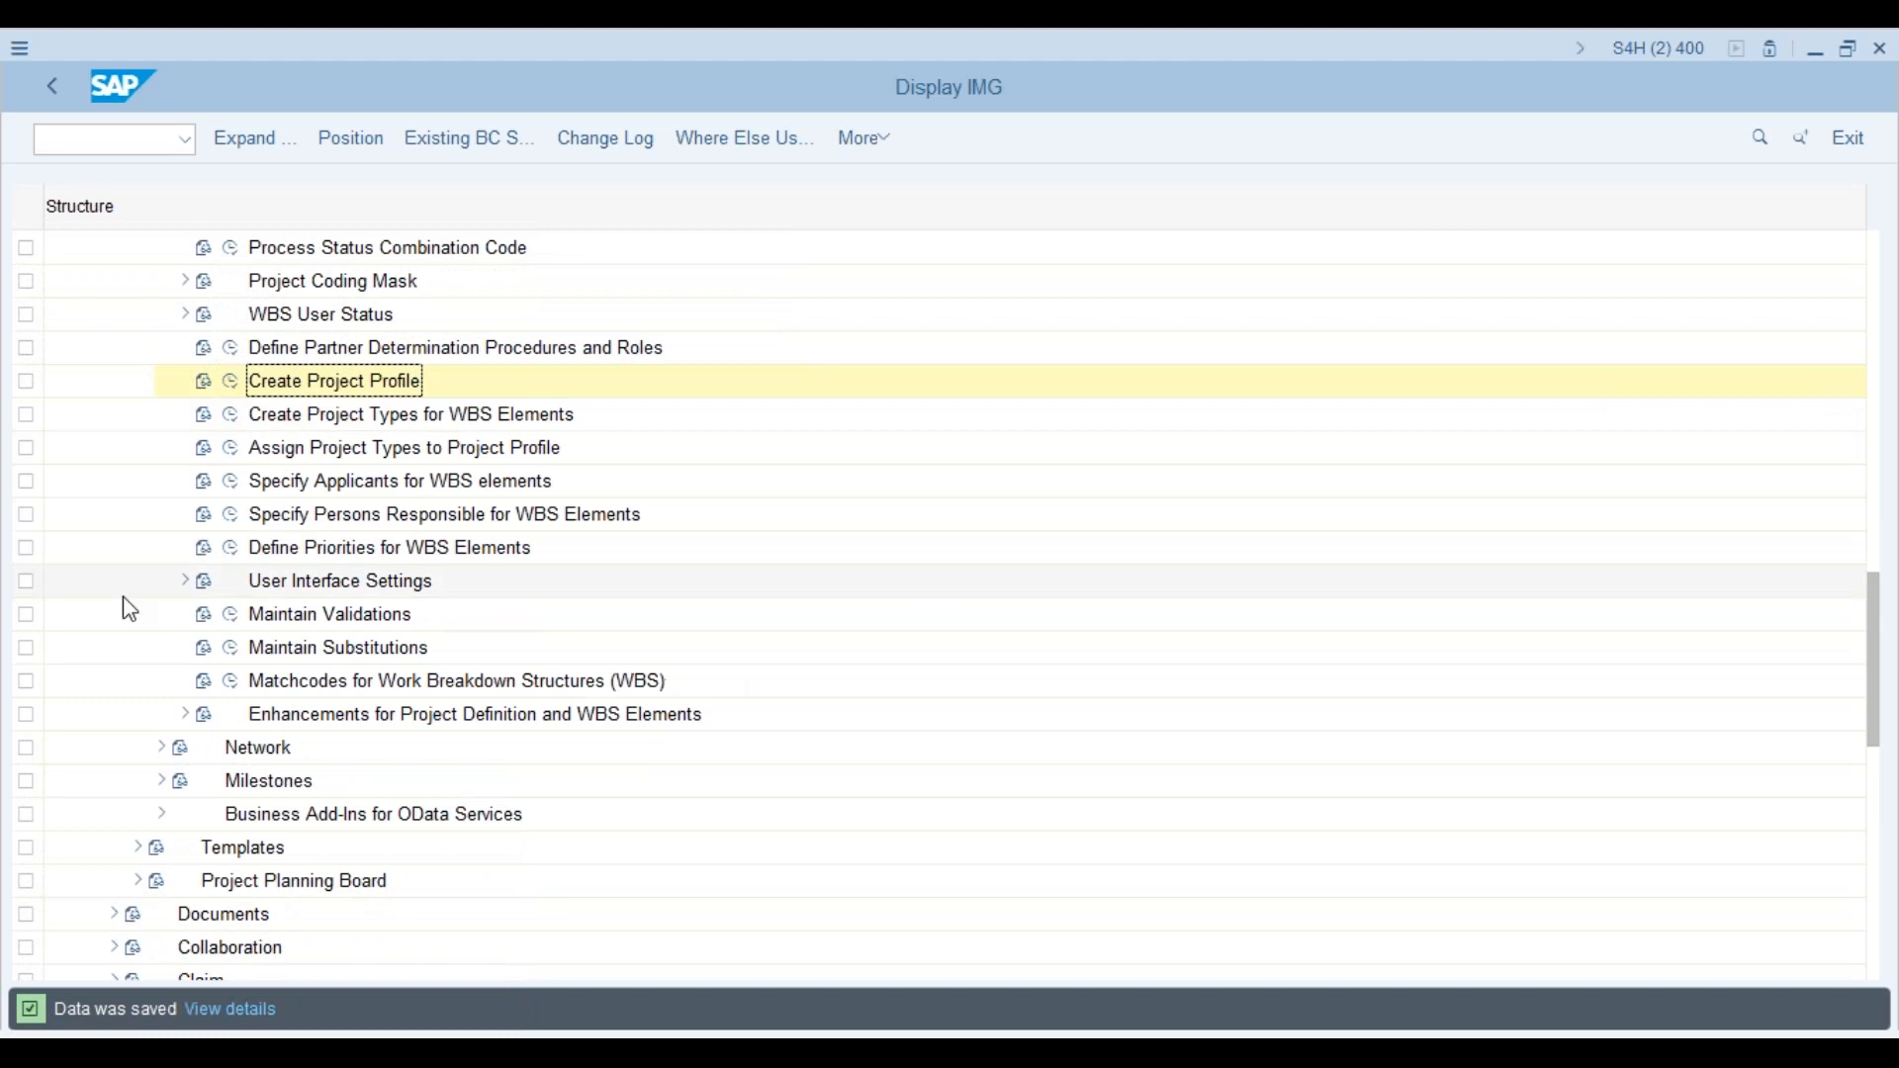
pyautogui.click(184, 581)
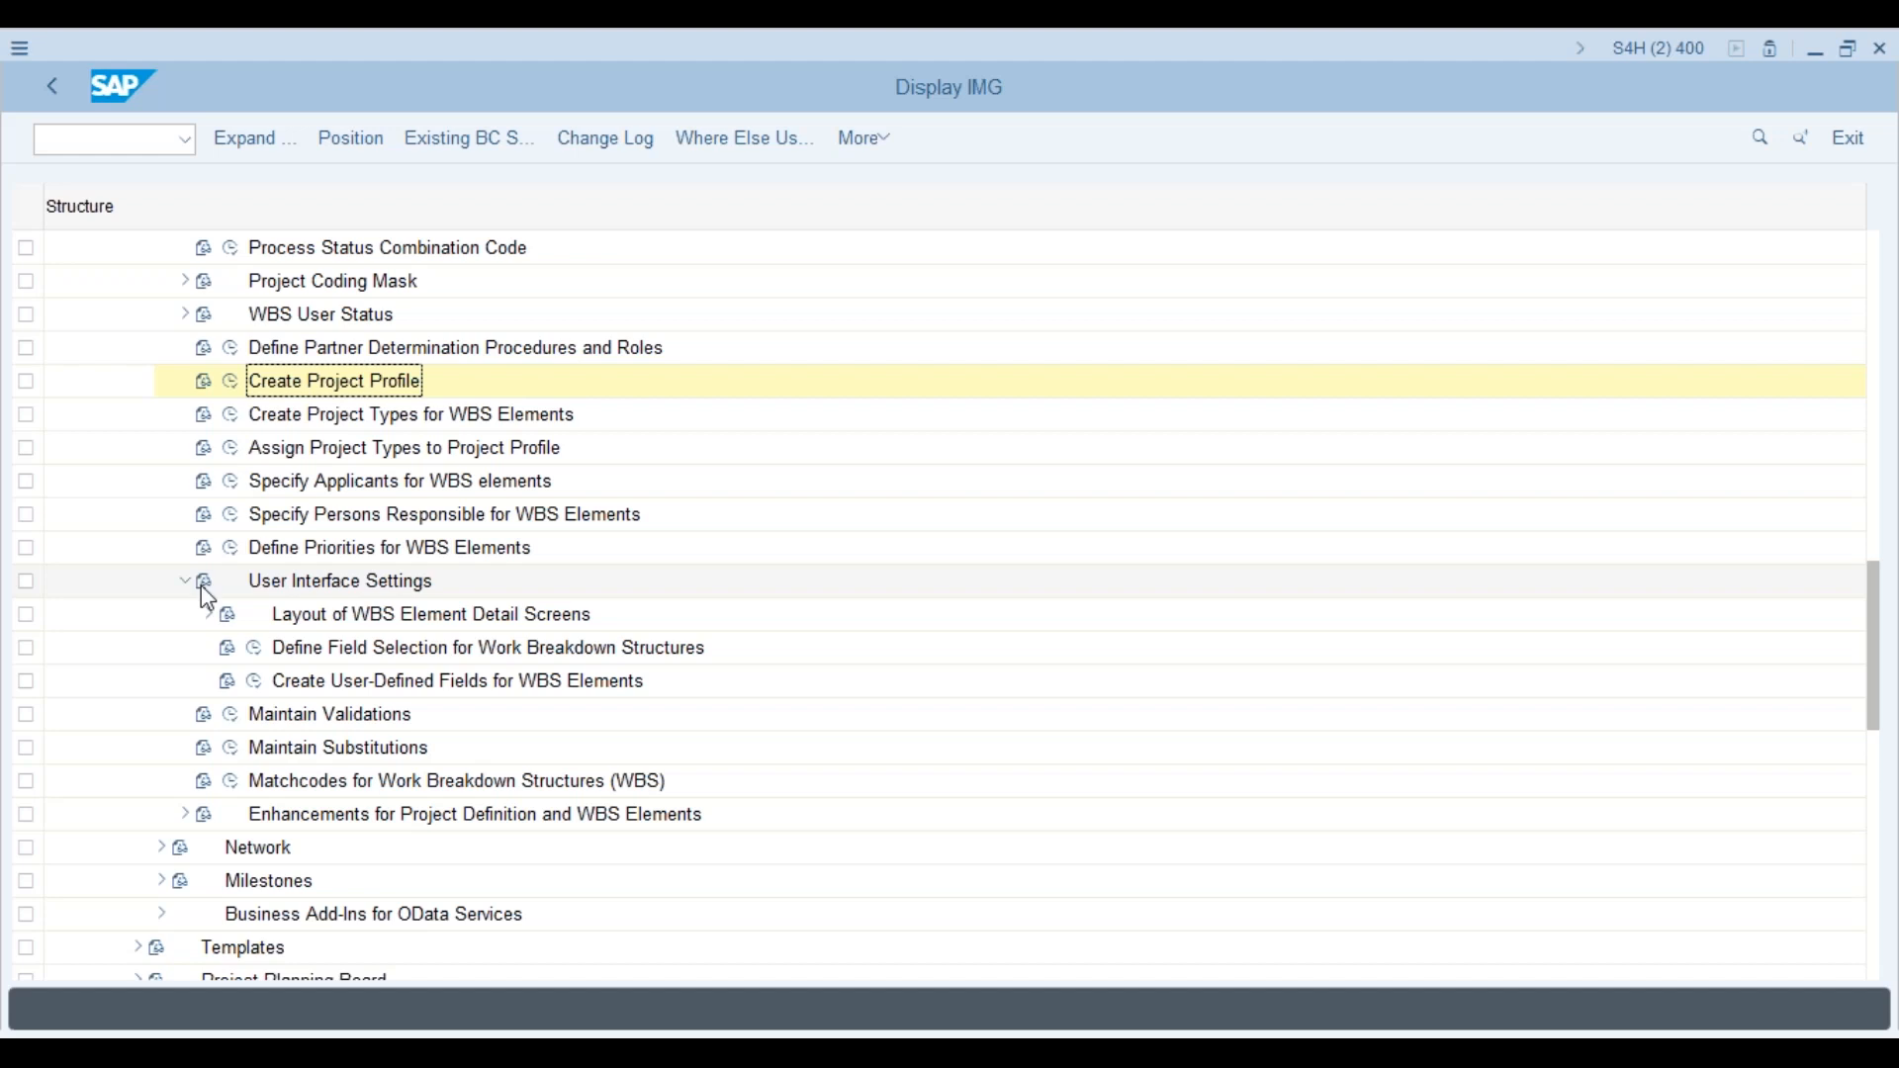
pyautogui.click(255, 682)
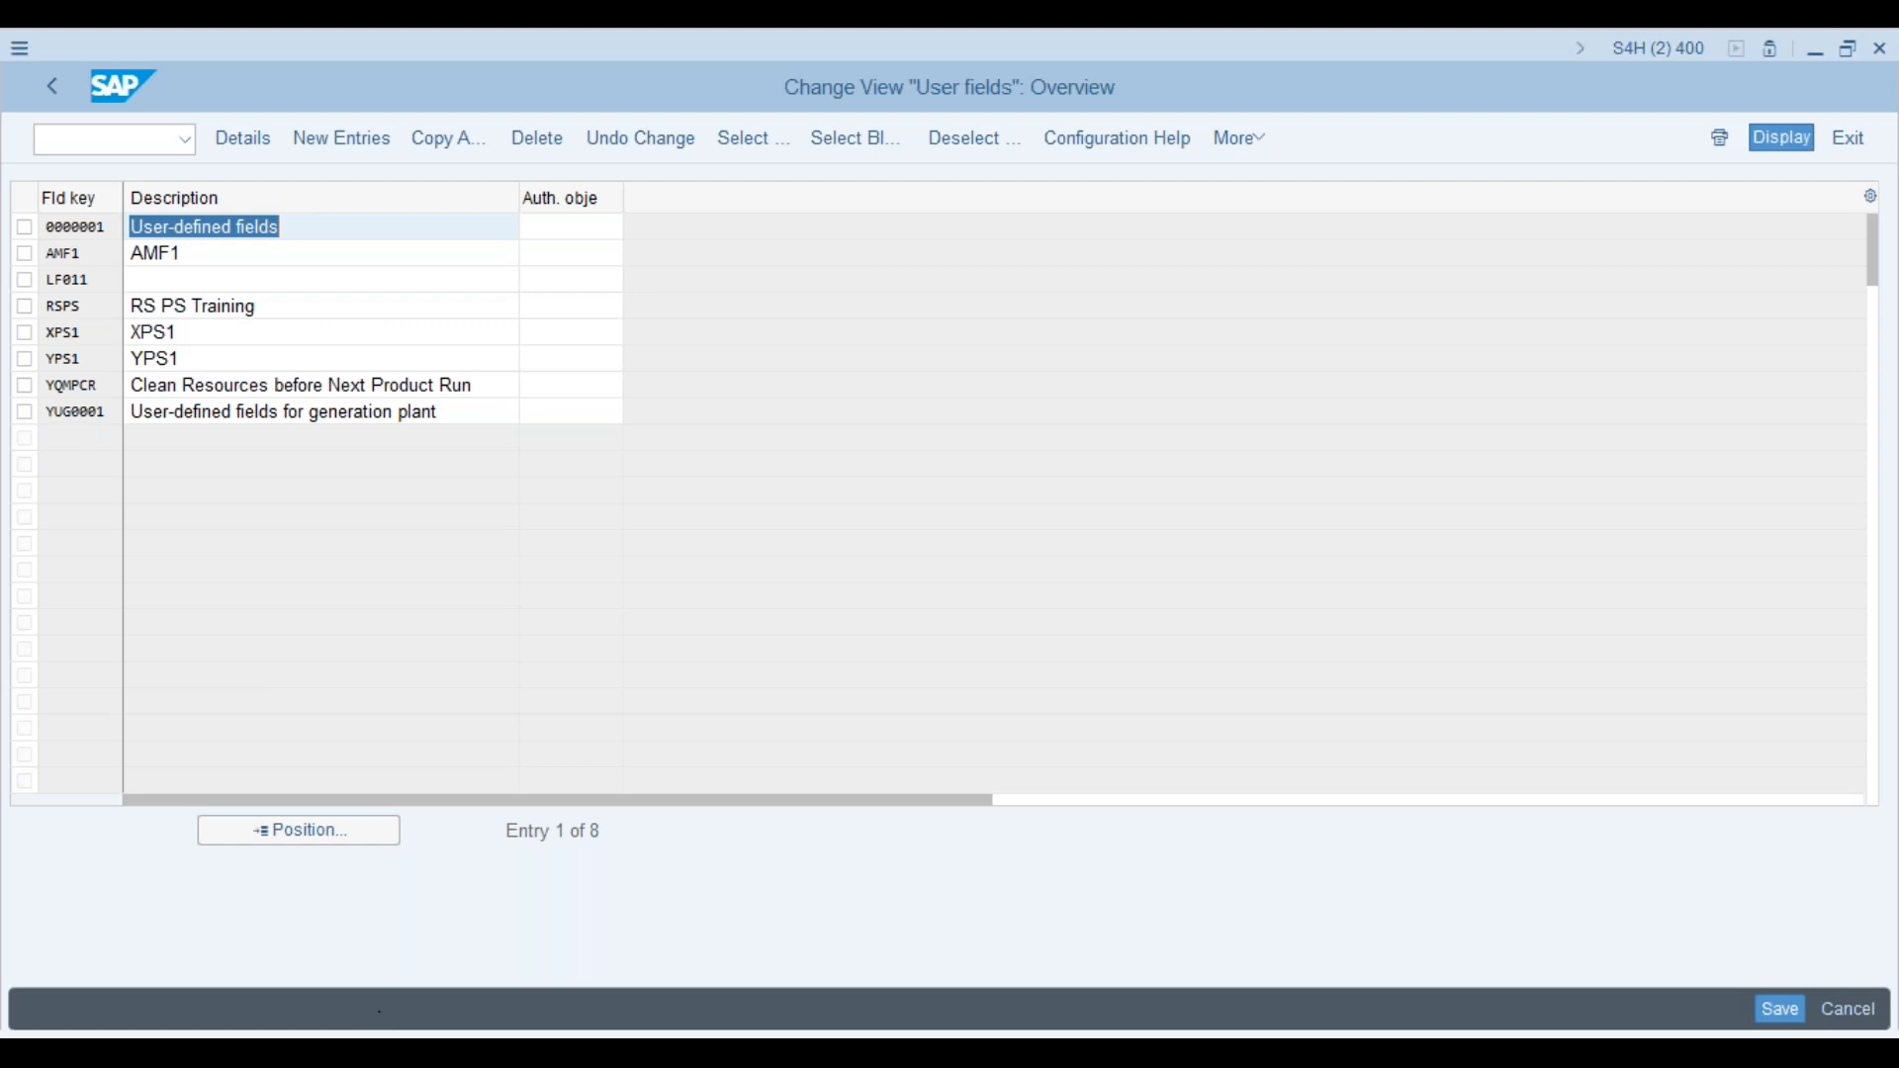
pyautogui.click(384, 1052)
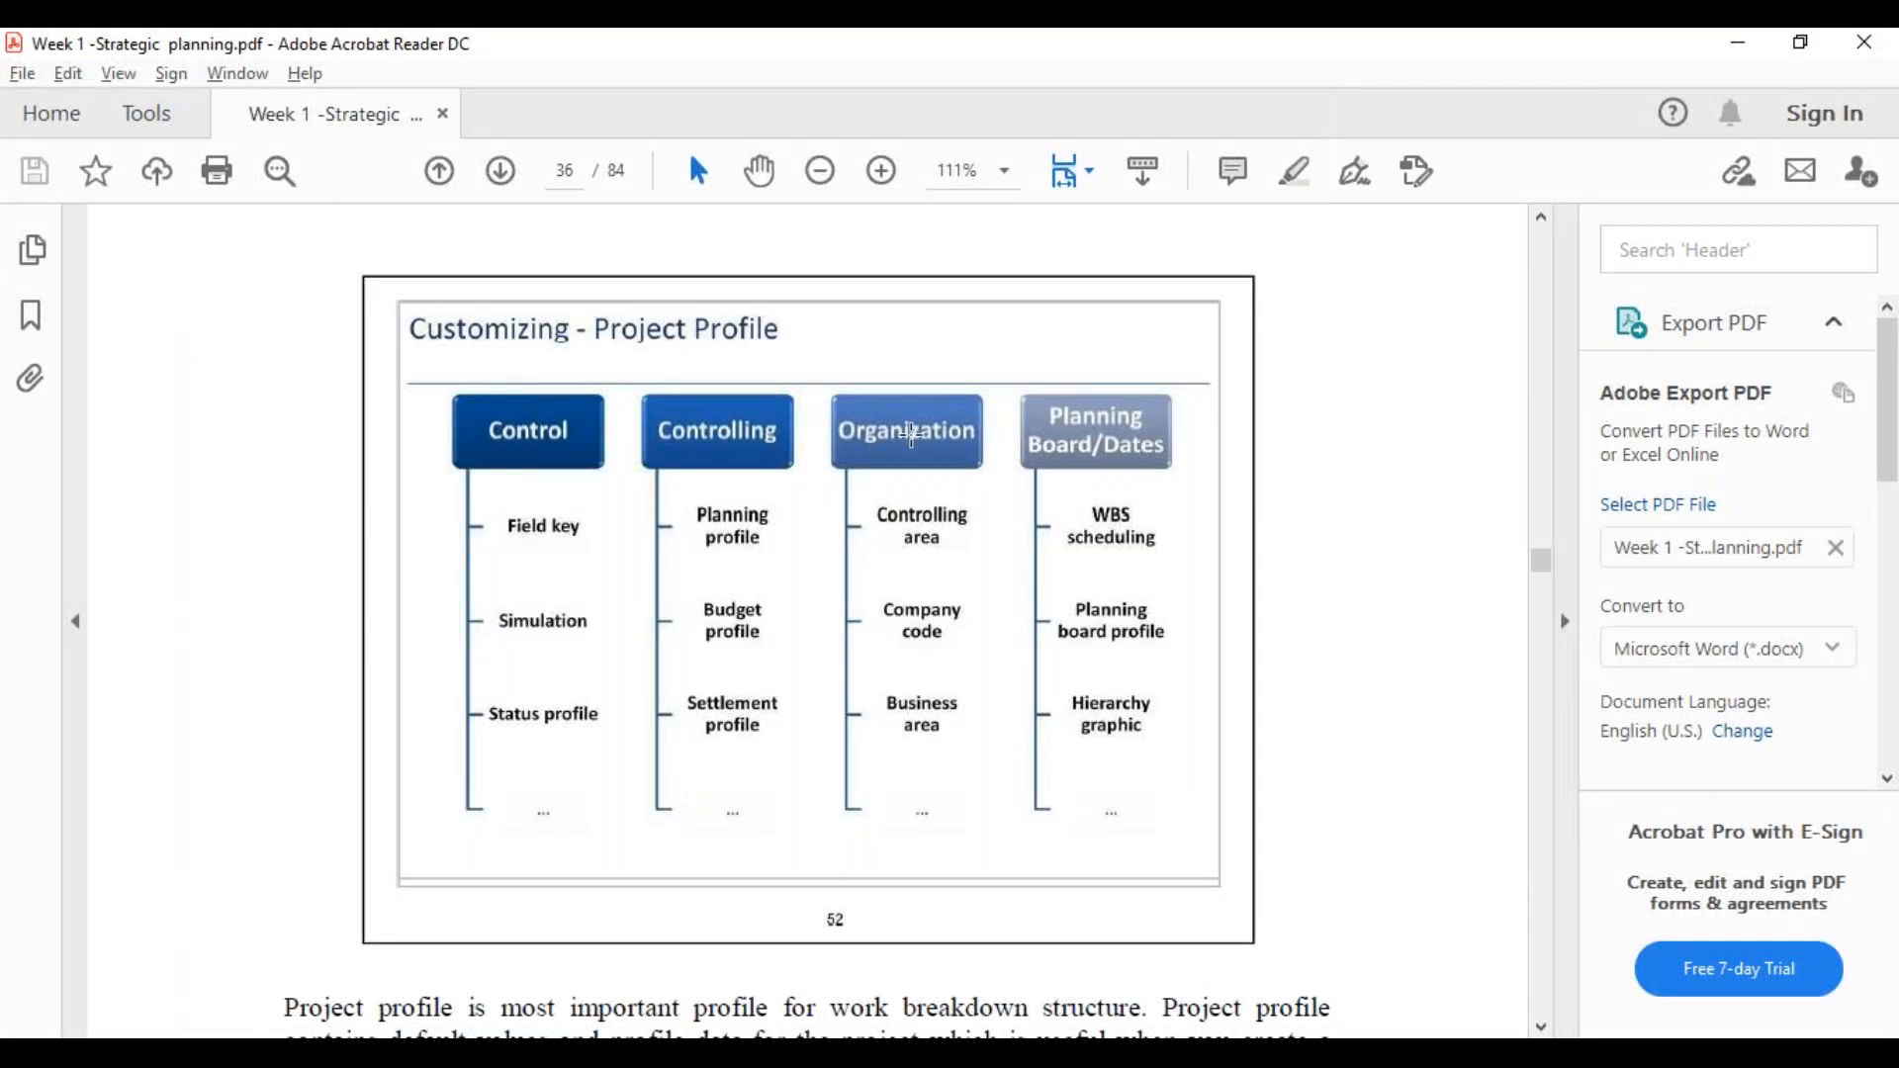
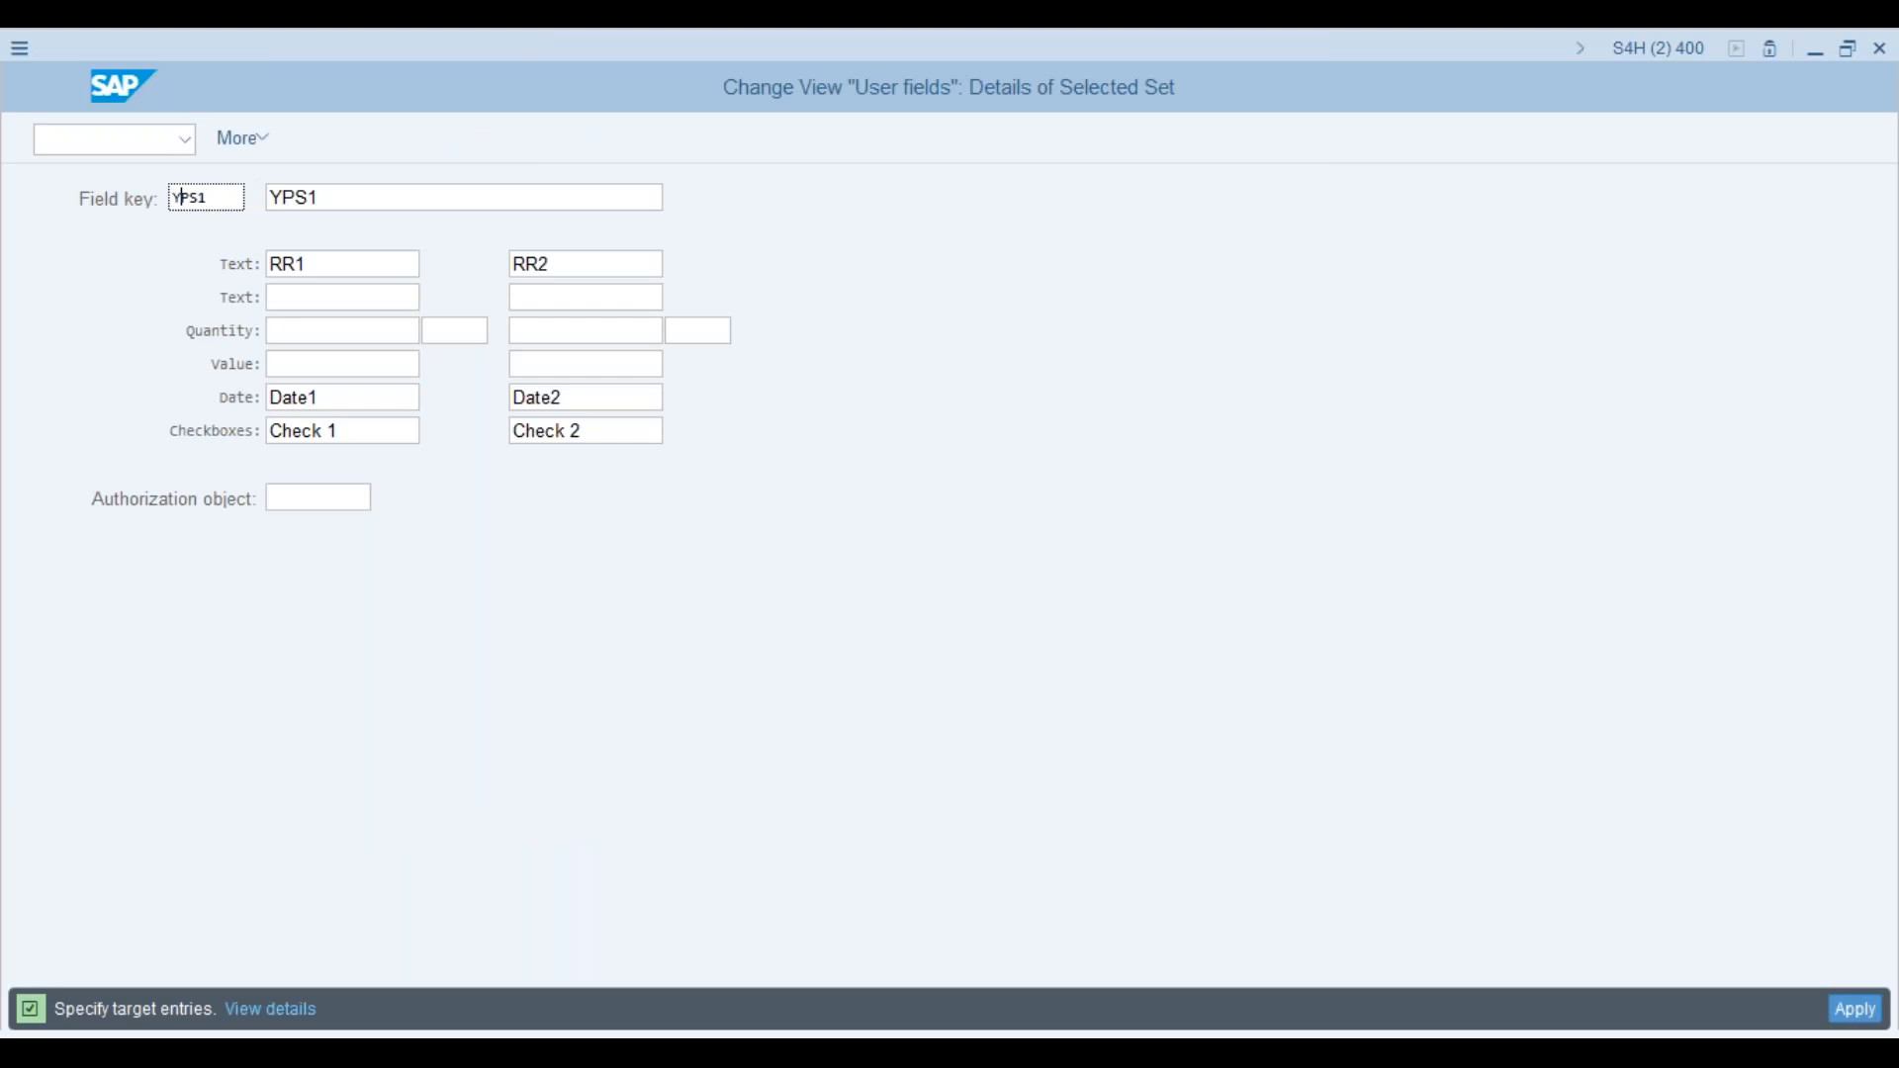
# Step: Change the copied set's field key and description from YPS1 to APS1
pyautogui.press('BackSpace')
pyautogui.write('A')
pyautogui.click(279, 197)
pyautogui.press('BackSpace')
pyautogui.write('A')
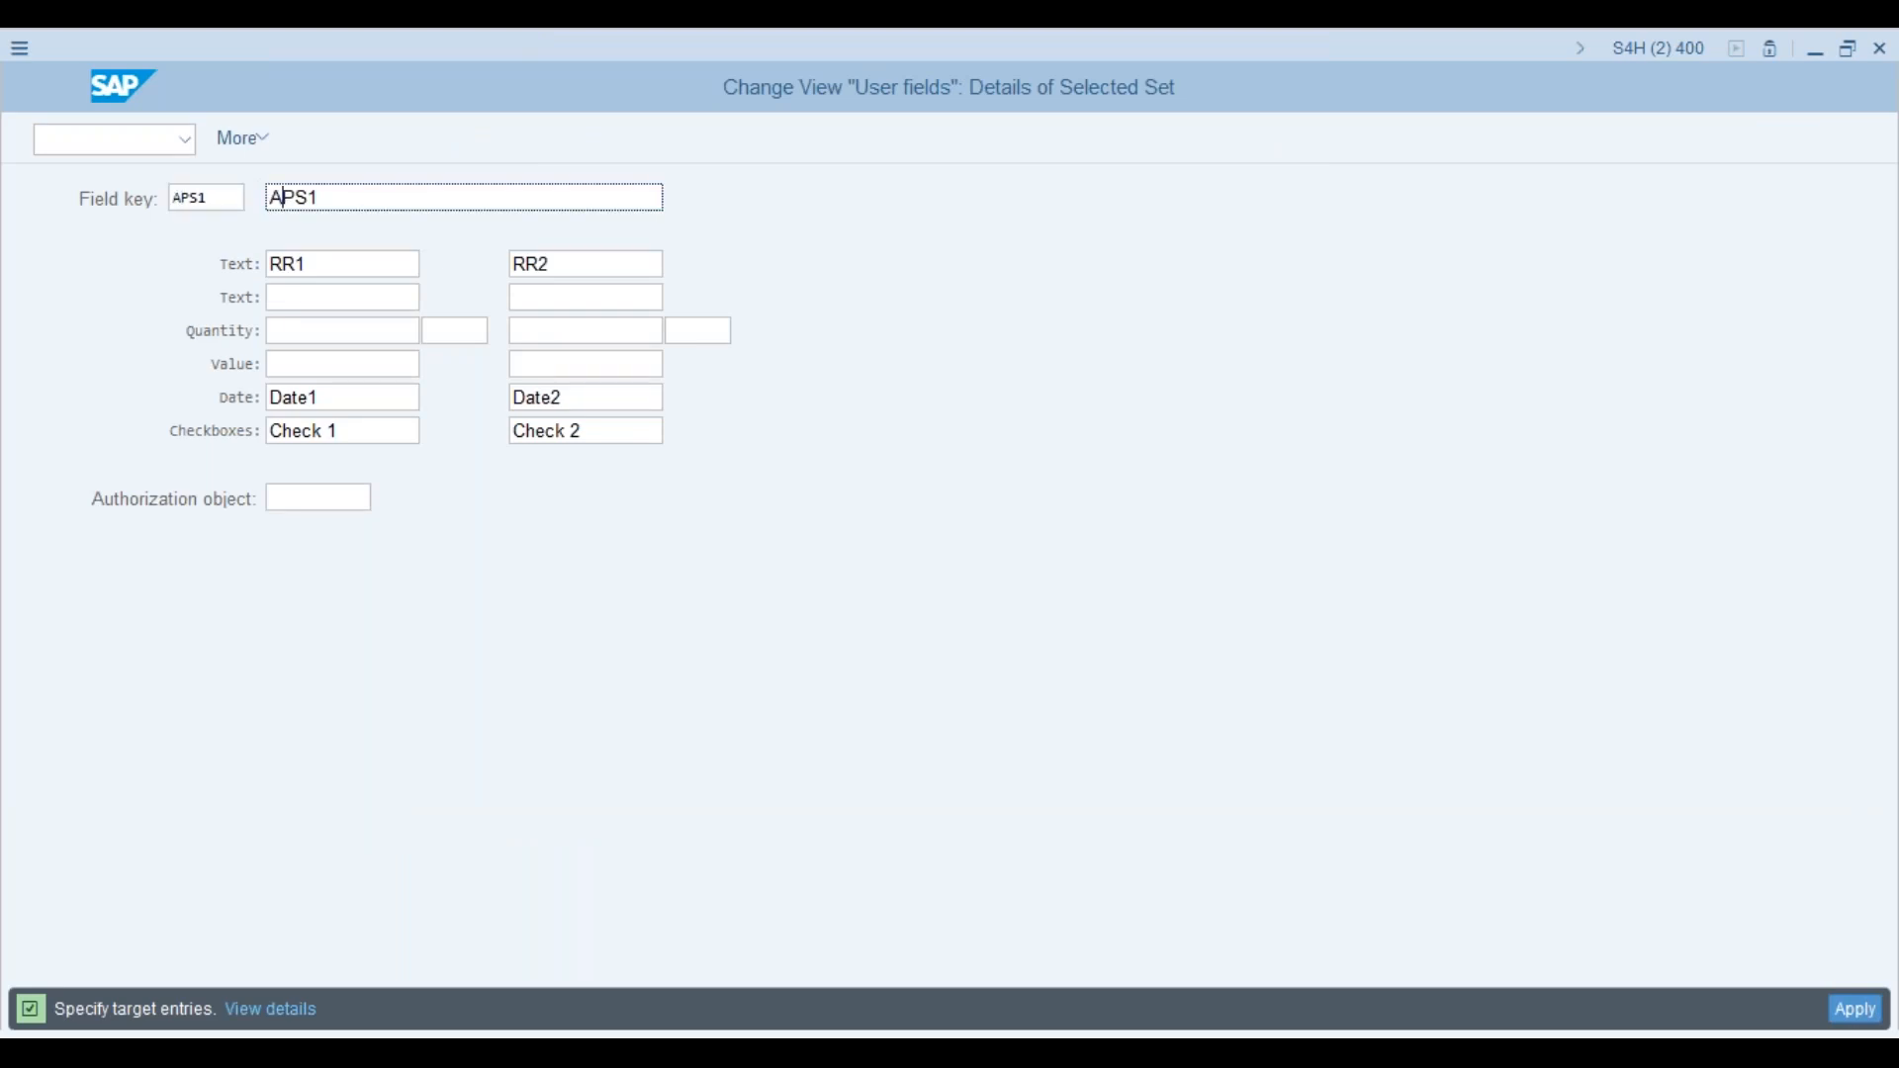
pyautogui.press('Tab')
pyautogui.click(307, 498)
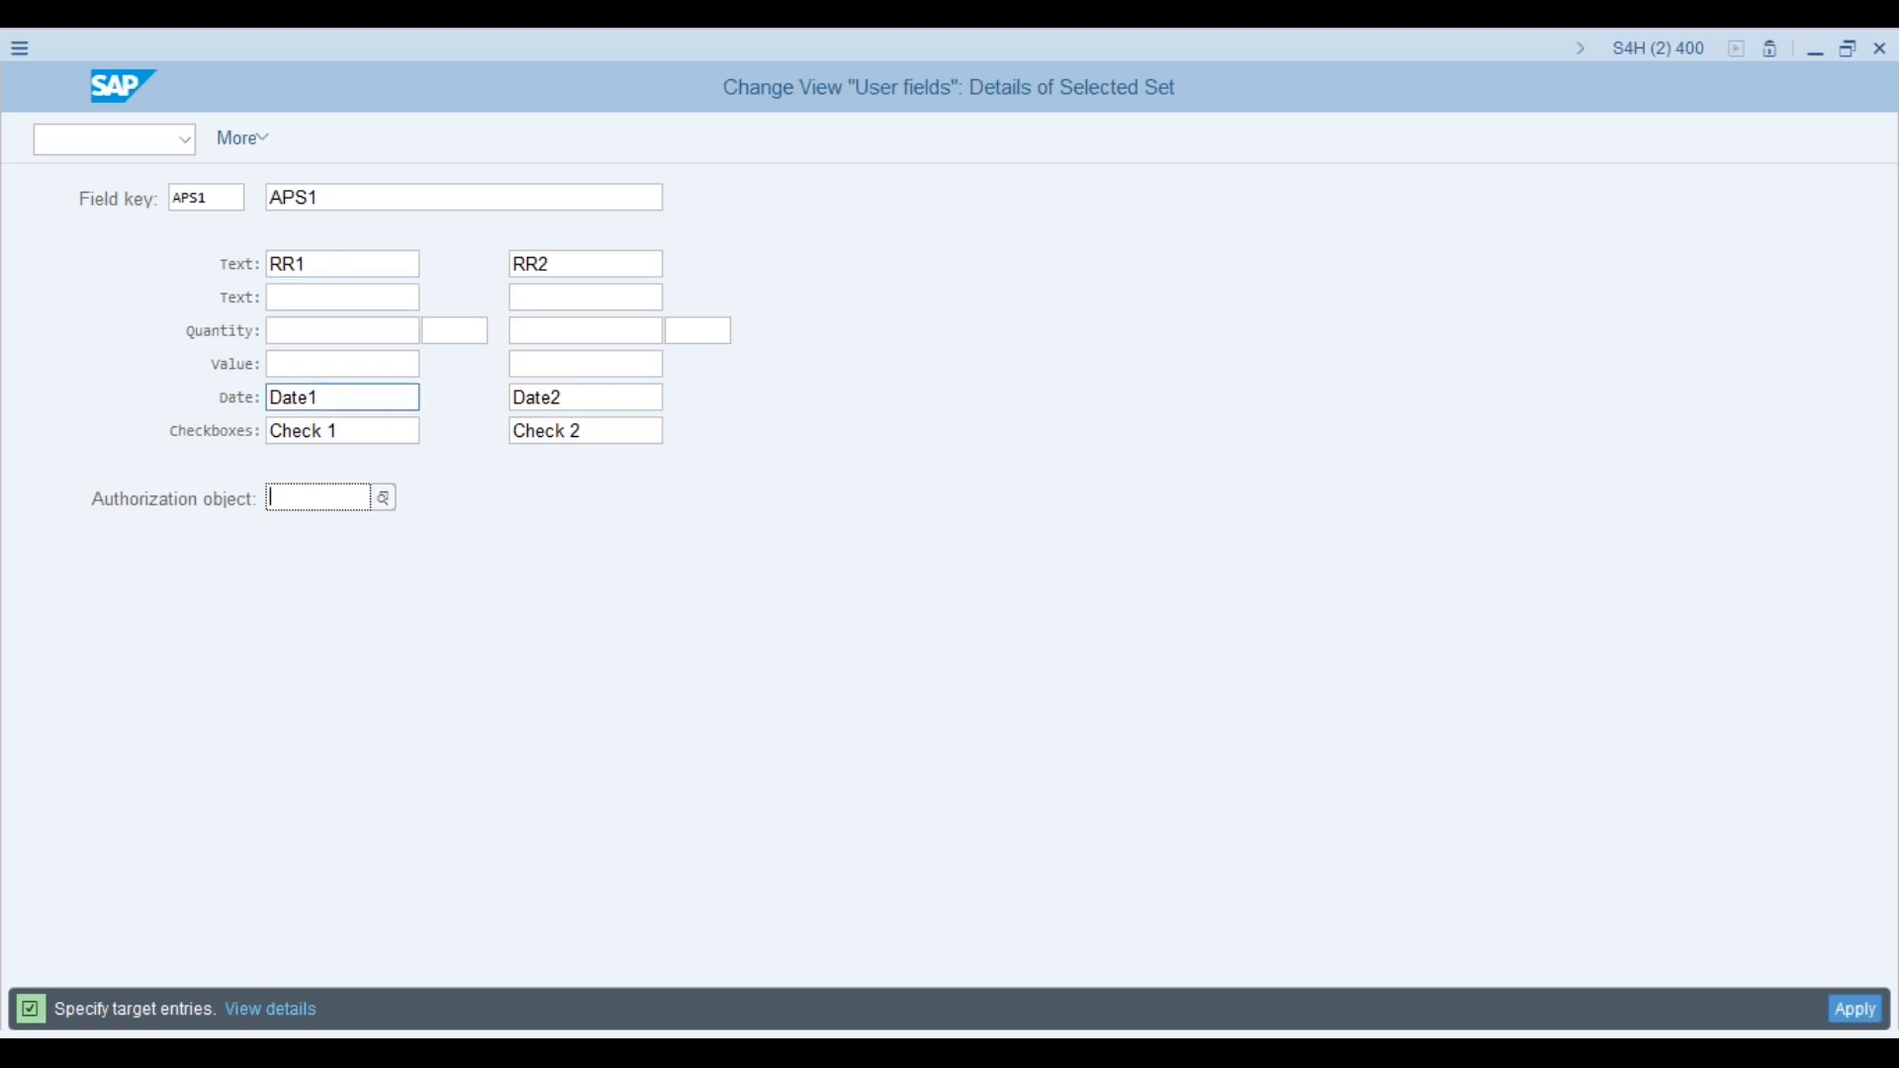
# Step: Replace the old text labels with L1 and L2
pyautogui.click(319, 264)
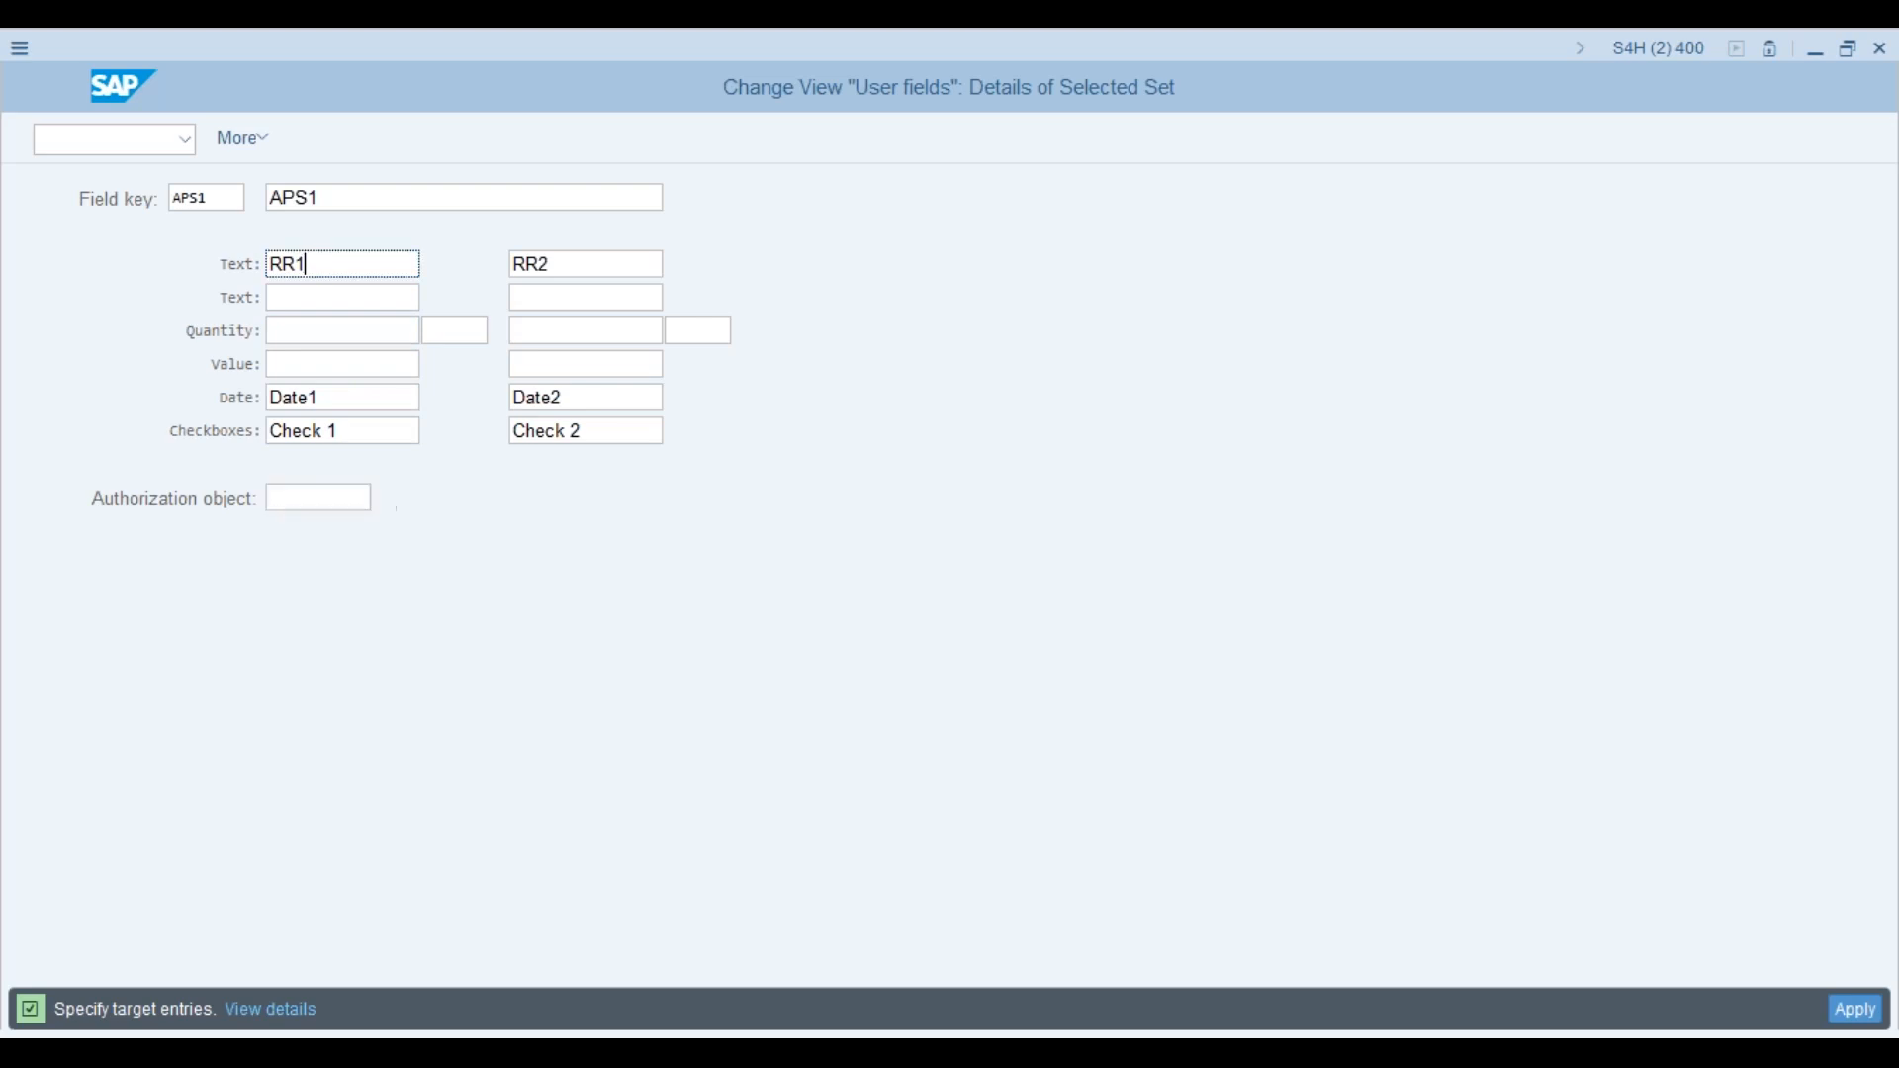
pyautogui.press('BackSpace')
pyautogui.press('BackSpace')
pyautogui.press('BackSpace')
pyautogui.write('PM')
pyautogui.click(577, 266)
pyautogui.press('BackSpace')
pyautogui.press('BackSpace')
pyautogui.press('BackSpace')
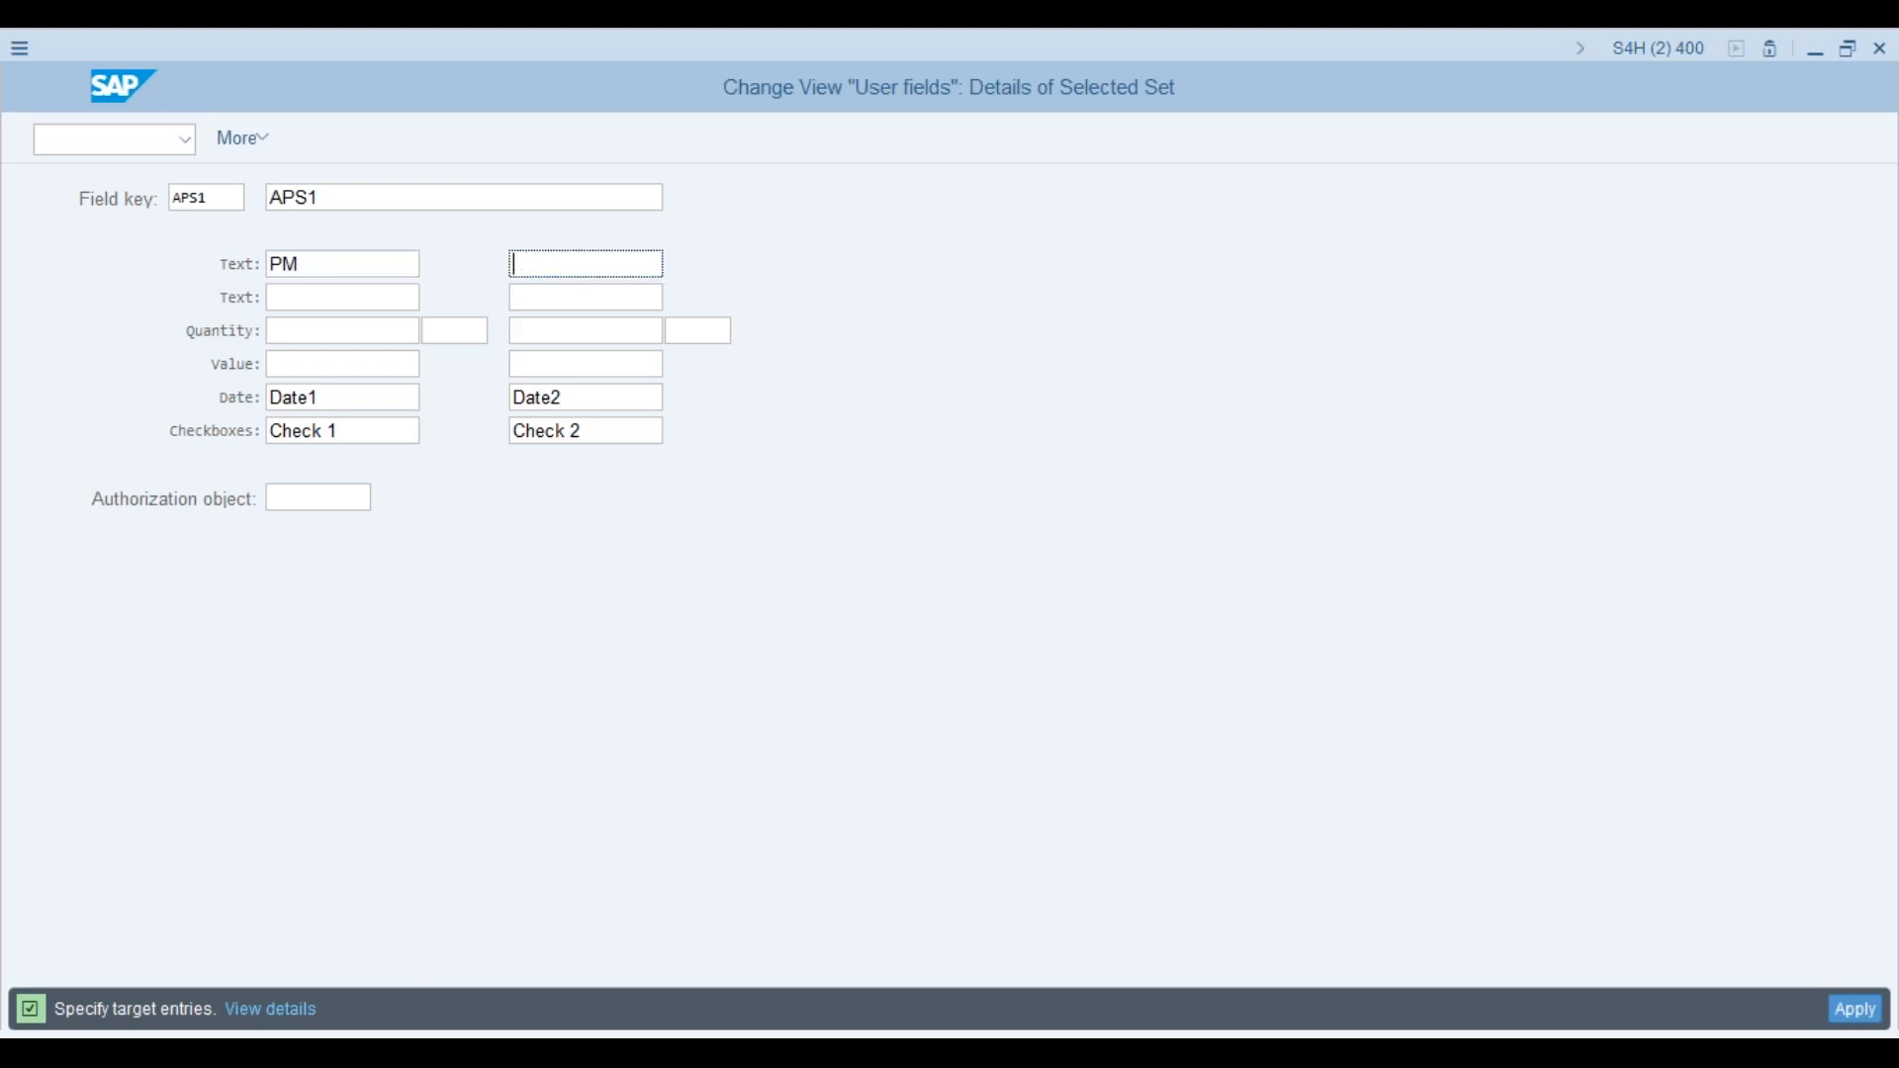
pyautogui.write('PM2')
pyautogui.click(414, 265)
pyautogui.write('1')
pyautogui.press('BackSpace')
pyautogui.press('BackSpace')
pyautogui.press('BackSpace')
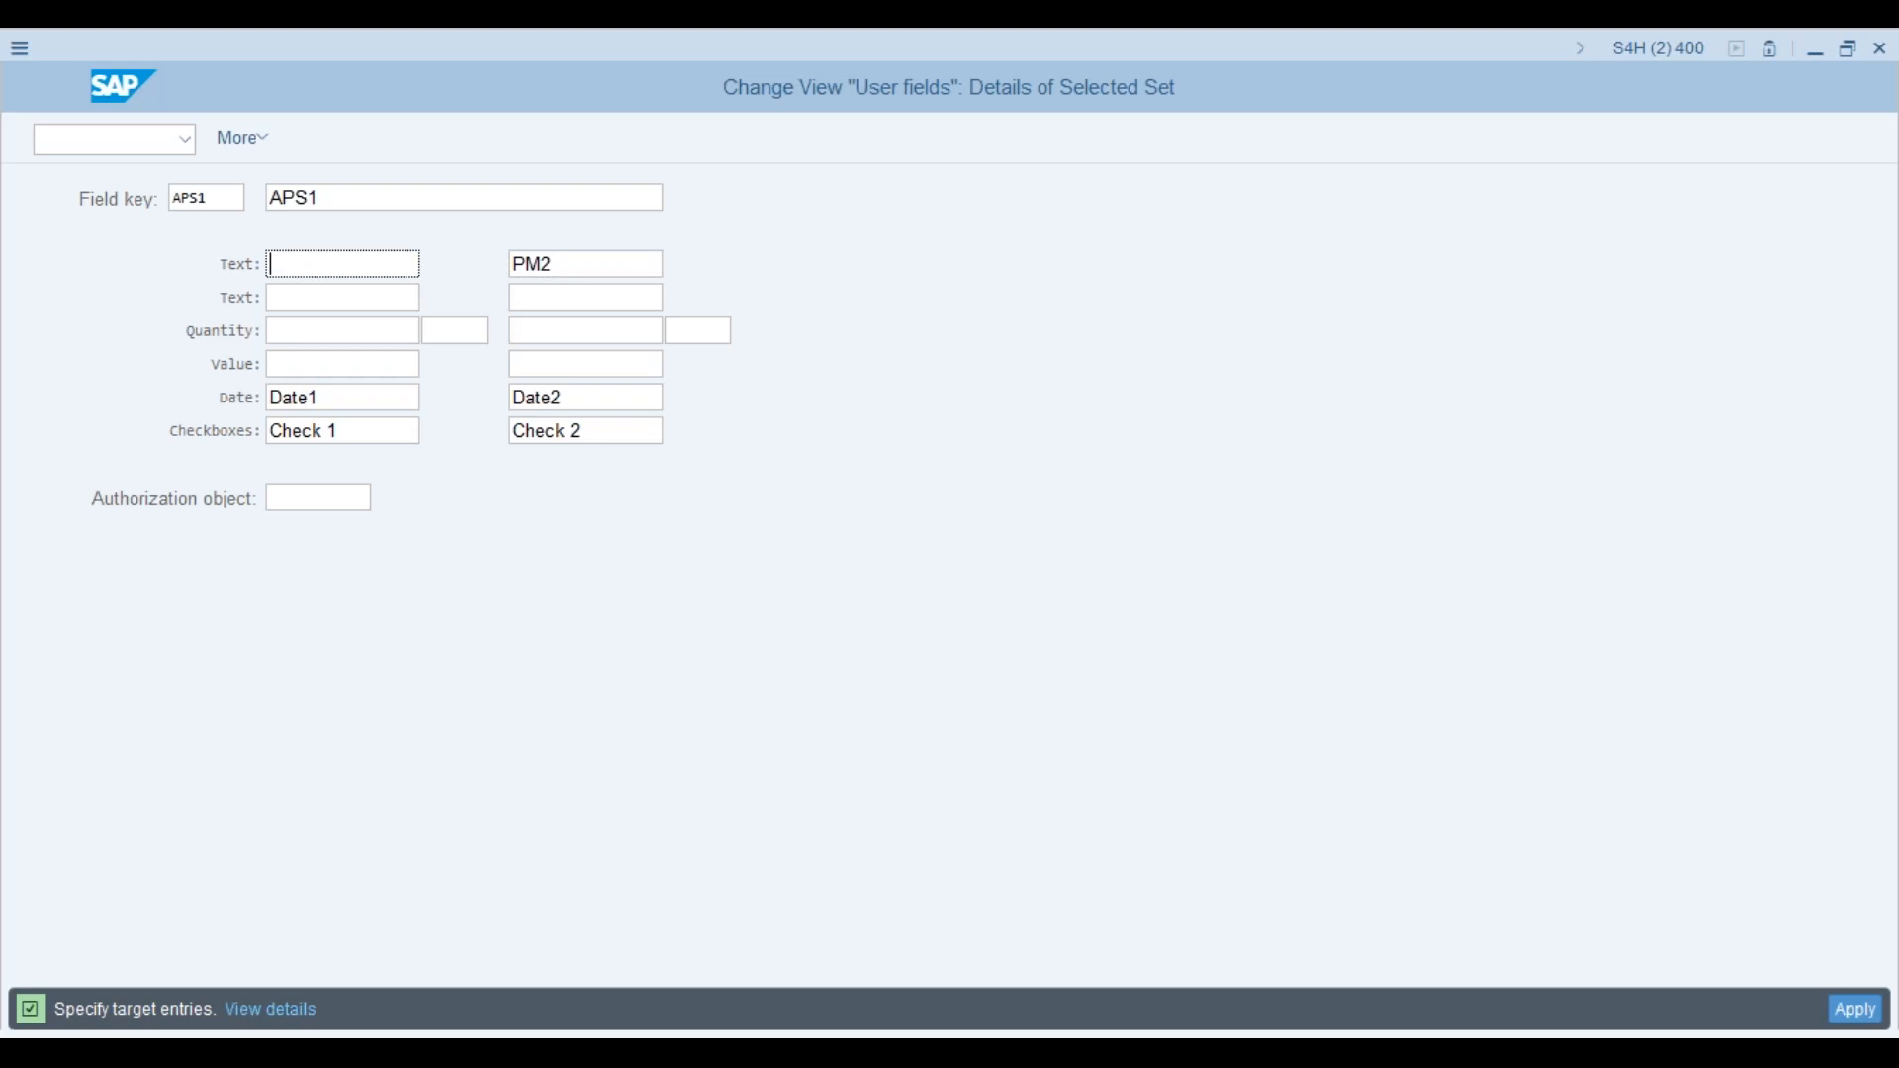
pyautogui.write('L1')
pyautogui.click(578, 265)
pyautogui.press('BackSpace')
pyautogui.press('BackSpace')
pyautogui.press('BackSpace')
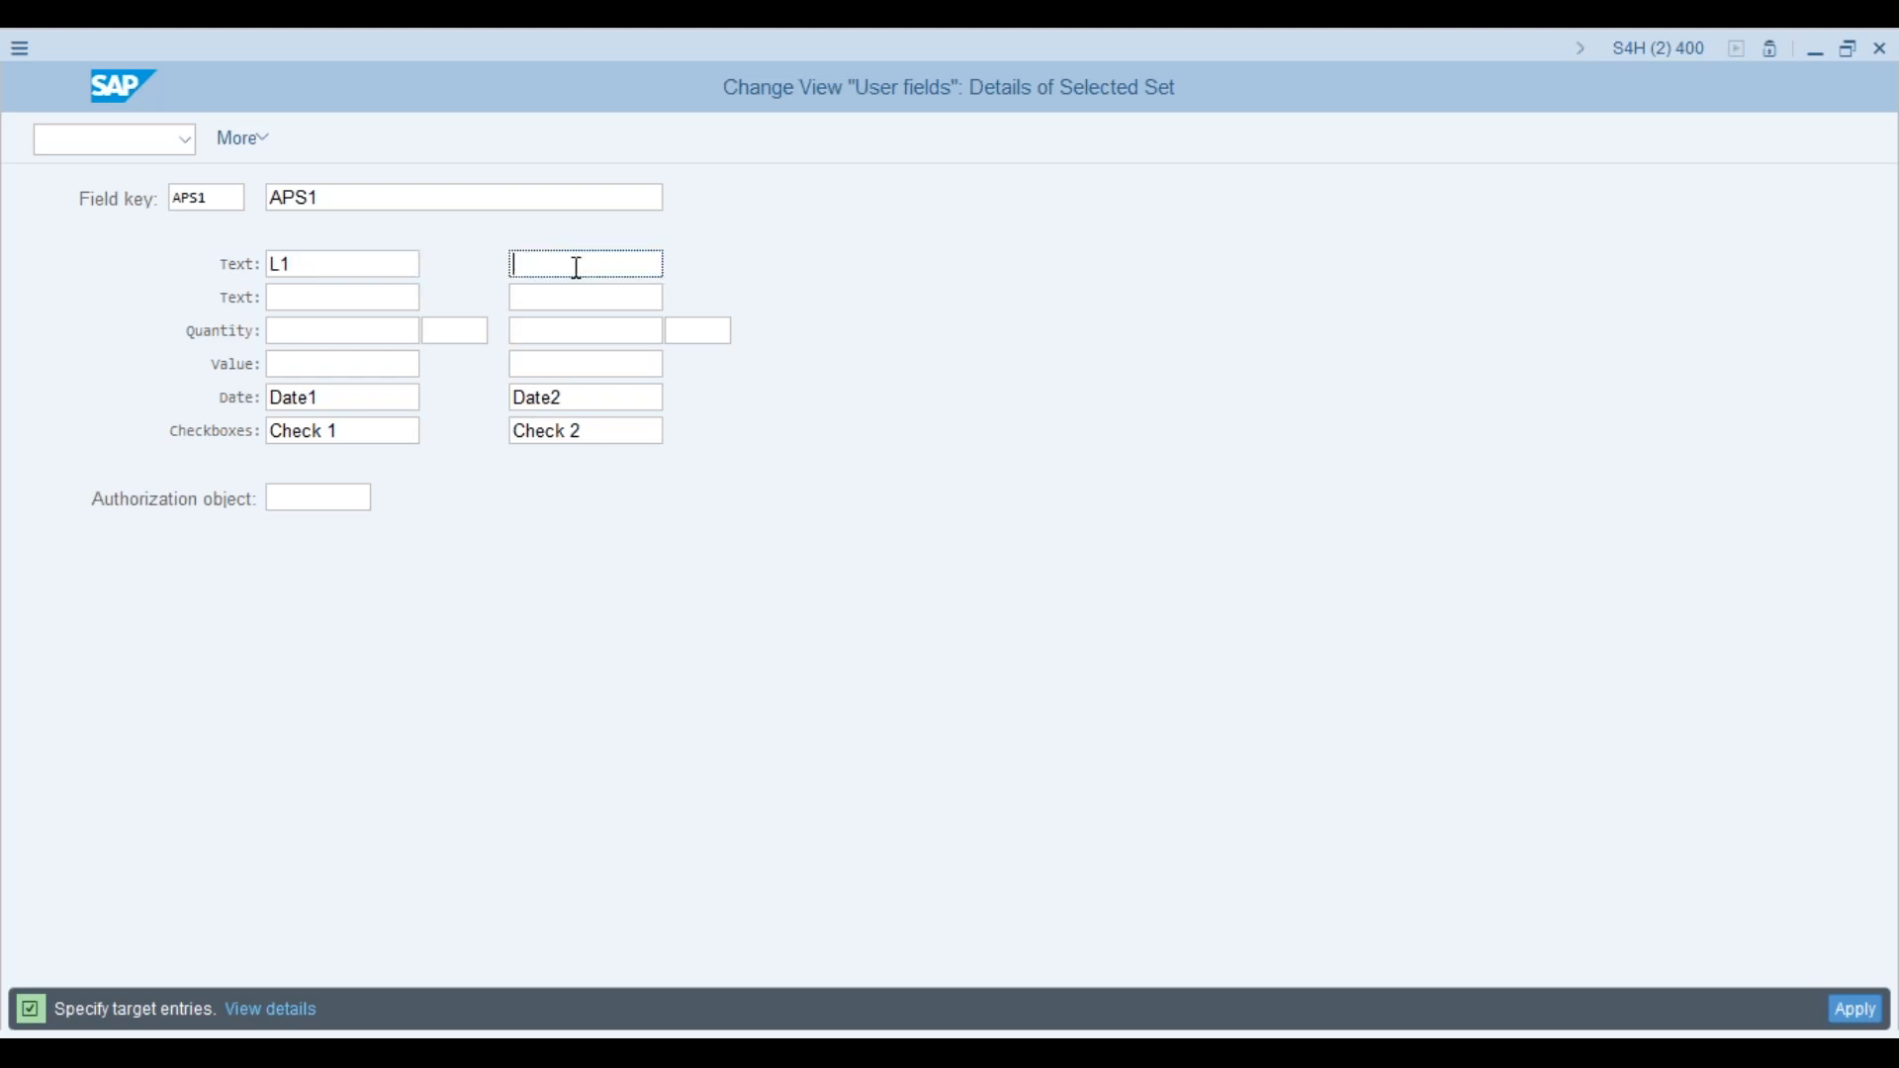
pyautogui.write('L2')
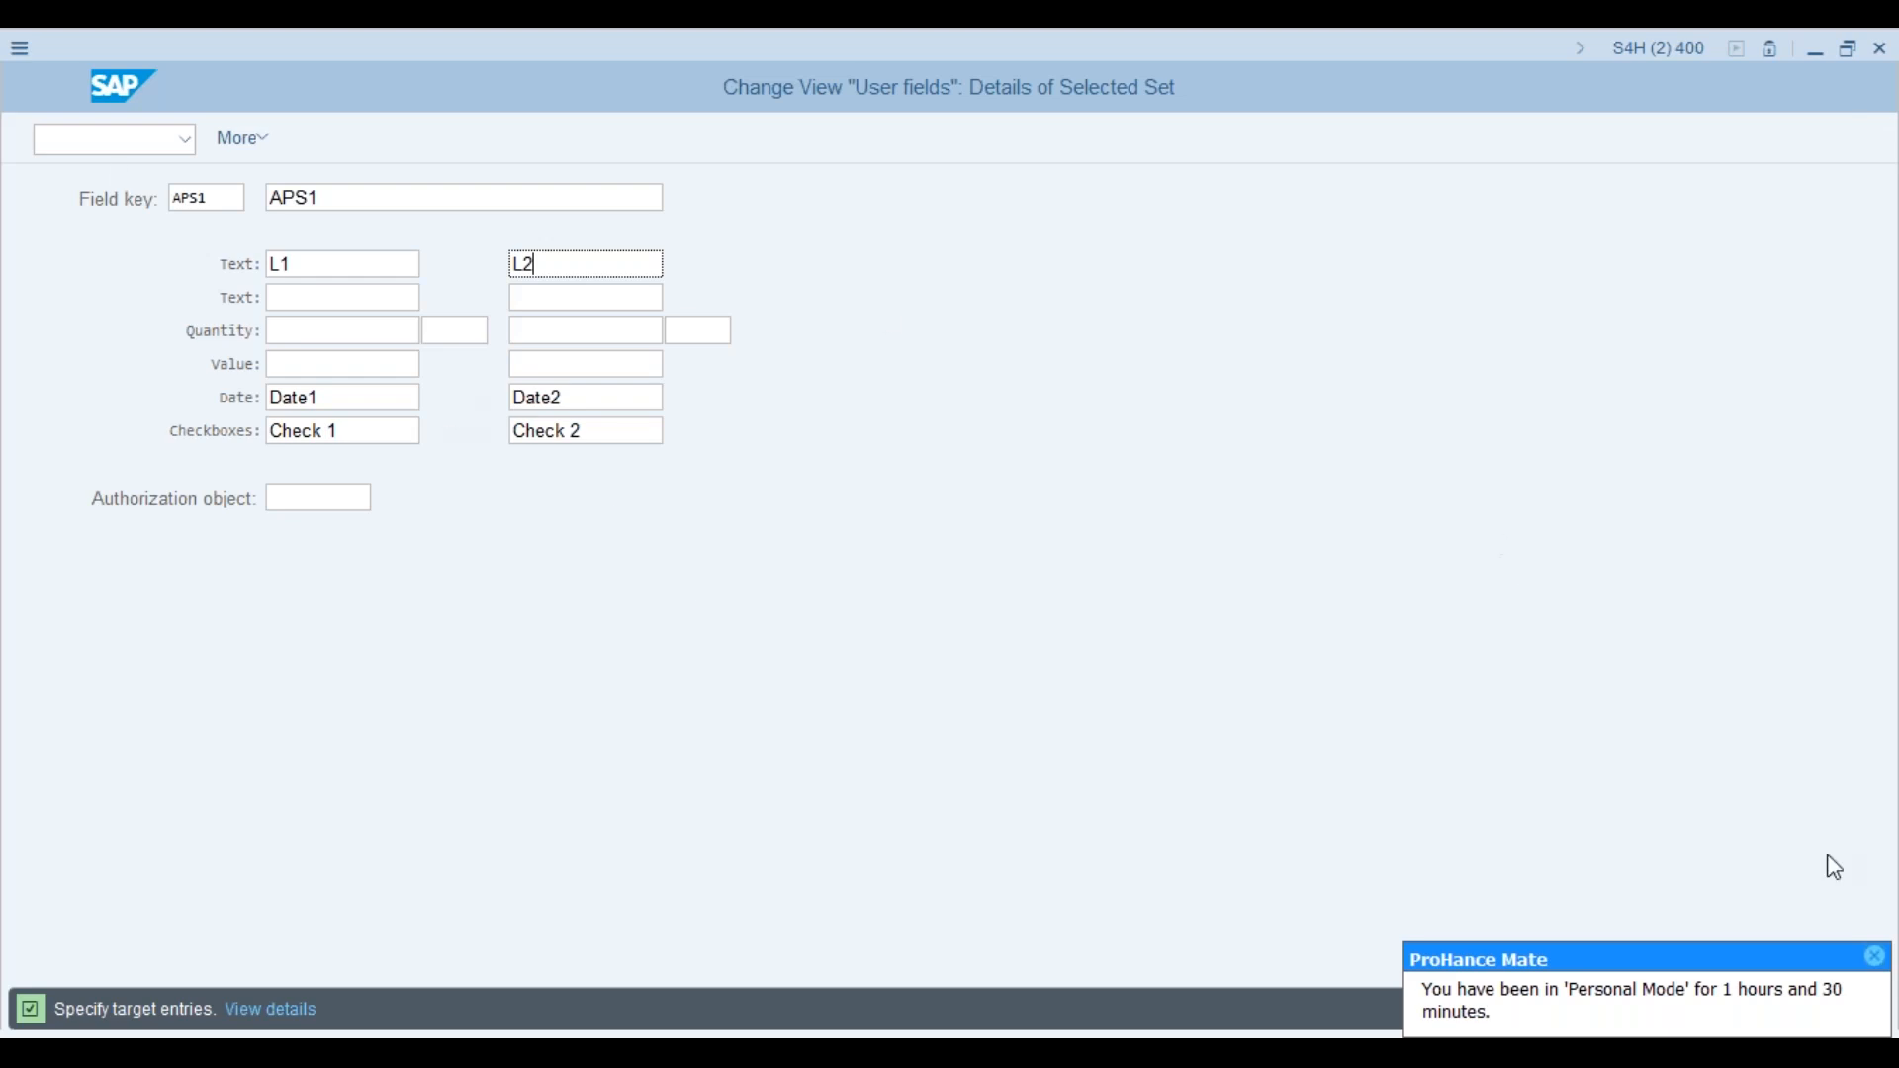
# Step: Apply and save the APS1 user-field set under the customizing request
pyautogui.click(1877, 957)
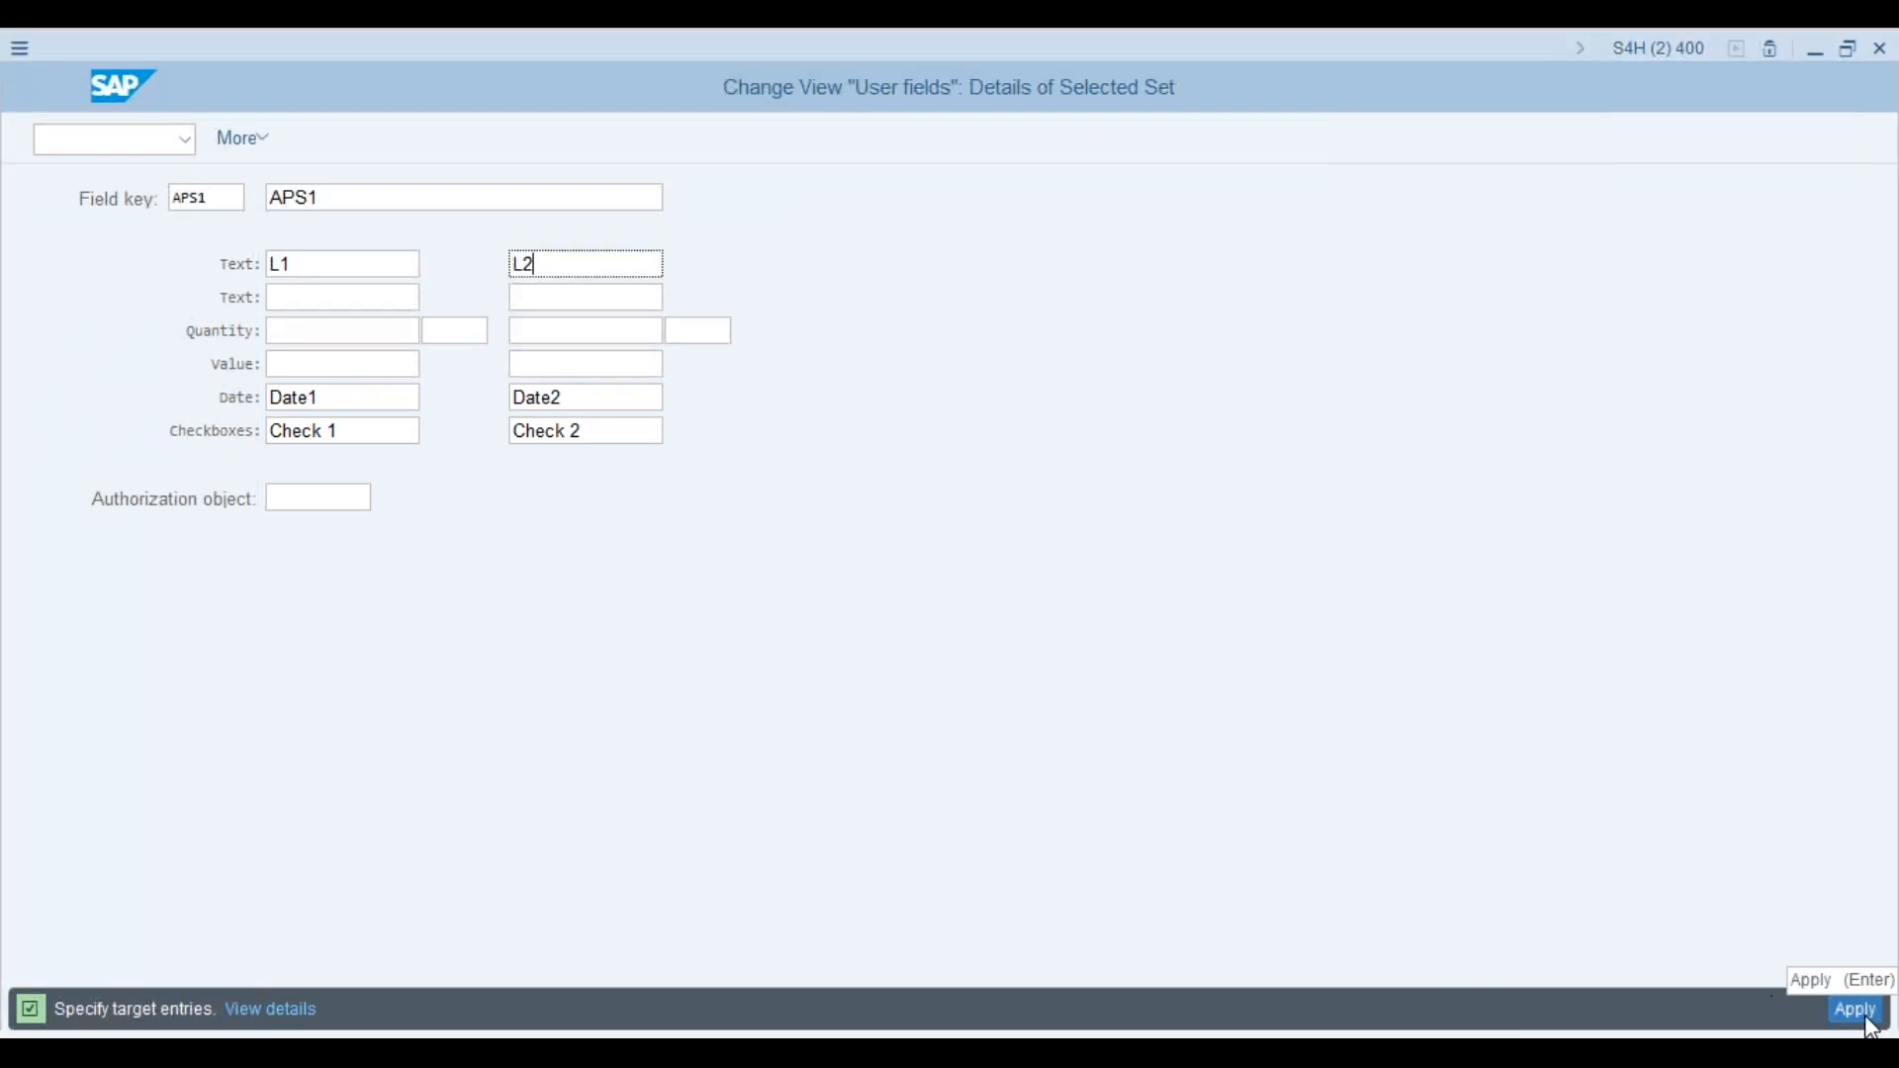
pyautogui.click(1872, 1024)
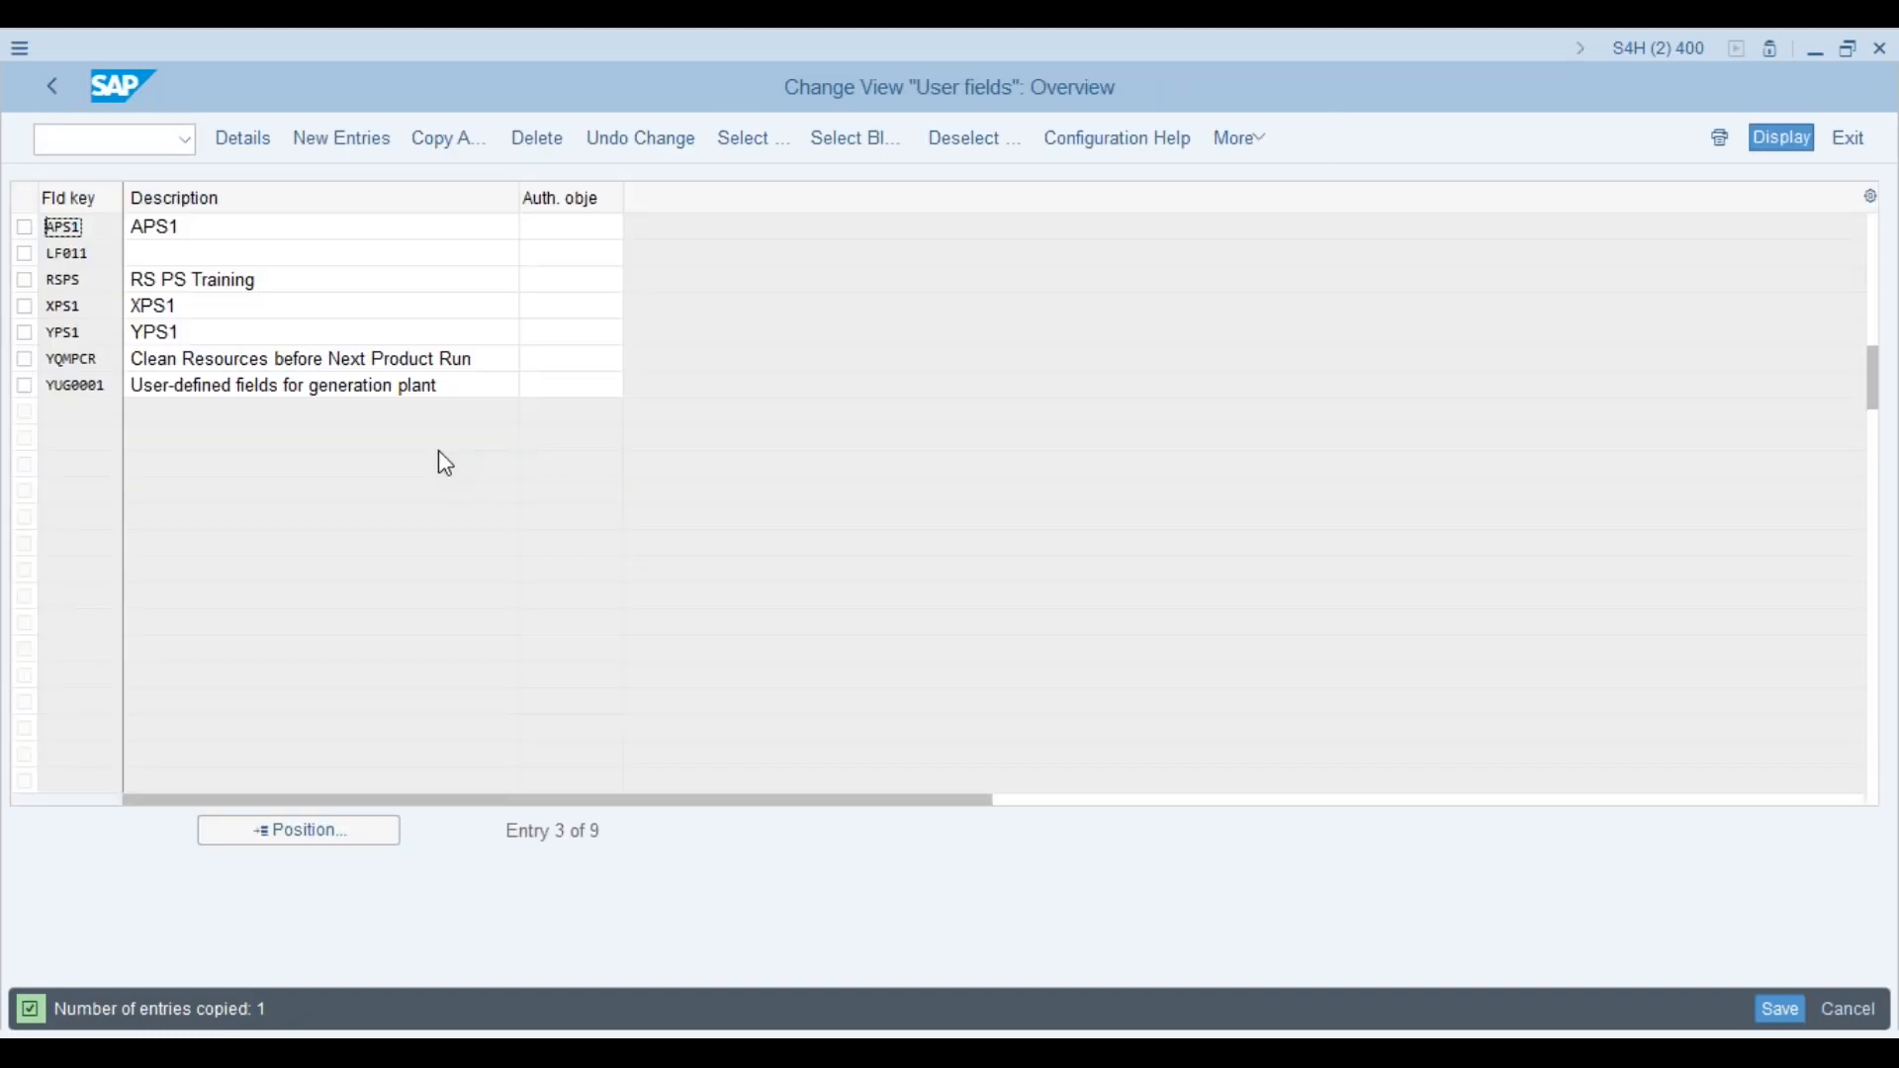
pyautogui.click(1781, 1009)
pyautogui.click(392, 516)
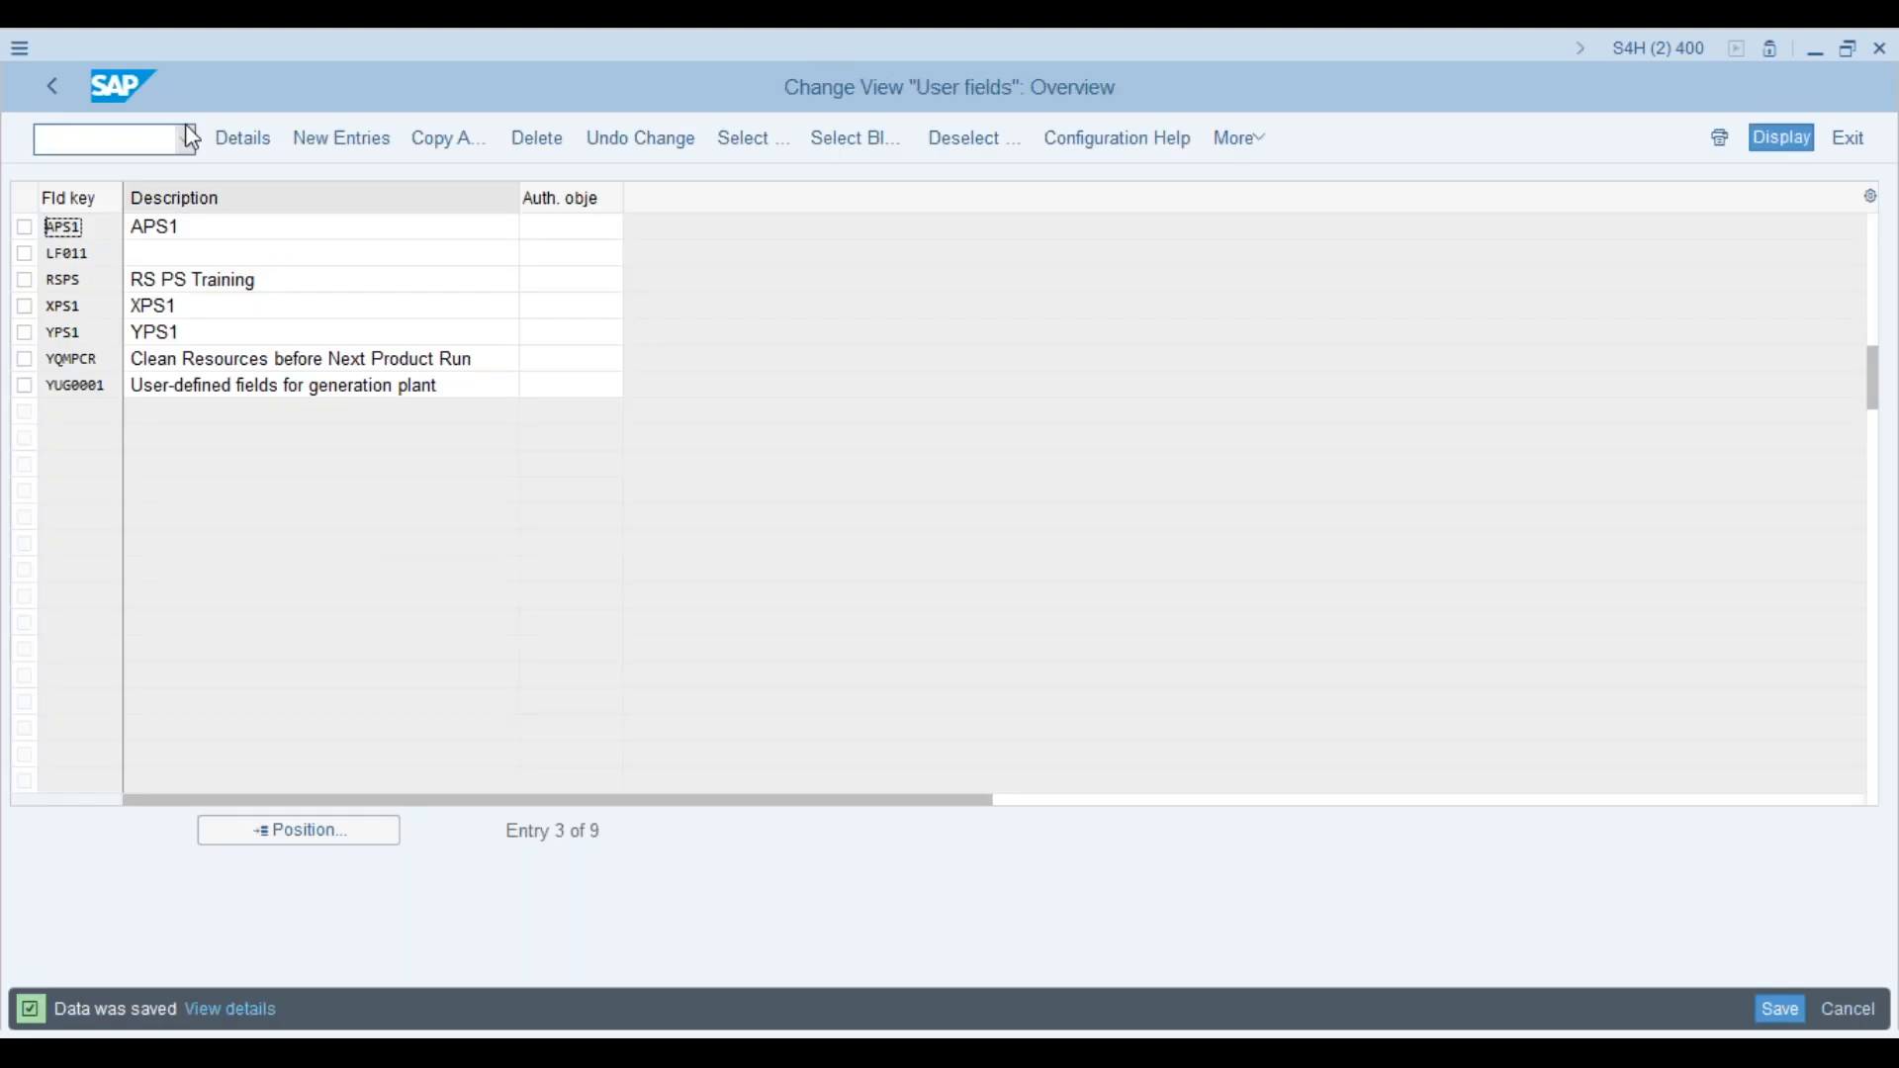
pyautogui.click(52, 89)
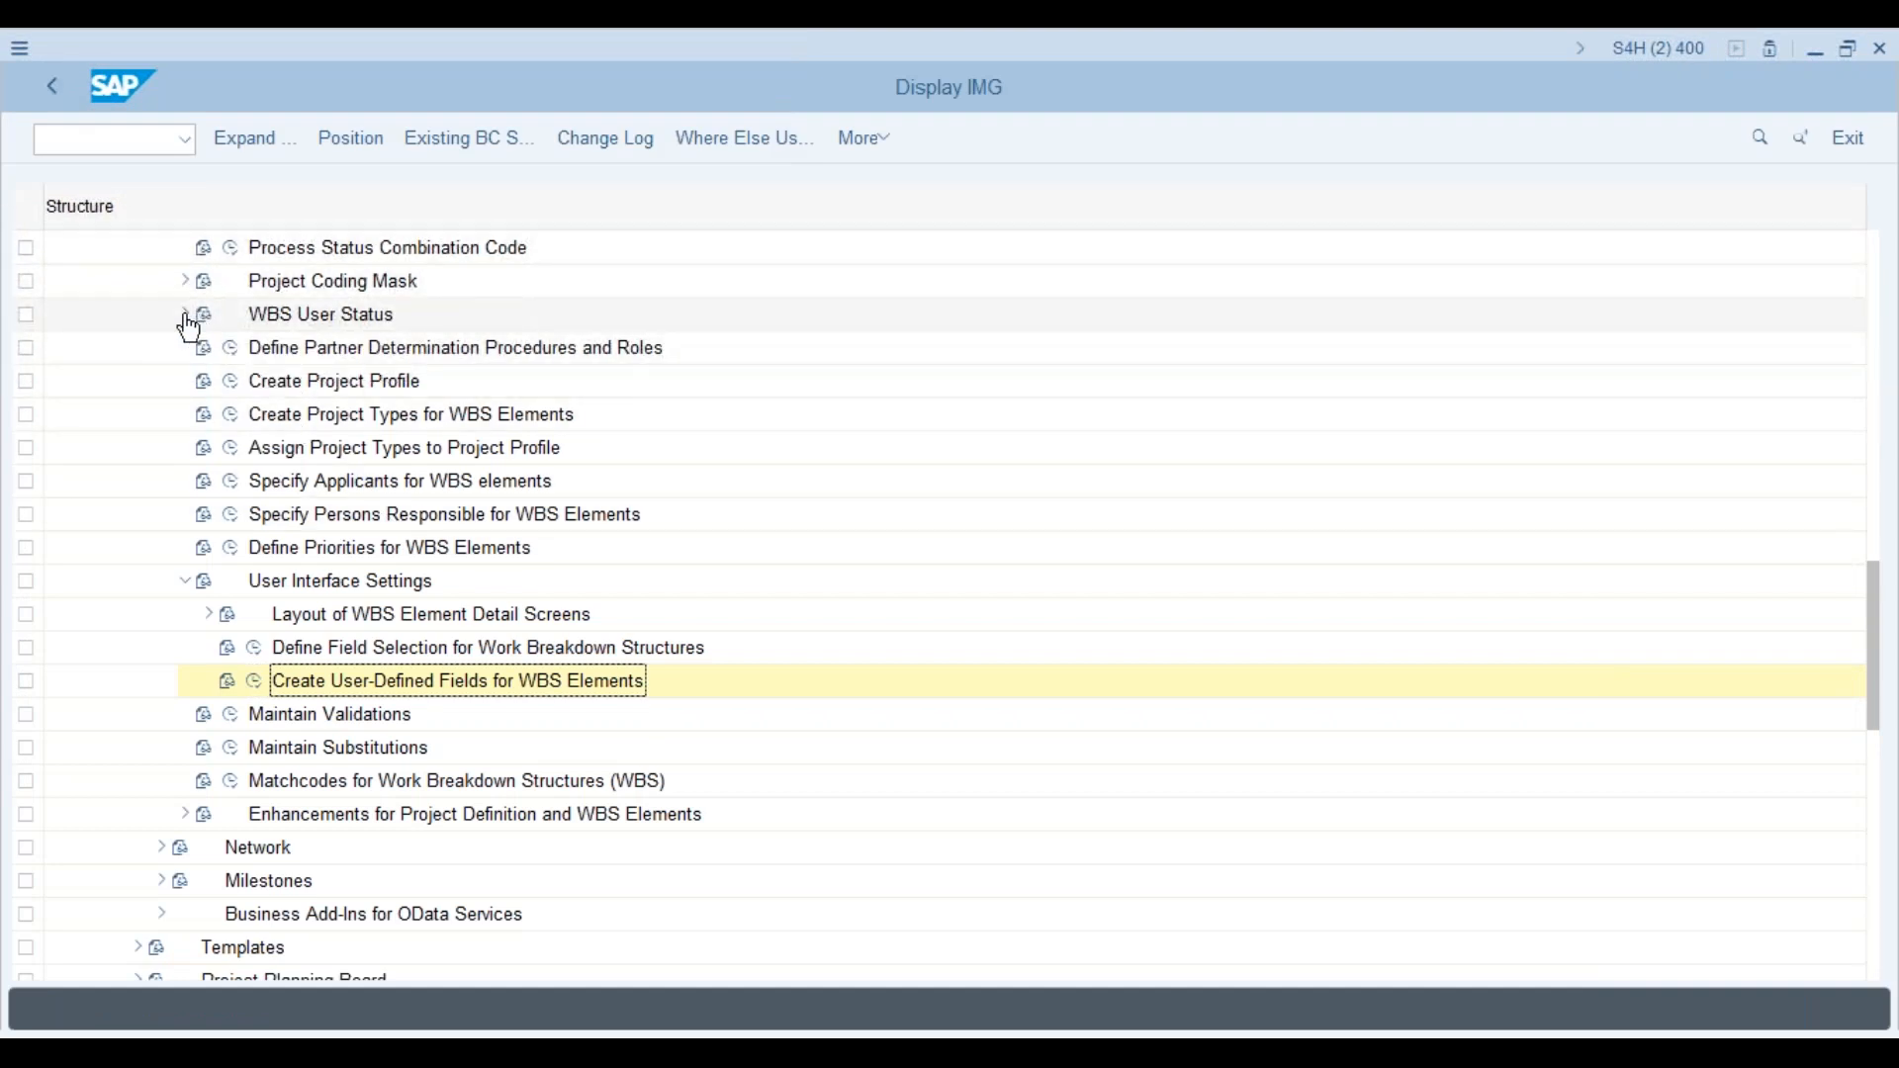
# Step: Set the APS1 project profile's field key to APS1, save it under the customizing request, then return to Project Builder
pyautogui.click(231, 380)
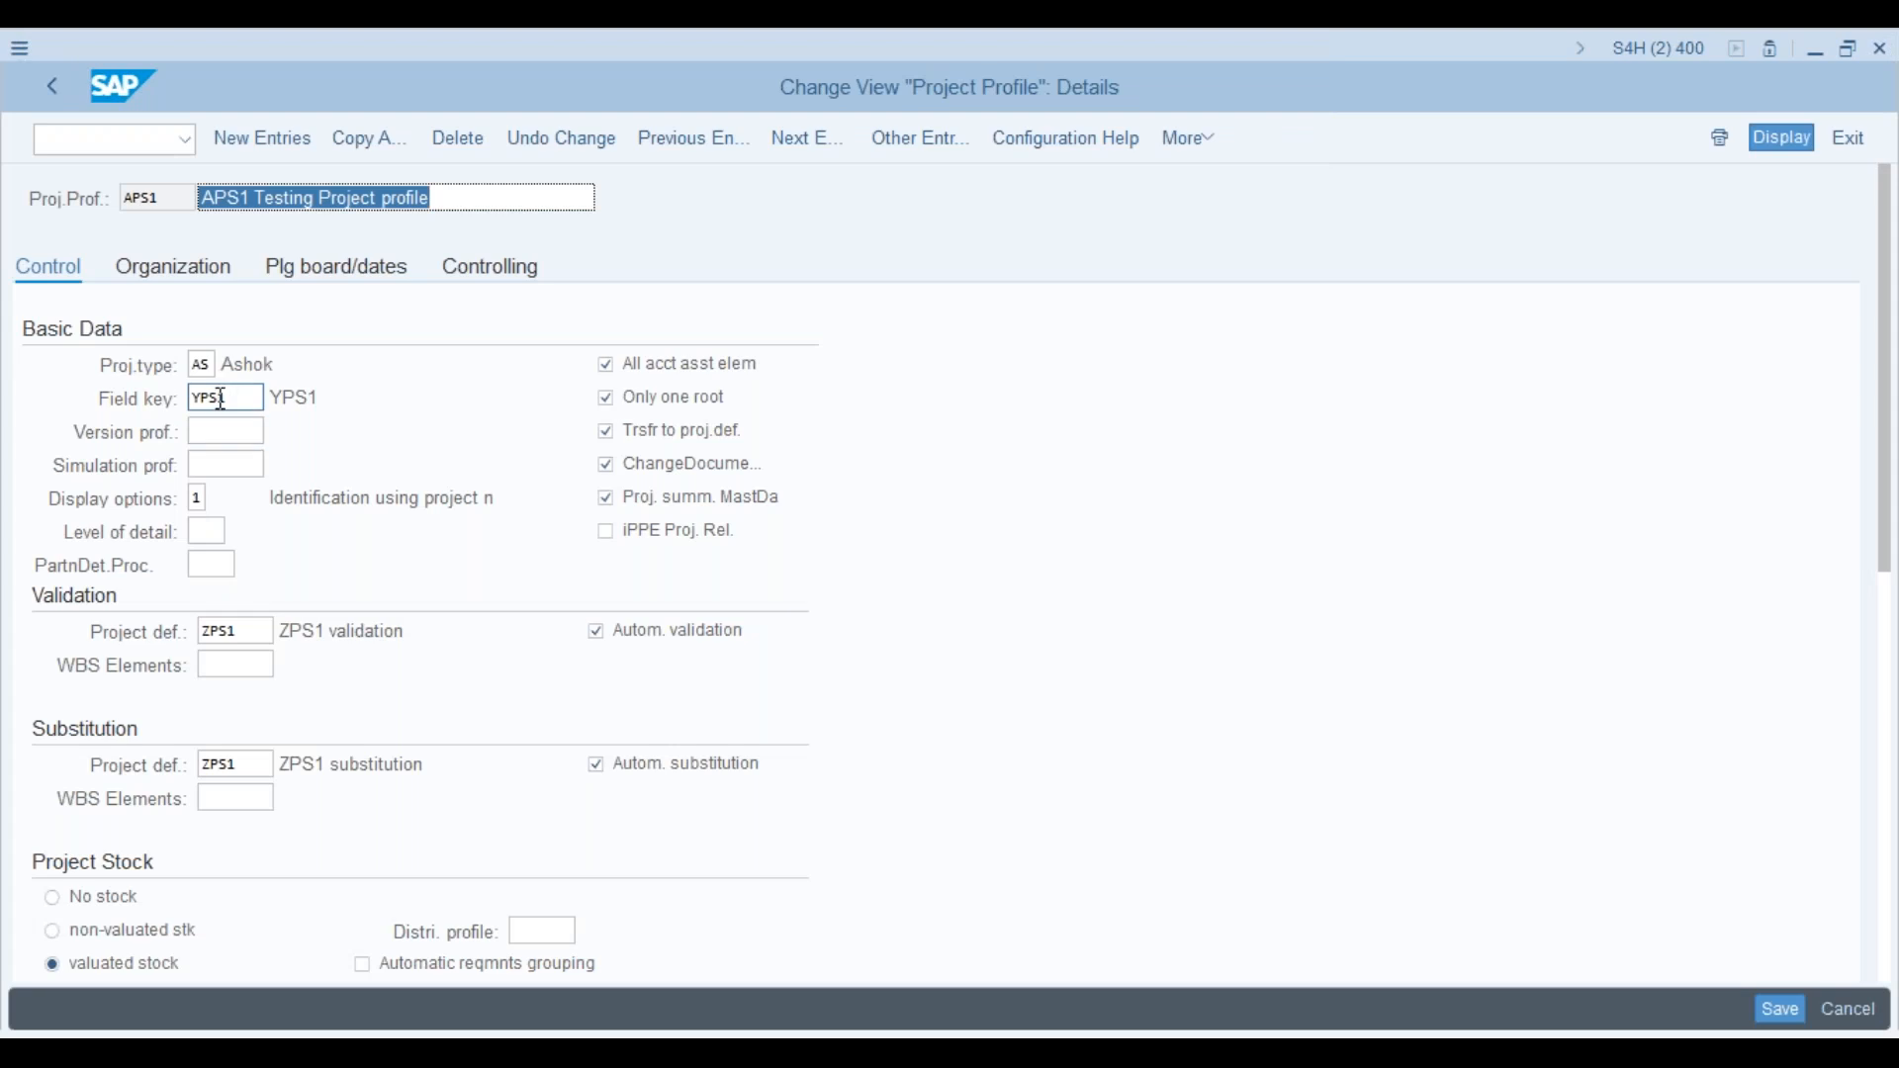
pyautogui.click(219, 400)
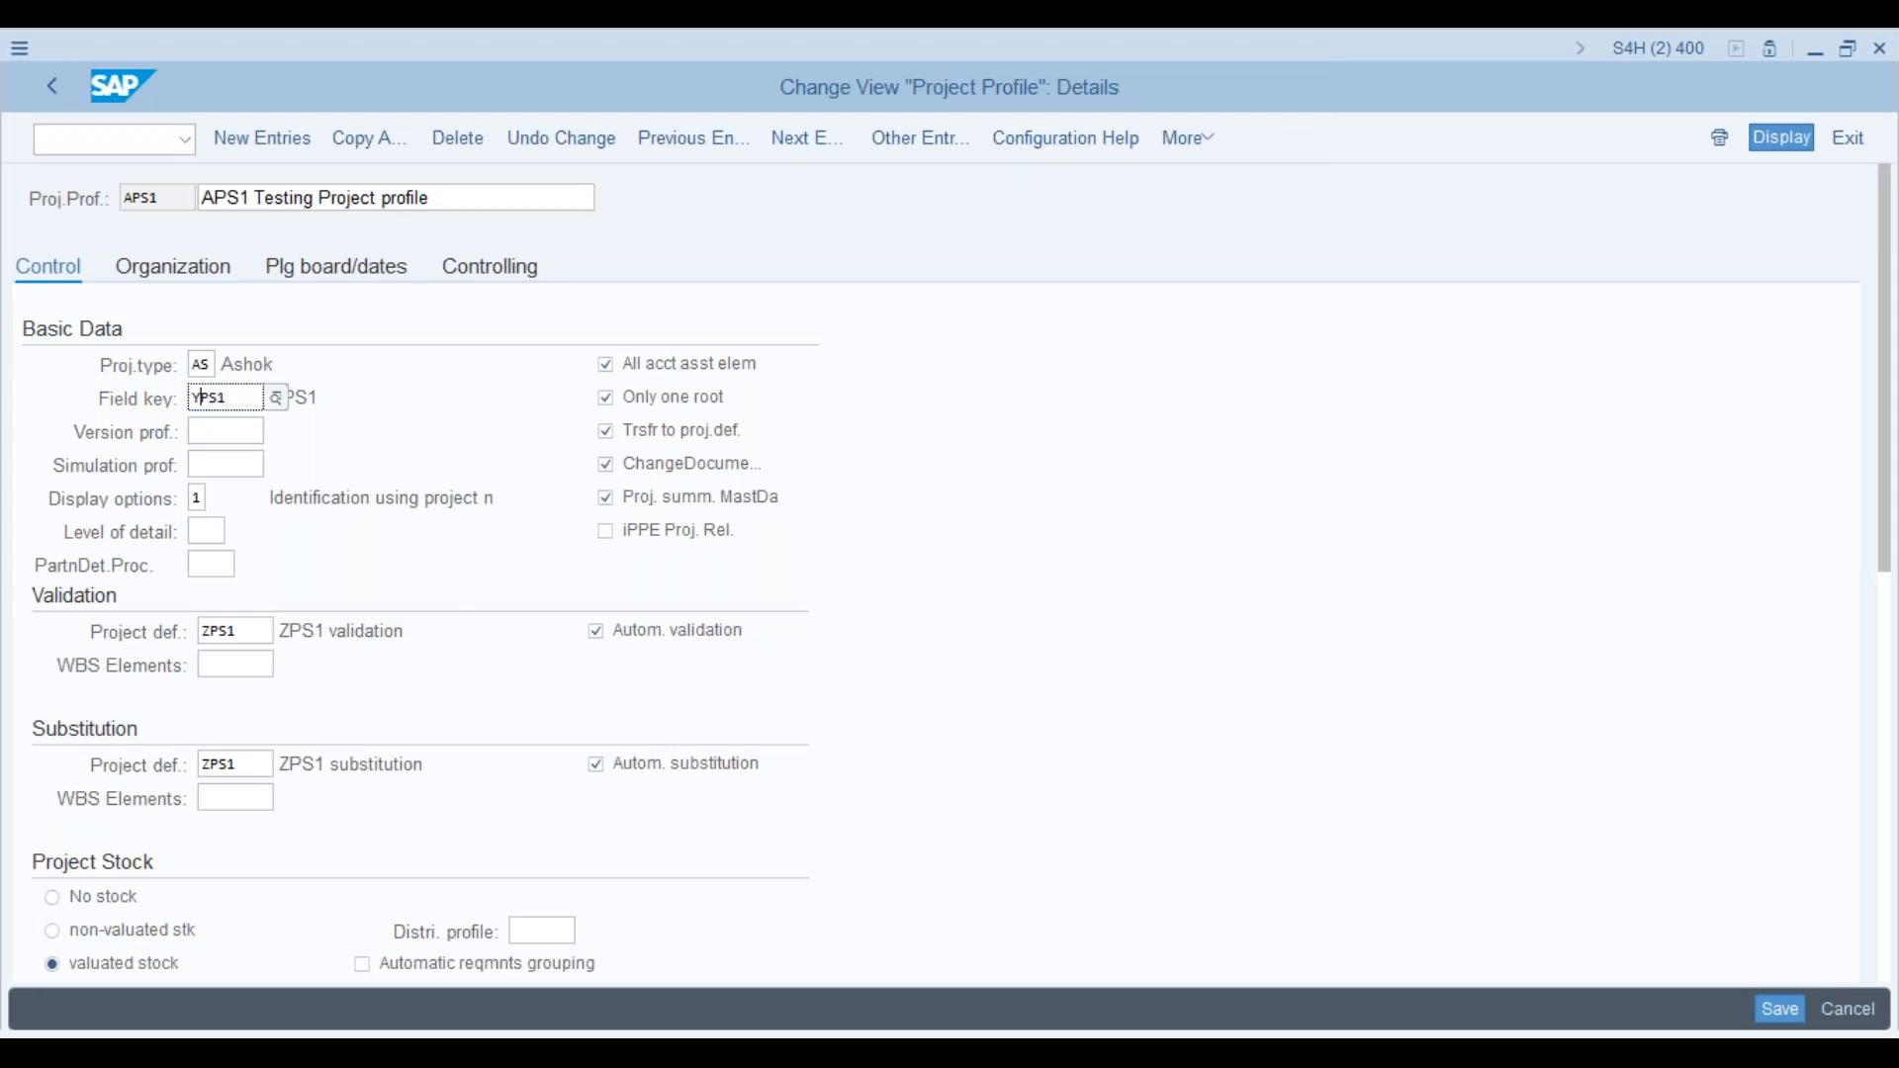
pyautogui.press('Delete')
pyautogui.write('A')
pyautogui.press('Return')
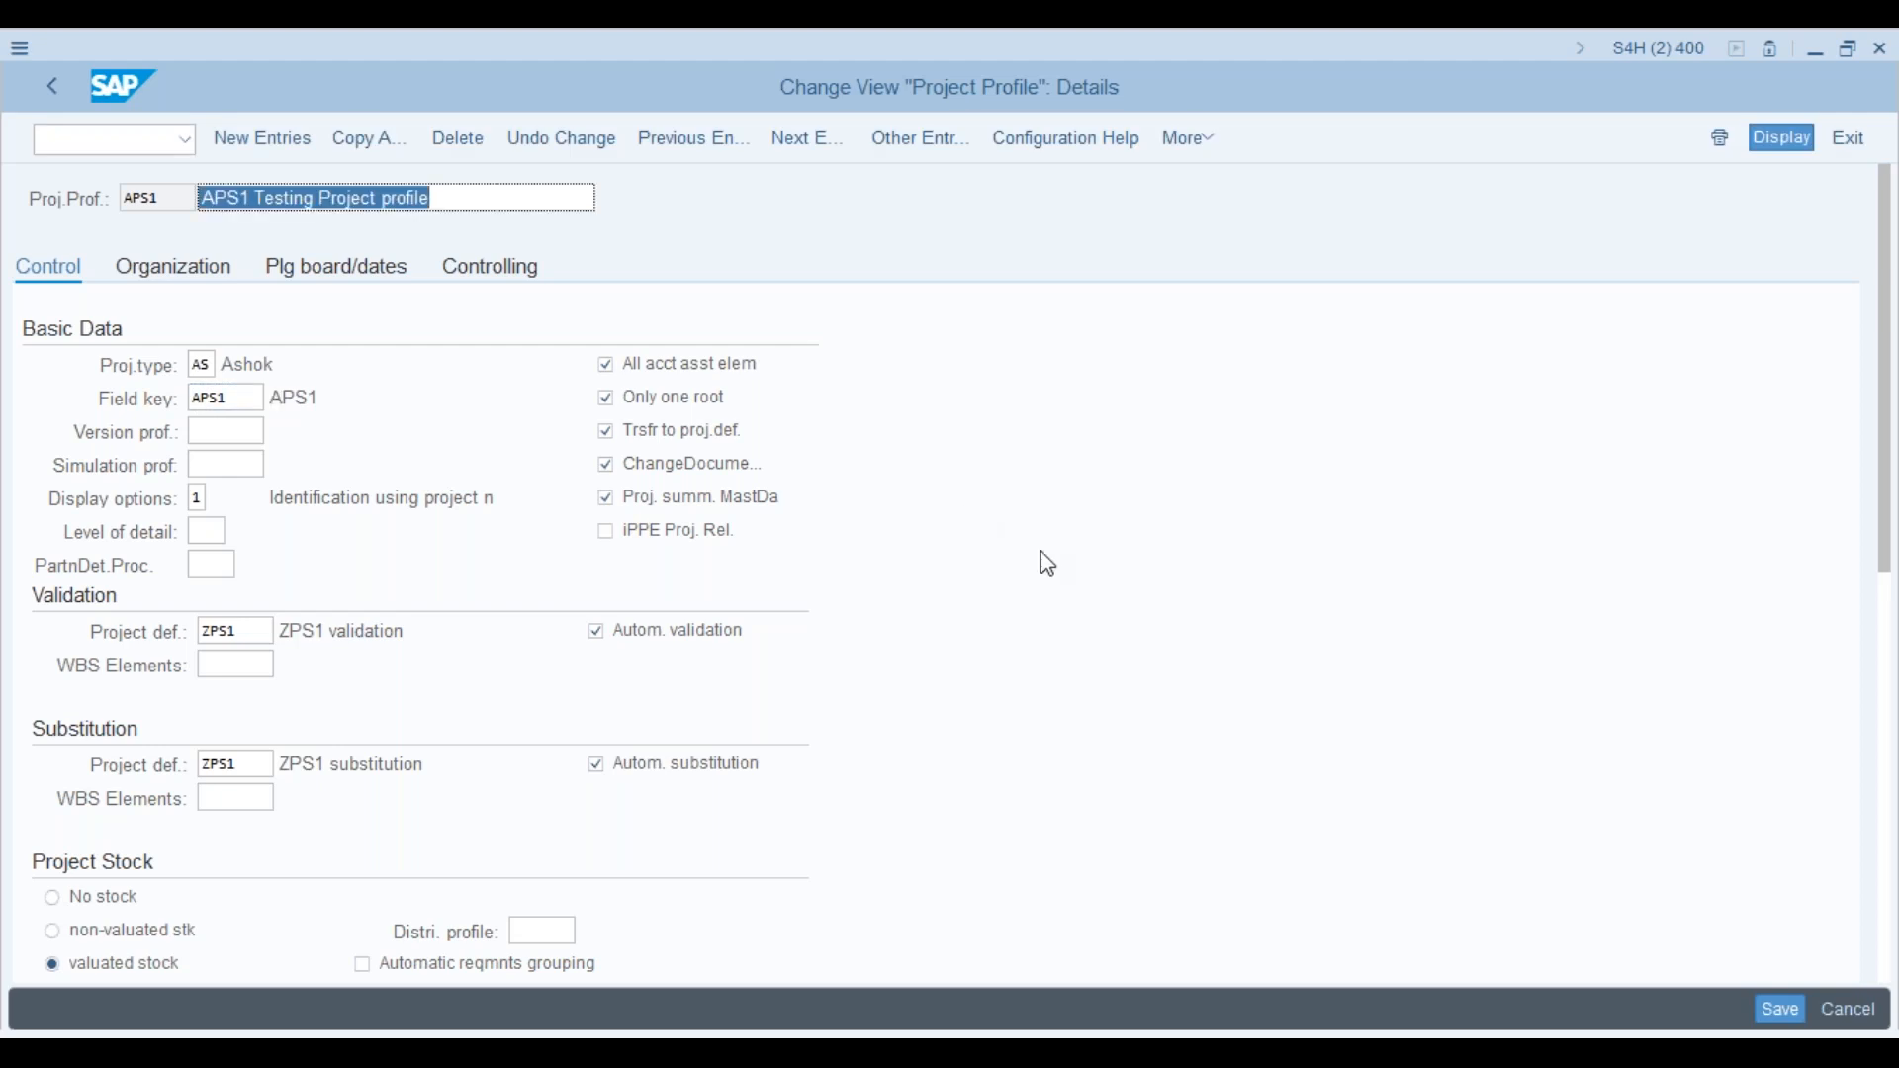
pyautogui.click(1782, 1007)
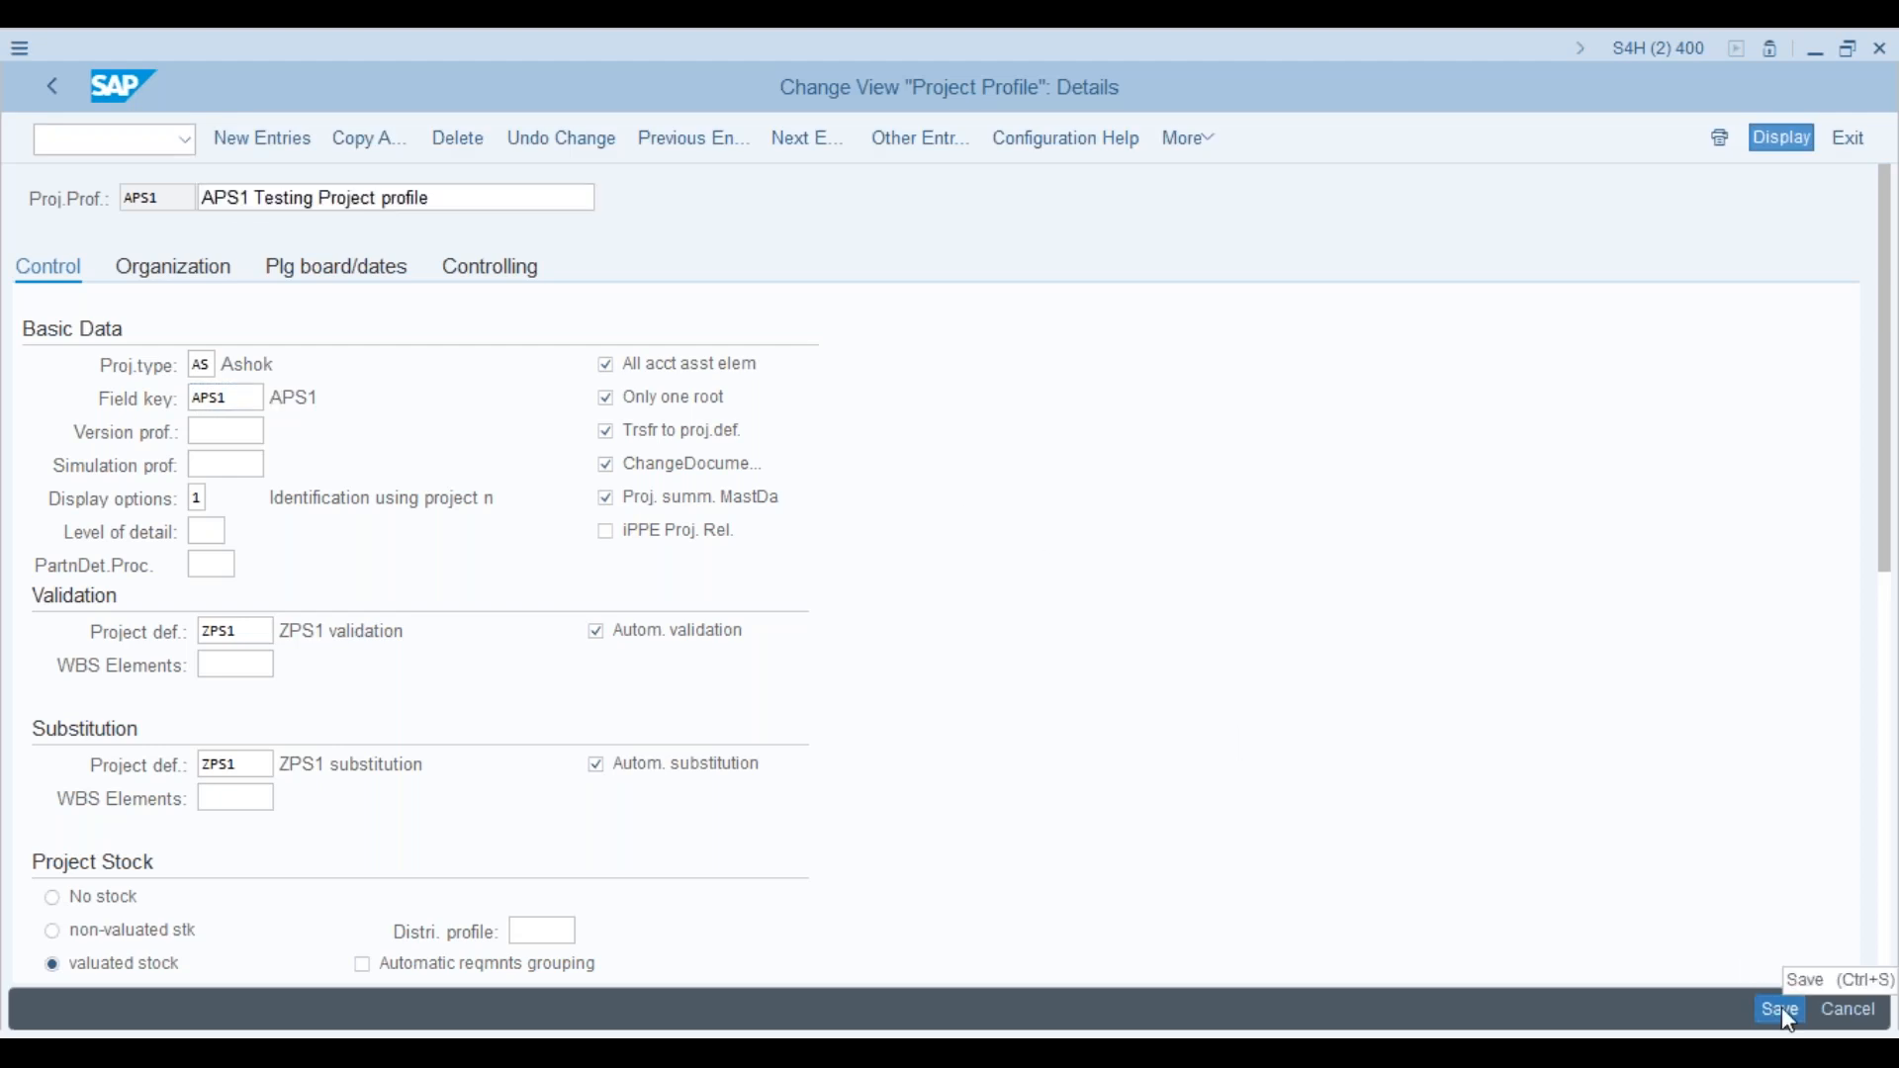
pyautogui.click(394, 516)
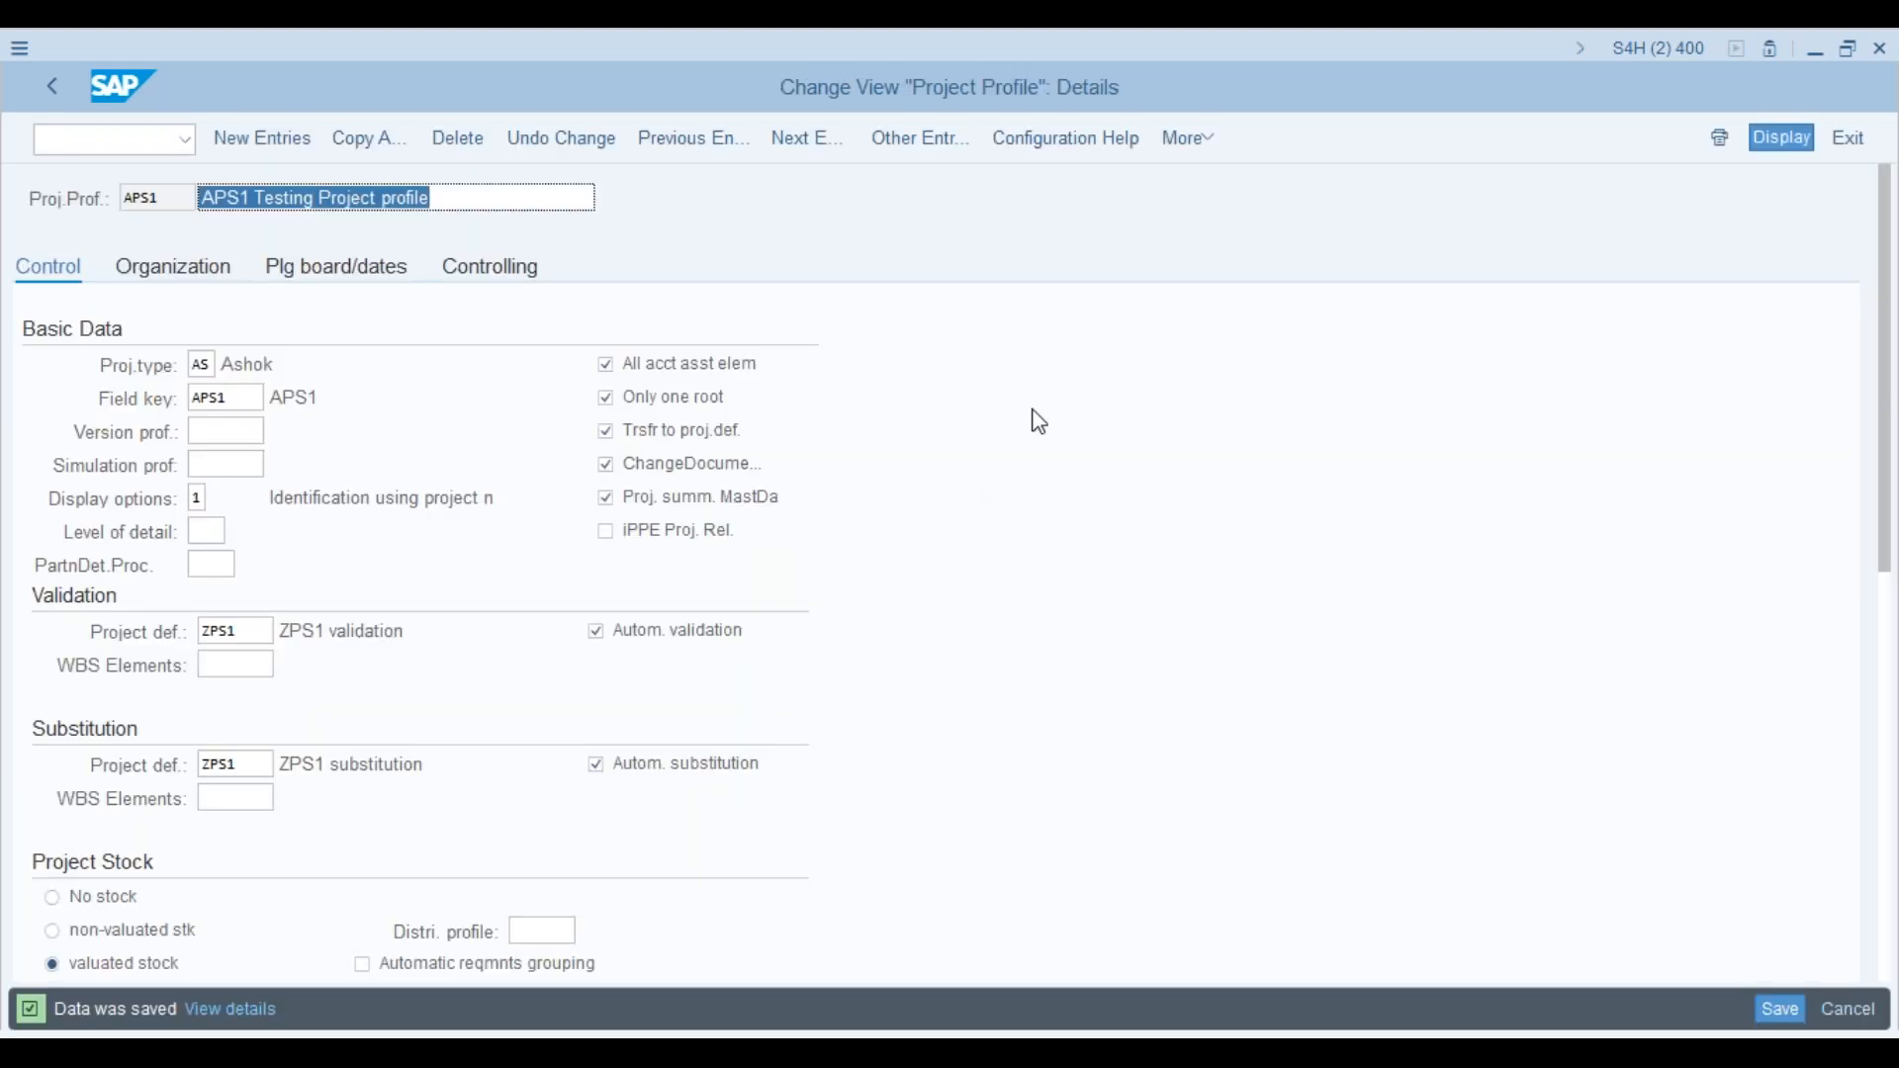
pyautogui.hotkey('alt', 'Tab')
pyautogui.hotkey('alt', 'Tab')
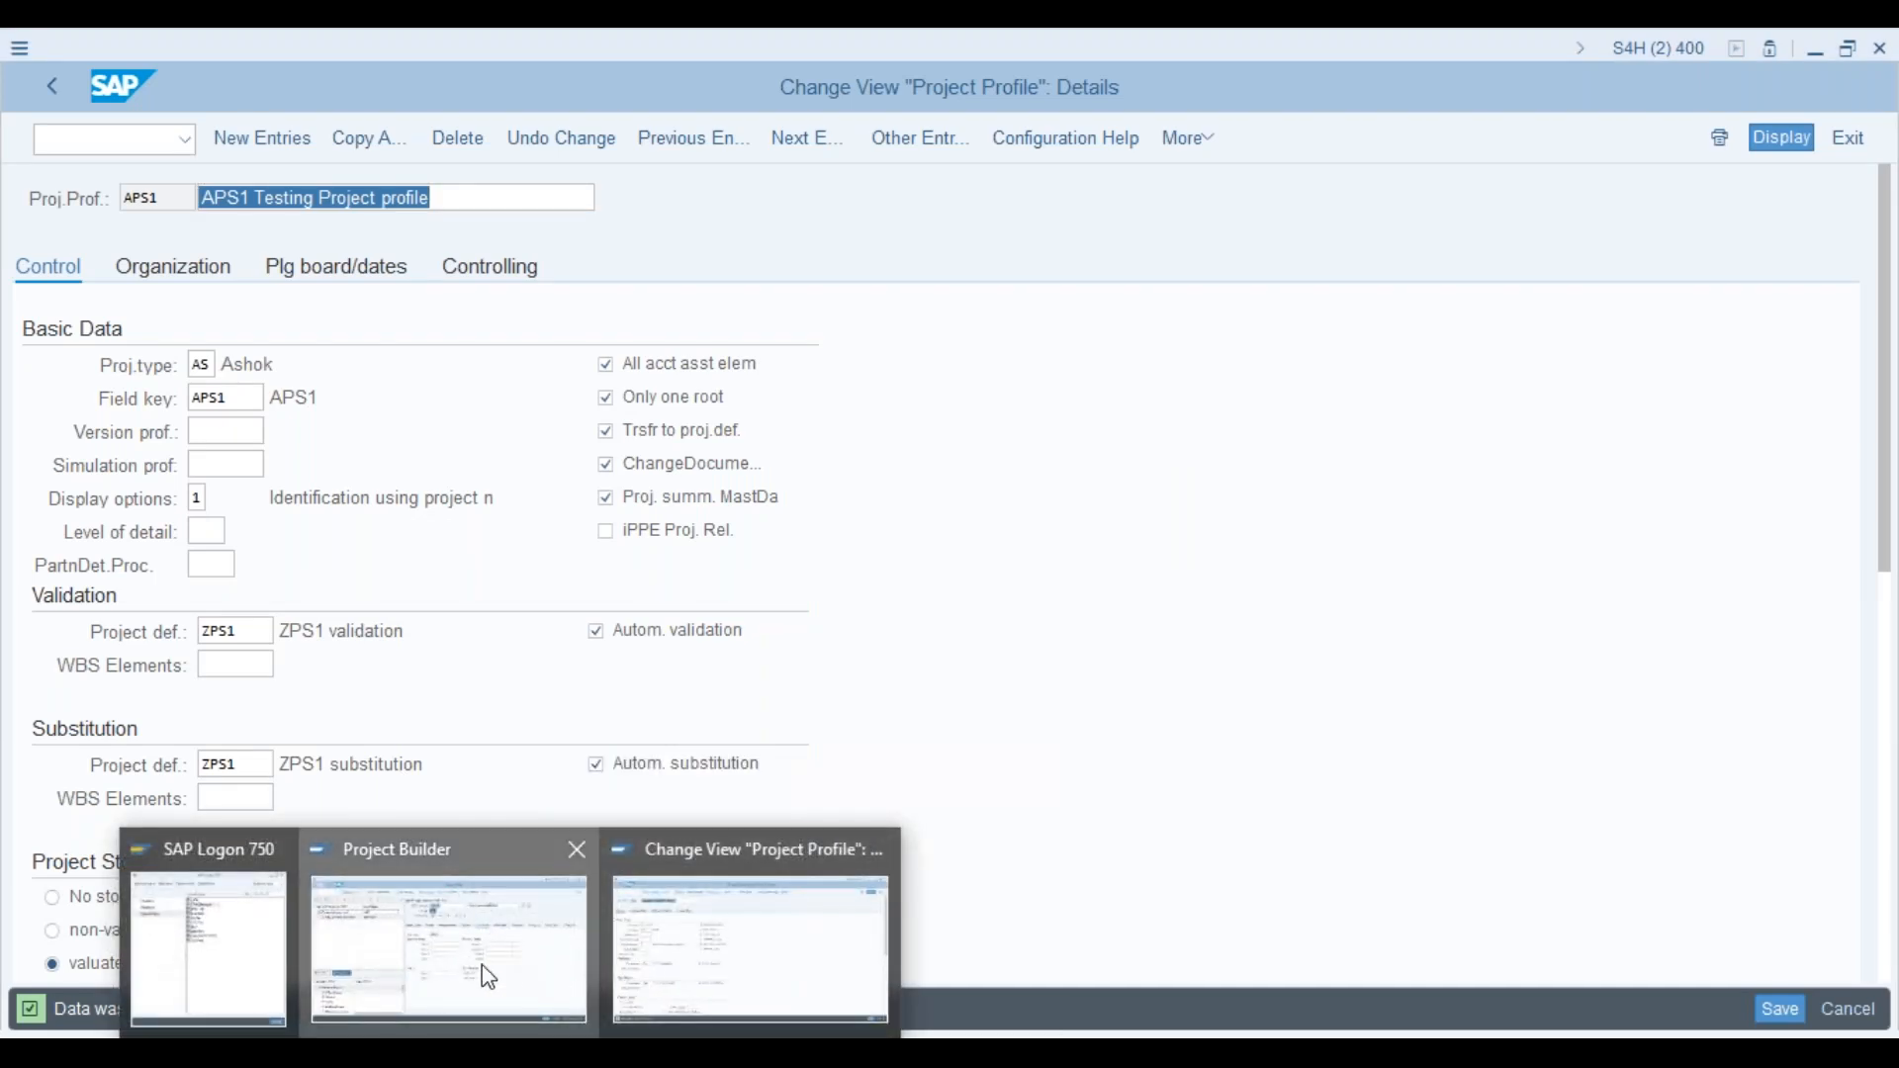
pyautogui.click(483, 964)
# Step: Restart Project Builder via /n and transaction CJ20N
pyautogui.click(109, 138)
pyautogui.write('/n')
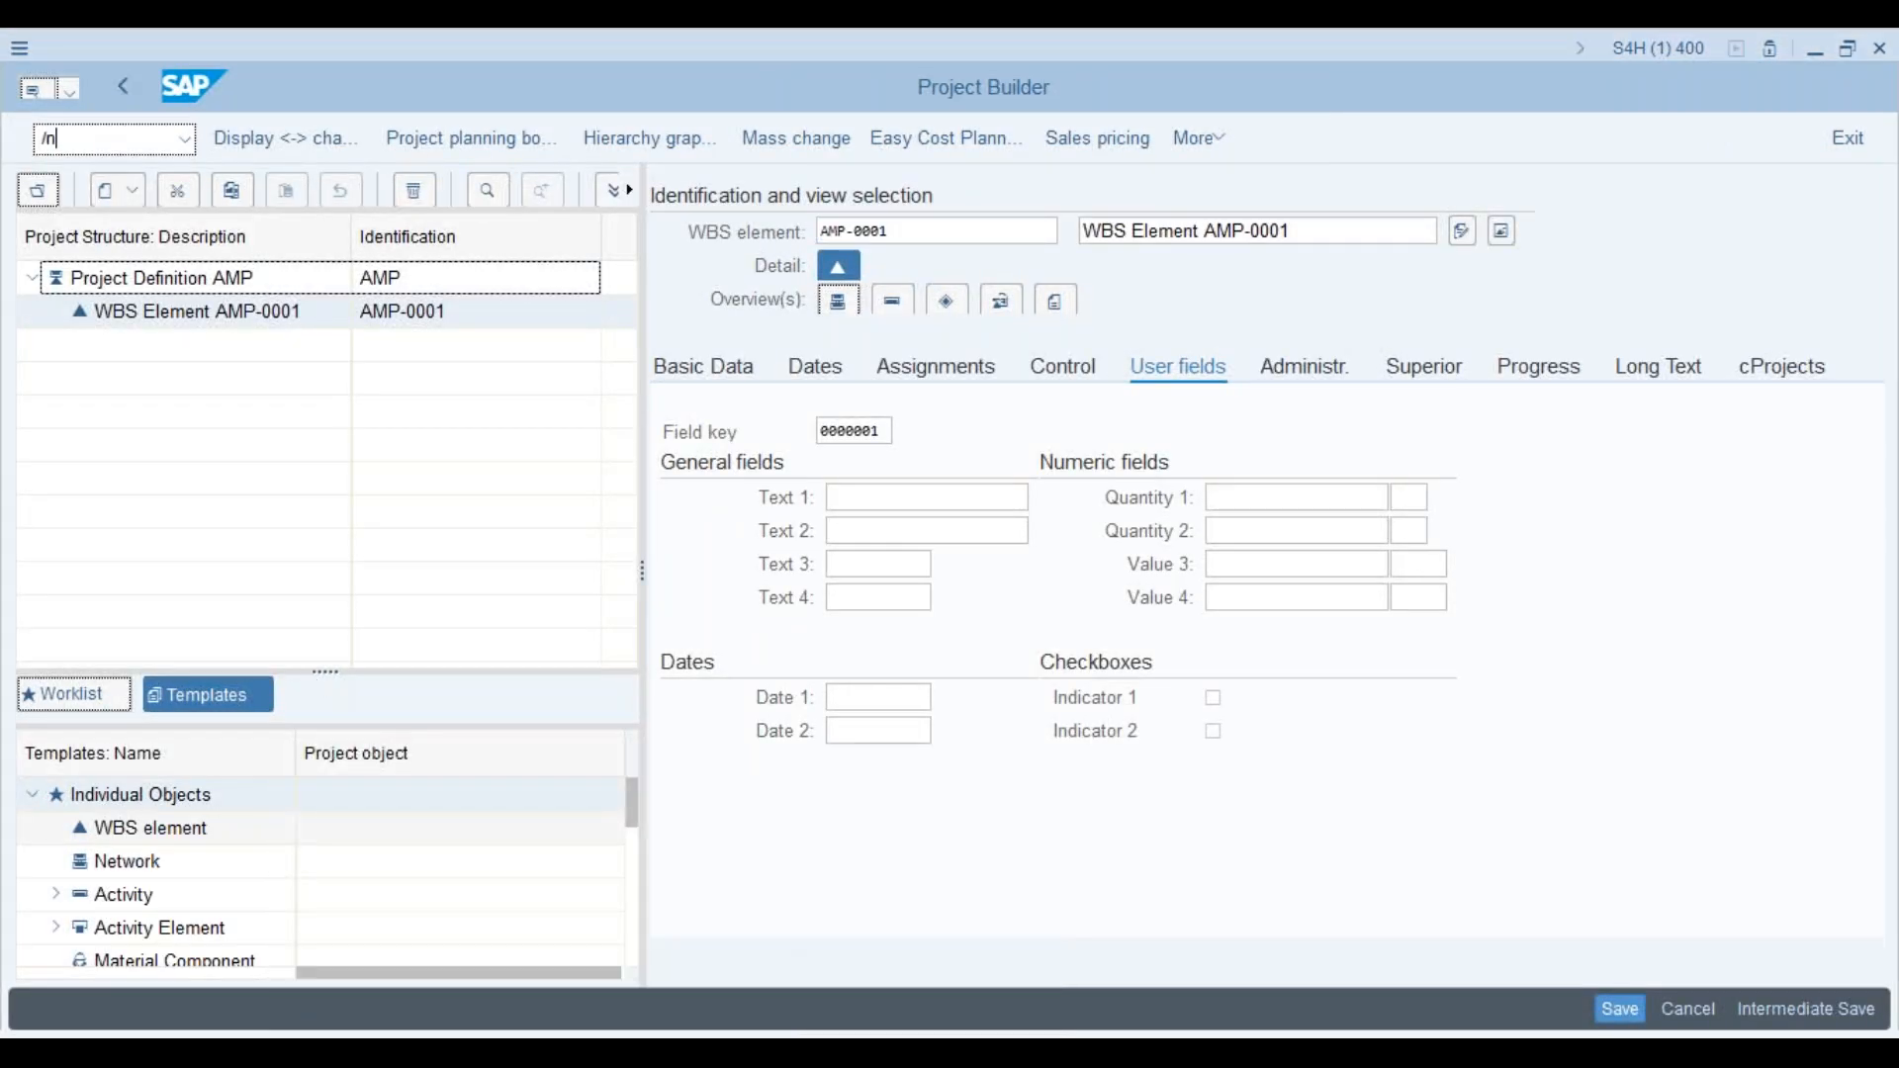
pyautogui.press('Return')
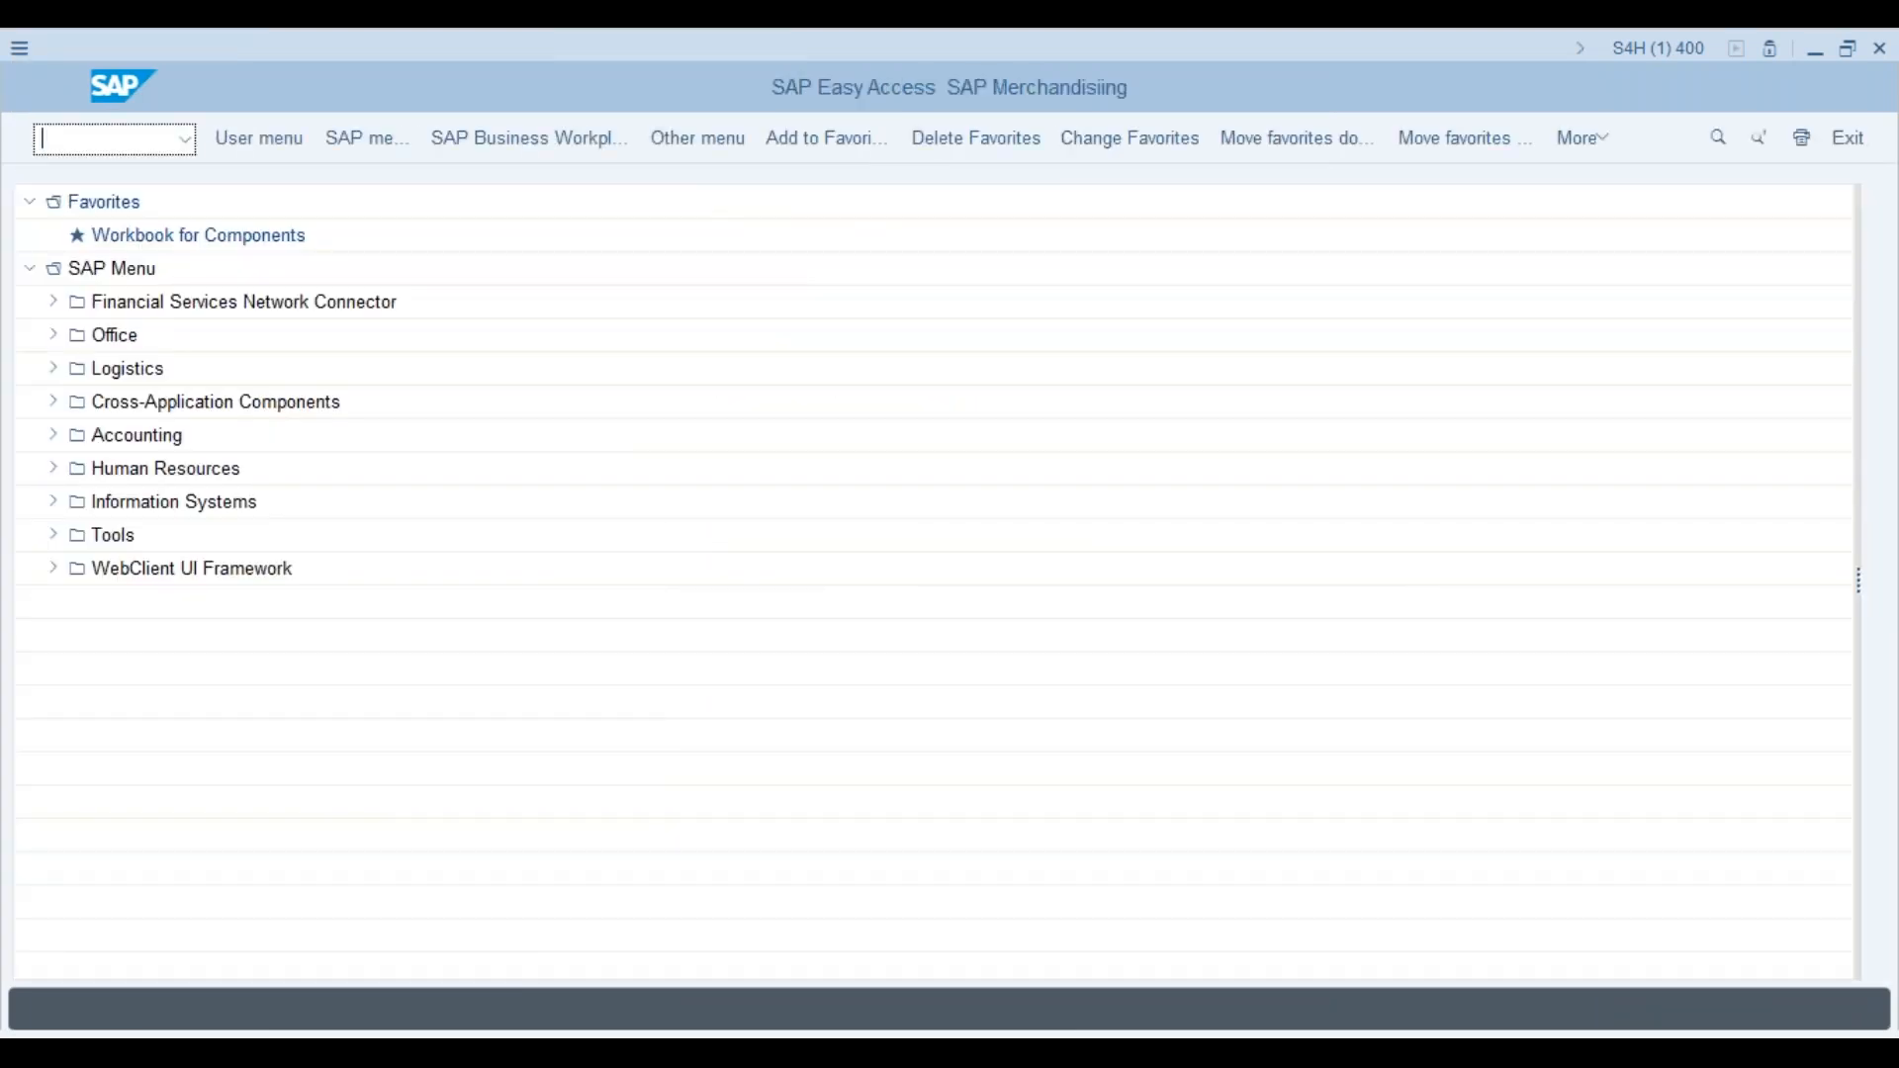
pyautogui.write('cj20n')
pyautogui.press('Return')
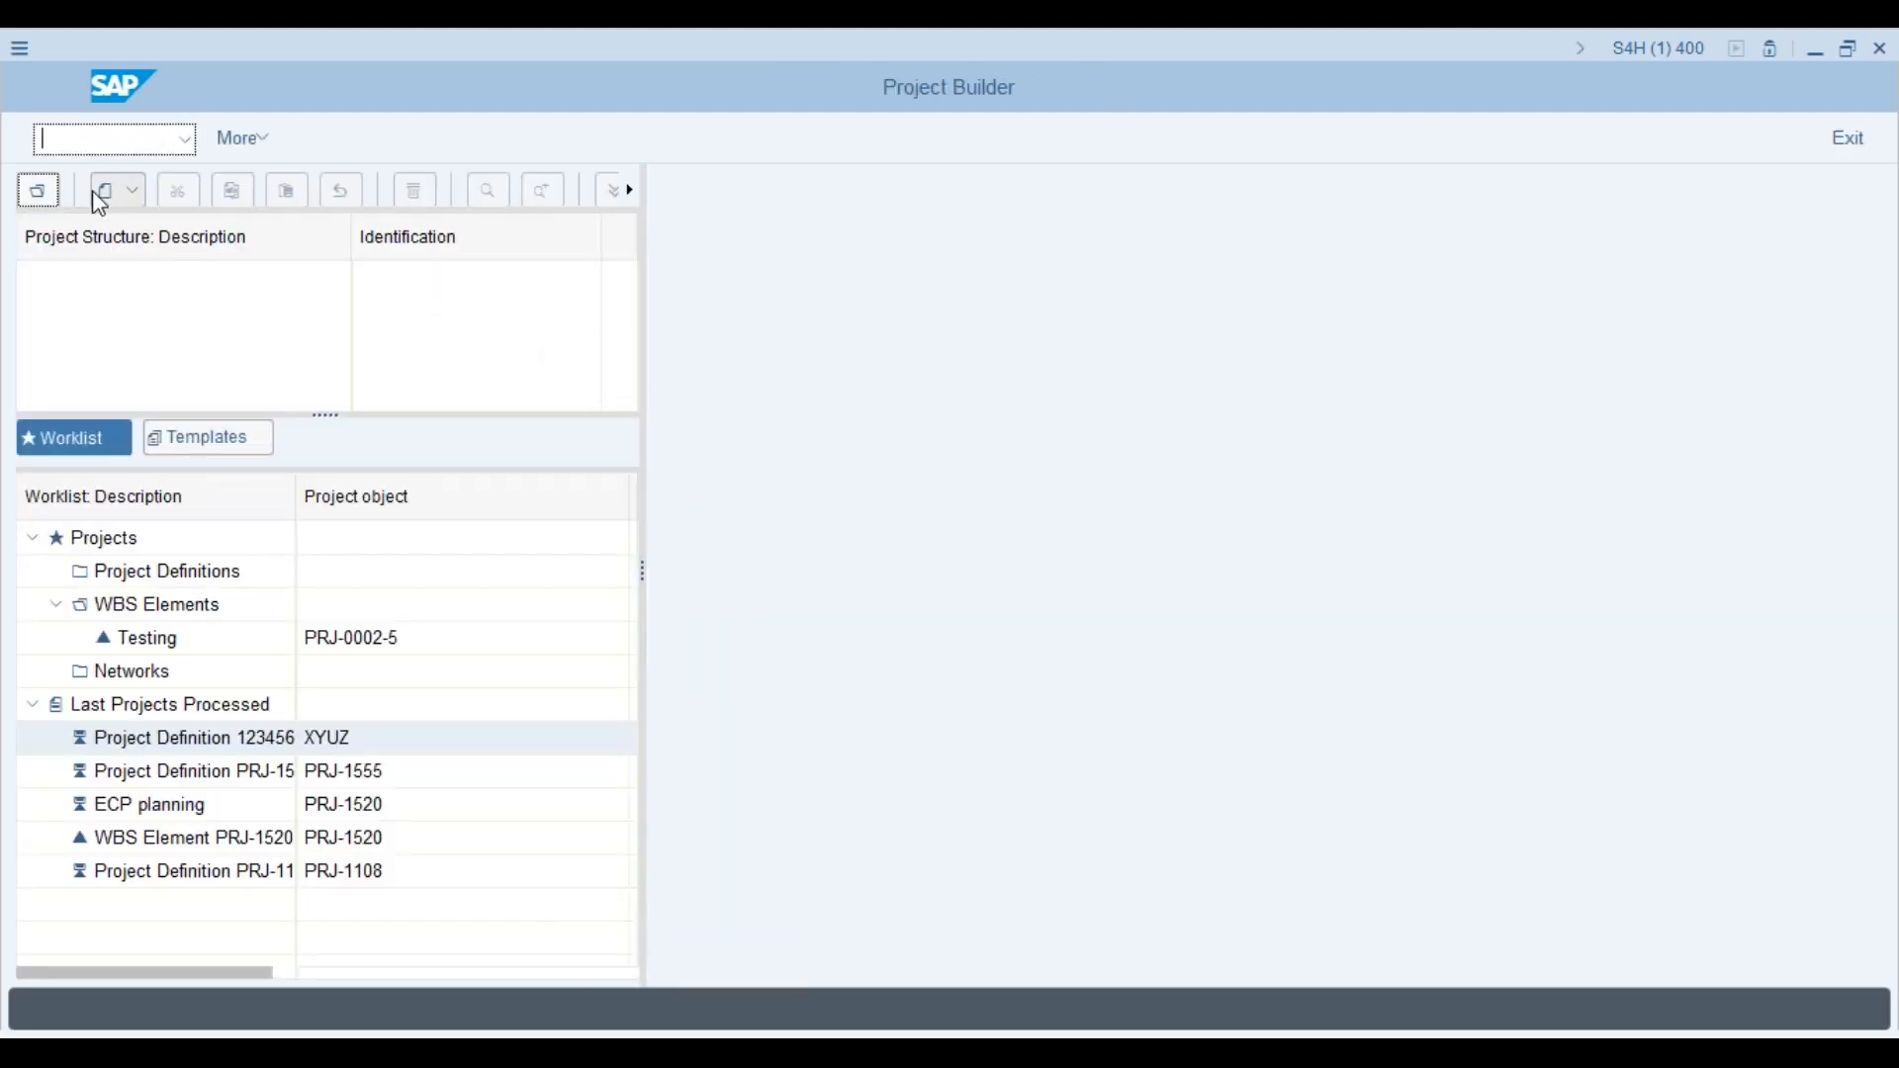
# Step: Start a new project PRJ-2000 described as 'Testing proejct'
pyautogui.click(111, 195)
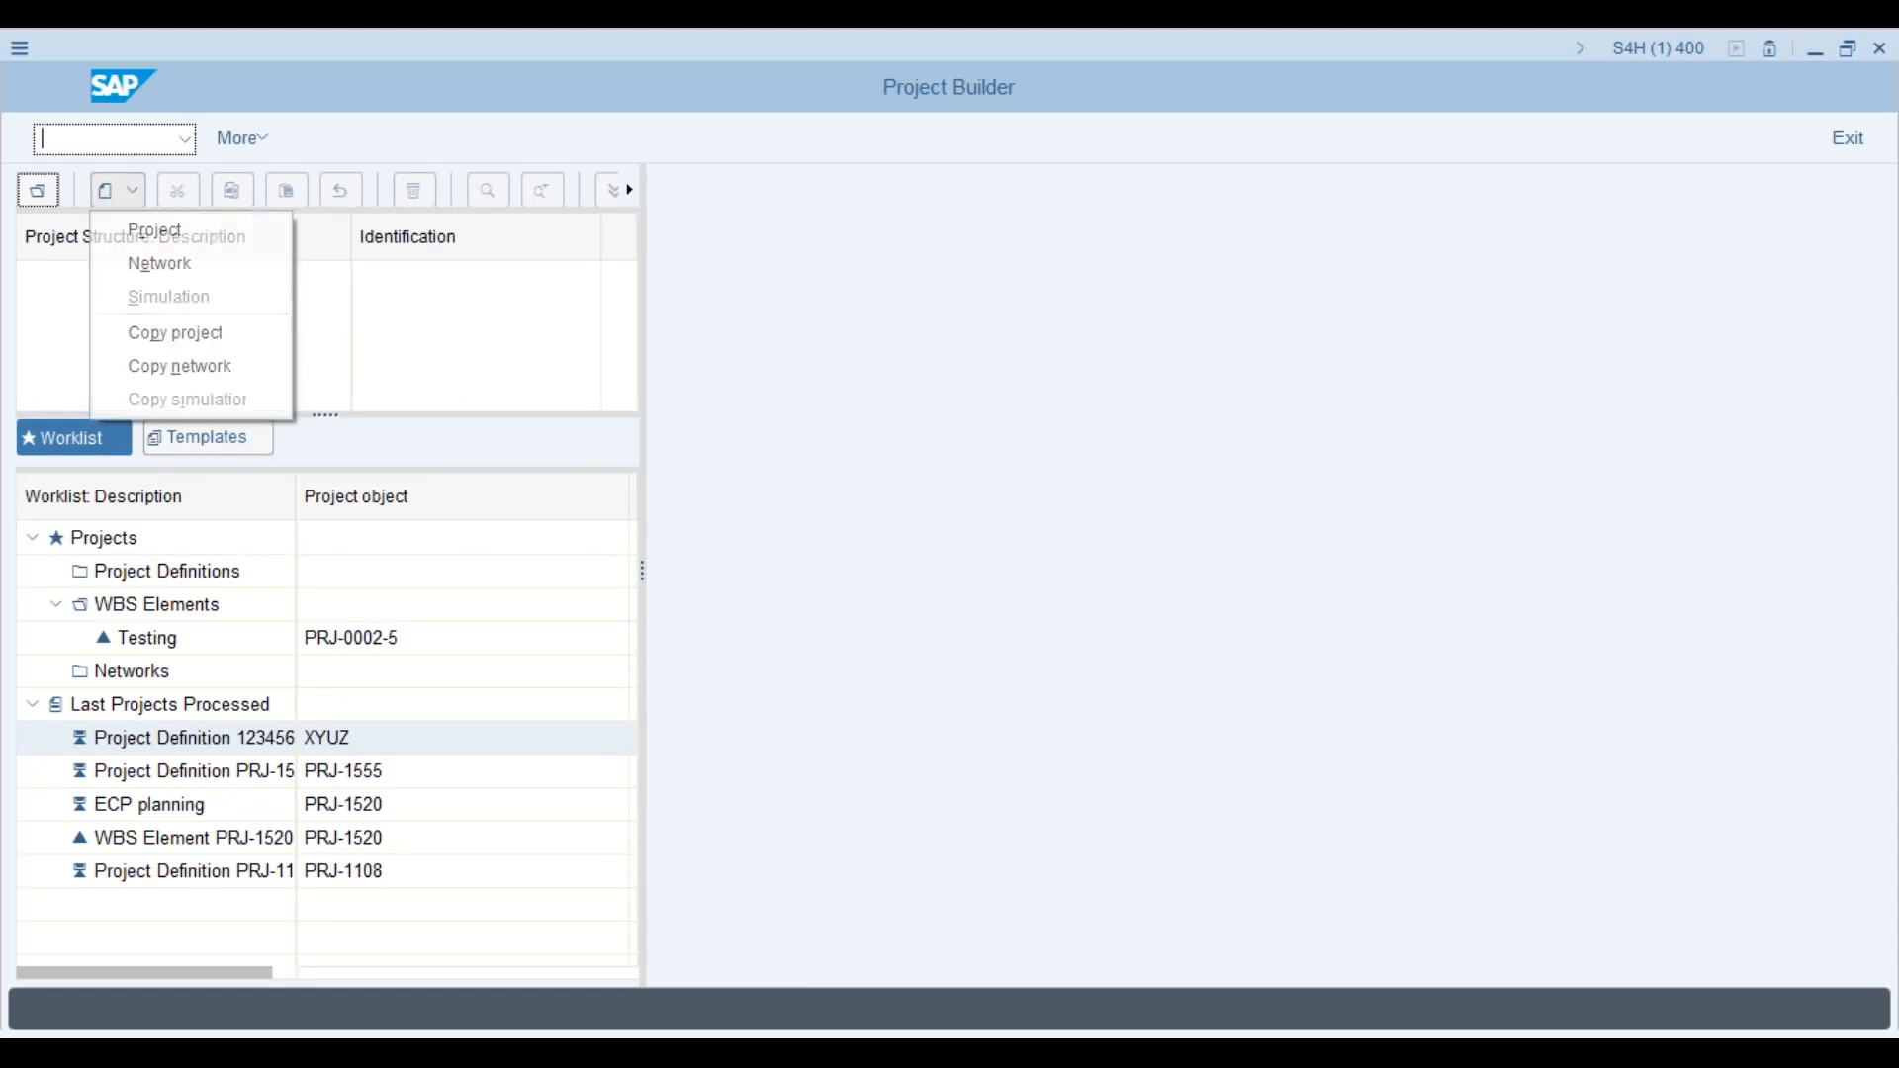
pyautogui.click(202, 238)
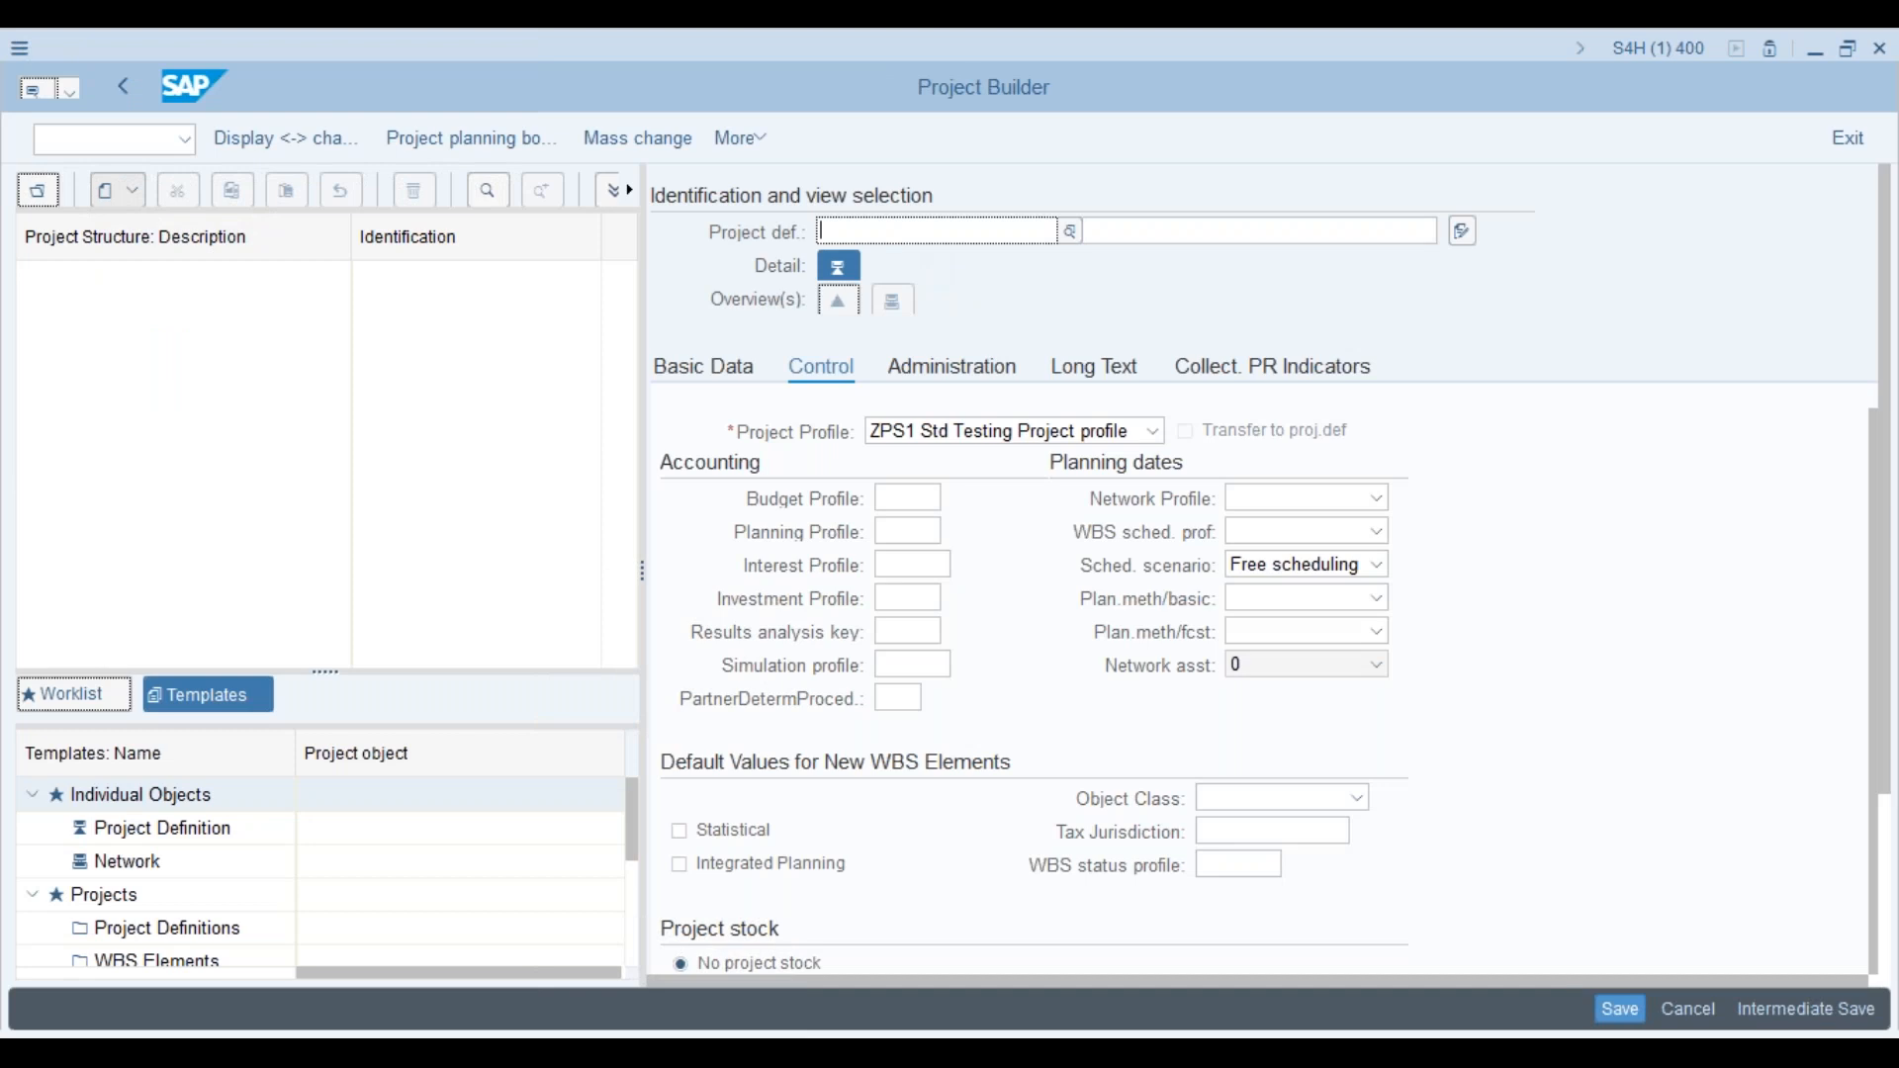
pyautogui.write('P')
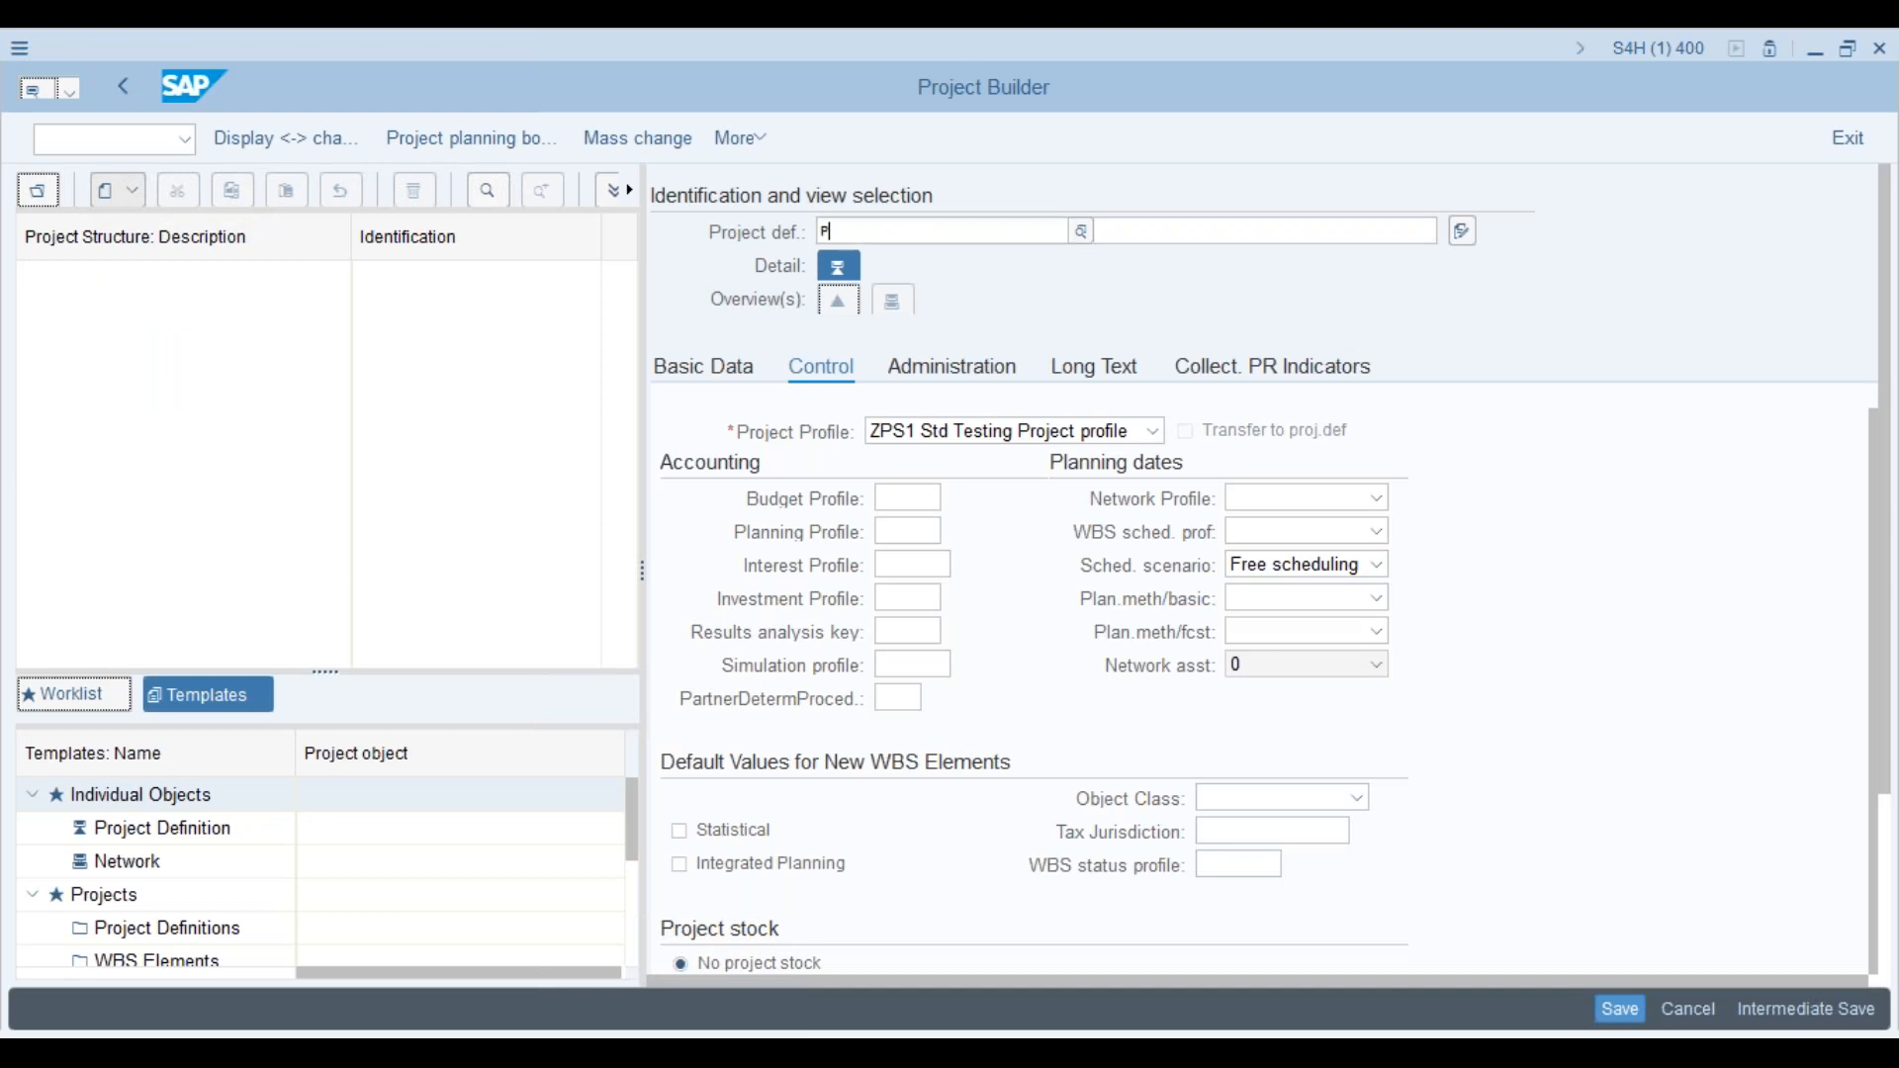
pyautogui.write('rj')
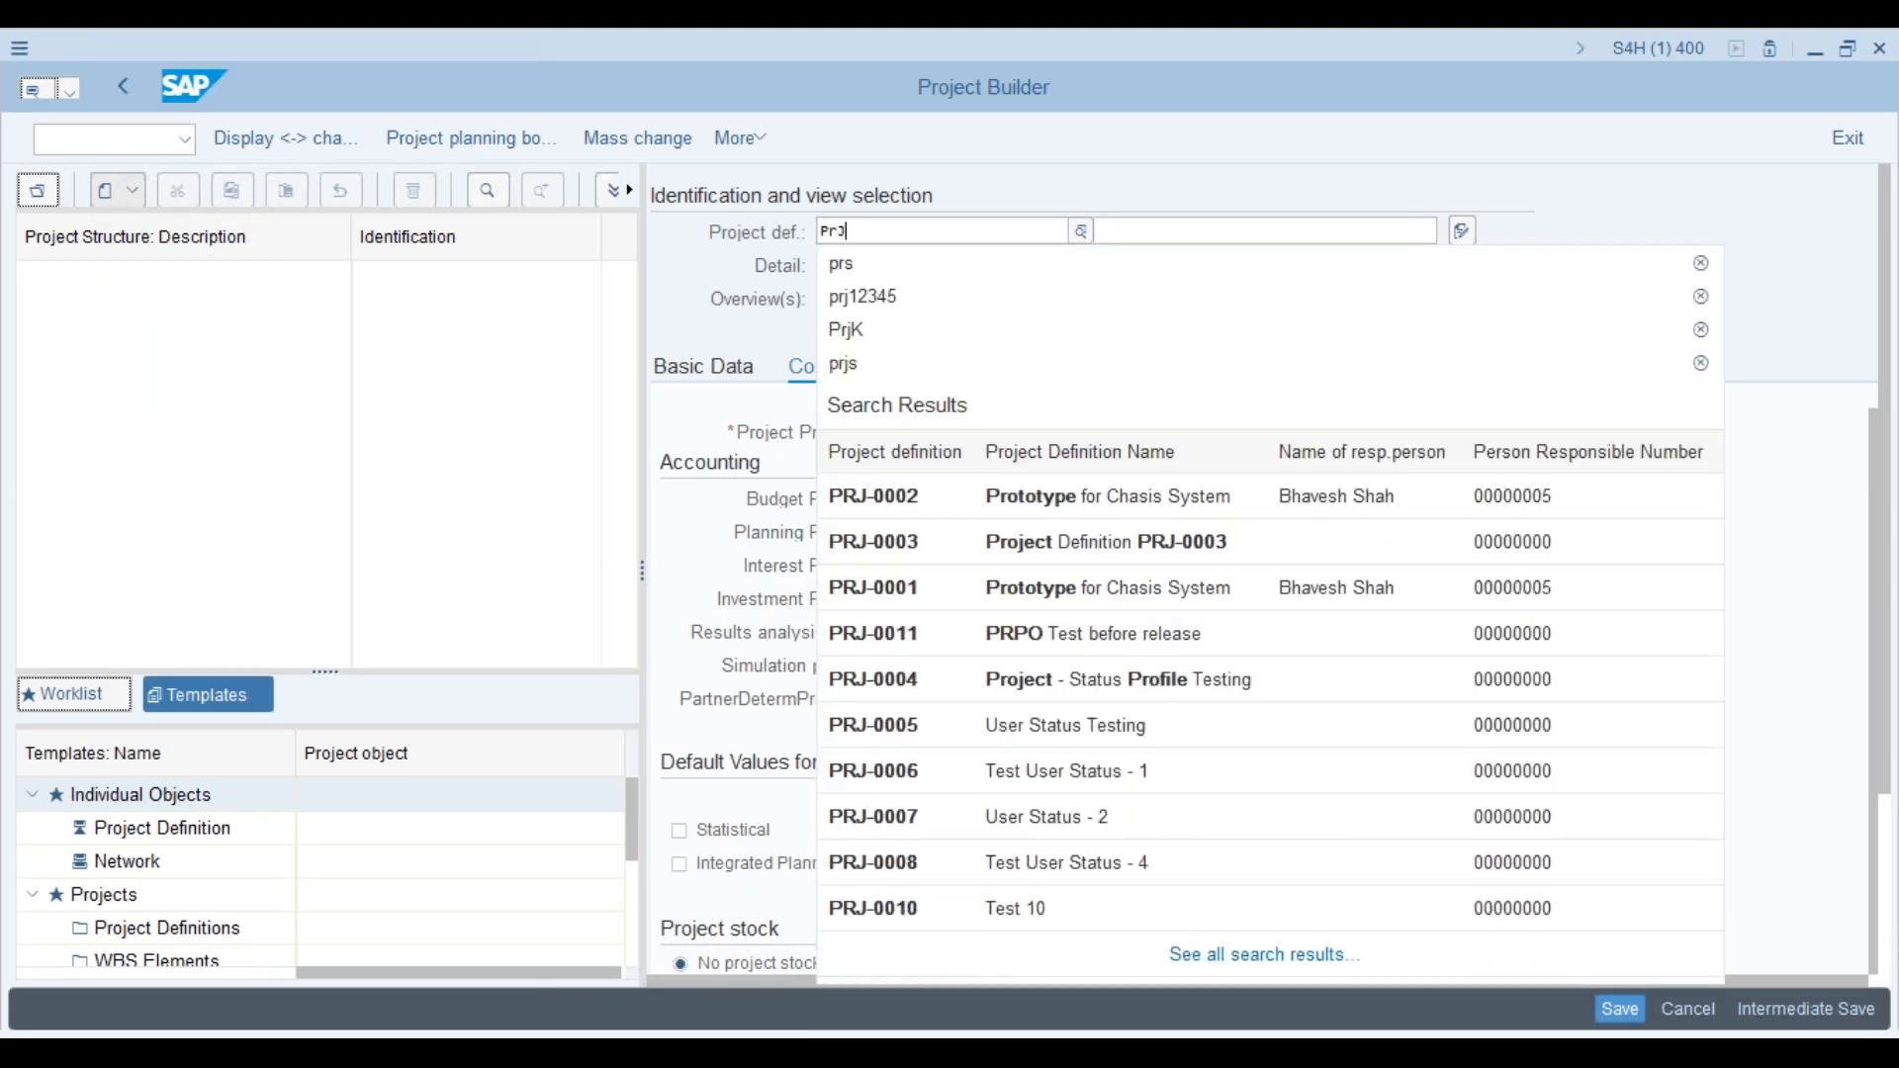
pyautogui.press('BackSpace')
pyautogui.press('BackSpace')
pyautogui.write('RJ')
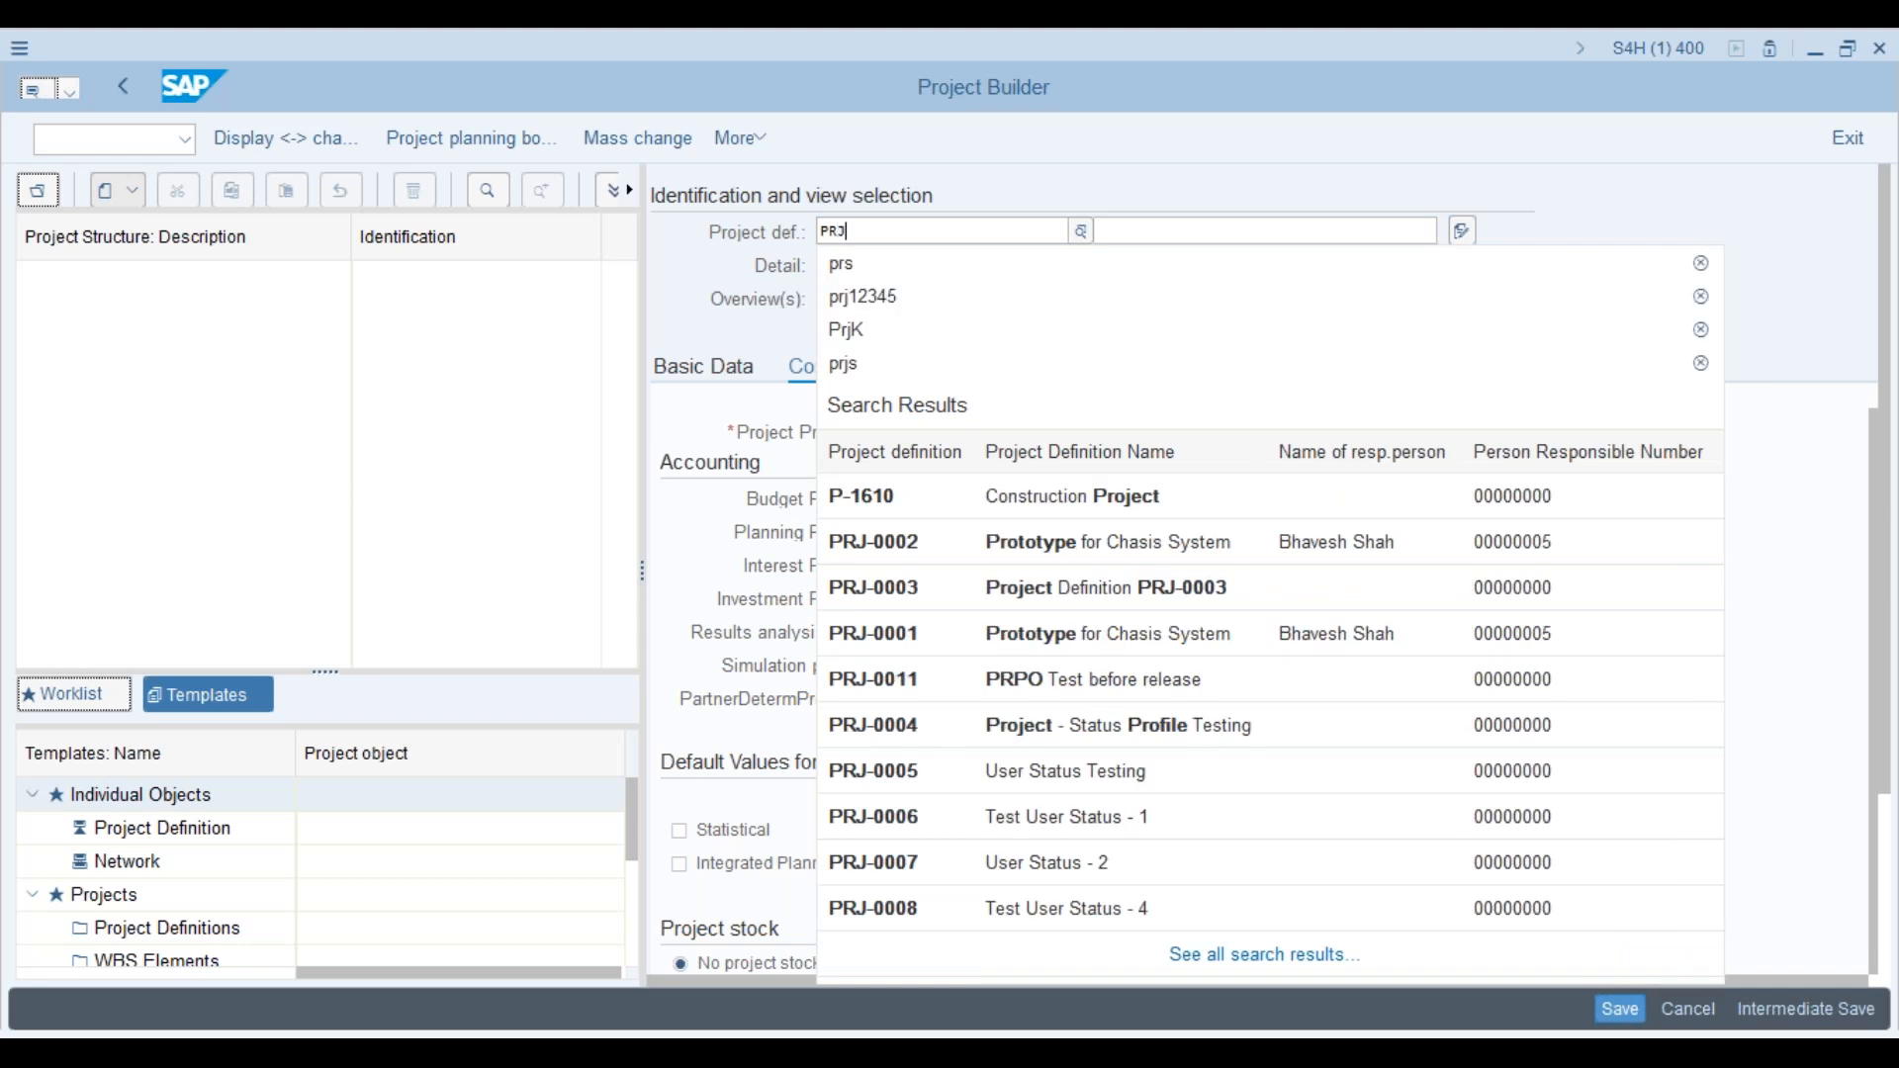
pyautogui.write('-')
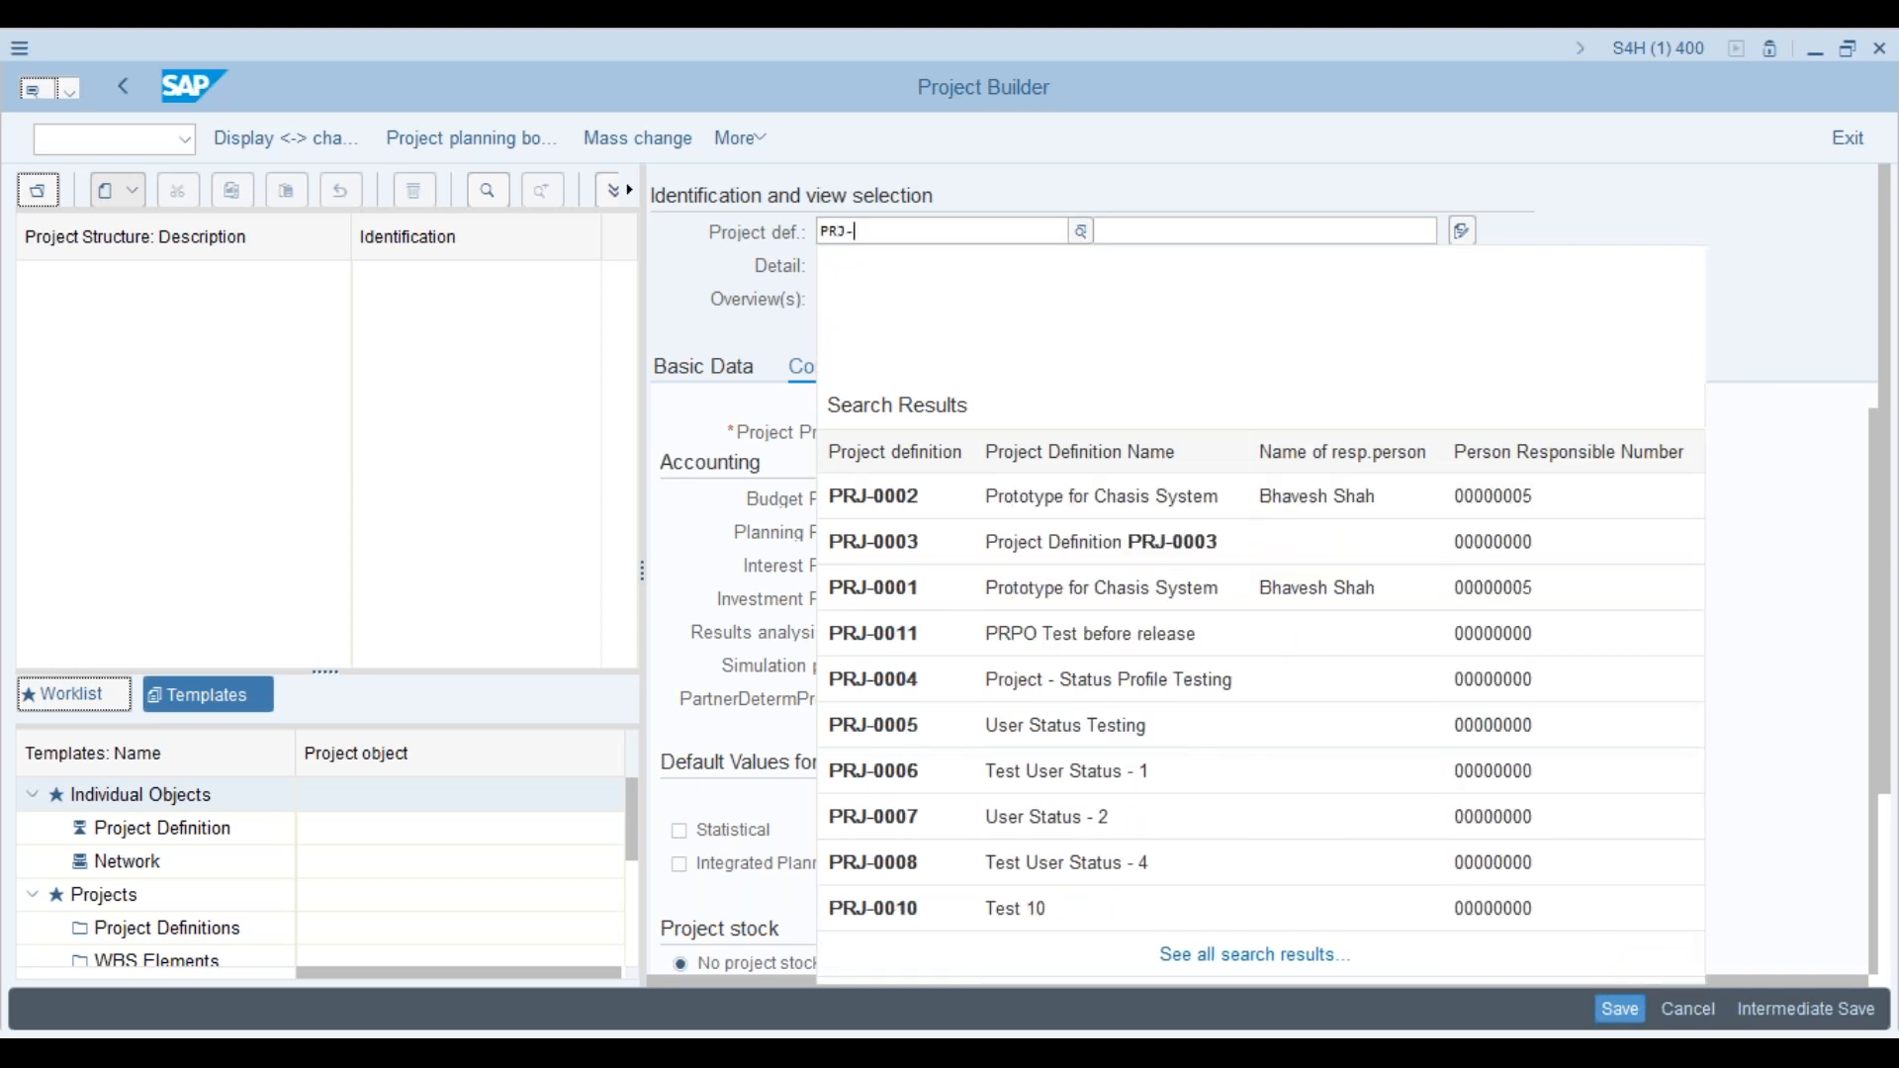
pyautogui.write('200')
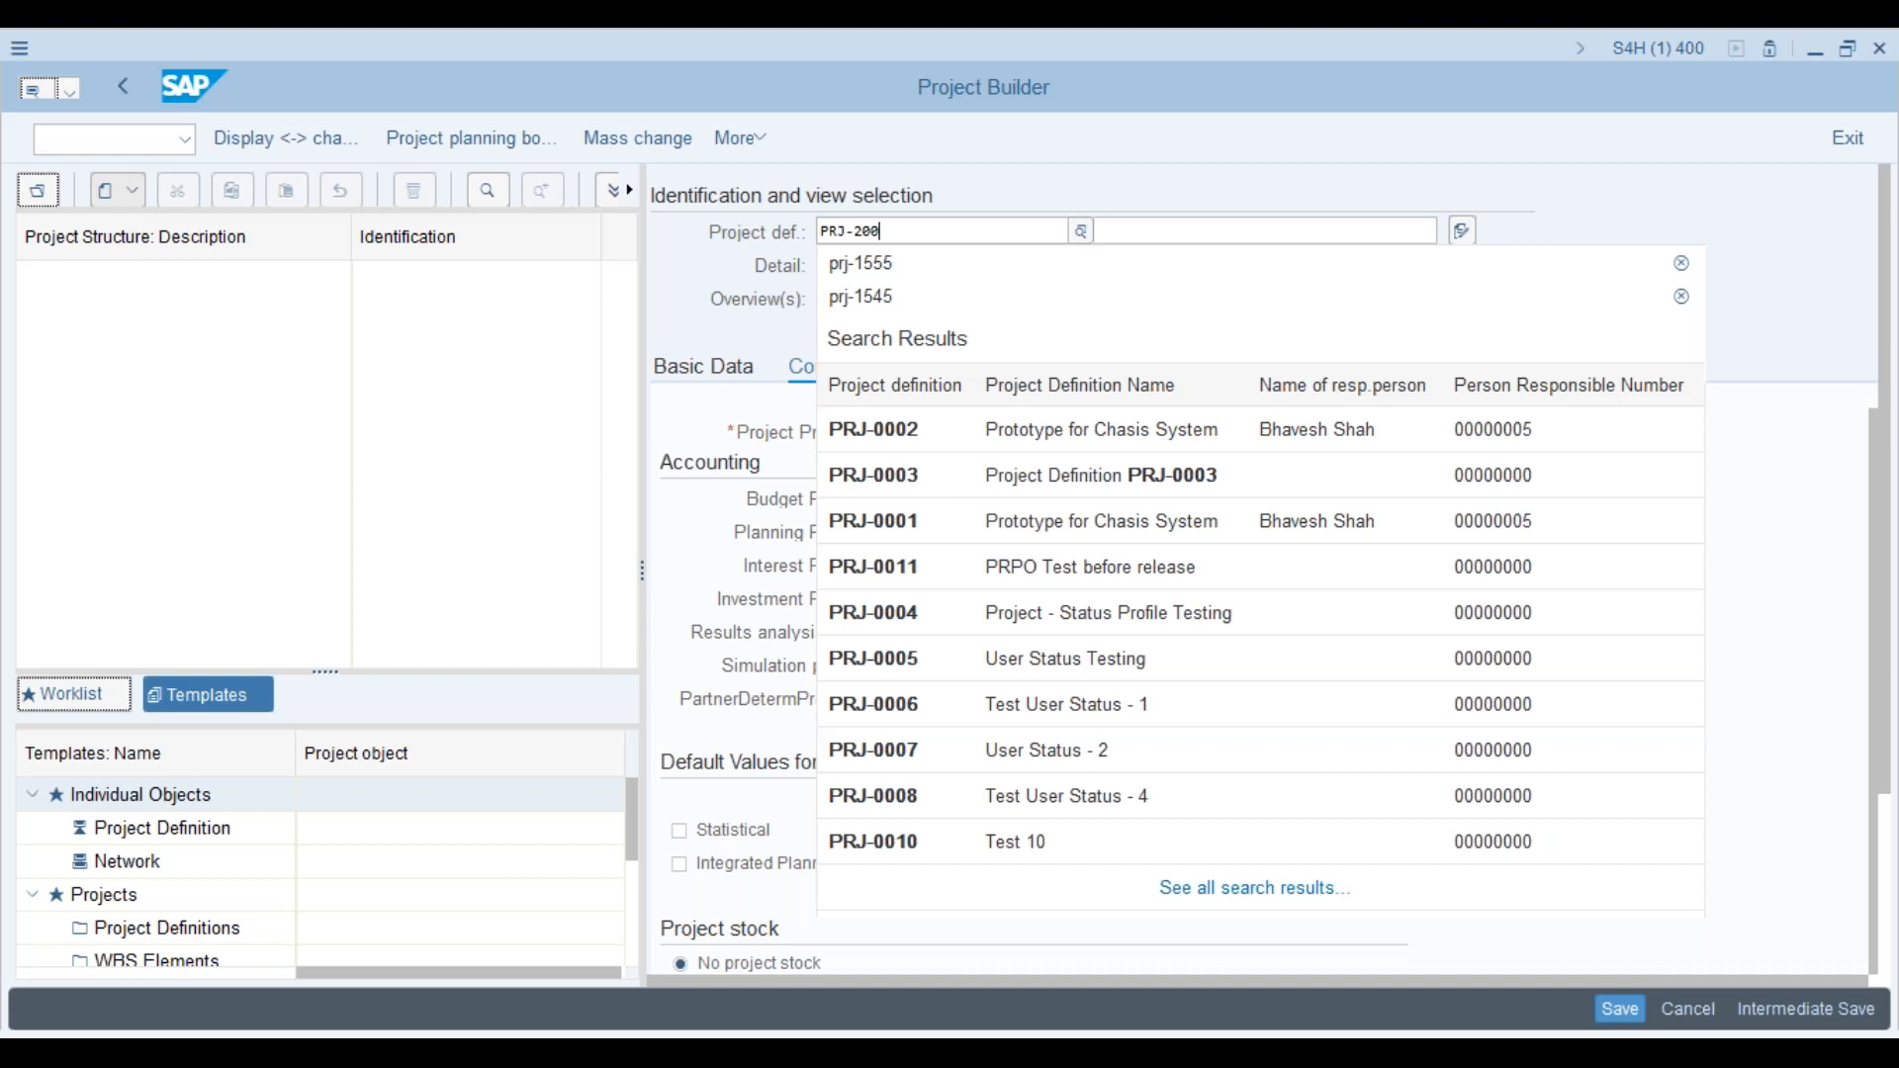
pyautogui.write('0')
pyautogui.press('Return')
pyautogui.click(1154, 234)
pyautogui.write('Te')
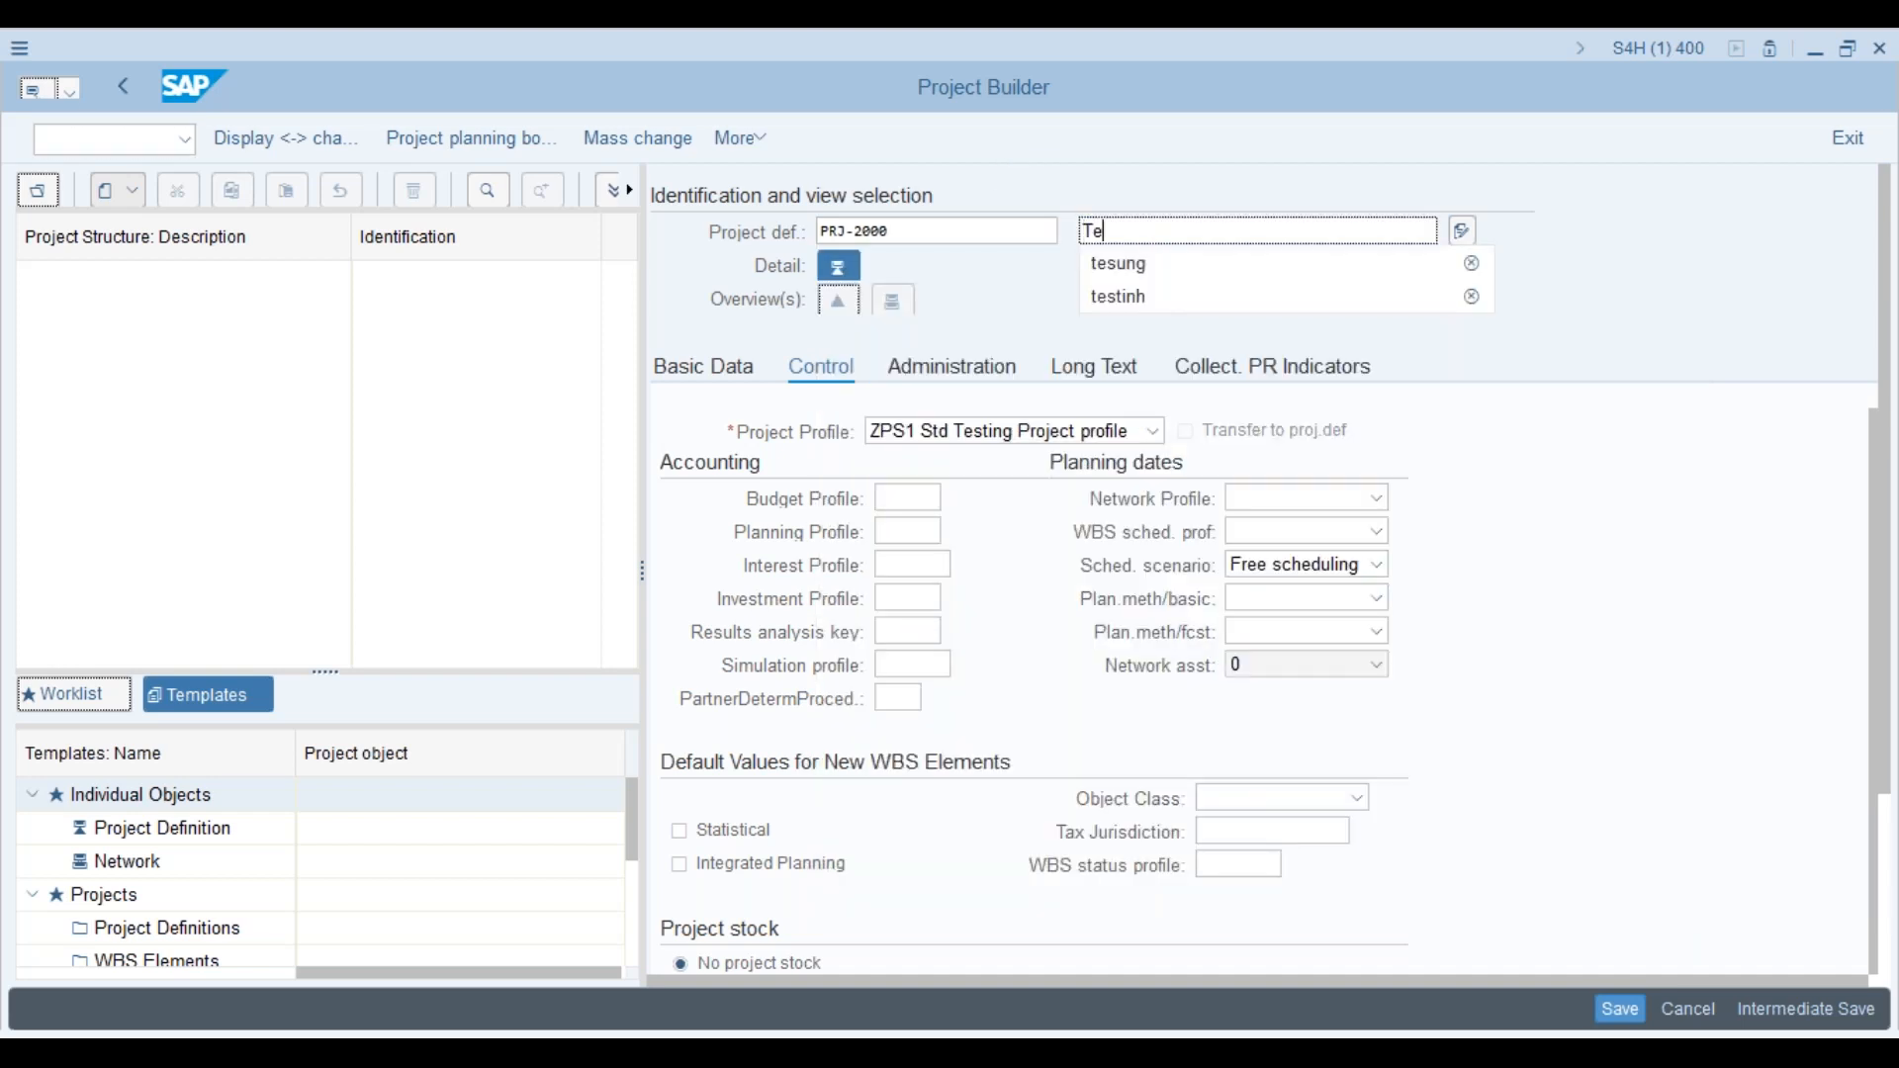
pyautogui.write('sting proejct')
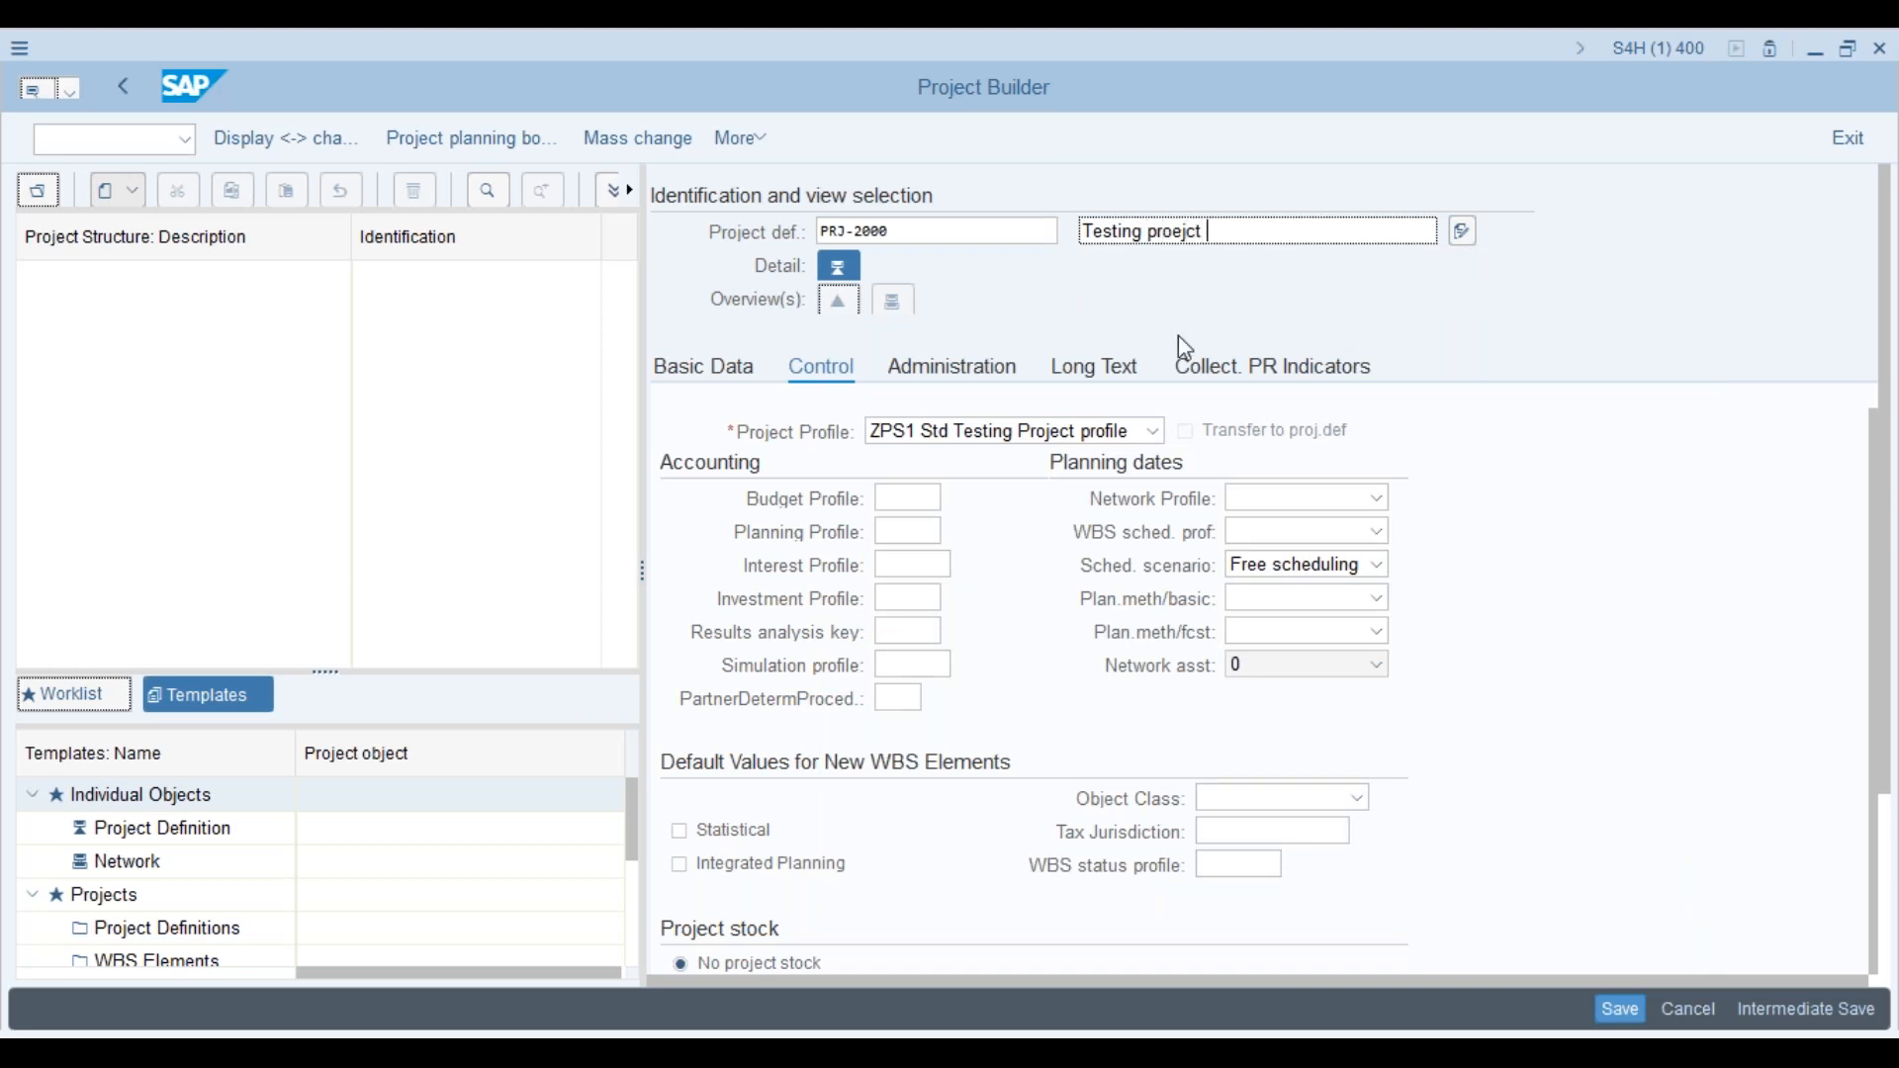
# Step: Assign the APS1 Testing Project profile to the project
pyautogui.click(1156, 432)
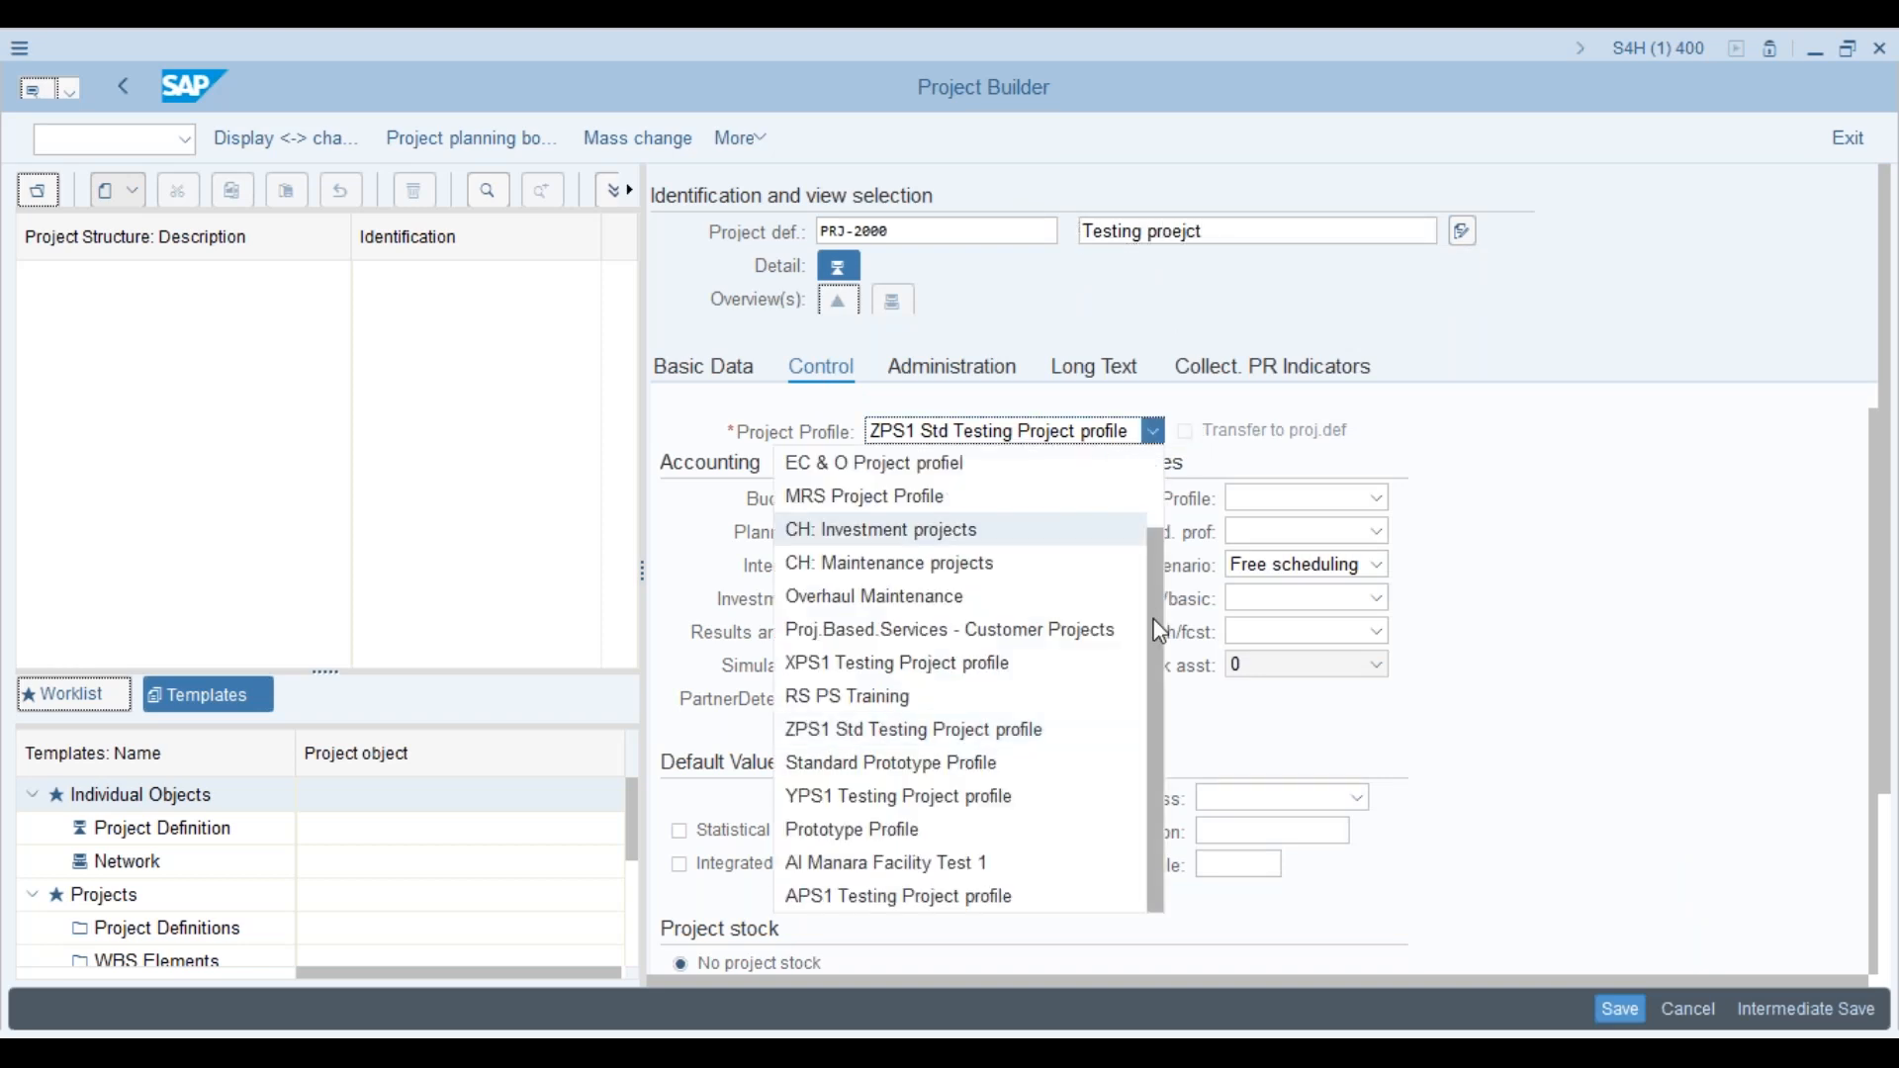
pyautogui.moveTo(1149, 573); pyautogui.dragTo(1143, 697)
pyautogui.click(926, 904)
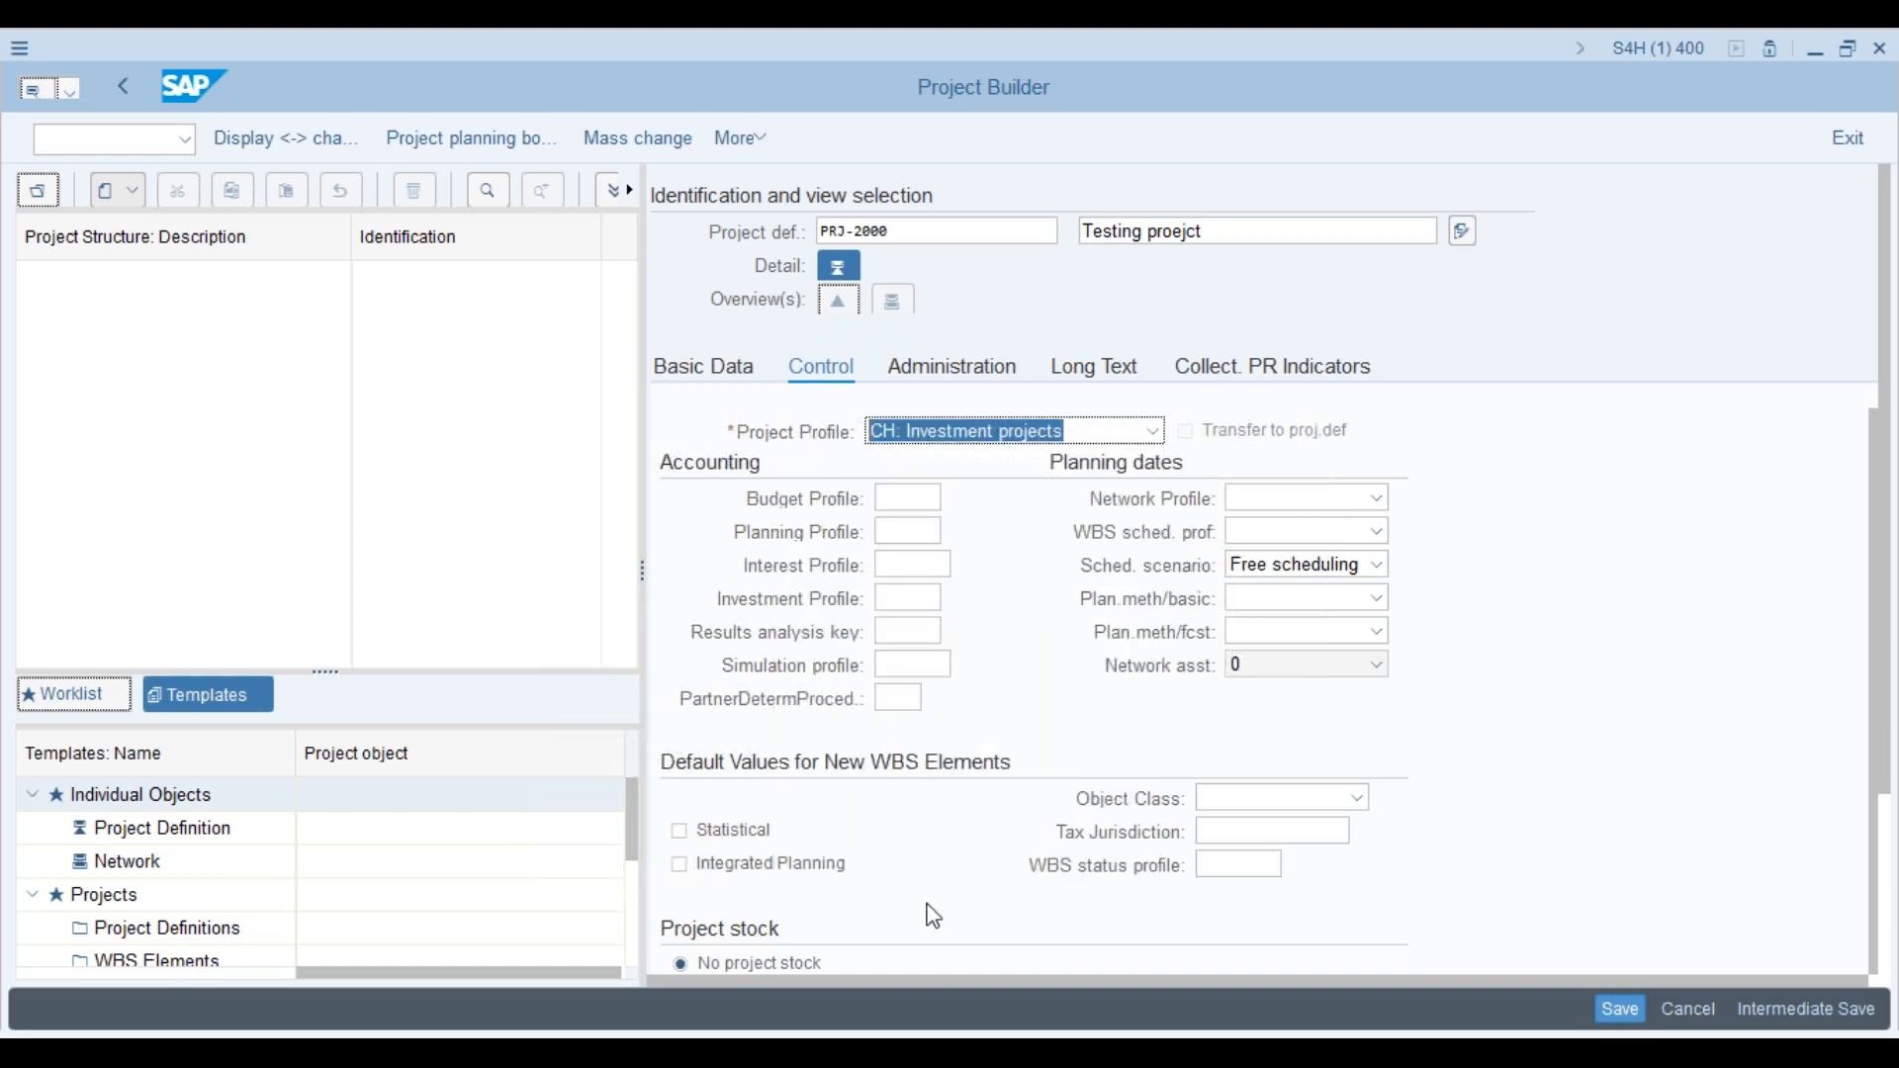
pyautogui.click(1152, 433)
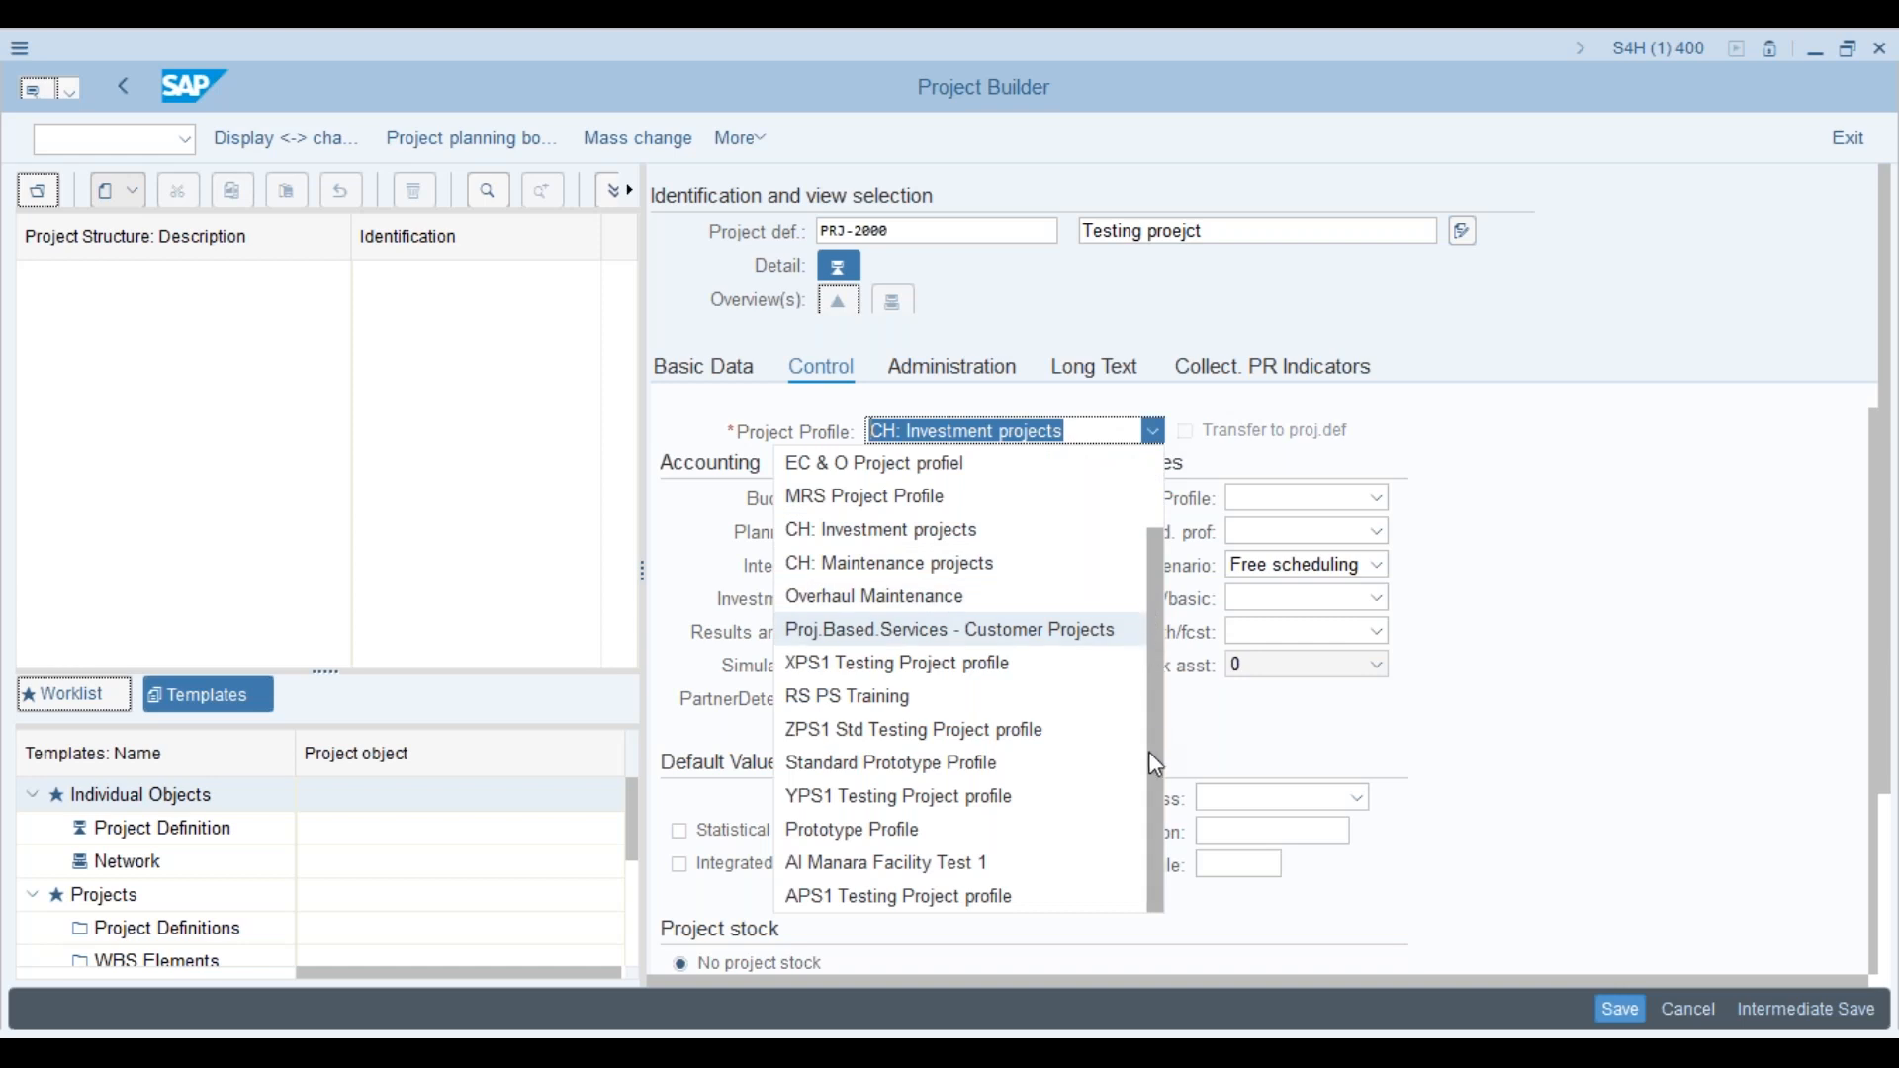
pyautogui.click(978, 903)
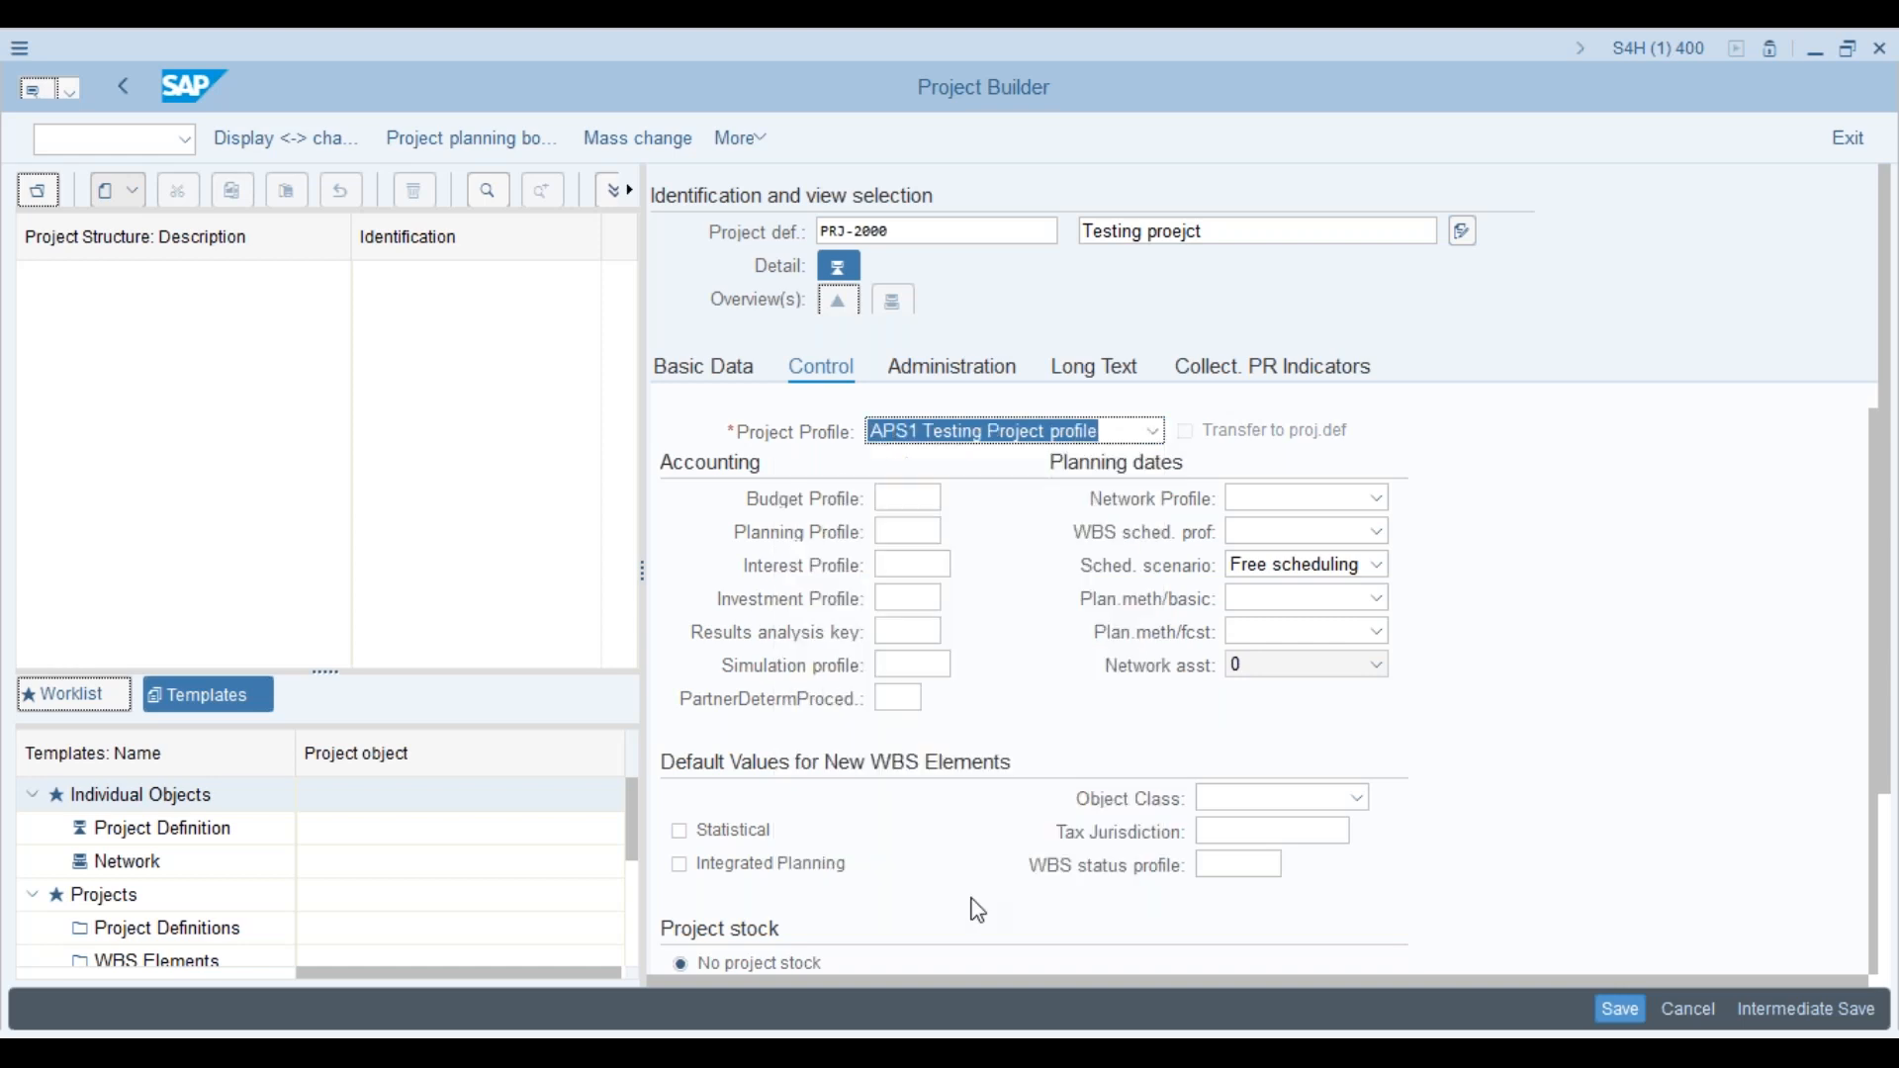
pyautogui.press('Return')
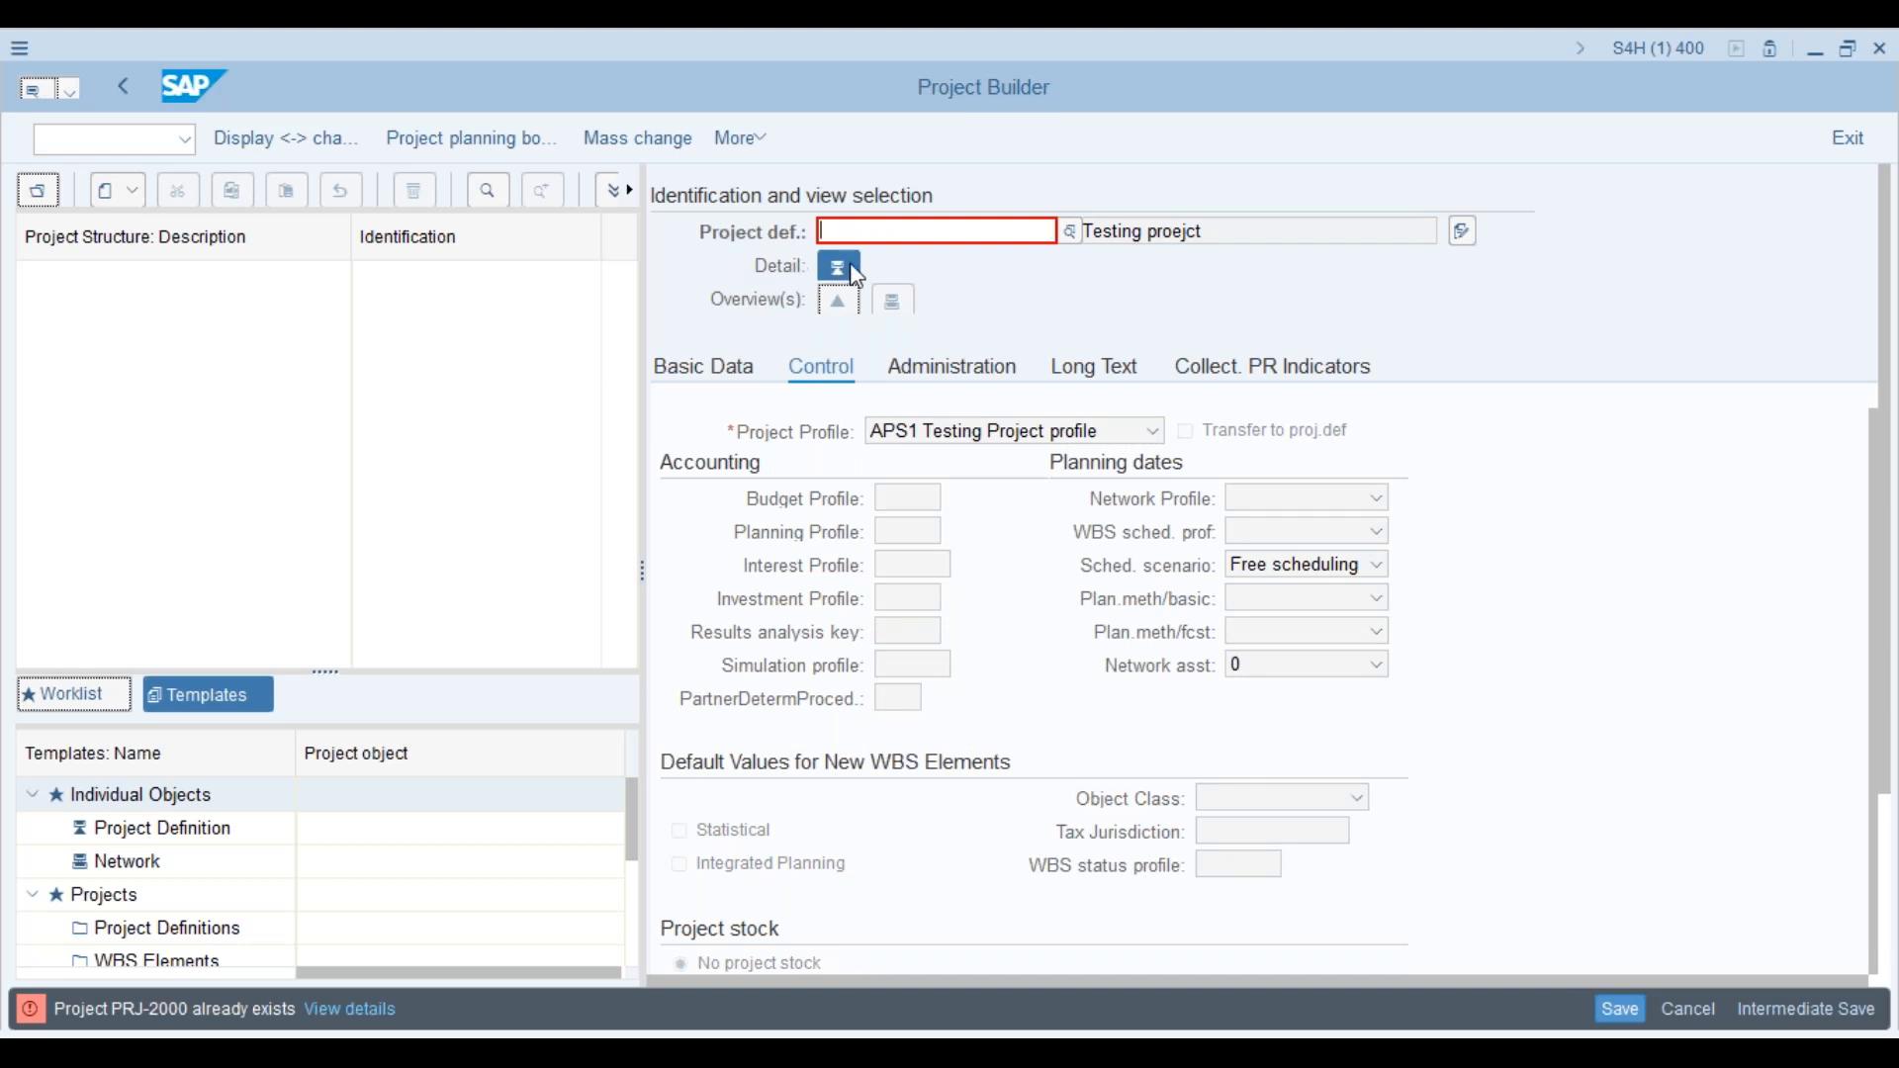
# Step: Change the project number to PRJ-201 and create the project
pyautogui.click(857, 234)
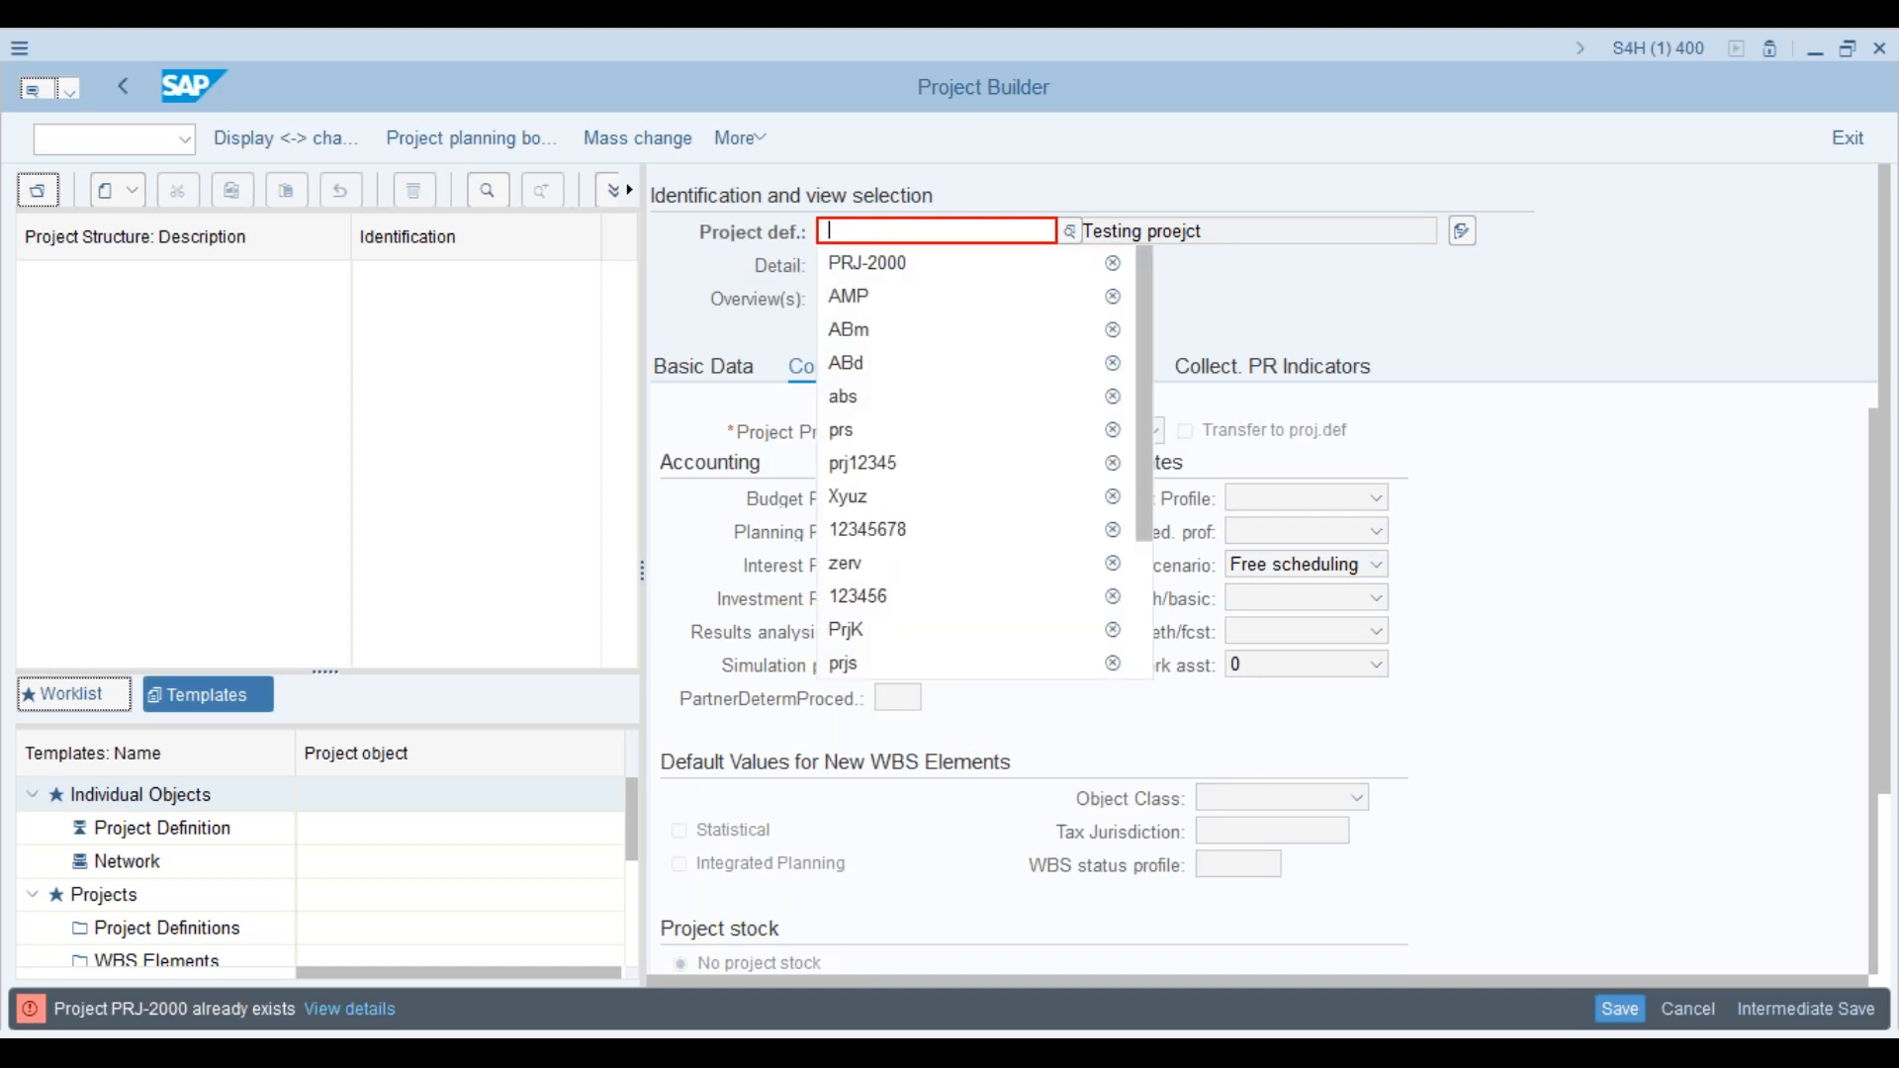
pyautogui.click(870, 265)
pyautogui.press('BackSpace')
pyautogui.press('BackSpace')
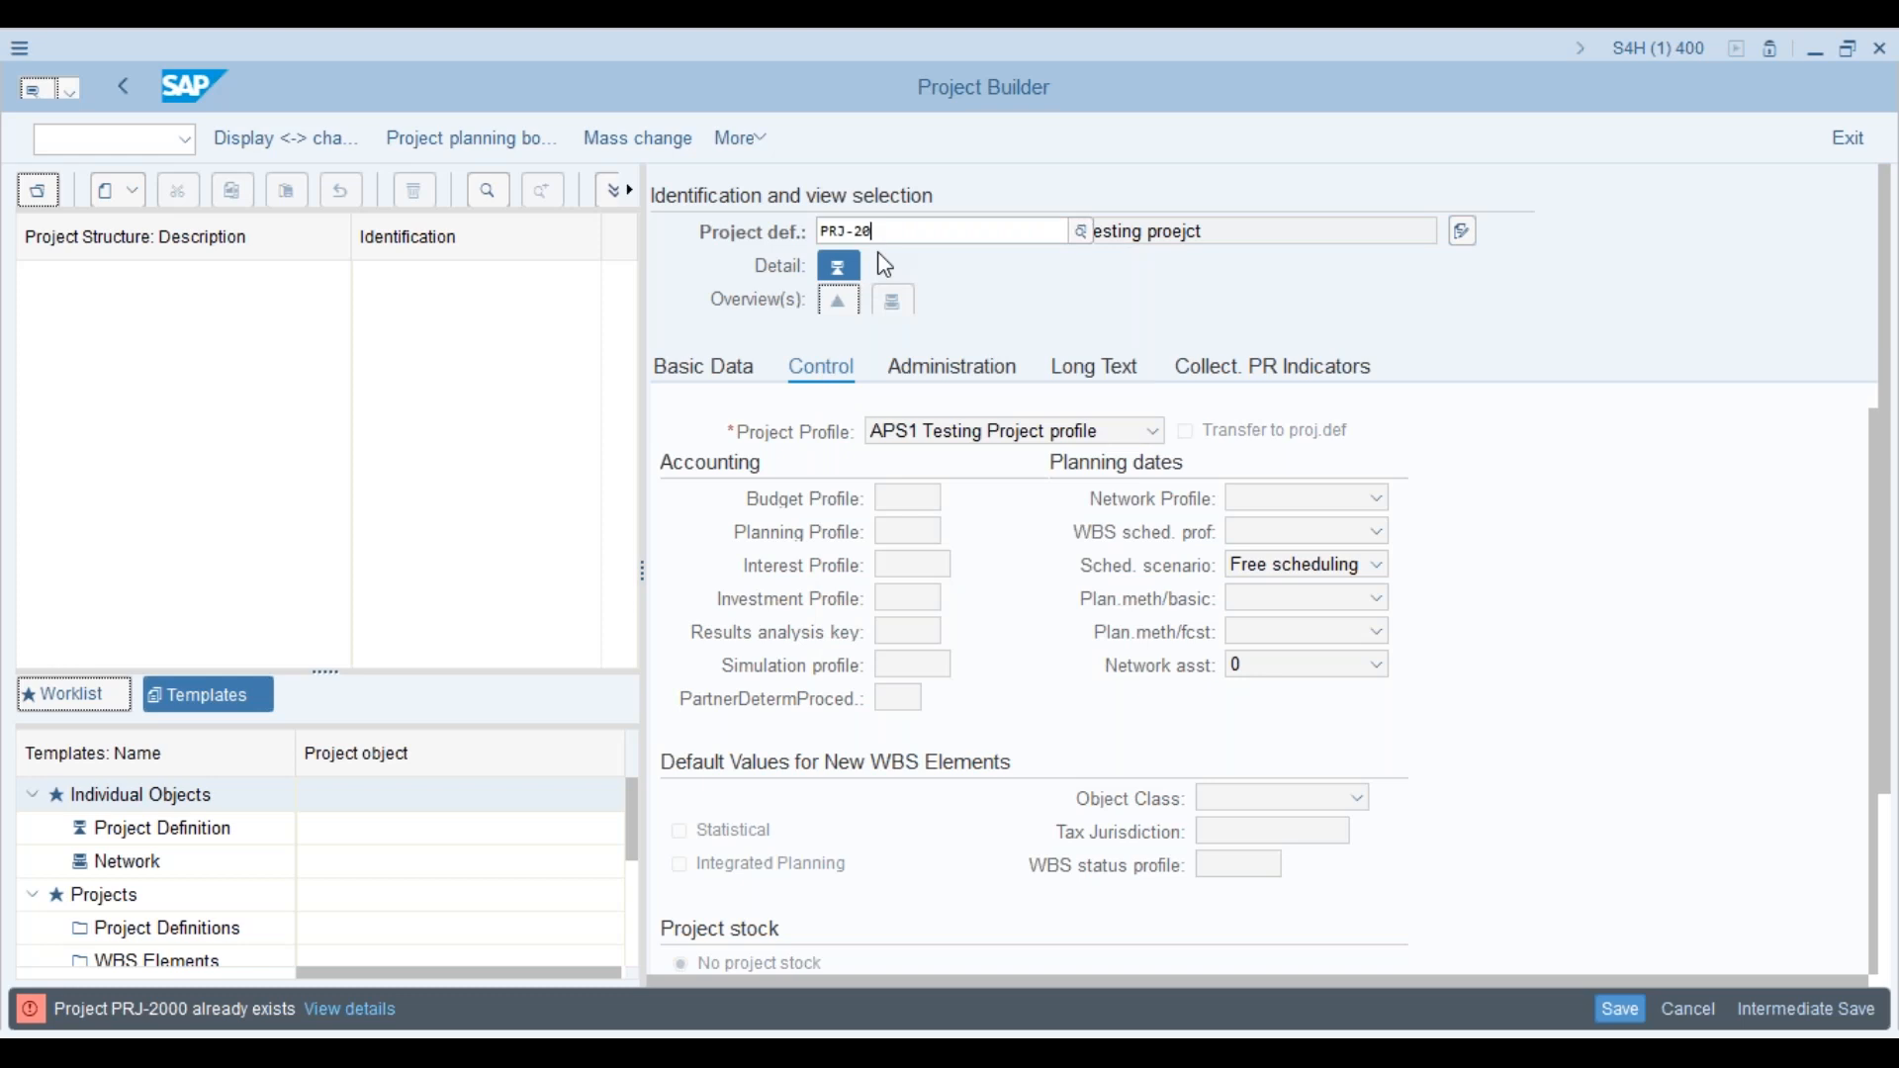
pyautogui.write('1')
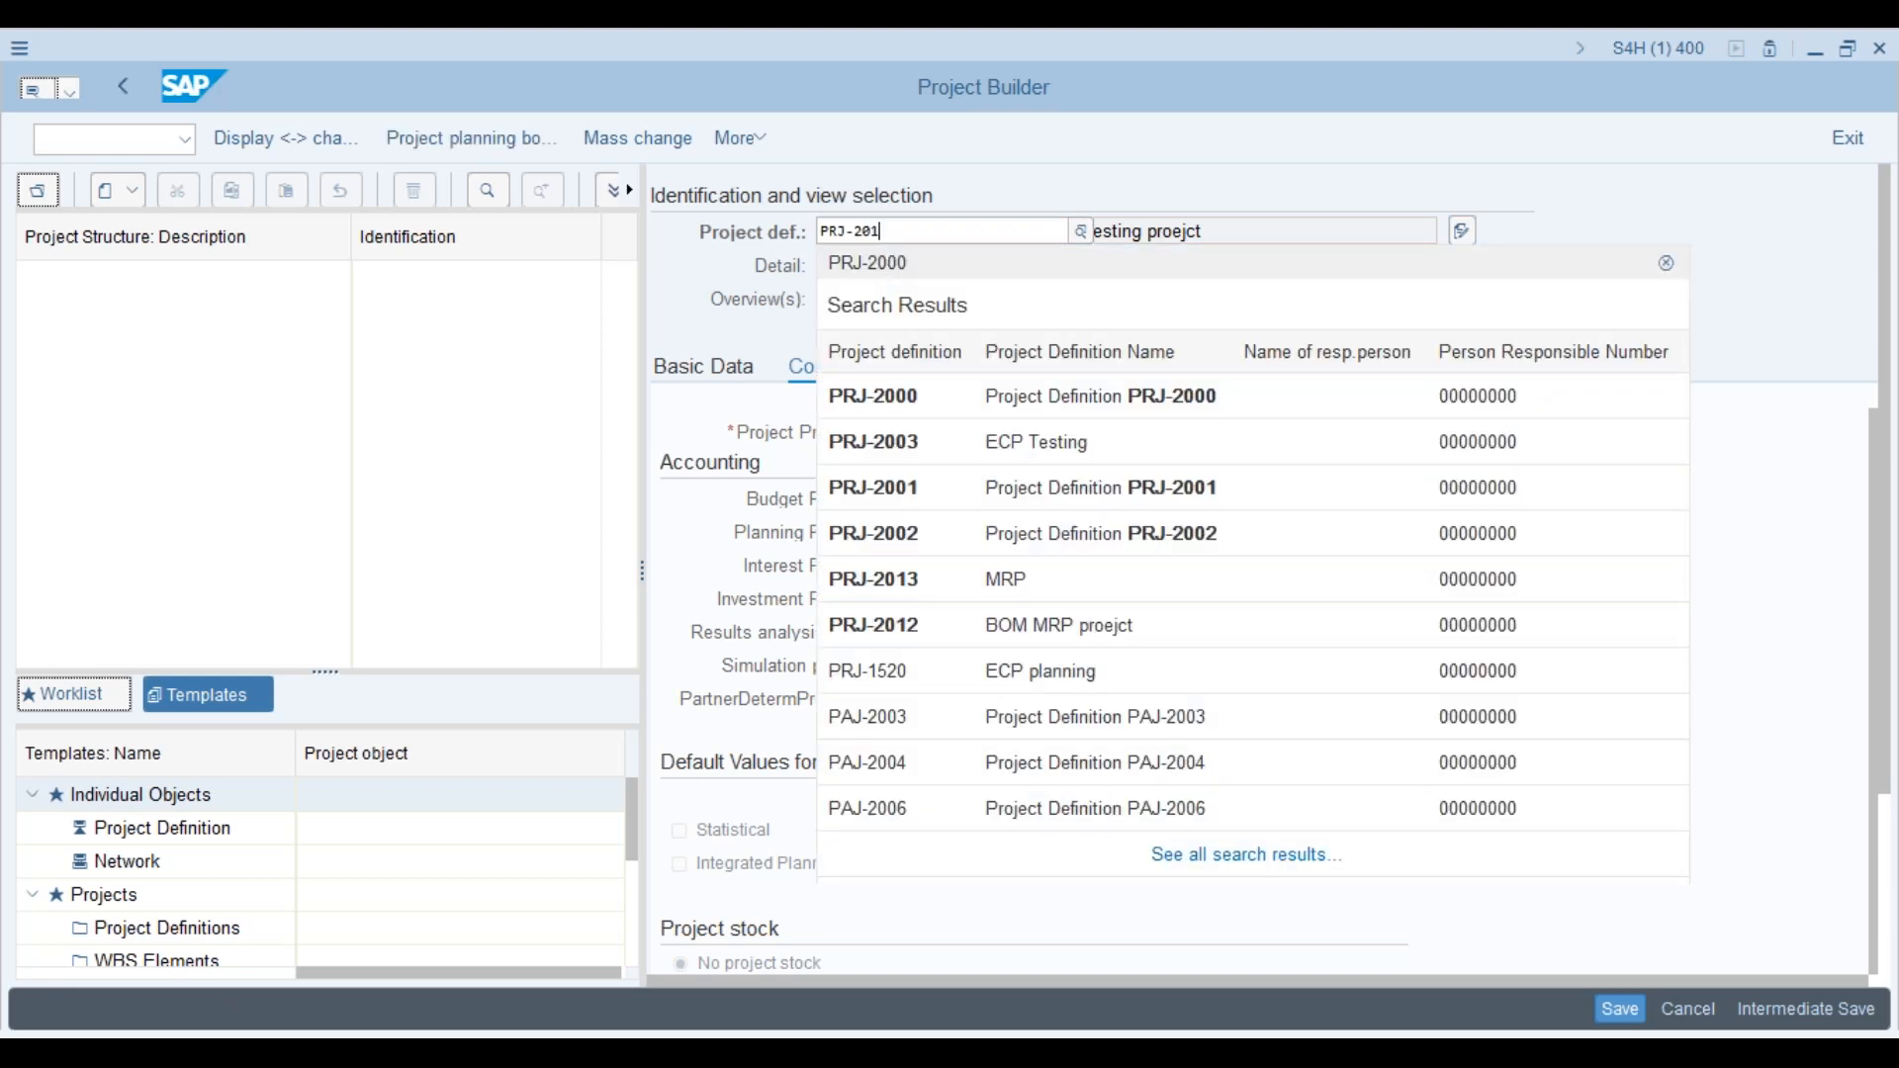
pyautogui.press('Return')
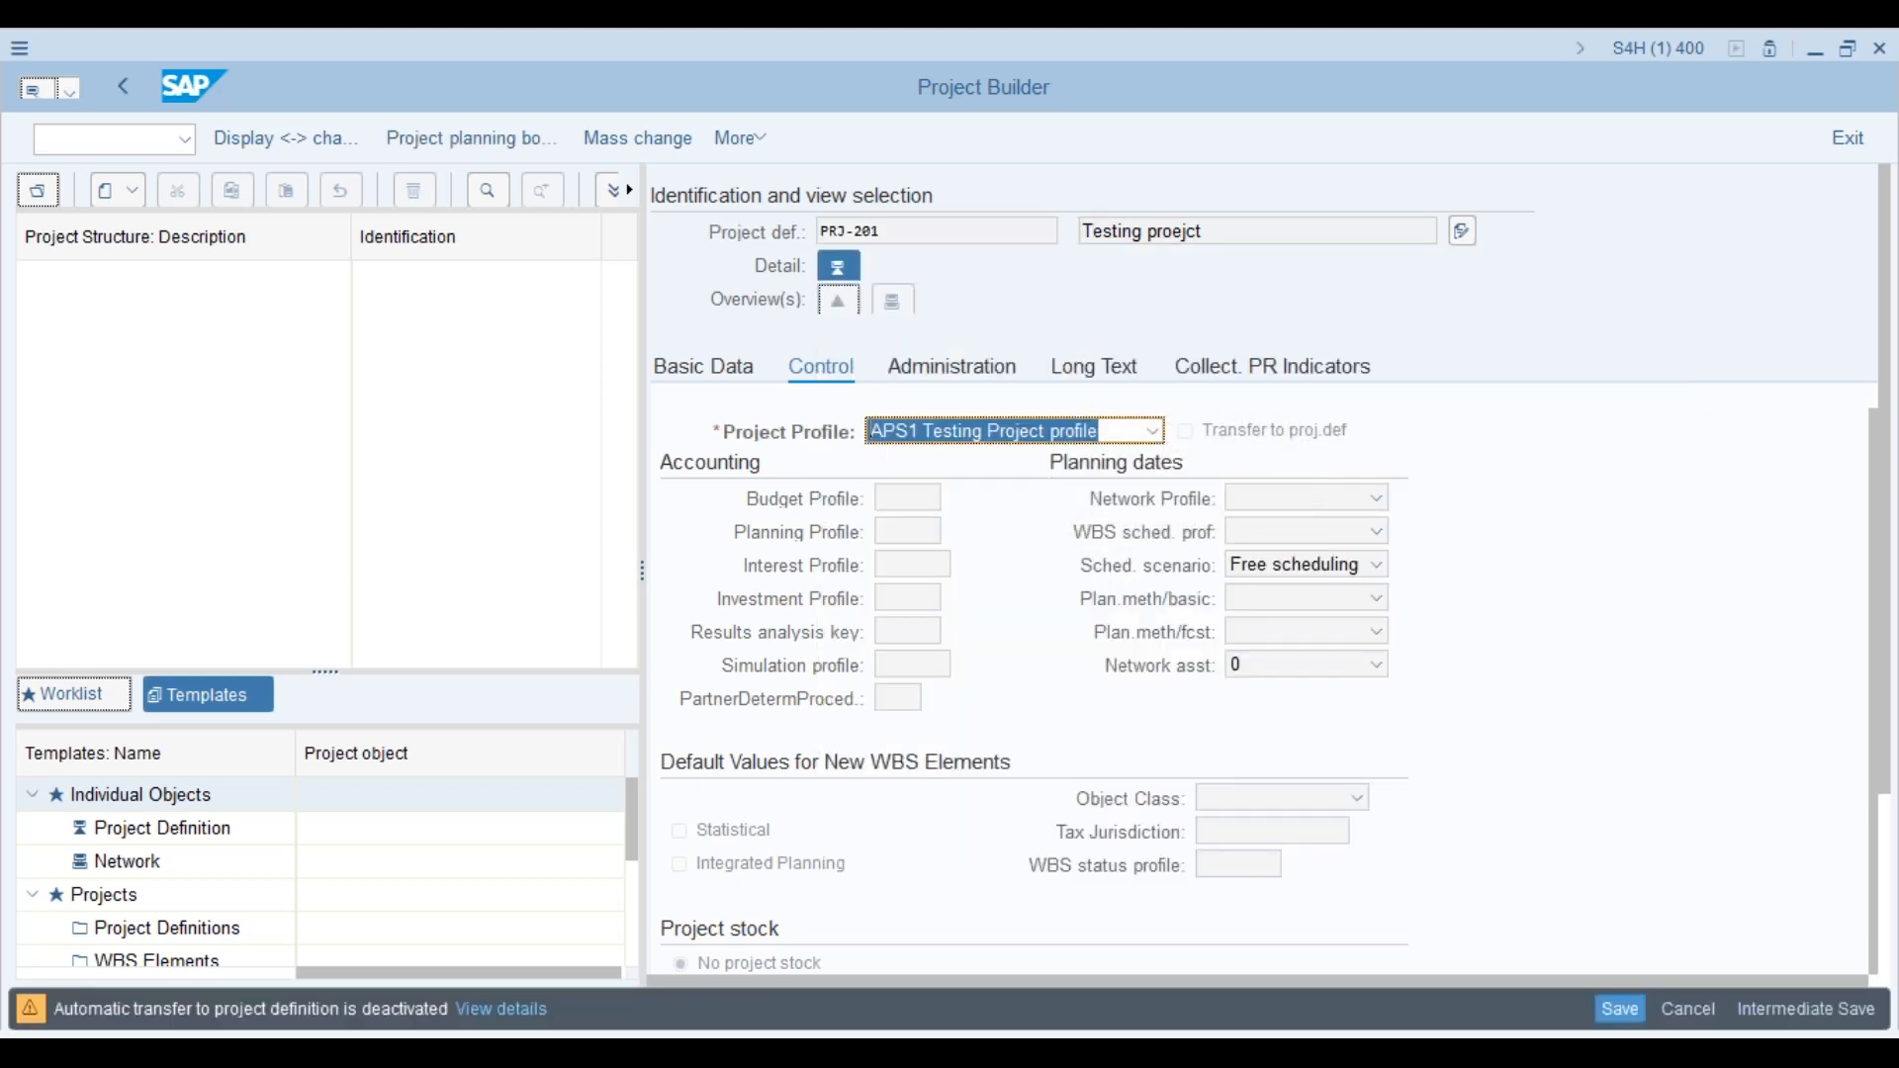
pyautogui.press('Return')
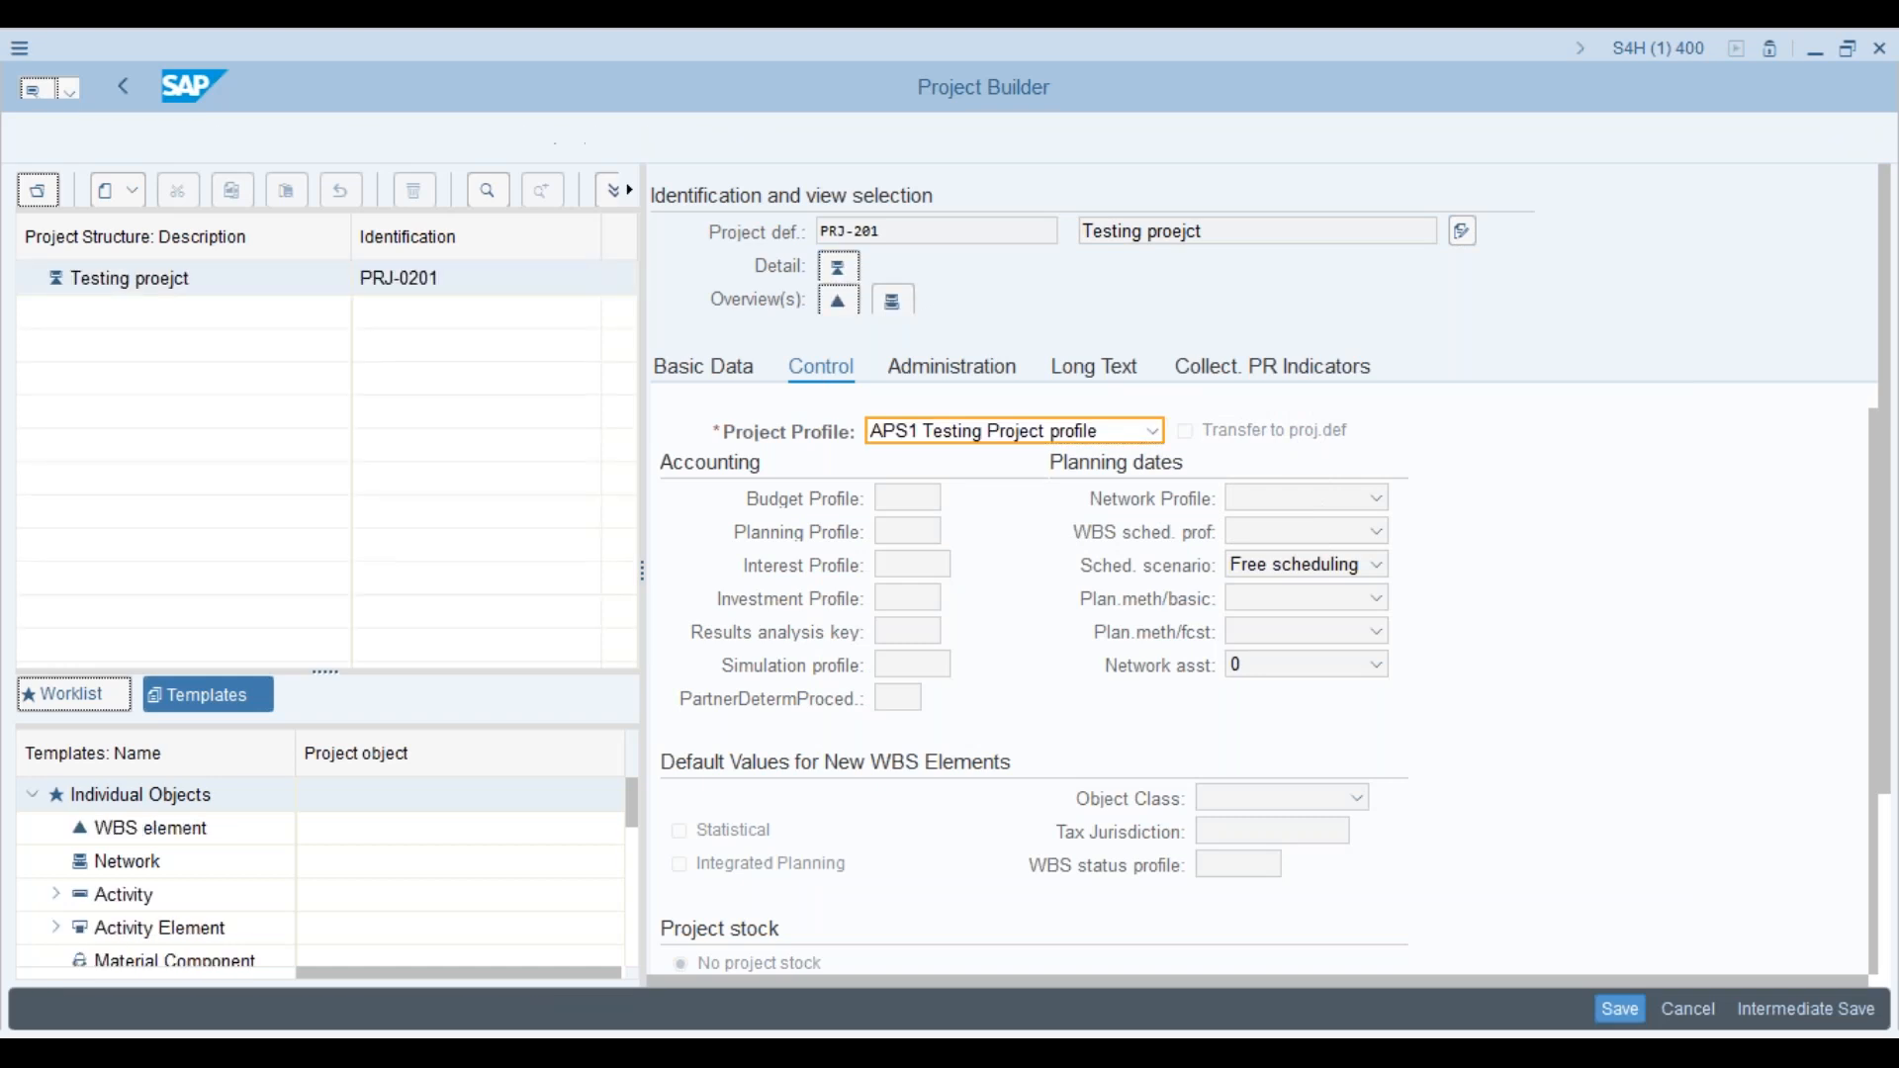
# Step: Create WBS element PRJ-0201 under the Testing proejct project and show its user fields
pyautogui.rightClick(193, 285)
pyautogui.moveTo(330, 297)
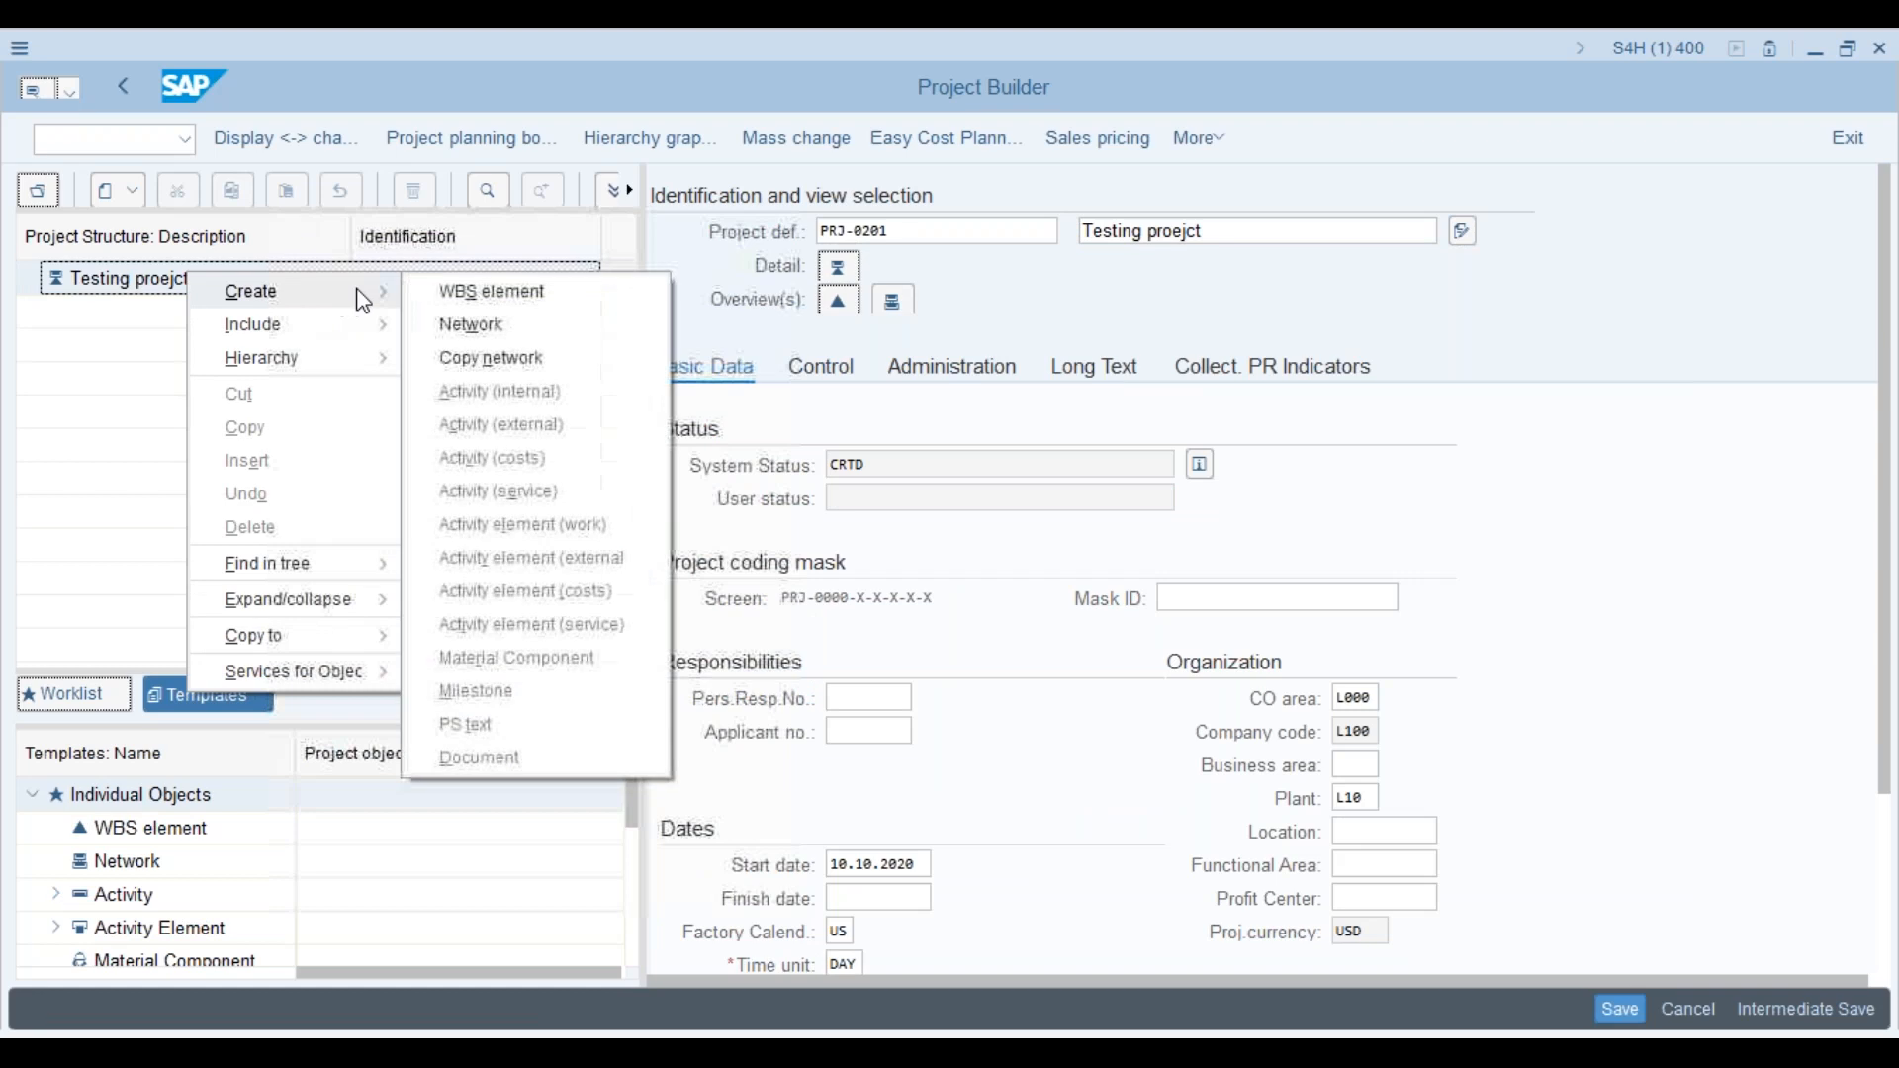
pyautogui.click(465, 291)
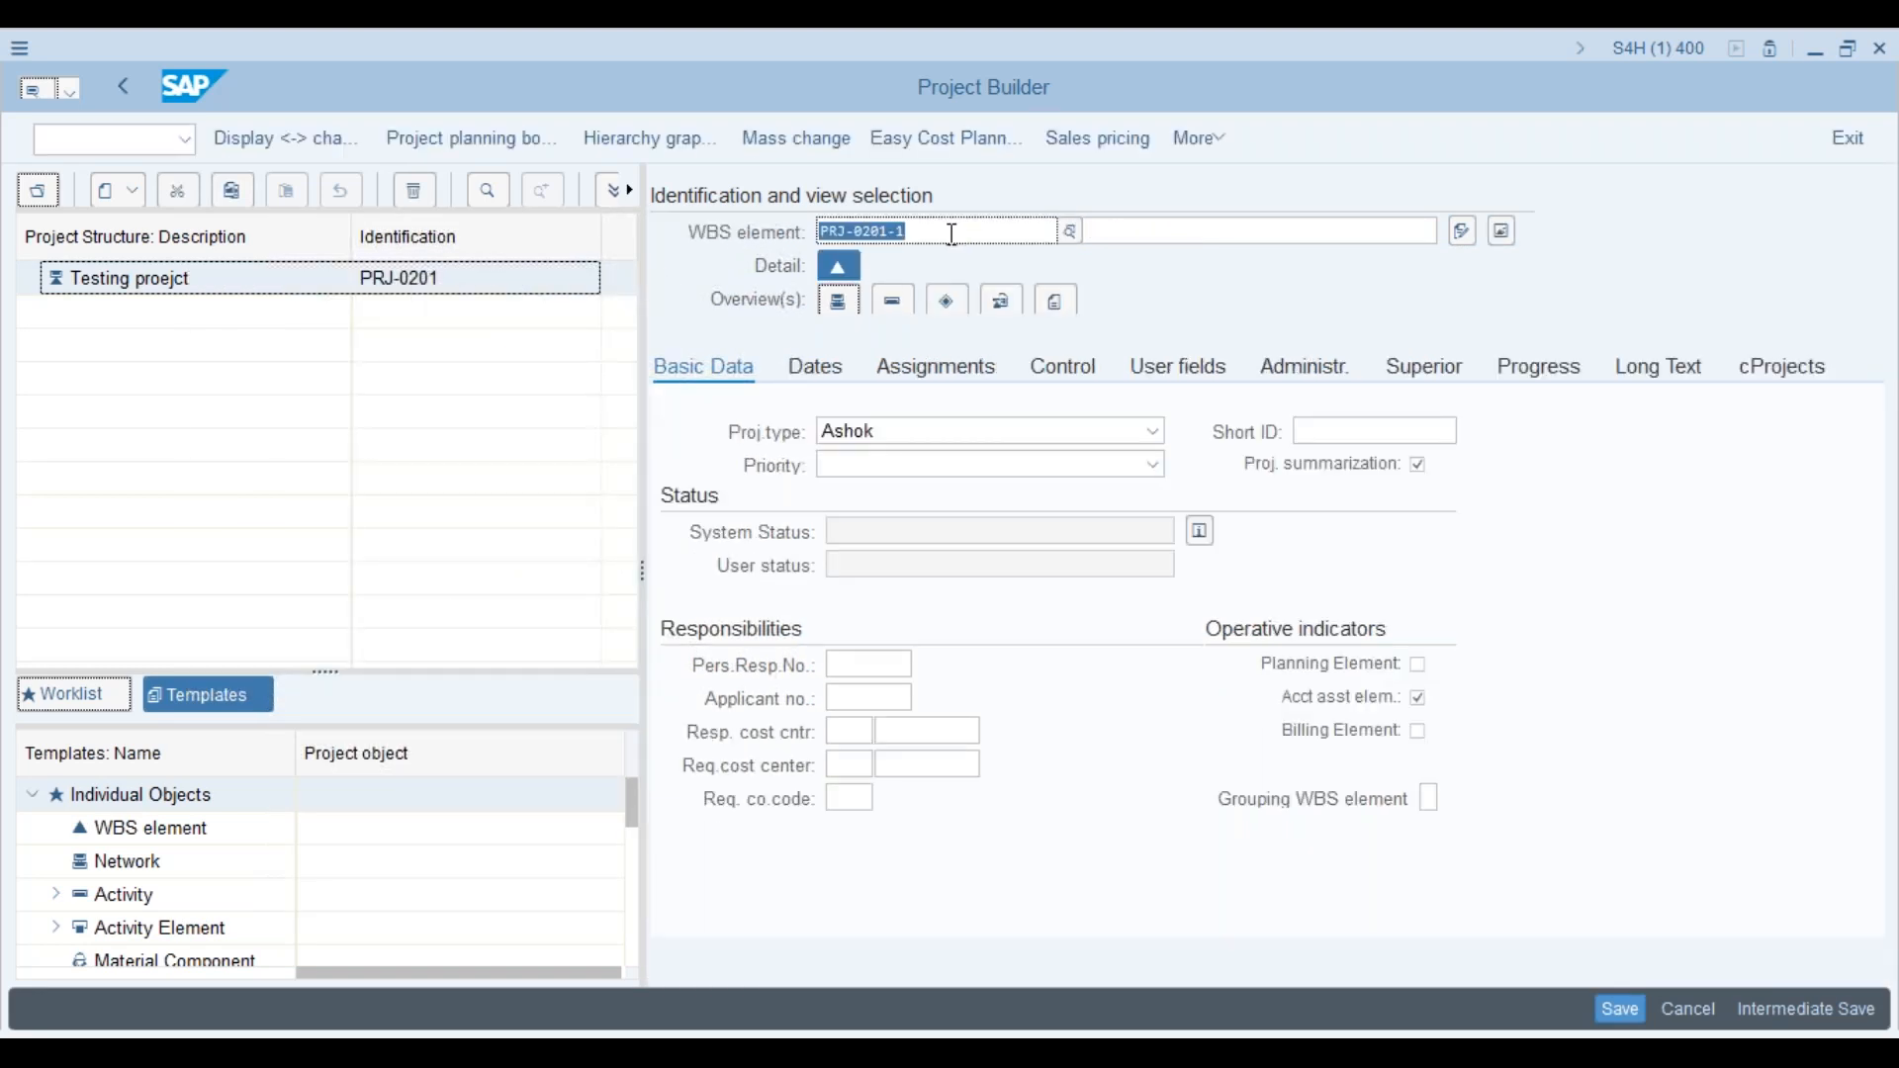
pyautogui.click(952, 233)
pyautogui.press('BackSpace')
pyautogui.press('BackSpace')
pyautogui.press('Return')
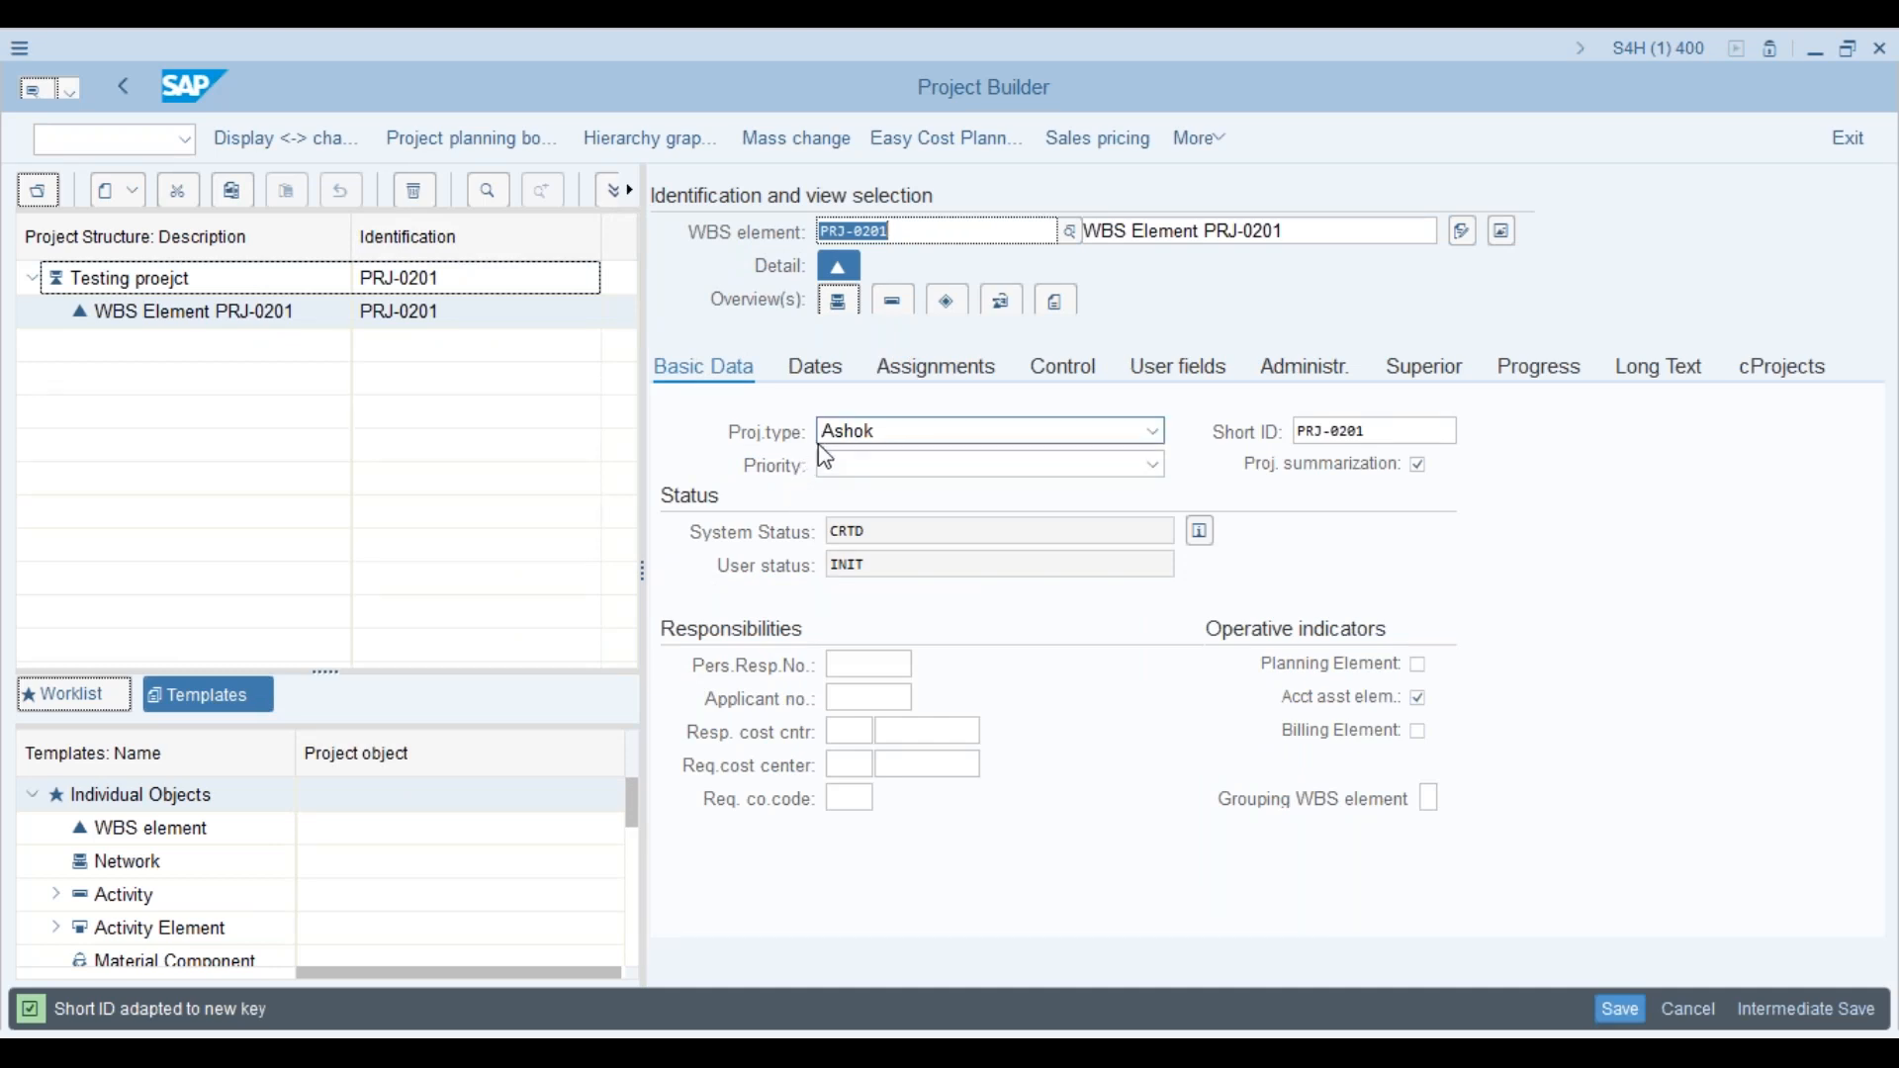
pyautogui.click(1195, 372)
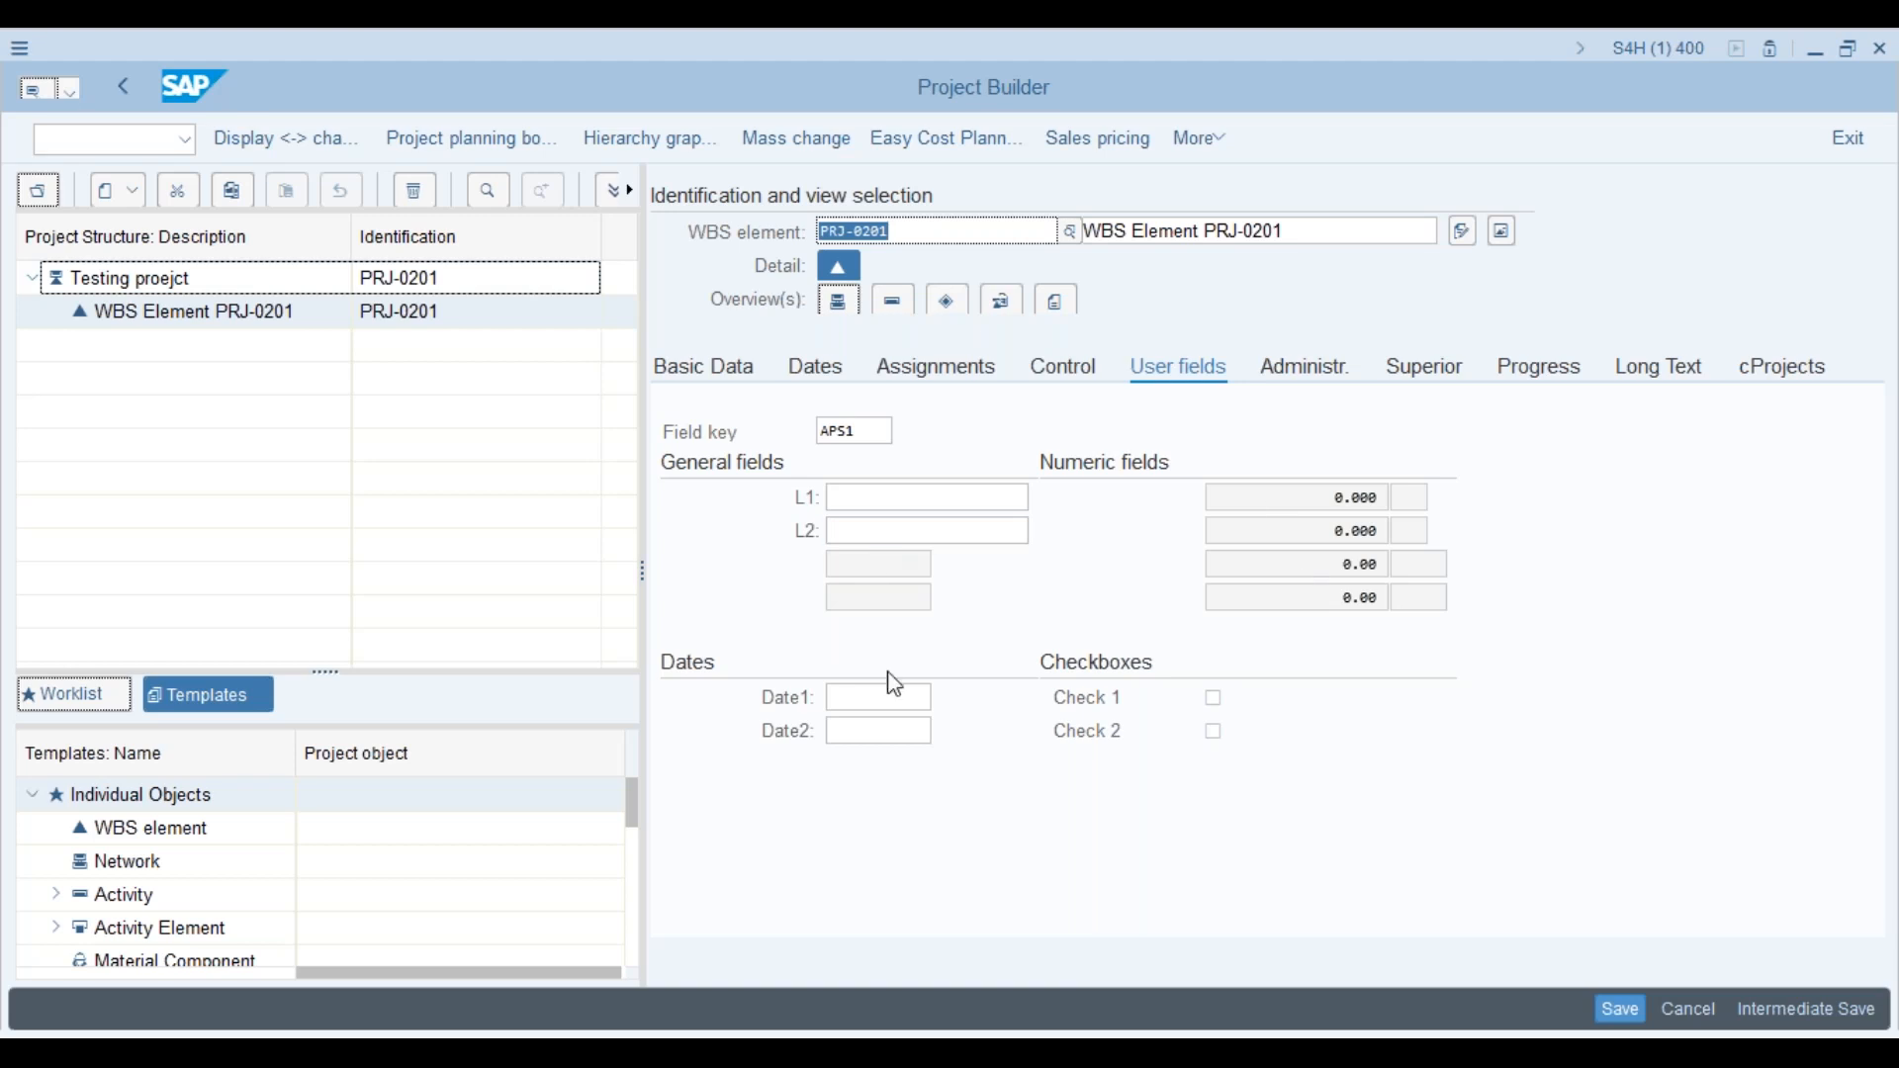
# Step: Enter 'ok' in PRJ-0201's L1 user field, then go back to Basic Data
pyautogui.click(921, 495)
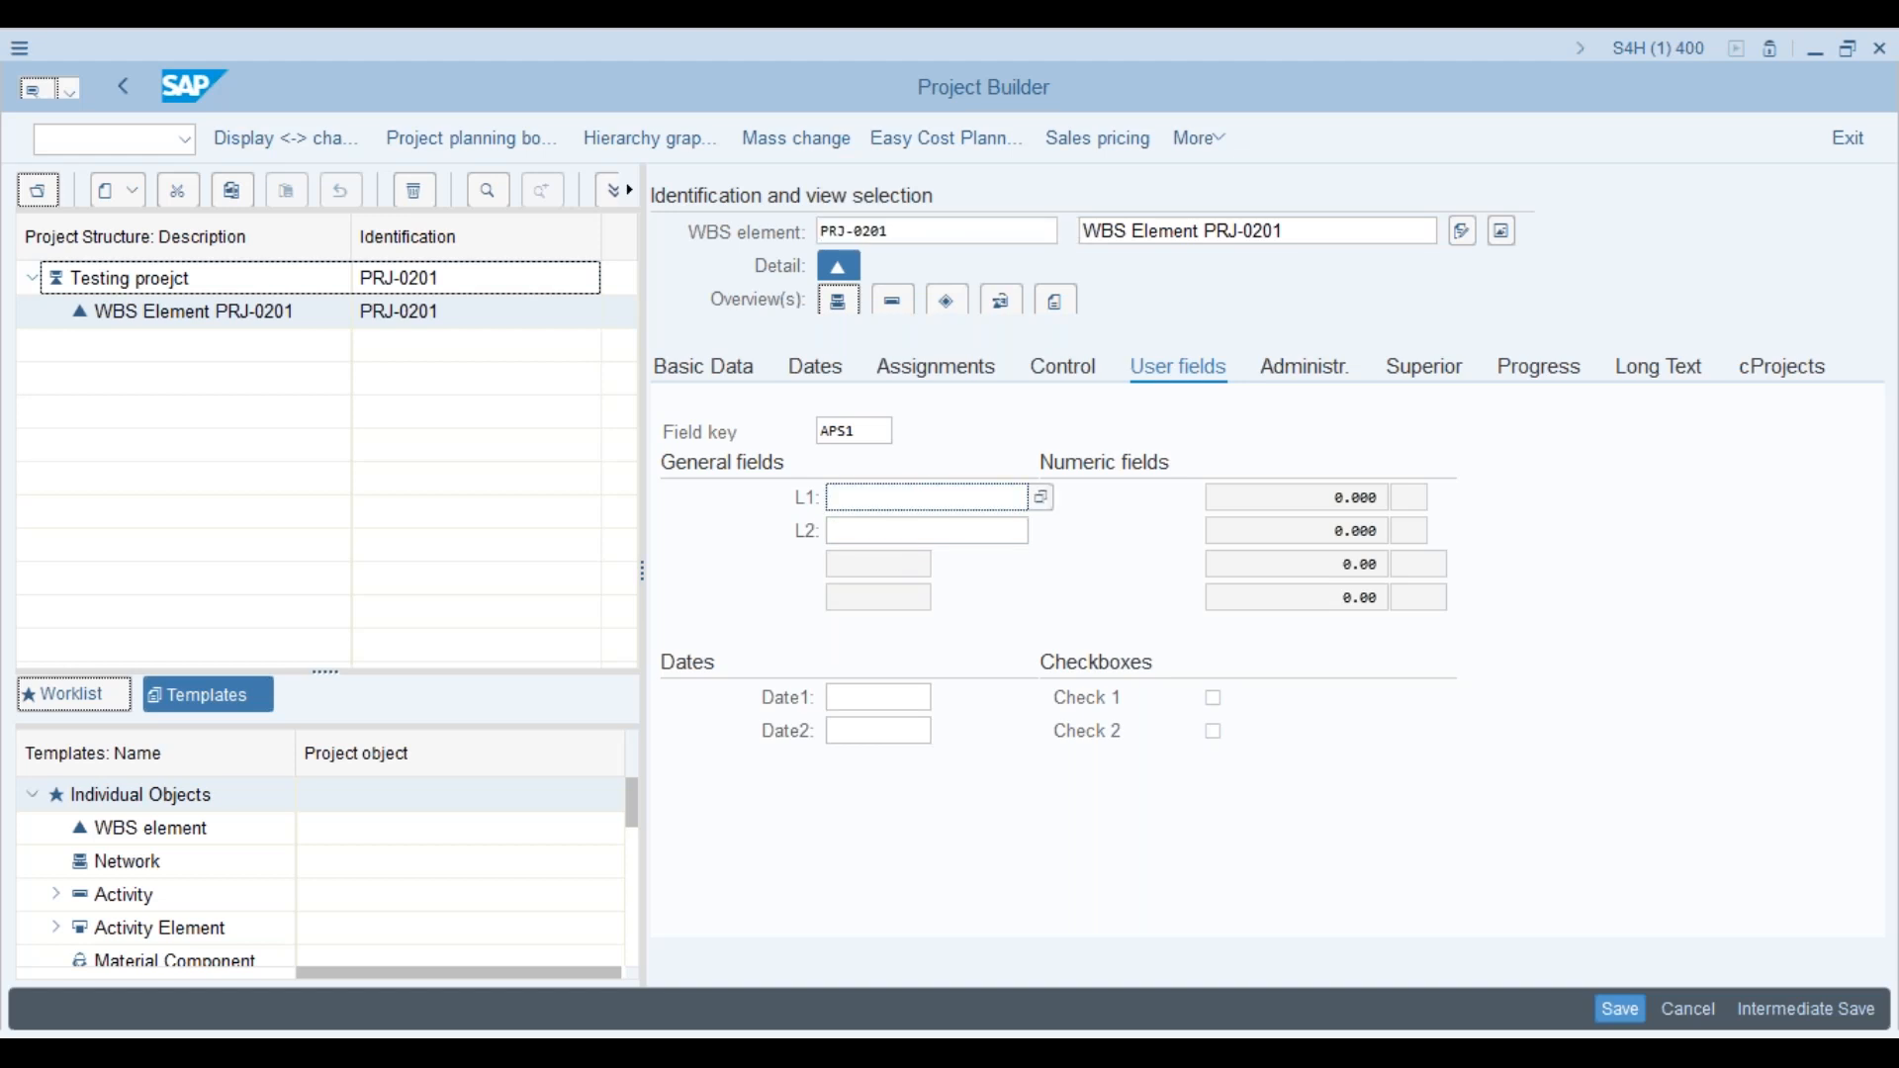
pyautogui.write('ok')
pyautogui.click(905, 531)
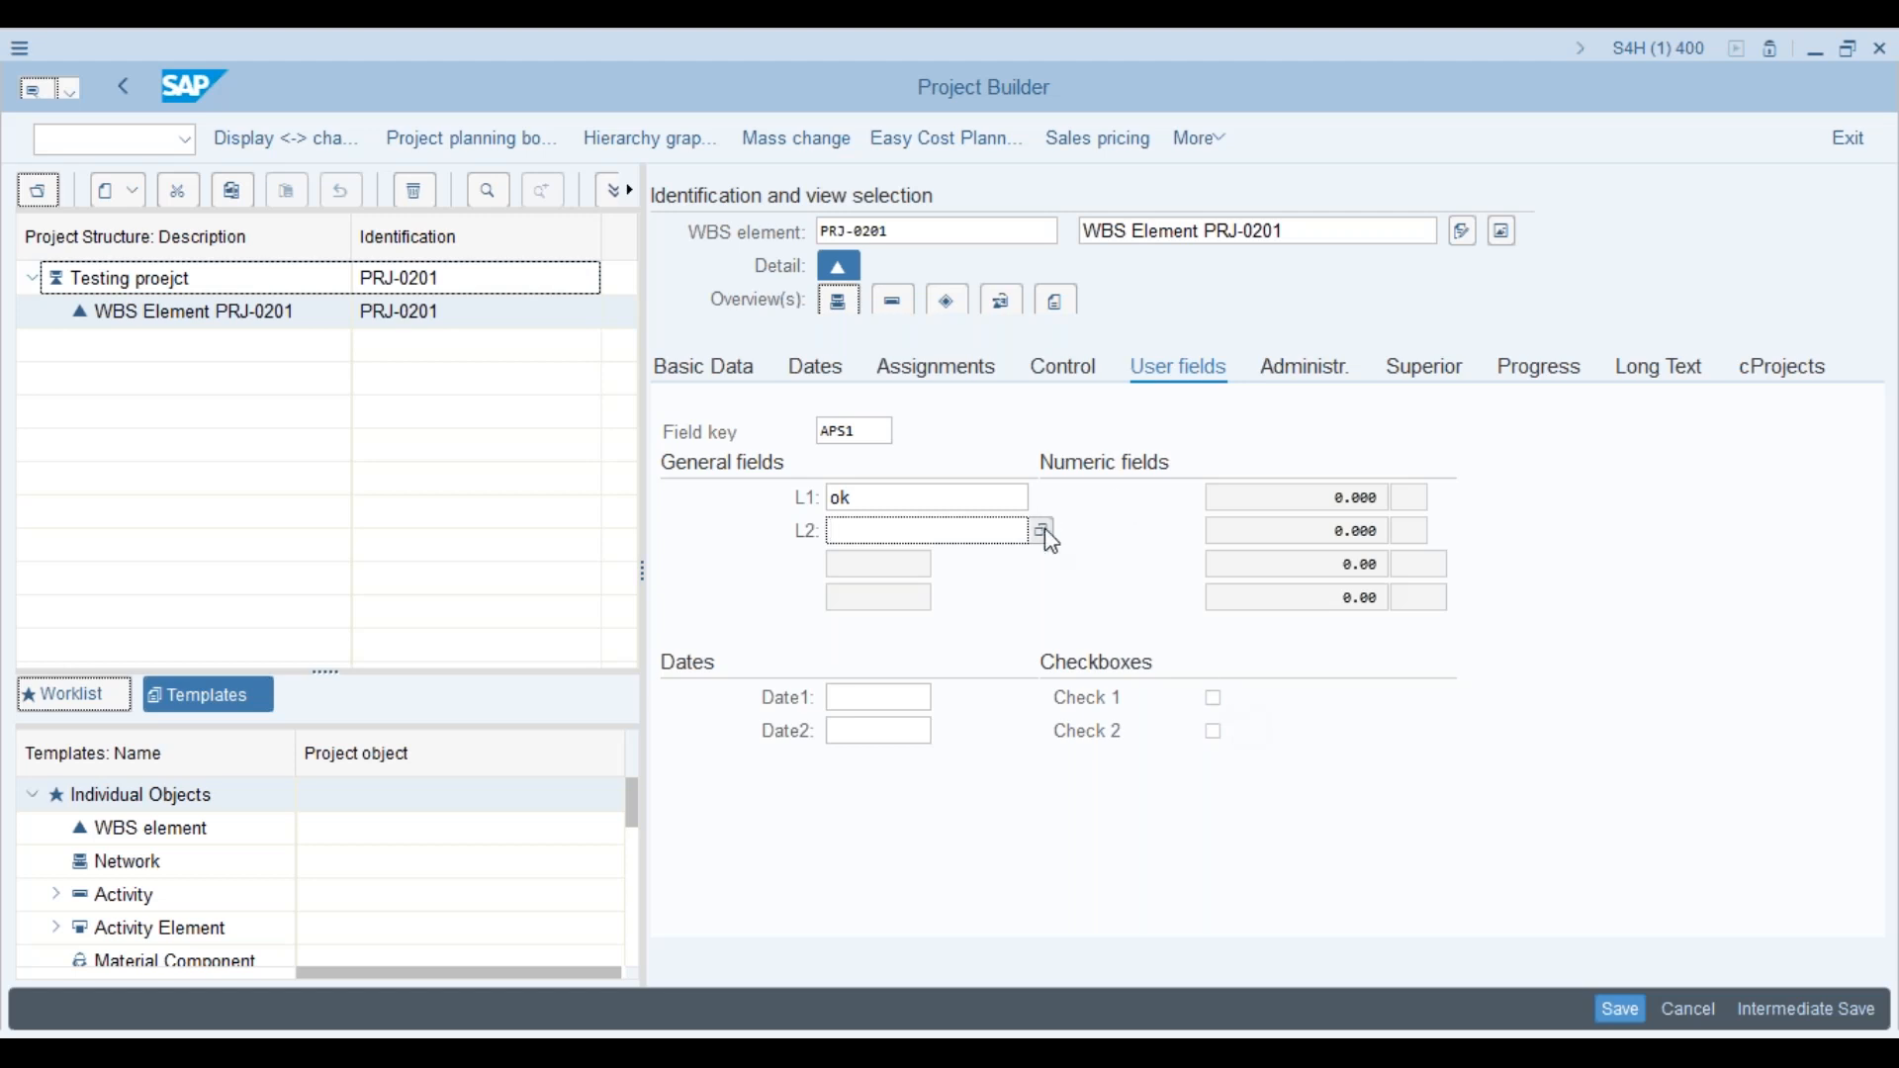
pyautogui.click(737, 381)
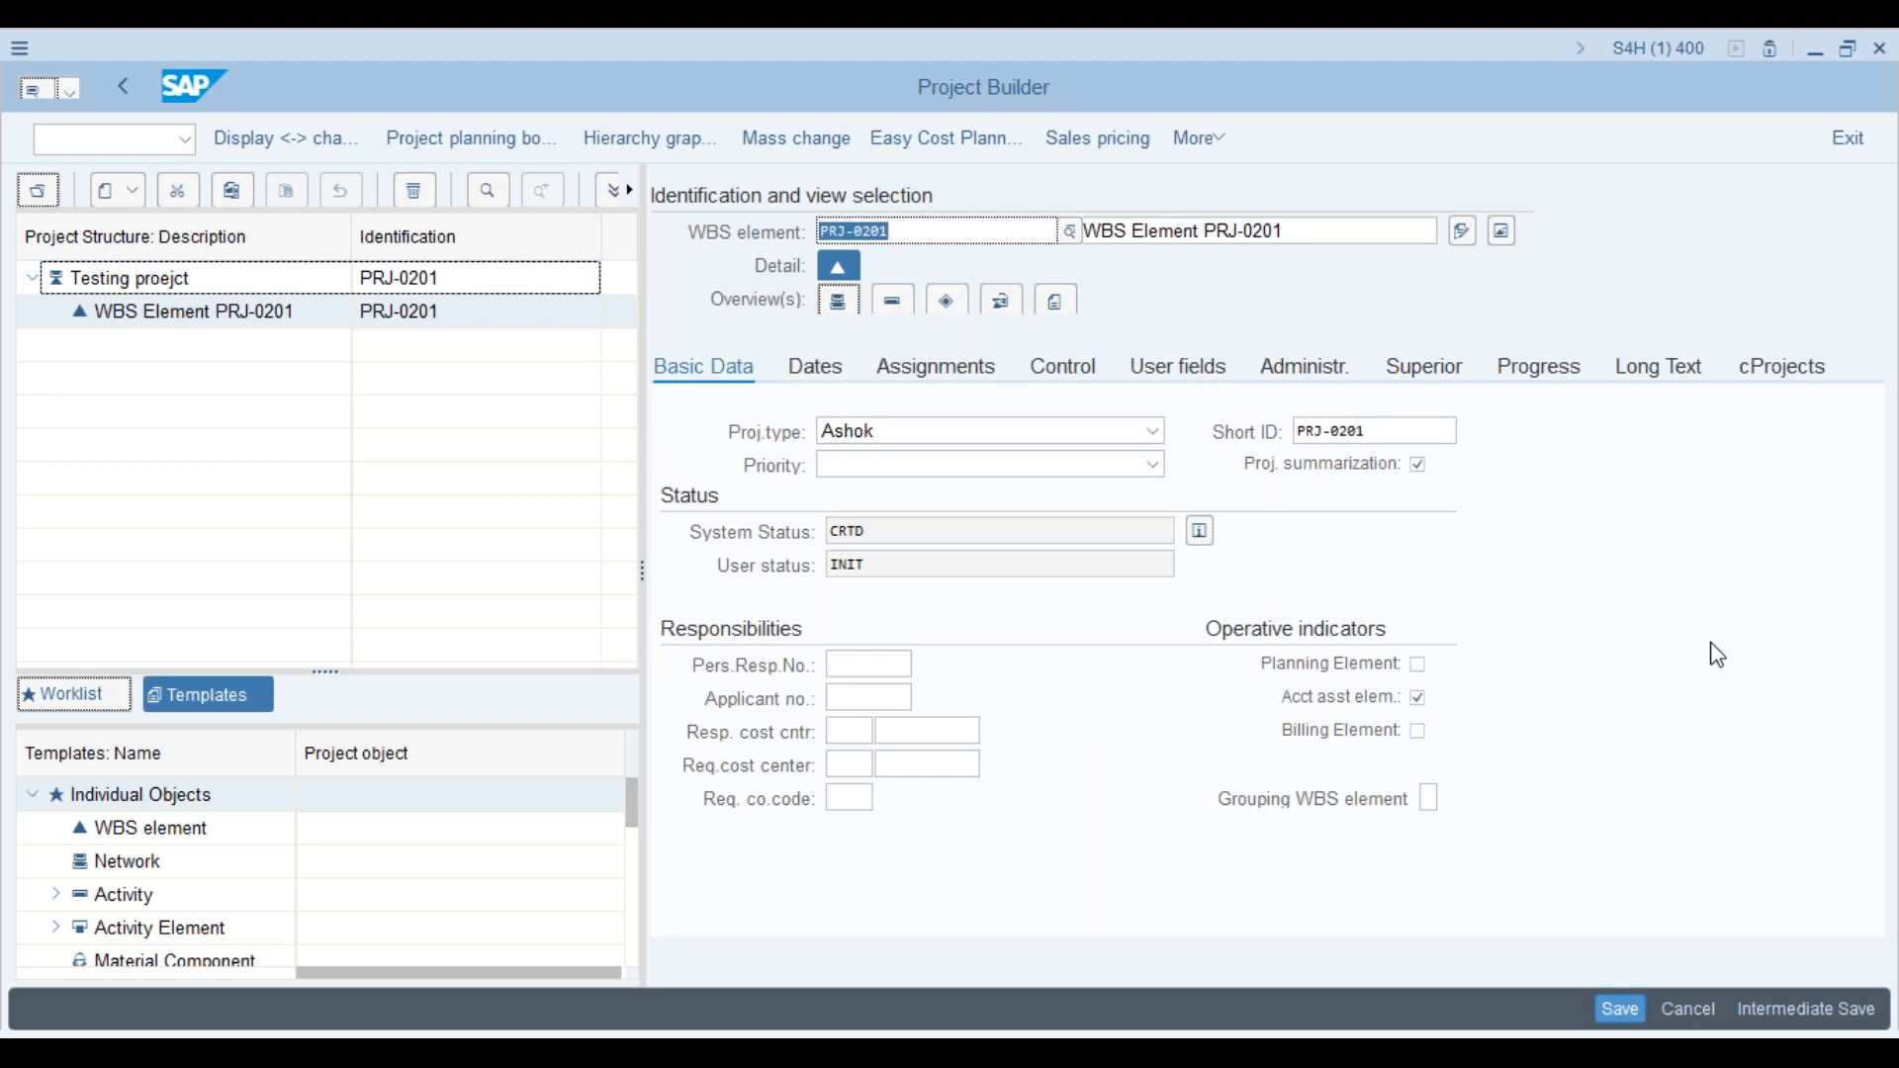
# Step: Review the APS1 profile's version, simulation, display option and level-of-detail settings
pyautogui.hotkey('alt', 'Tab')
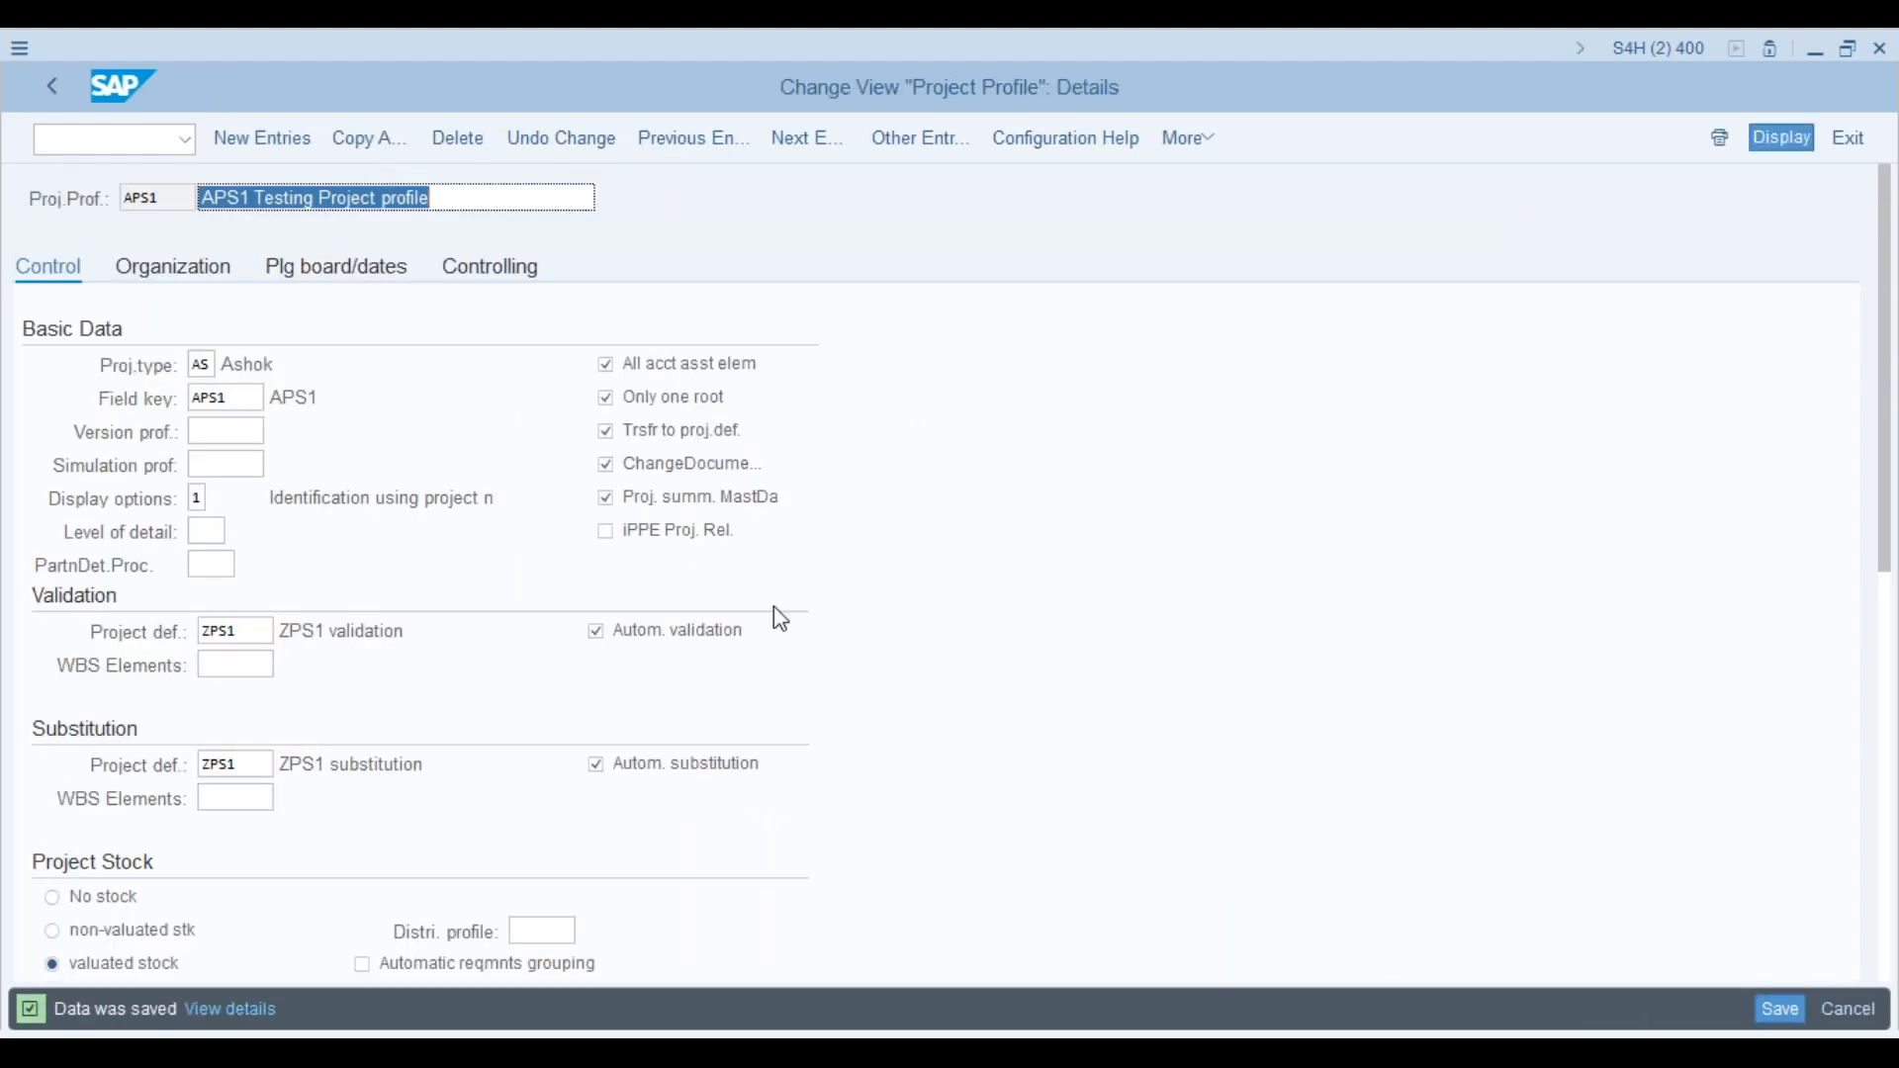
pyautogui.click(230, 432)
pyautogui.press('Tab')
pyautogui.click(195, 498)
pyautogui.click(197, 497)
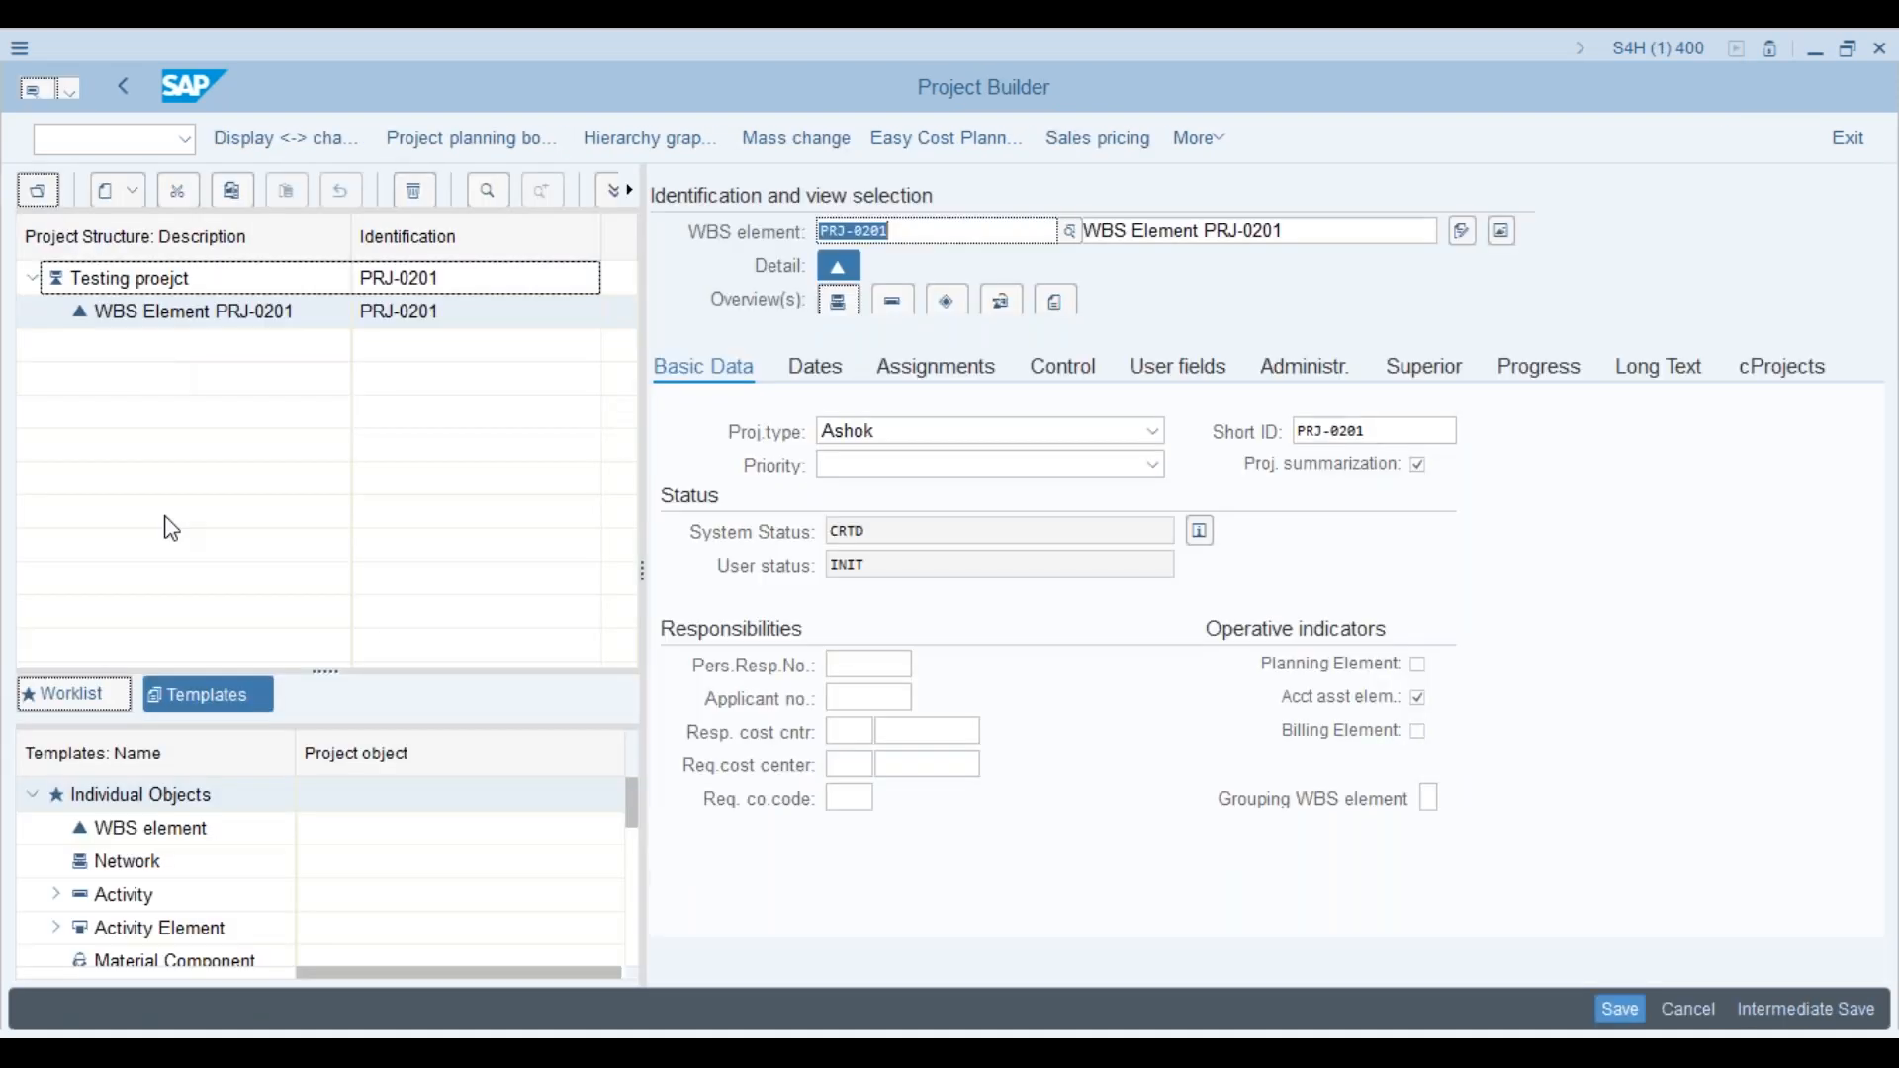
pyautogui.click(206, 531)
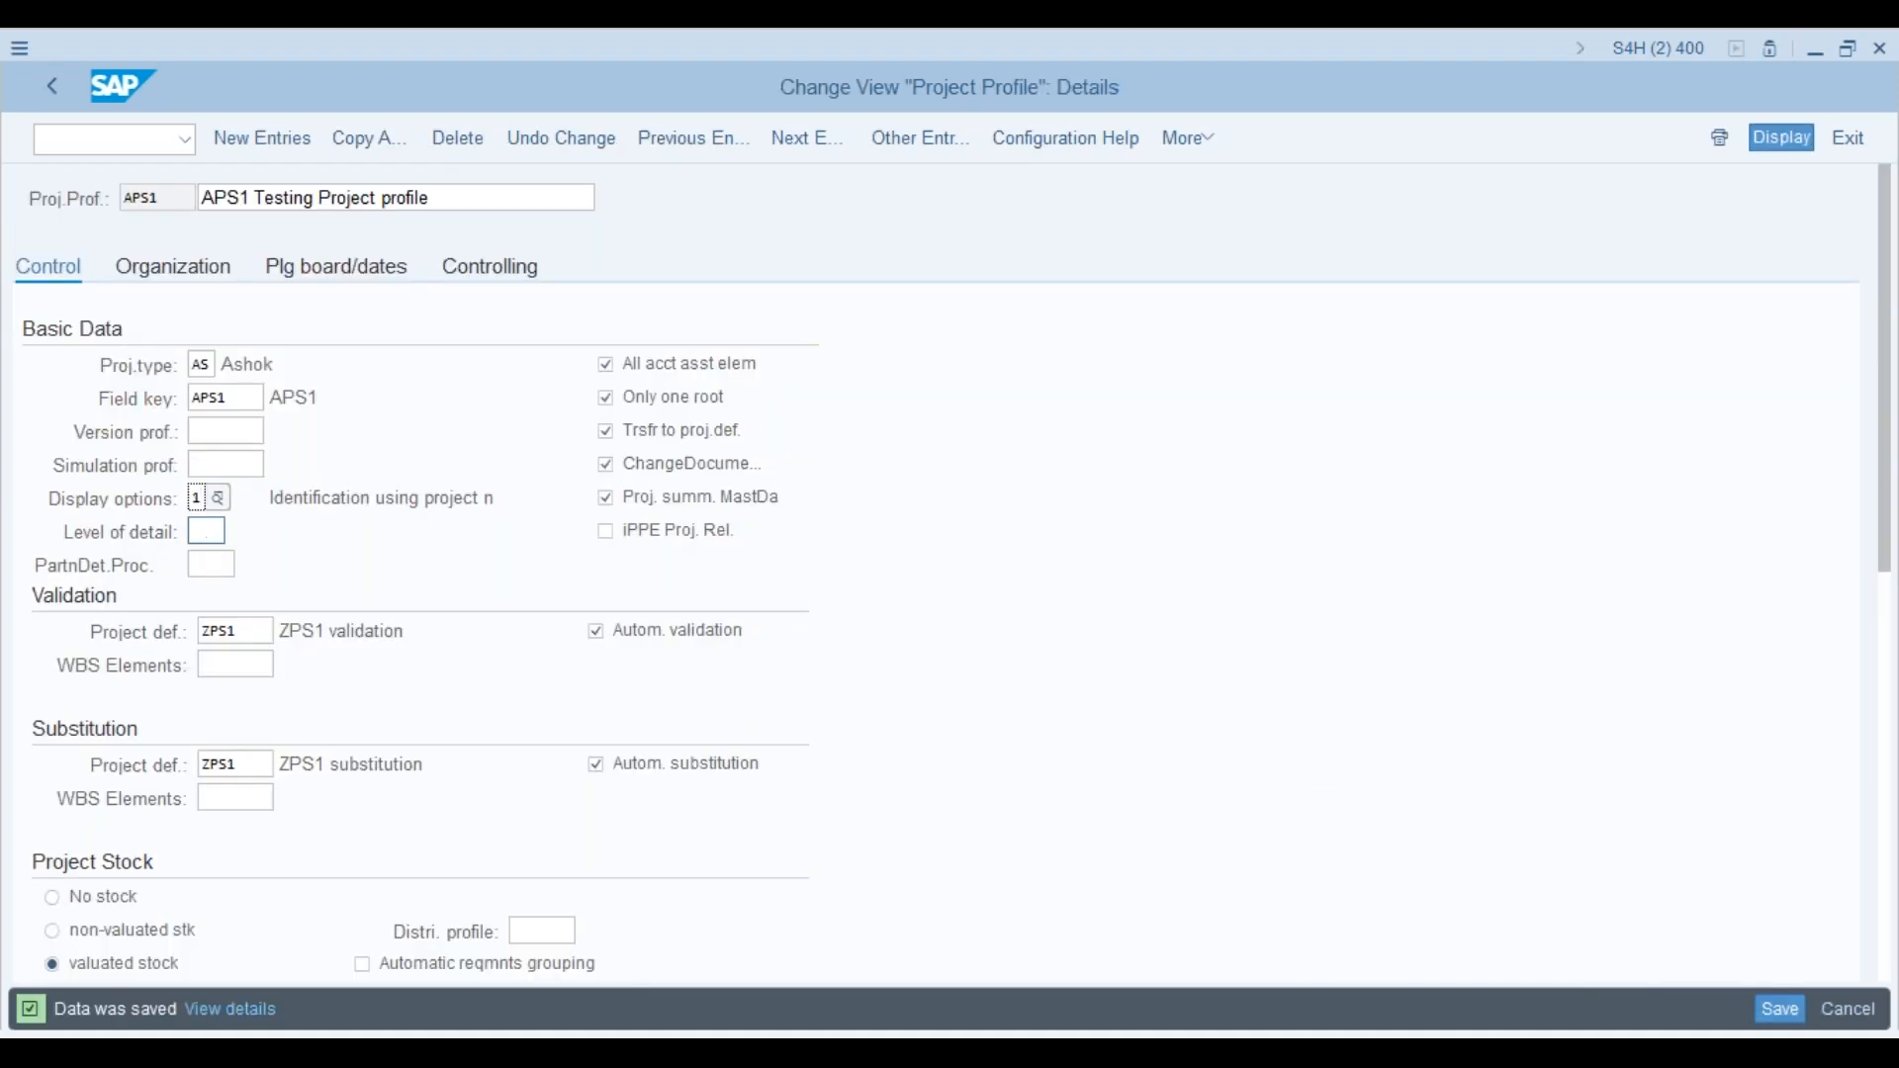
pyautogui.click(206, 499)
# Step: Set the APS1 profile's level of detail to 3, then switch back to Project Builder
pyautogui.click(207, 531)
pyautogui.write('999')
pyautogui.press('BackSpace')
pyautogui.press('BackSpace')
pyautogui.press('BackSpace')
pyautogui.write('3')
pyautogui.click(219, 566)
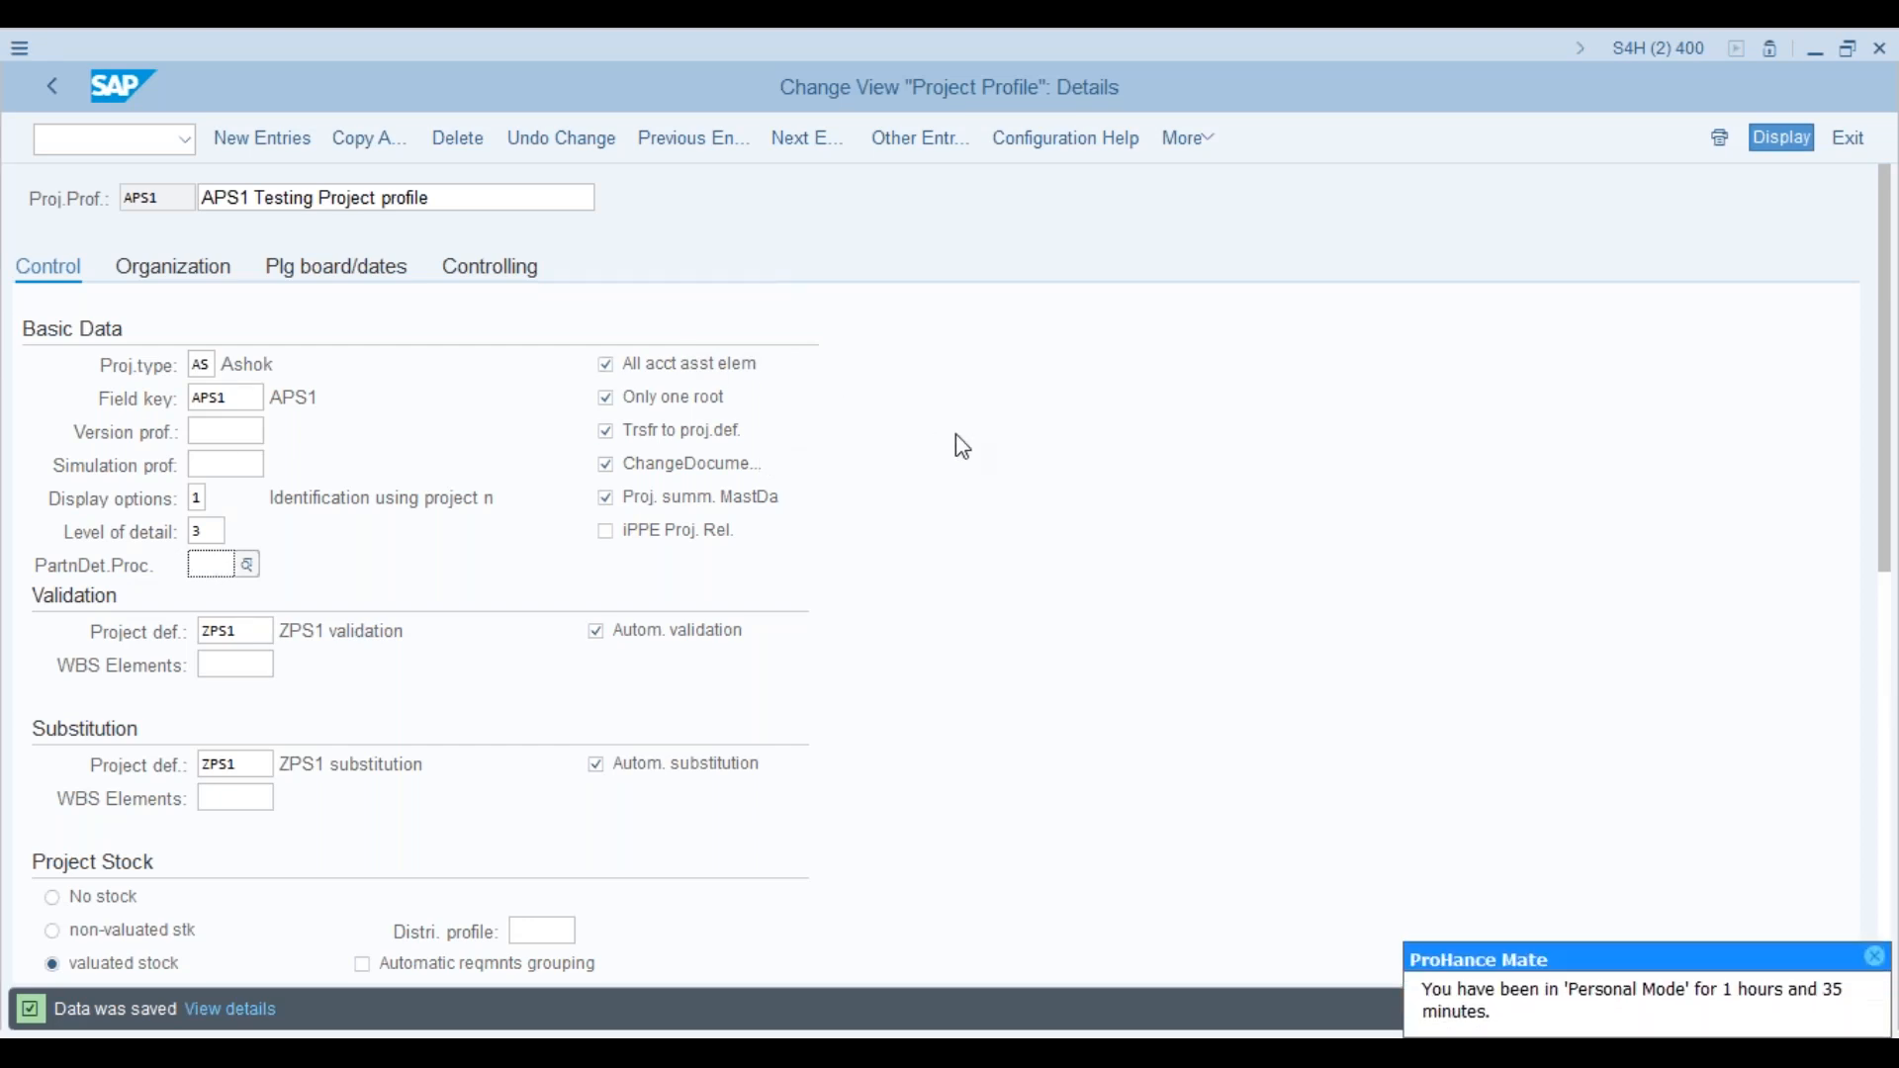
pyautogui.hotkey('alt', 'Tab')
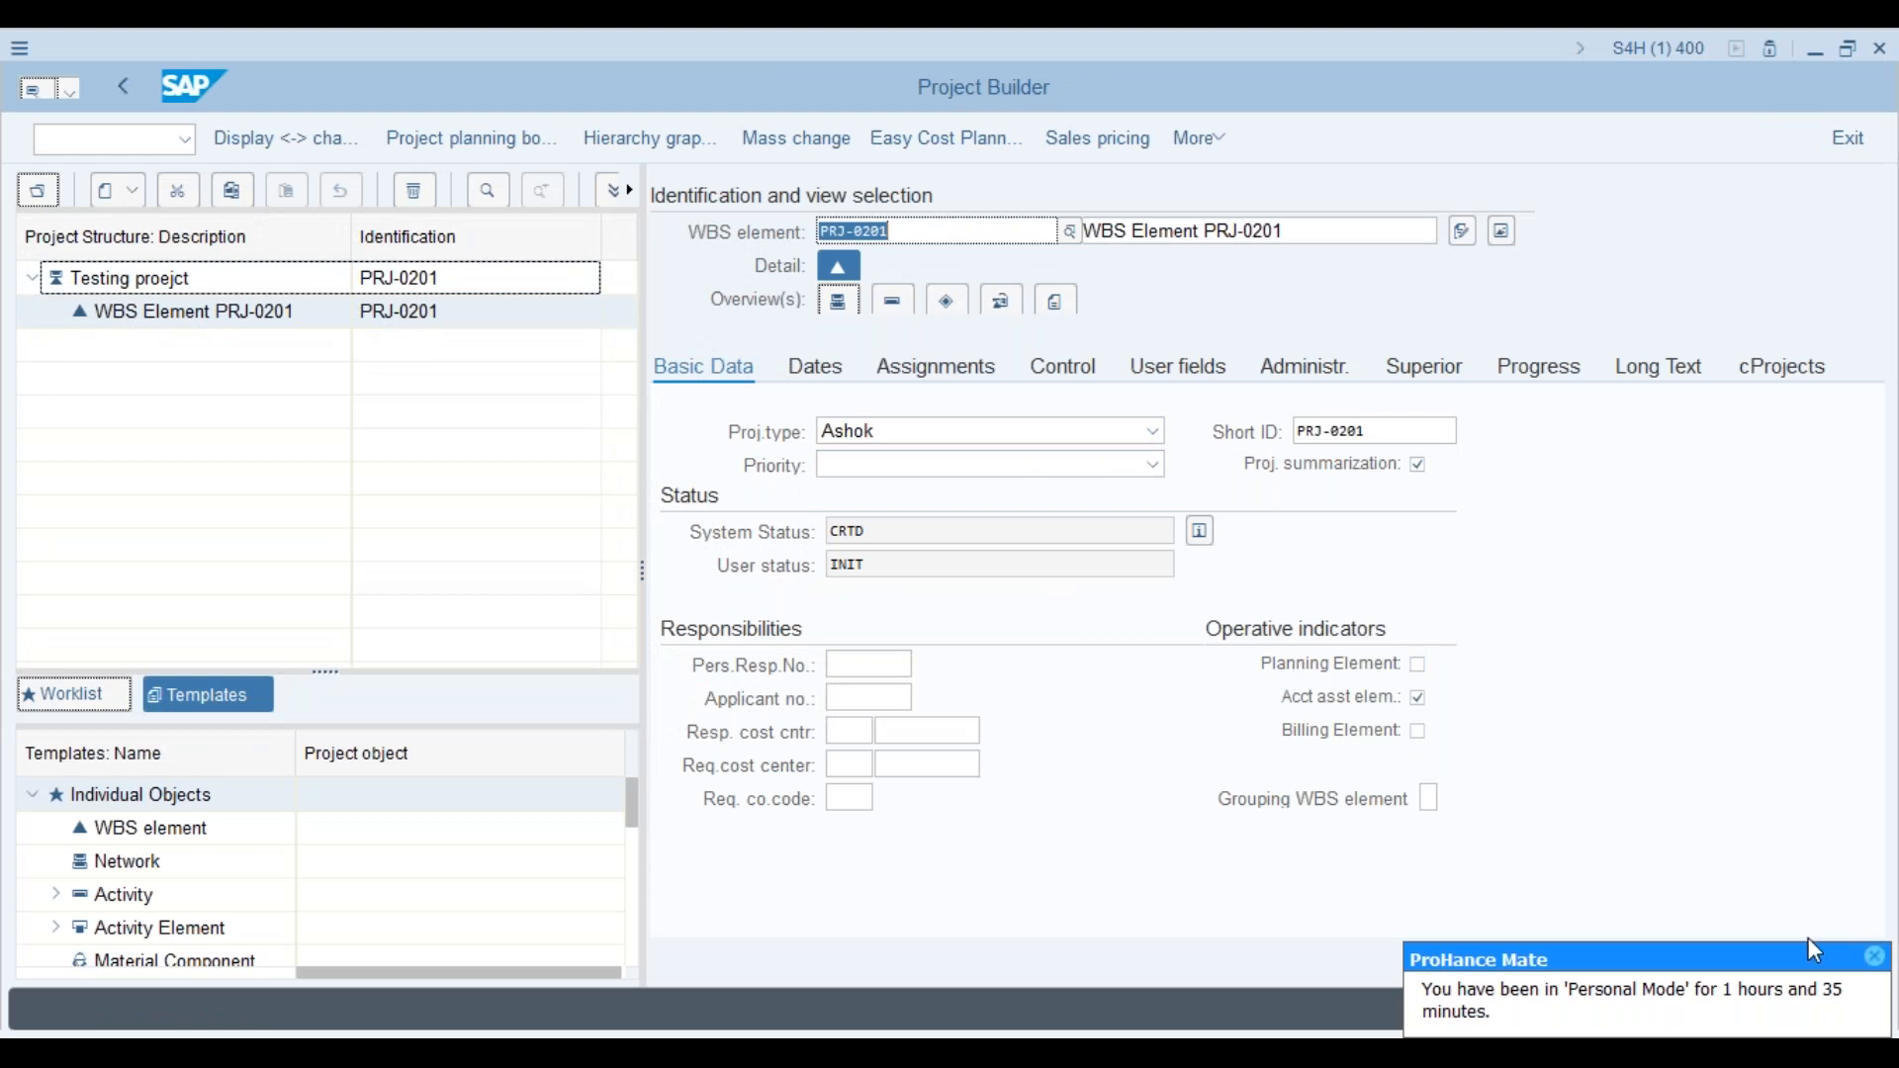
pyautogui.click(1877, 958)
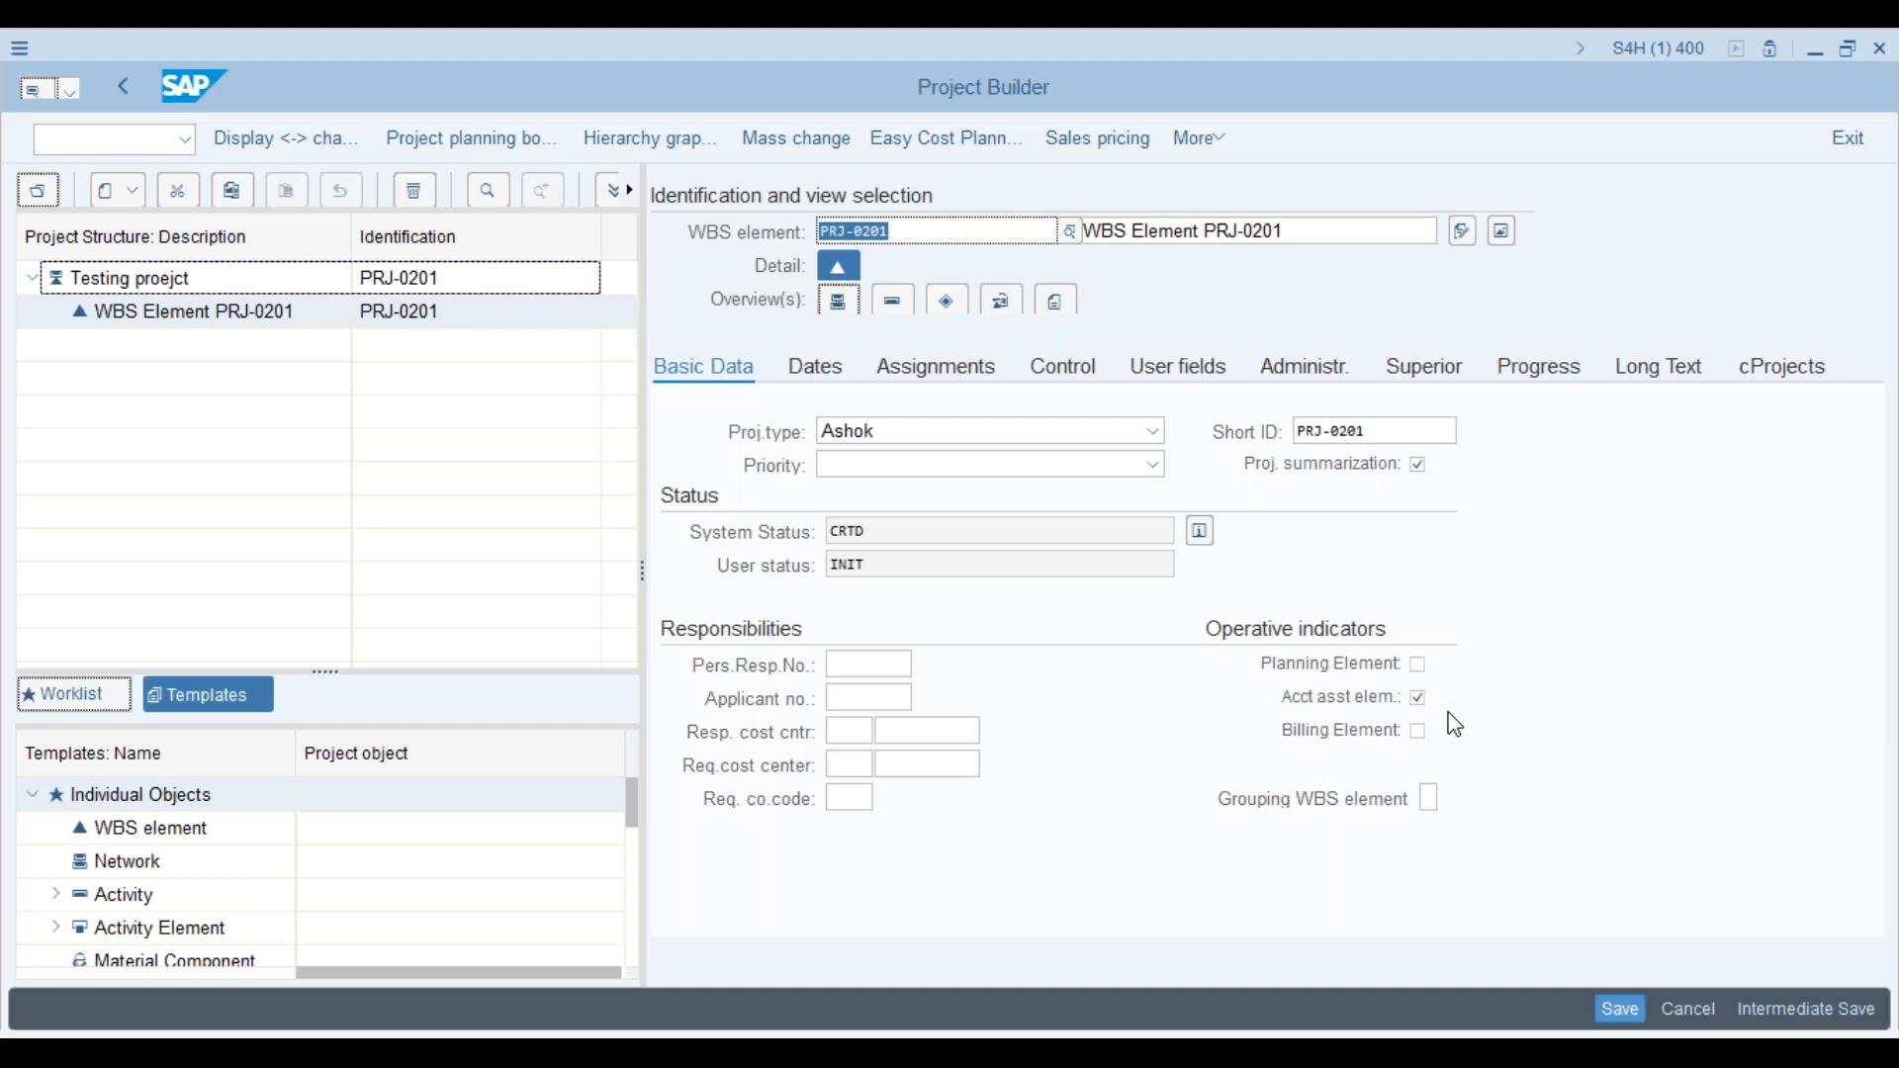
# Step: Untick Acct asst elem and tick Billing Element for WBS element PRJ-0201
pyautogui.click(1420, 704)
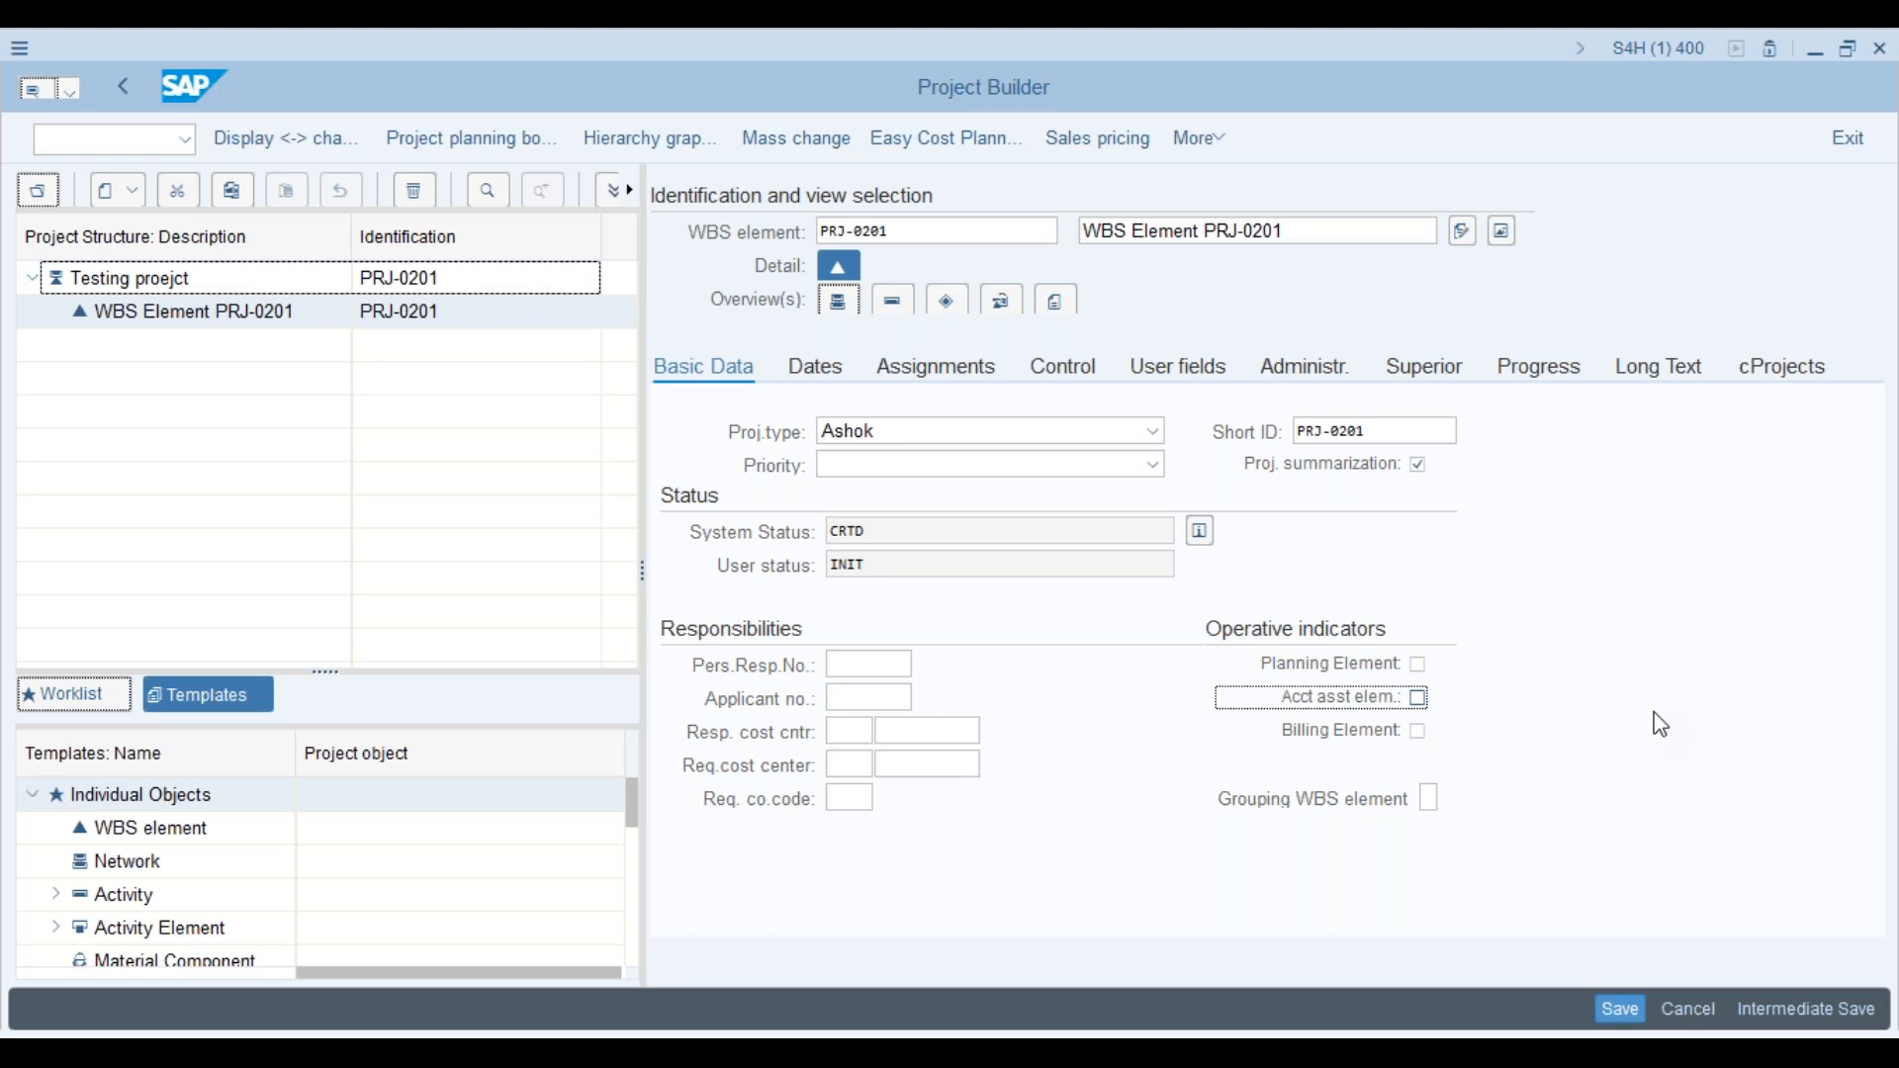
pyautogui.click(1039, 231)
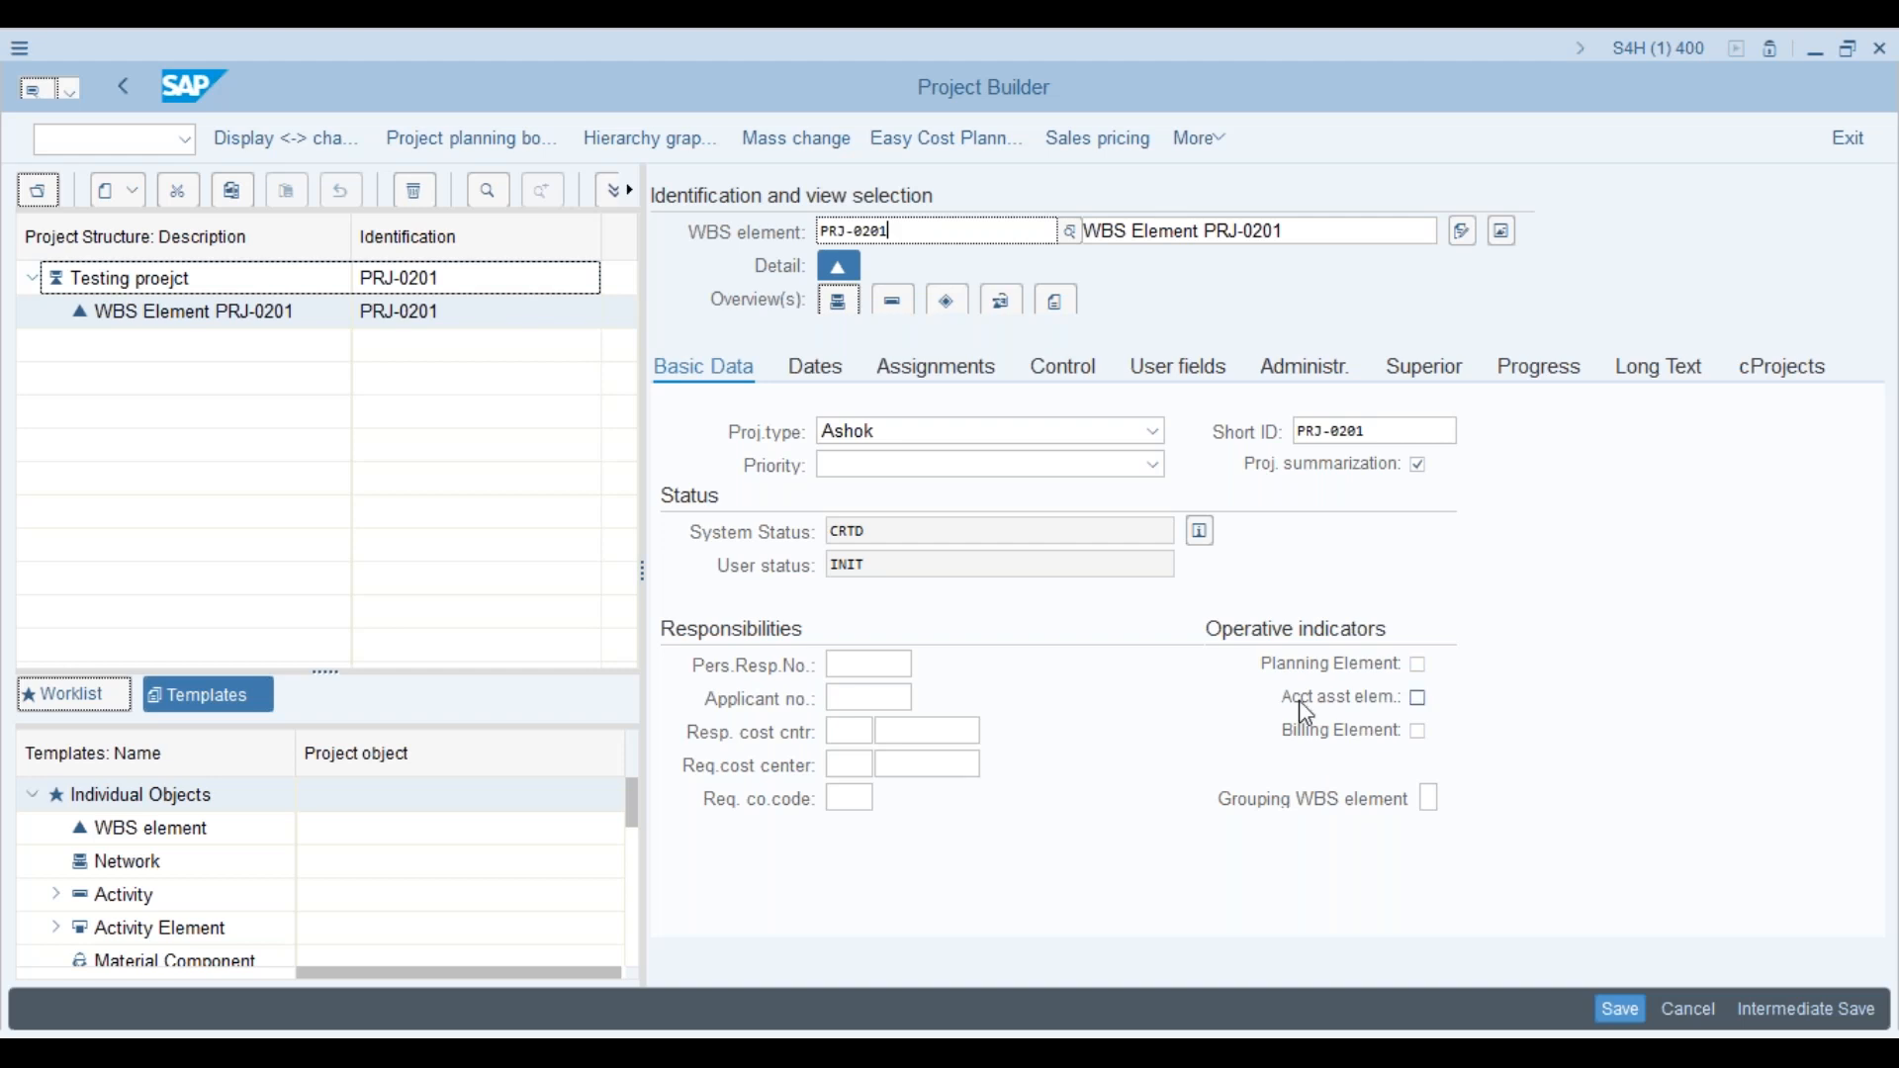
pyautogui.click(1420, 737)
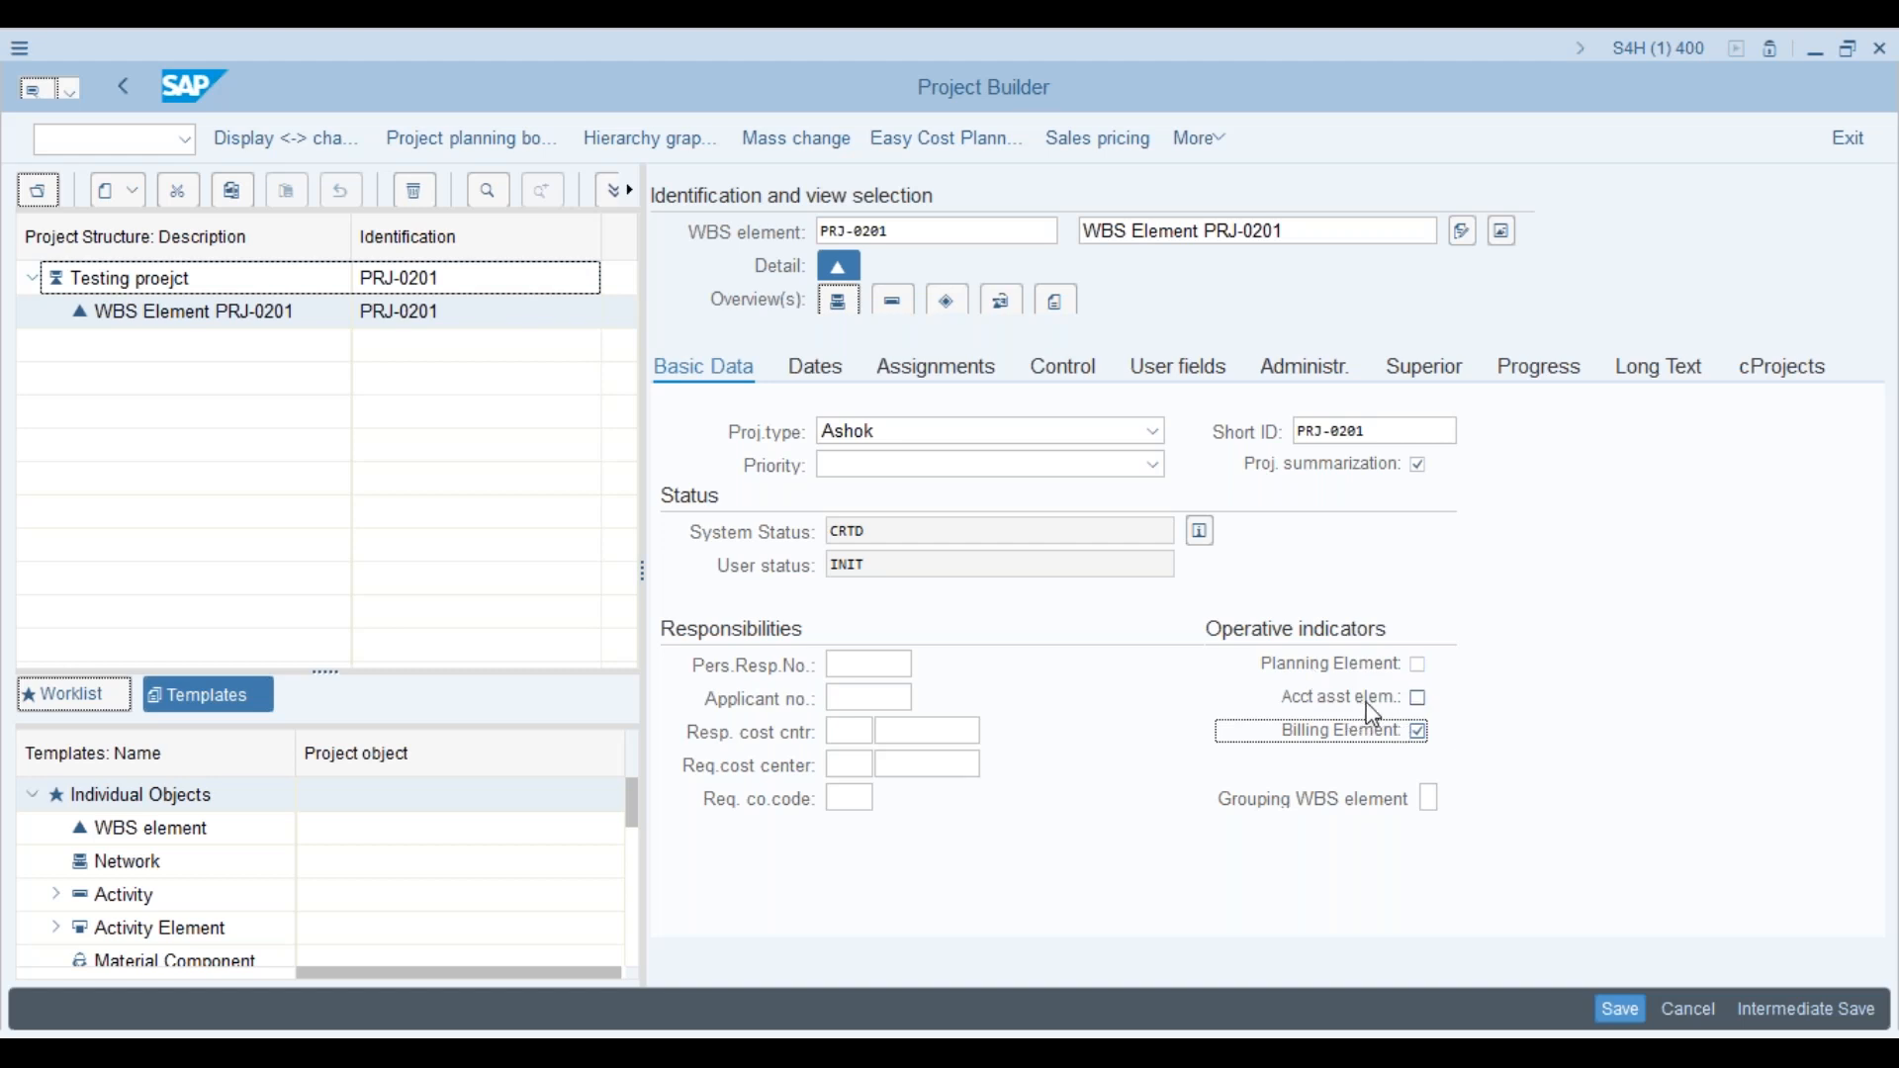
# Step: Untick All acct asst elem in the APS1 project profile, then return to Project Builder
pyautogui.hotkey('alt', 'Tab')
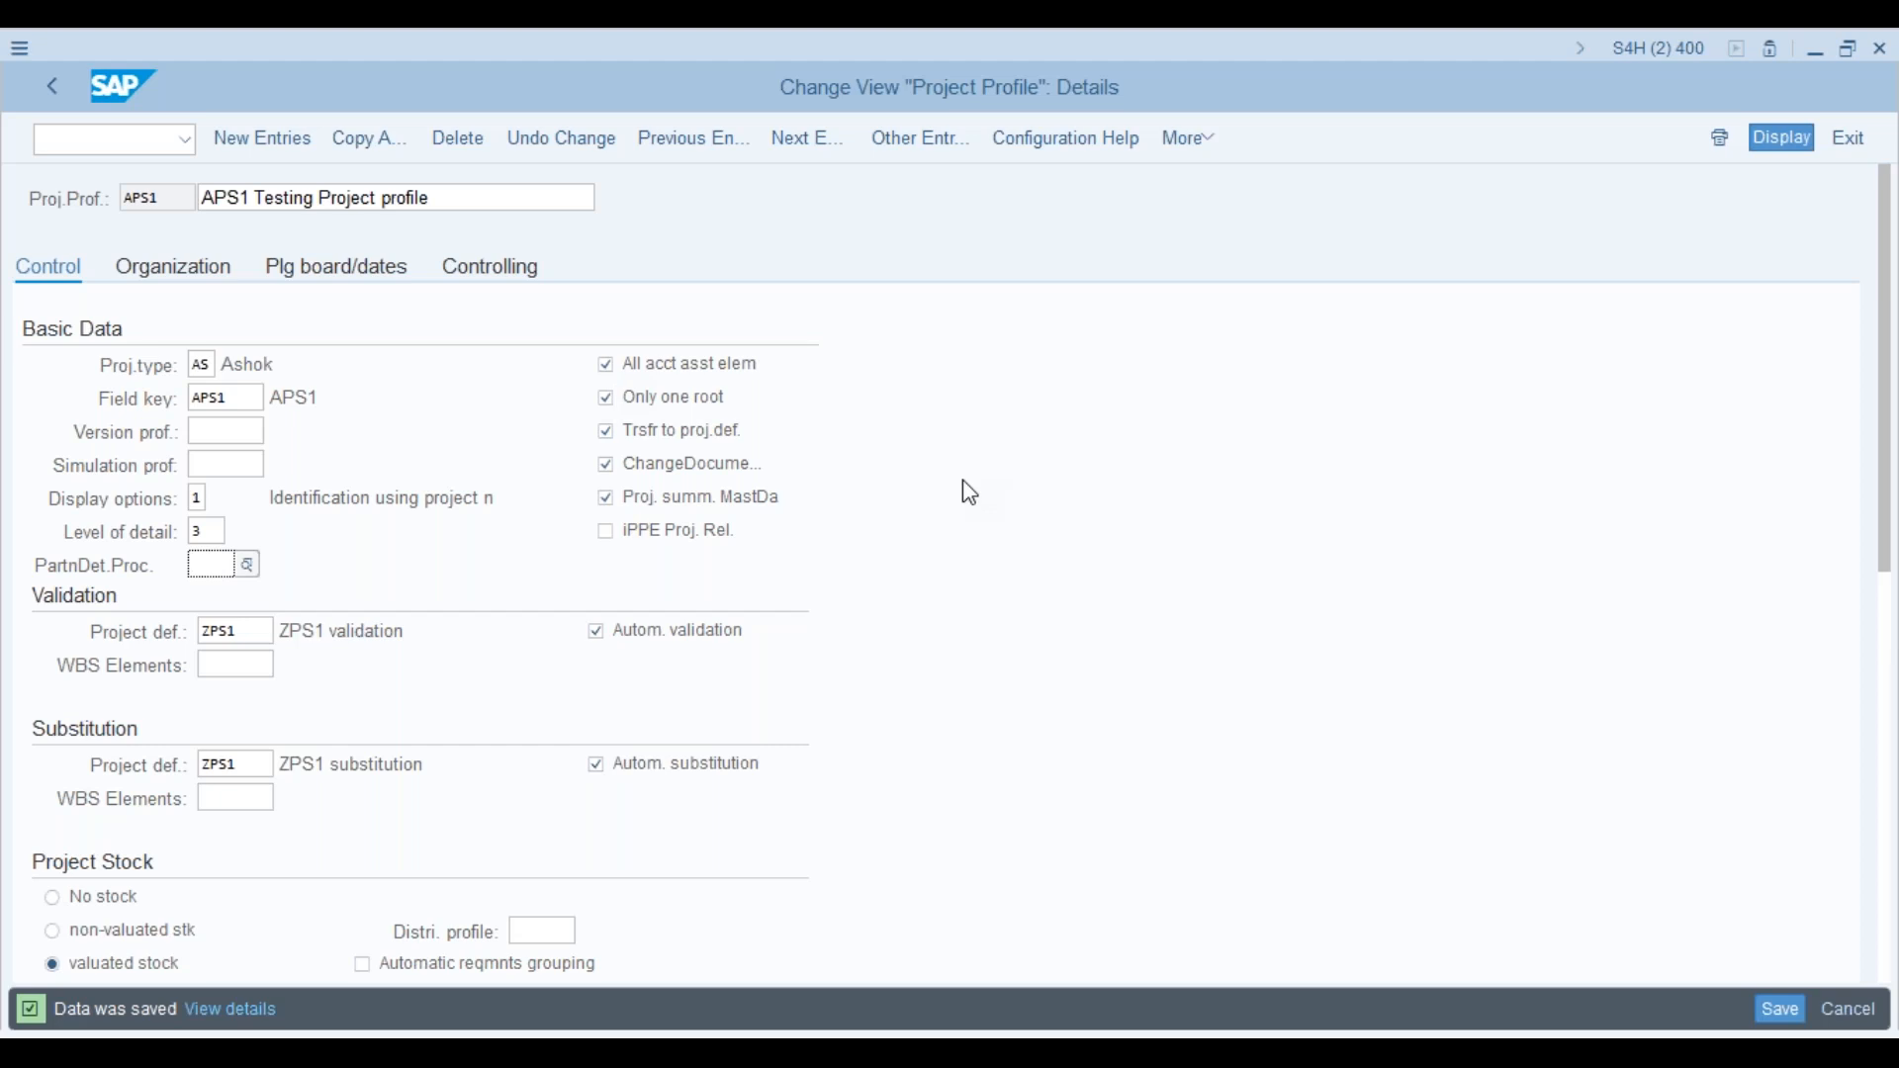
pyautogui.click(606, 369)
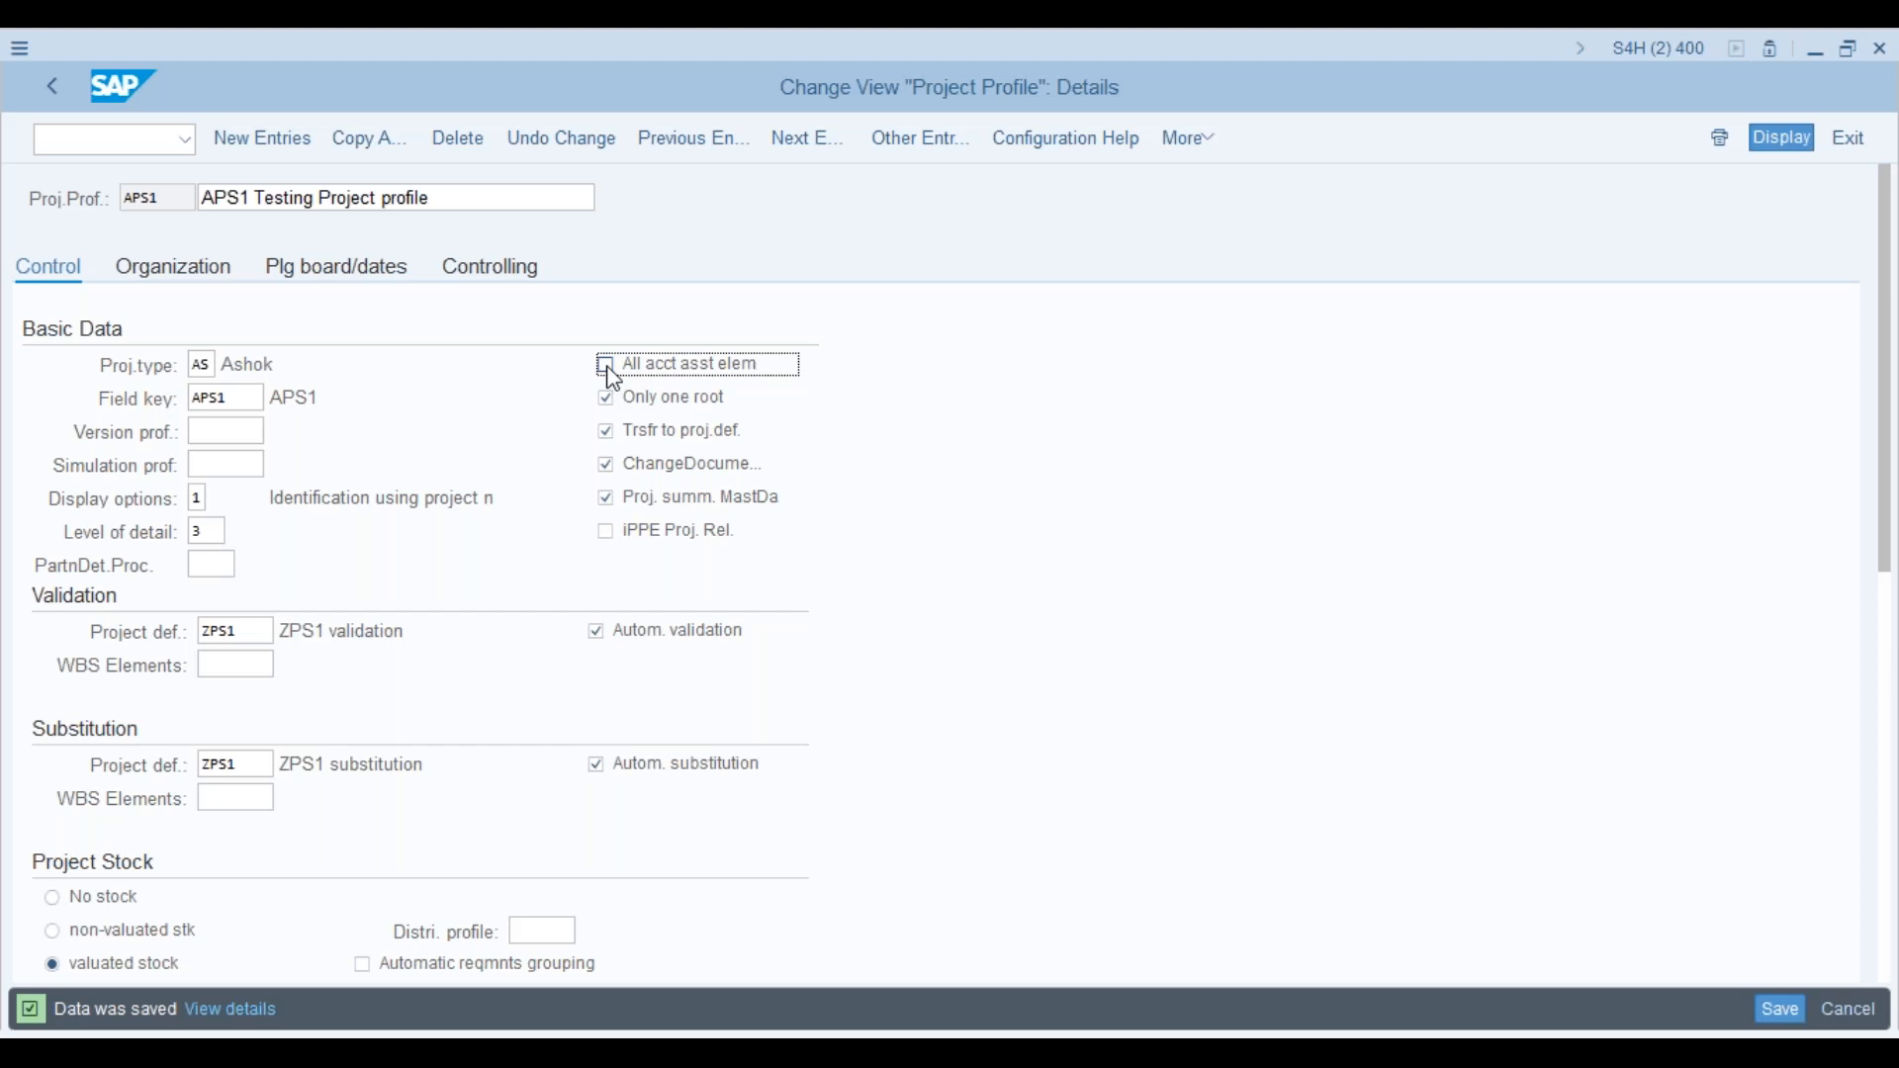
pyautogui.hotkey('alt', 'Tab')
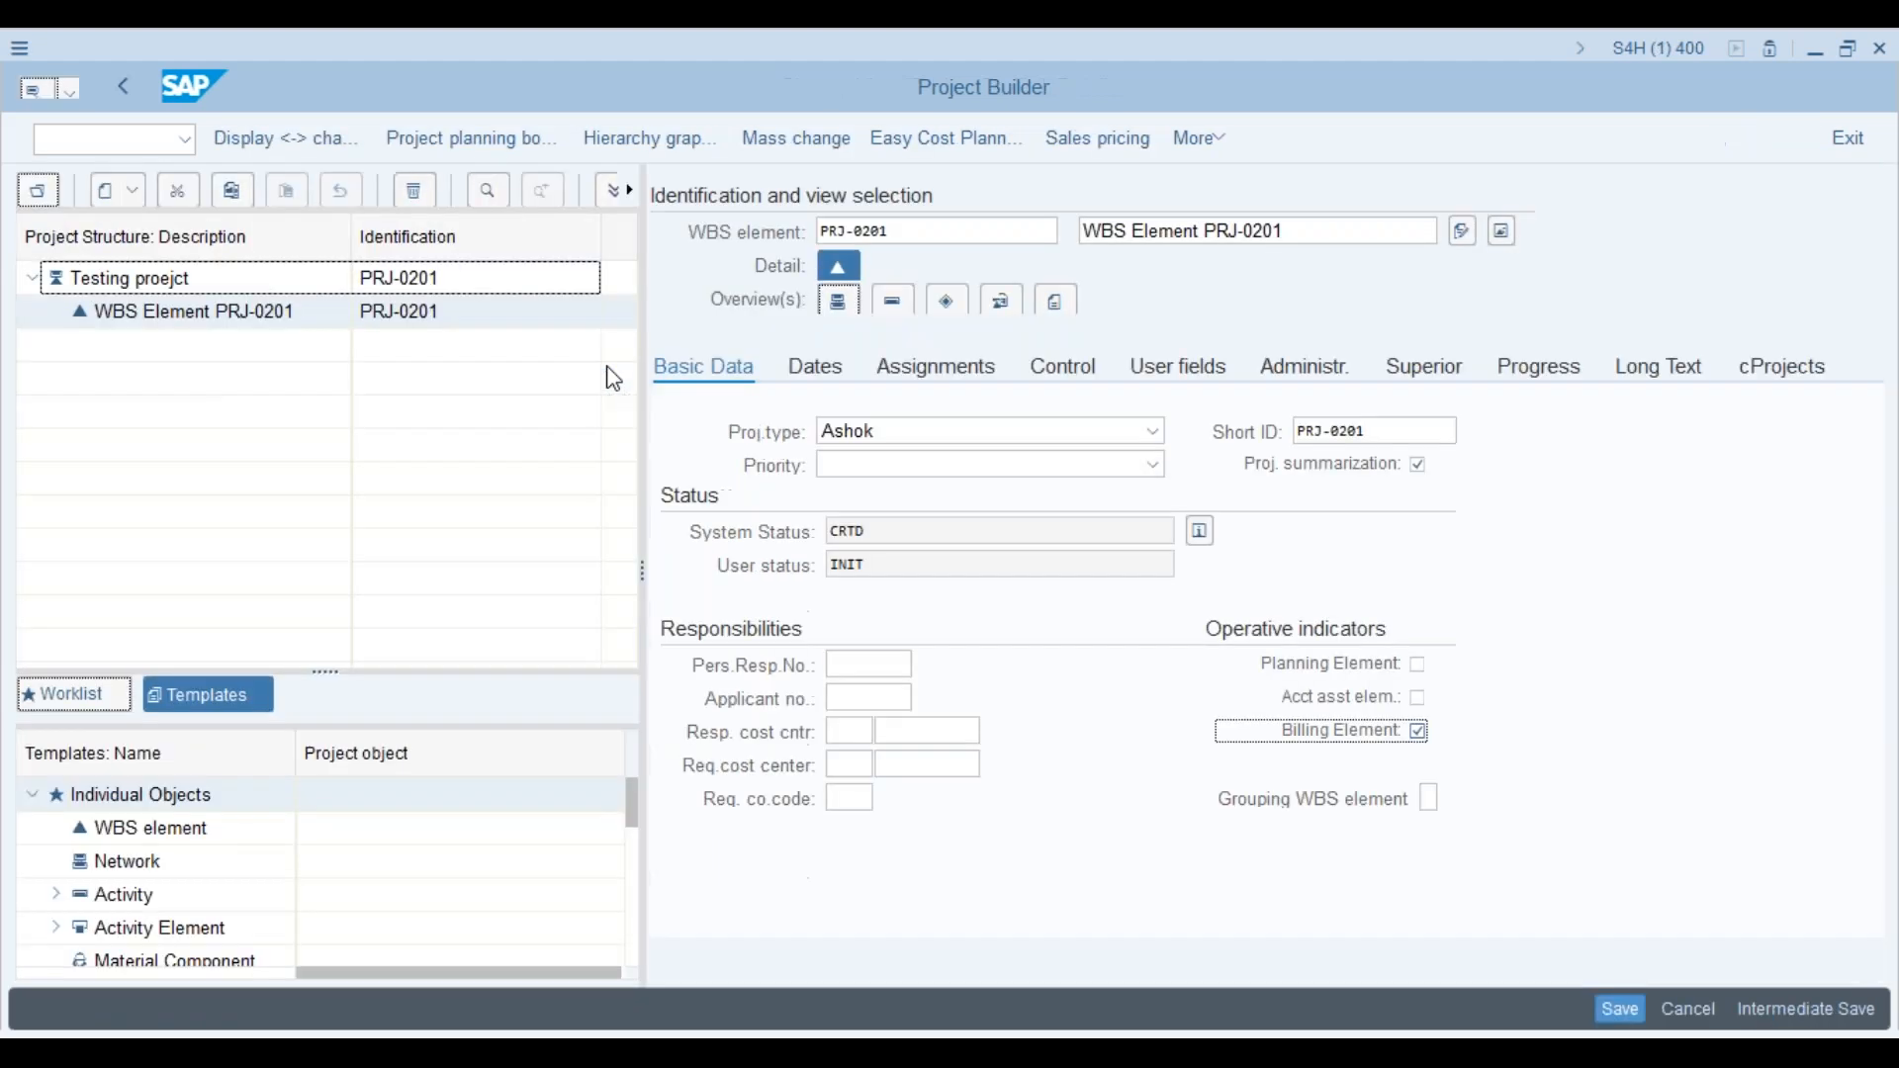
pyautogui.click(1420, 699)
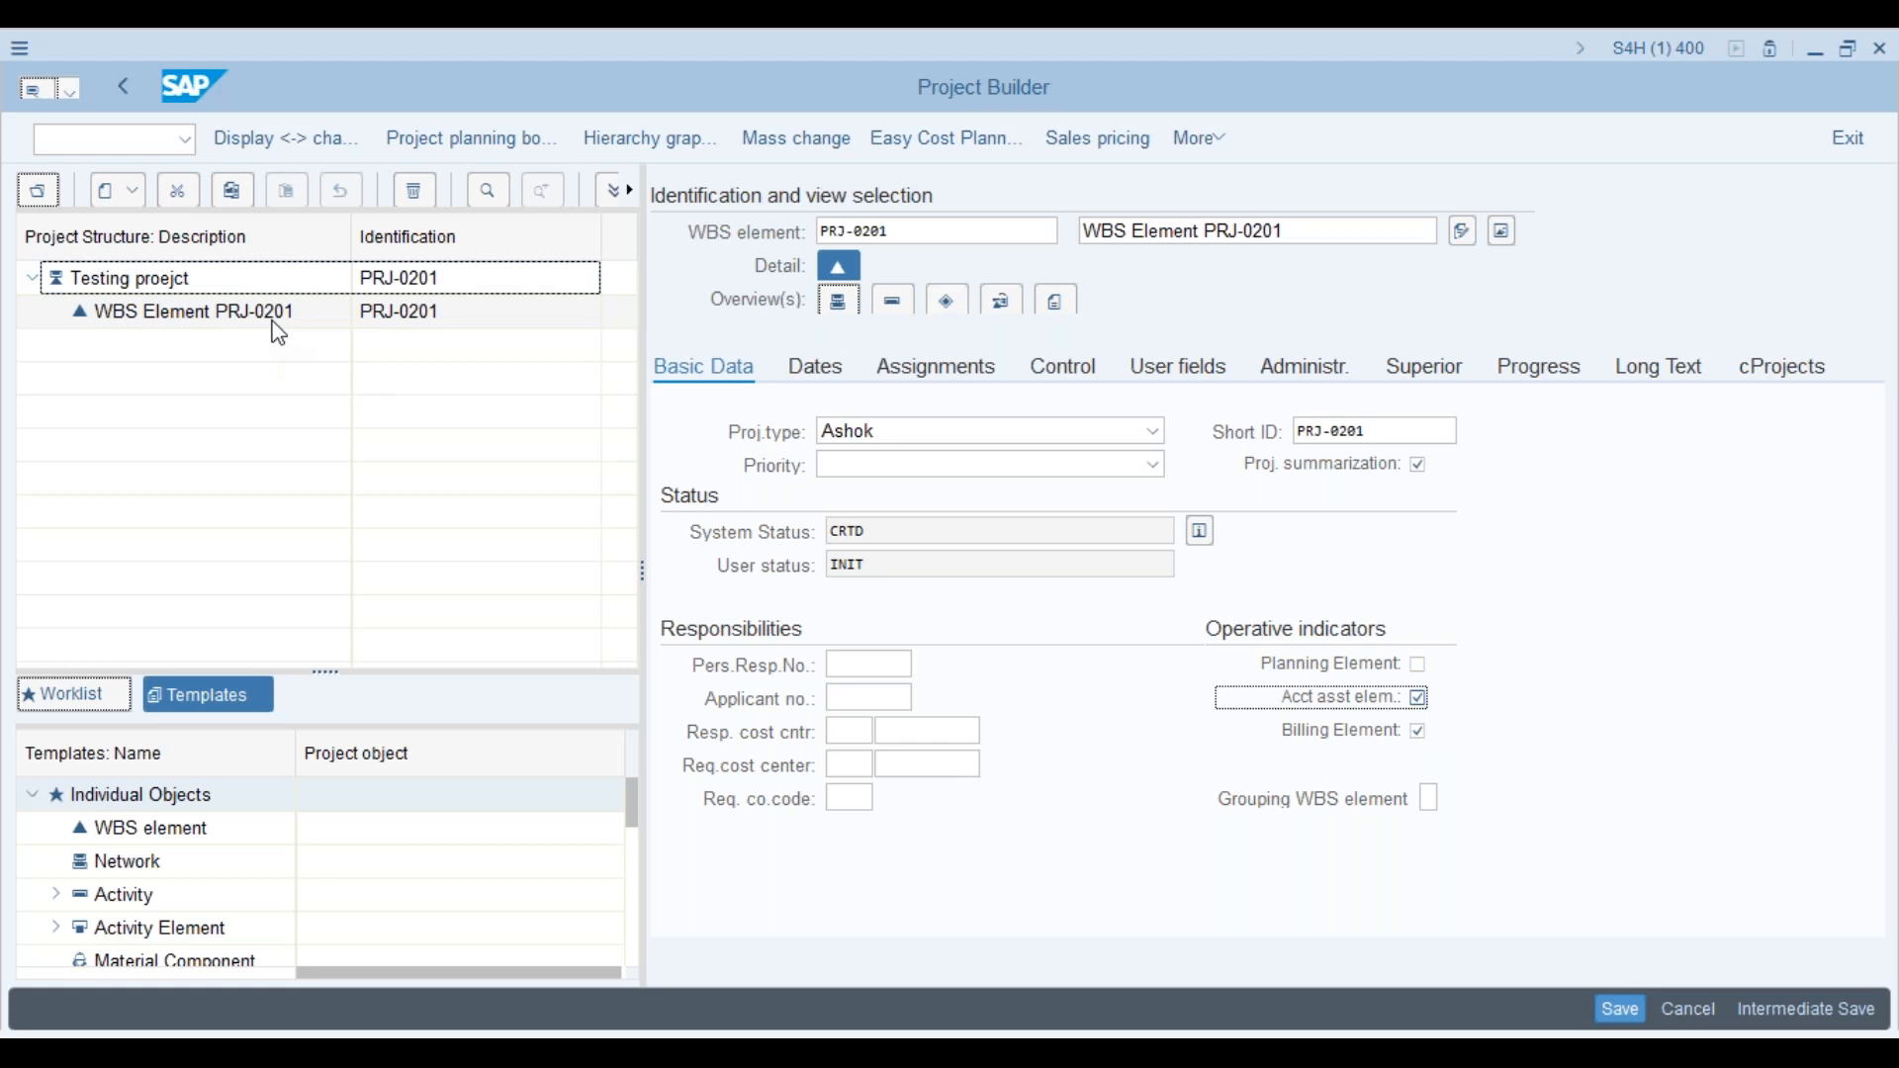
pyautogui.click(1419, 698)
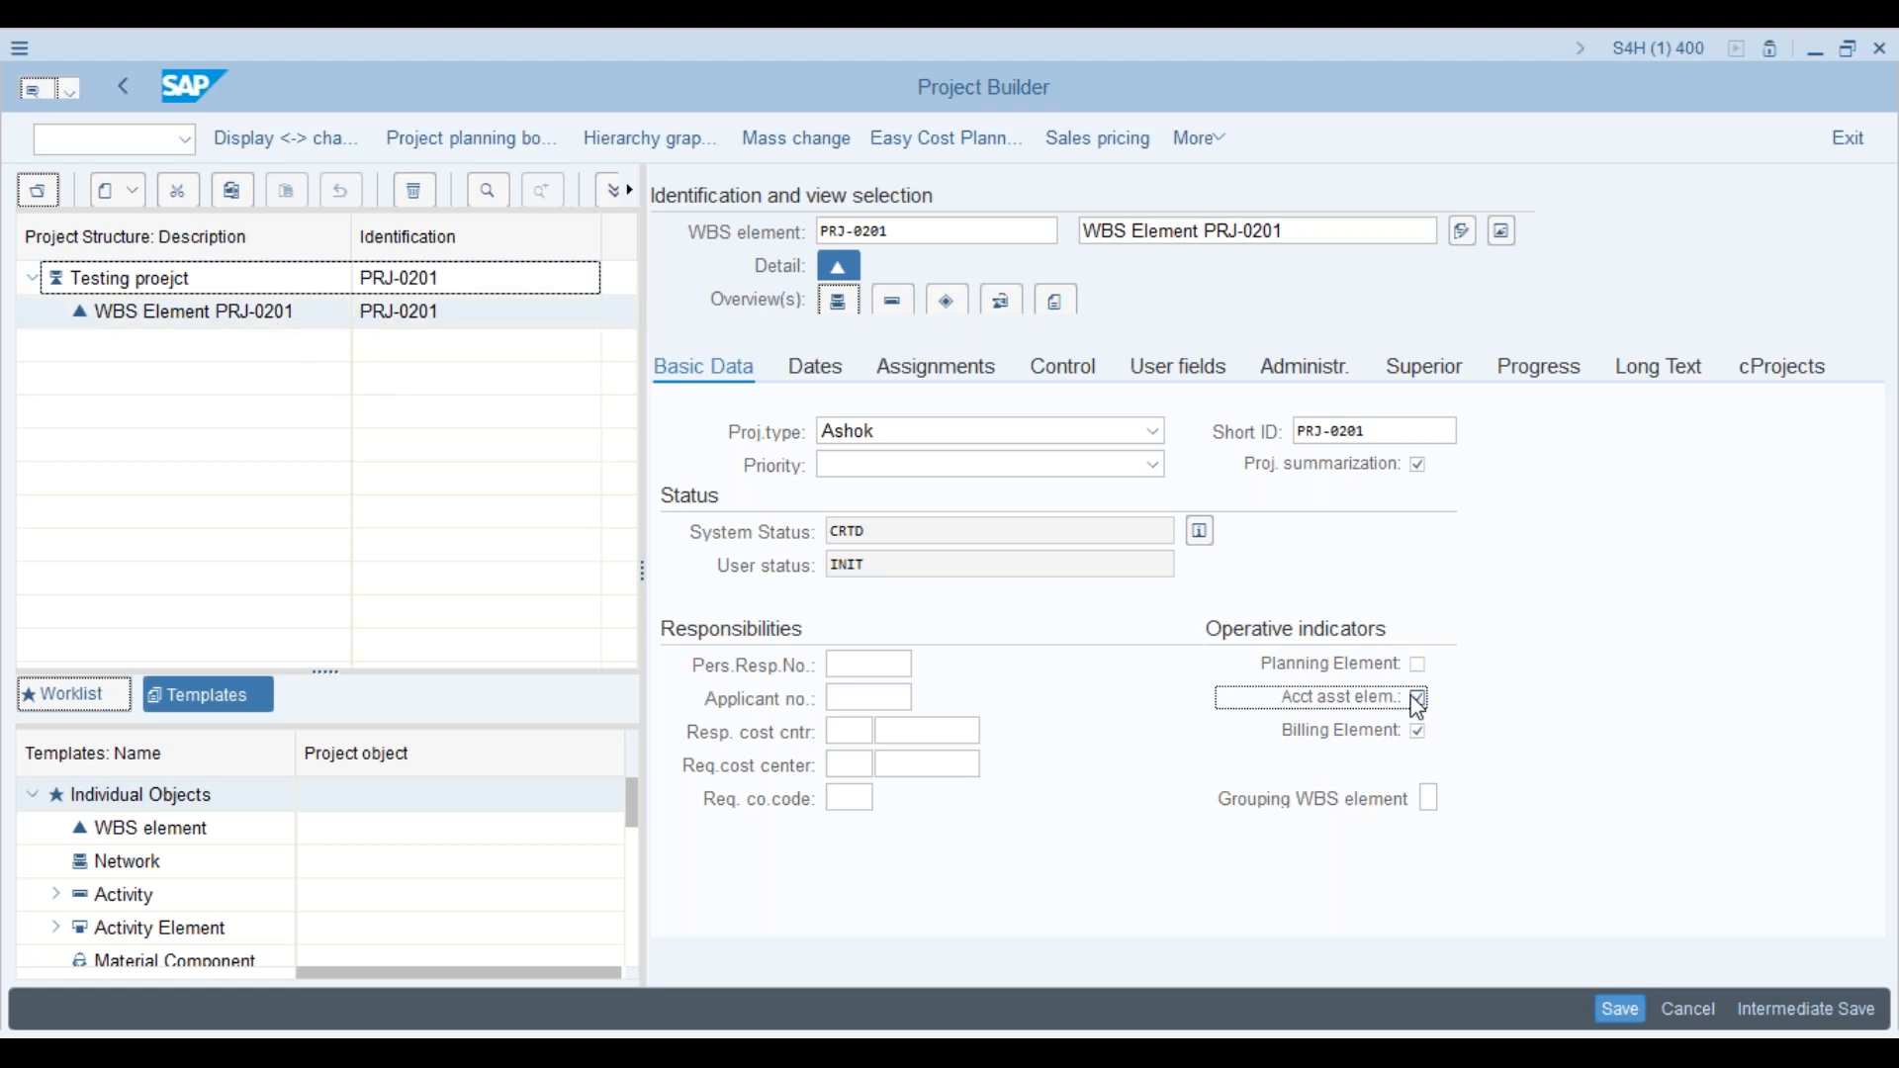
pyautogui.press('Return')
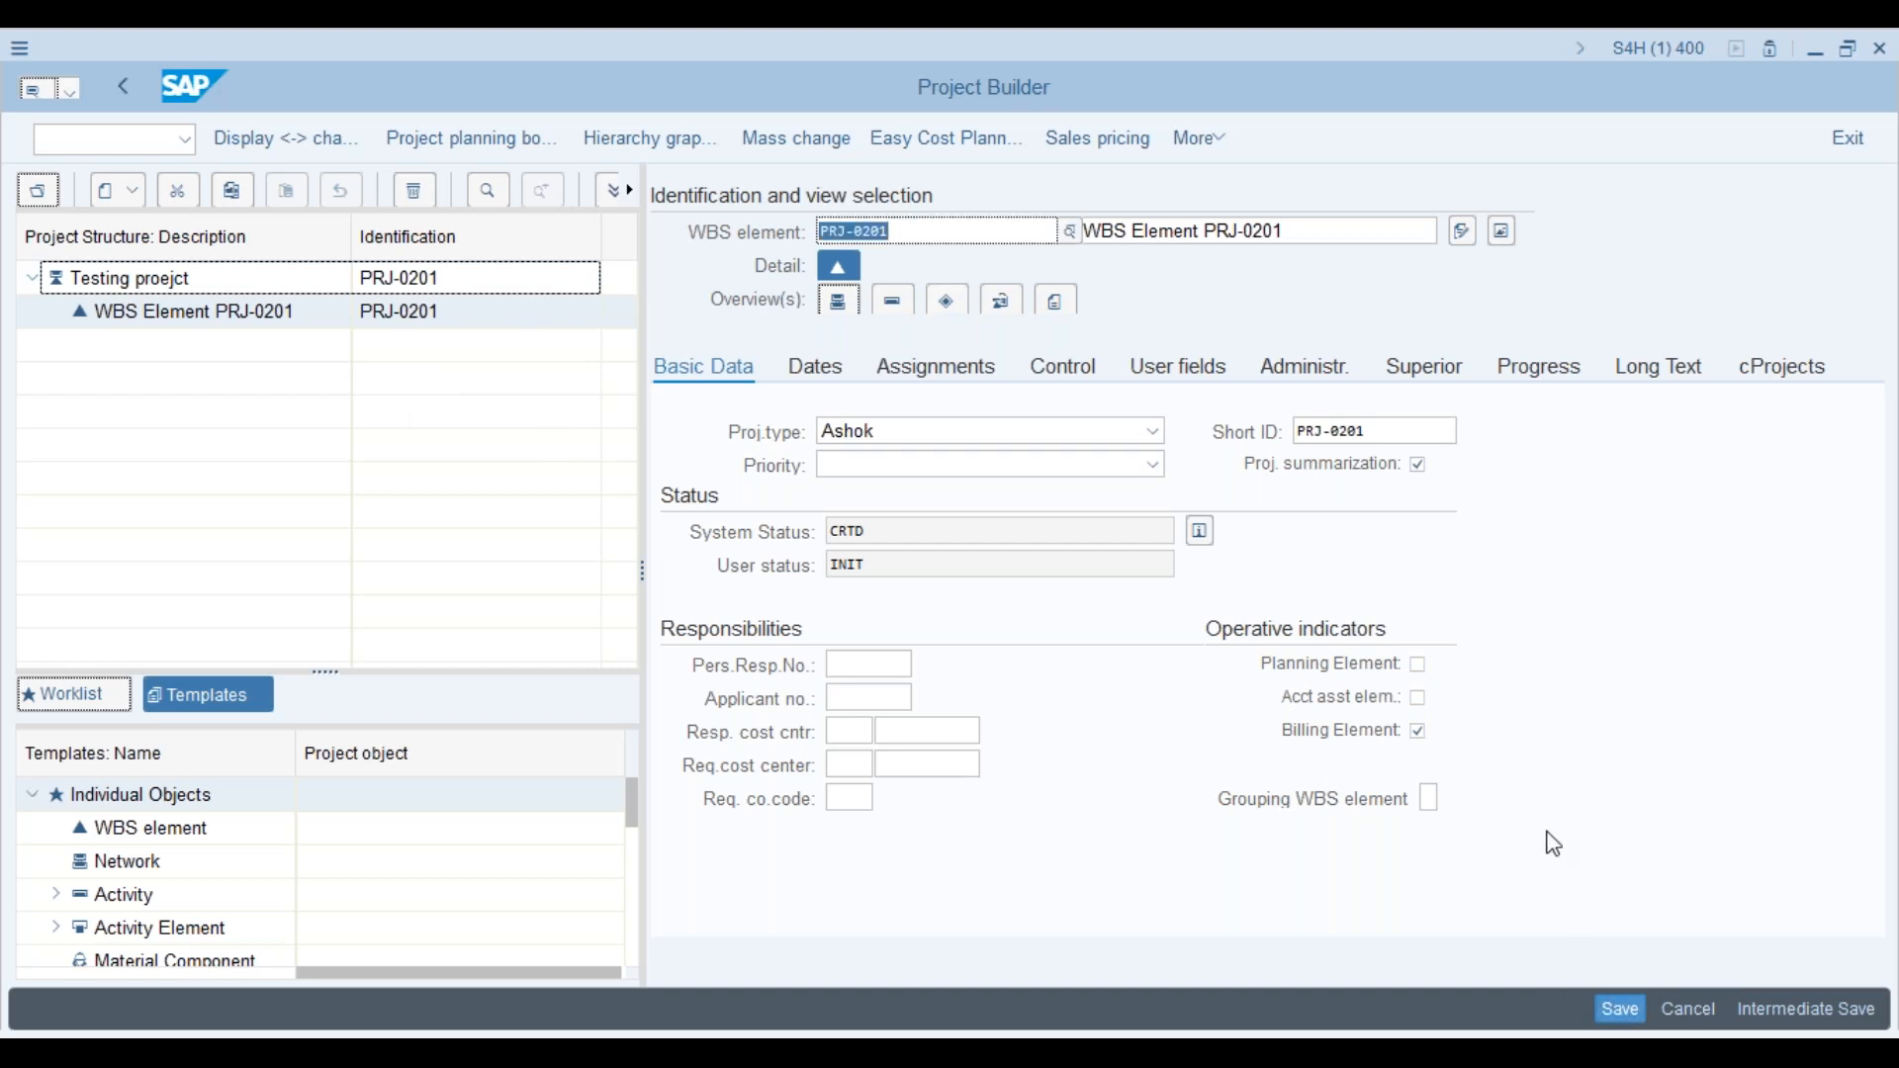
pyautogui.click(308, 325)
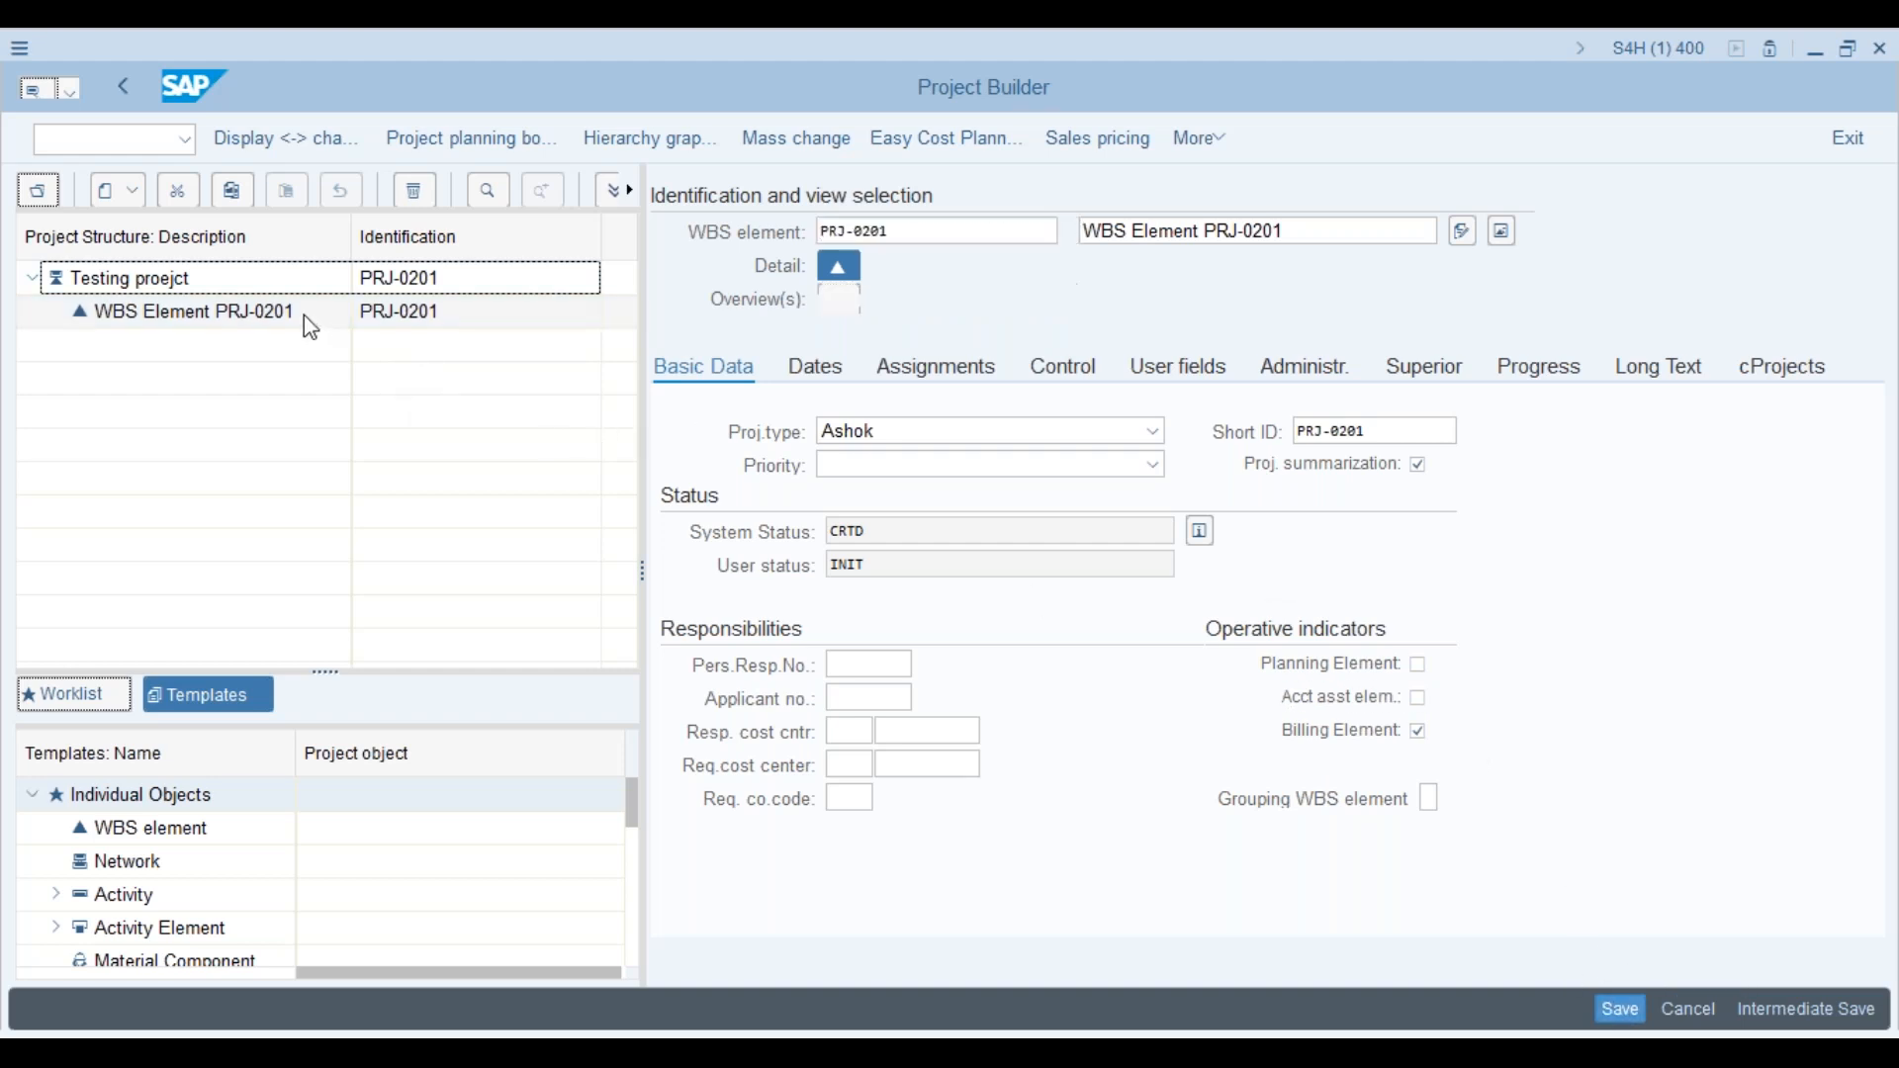
pyautogui.rightClick(304, 317)
pyautogui.moveTo(456, 338)
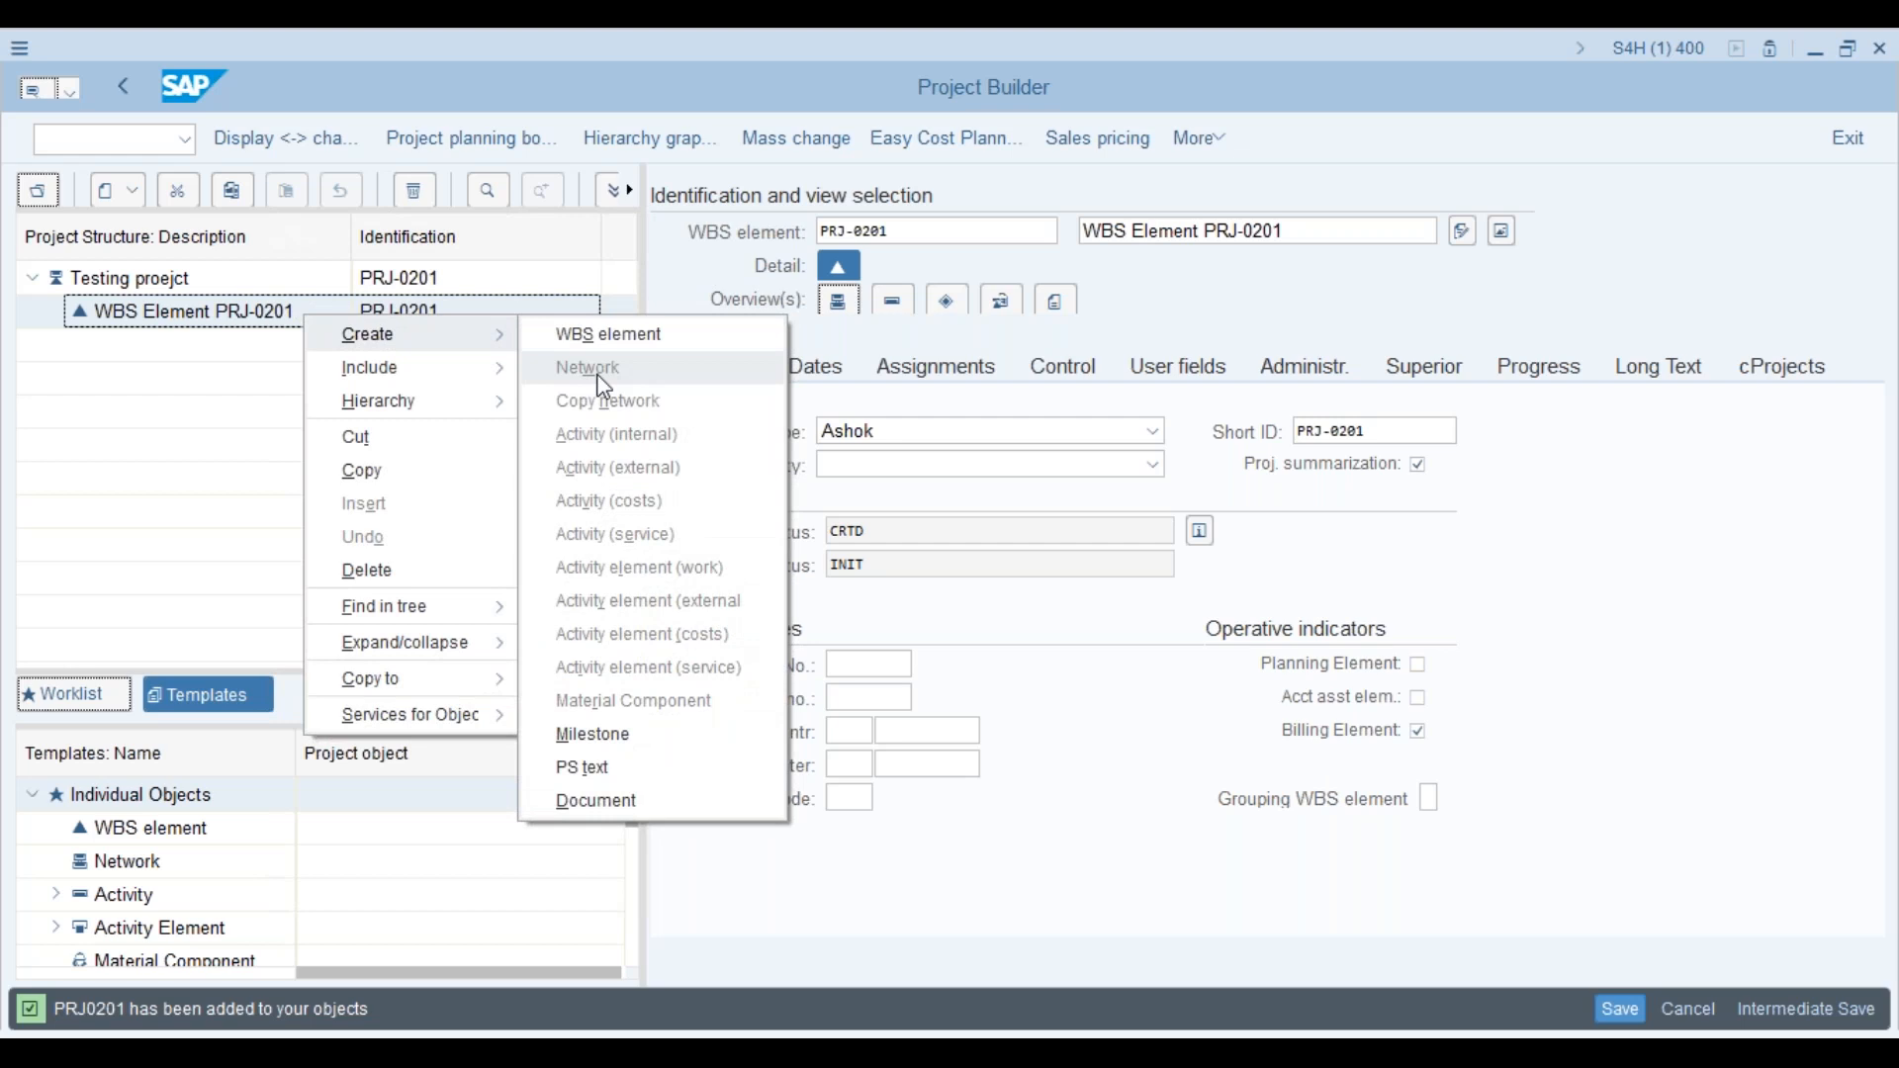
pyautogui.click(1419, 698)
pyautogui.press('Return')
pyautogui.click(212, 321)
pyautogui.rightClick(211, 321)
pyautogui.moveTo(262, 329)
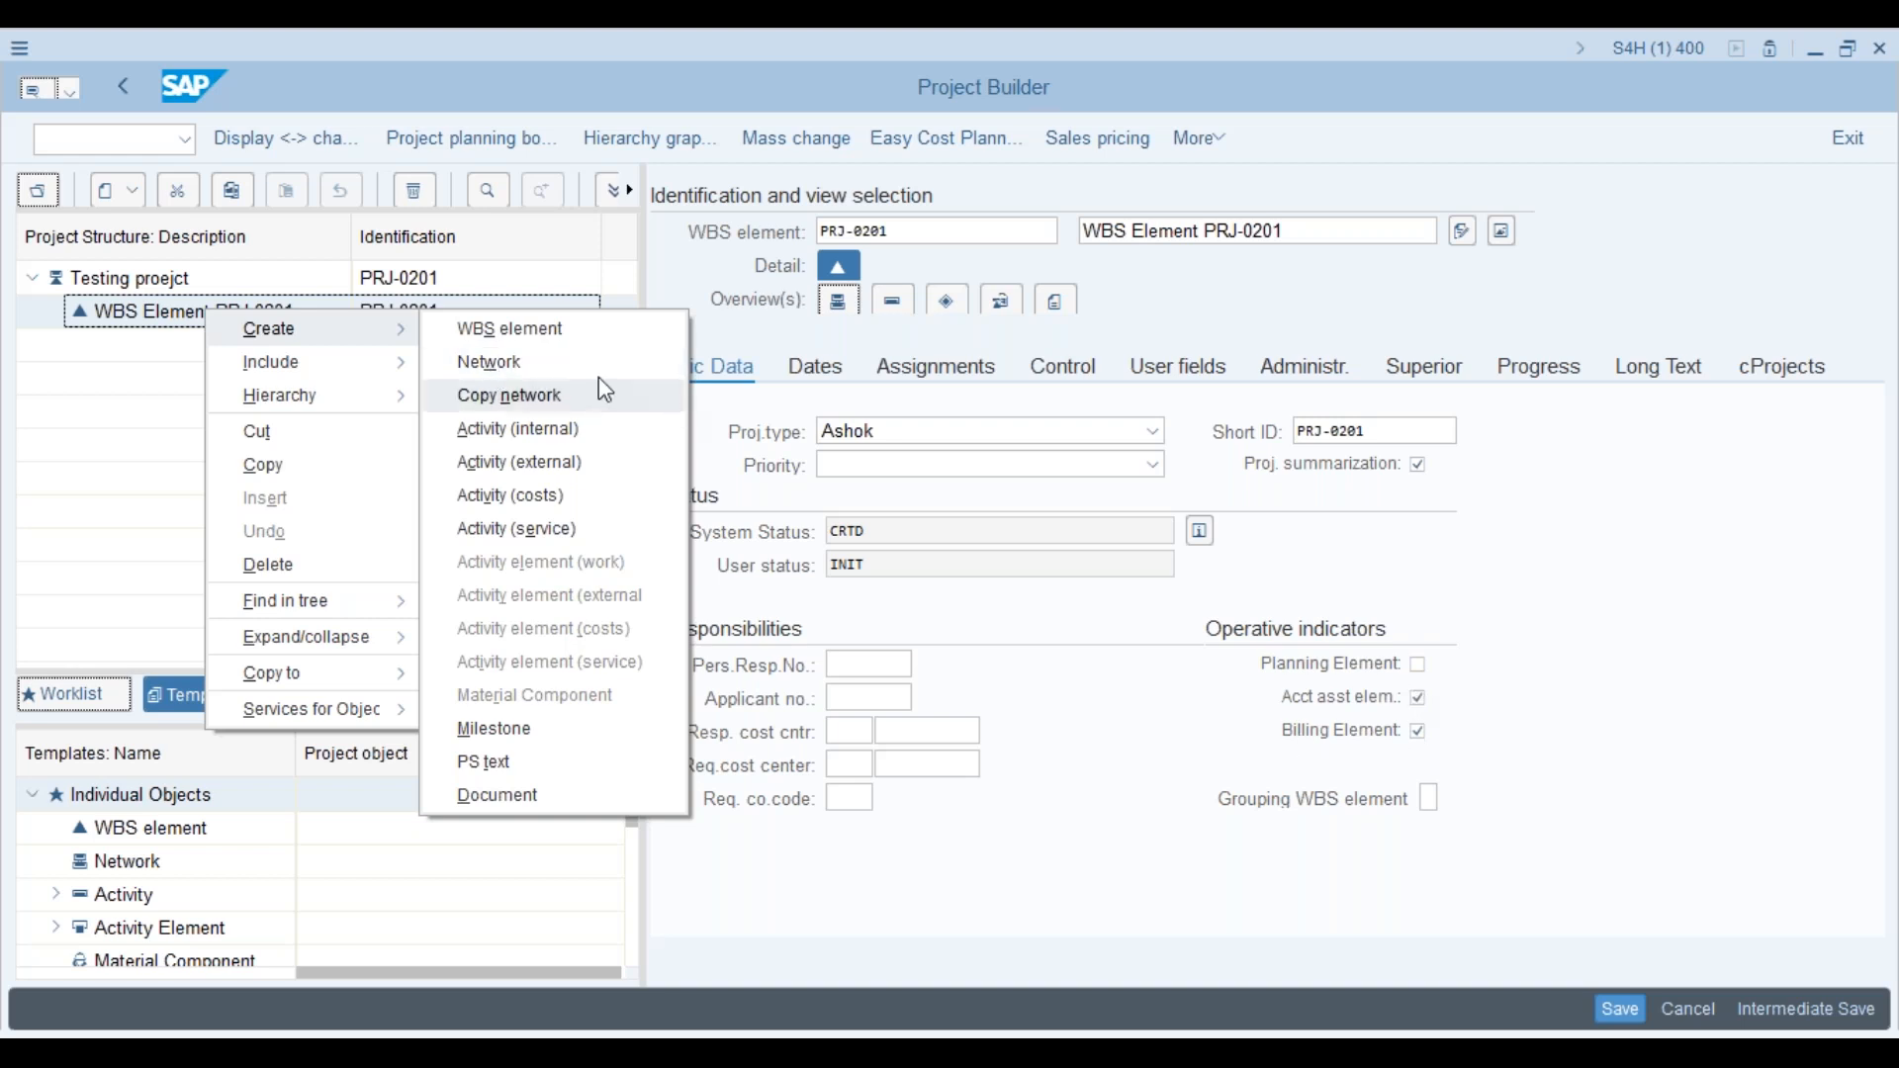
pyautogui.click(1756, 667)
pyautogui.click(1420, 699)
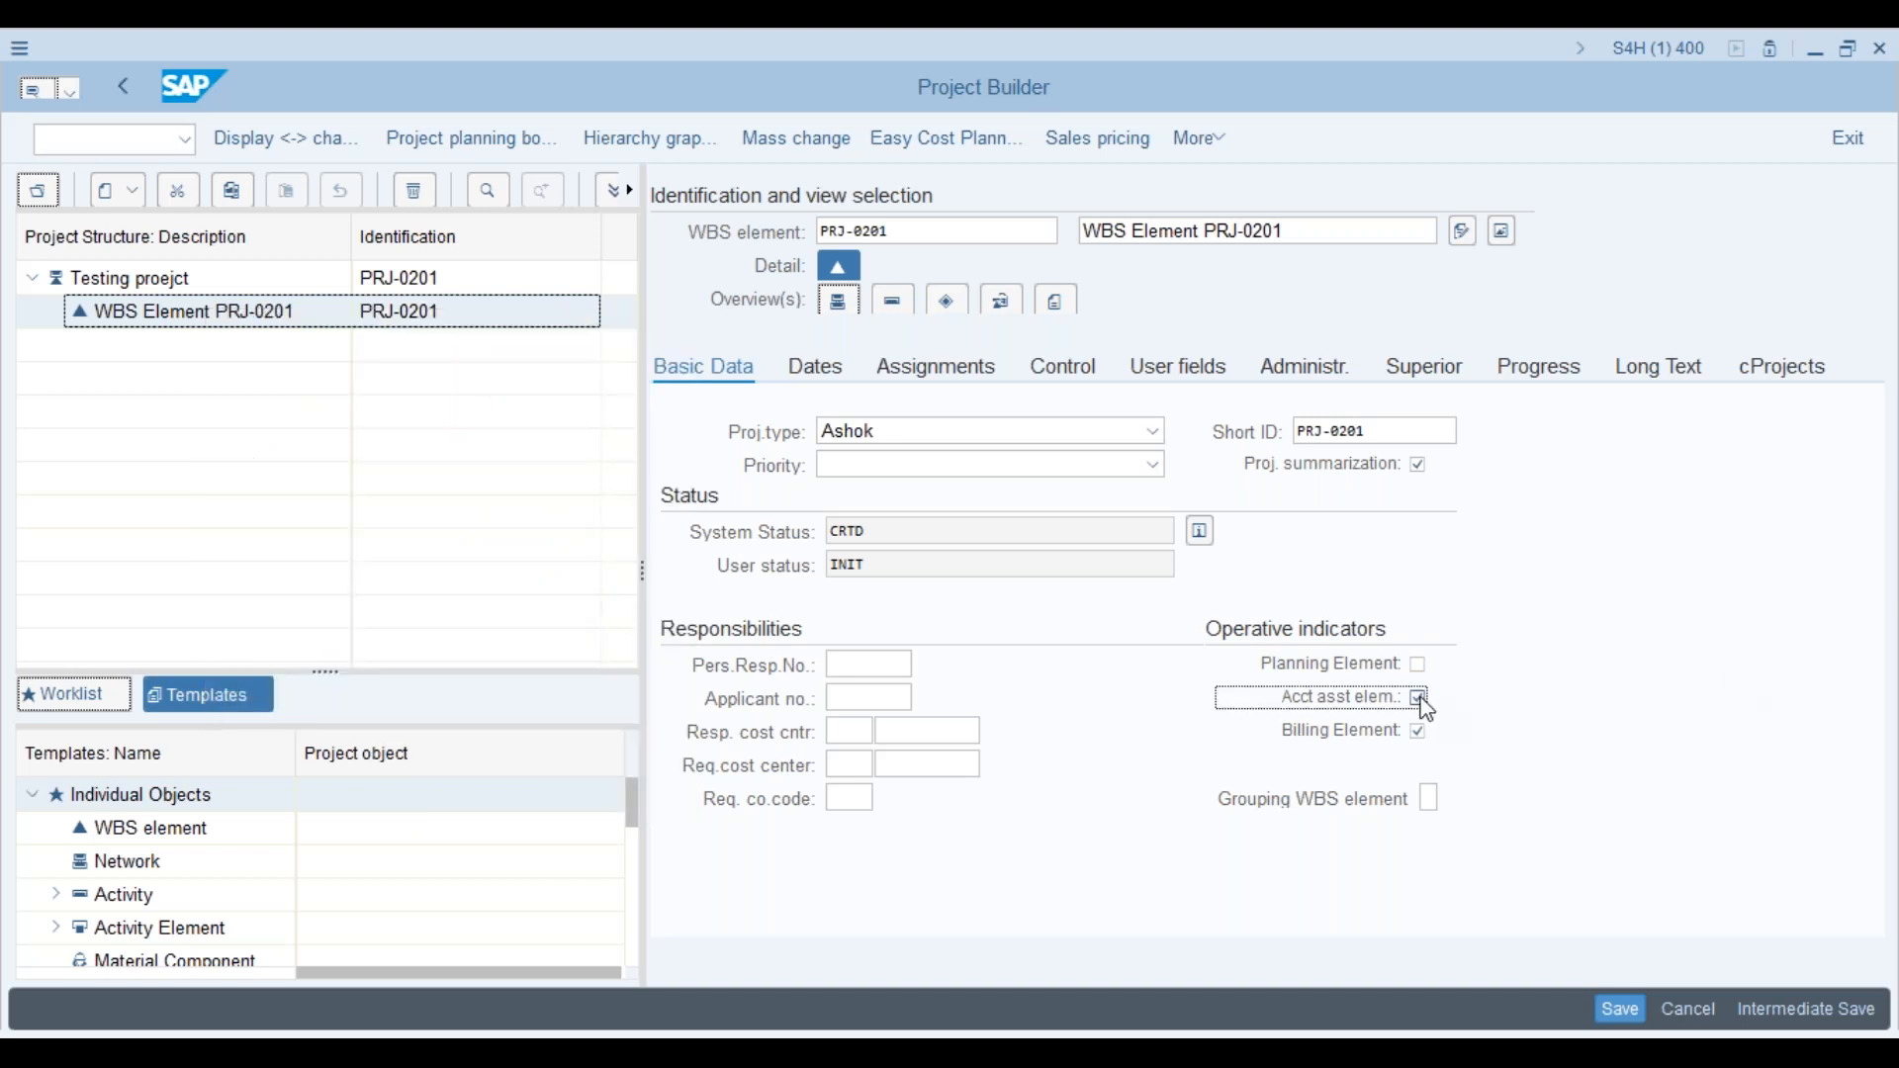
pyautogui.rightClick(349, 323)
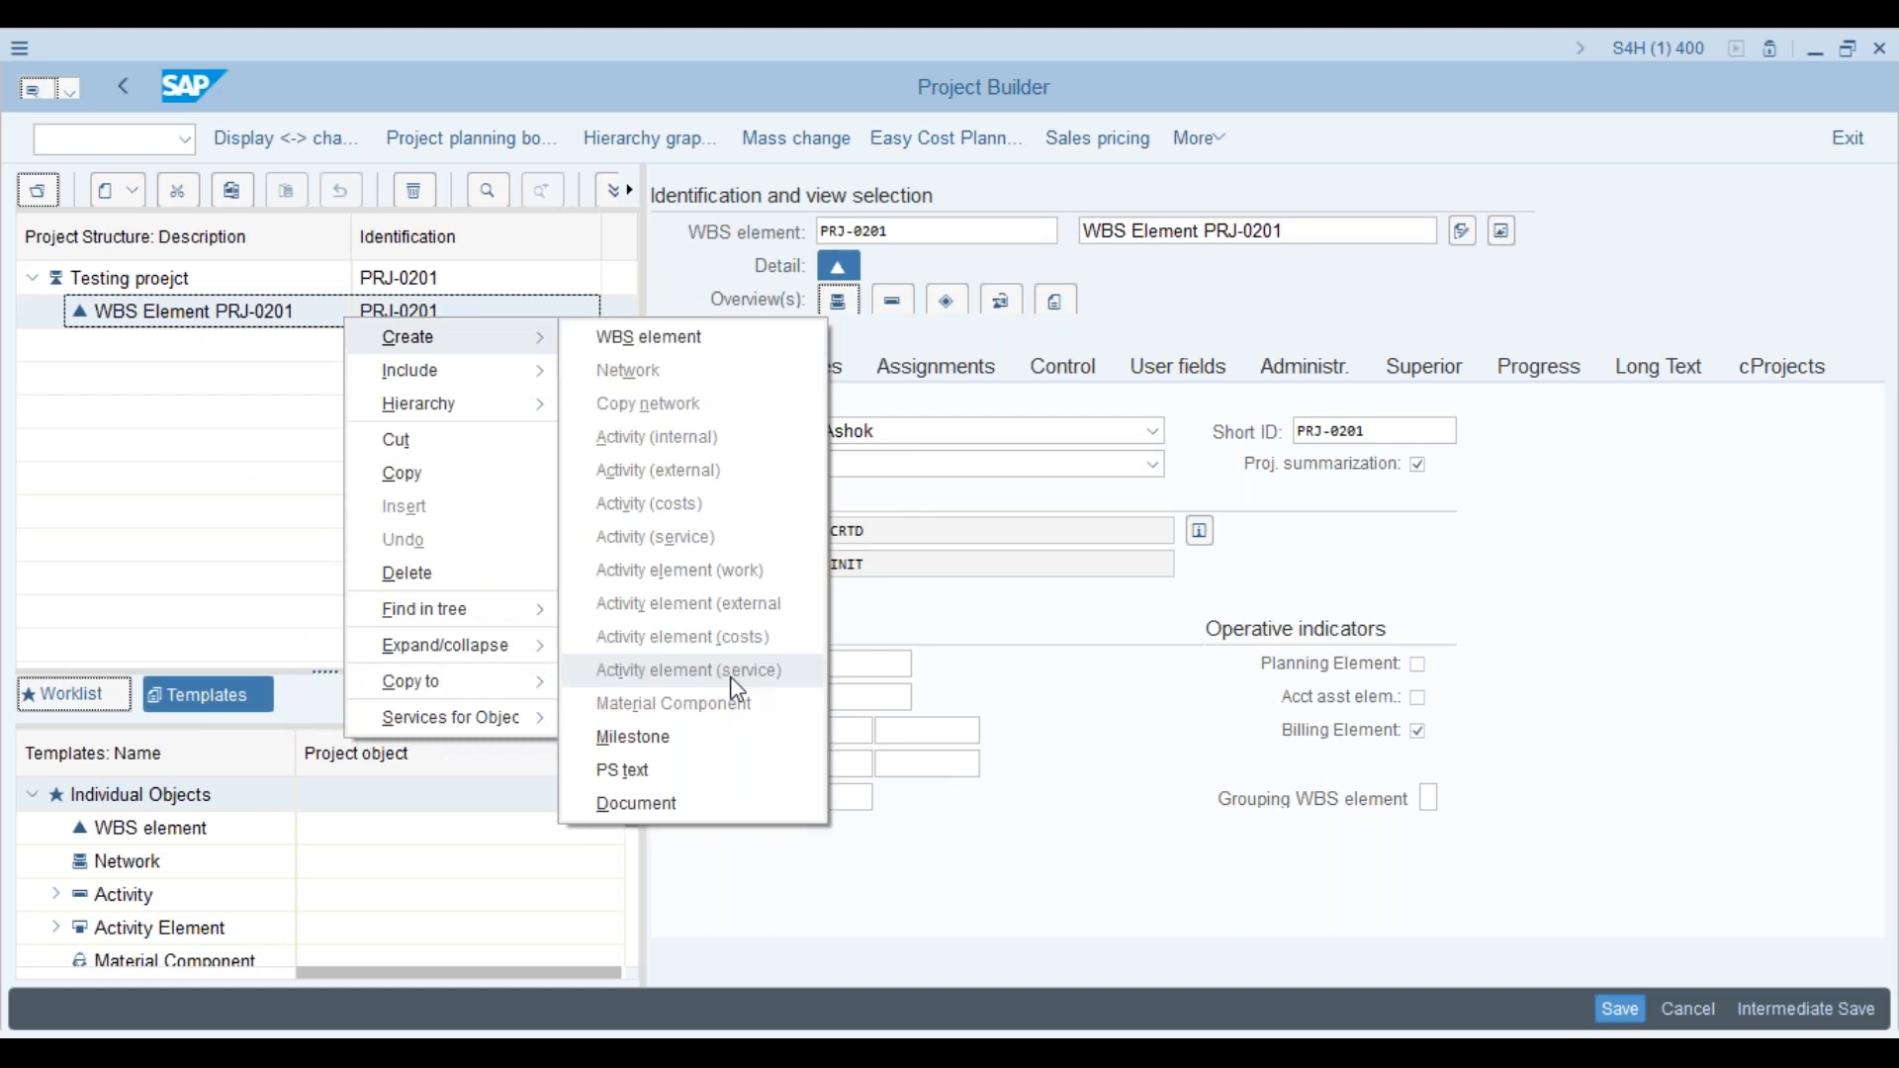
pyautogui.click(1573, 635)
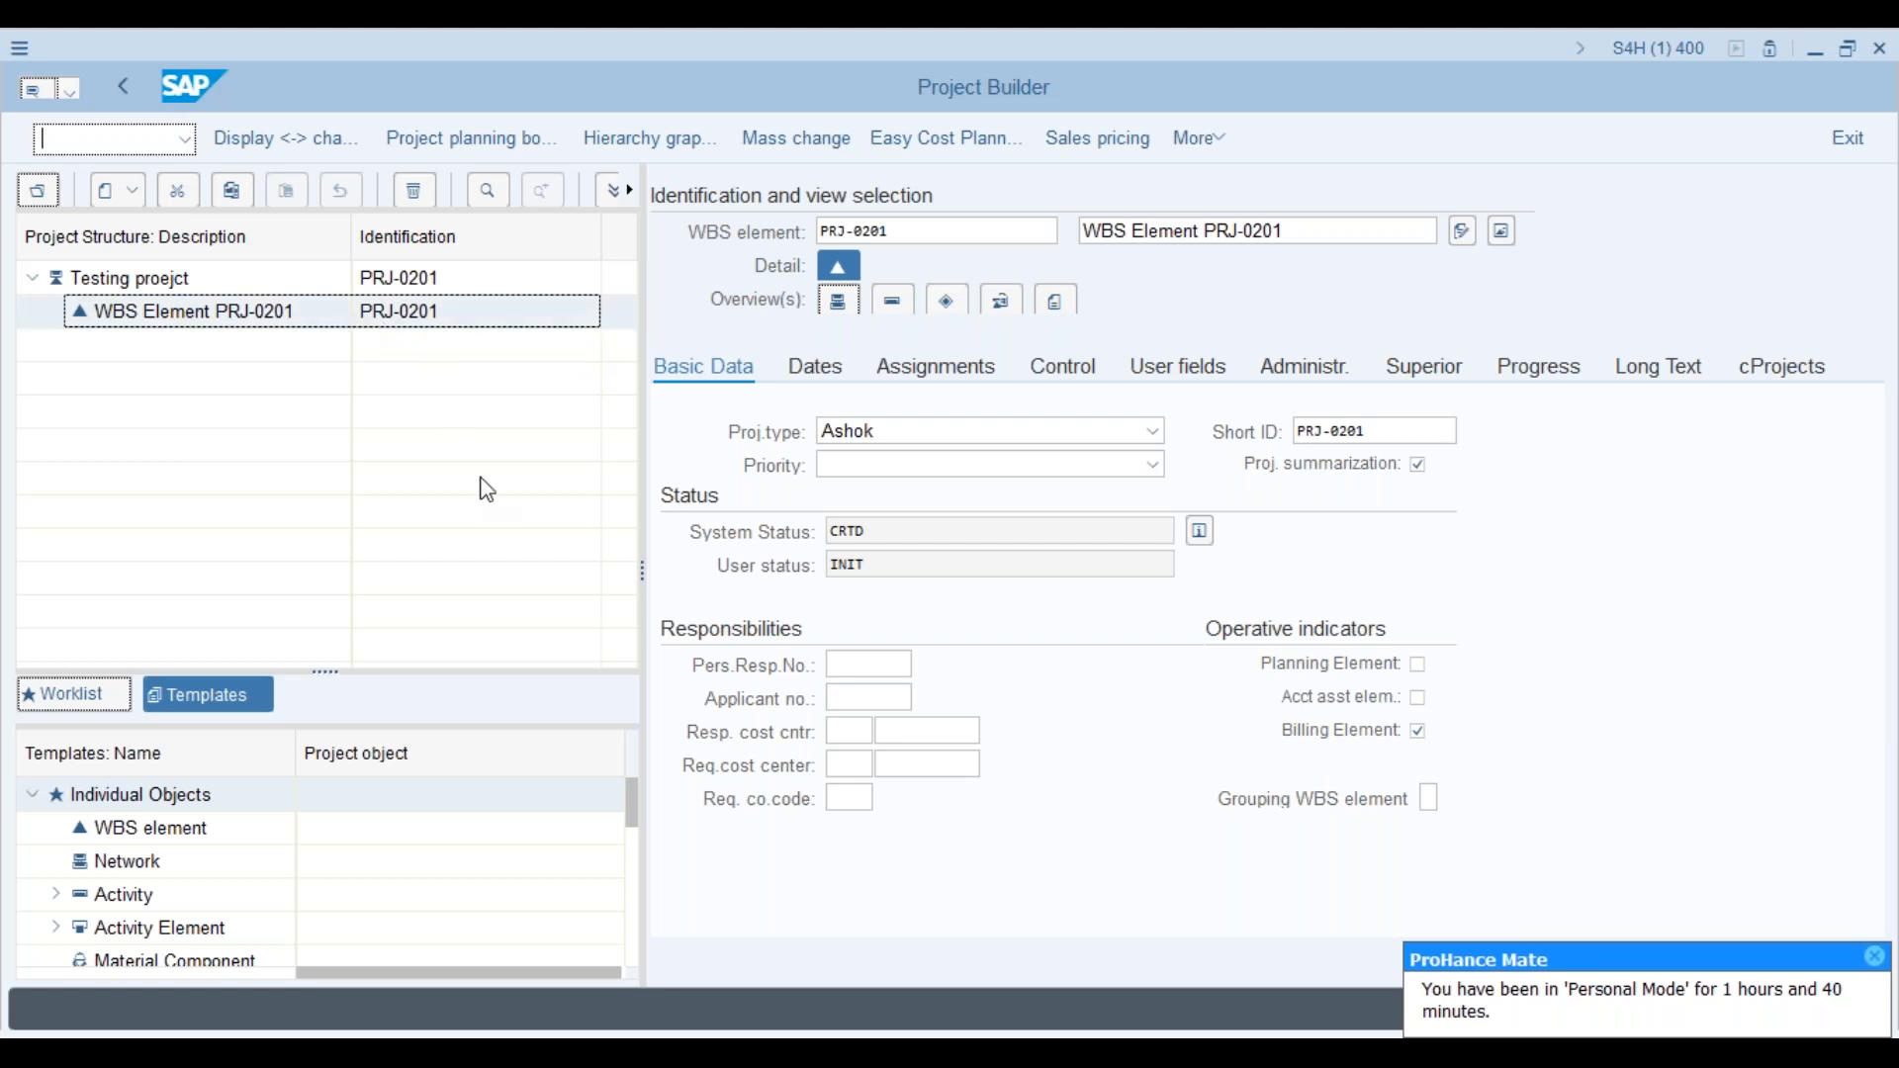
# Step: Tick All acct asst elem in the APS1 project profile, then return to Project Builder
pyautogui.hotkey('alt', 'Tab')
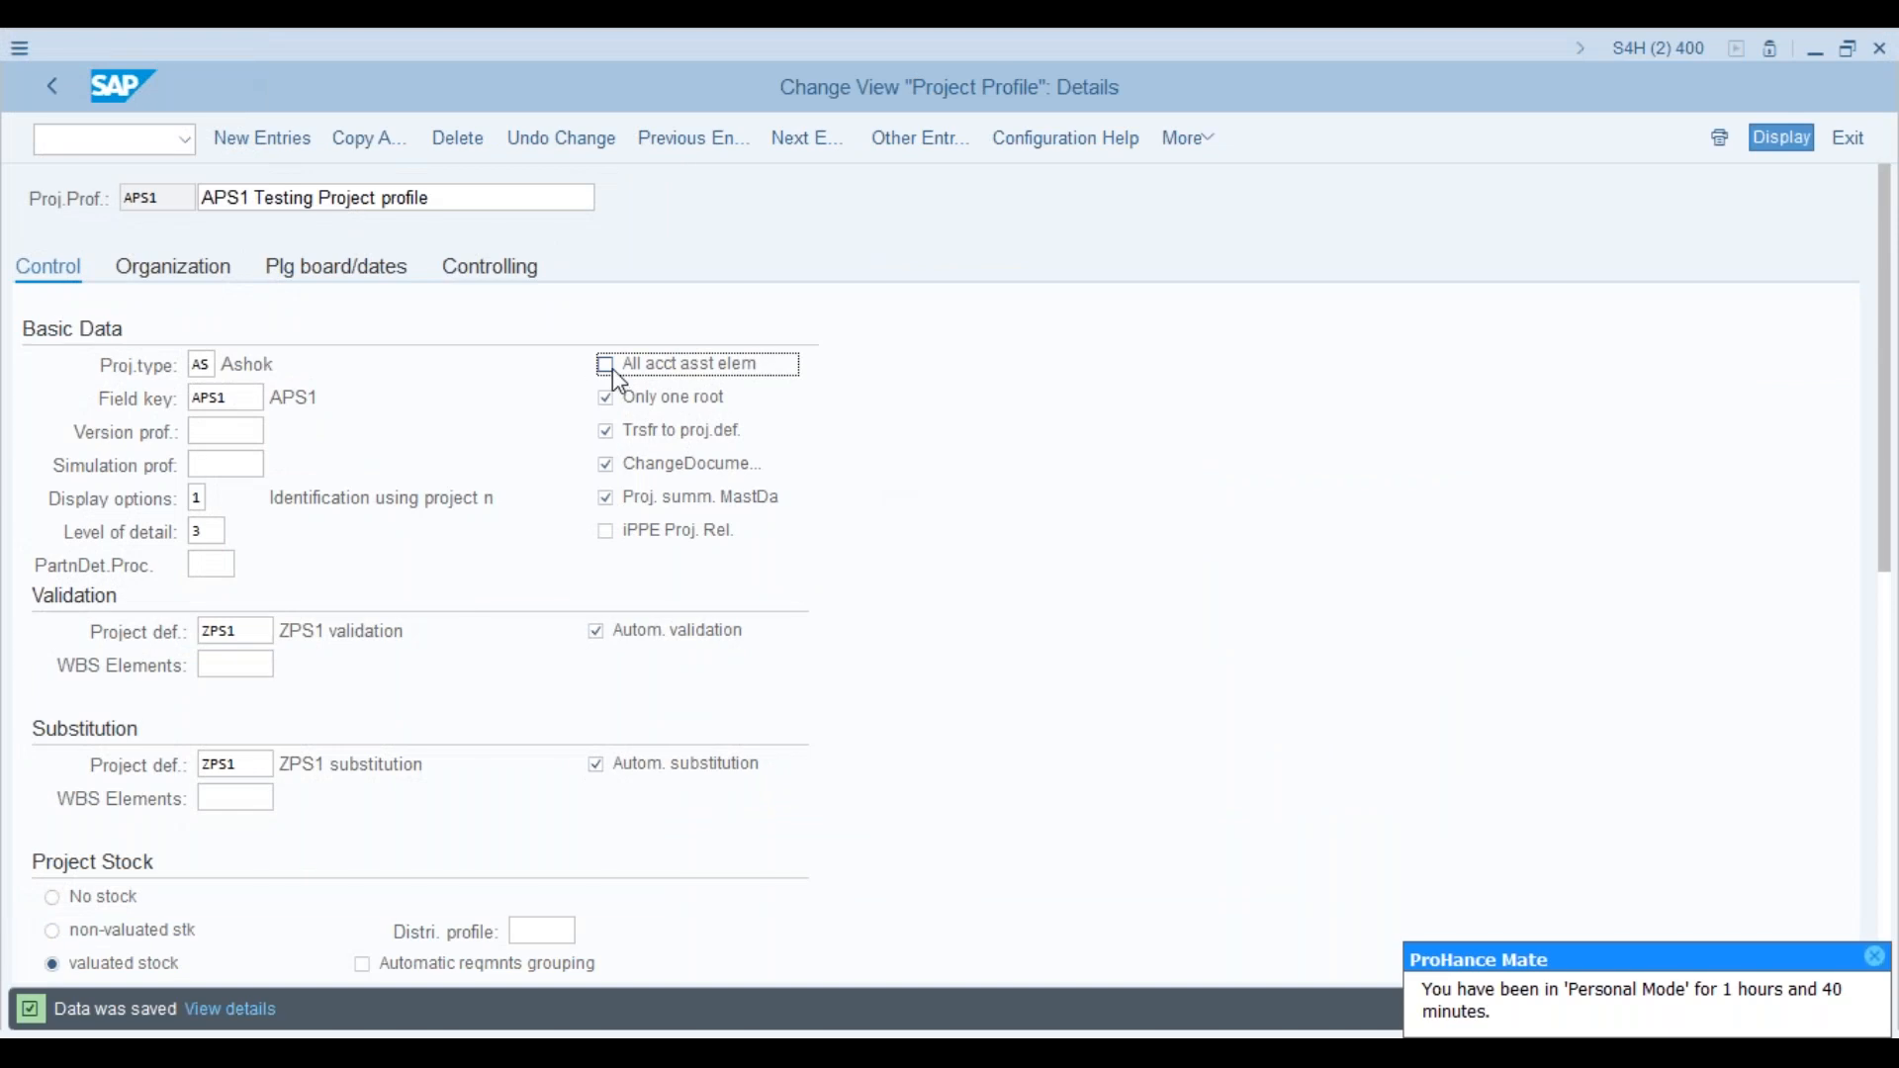
pyautogui.click(611, 369)
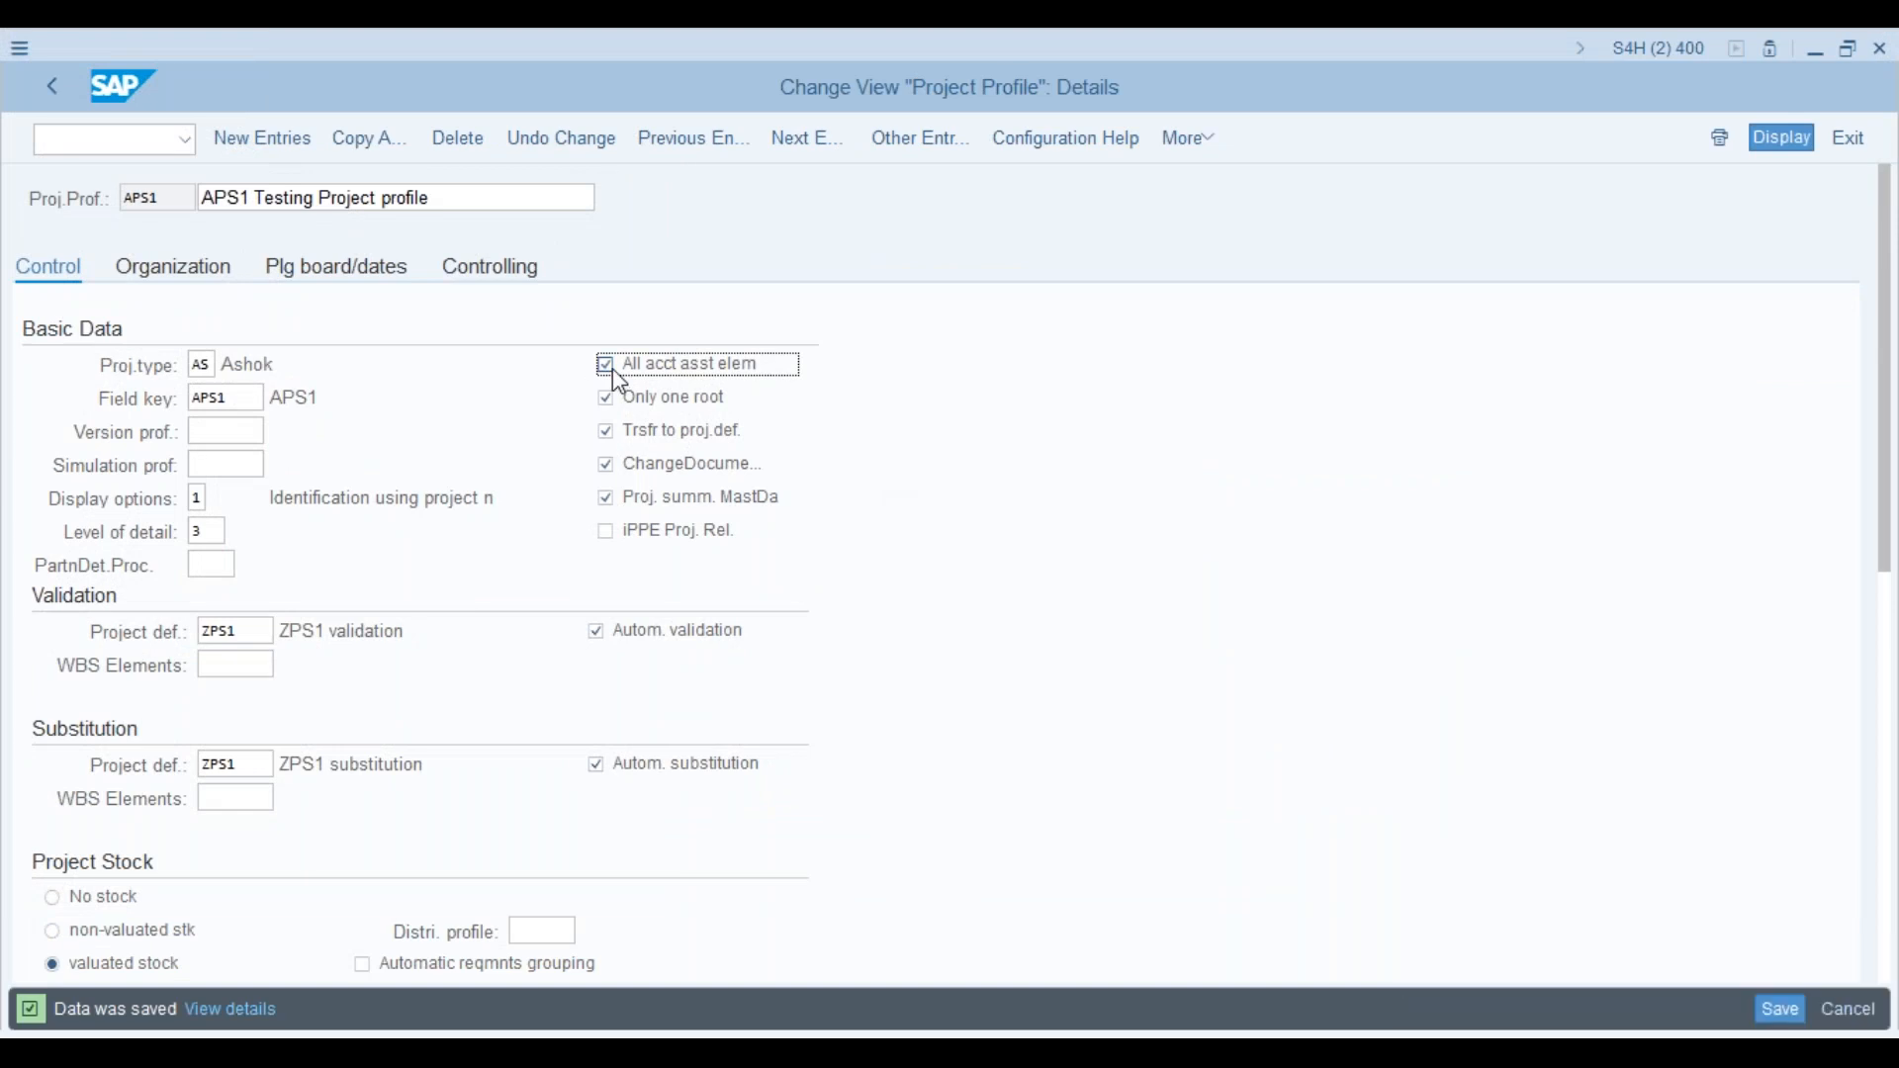
pyautogui.hotkey('alt', 'Tab')
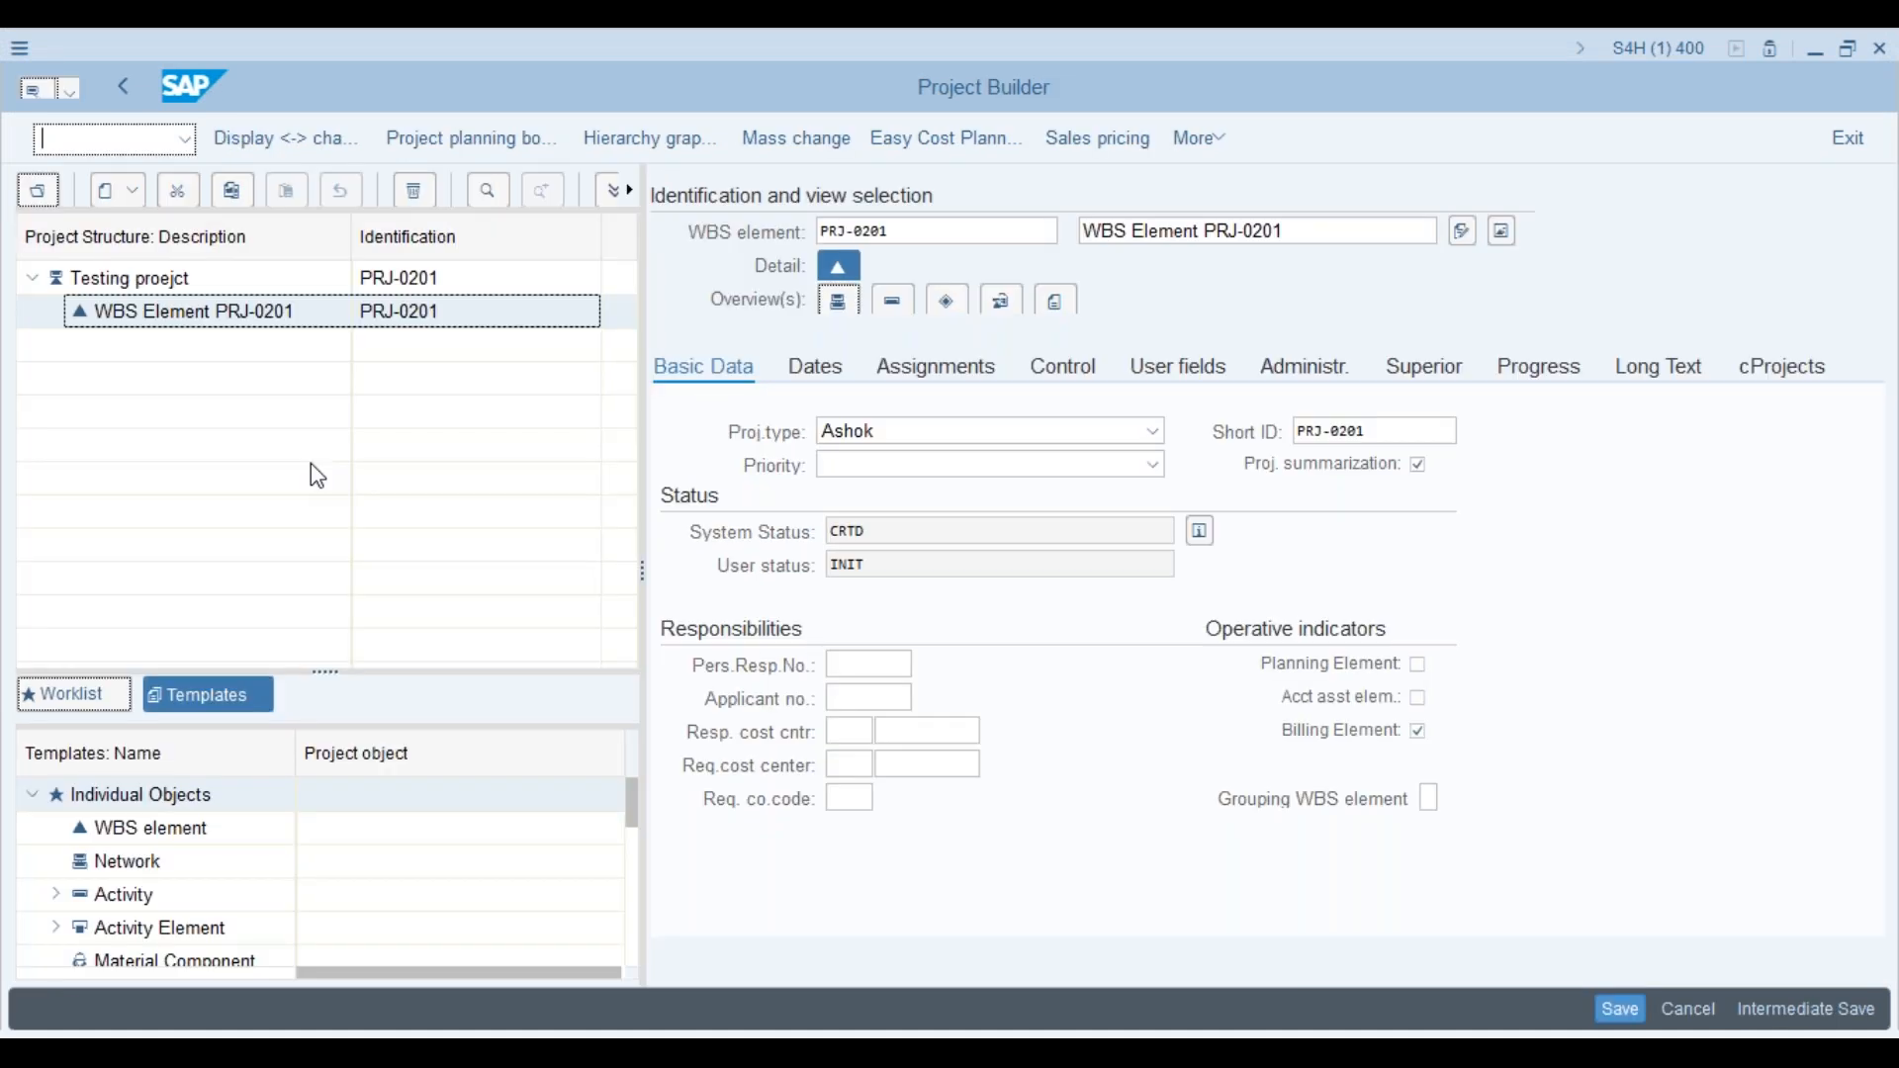
pyautogui.hotkey('alt', 'Tab')
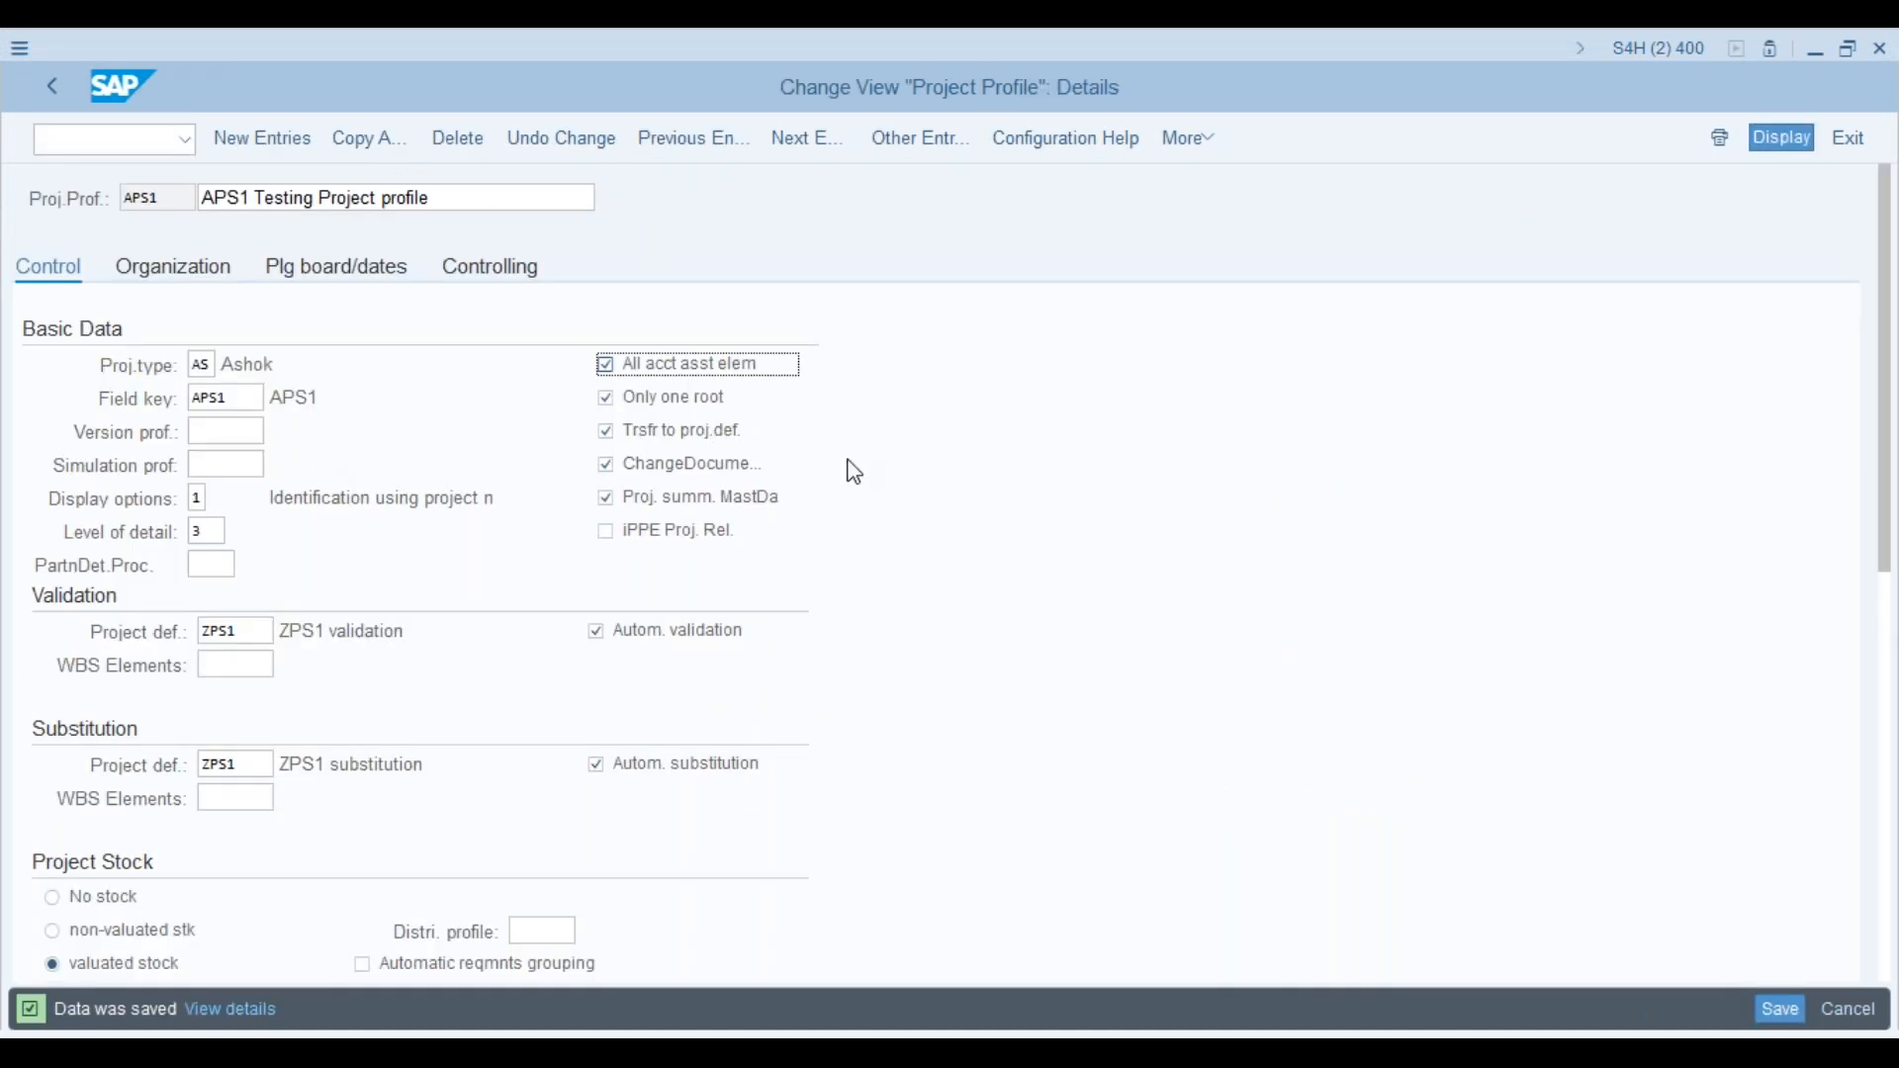
pyautogui.hotkey('alt', 'Tab')
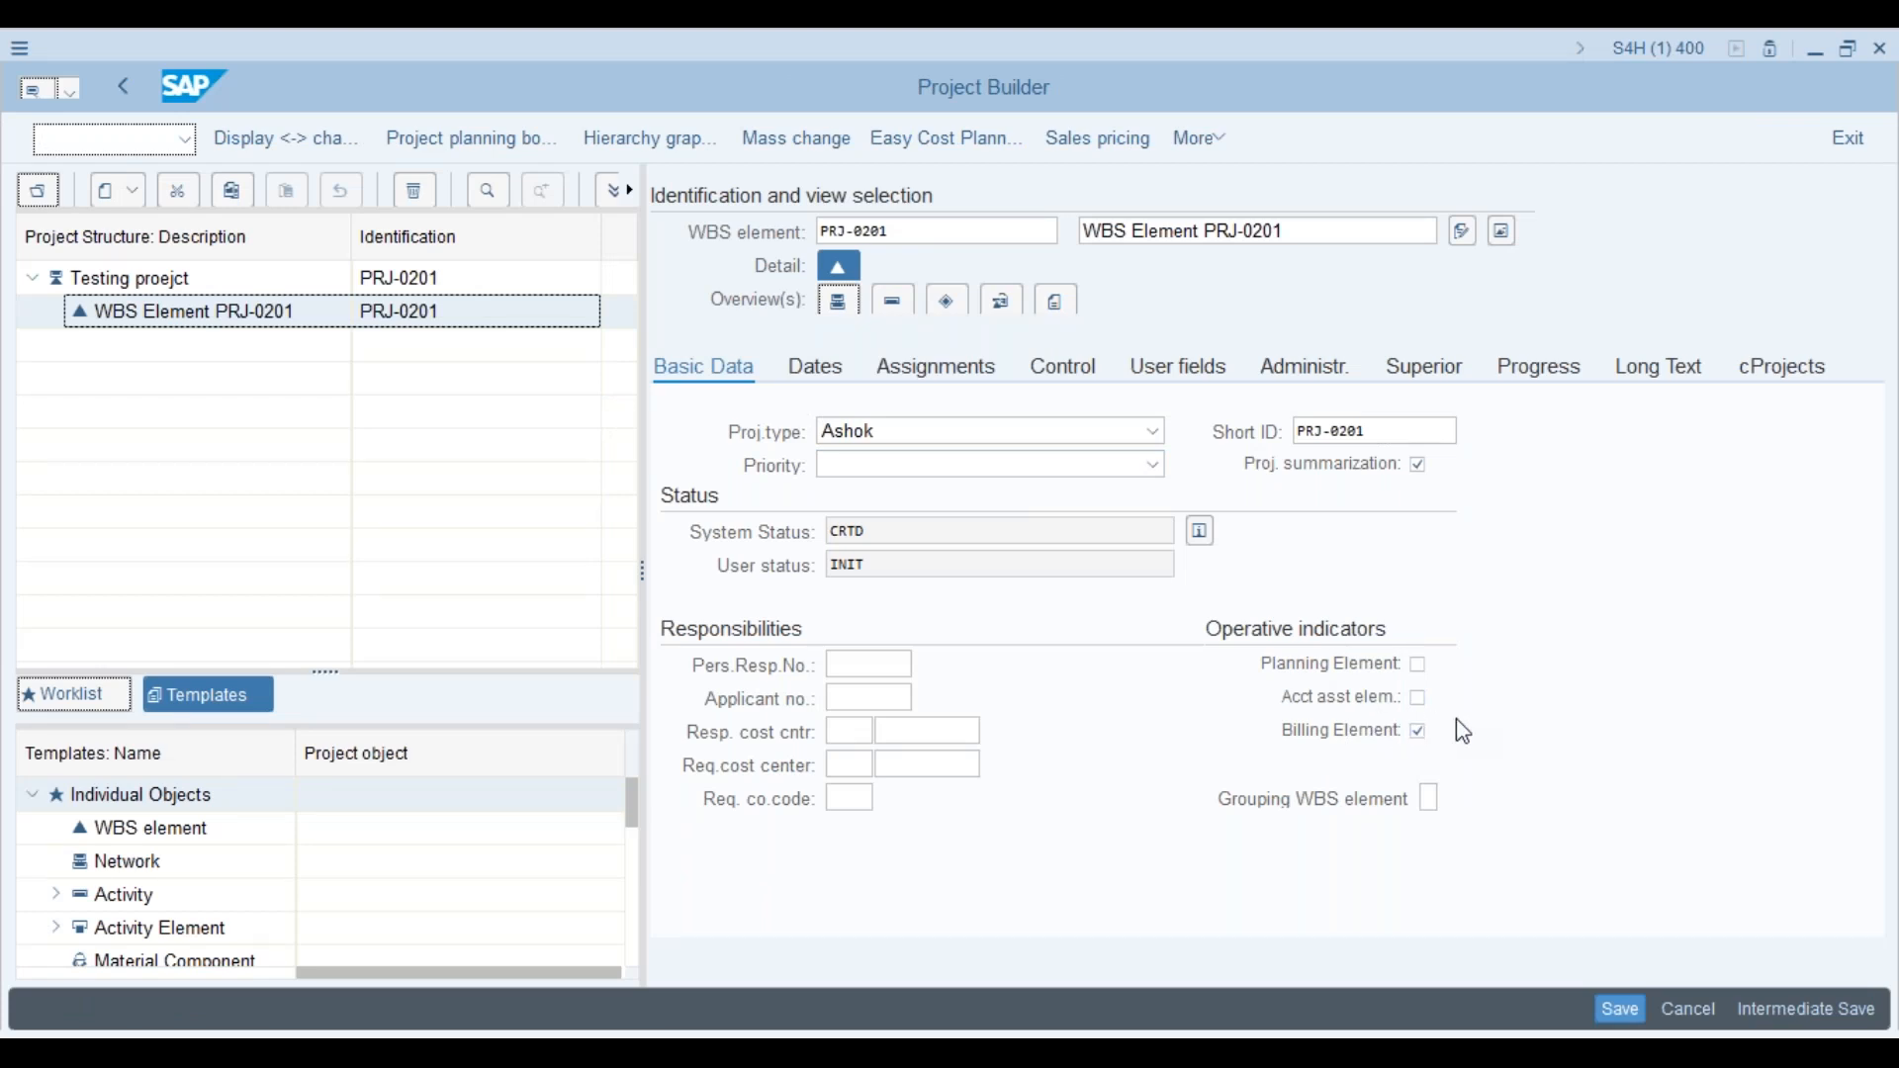
pyautogui.hotkey('alt', 'Tab')
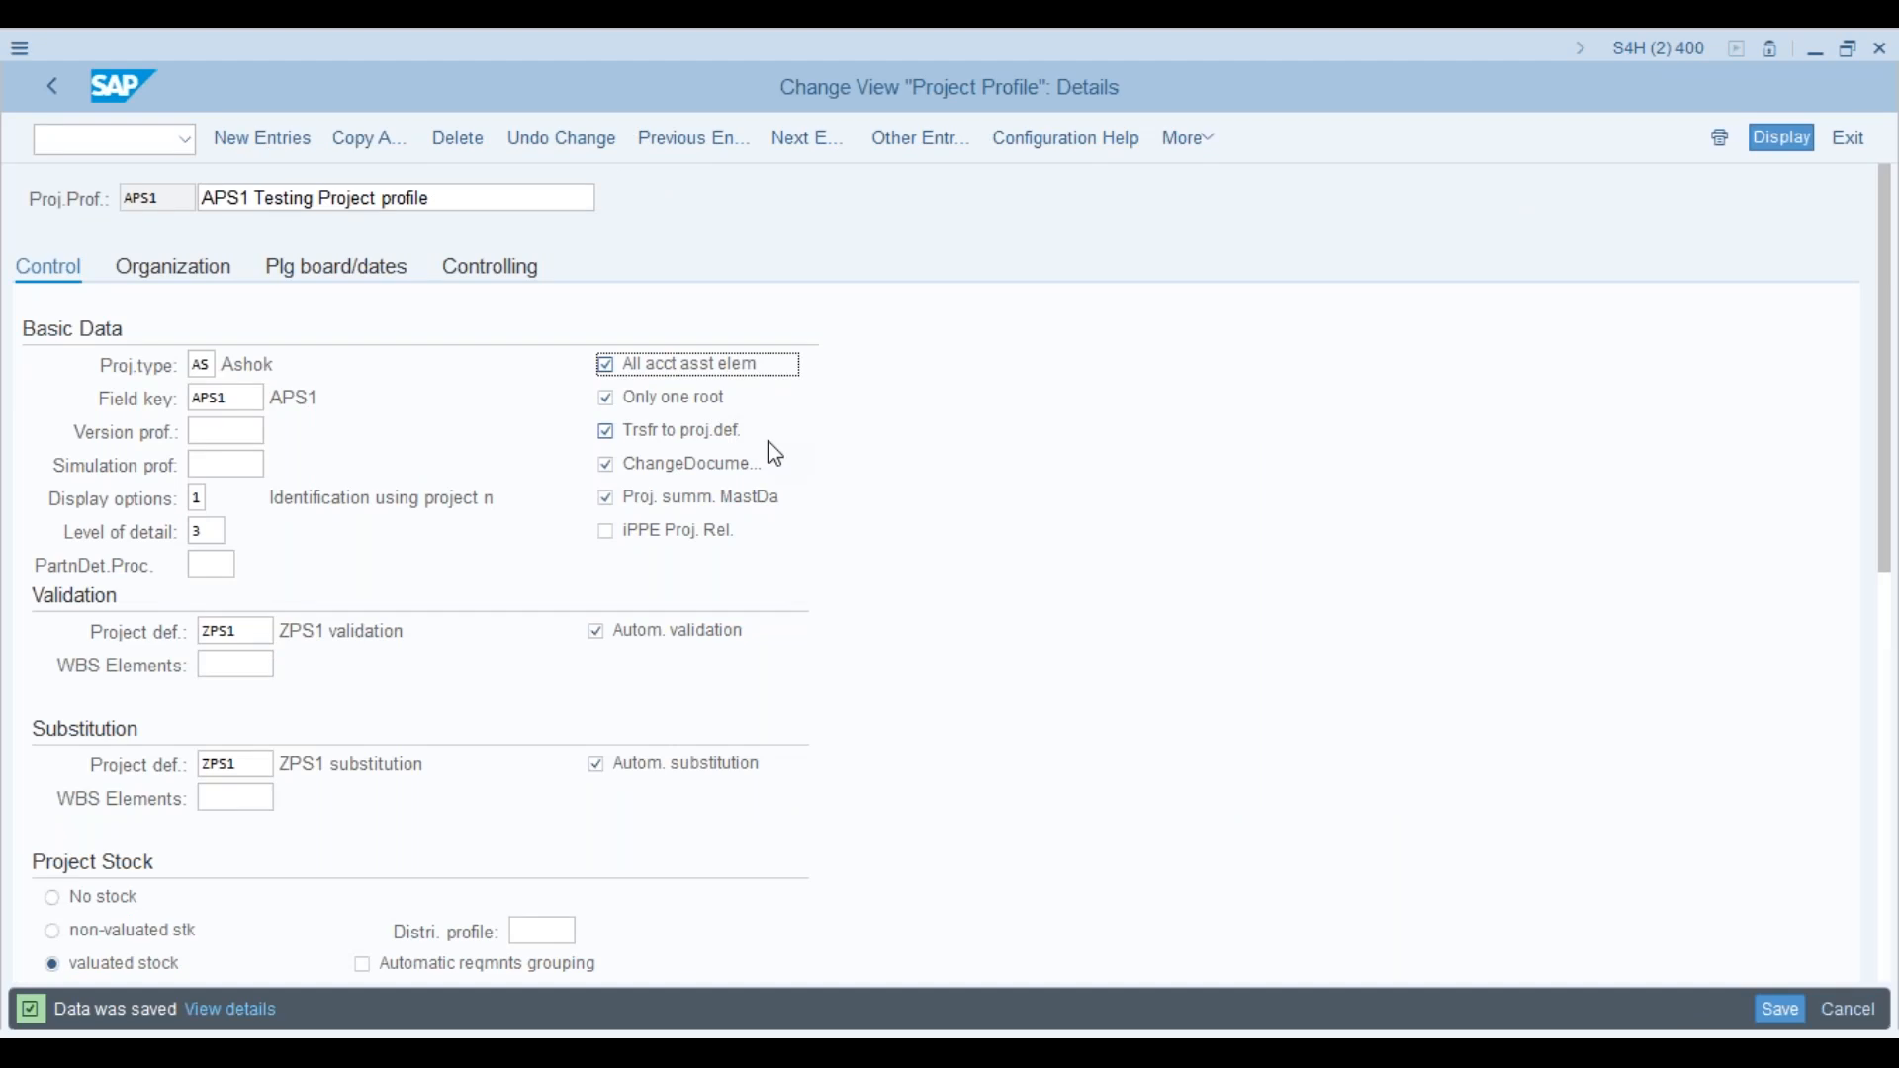
pyautogui.hotkey('alt', 'Tab')
pyautogui.hotkey('alt', 'Tab')
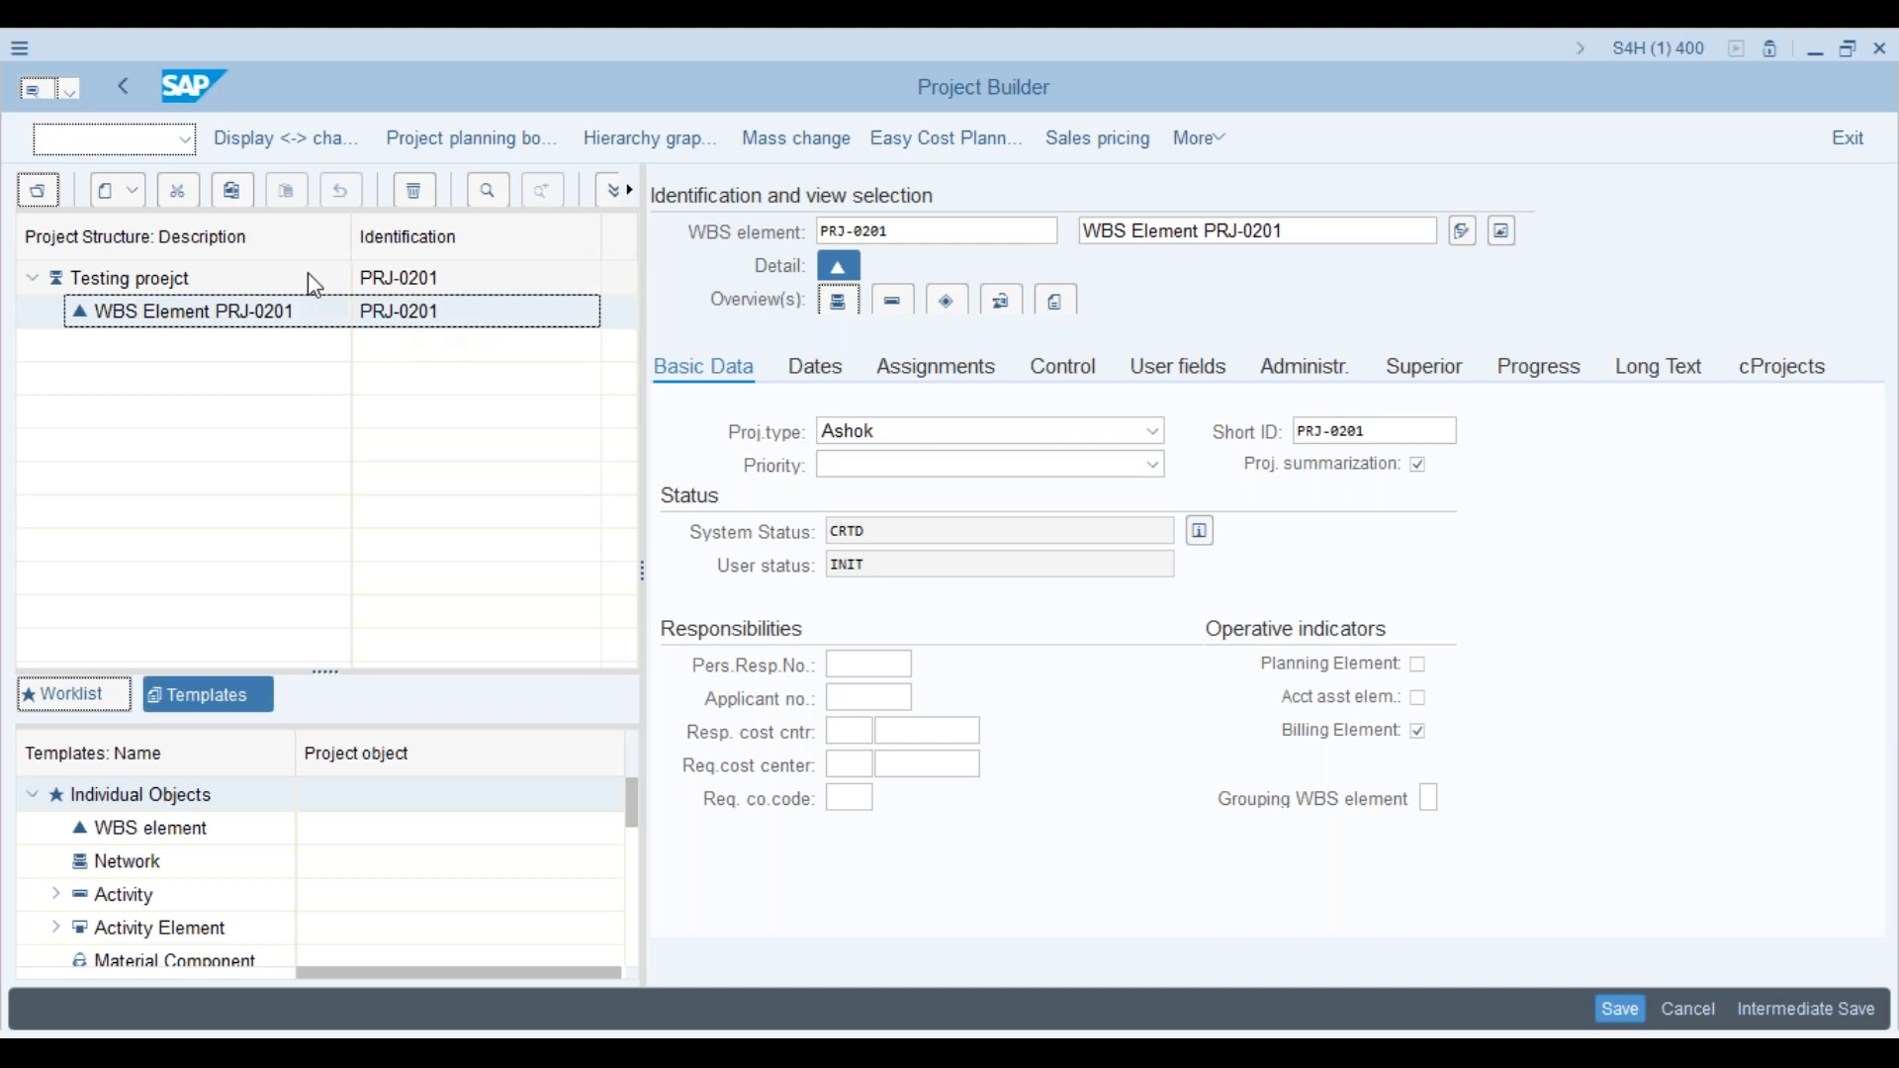
# Step: Create WBS element PRJ-0202 under the project definition and display the hierarchy graphic
pyautogui.click(161, 273)
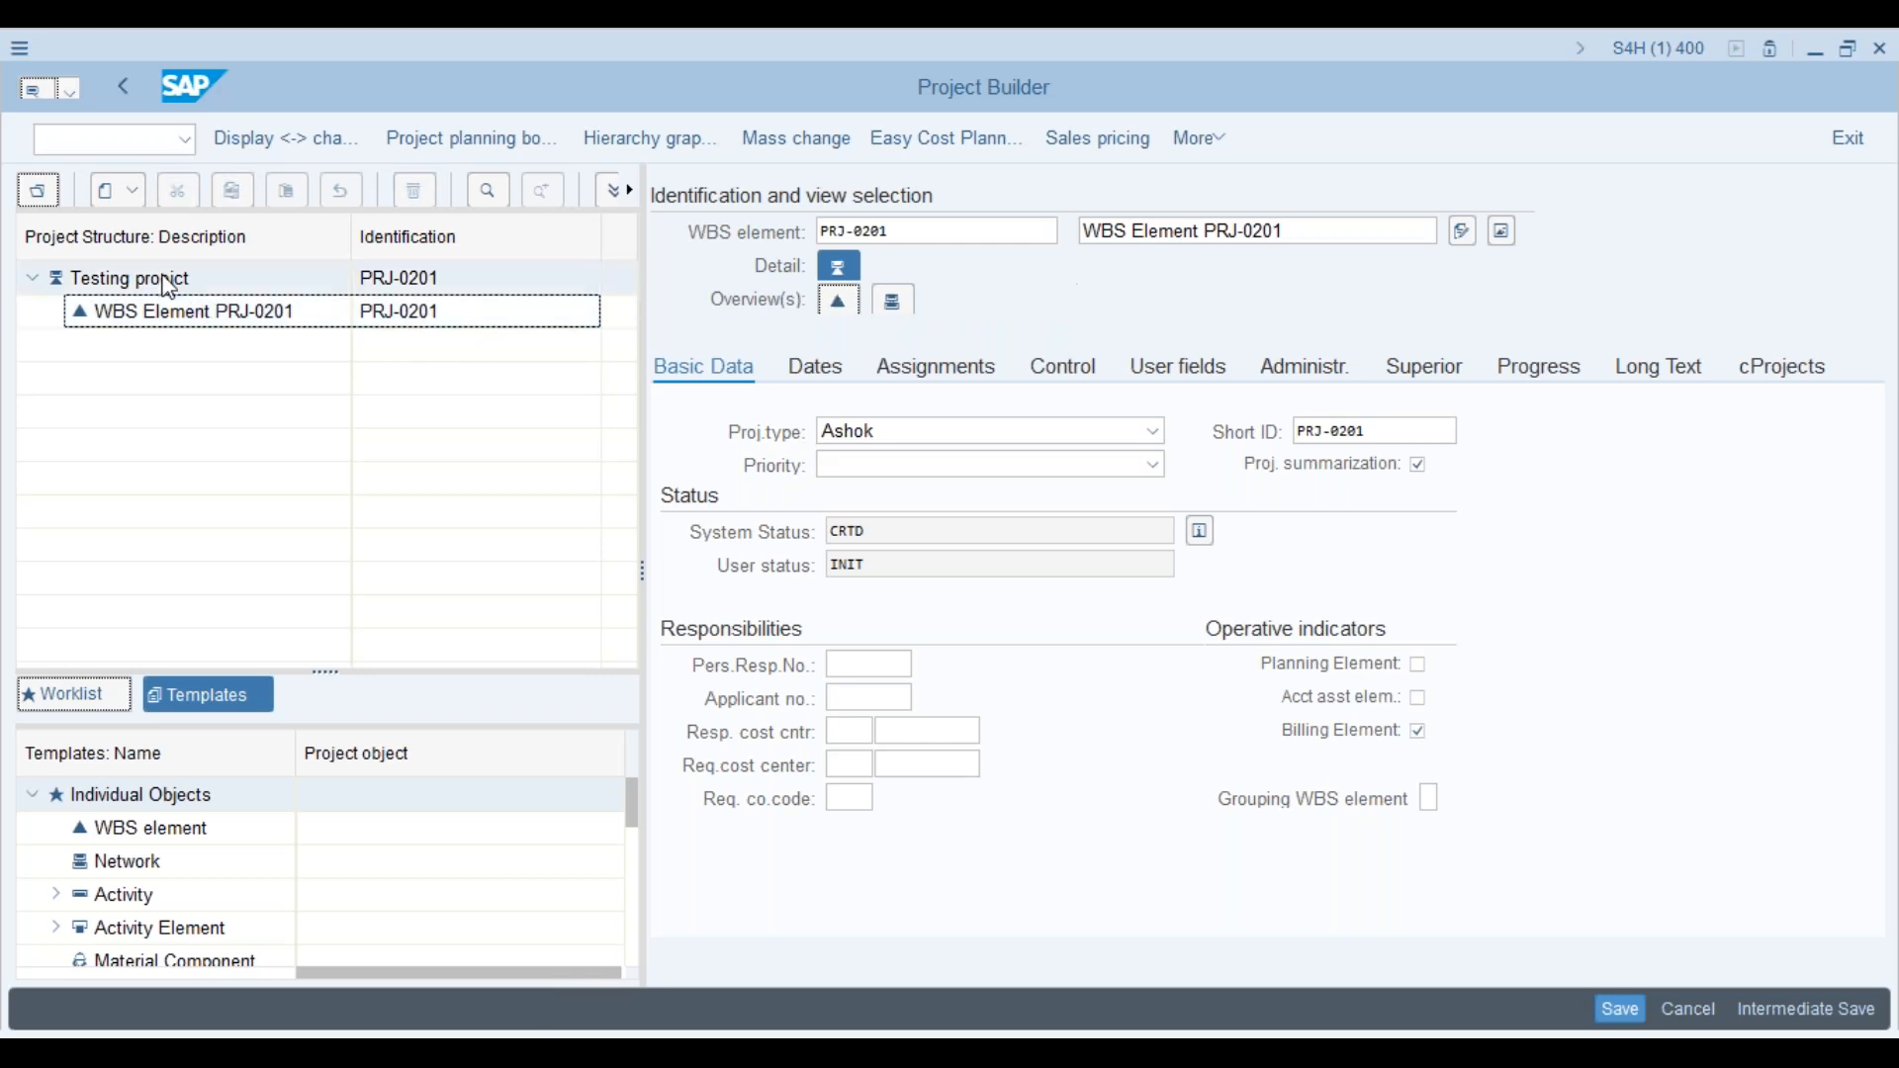
pyautogui.rightClick(164, 277)
pyautogui.moveTo(288, 293)
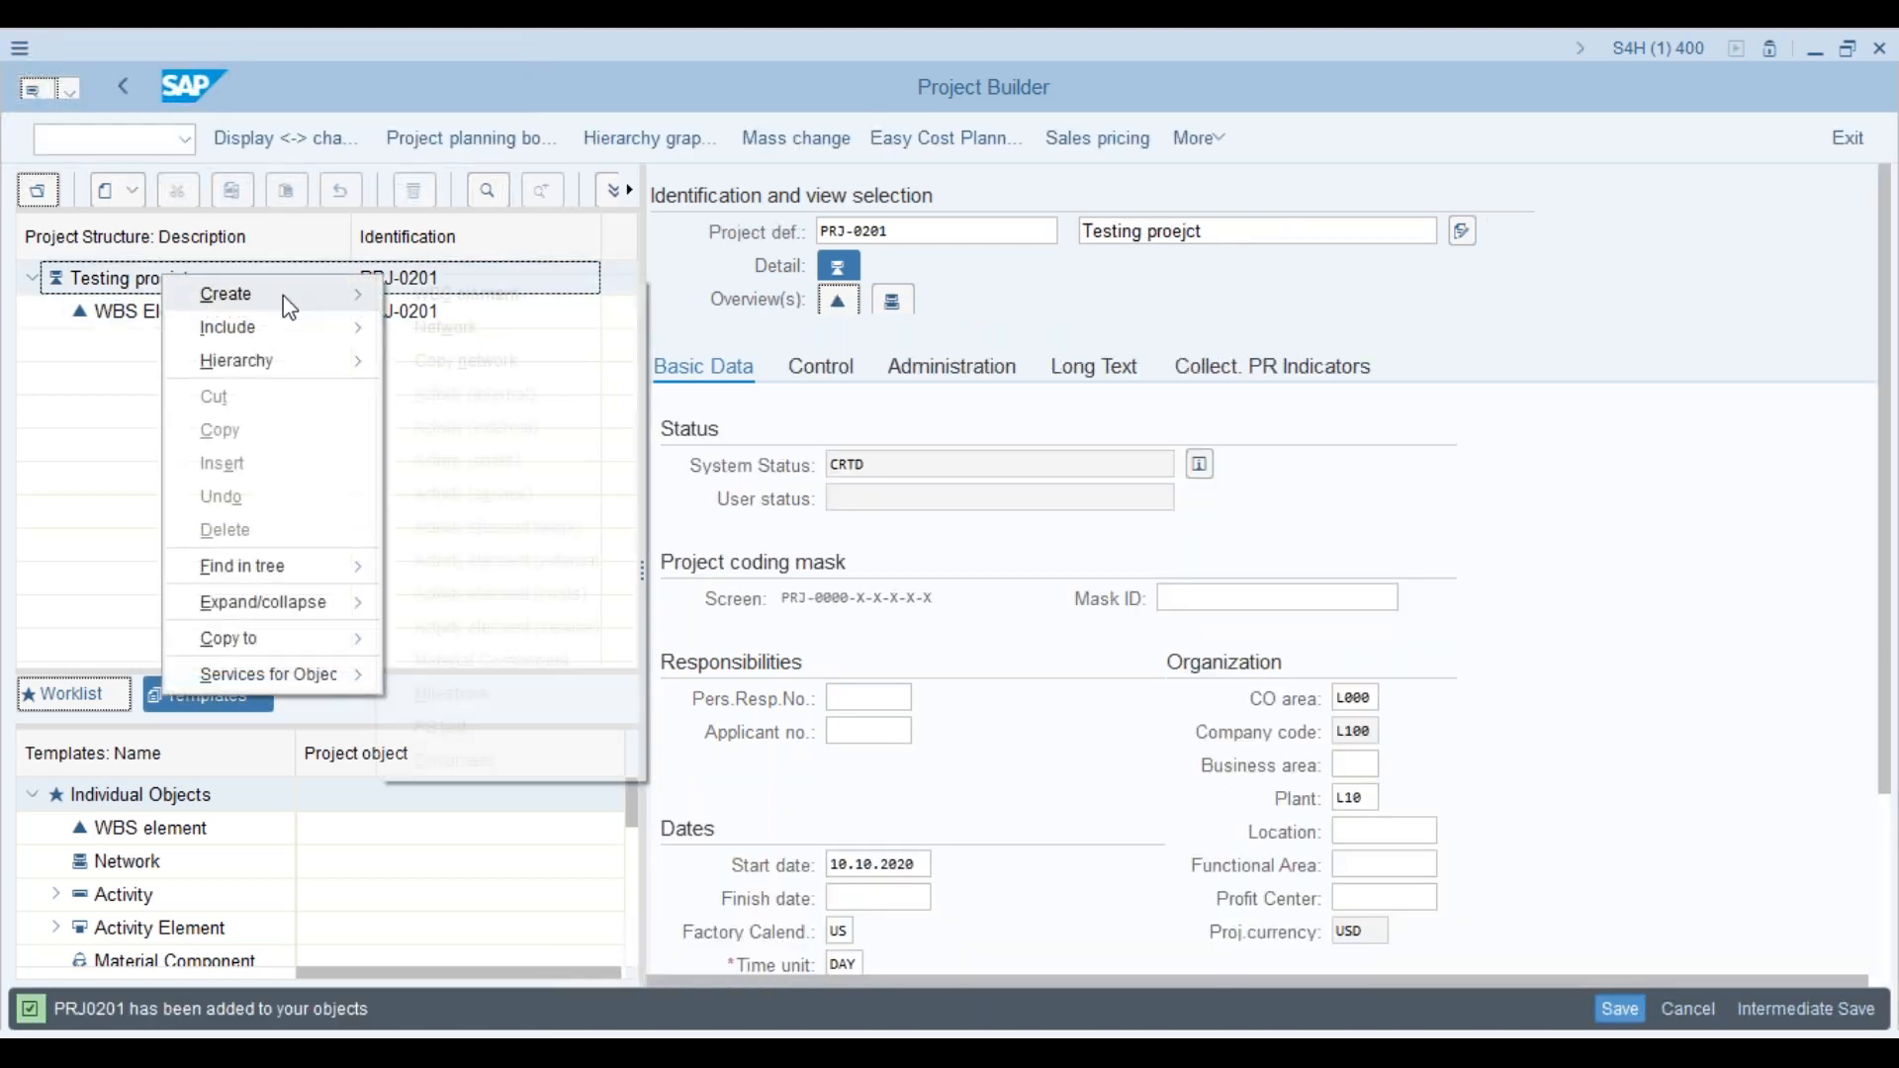
pyautogui.click(399, 296)
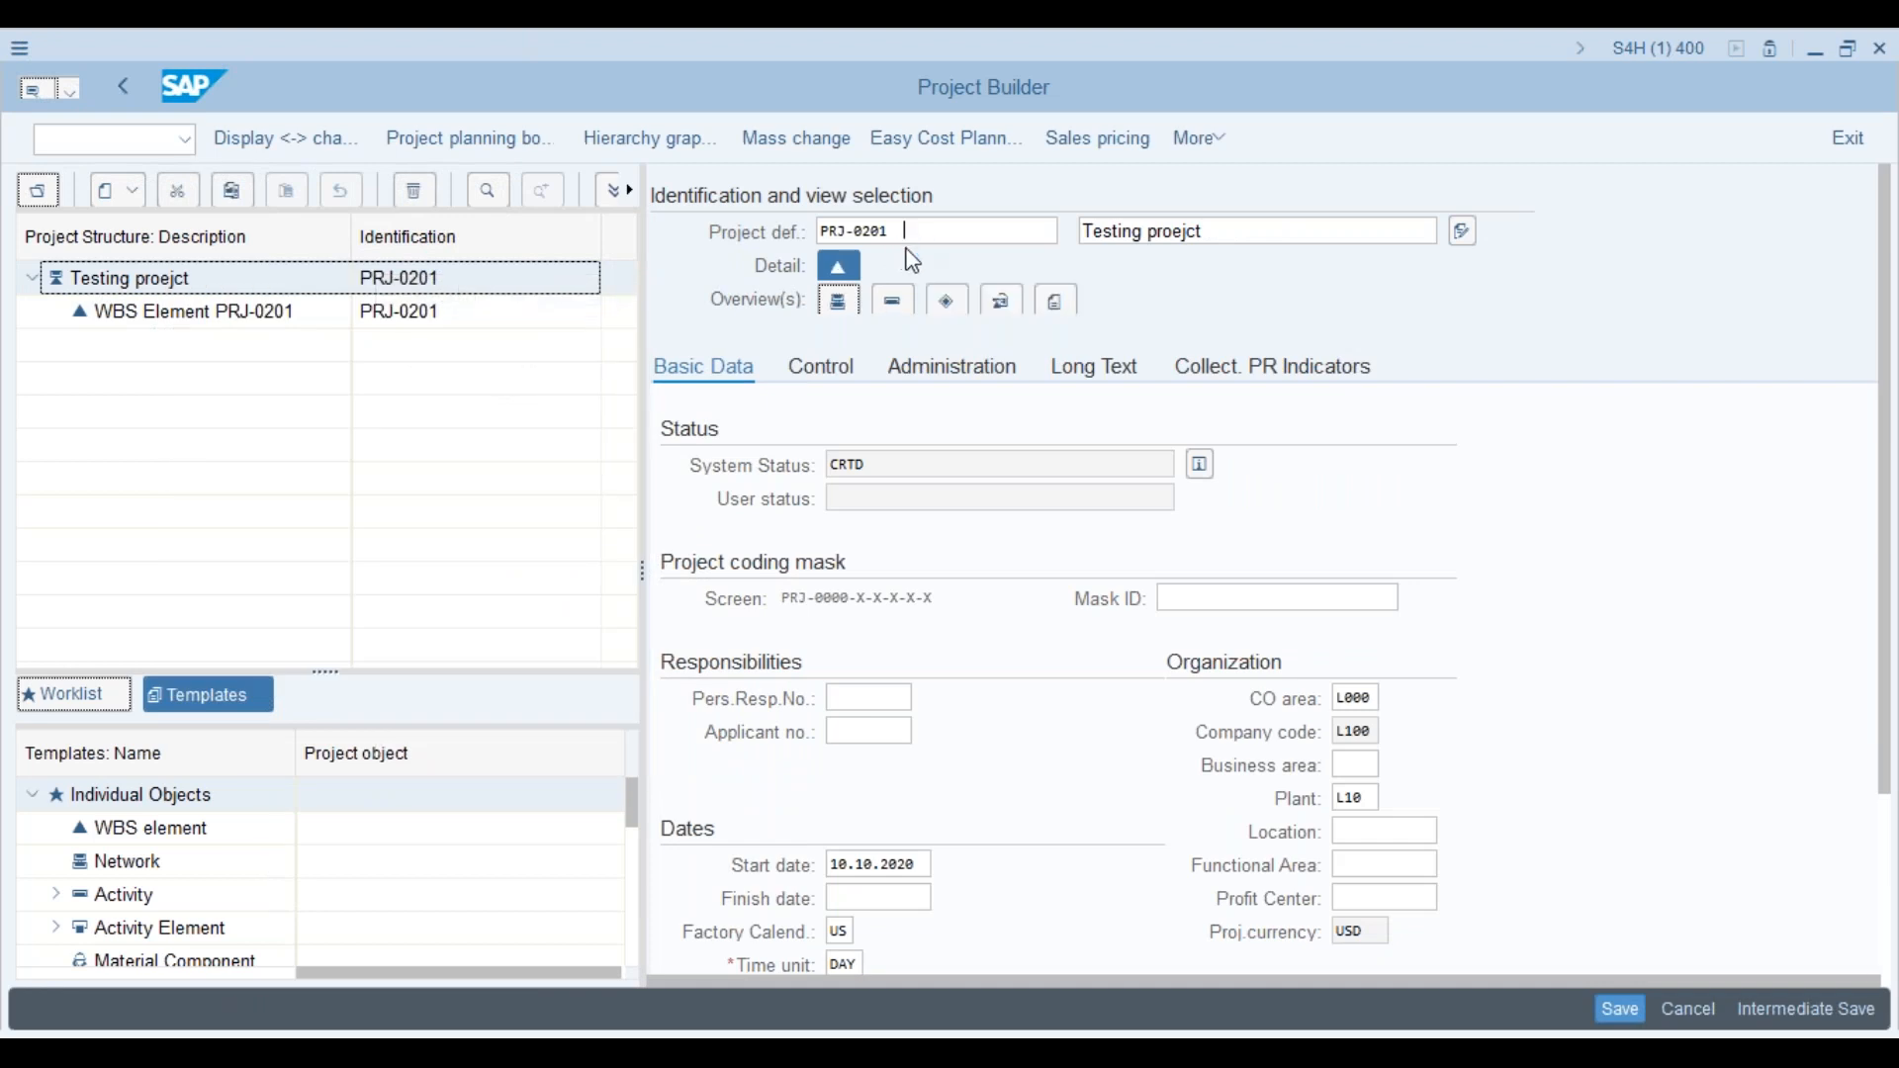
pyautogui.click(916, 234)
pyautogui.press('BackSpace')
pyautogui.press('BackSpace')
pyautogui.press('BackSpace')
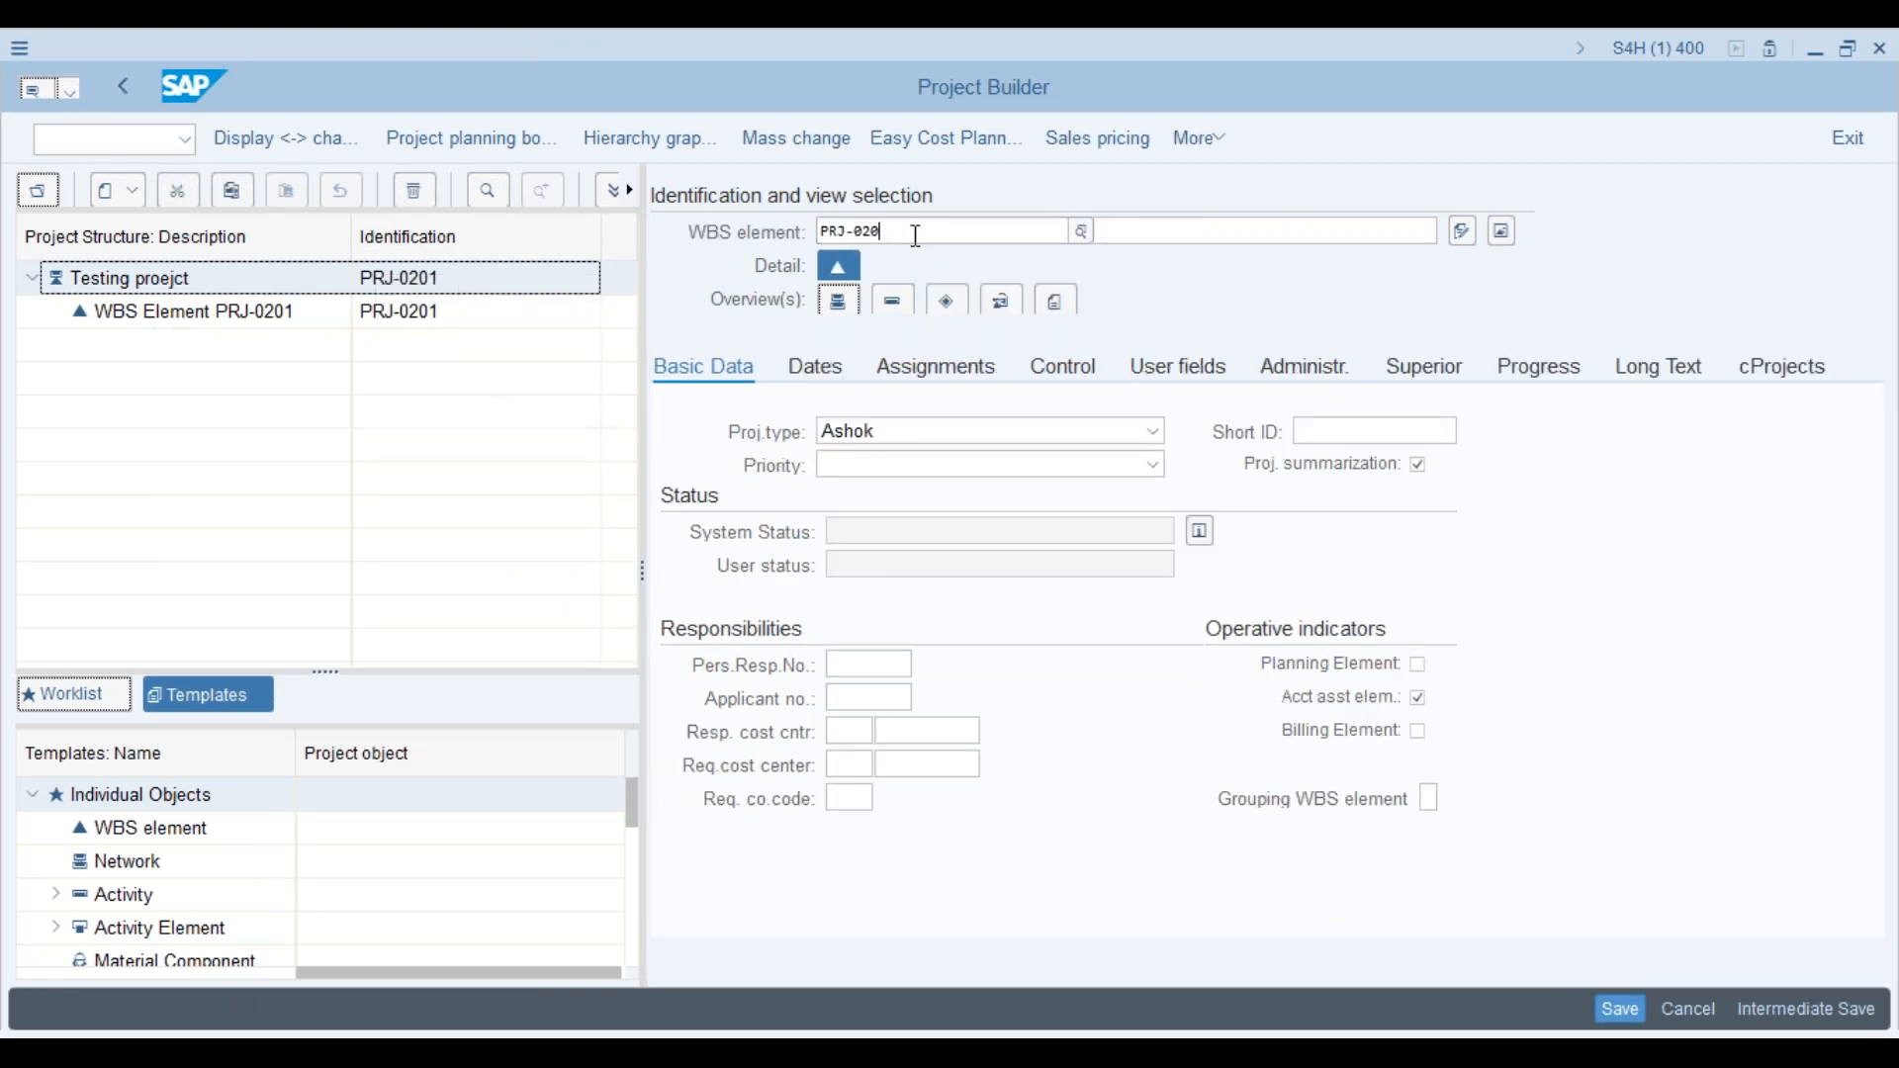
pyautogui.write('2')
pyautogui.press('Return')
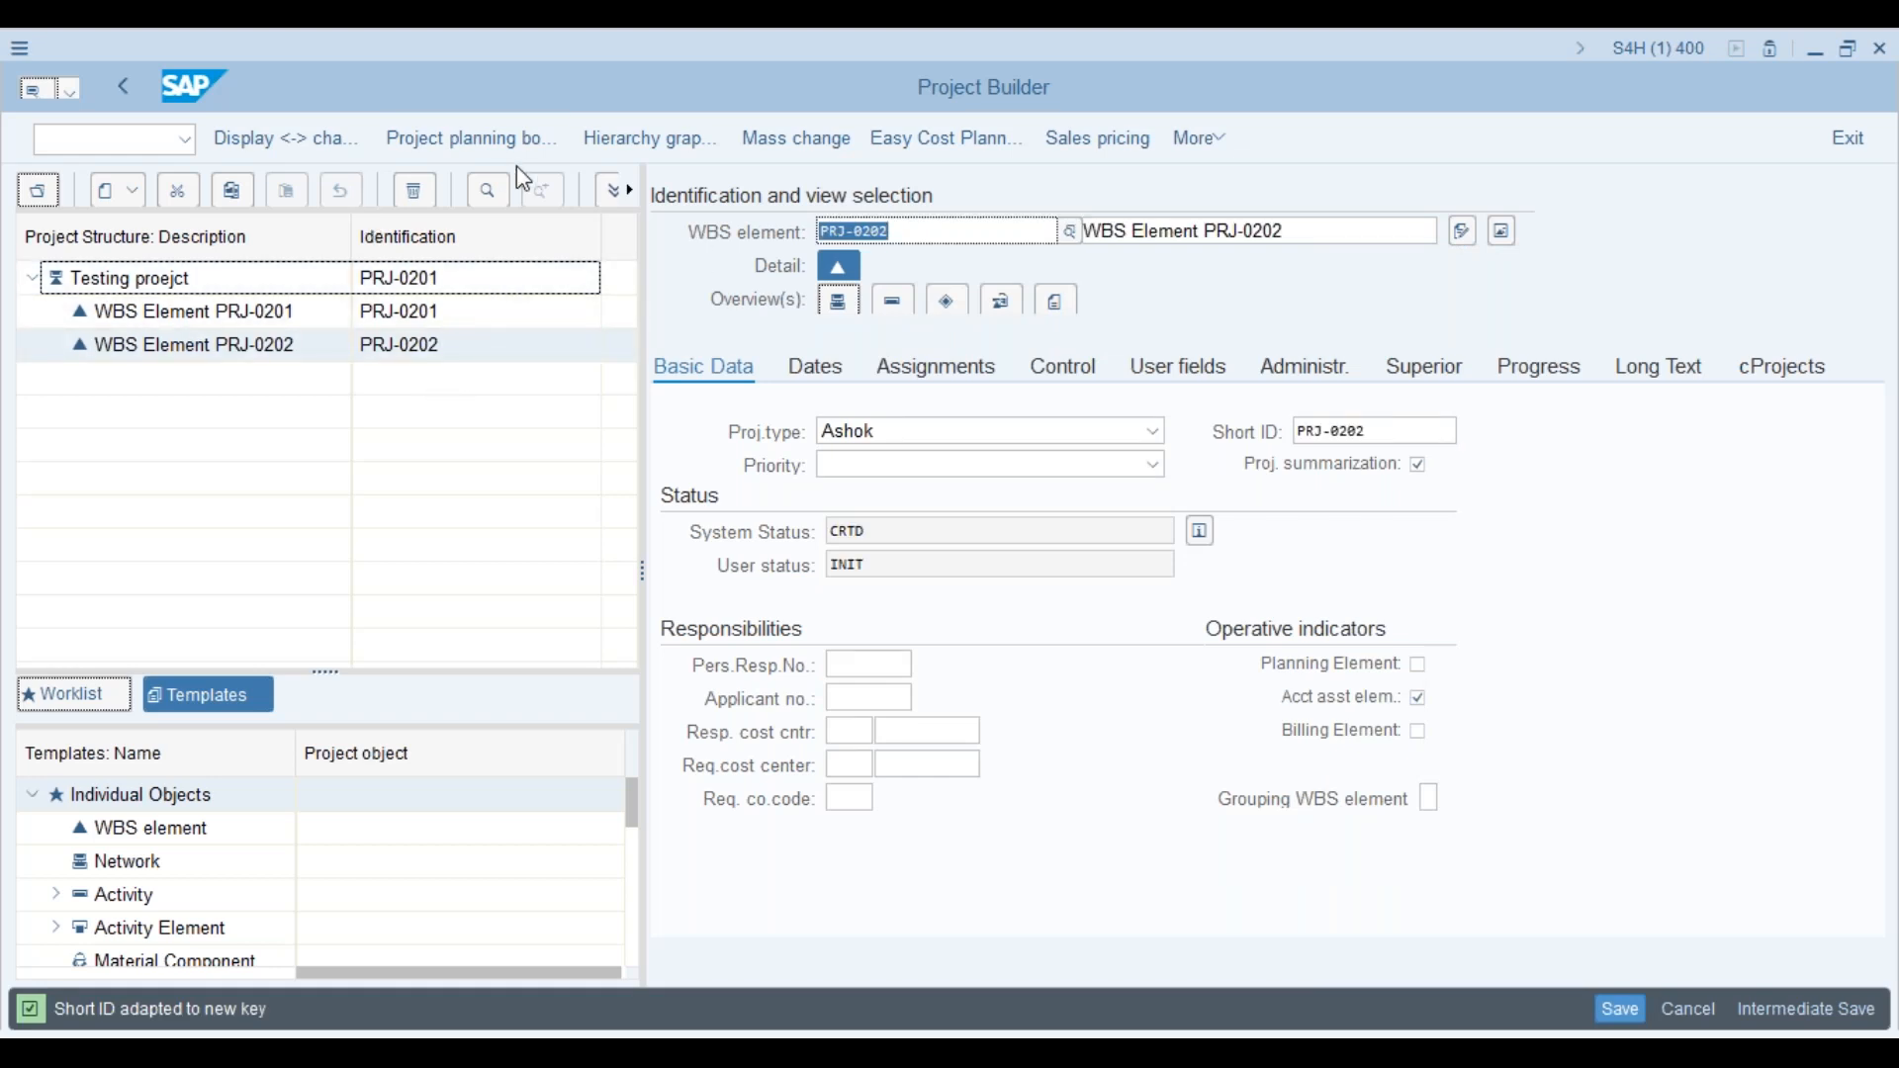
pyautogui.click(675, 156)
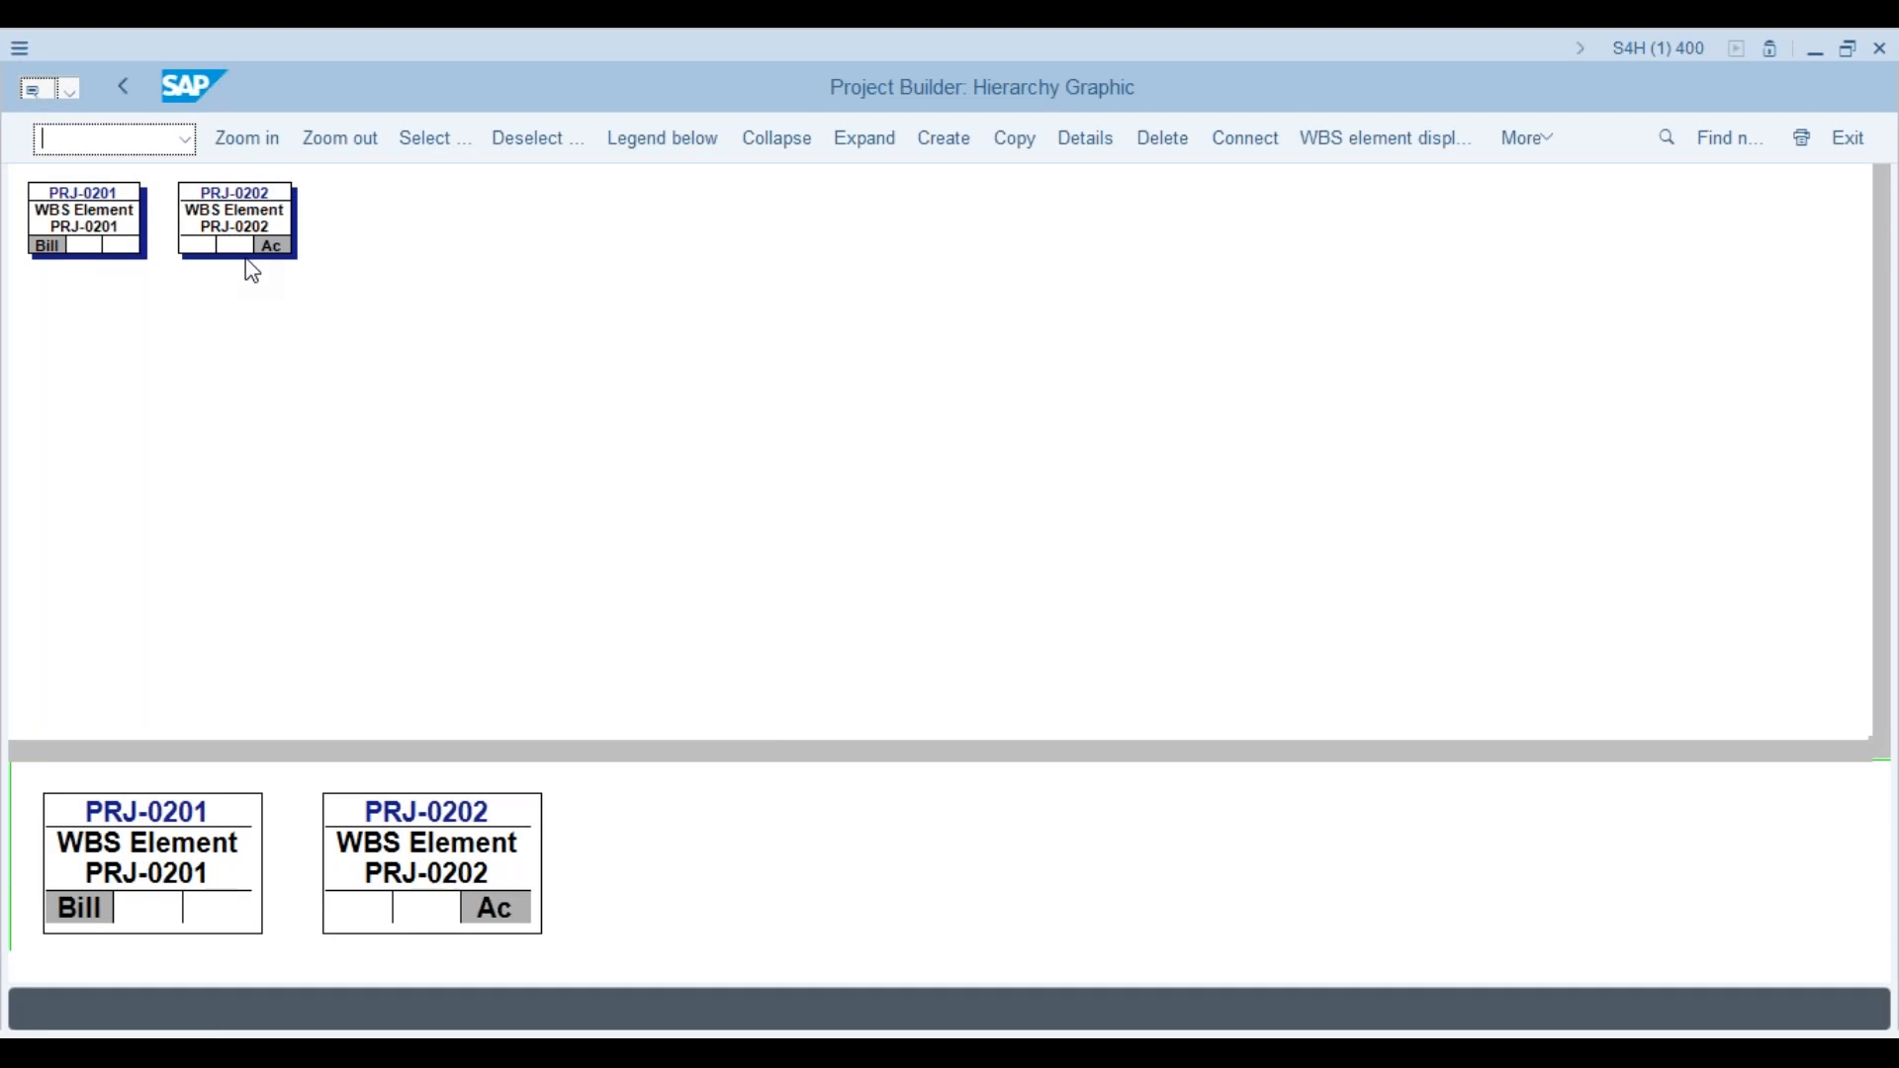
# Step: Try saving the project and acknowledge the multiple level-1 elements error
pyautogui.click(122, 91)
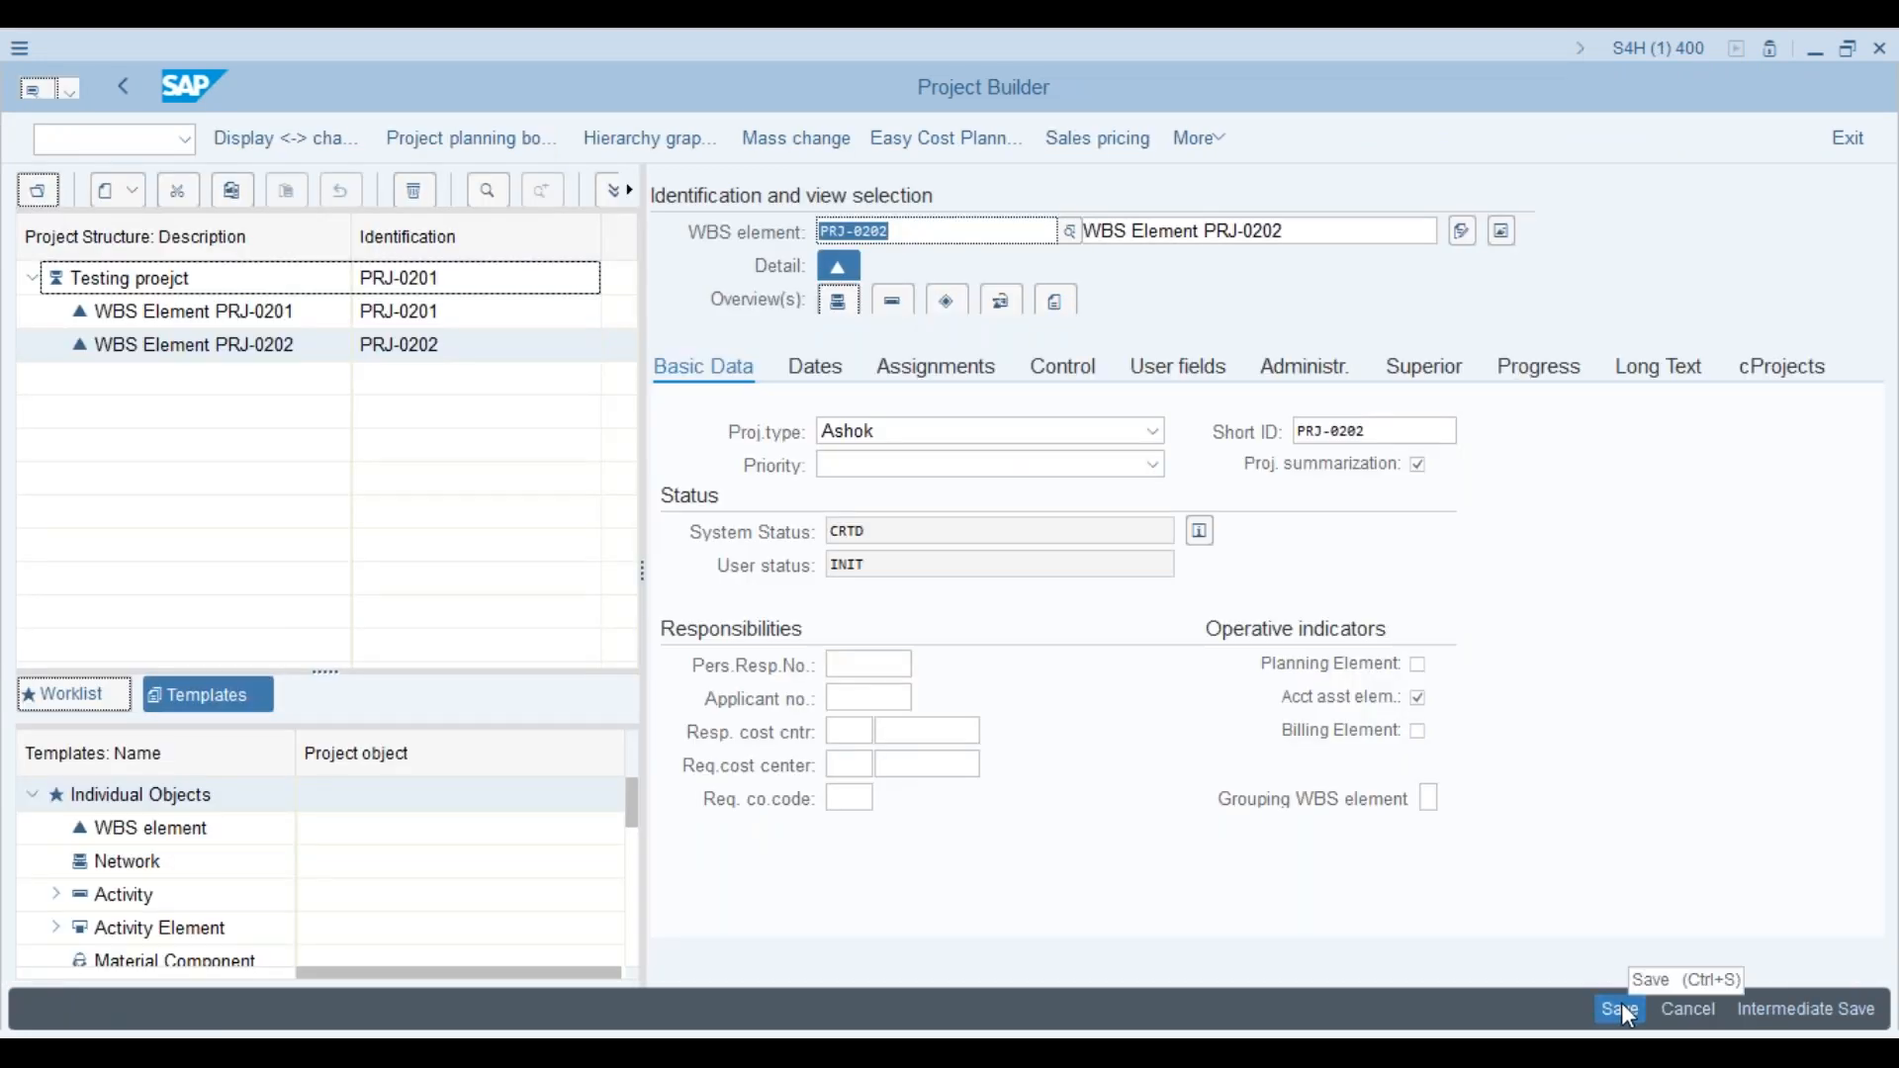
pyautogui.click(1623, 1004)
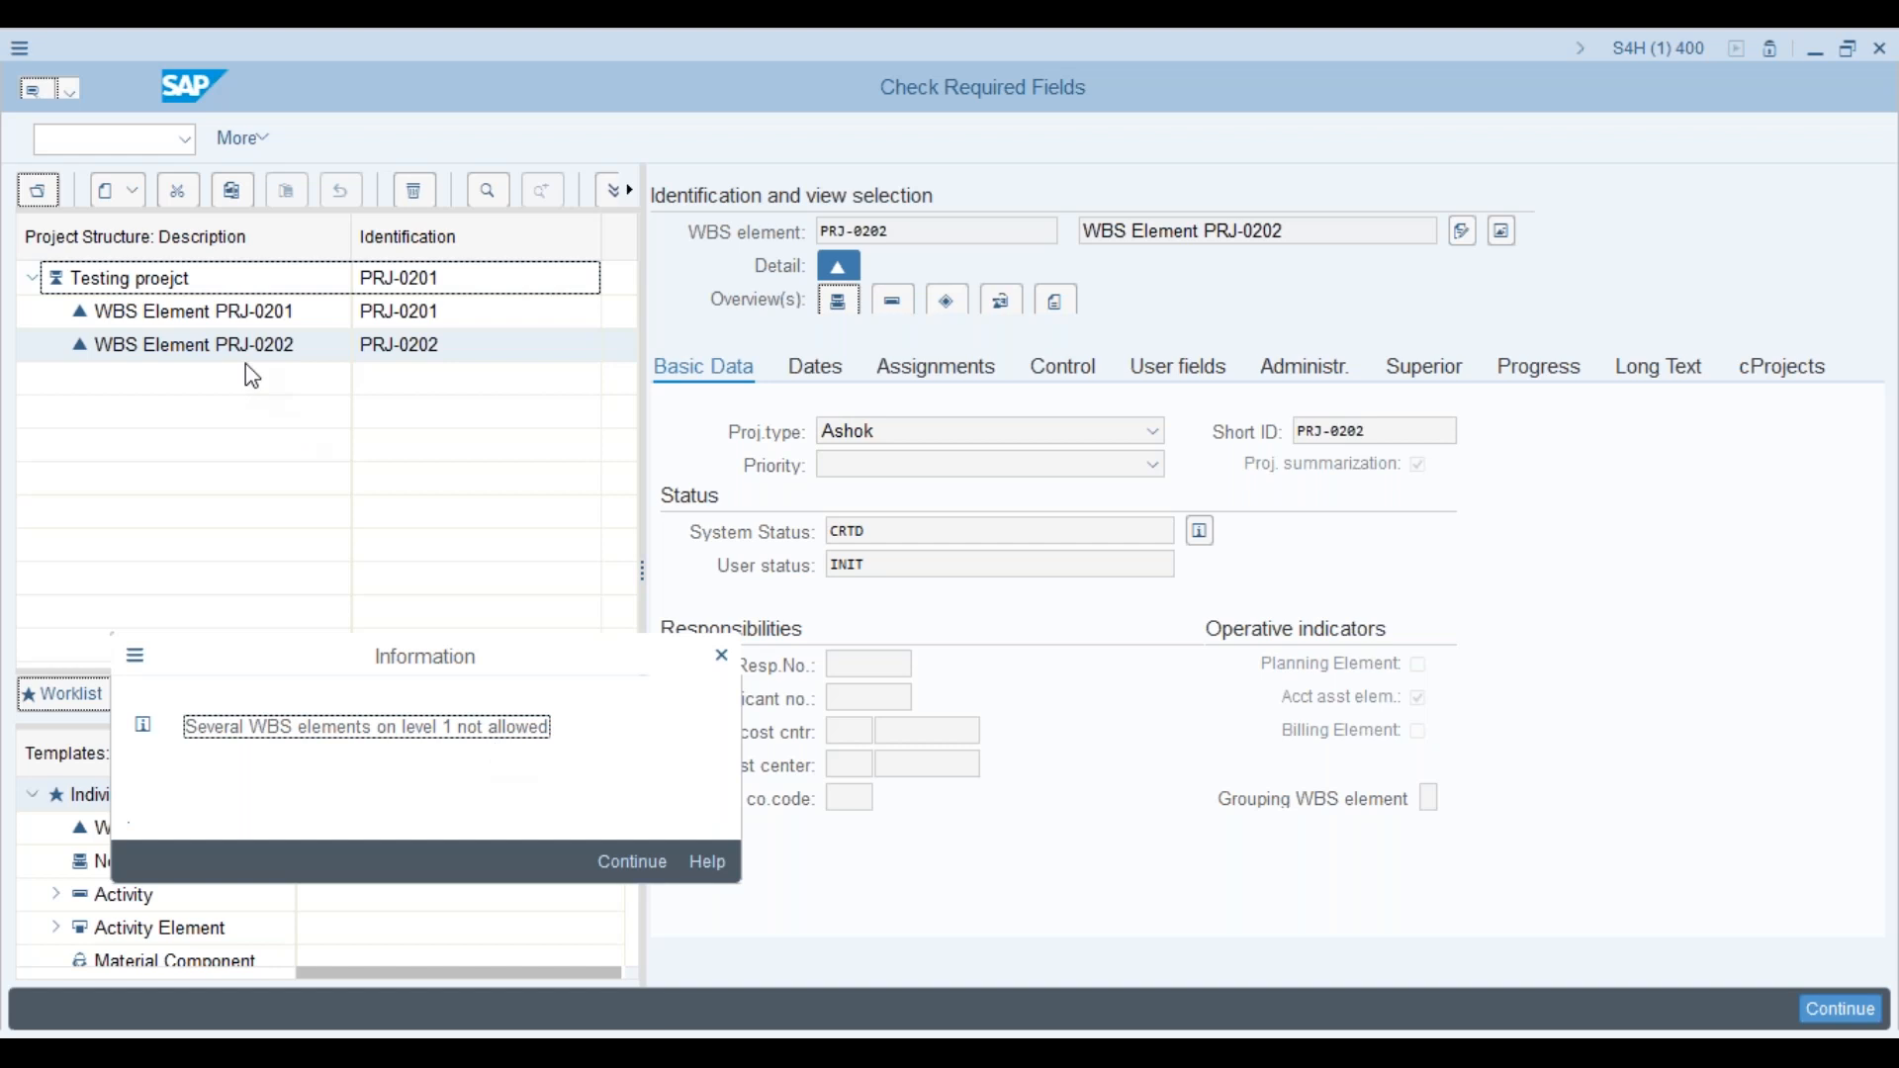
pyautogui.click(640, 861)
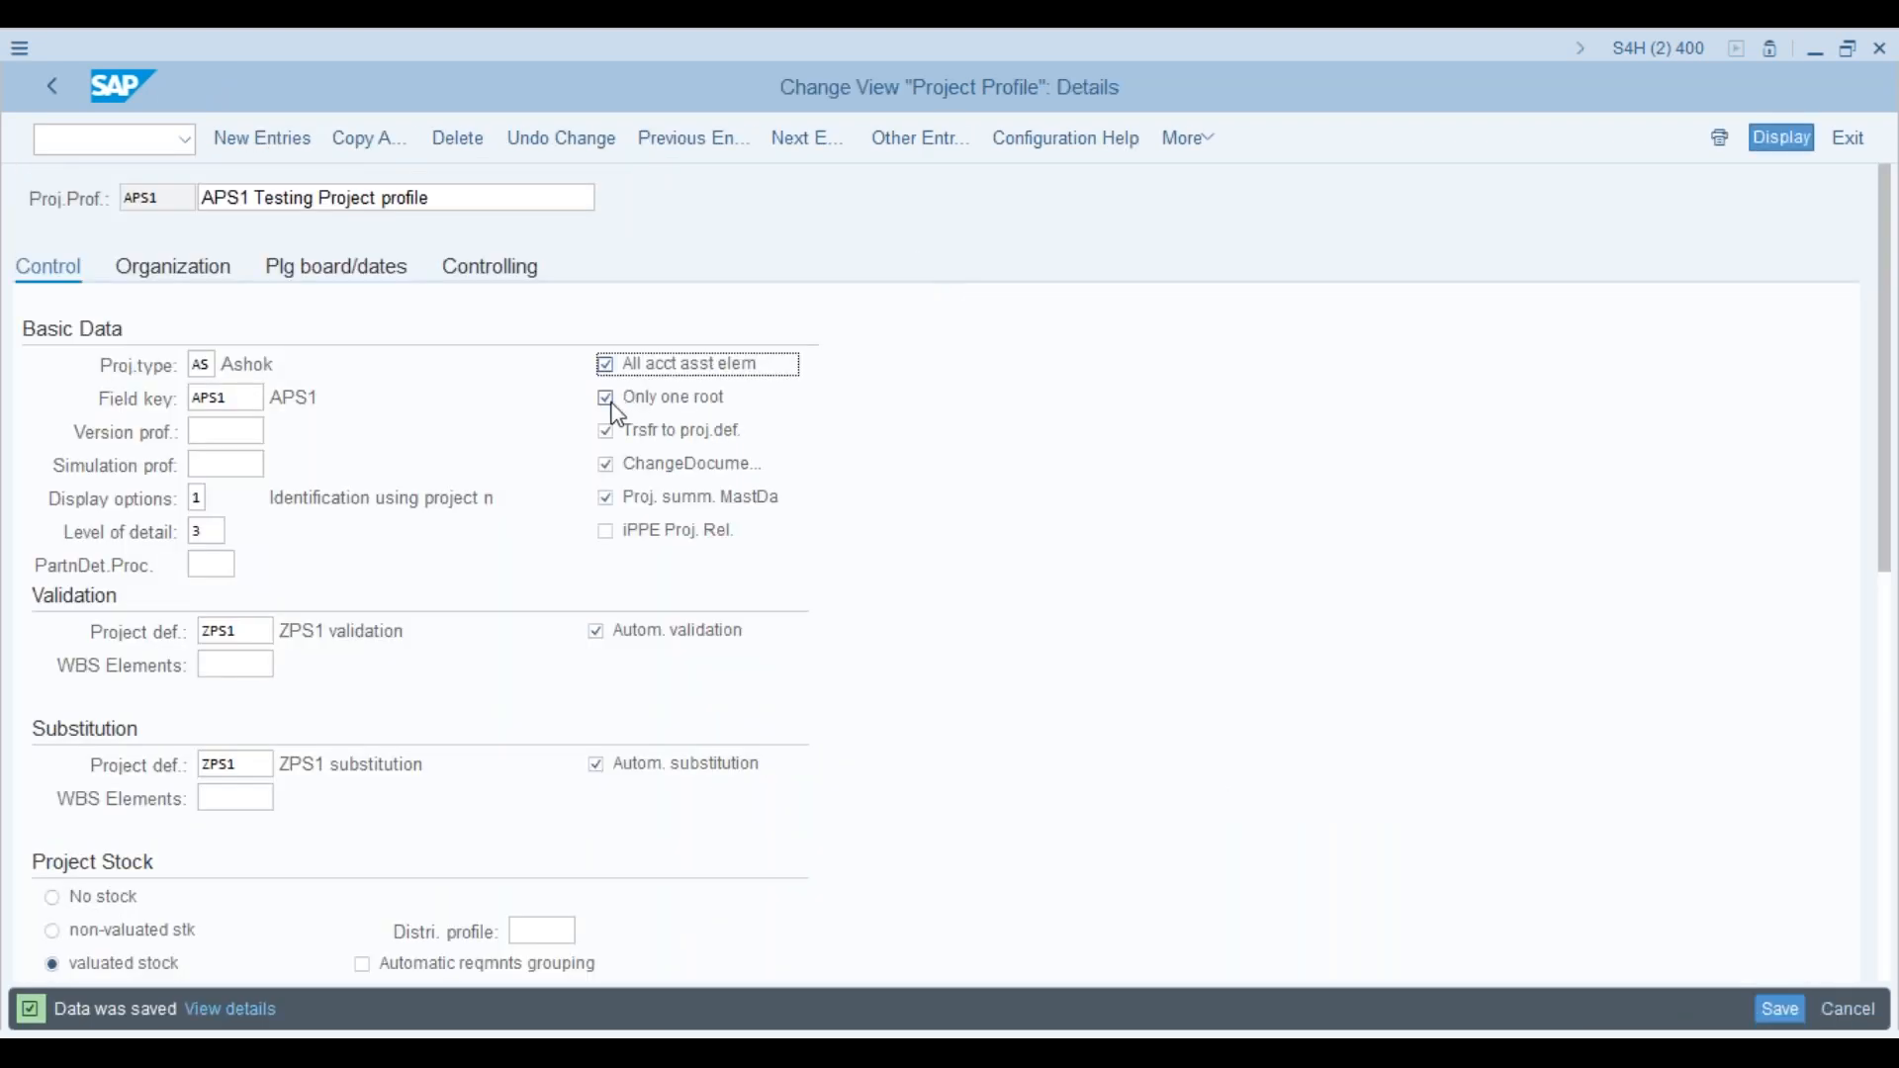
# Step: Untick Only one root in the APS1 profile and save the profile
pyautogui.click(607, 399)
pyautogui.click(1787, 1019)
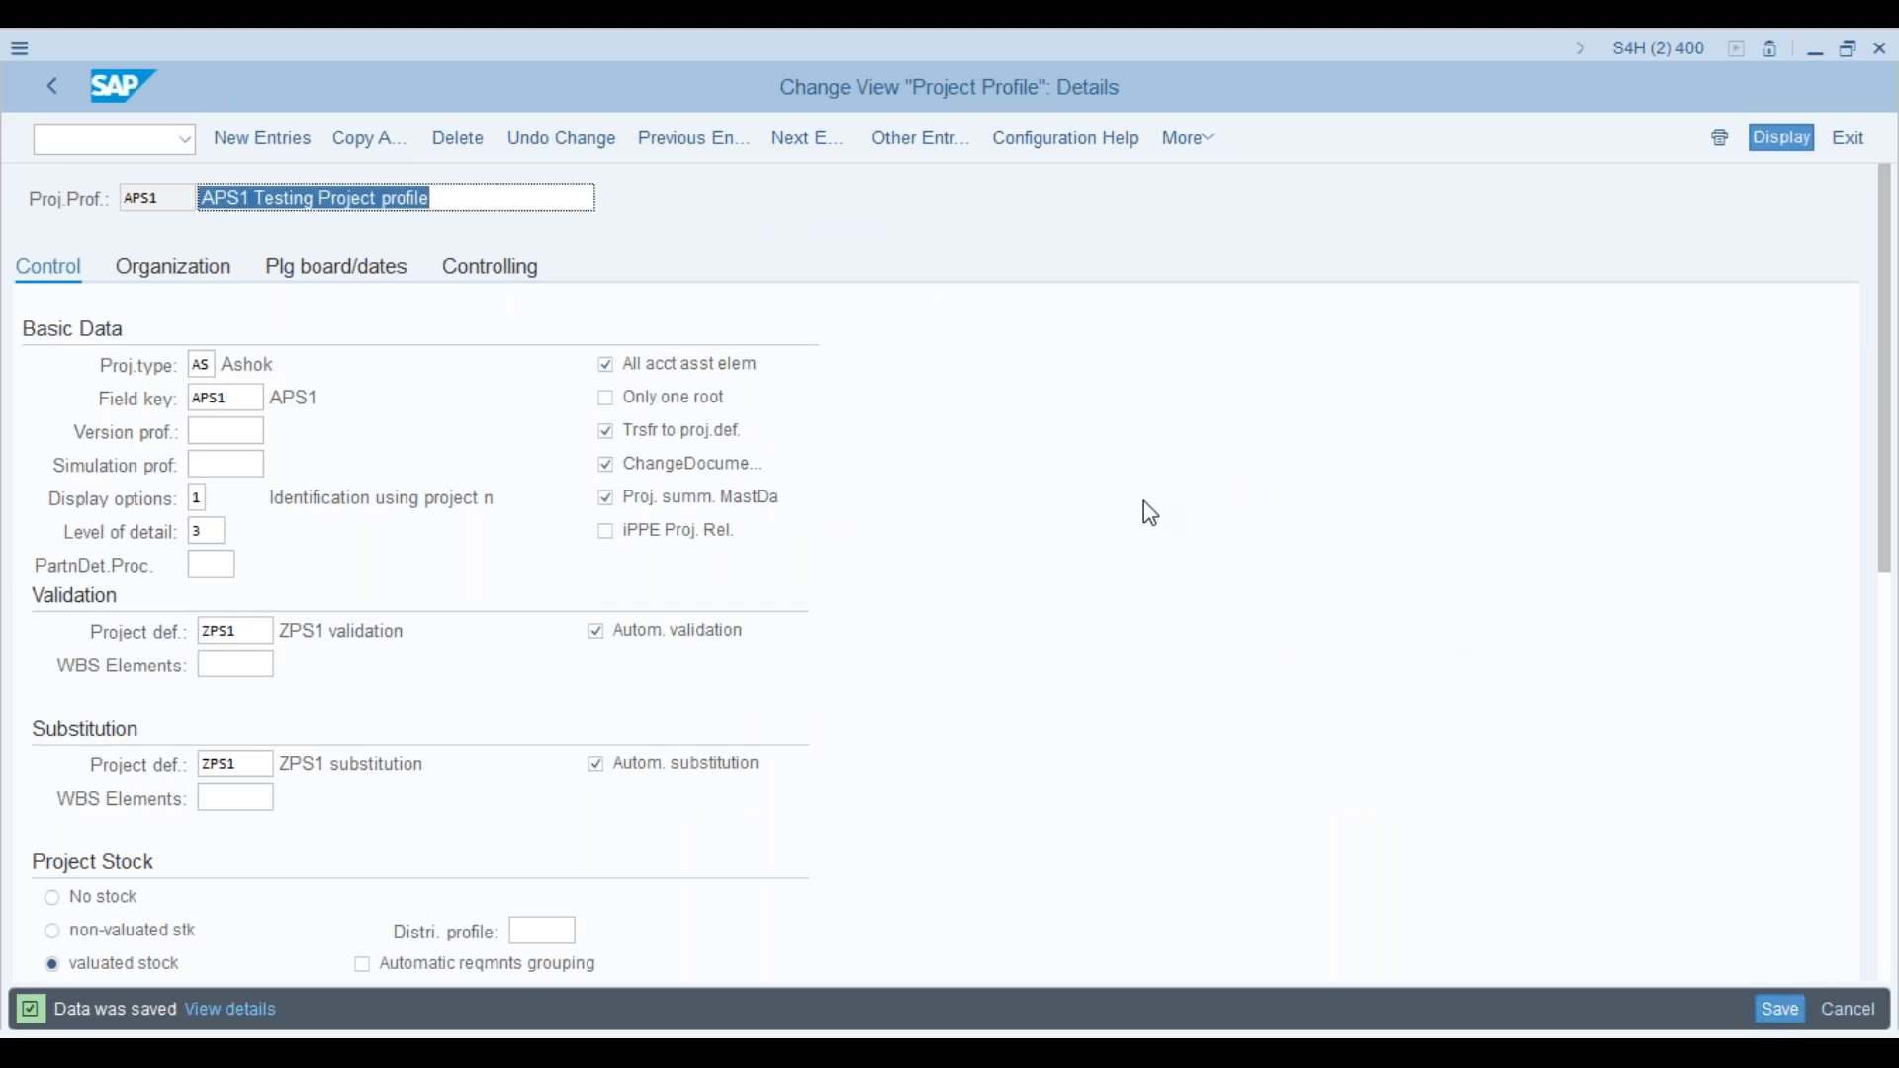
pyautogui.hotkey('alt', 'Tab')
# Step: Relaunch Project Builder via /n and CJ20N with no project loaded, showing the Create list
pyautogui.write('/n')
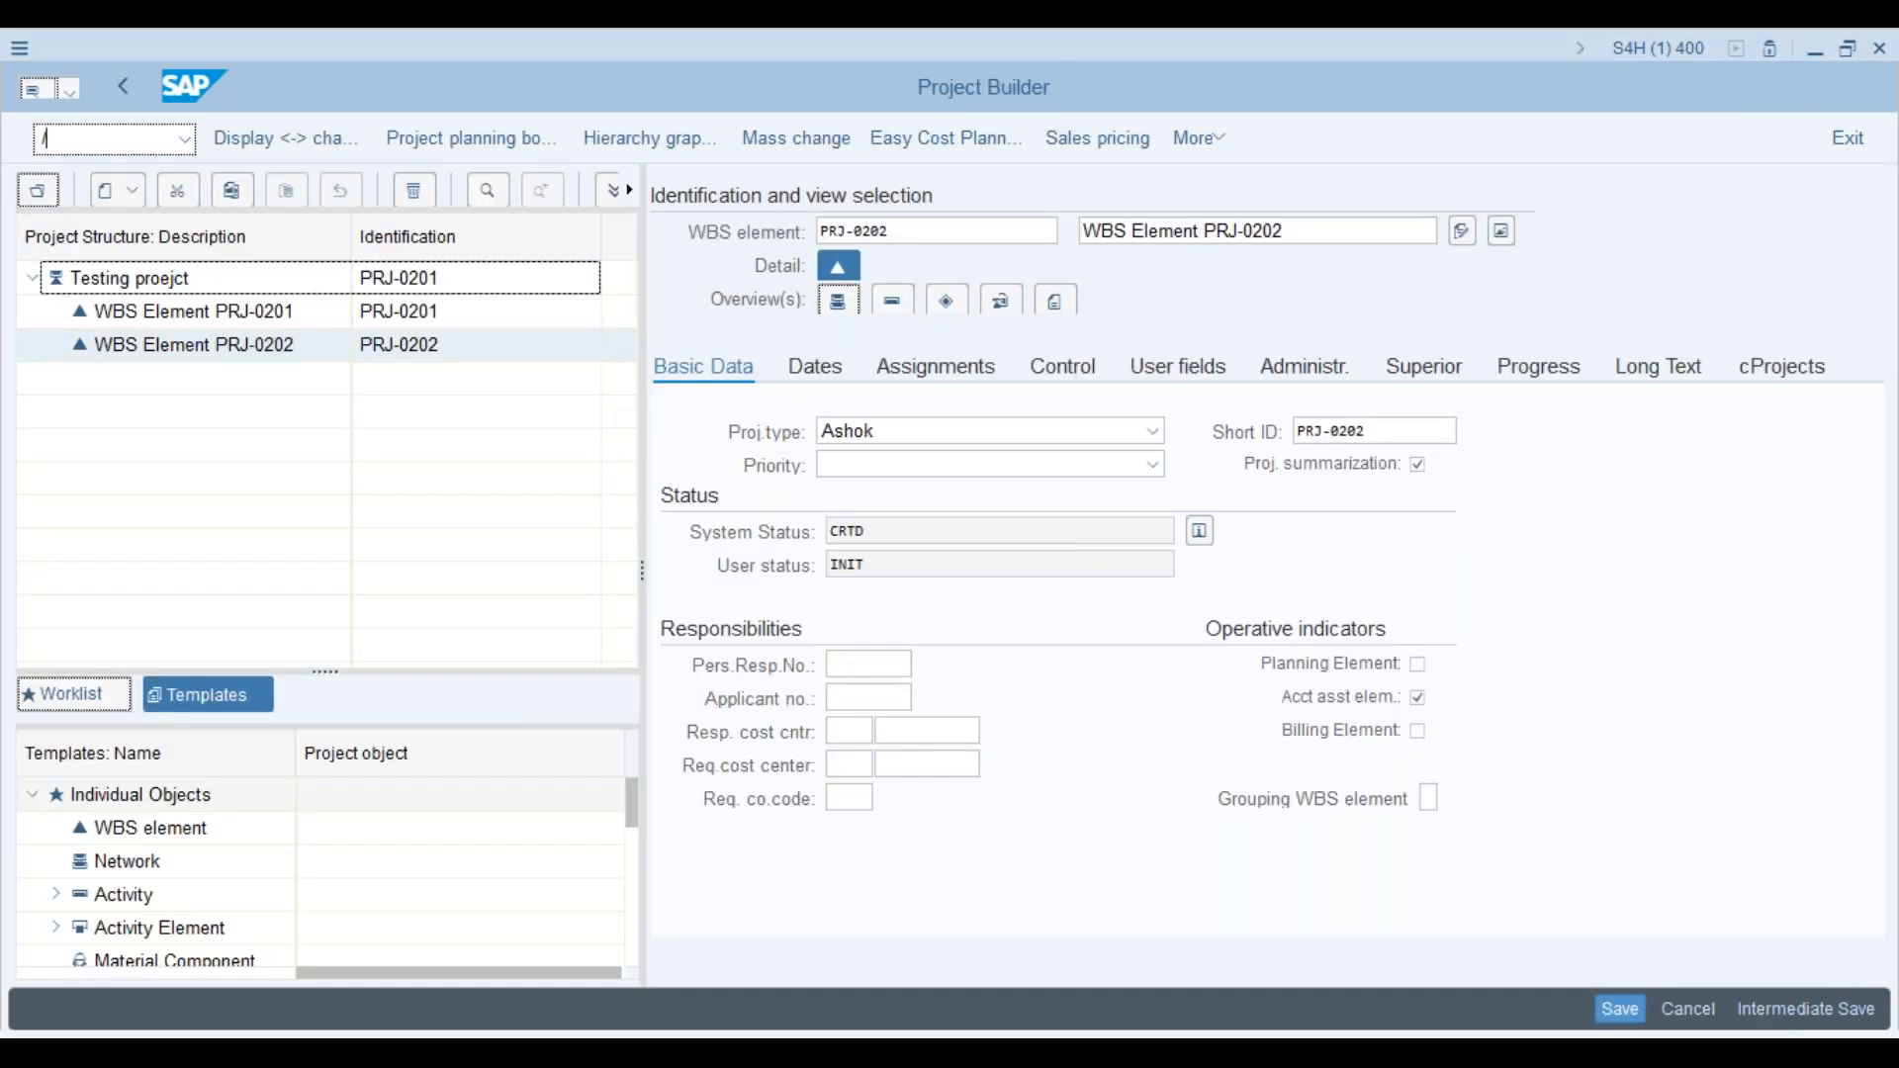
pyautogui.write('cj20n')
pyautogui.press('Return')
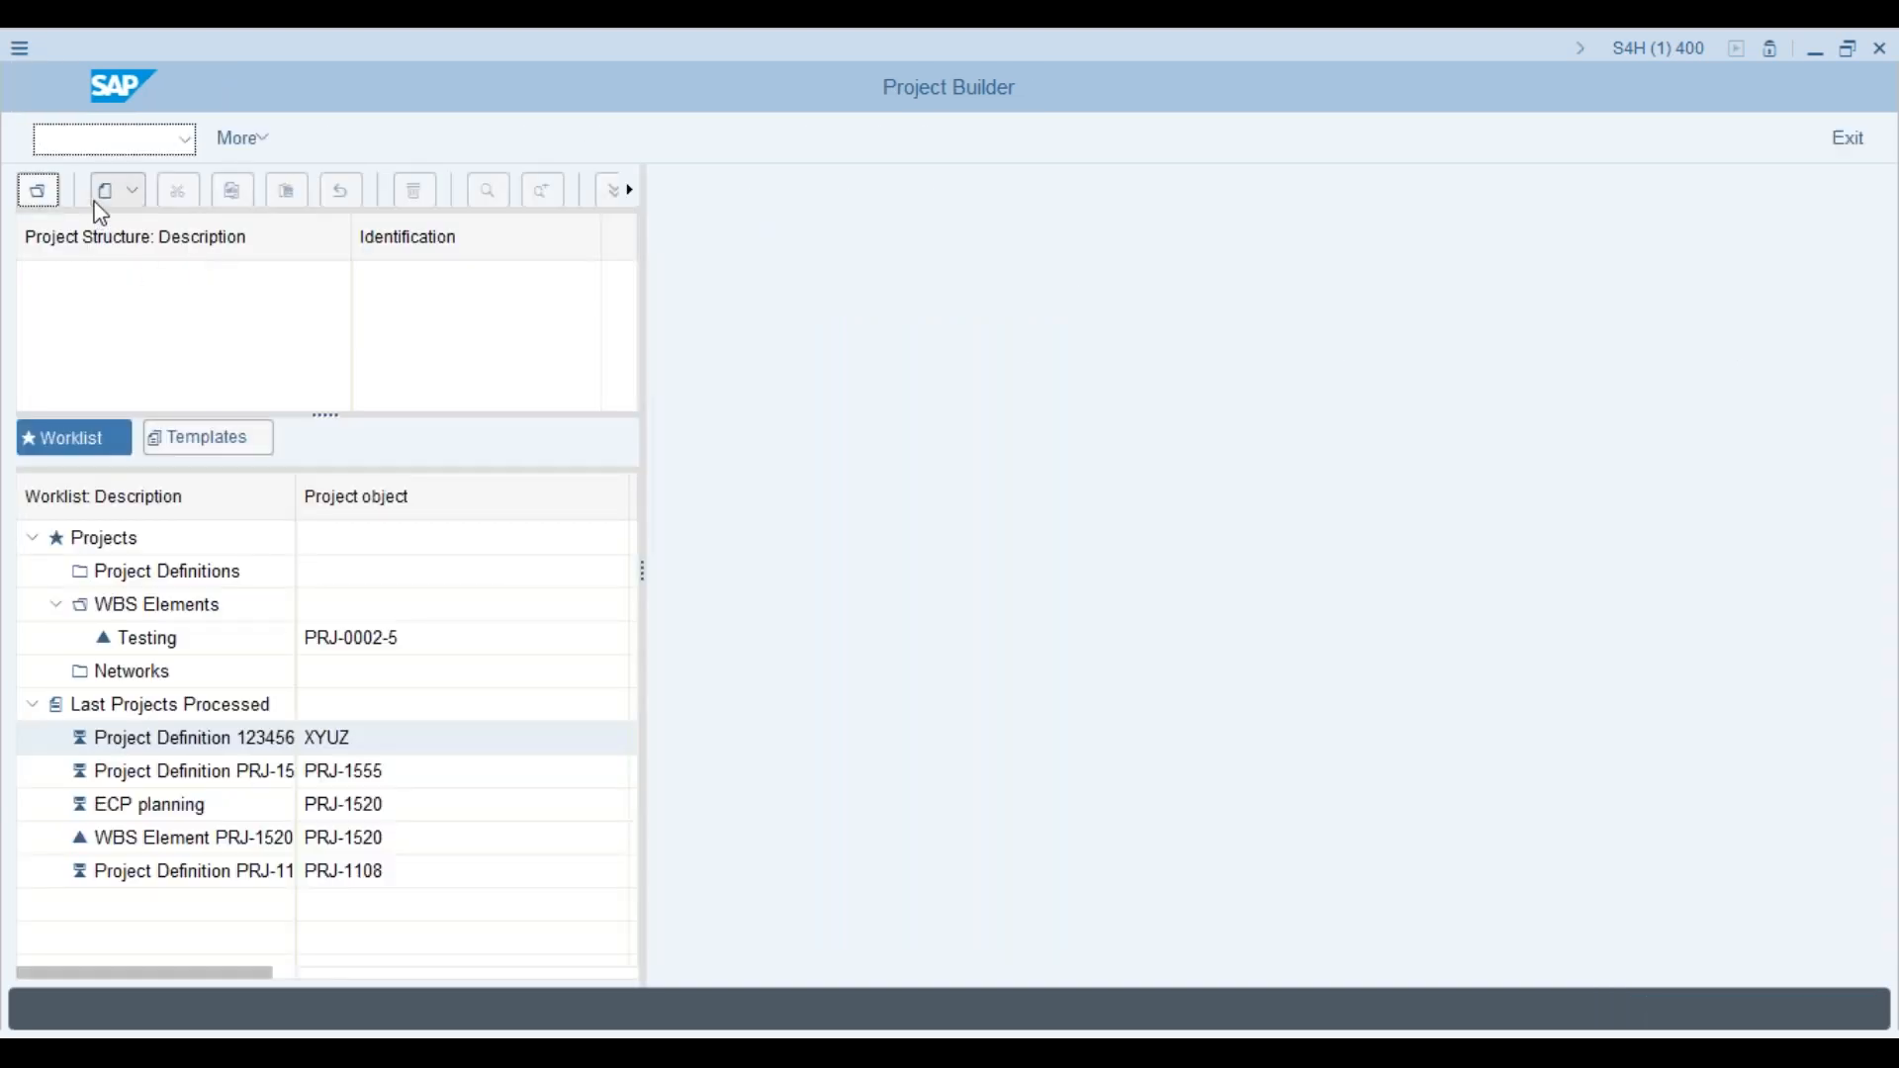
pyautogui.click(117, 190)
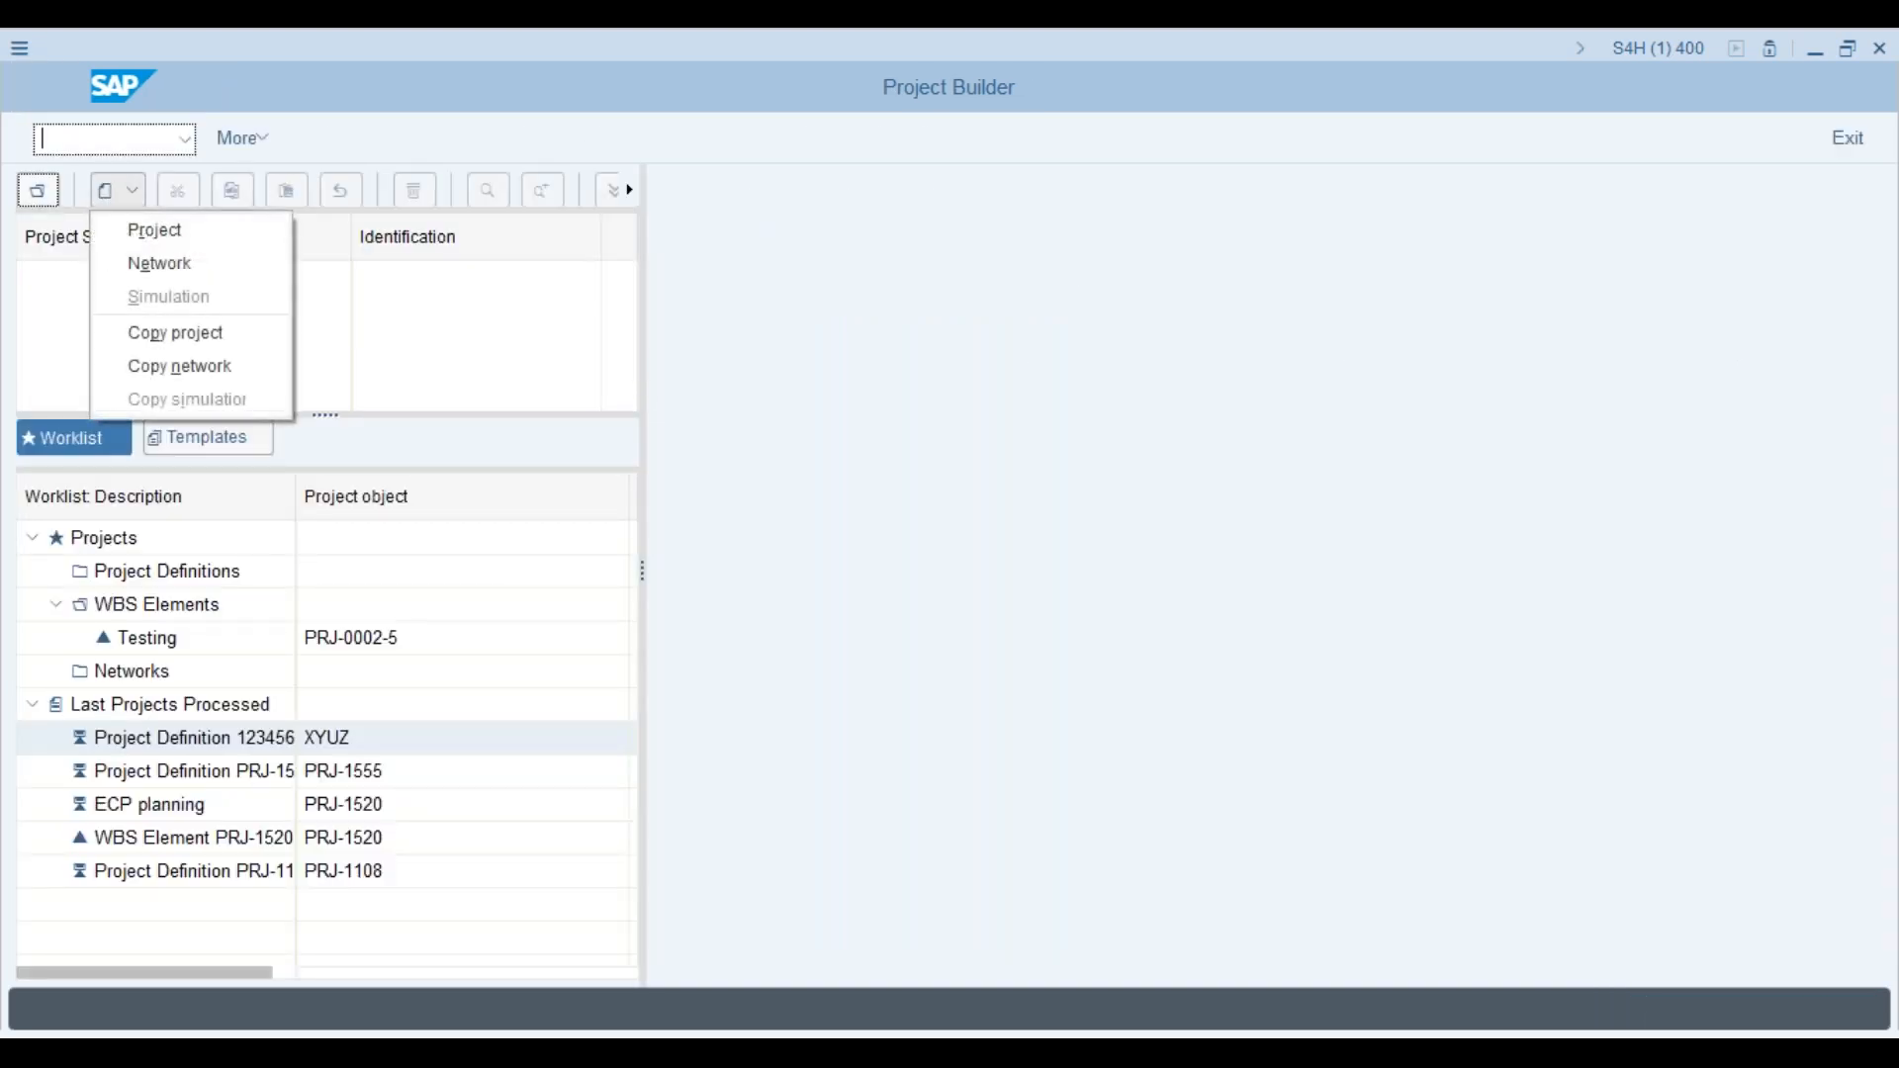
pyautogui.click(102, 142)
pyautogui.write('/n')
pyautogui.press('Return')
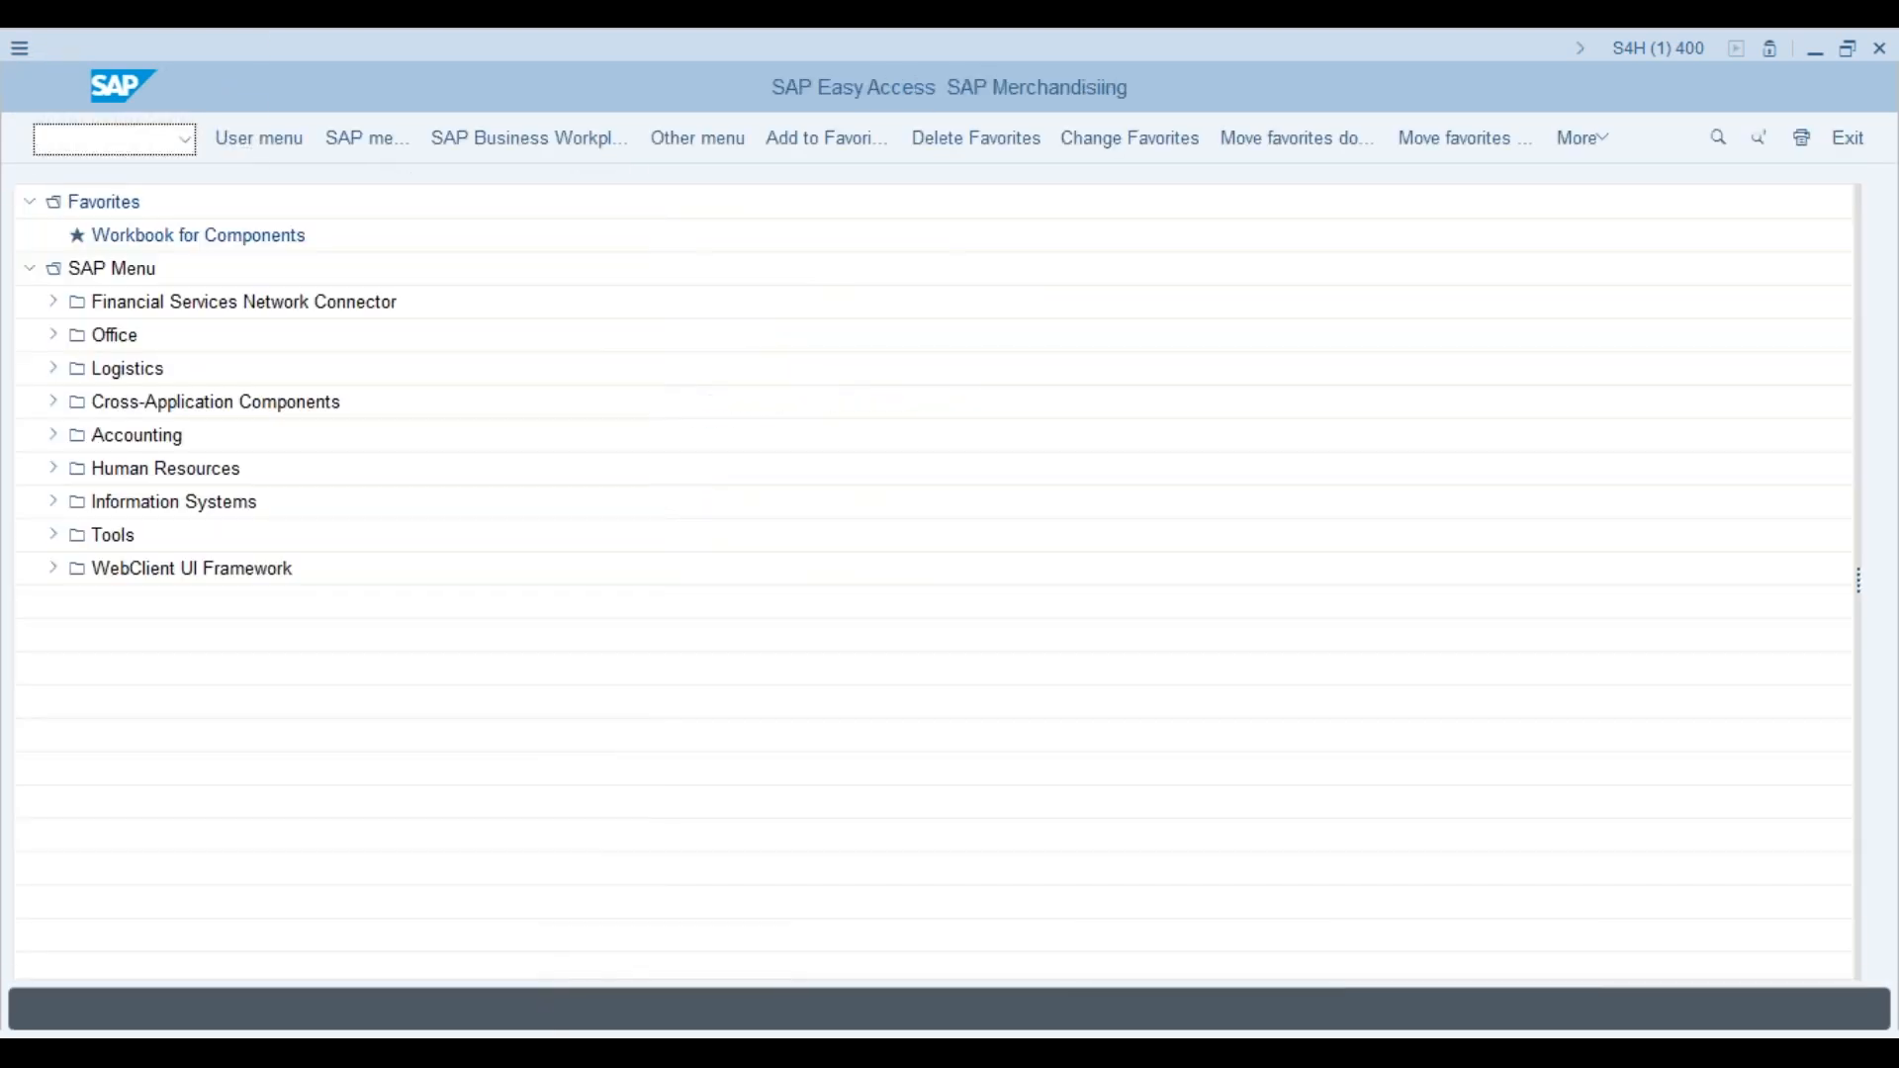
pyautogui.click(102, 139)
pyautogui.write('cj20n')
pyautogui.press('Return')
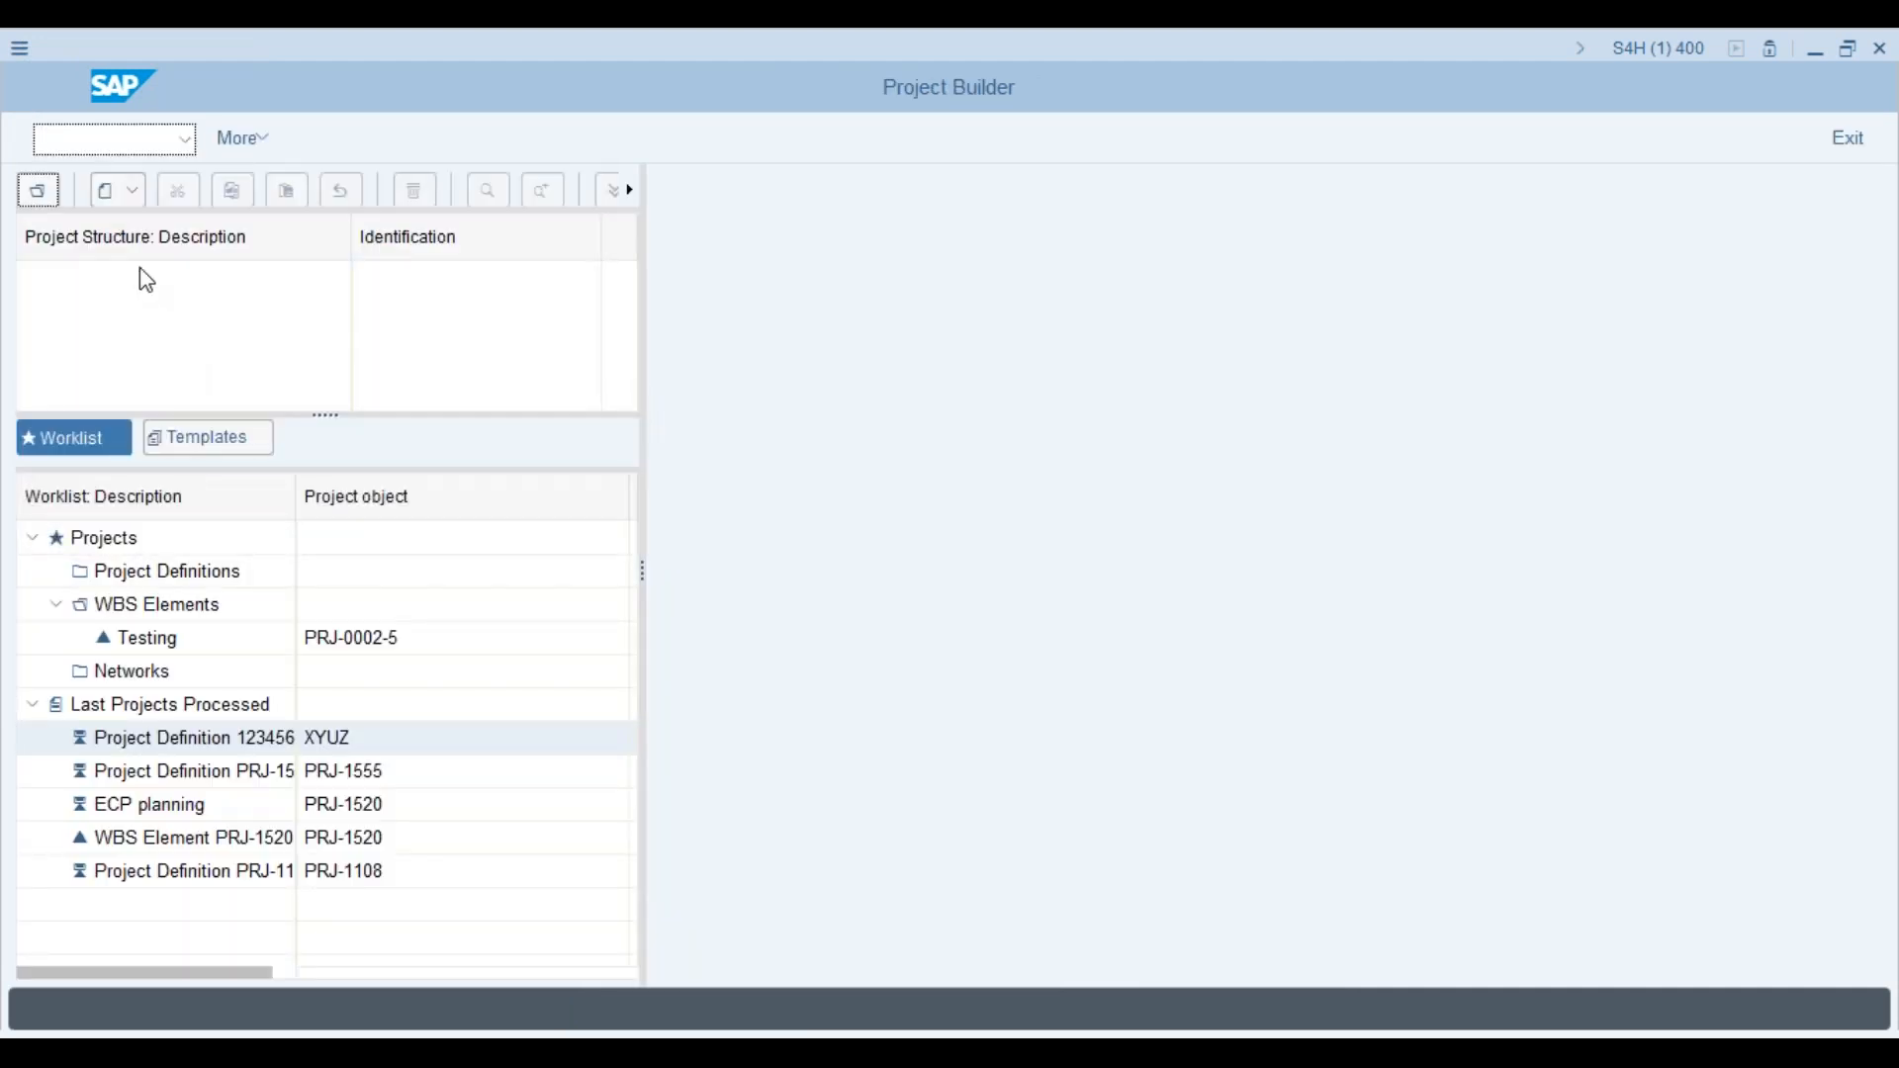
pyautogui.click(125, 194)
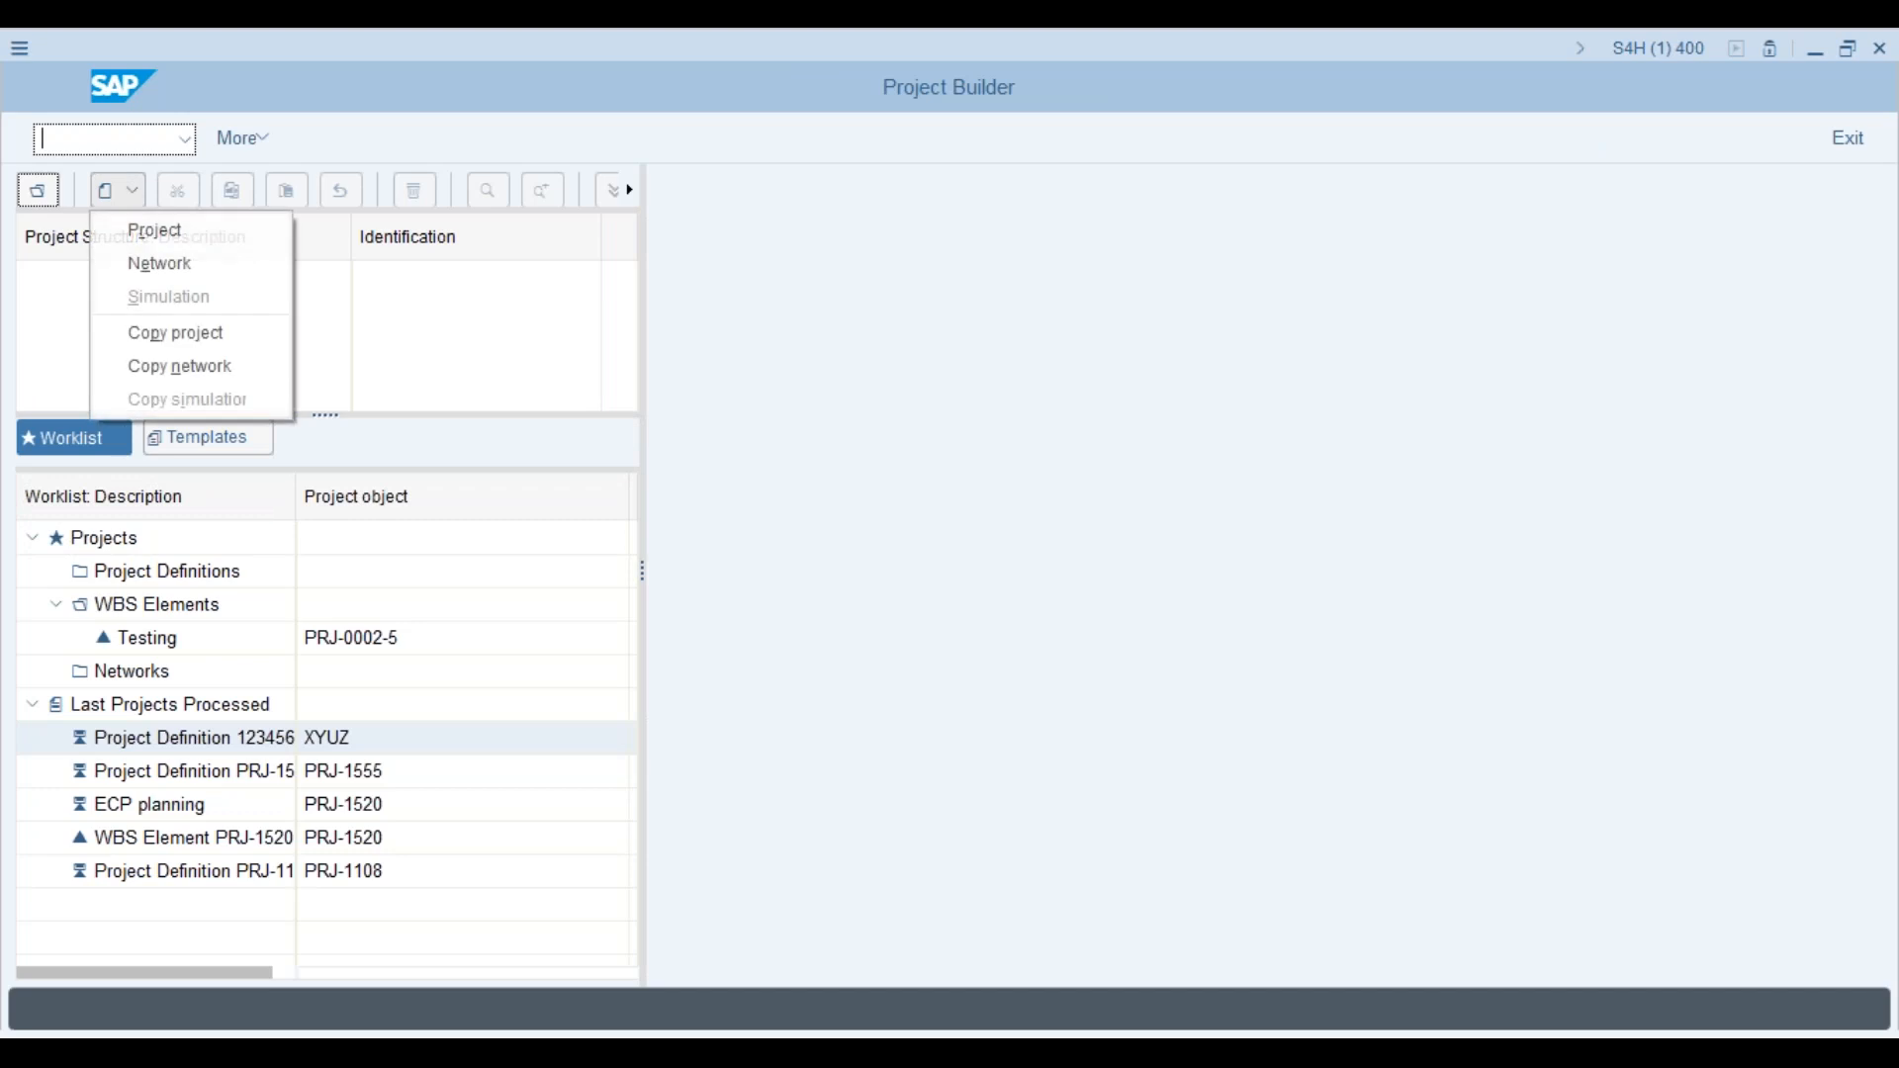
# Step: Create project definition PRJ-0202 from the earlier PRJ-201 entry and save it
pyautogui.click(155, 234)
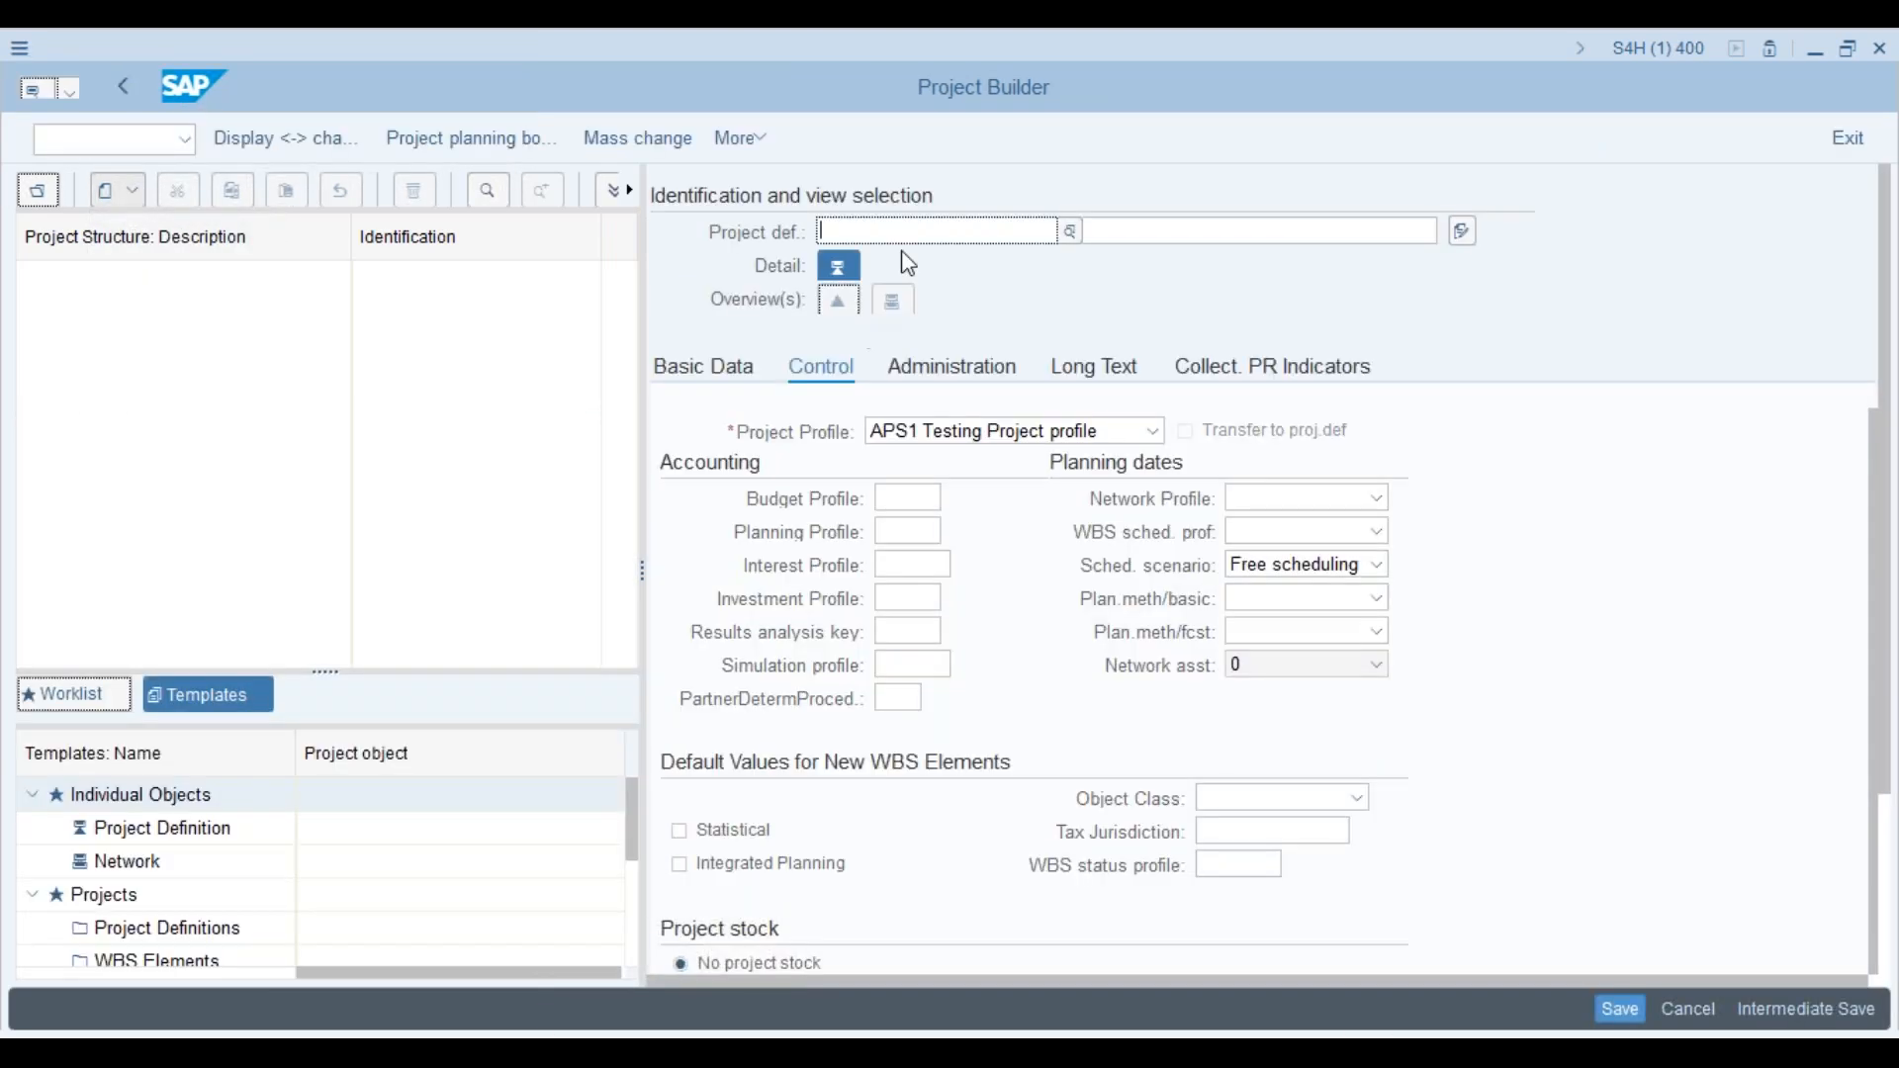
pyautogui.click(917, 234)
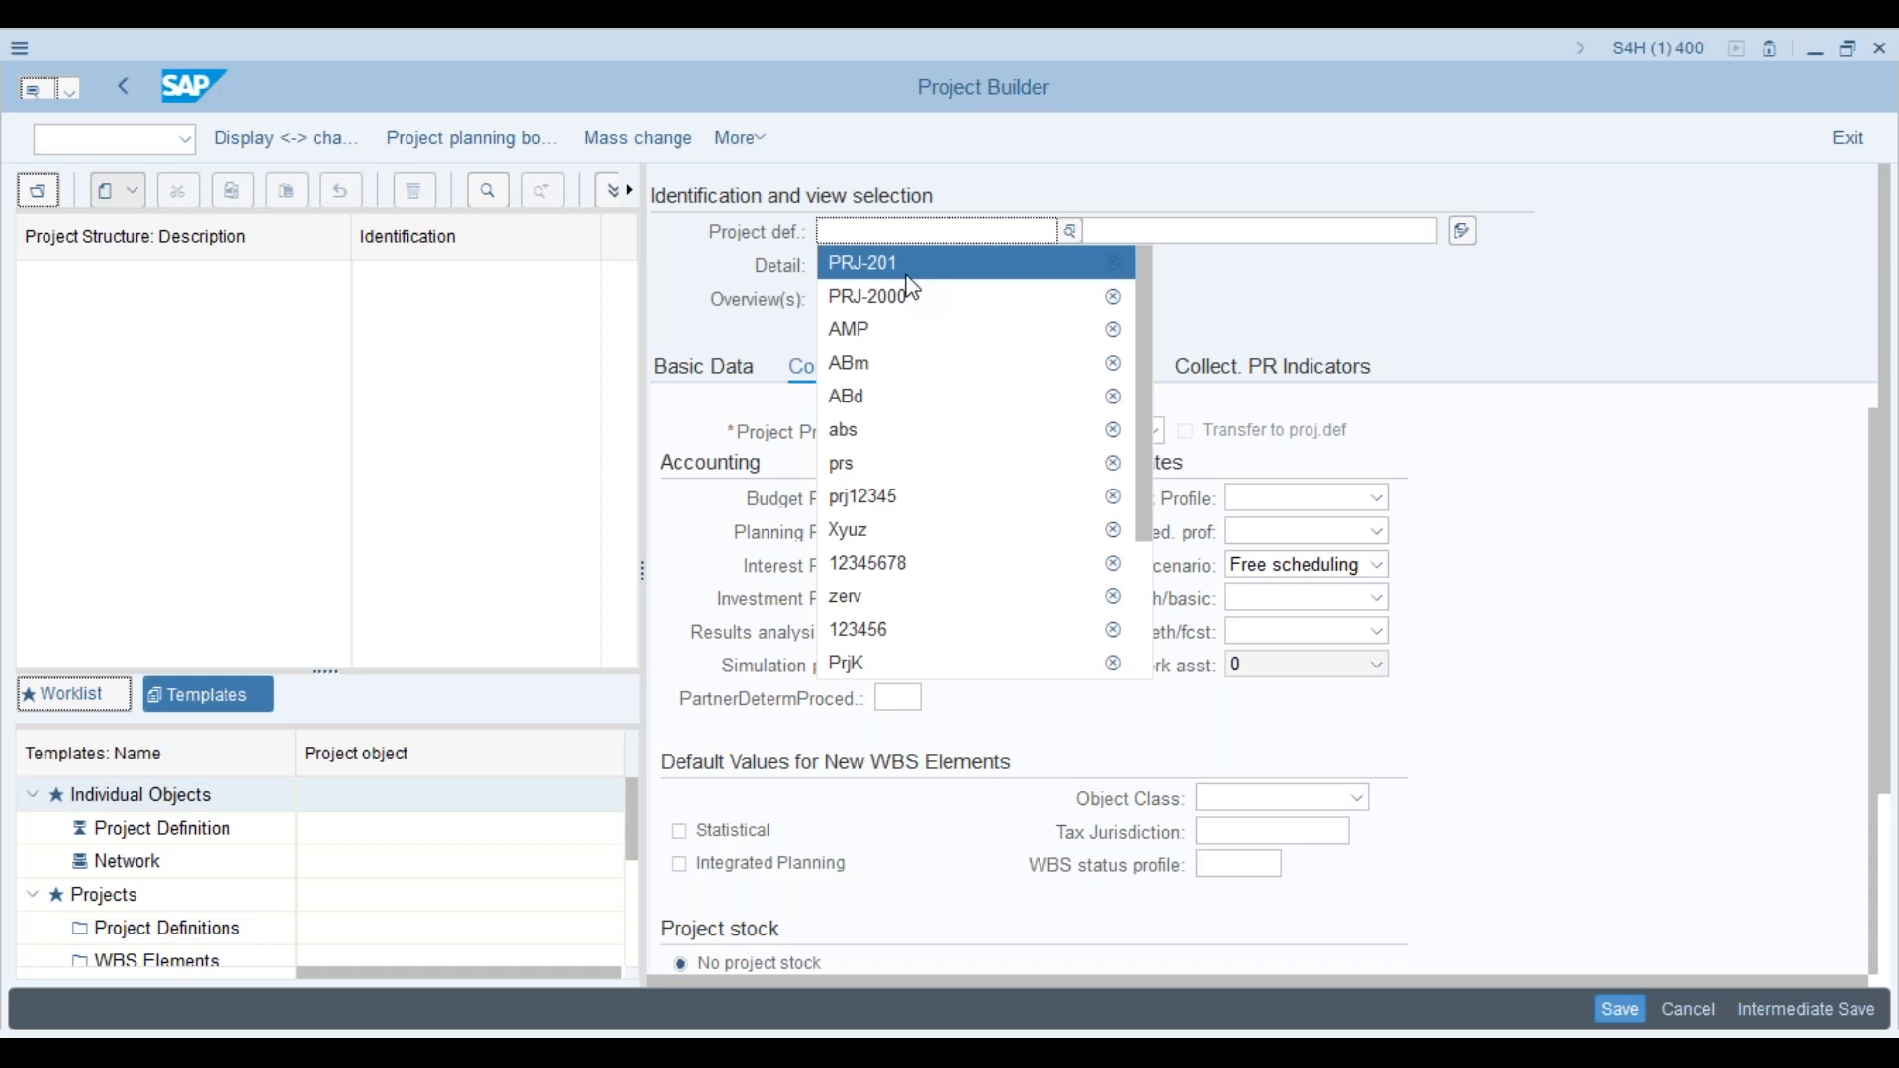
pyautogui.click(907, 277)
pyautogui.press('BackSpace')
pyautogui.write('202')
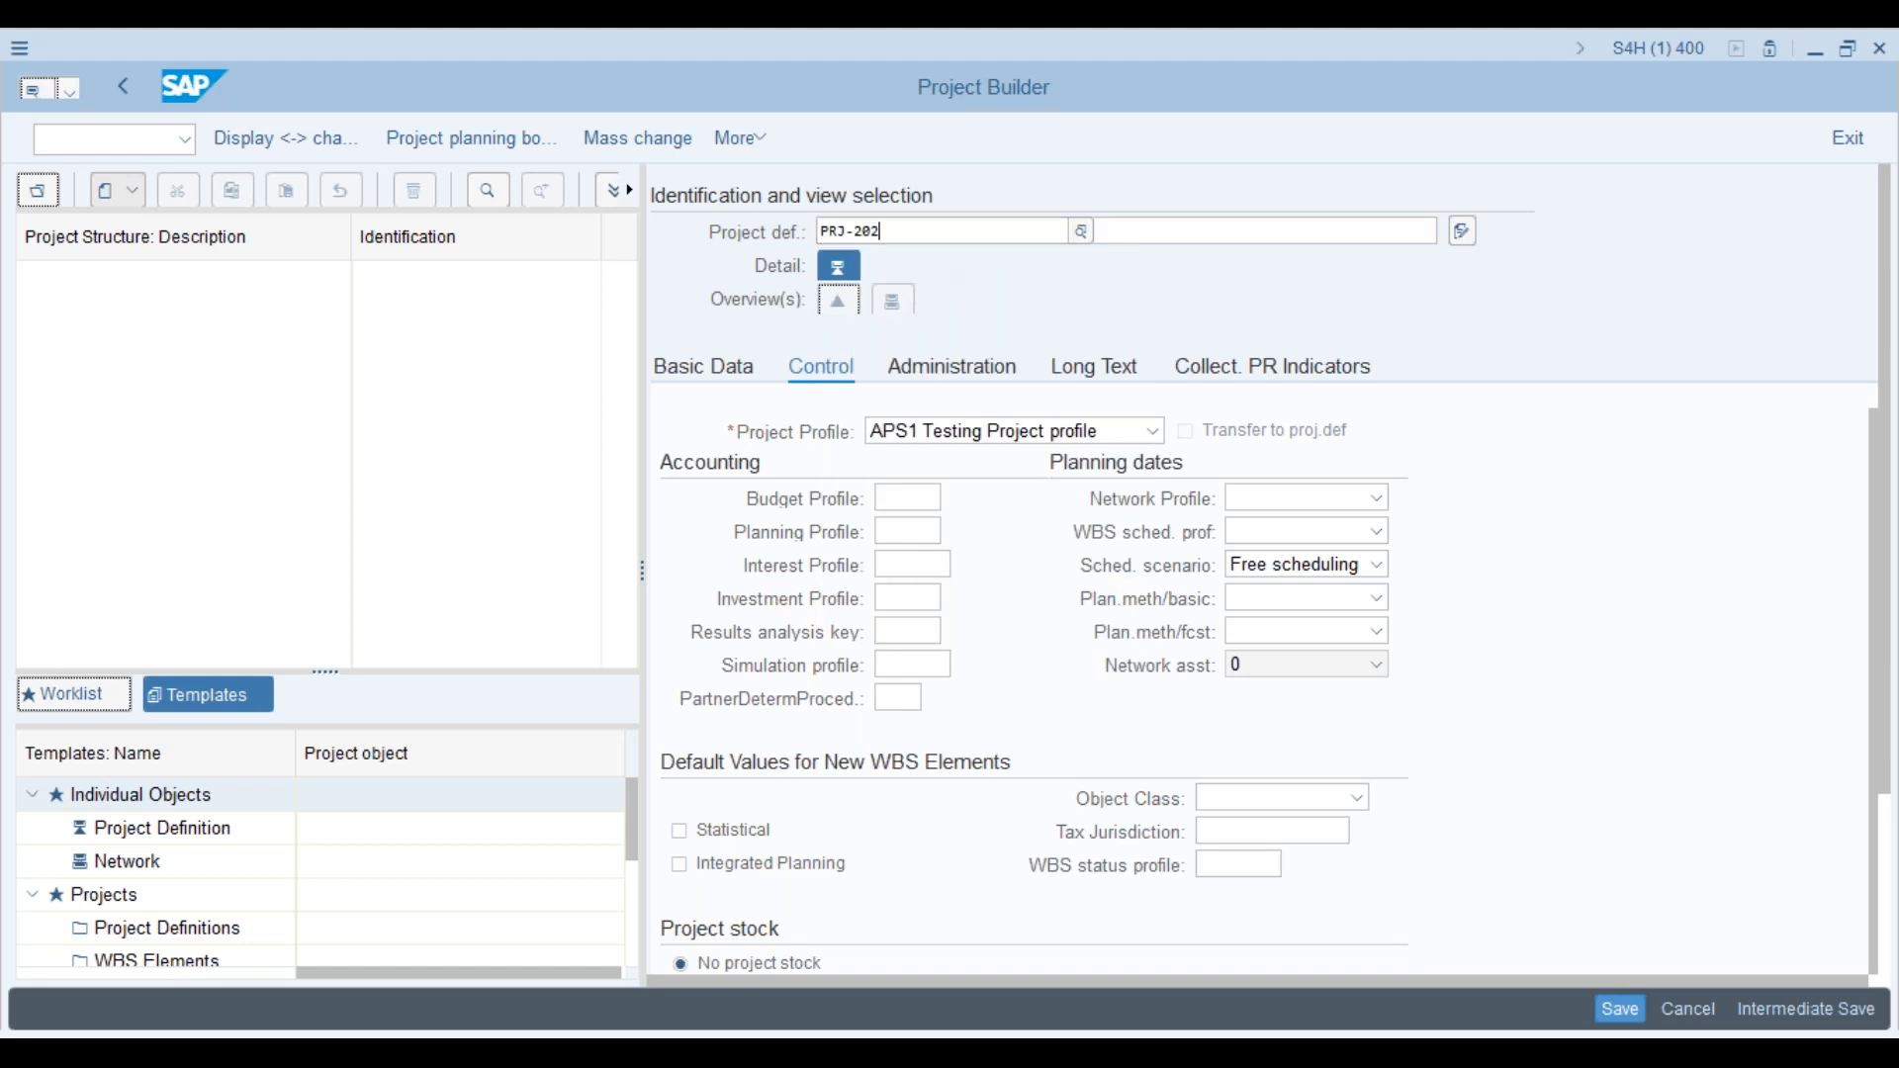
pyautogui.press('Return')
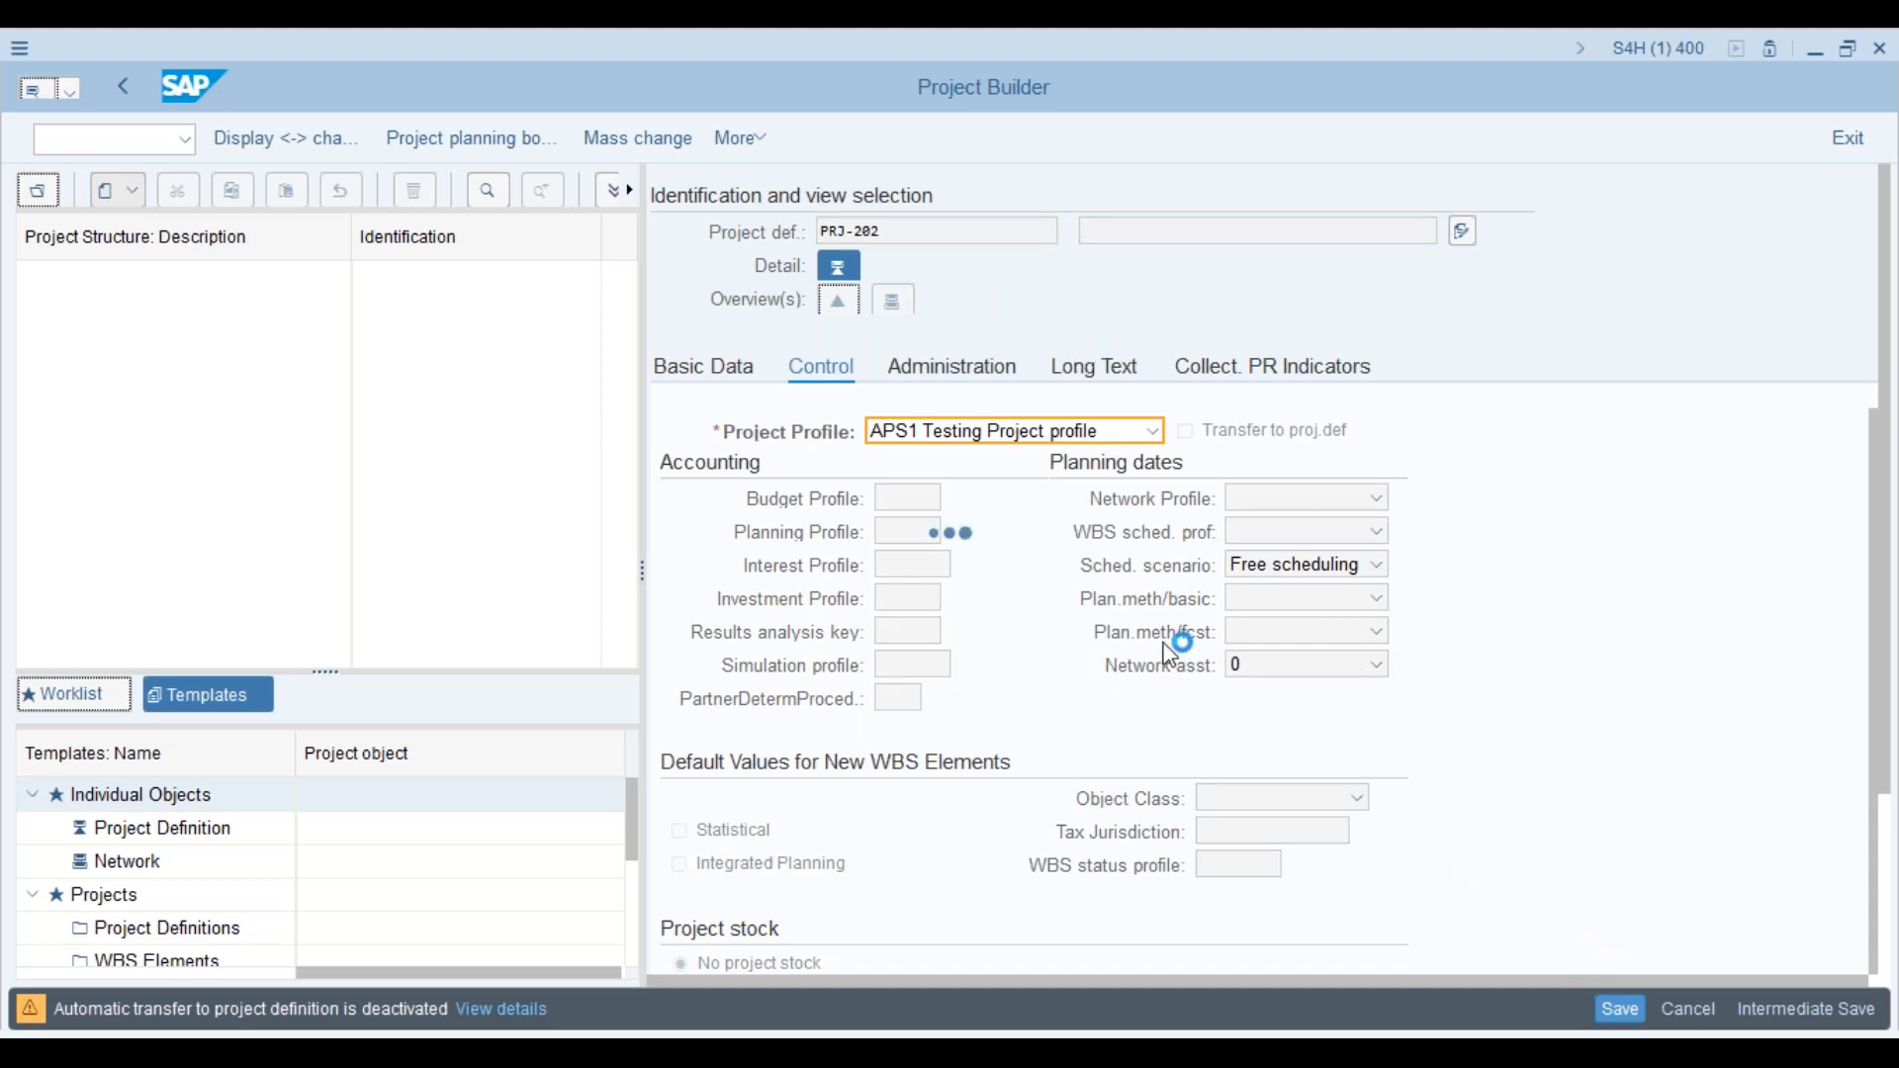
pyautogui.click(1623, 1017)
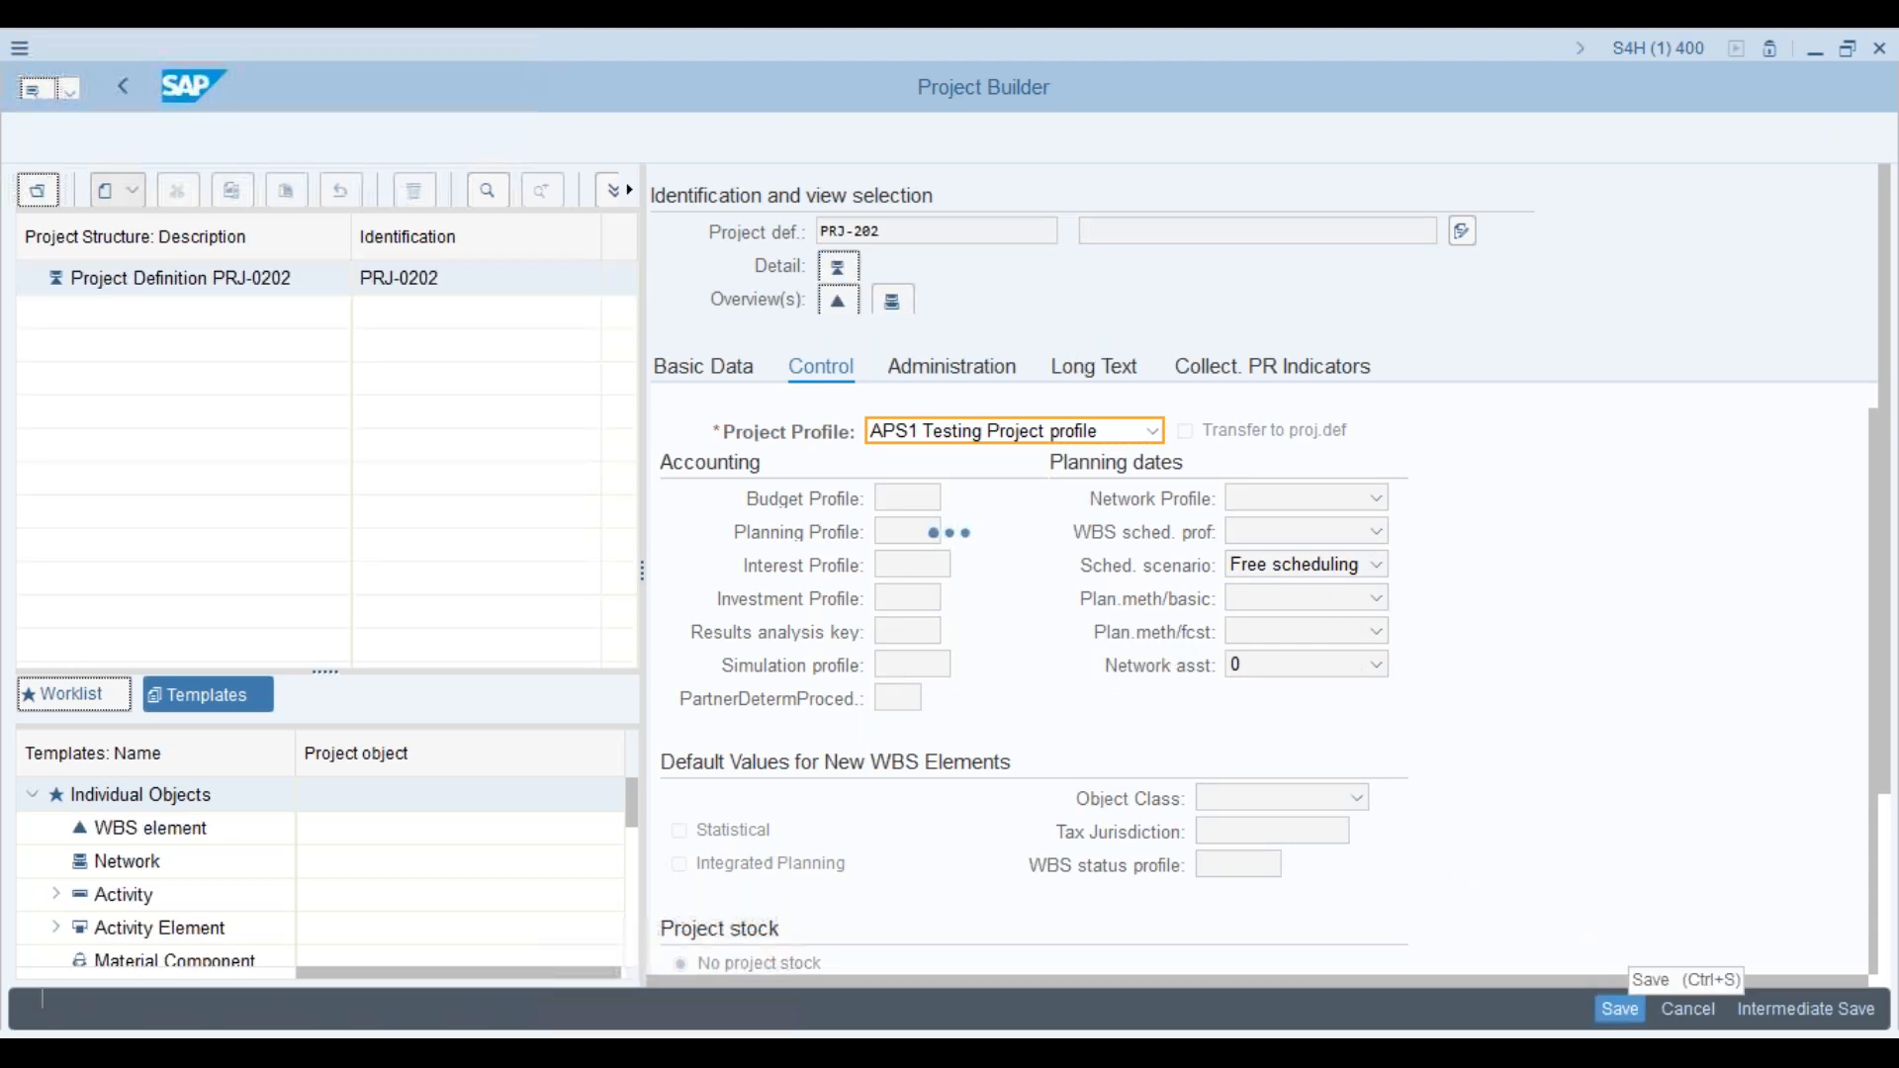
pyautogui.click(271, 283)
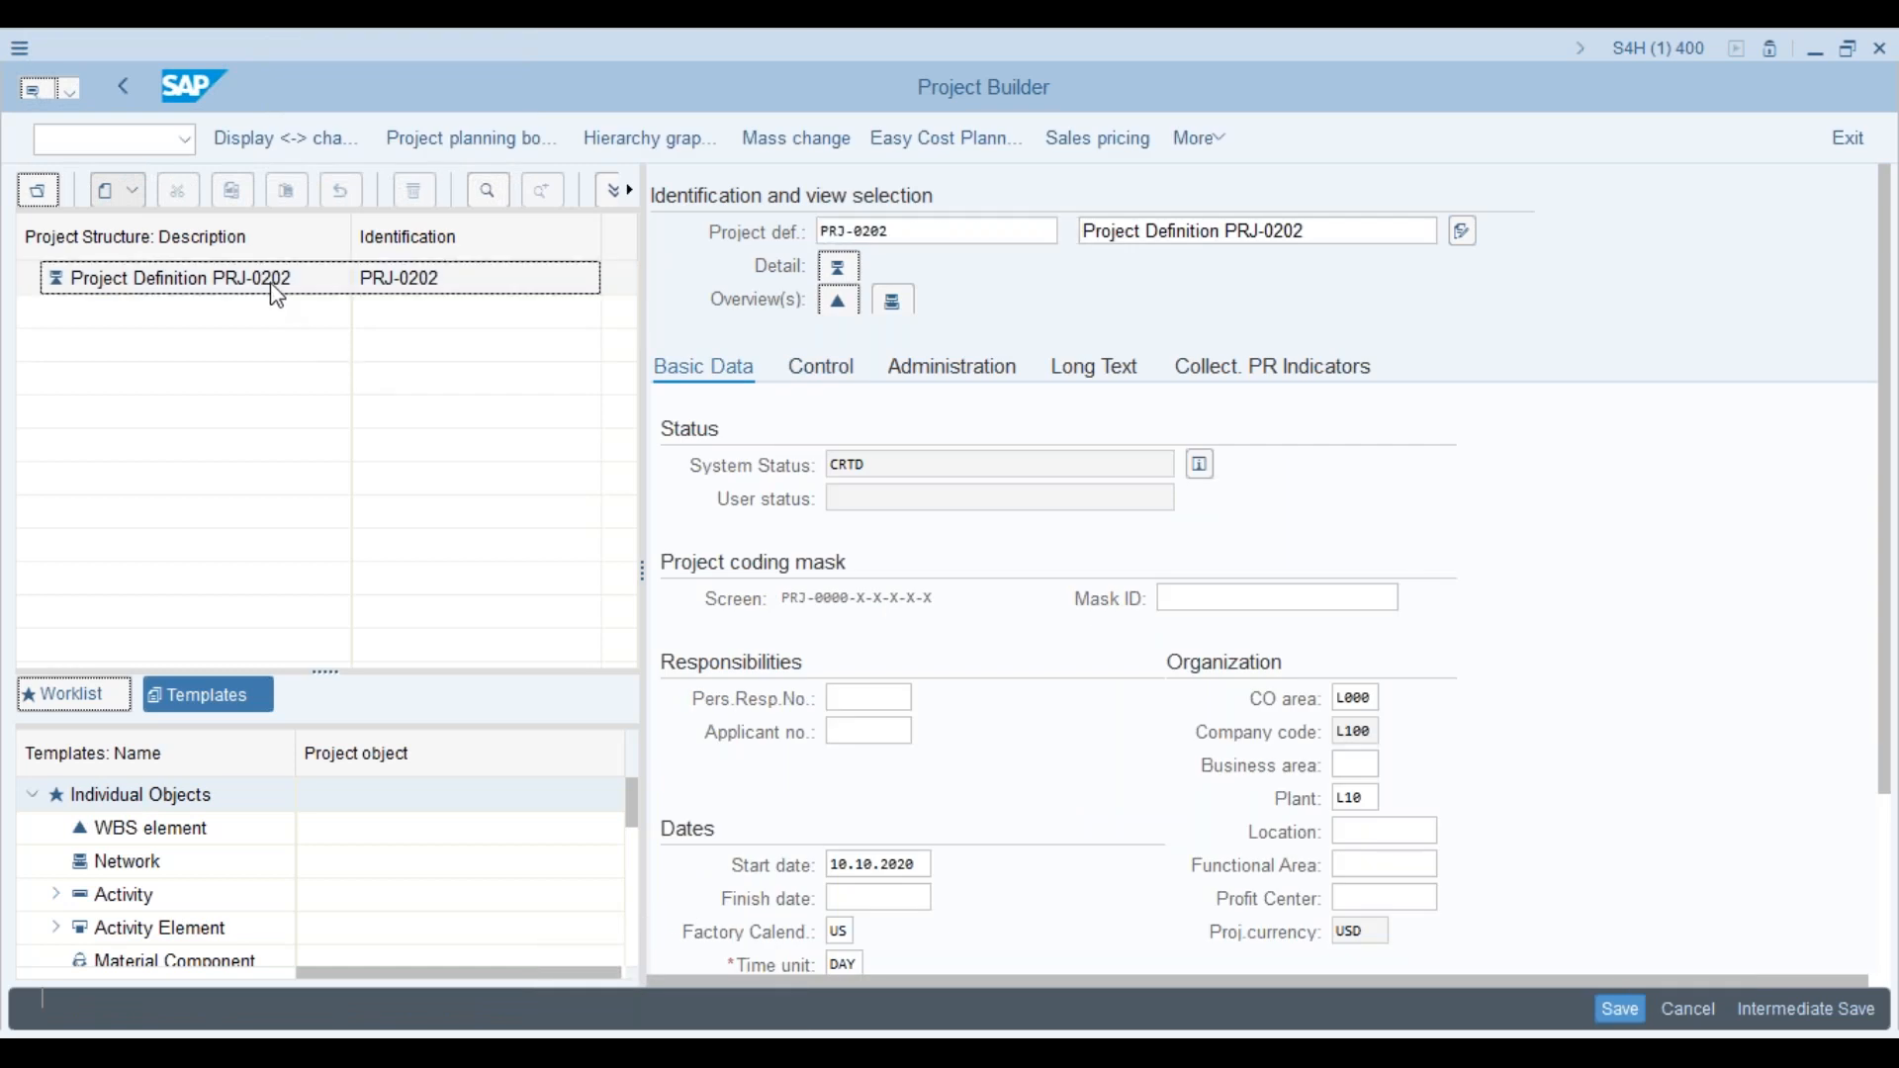
# Step: Add WBS element PRJ-0202 under the project definition
pyautogui.rightClick(277, 295)
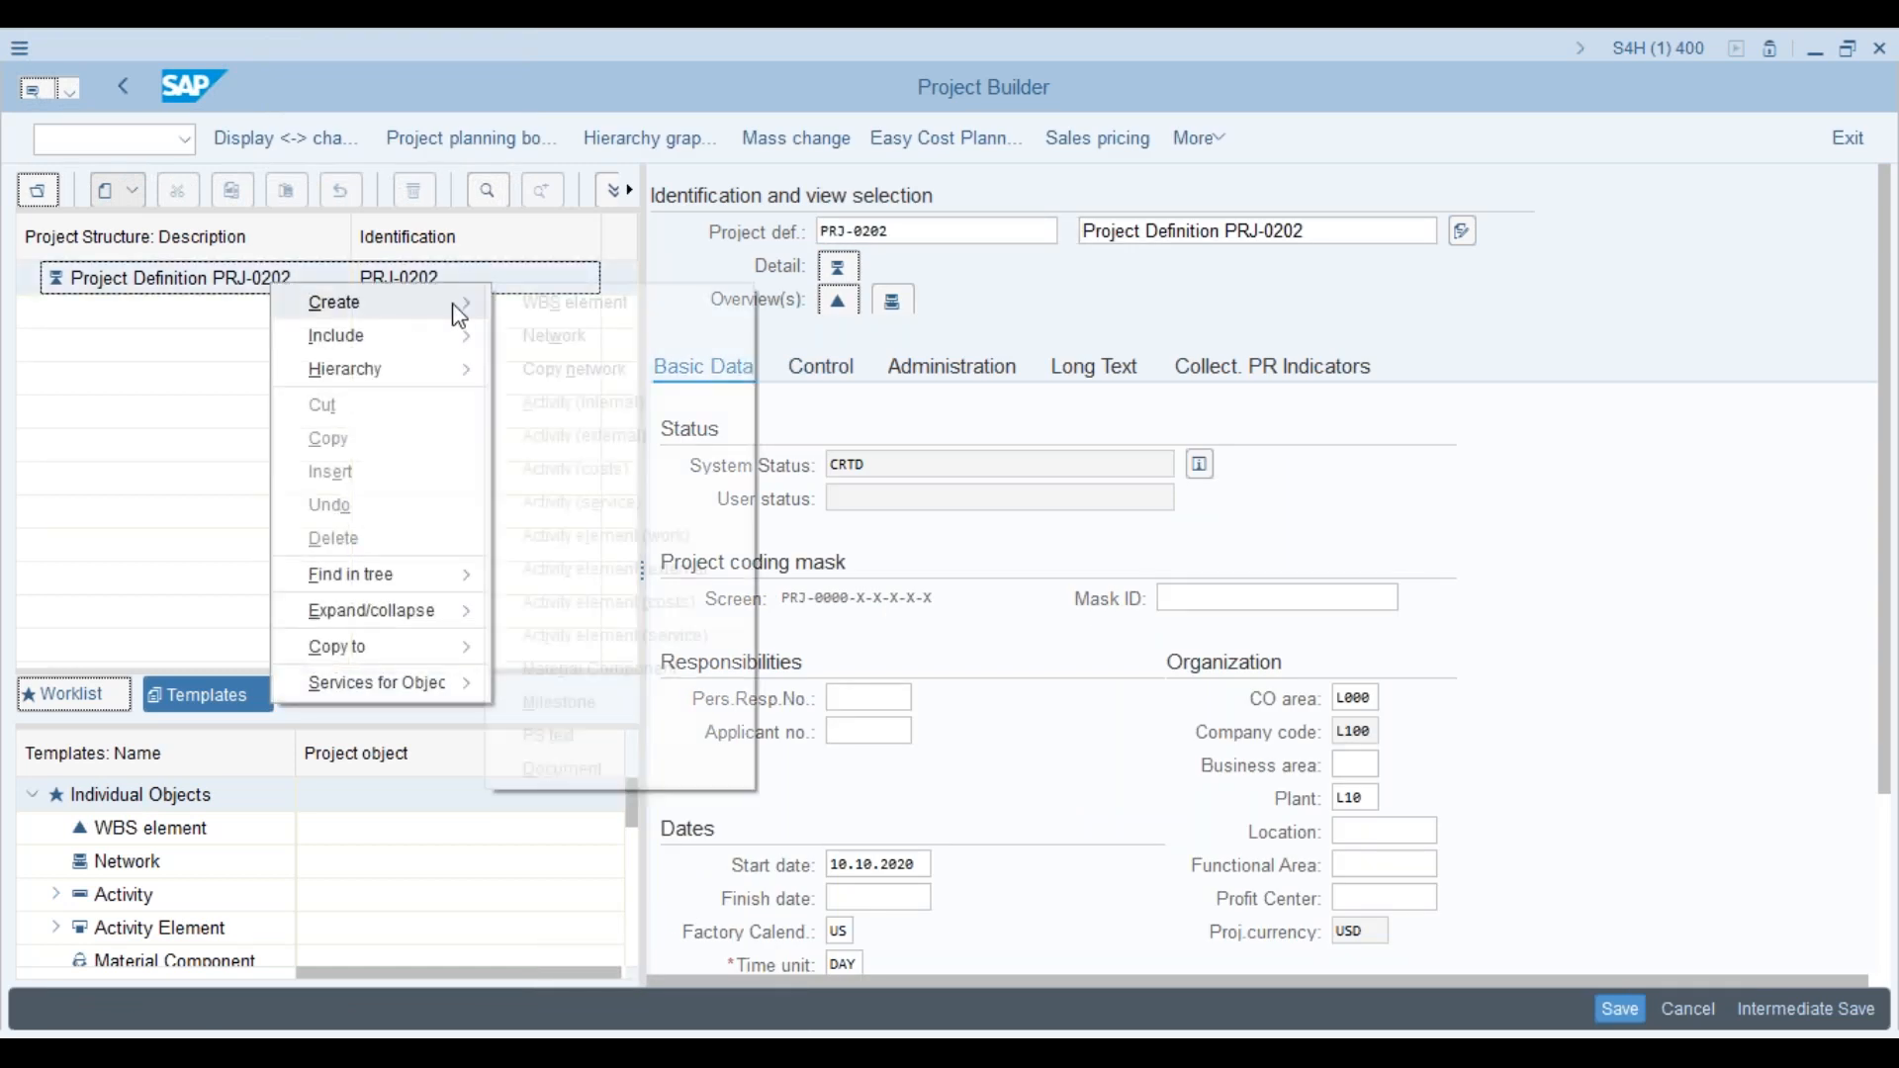
pyautogui.click(557, 313)
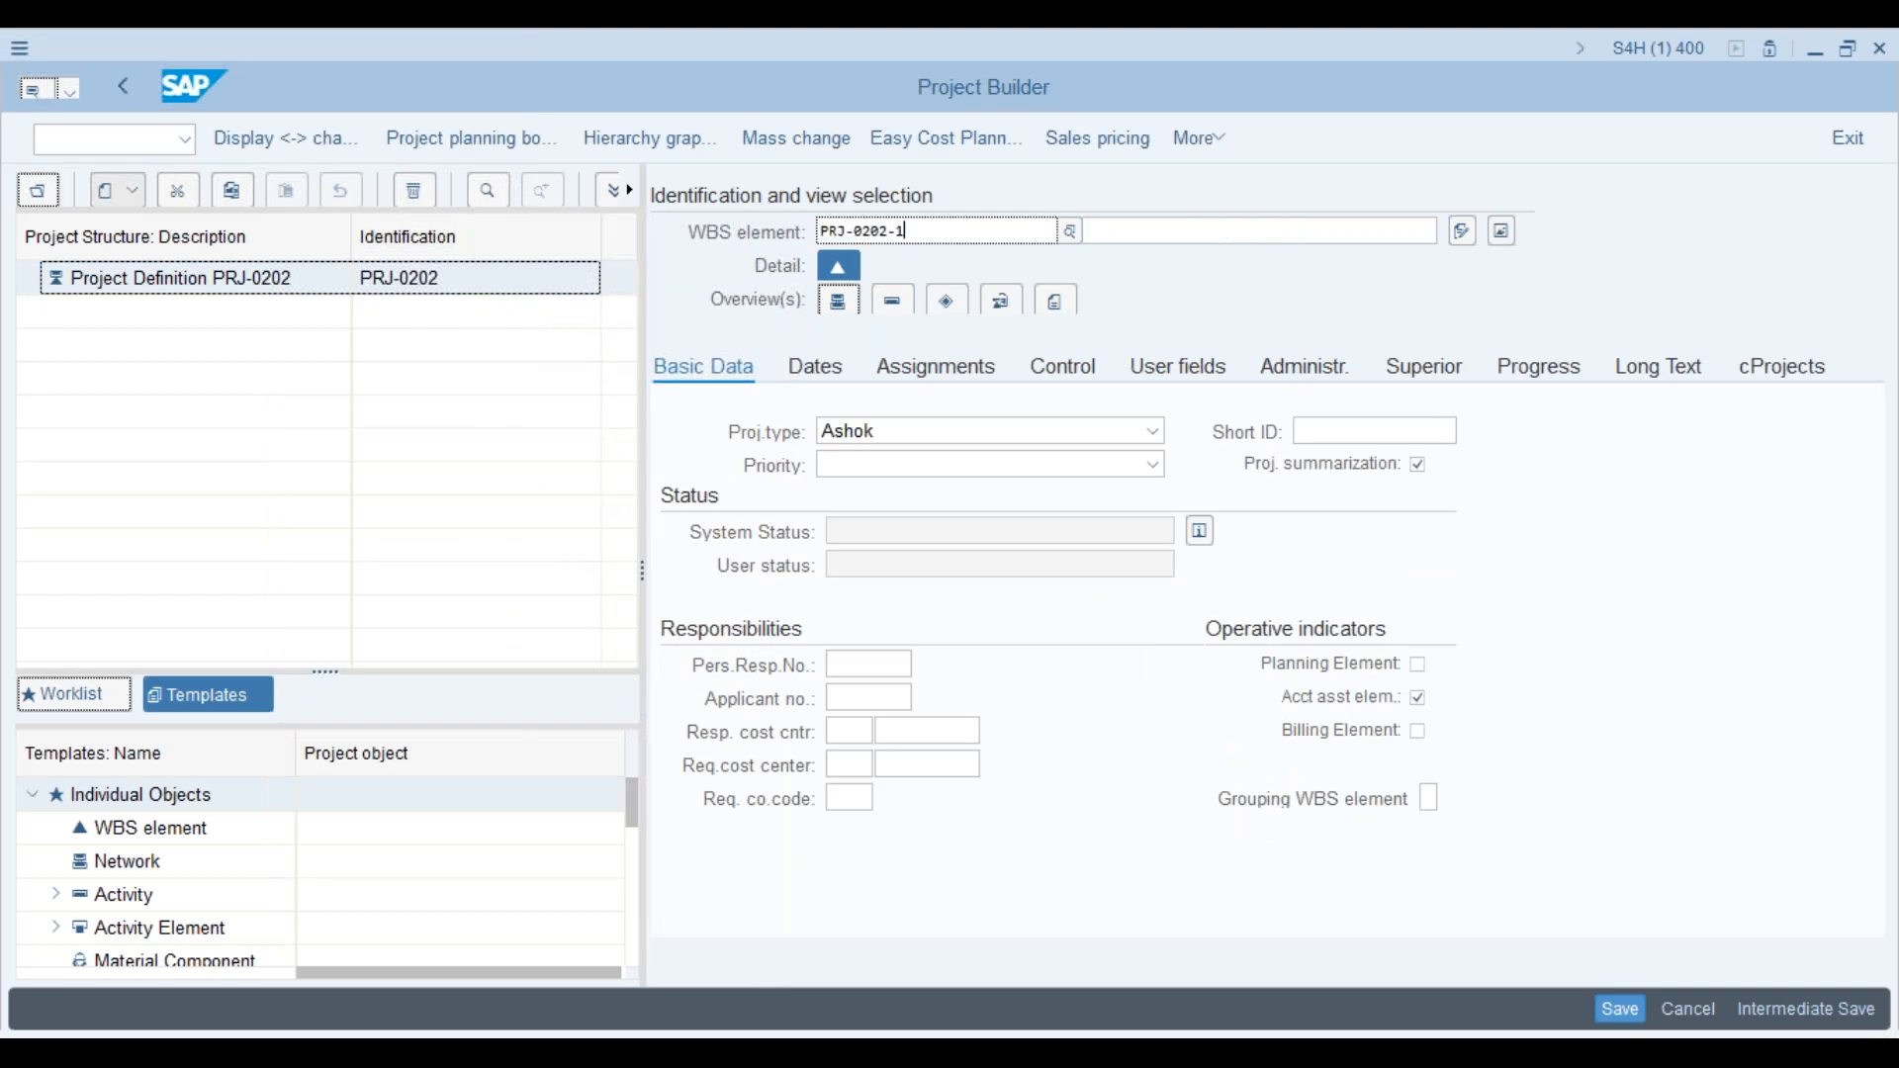
pyautogui.click(922, 231)
pyautogui.press('BackSpace')
pyautogui.press('BackSpace')
pyautogui.press('Return')
# Step: Add WBS element PRJ-0203, save the project, and reopen PRJ-0202 from recent projects
pyautogui.click(201, 281)
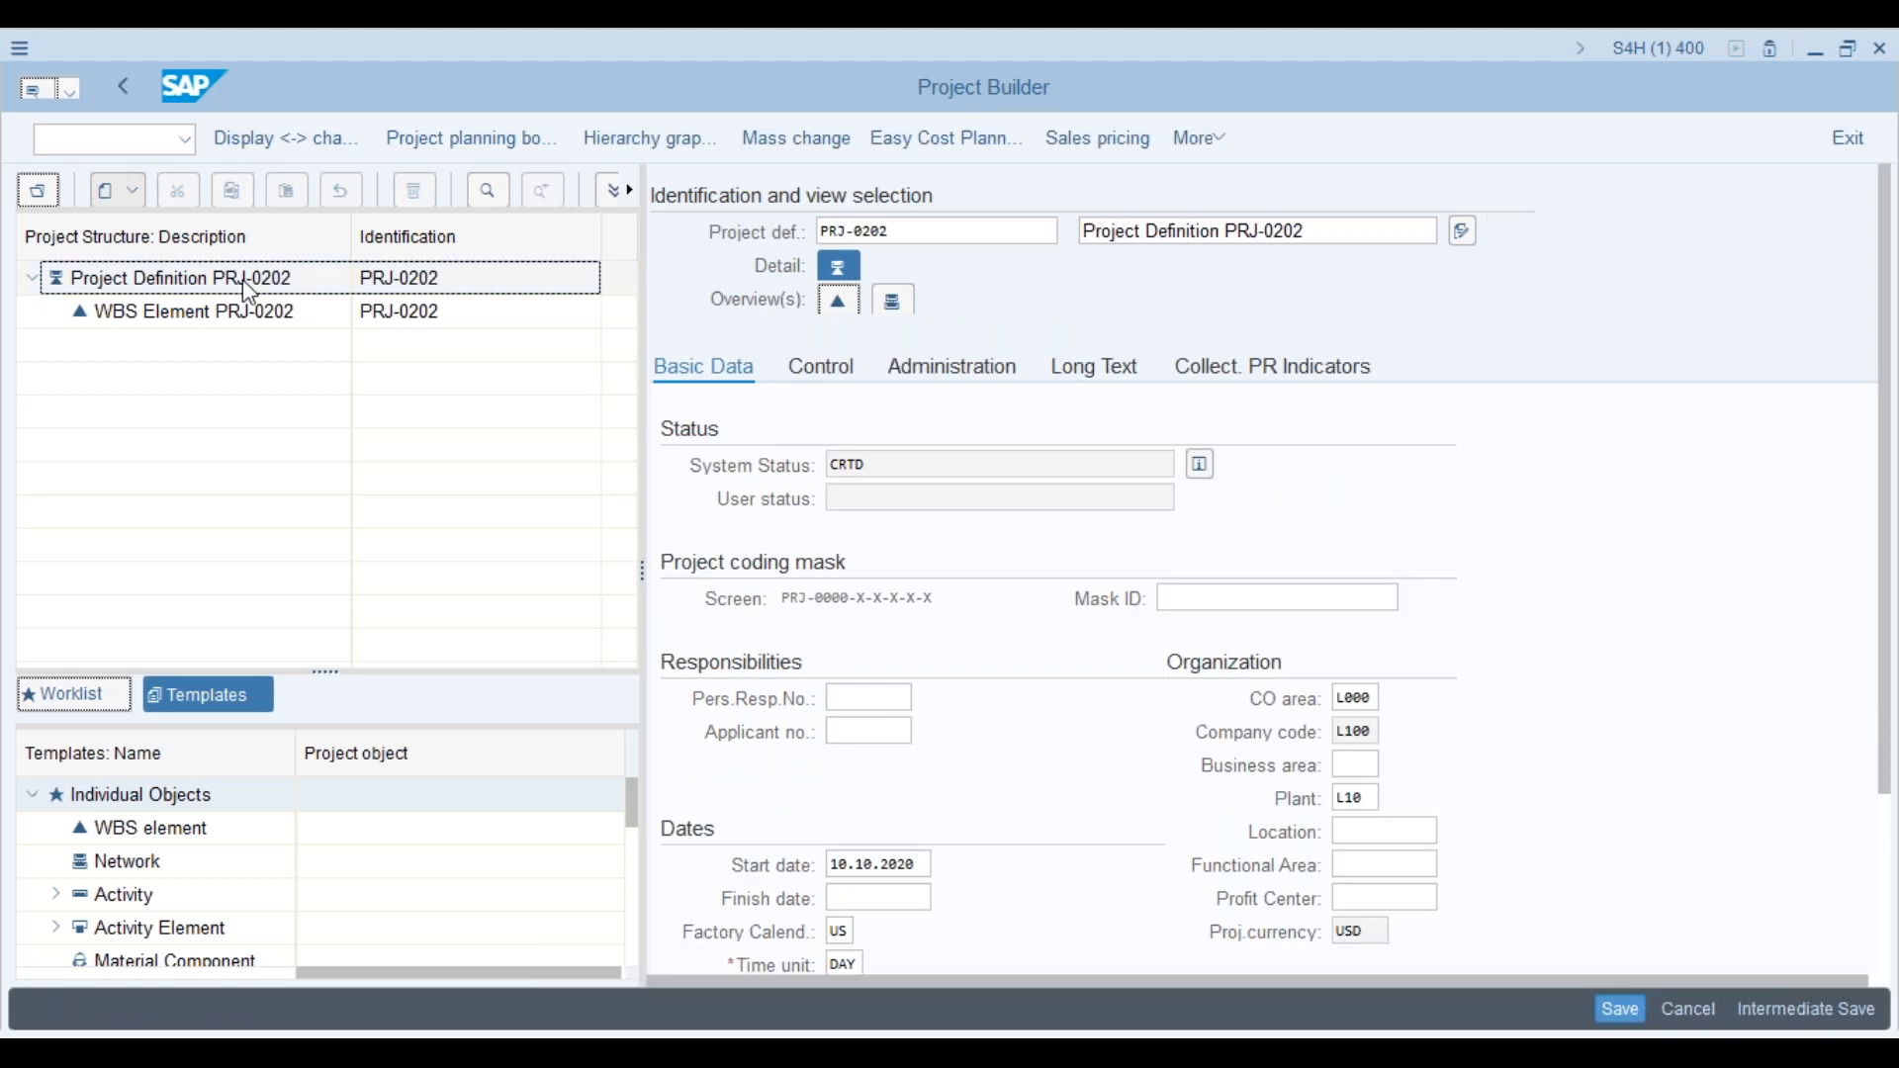
pyautogui.rightClick(242, 280)
pyautogui.moveTo(354, 302)
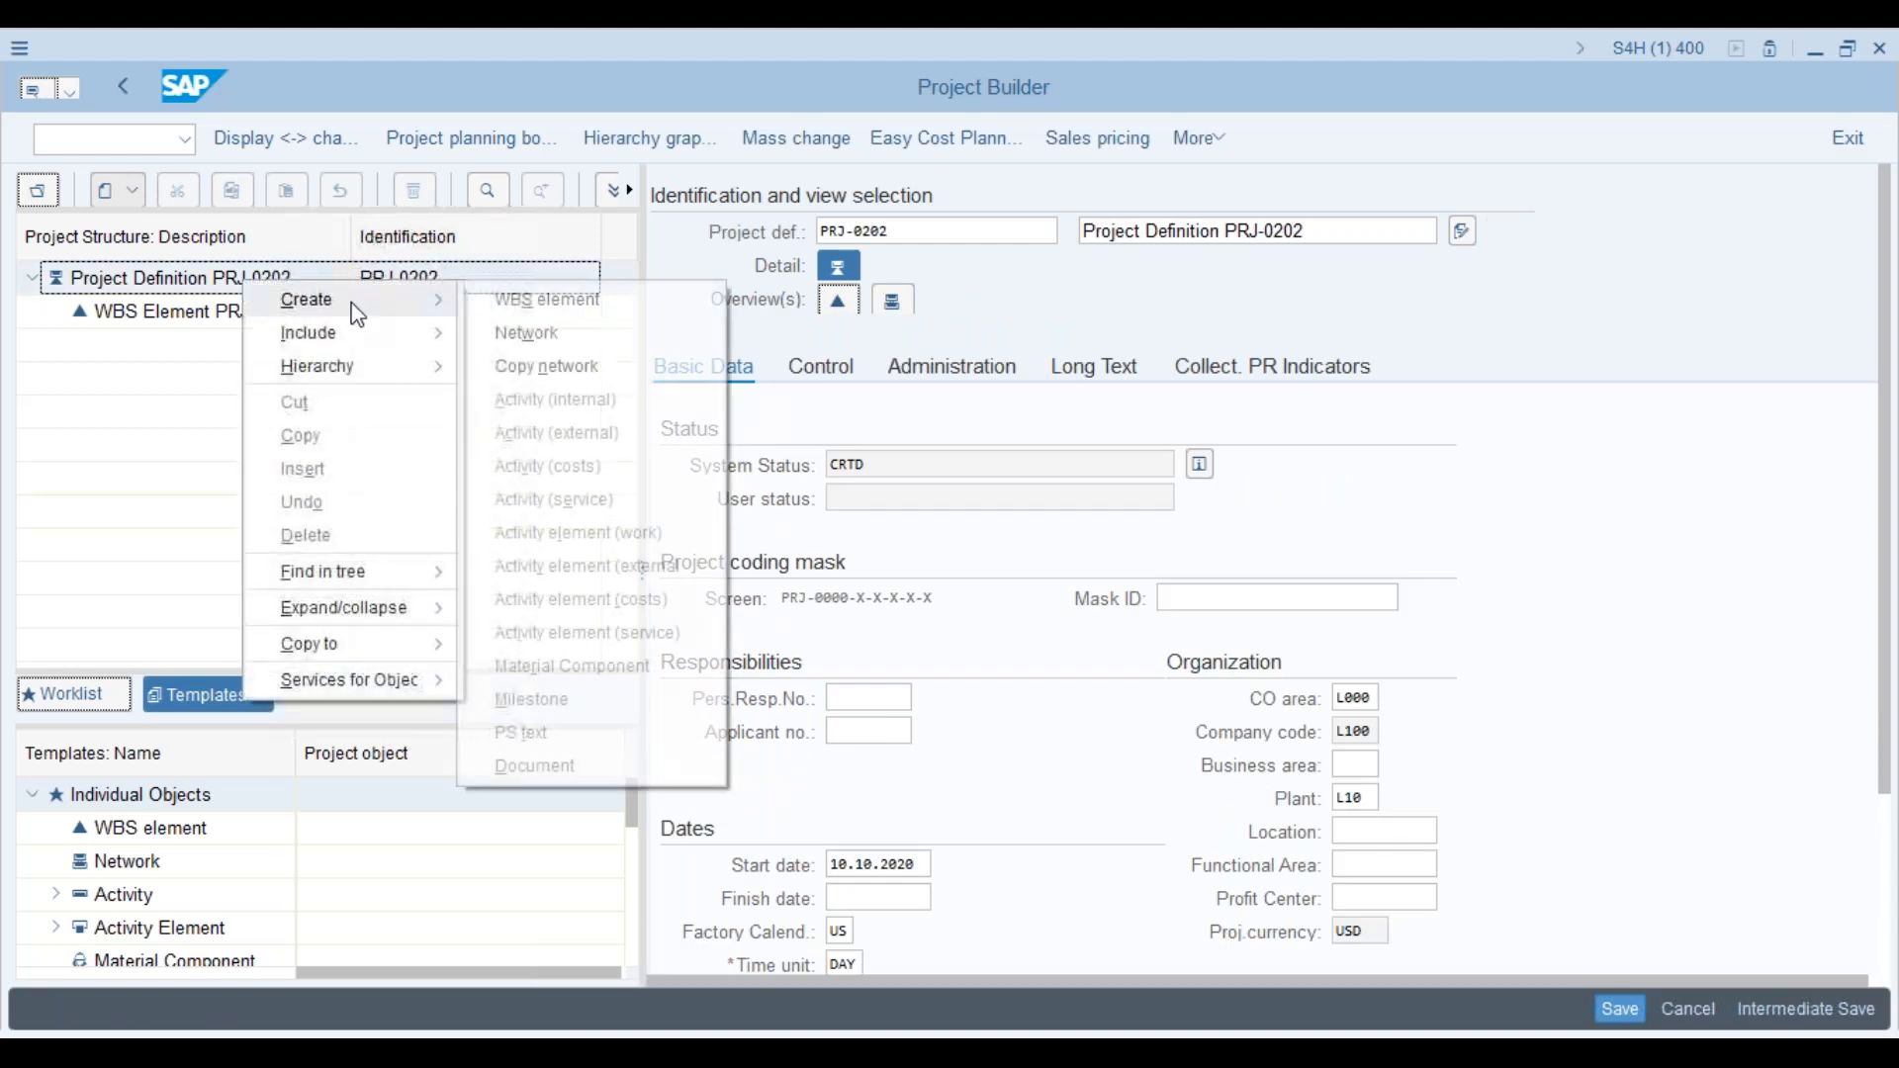
pyautogui.click(548, 301)
pyautogui.click(922, 236)
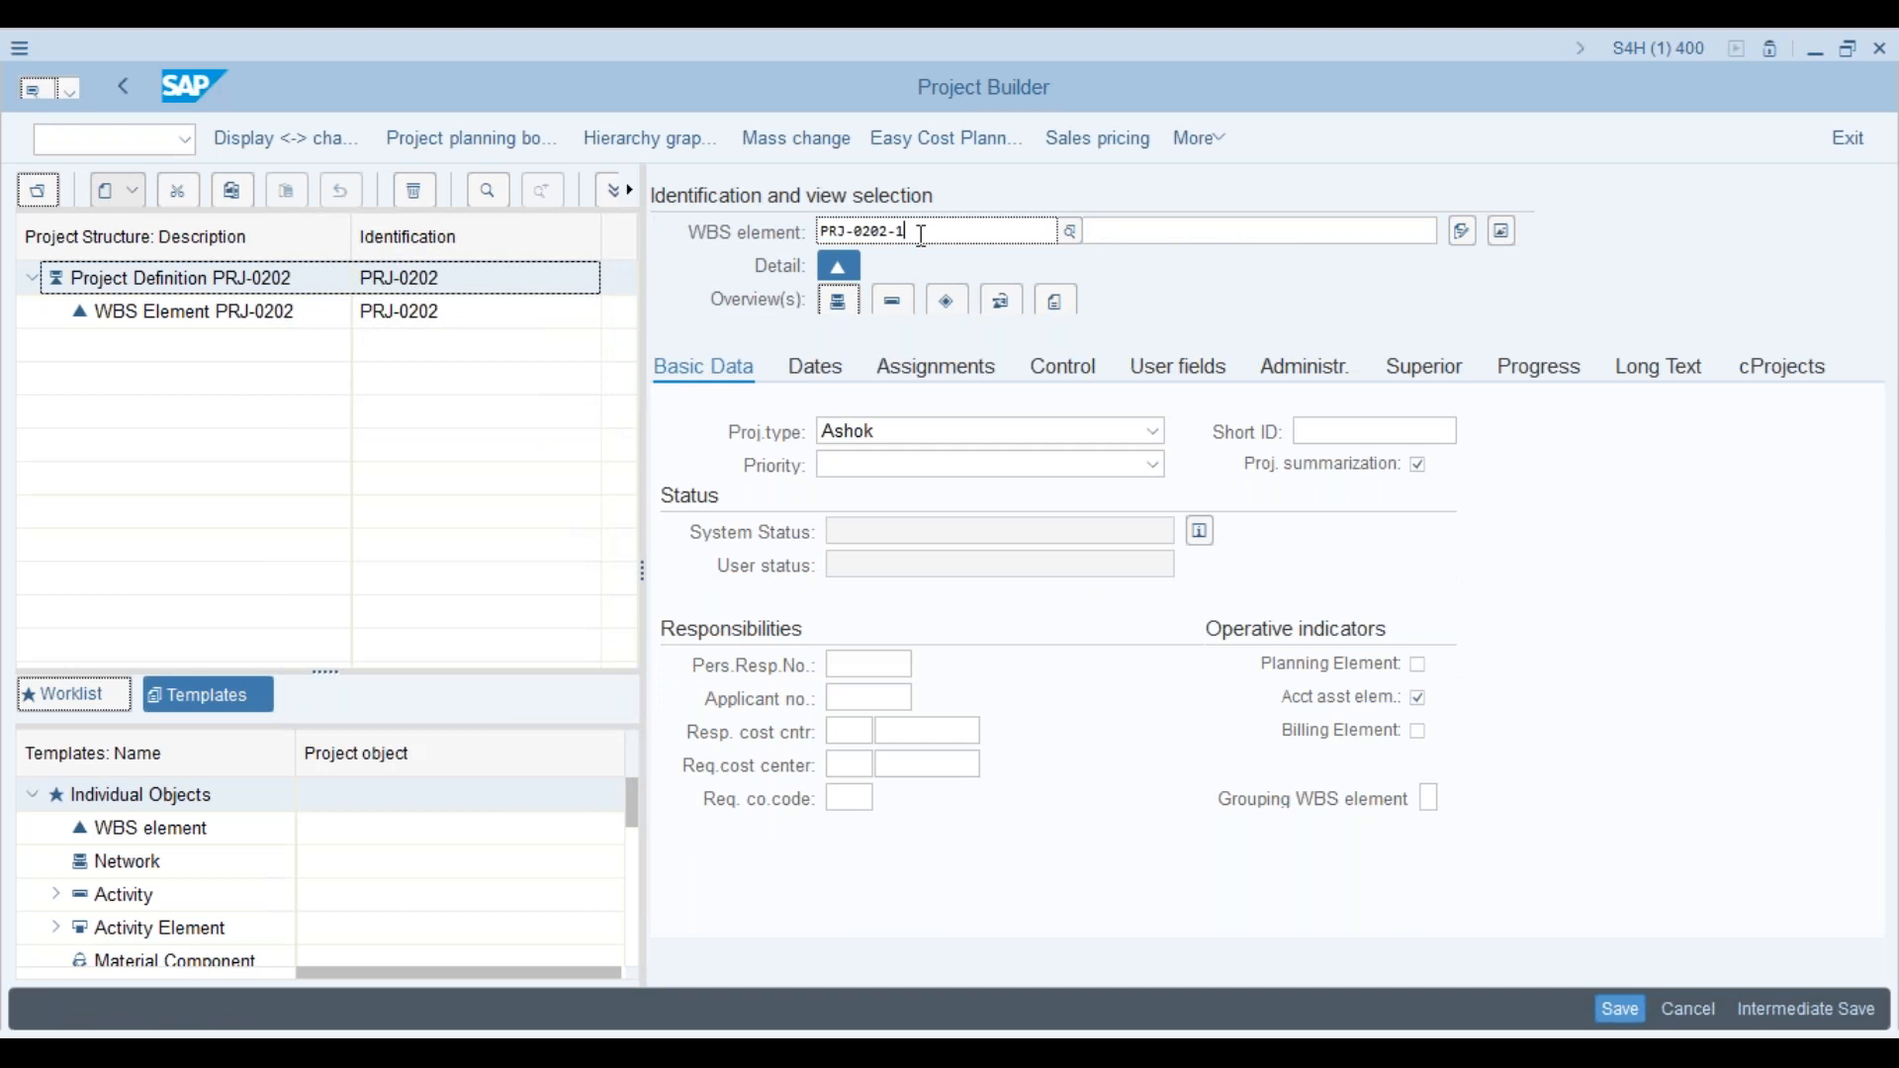
pyautogui.press('BackSpace')
pyautogui.press('BackSpace')
pyautogui.press('BackSpace')
pyautogui.write('3')
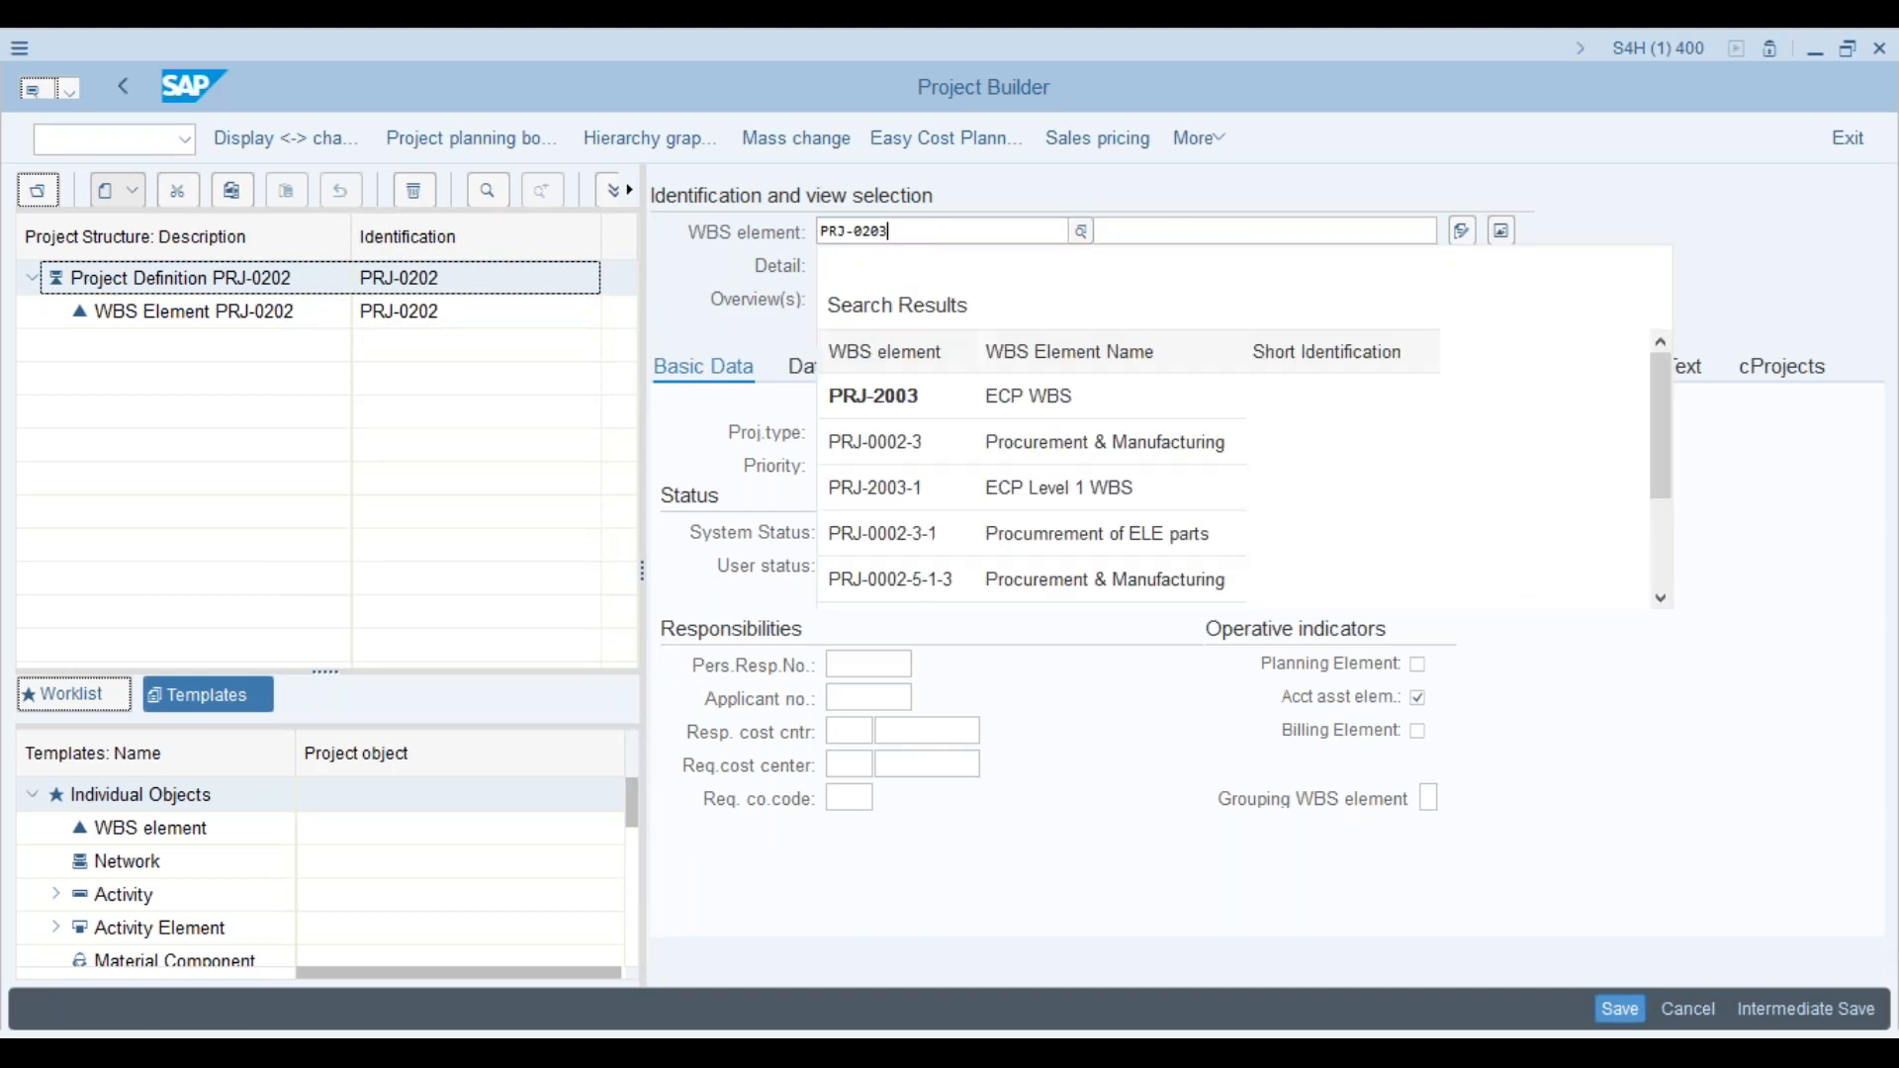
pyautogui.press('Return')
pyautogui.click(1618, 1010)
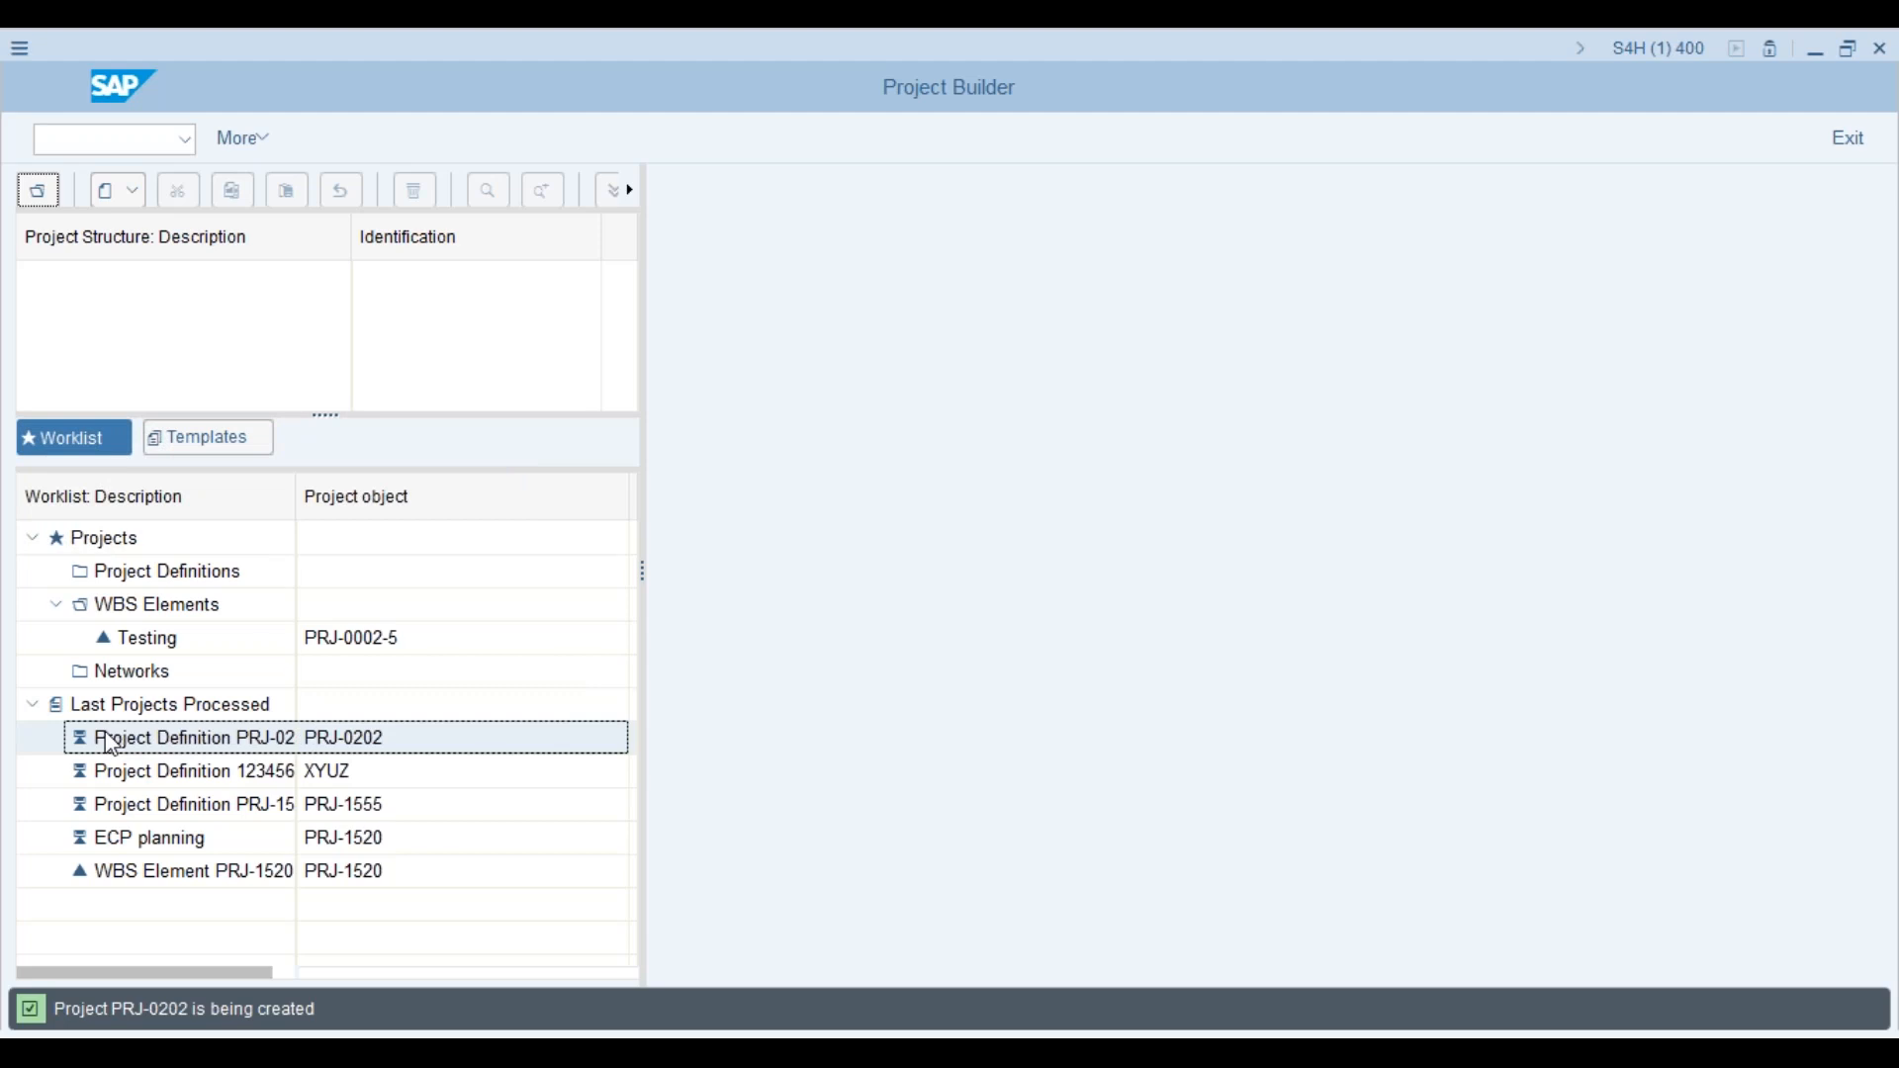
pyautogui.doubleClick(111, 744)
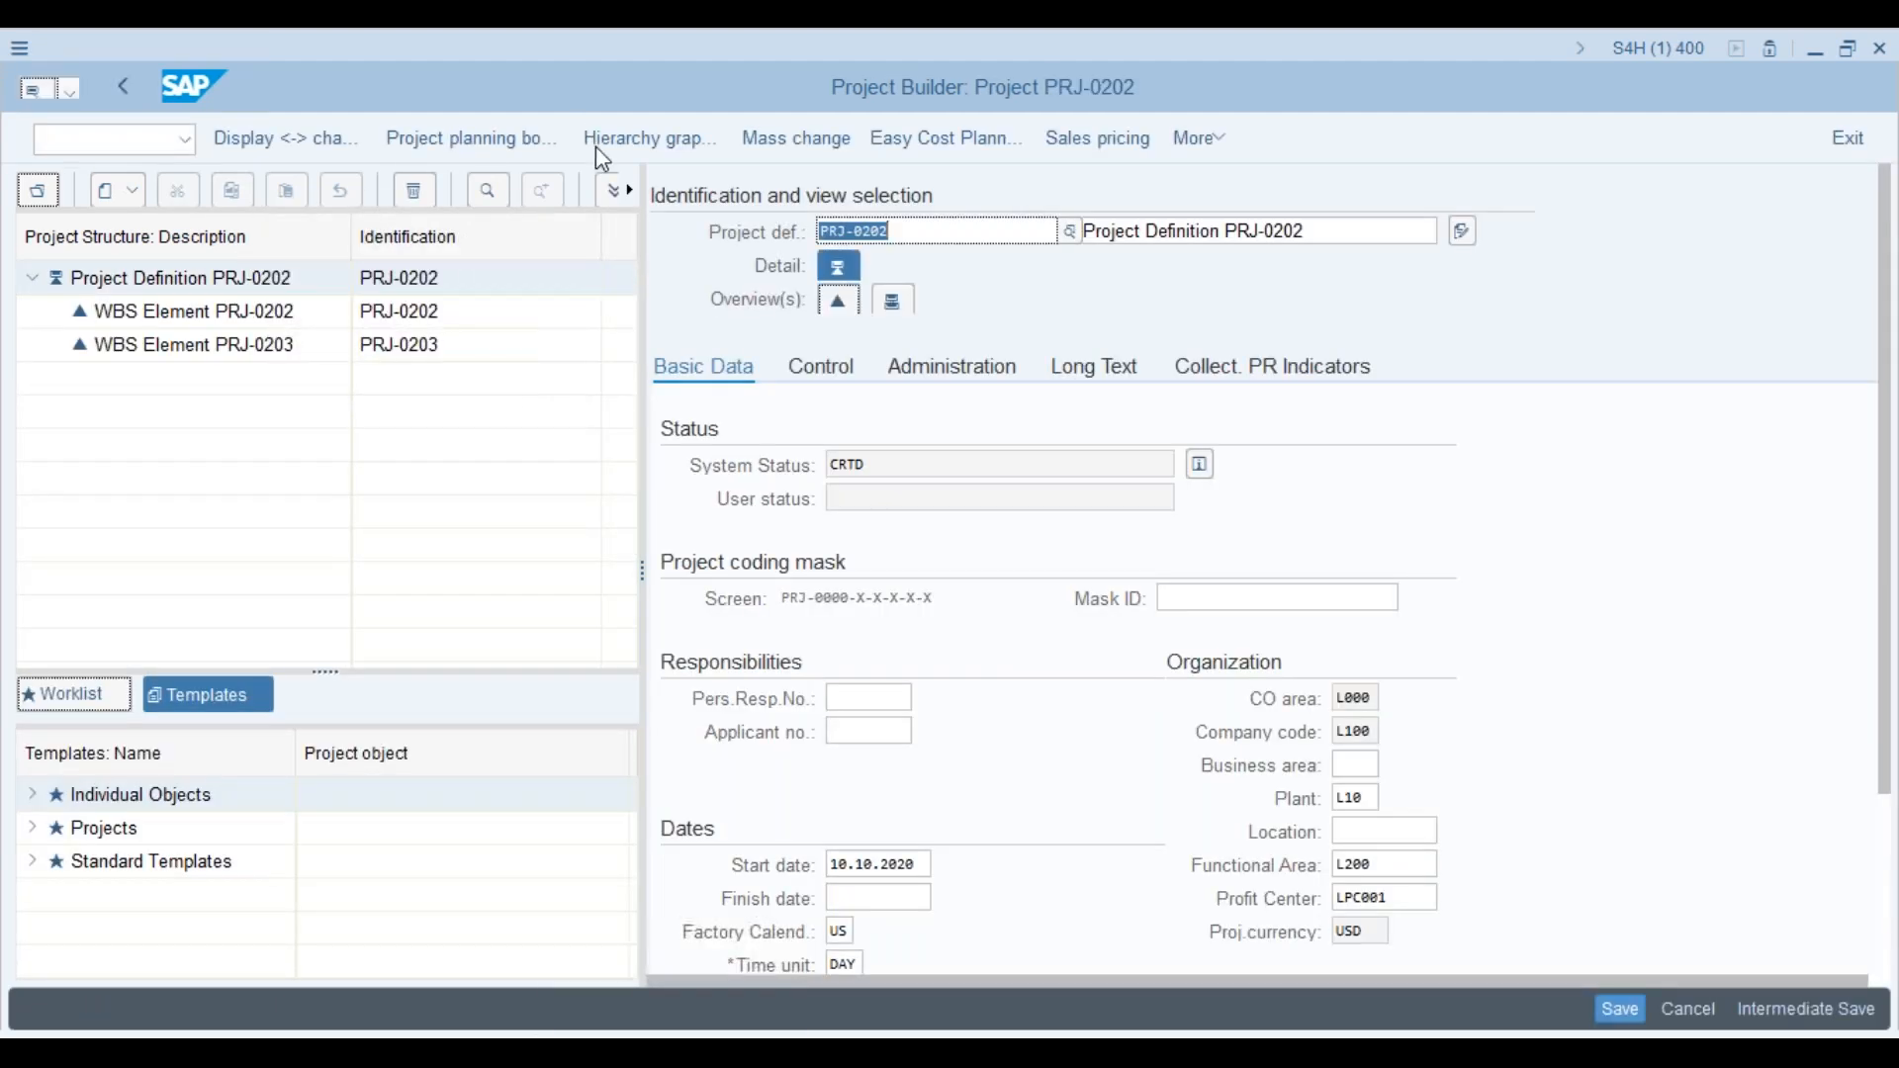
# Step: Check in the hierarchy graphic that PRJ-0202 and PRJ-0203 are level-1 siblings, then go back
pyautogui.click(690, 134)
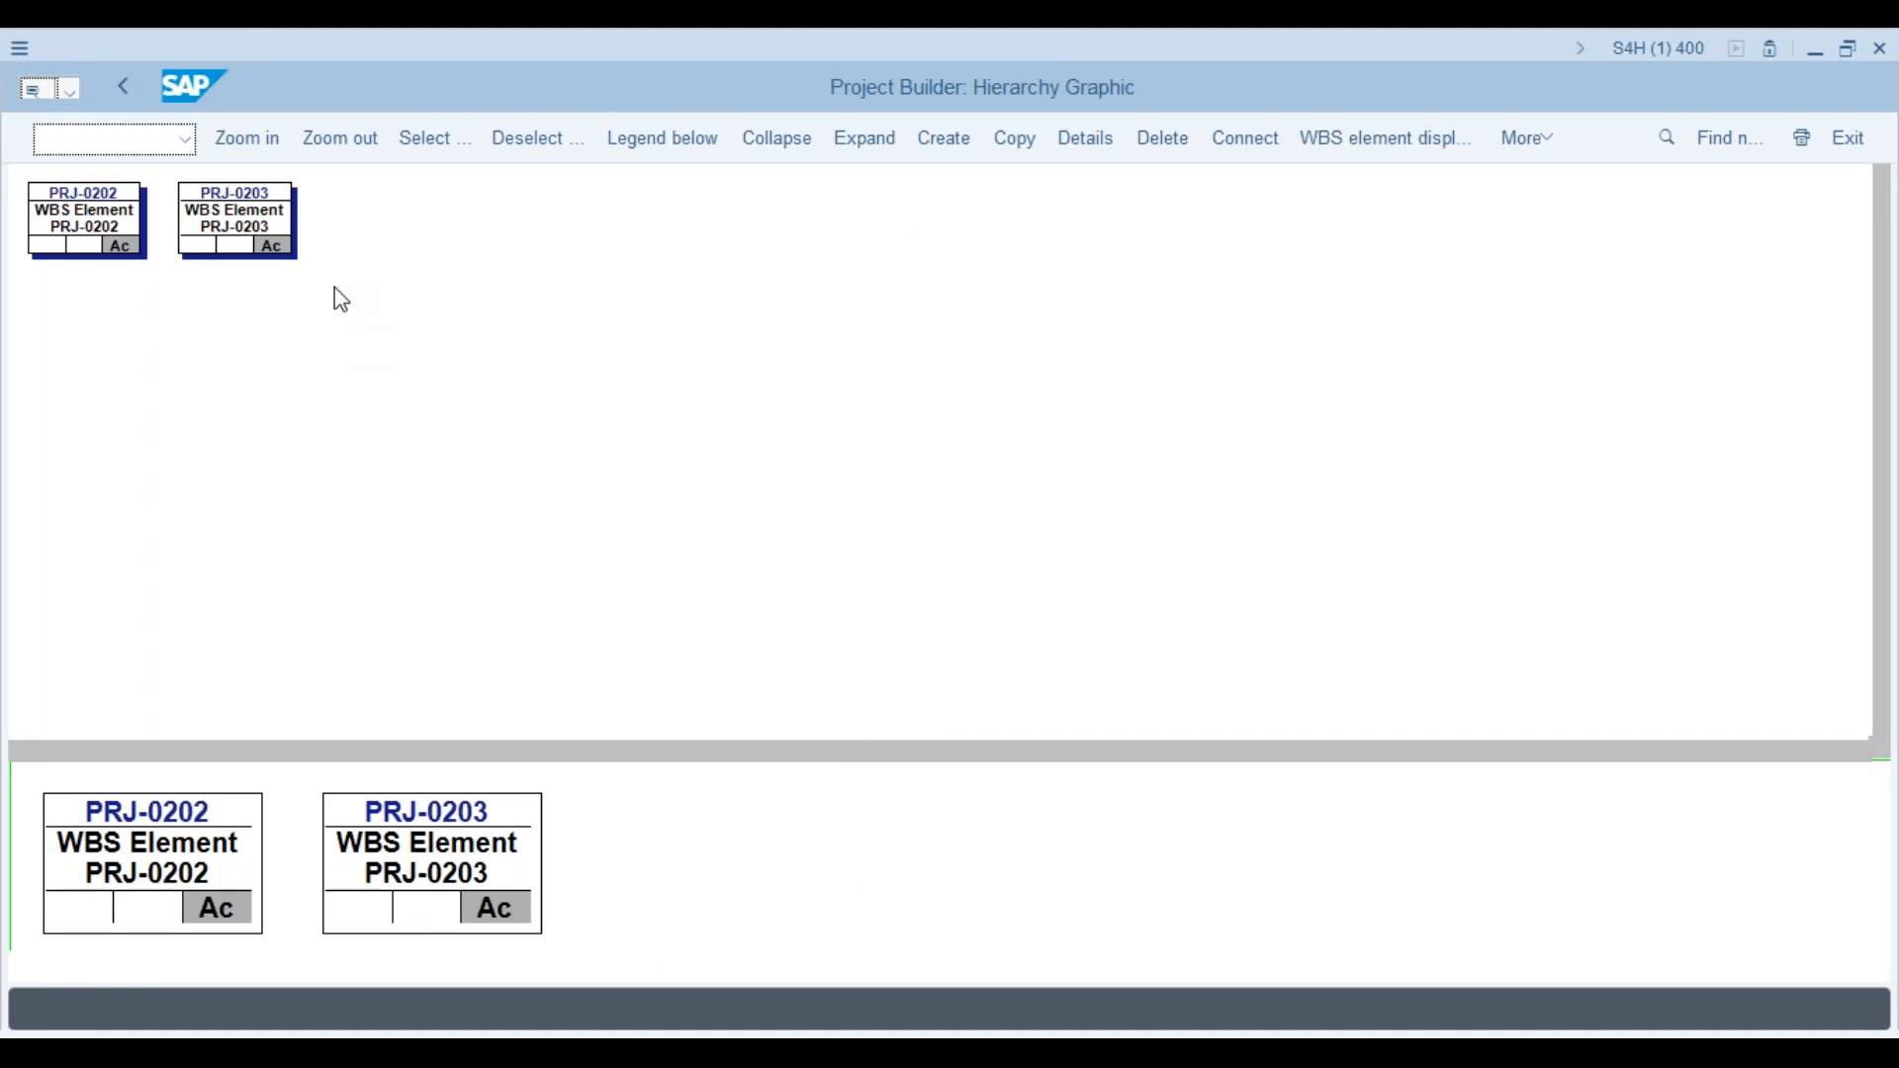
pyautogui.click(263, 243)
pyautogui.click(107, 254)
pyautogui.click(194, 241)
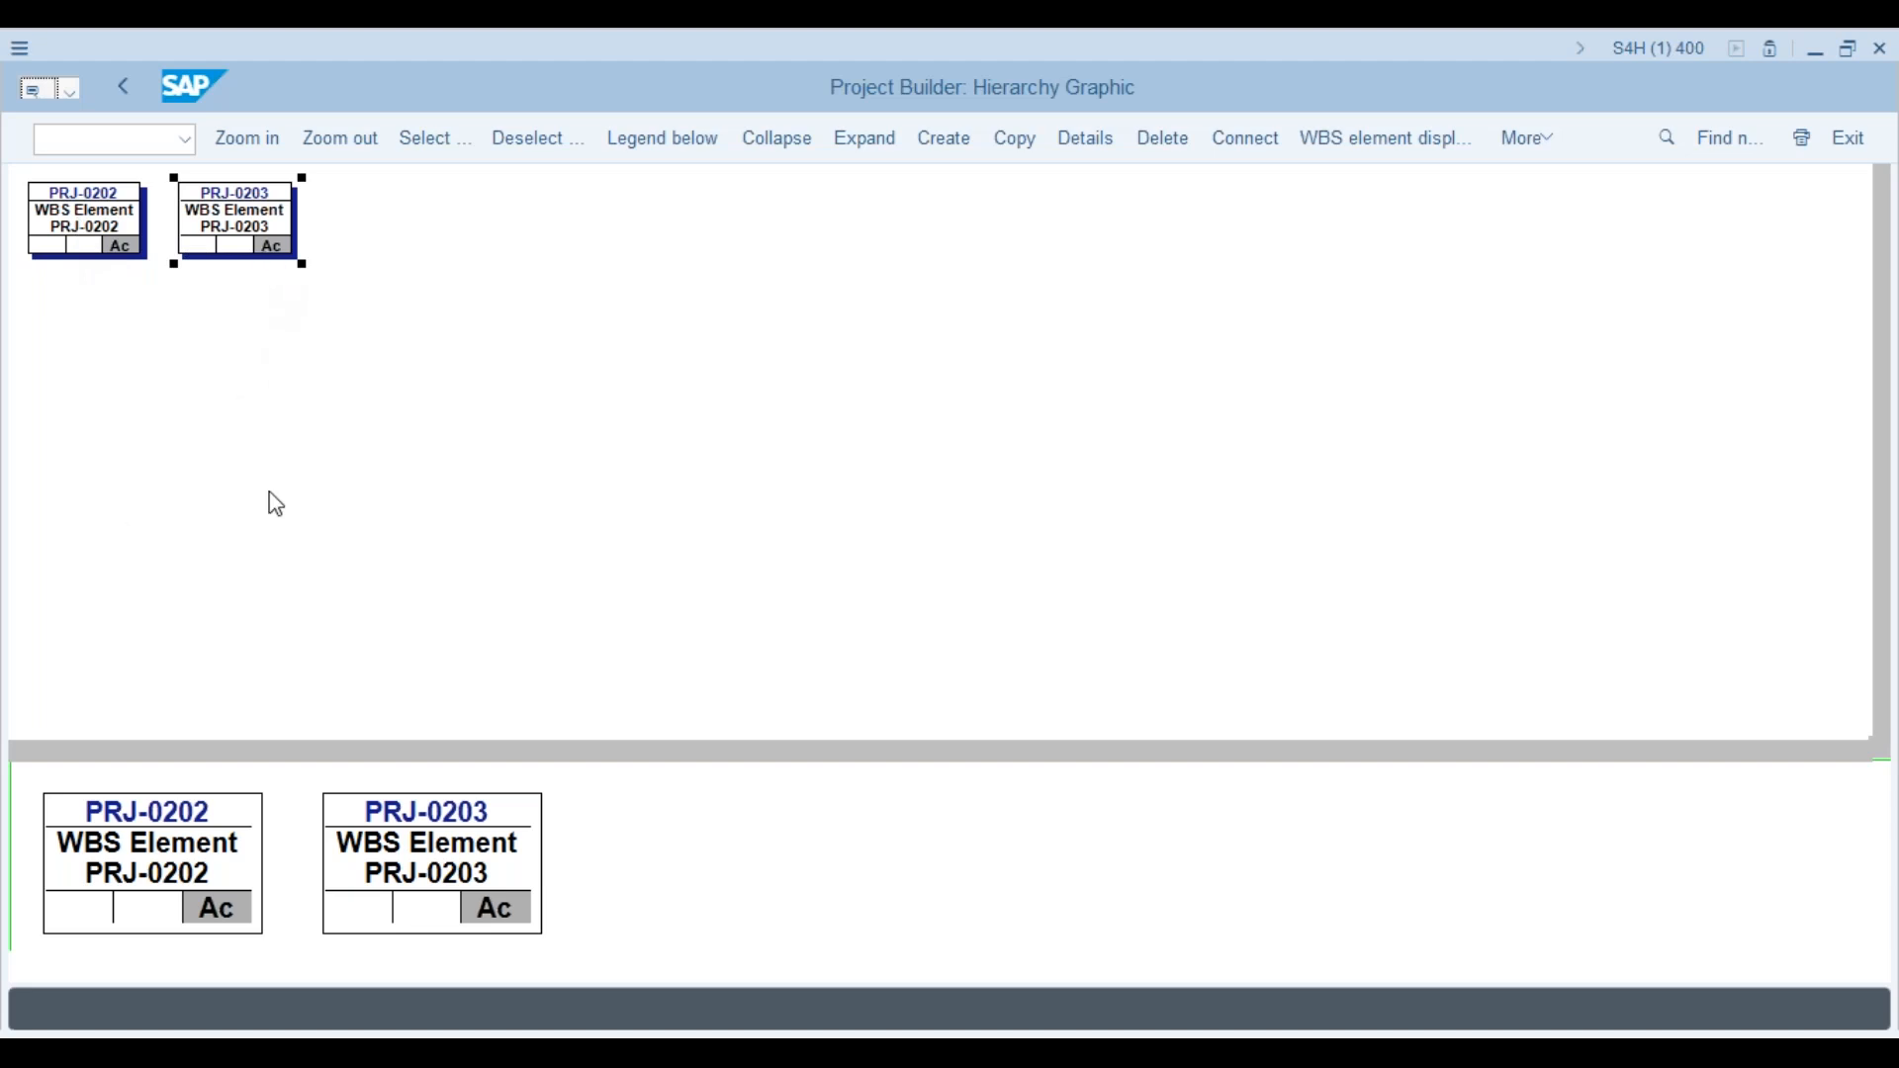
pyautogui.click(123, 87)
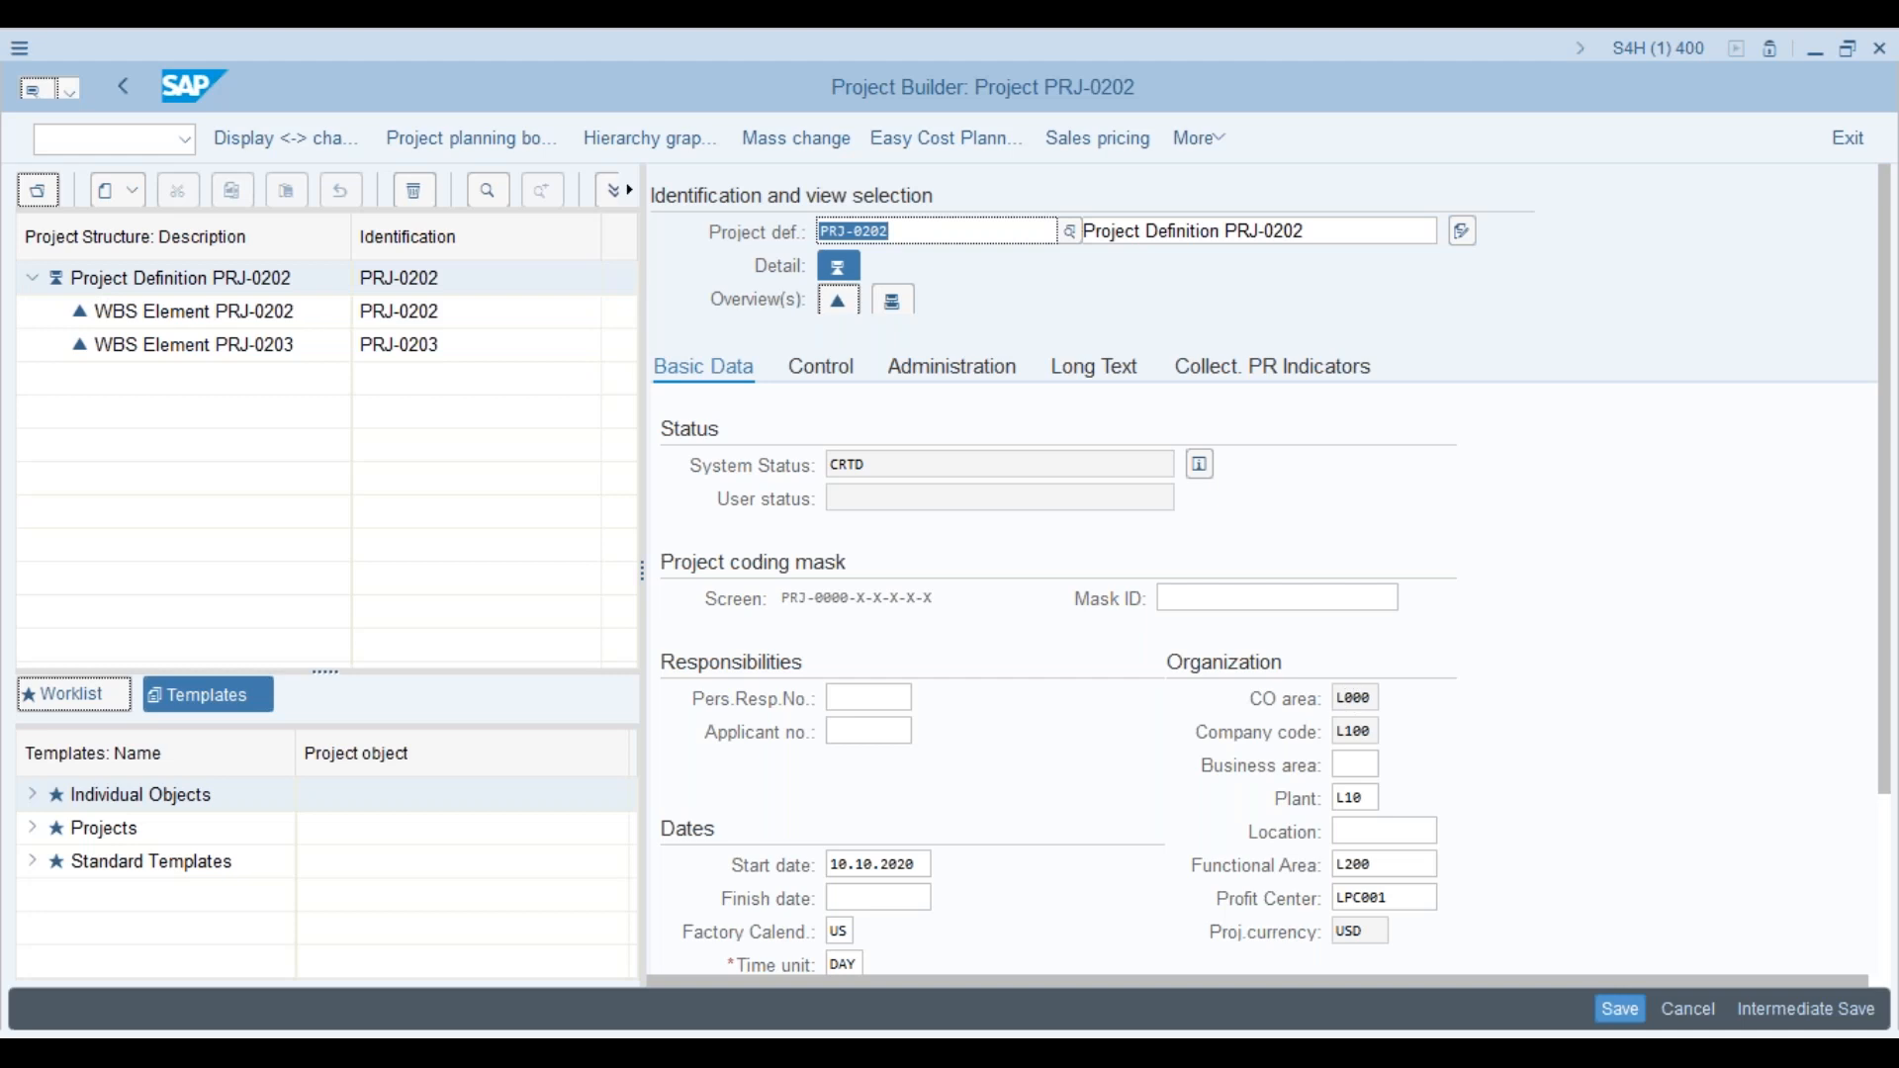
# Step: Display details of WBS elements PRJ-0202 and PRJ-0203, ending on PRJ-0202, then switch to the profile
pyautogui.click(280, 317)
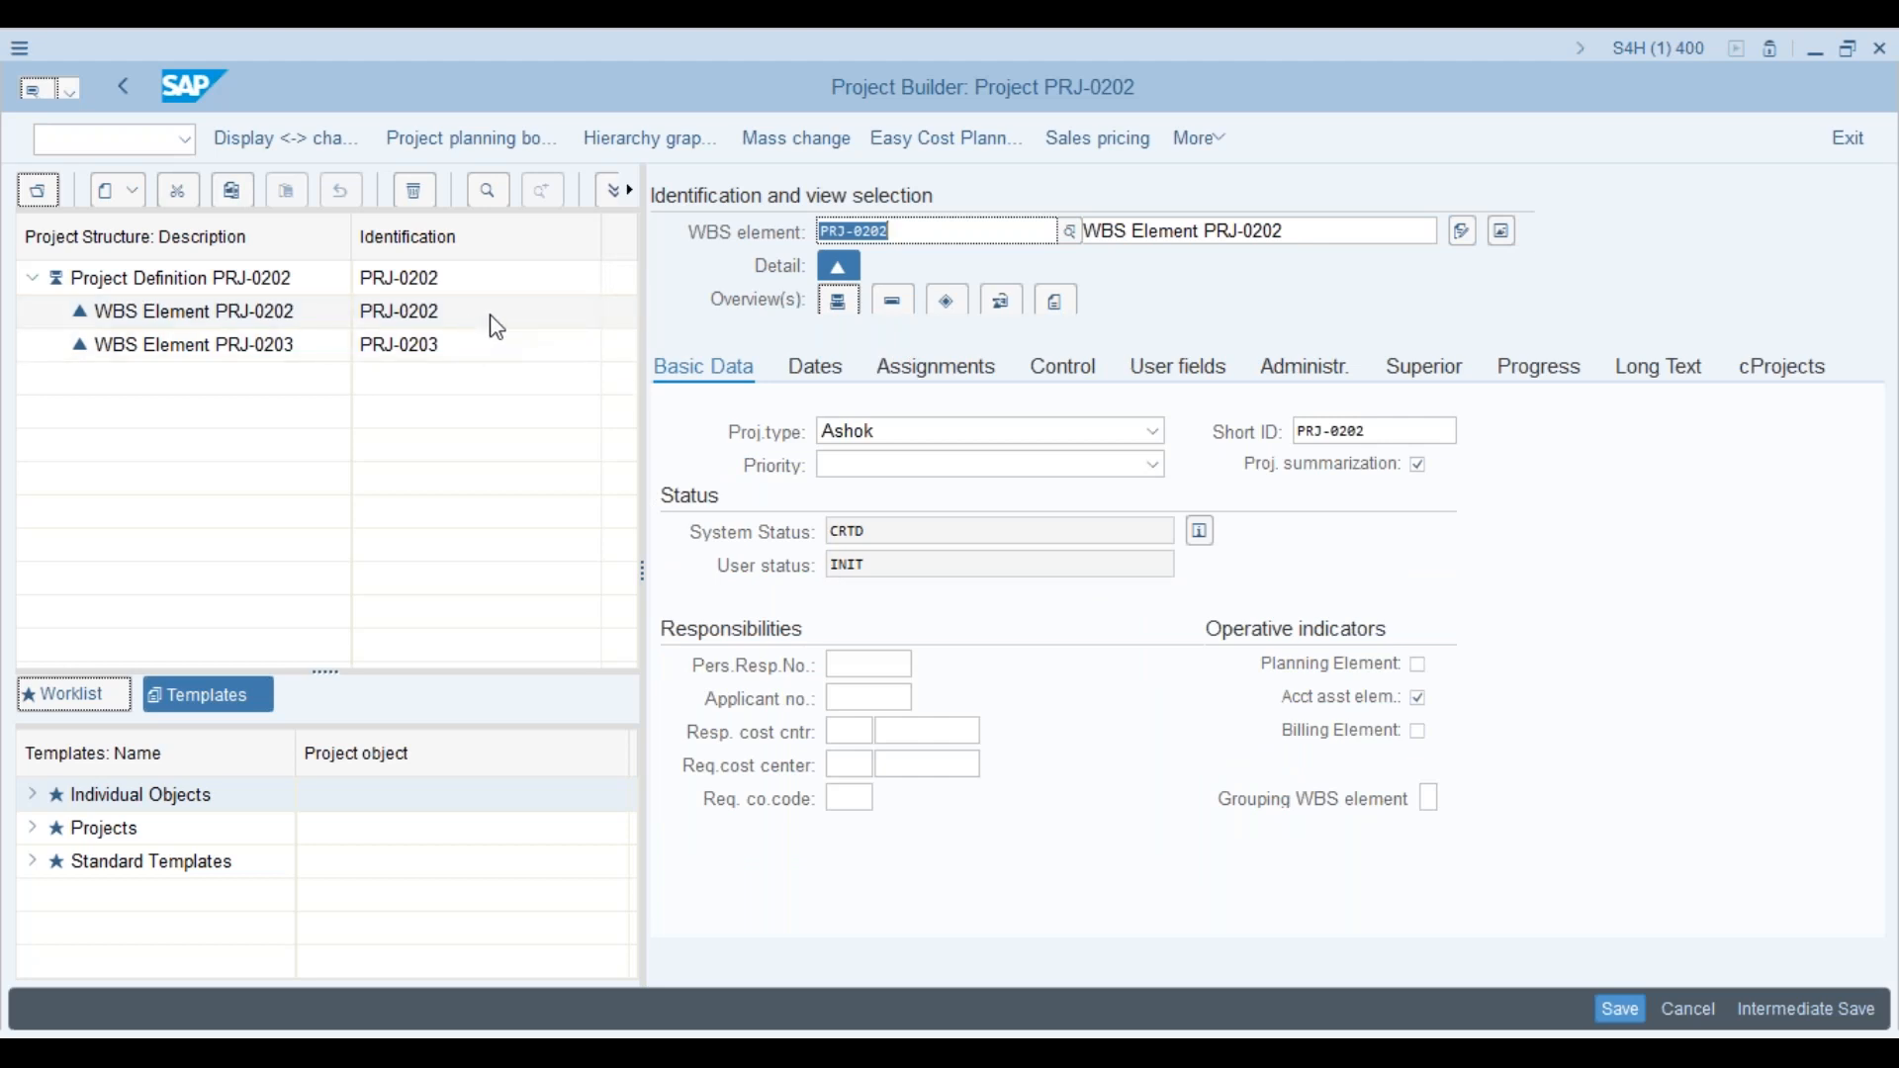
pyautogui.click(298, 354)
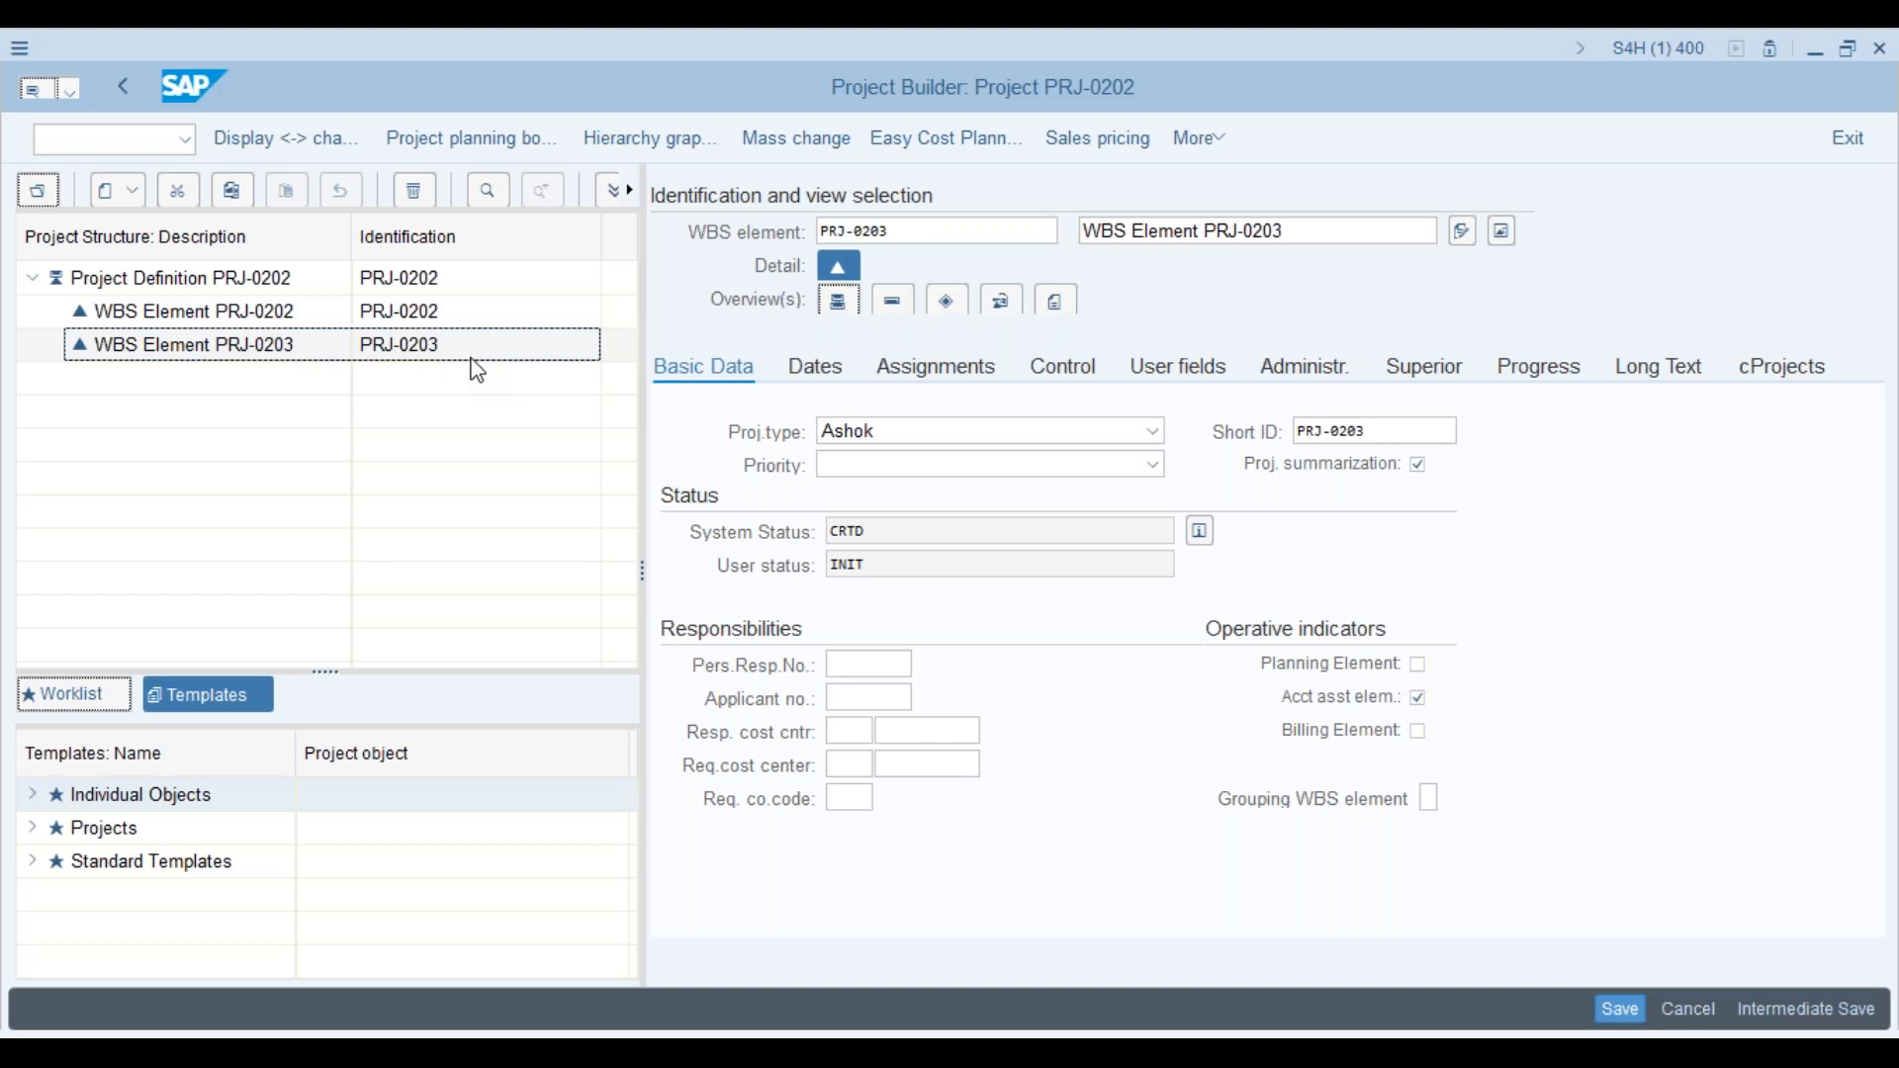
pyautogui.click(453, 325)
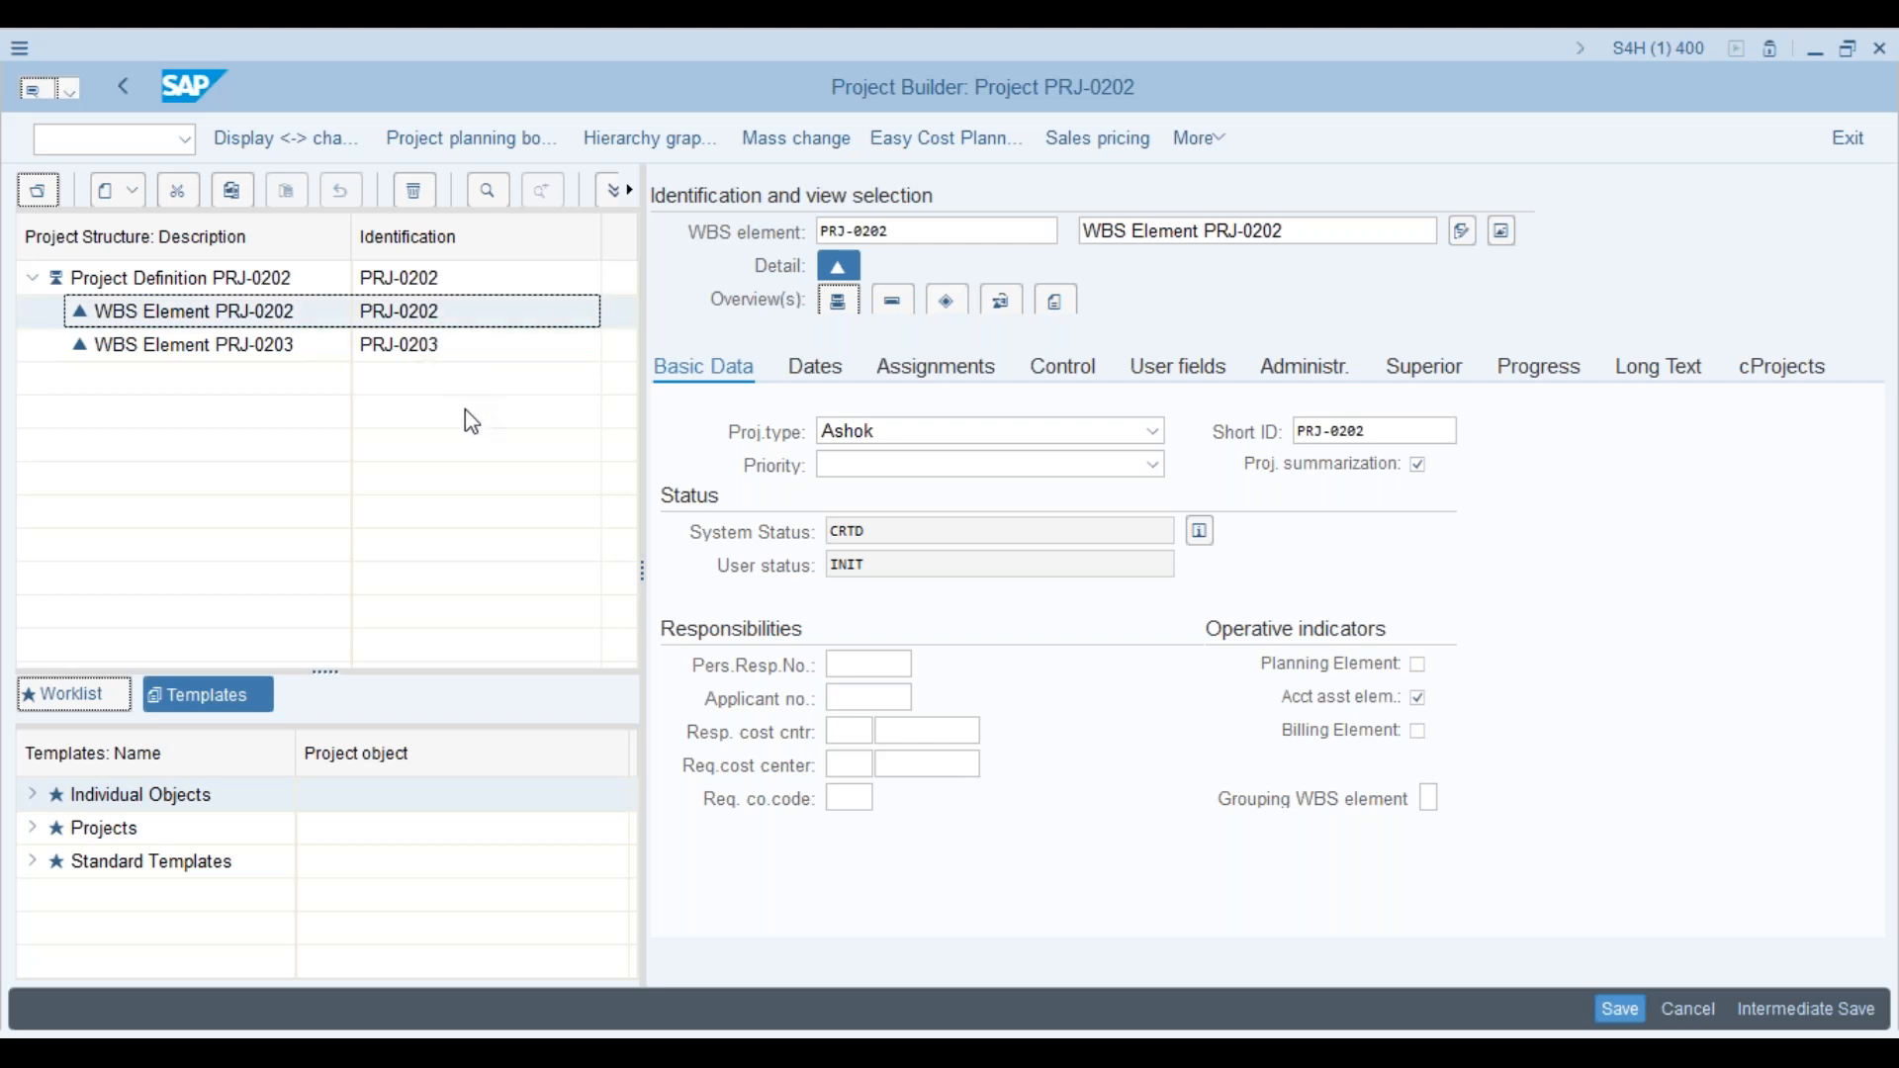
pyautogui.hotkey('alt', 'Tab')
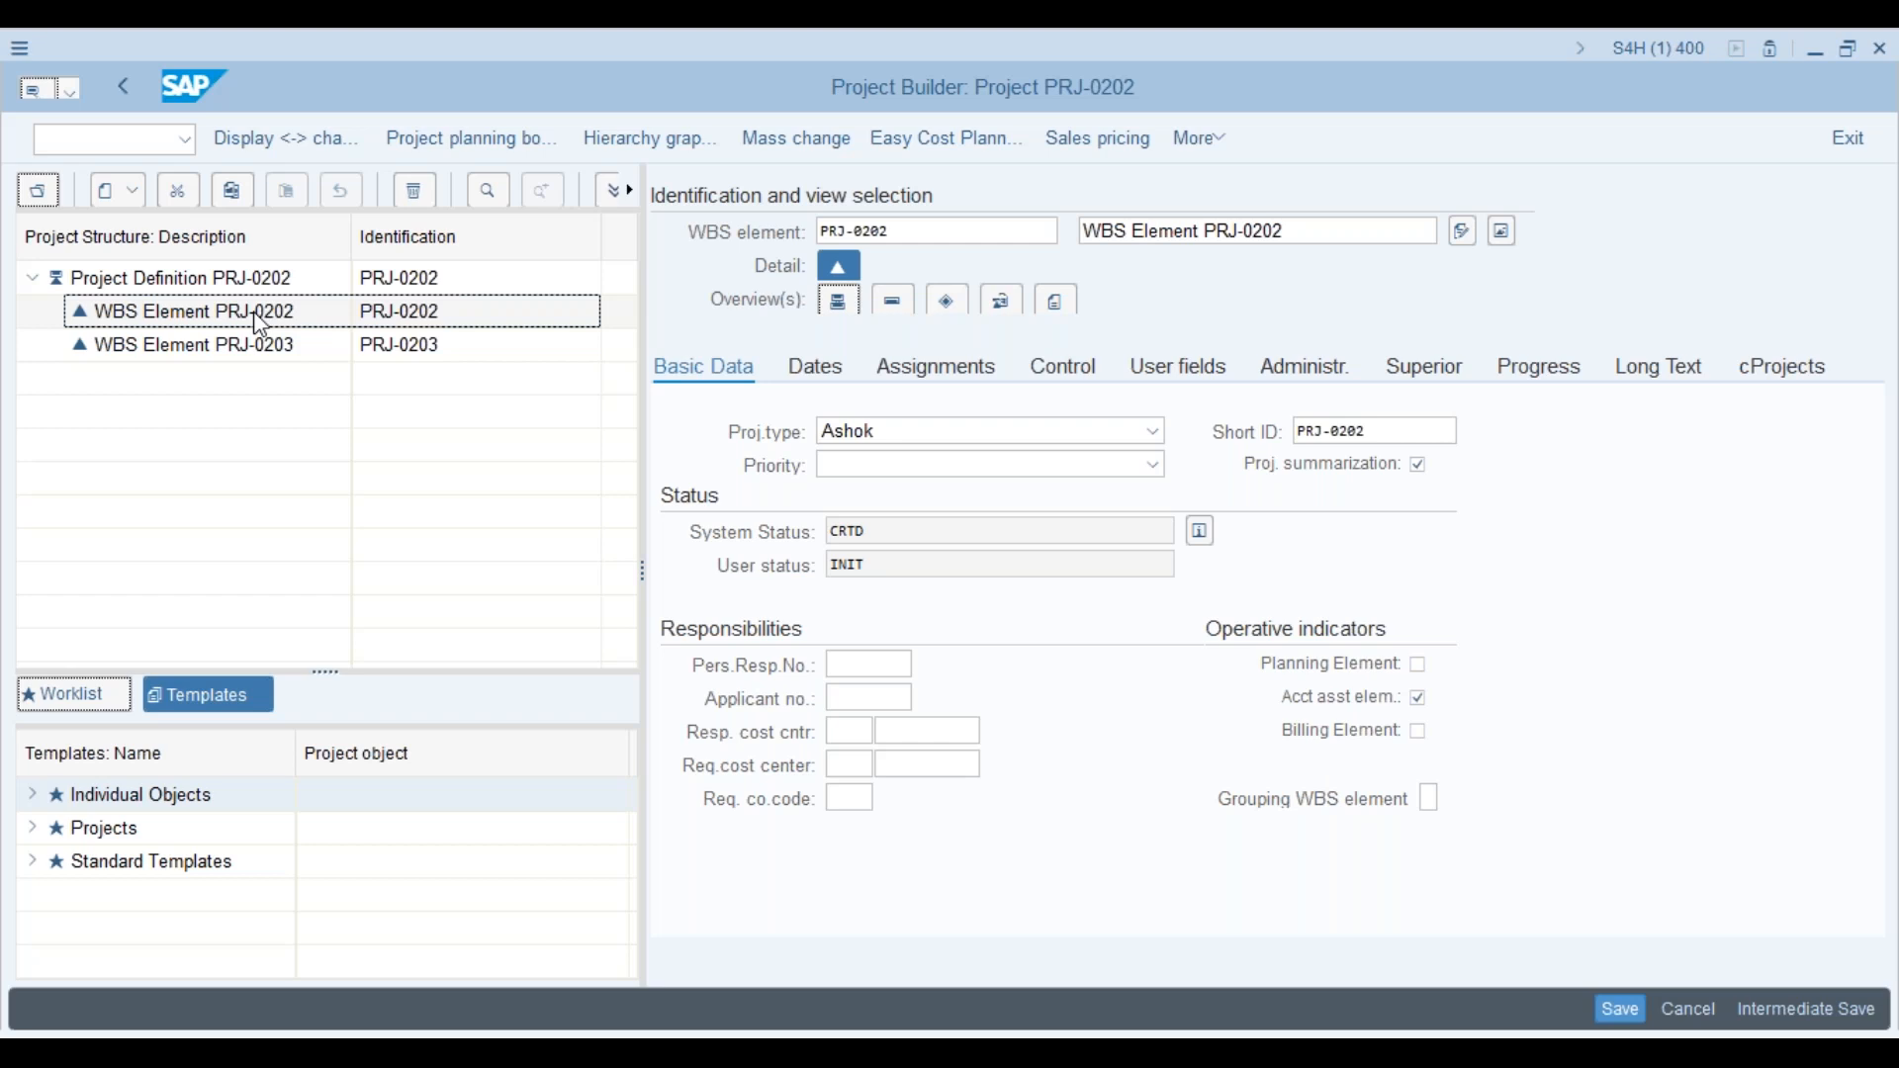
# Step: Toggle the project summarization master data option and tick Only one root in APS1
pyautogui.click(1421, 466)
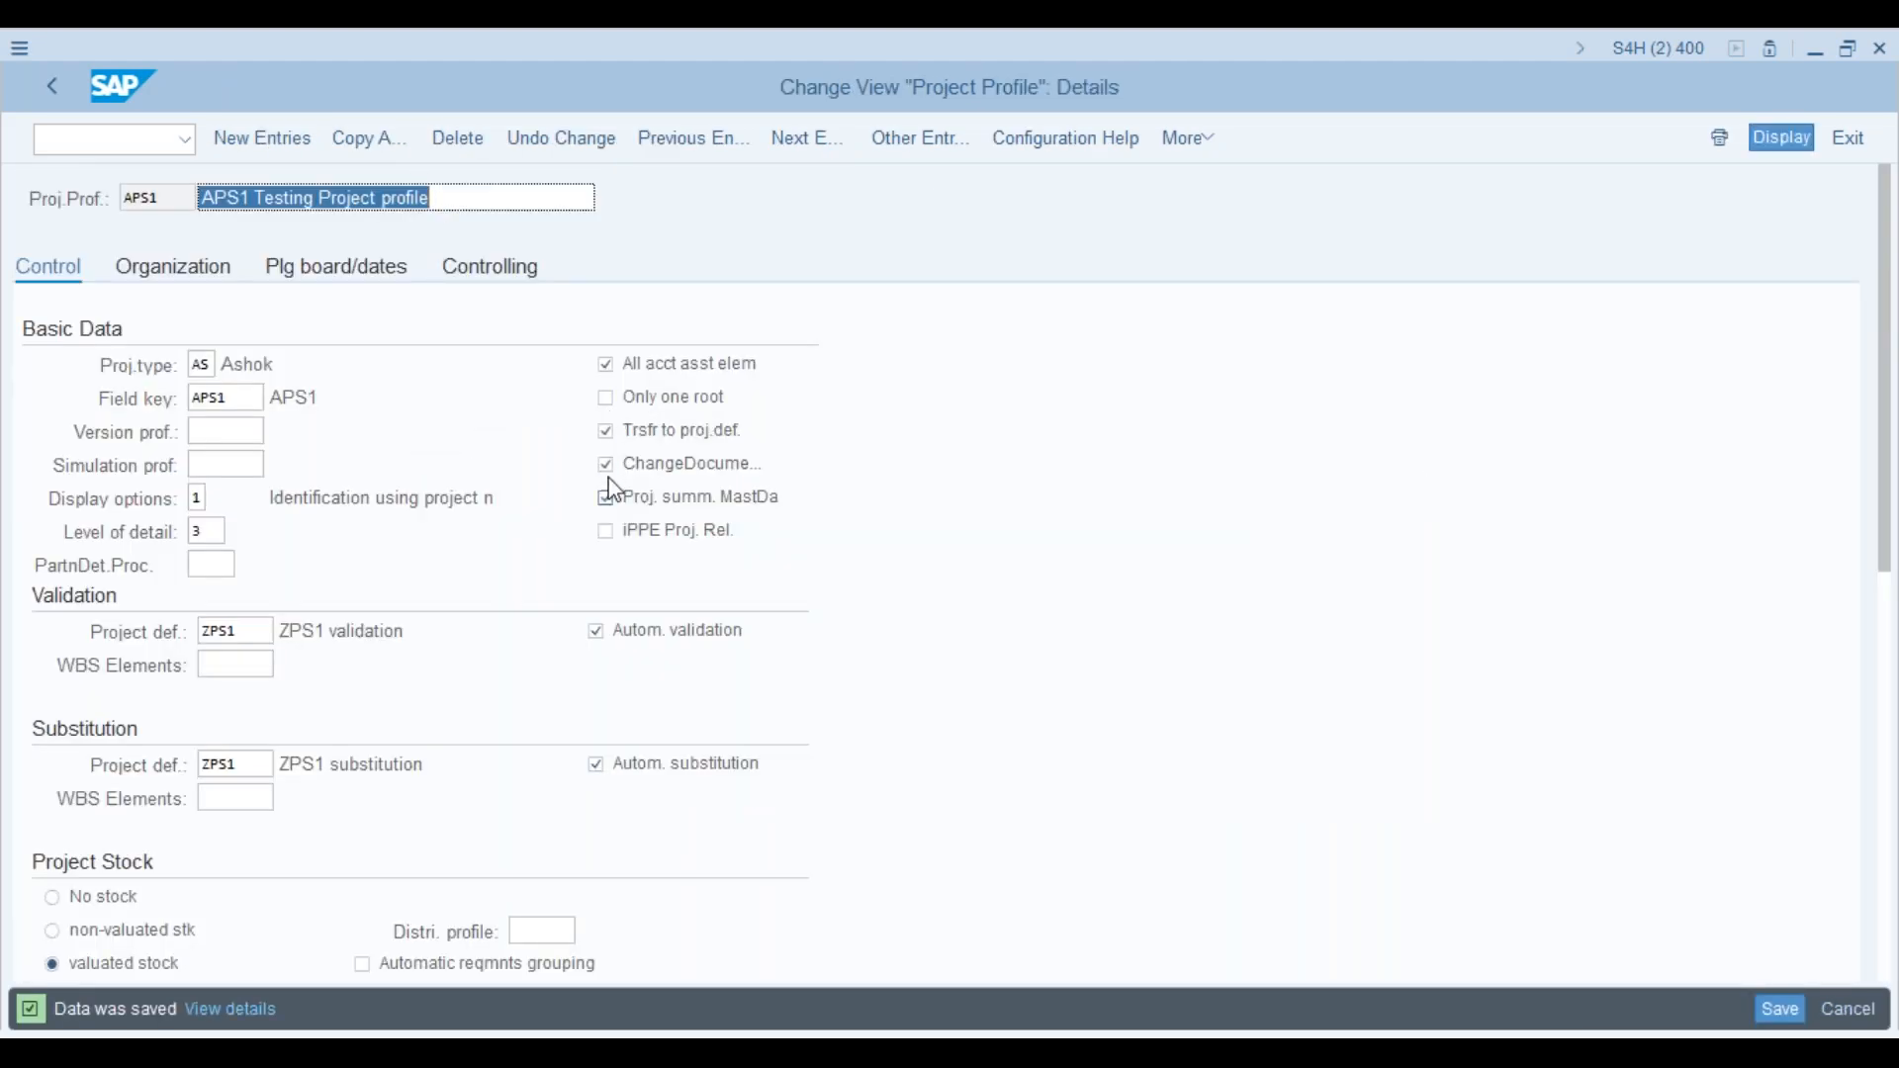
pyautogui.click(607, 399)
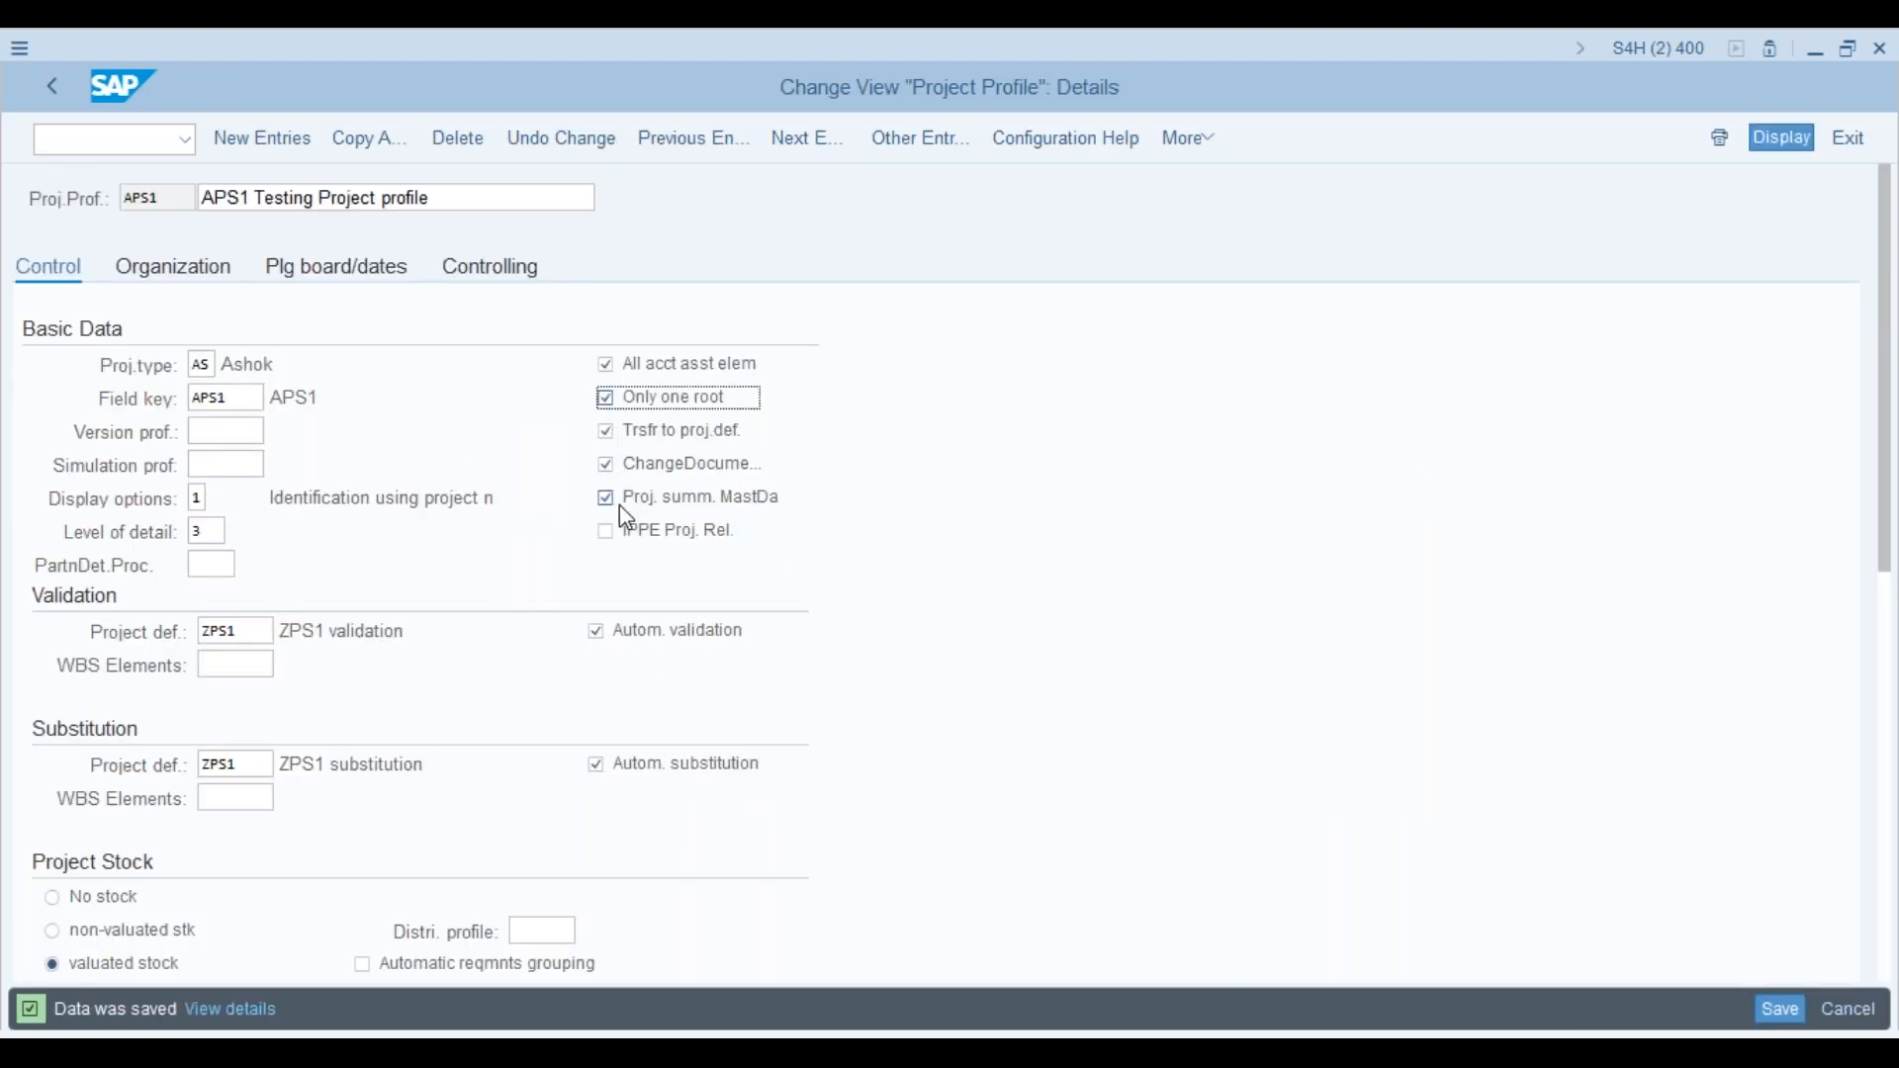